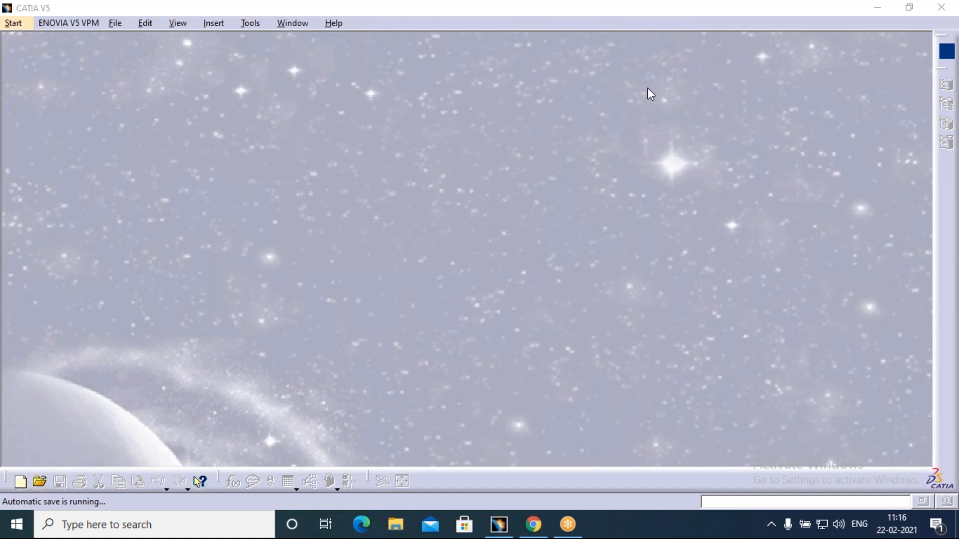
Create a new part named Part1 in the Part Design workbench with hybrid design enabled.
{"action": "left_click", "coordinate": [11, 23]}
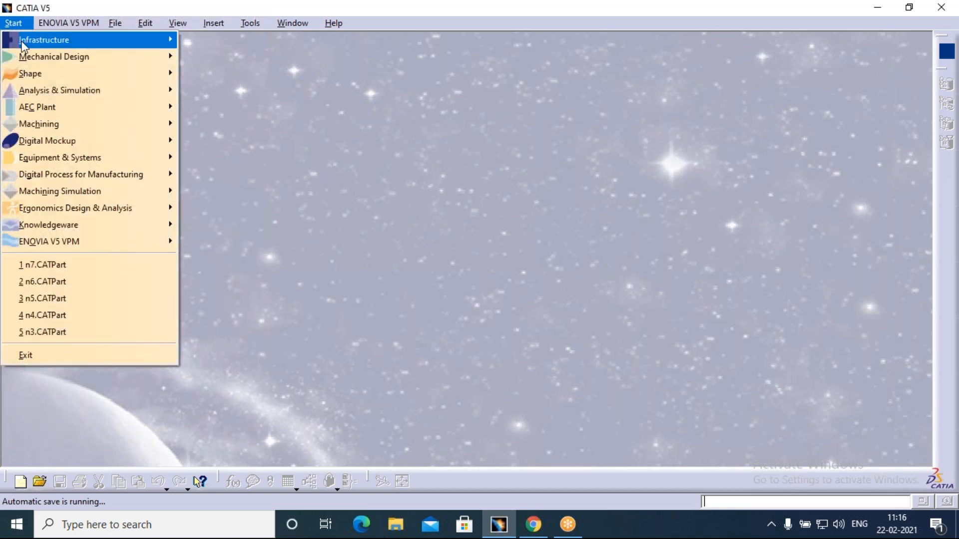
{"action": "mouse_move", "coordinate": [35, 58]}
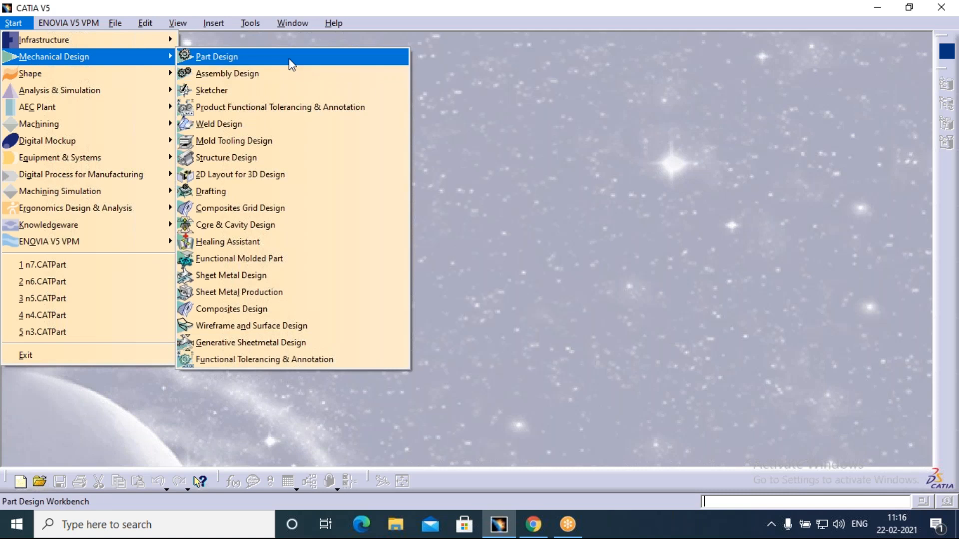
{"action": "left_click", "coordinate": [290, 58]}
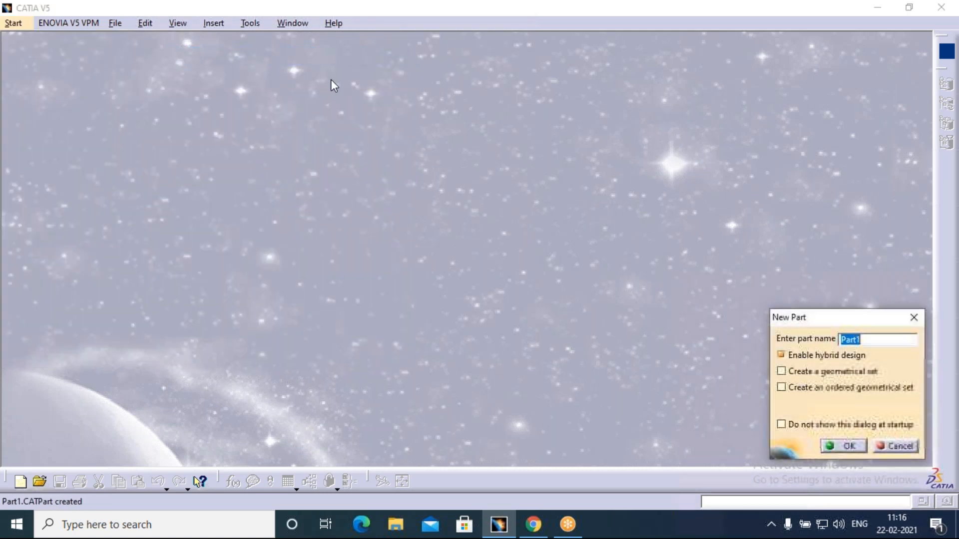
{"action": "left_click", "coordinate": [851, 453]}
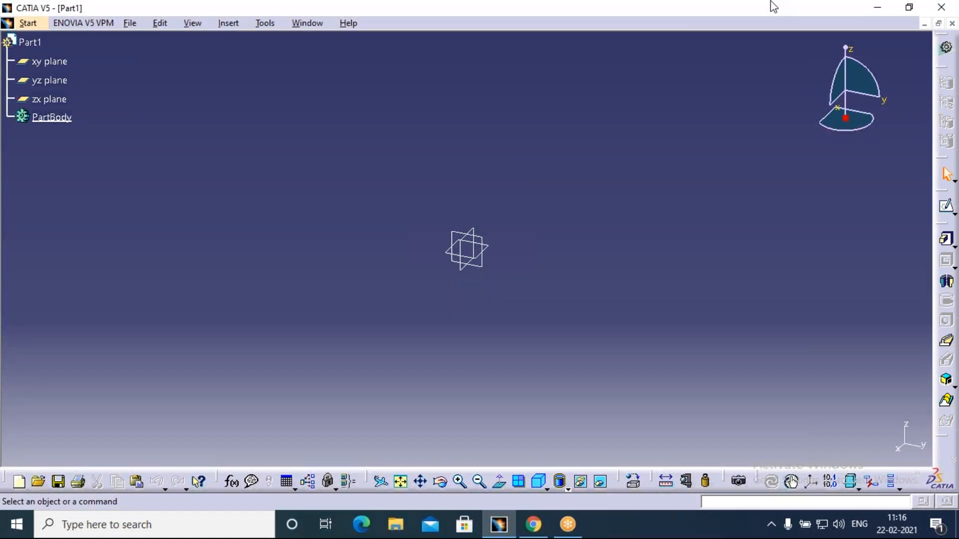
{"action": "left_click", "coordinate": [730, 19]}
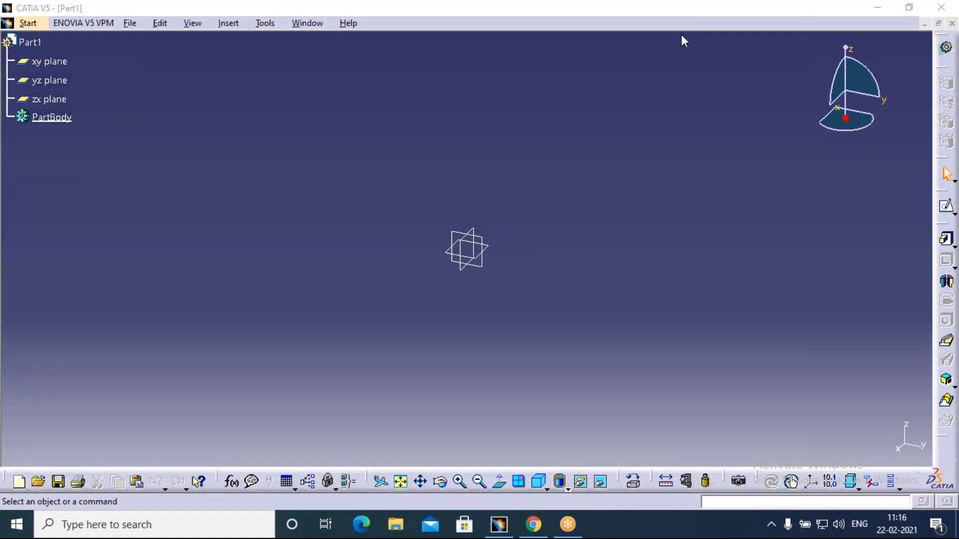
{"action": "left_click", "coordinate": [595, 142]}
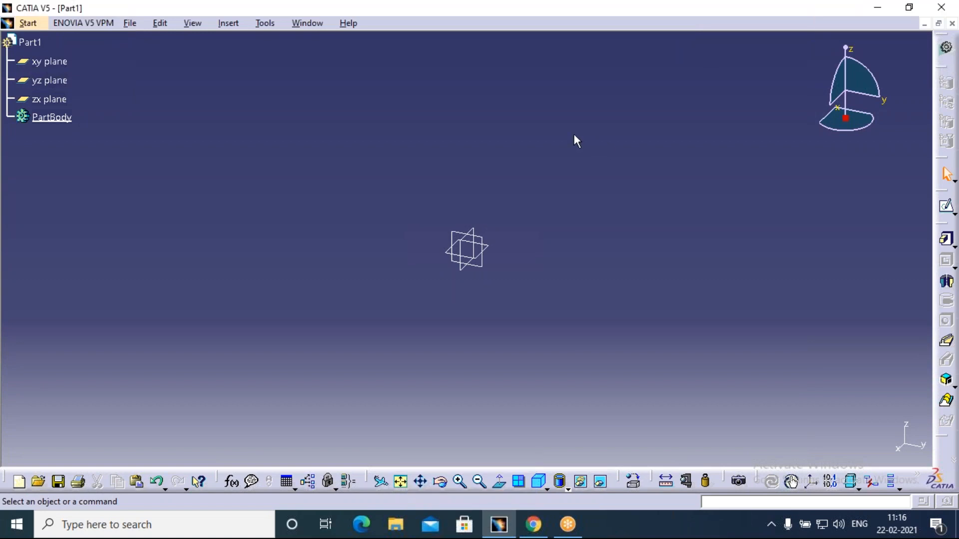
On the yz plane, sketch a circle centred on the origin with a radius of about 39 mm.
{"action": "left_click", "coordinate": [487, 271]}
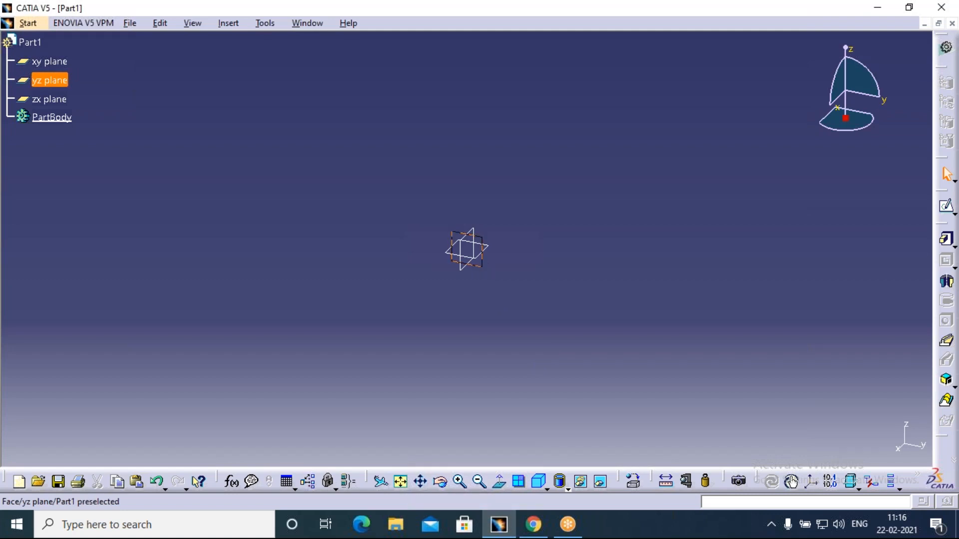
{"action": "left_click", "coordinate": [947, 206]}
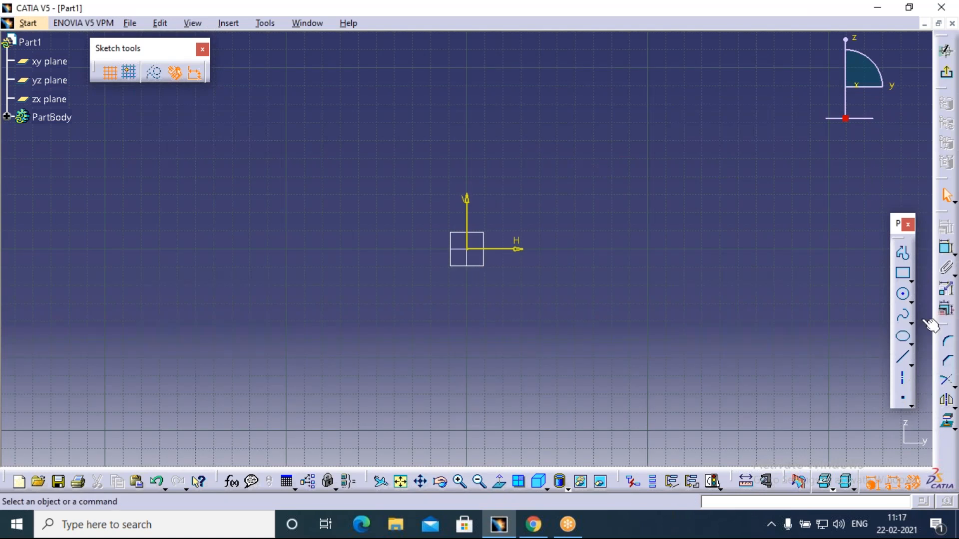
{"action": "left_click", "coordinate": [903, 294]}
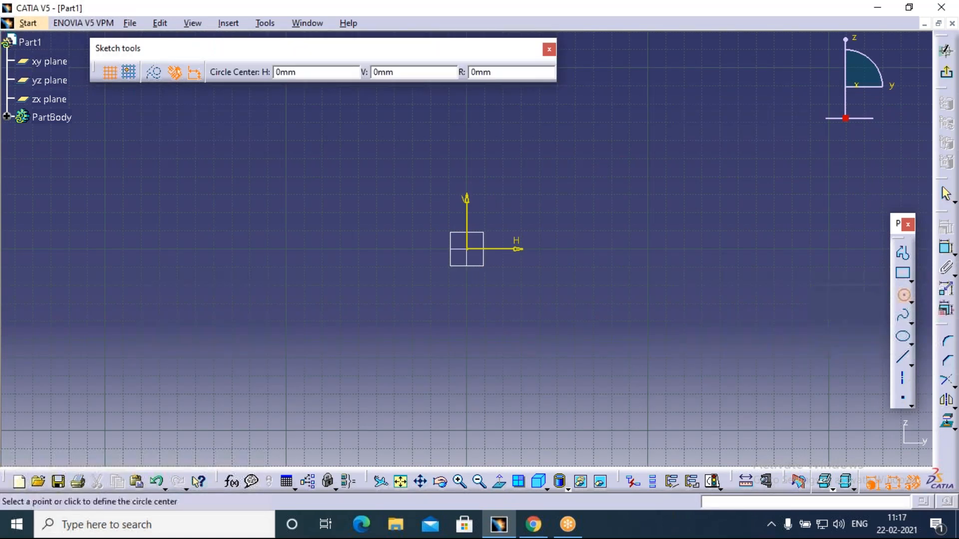
{"action": "left_click", "coordinate": [468, 249]}
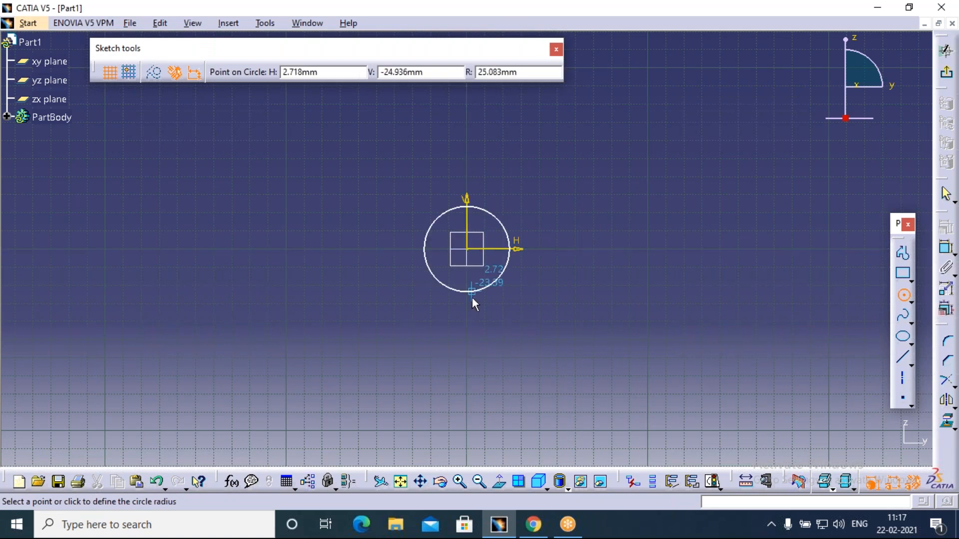
{"action": "left_click", "coordinate": [472, 318]}
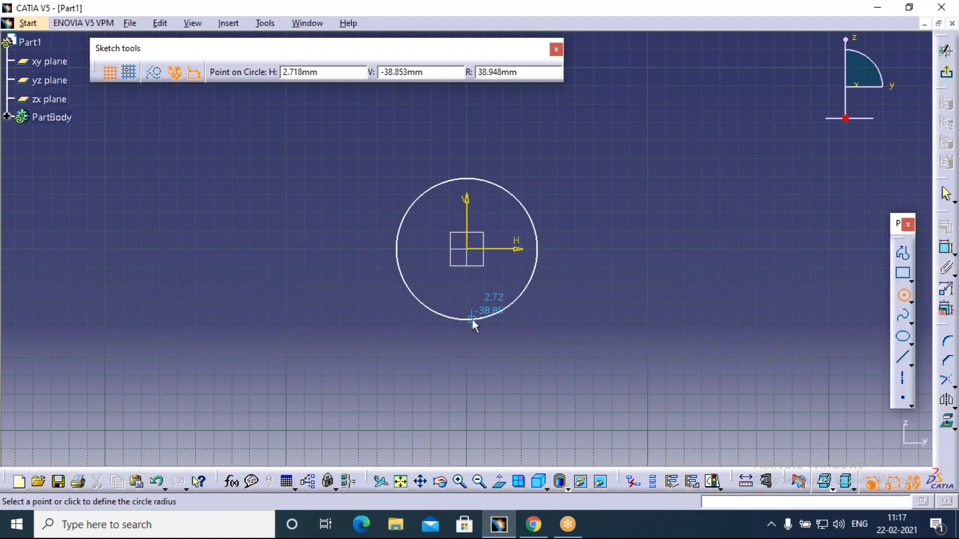
Constrain the circle's diameter to 100 mm and exit the sketch.
{"action": "left_click", "coordinate": [945, 248]}
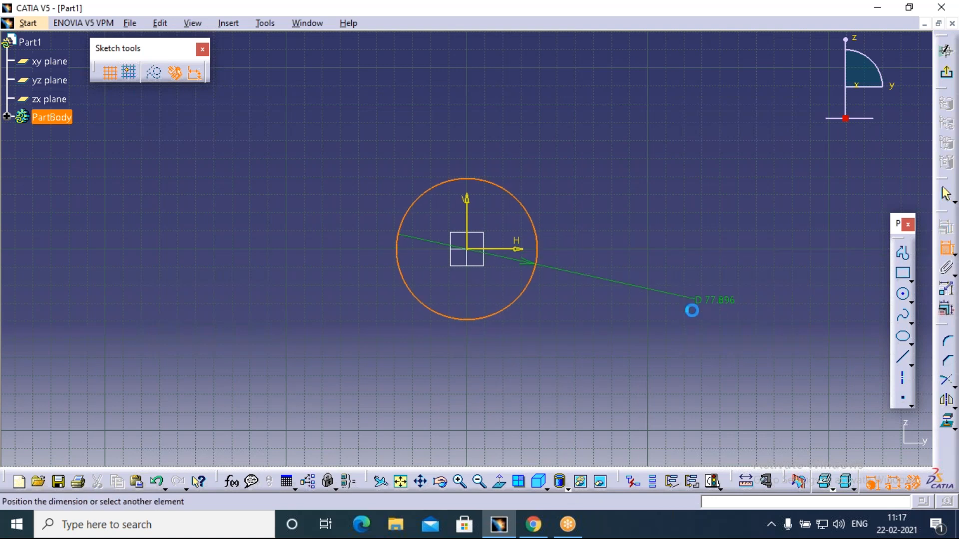
{"action": "left_click", "coordinate": [668, 336]}
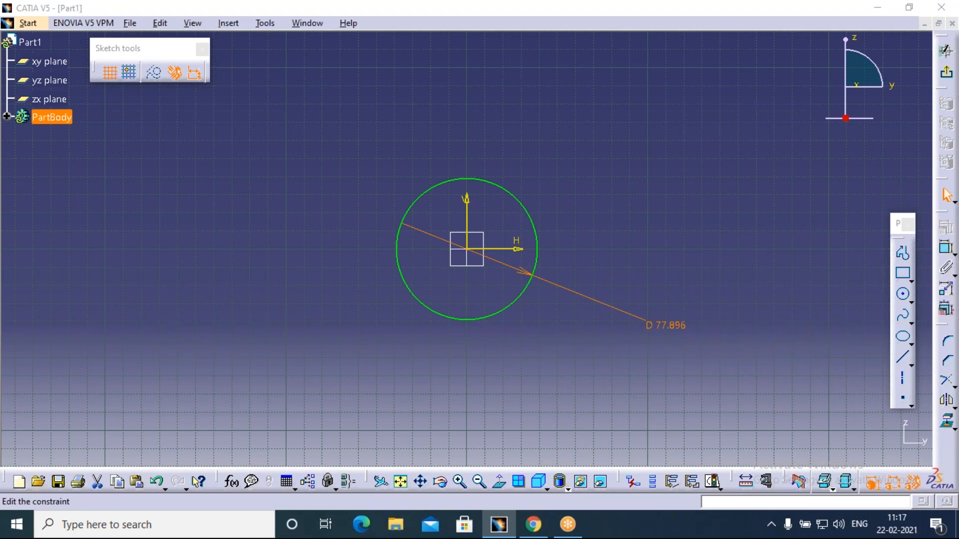
{"action": "type", "text": "100"}
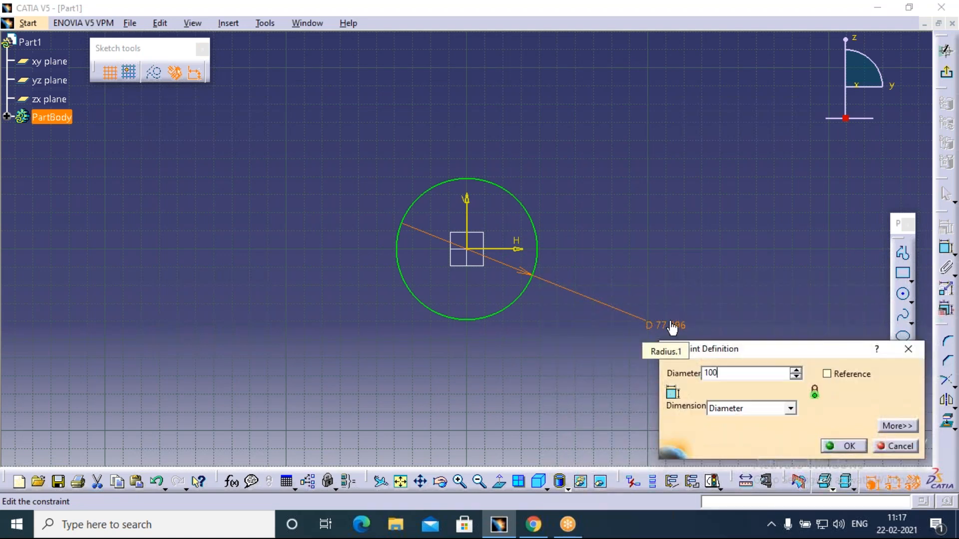
{"action": "key", "text": "Return"}
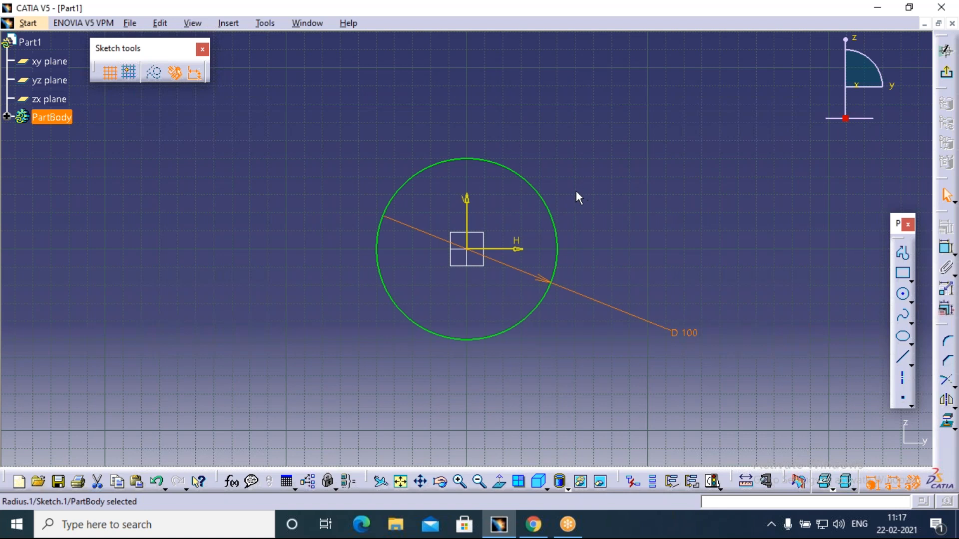
{"action": "left_click", "coordinate": [946, 73]}
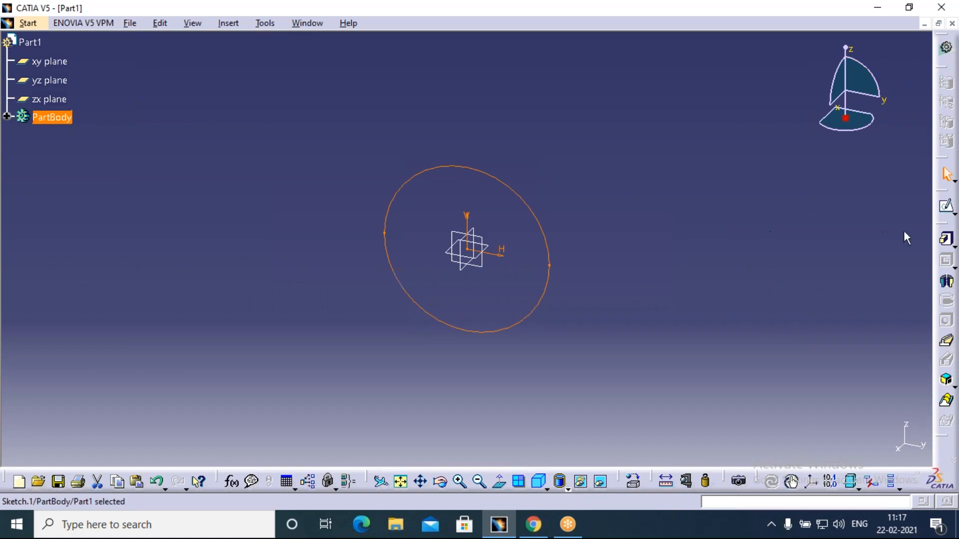
Pad the circle by 10 mm with mirrored extent to form a solid disc.
{"action": "left_click", "coordinate": [947, 244]}
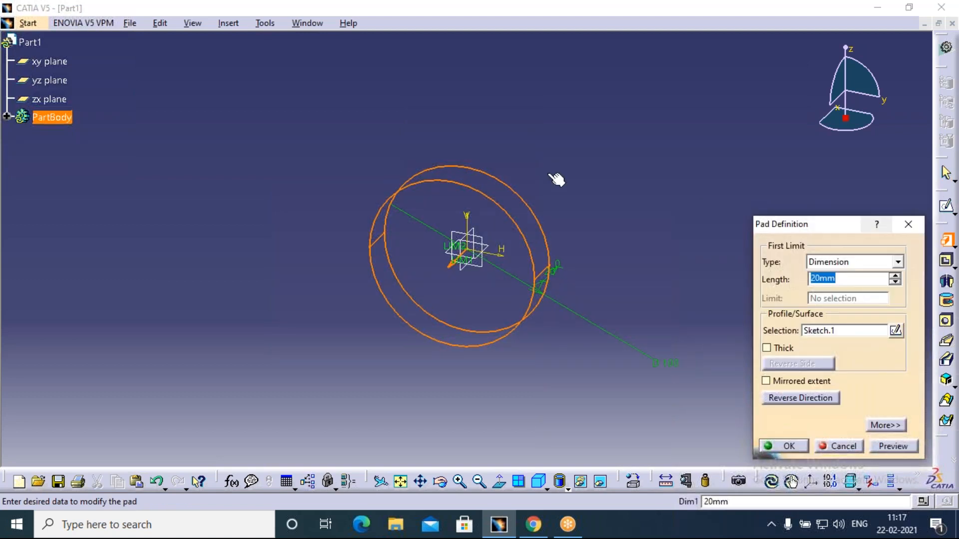
{"action": "left_click", "coordinate": [831, 278]}
{"action": "double_click", "coordinate": [836, 279]}
{"action": "type", "text": "10"}
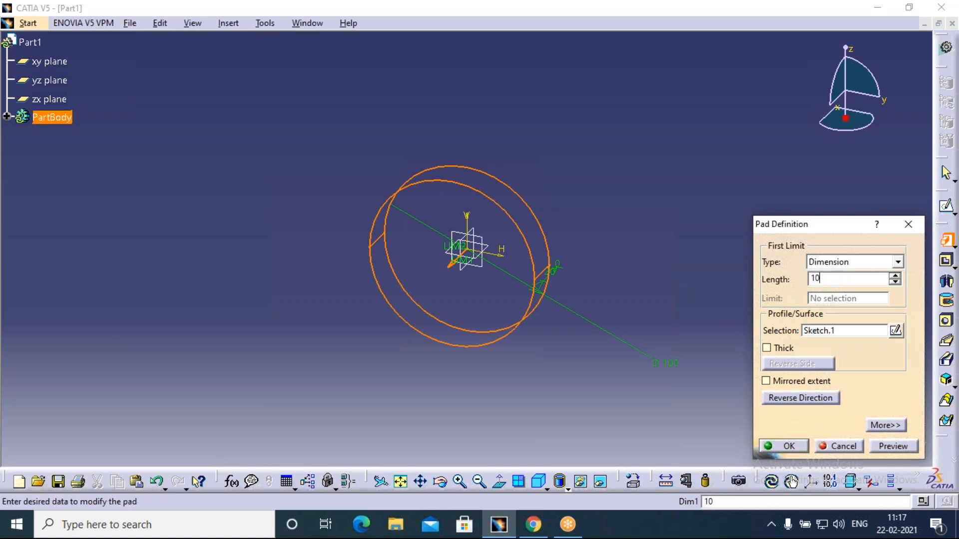
{"action": "left_click", "coordinate": [644, 220]}
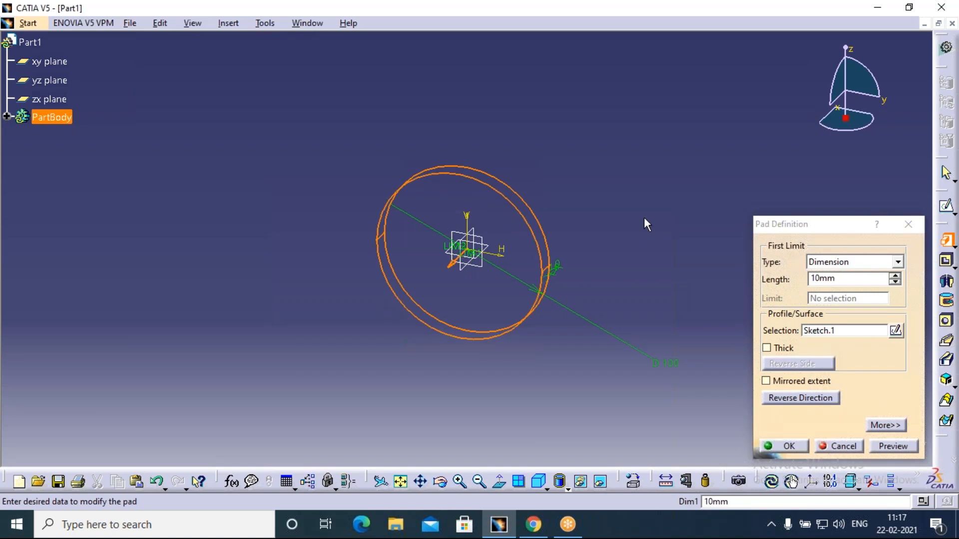
{"action": "left_click", "coordinate": [767, 382]}
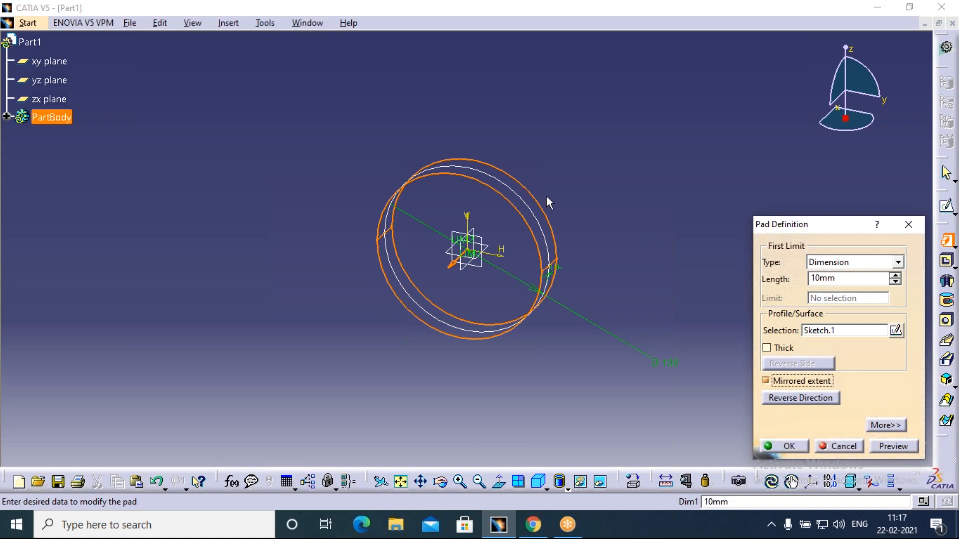
{"action": "left_click", "coordinate": [797, 446]}
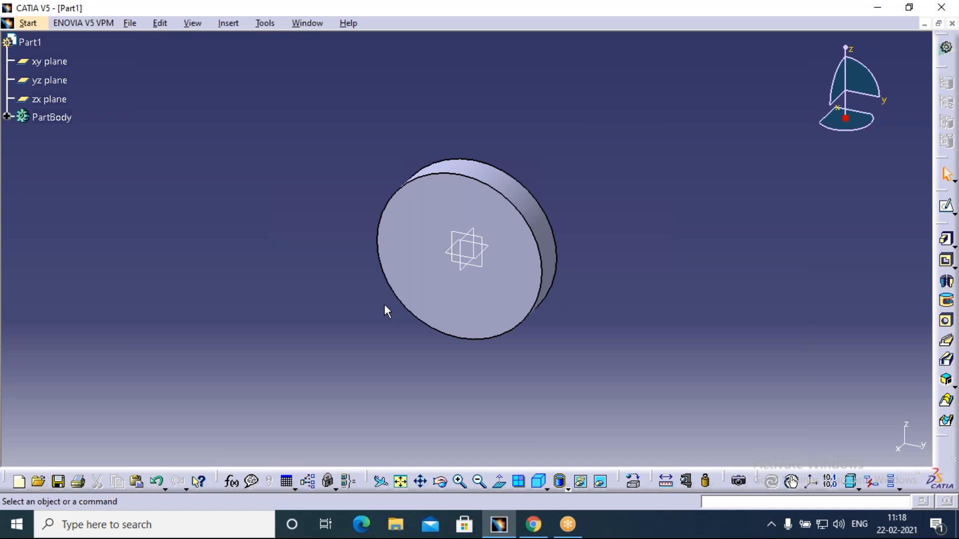
On the disc's front face, sketch a circle about 16 mm in diameter on the vertical axis near the upper edge.
{"action": "left_click", "coordinate": [473, 201]}
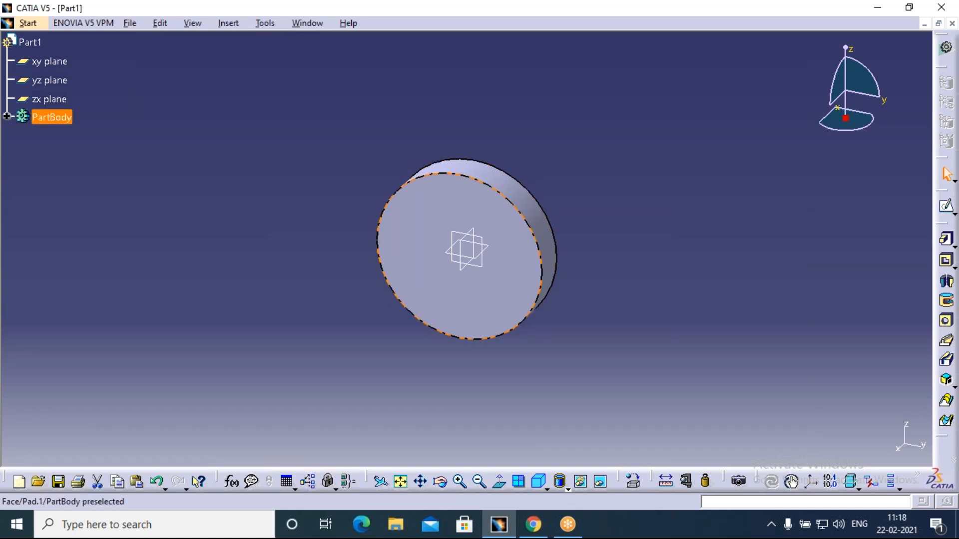
{"action": "left_click", "coordinate": [946, 206]}
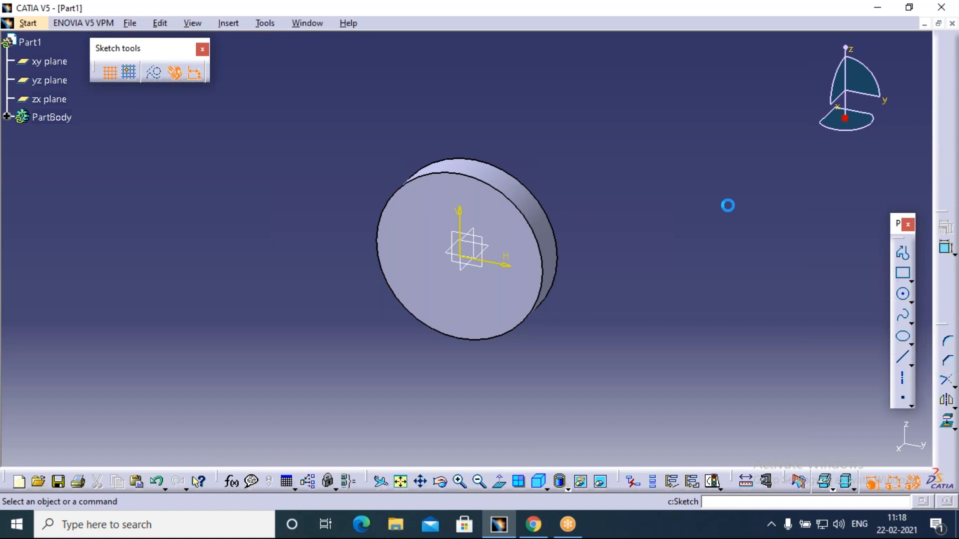
{"action": "left_click", "coordinate": [903, 297]}
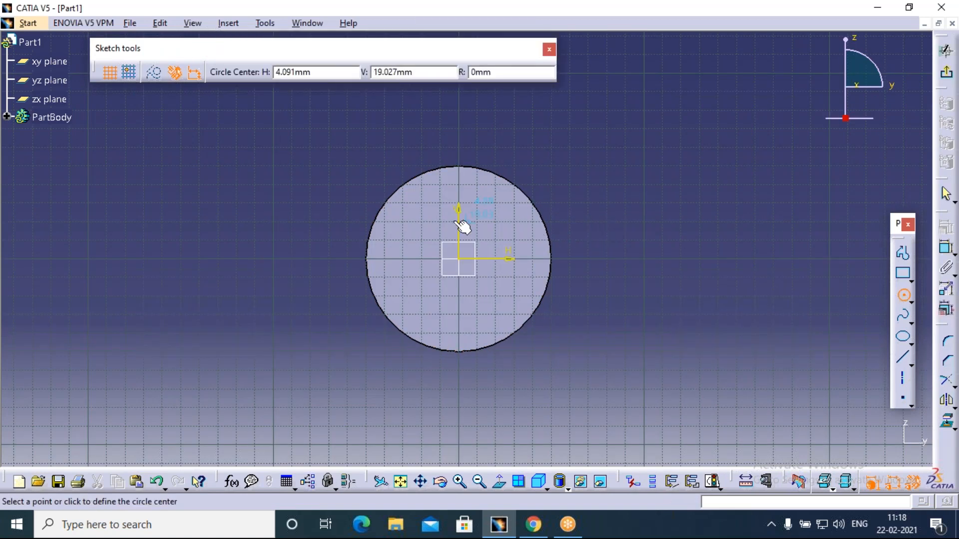
{"action": "left_click", "coordinate": [458, 195]}
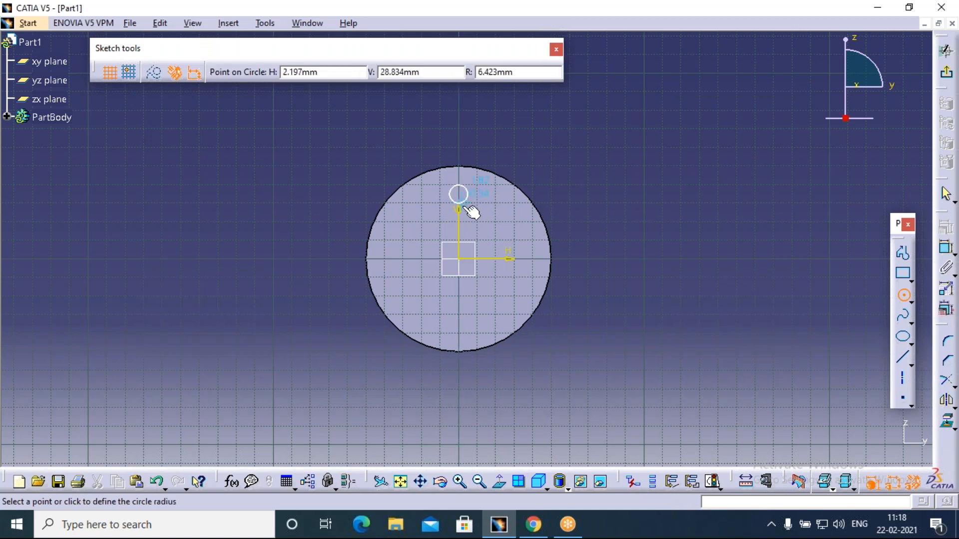
{"action": "left_click", "coordinate": [468, 210]}
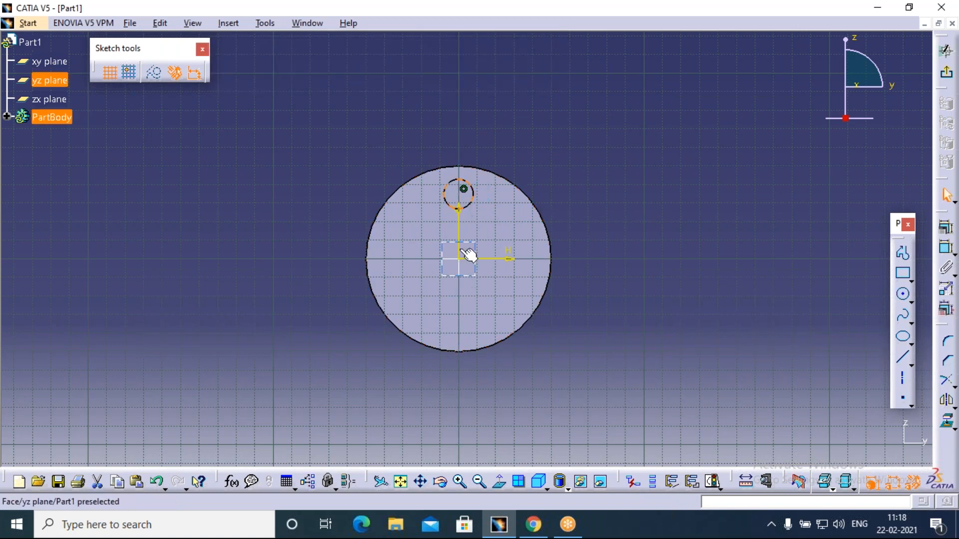
Constrain the small circle's diameter to 20 mm and exit the sketch.
{"action": "left_click", "coordinate": [470, 204]}
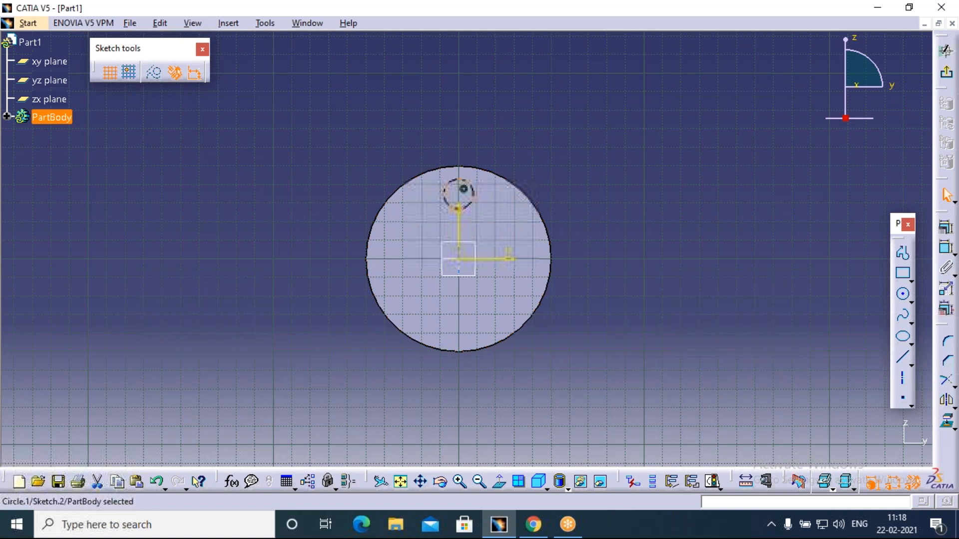
{"action": "left_click", "coordinate": [947, 252]}
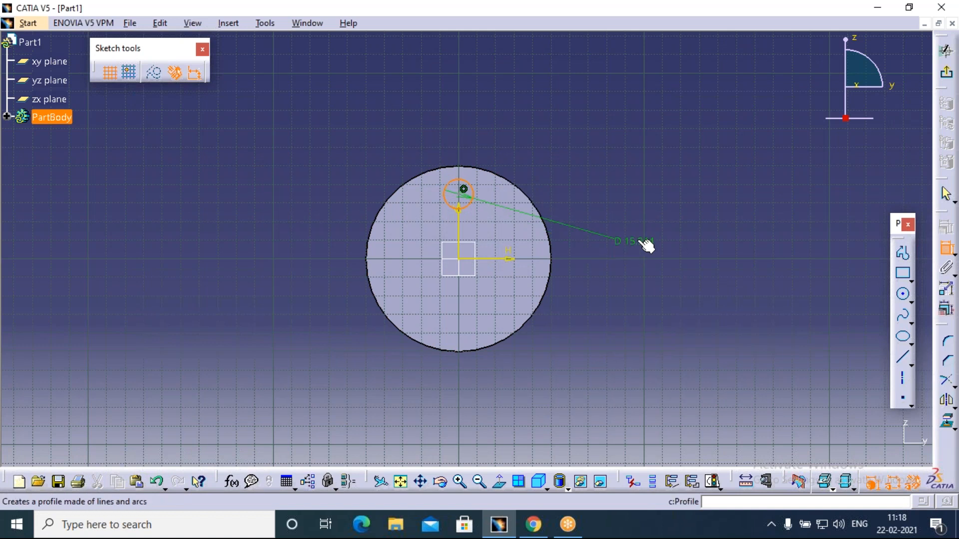
{"action": "double_click", "coordinate": [644, 243]}
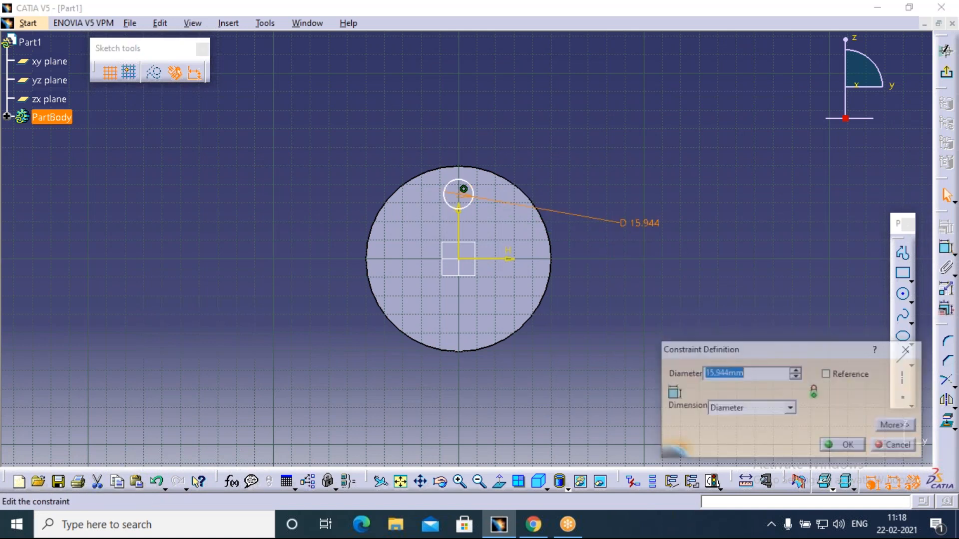
{"action": "type", "text": "20"}
{"action": "key", "text": "Return"}
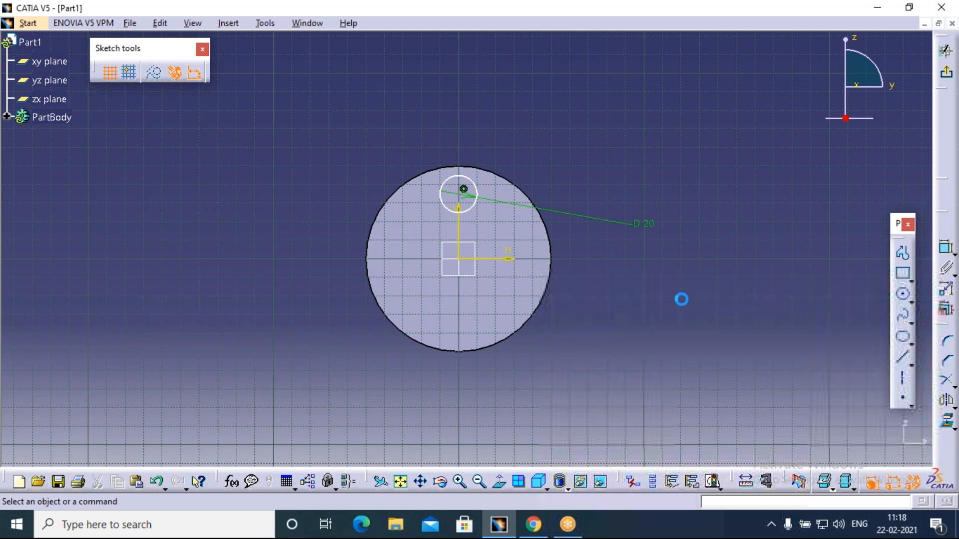
{"action": "left_click", "coordinate": [946, 50]}
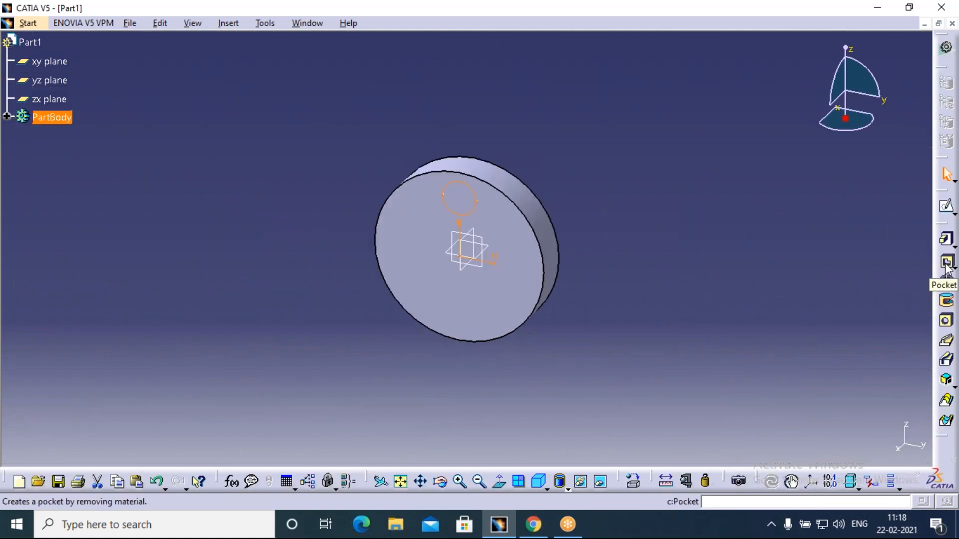
Try a 10 mm deep pocket from the small circle and undo it.
{"action": "left_click", "coordinate": [946, 262]}
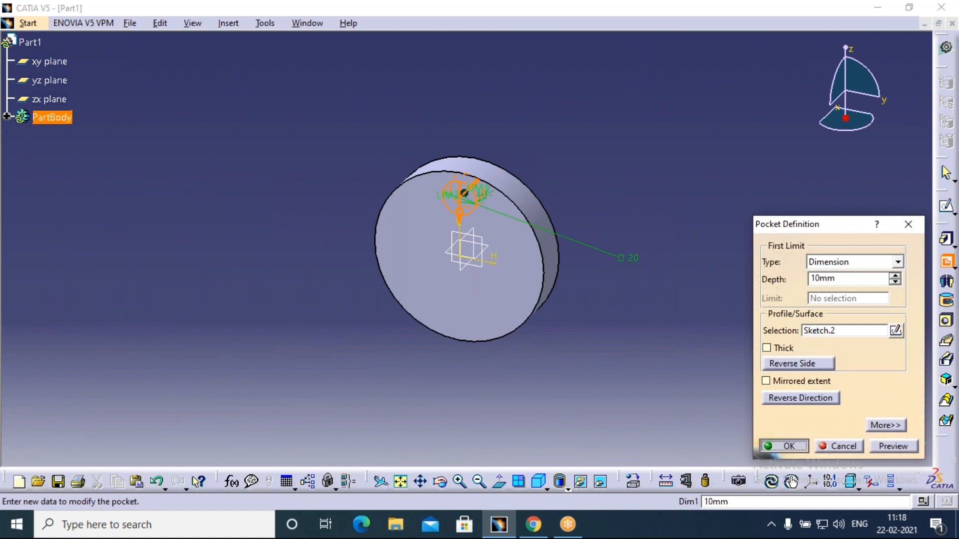
{"action": "key", "text": "Return"}
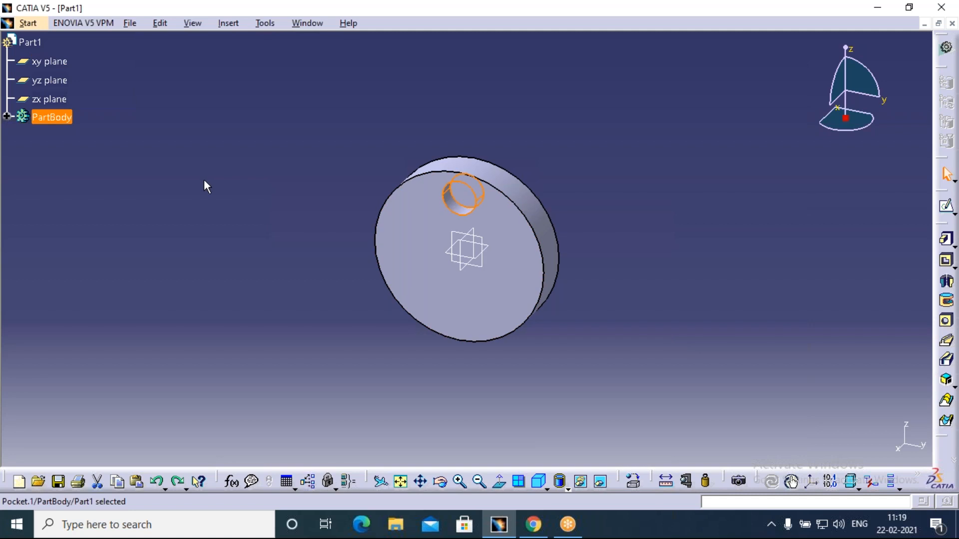
{"action": "key", "text": "ctrl+z"}
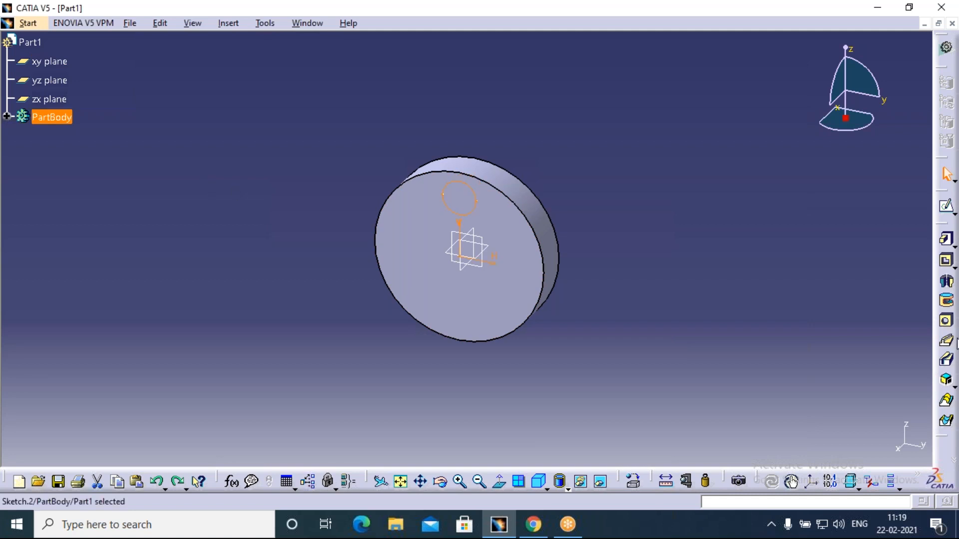
Cut a 20 mm deep pocket through the disc from the small circle near its upper edge.
{"action": "left_click", "coordinate": [947, 262]}
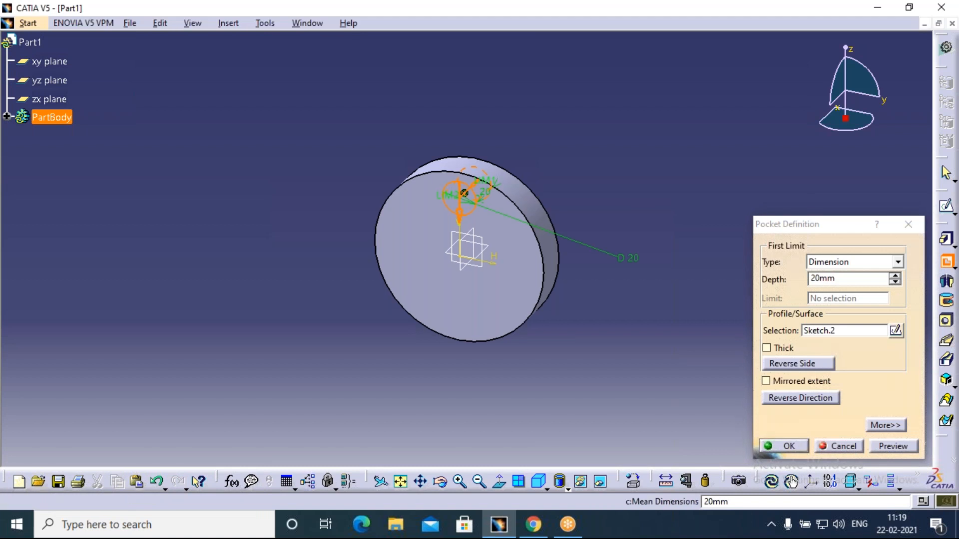
{"action": "left_click", "coordinate": [783, 446]}
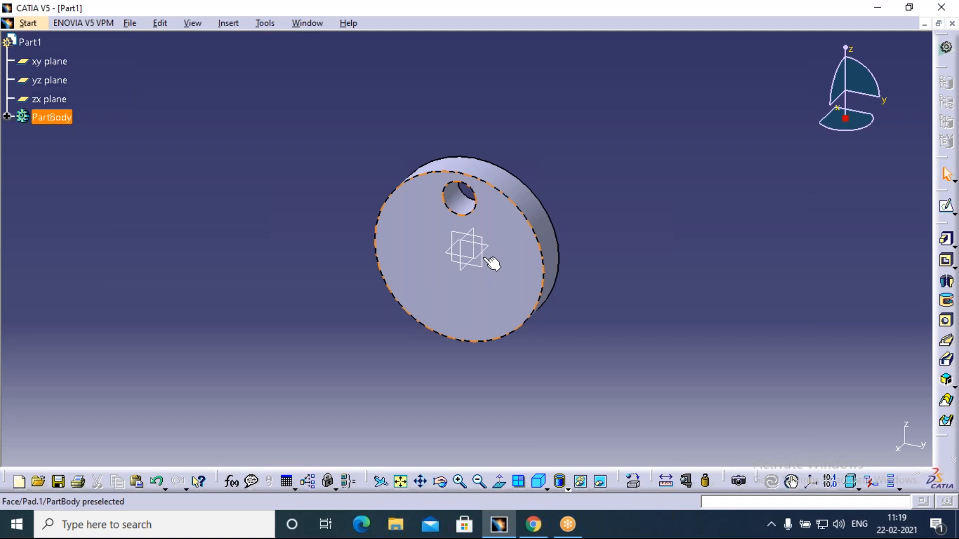
Set up a circular pattern of the pocket as a complete crown, using the X axis as reference direction.
{"action": "left_click", "coordinate": [7, 117]}
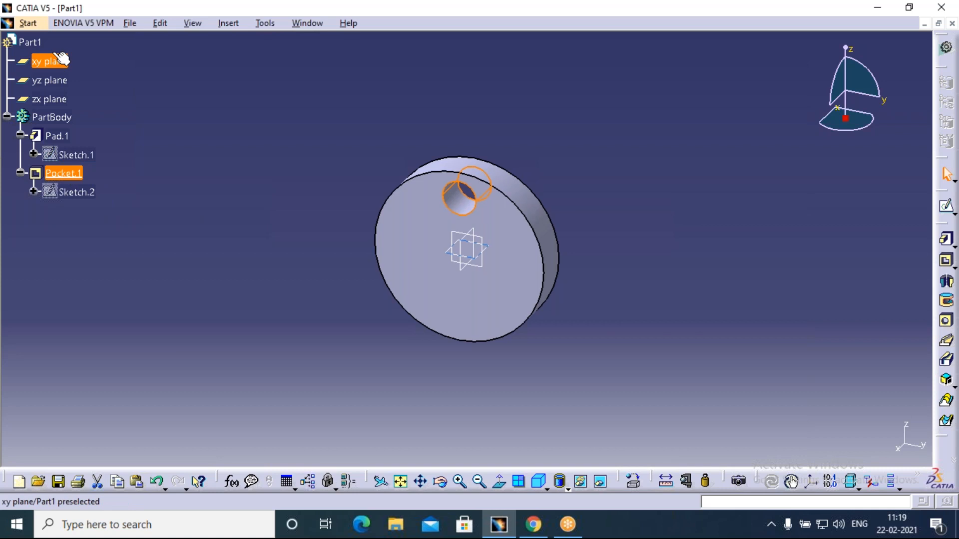
{"action": "left_click", "coordinate": [65, 176]}
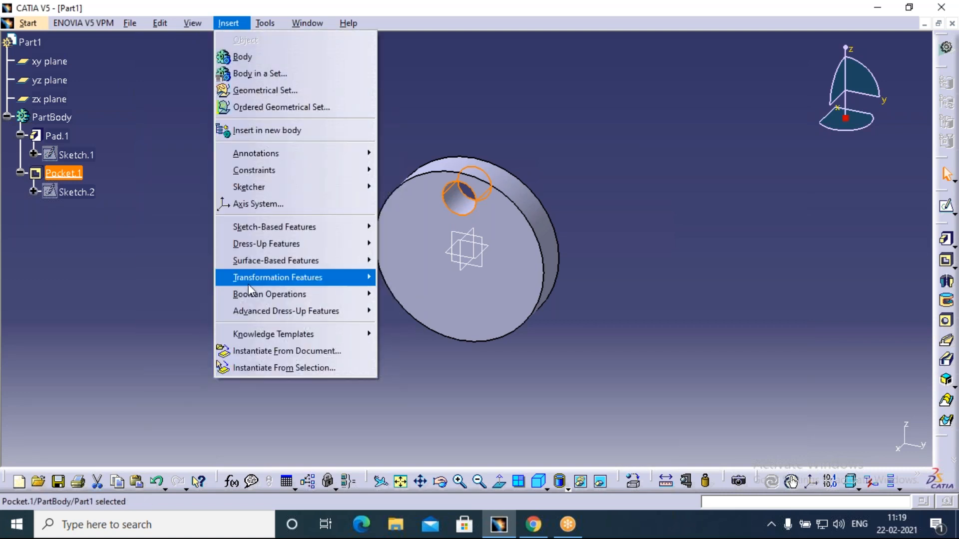
{"action": "mouse_move", "coordinate": [249, 279]}
{"action": "left_click", "coordinate": [412, 385]}
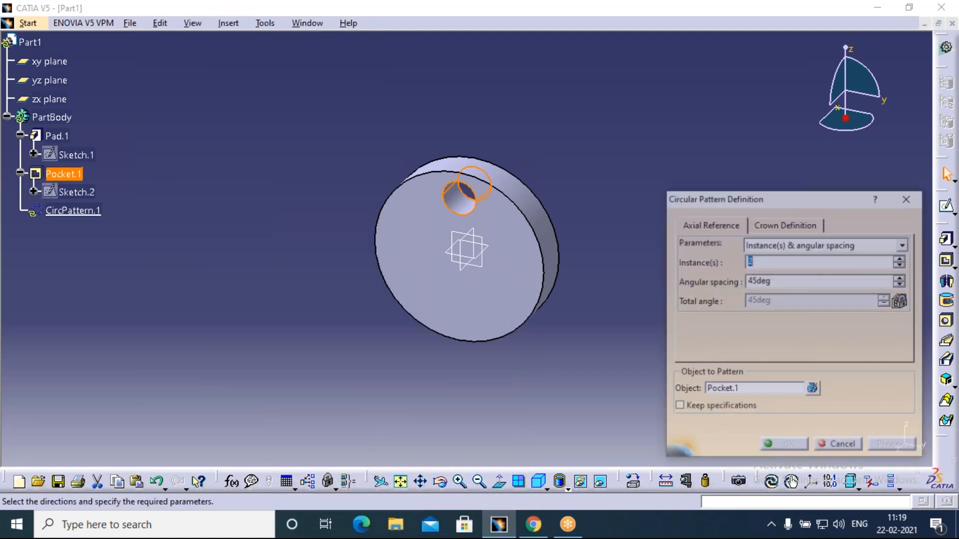
{"action": "left_click", "coordinate": [905, 244]}
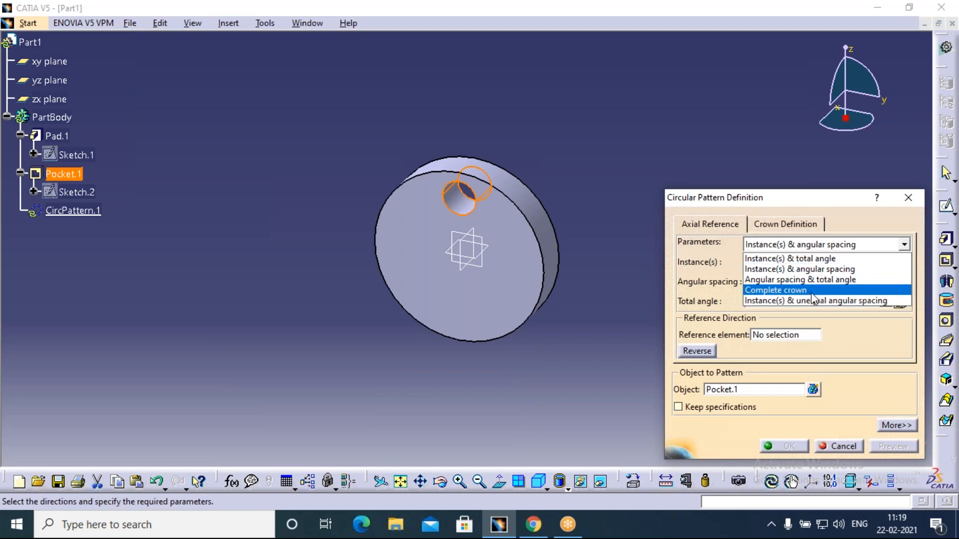
{"action": "left_click", "coordinate": [813, 293]}
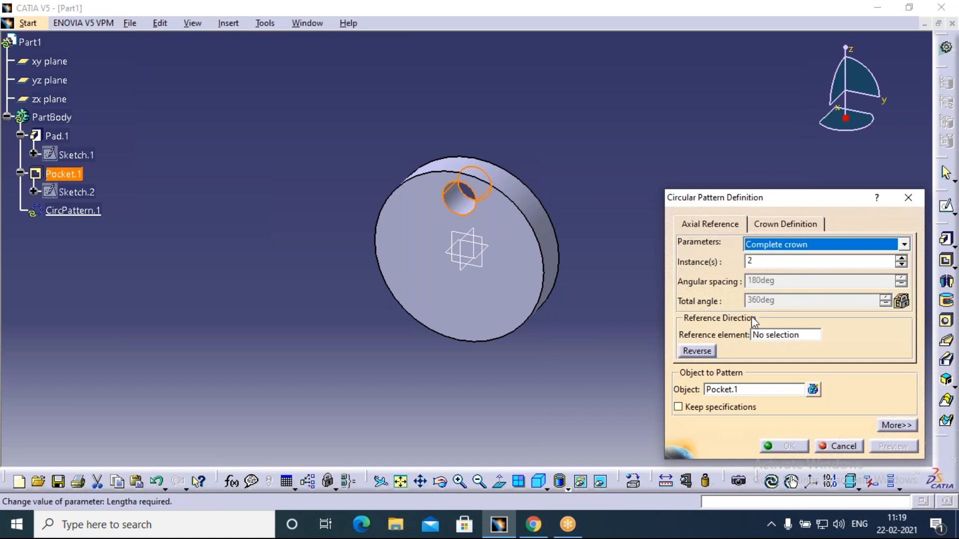
{"action": "right_click", "coordinate": [763, 342]}
{"action": "left_click", "coordinate": [789, 364]}
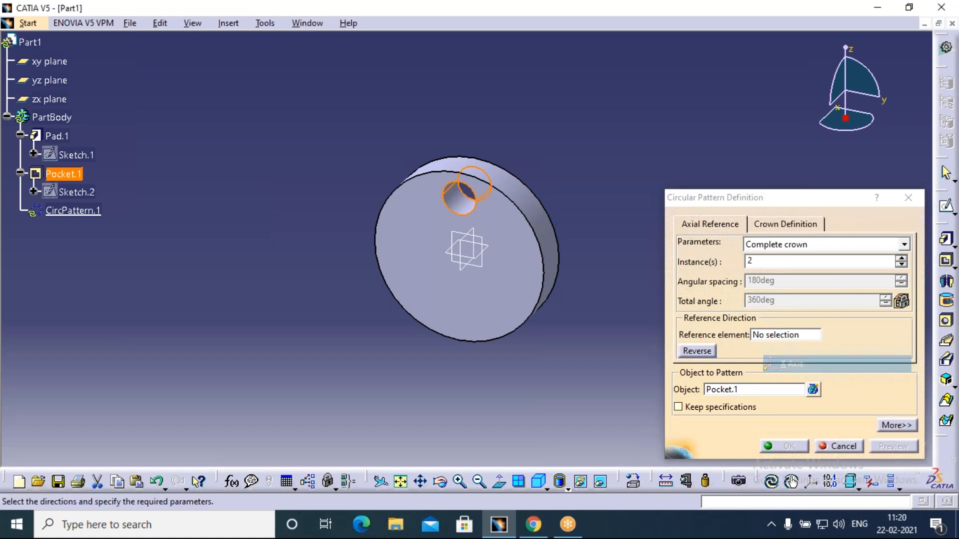
Set the pocket pattern to 9 instances and create it.
{"action": "left_click", "coordinate": [901, 259]}
{"action": "left_click", "coordinate": [902, 258]}
{"action": "left_click", "coordinate": [901, 258]}
{"action": "left_click", "coordinate": [901, 258]}
{"action": "left_click", "coordinate": [901, 258]}
{"action": "left_click", "coordinate": [901, 258]}
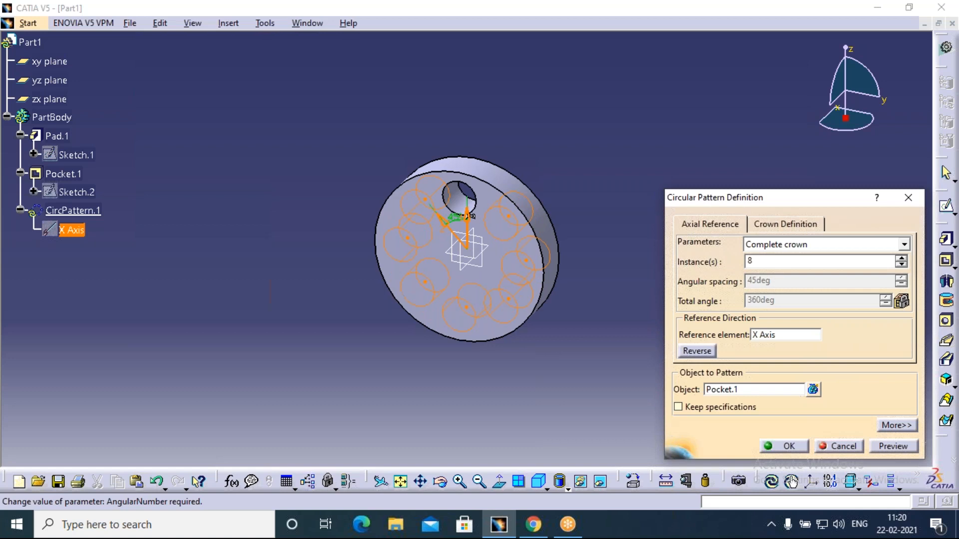
{"action": "left_click", "coordinate": [902, 258]}
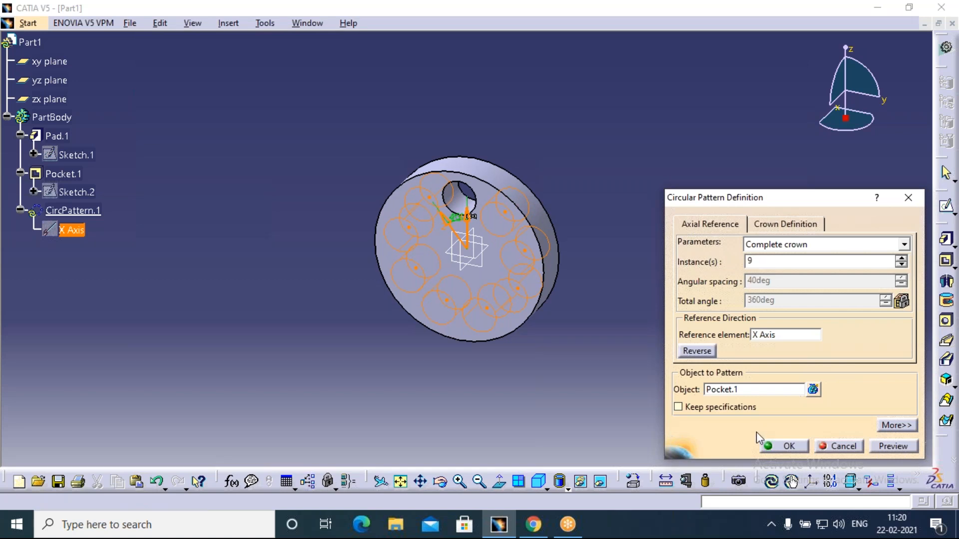
{"action": "left_click", "coordinate": [783, 447]}
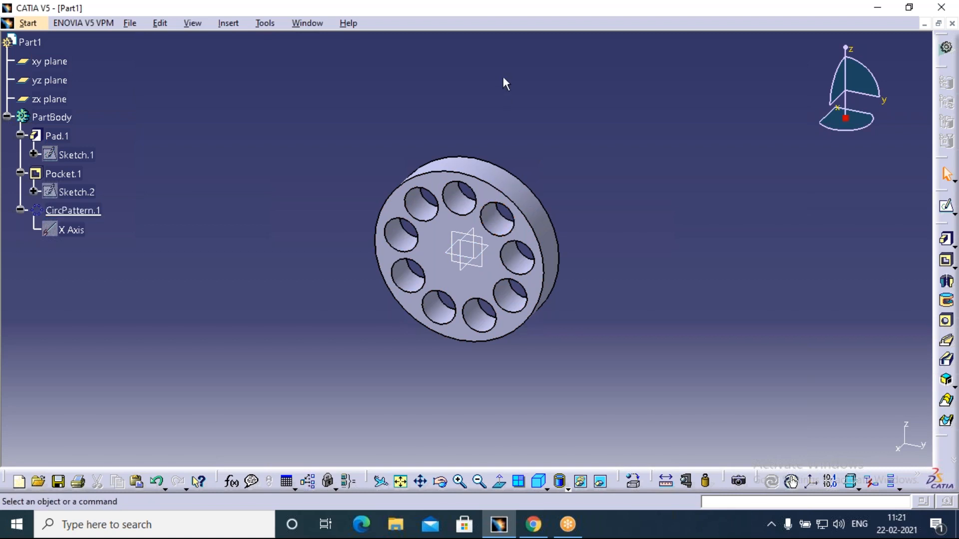
{"action": "scroll", "coordinate": [501, 80], "scroll_direction": "down", "scroll_amount": 2}
{"action": "scroll", "coordinate": [515, 126], "scroll_direction": "up", "scroll_amount": 2}
{"action": "left_click", "coordinate": [419, 481]}
{"action": "left_click_drag", "start_coordinate": [554, 222], "coordinate": [553, 226]}
{"action": "left_click", "coordinate": [541, 270]}
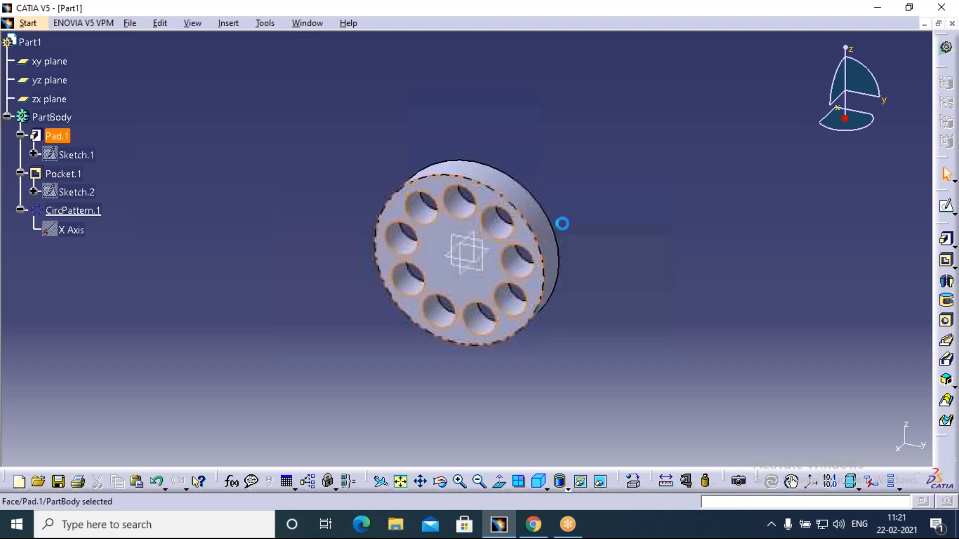
{"action": "left_click", "coordinate": [589, 144]}
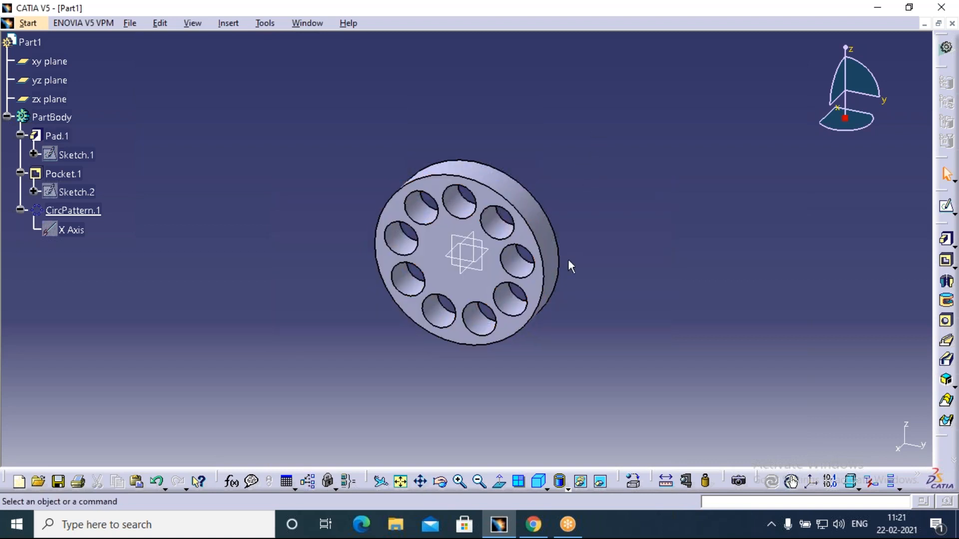
{"action": "scroll", "coordinate": [568, 259], "scroll_direction": "down", "scroll_amount": 1}
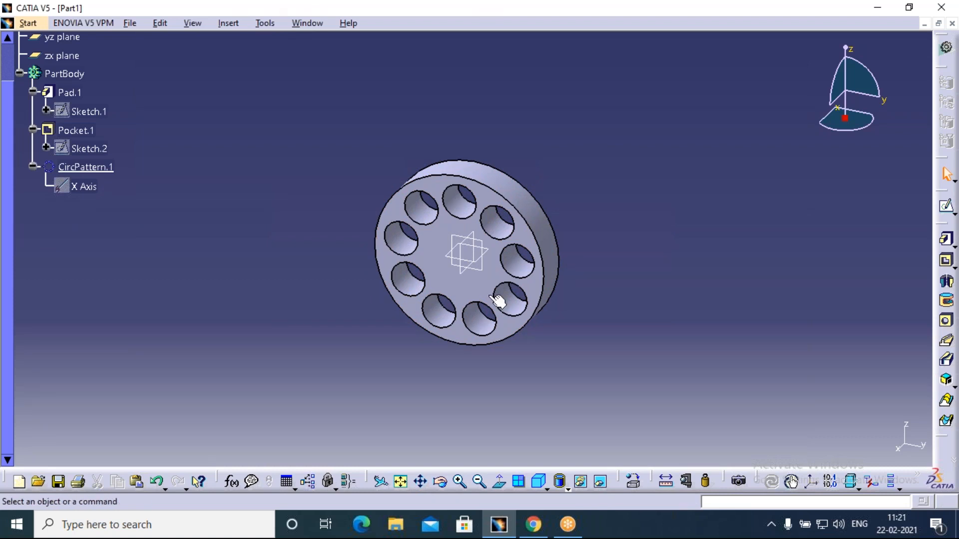
Create a reference plane offset 150 mm from the xy plane, above the disc.
{"action": "left_click", "coordinate": [492, 252]}
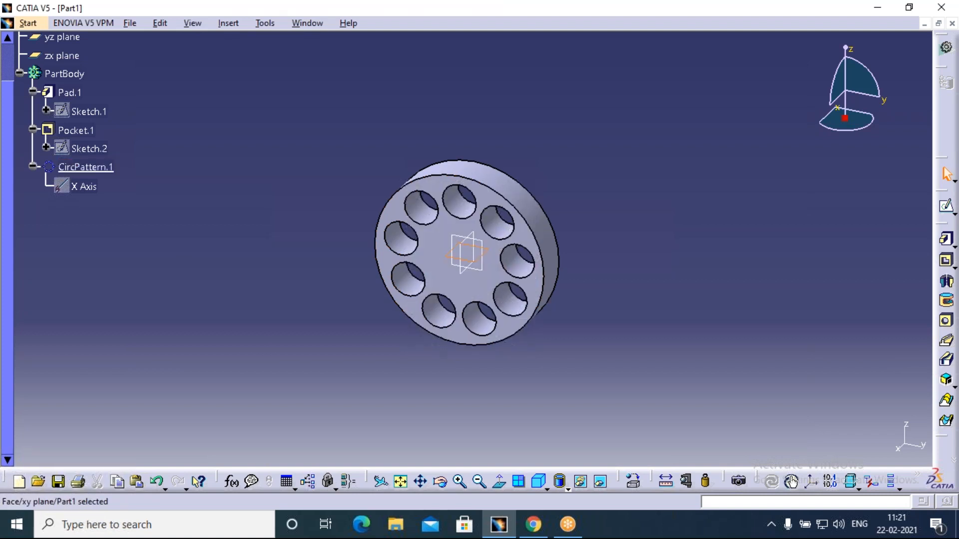
{"action": "left_click", "coordinate": [716, 504]}
{"action": "type", "text": "c:plane"}
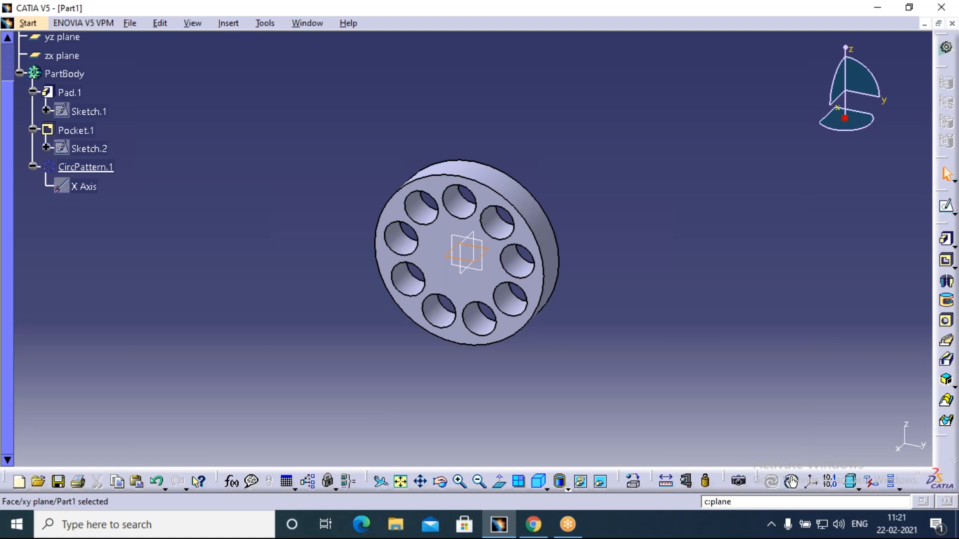
{"action": "key", "text": "Return"}
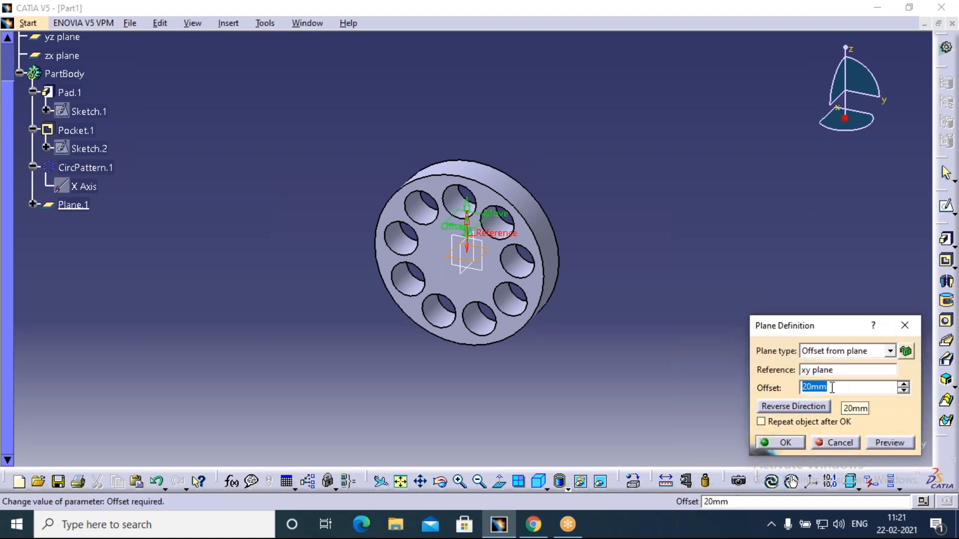
{"action": "type", "text": "150"}
{"action": "left_click", "coordinate": [695, 233]}
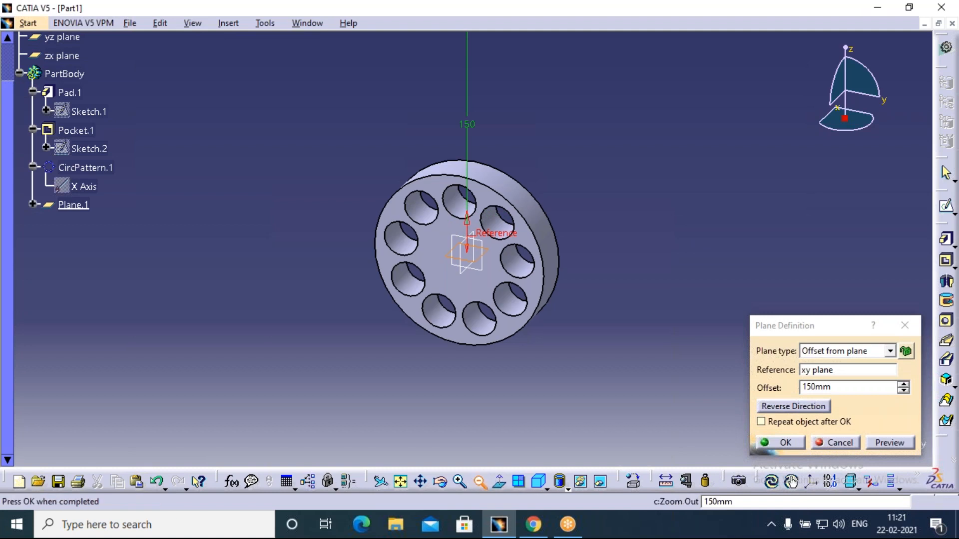
{"action": "left_click", "coordinate": [477, 479]}
{"action": "left_click", "coordinate": [479, 481]}
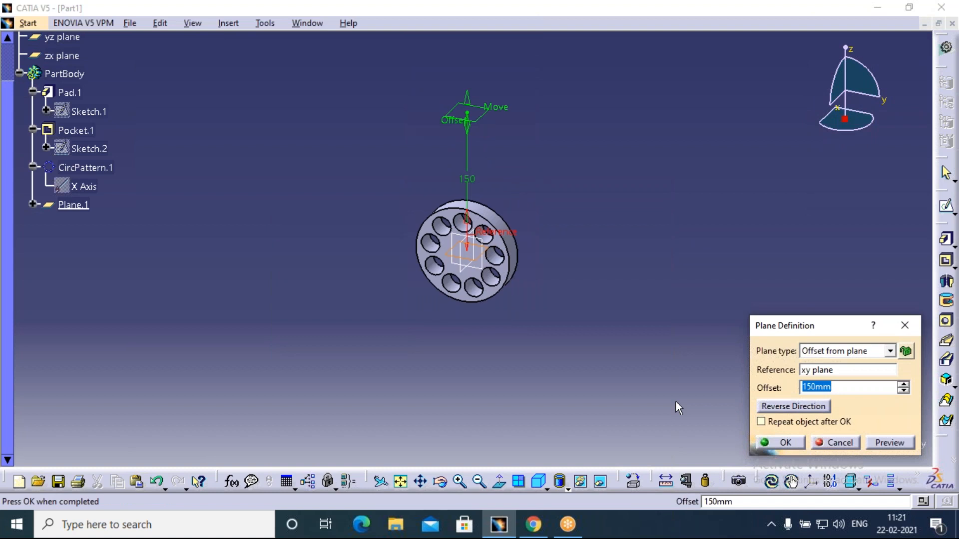
{"action": "left_click", "coordinate": [780, 443]}
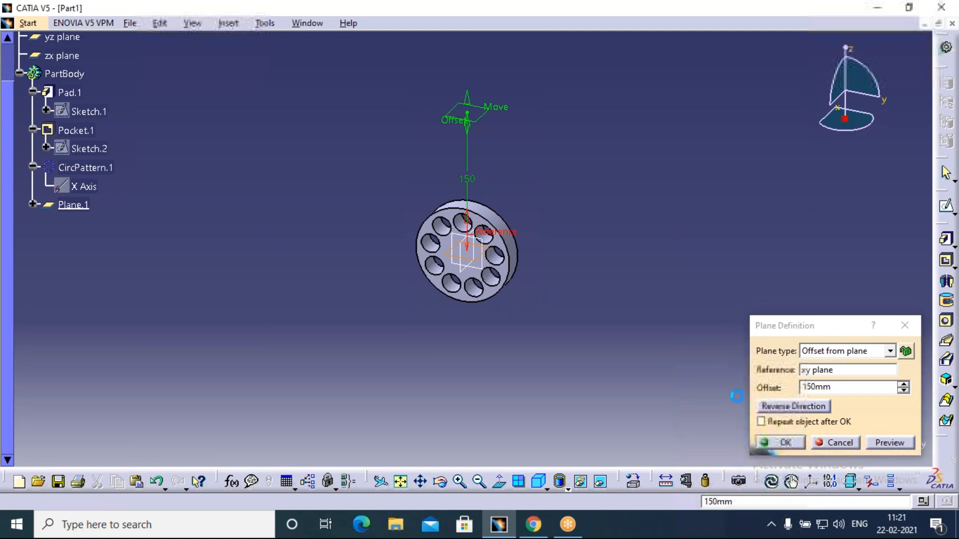
On the offset plane, sketch a small circle centred on the origin and exit the sketch.
{"action": "left_click", "coordinate": [491, 116]}
{"action": "left_click", "coordinate": [948, 208]}
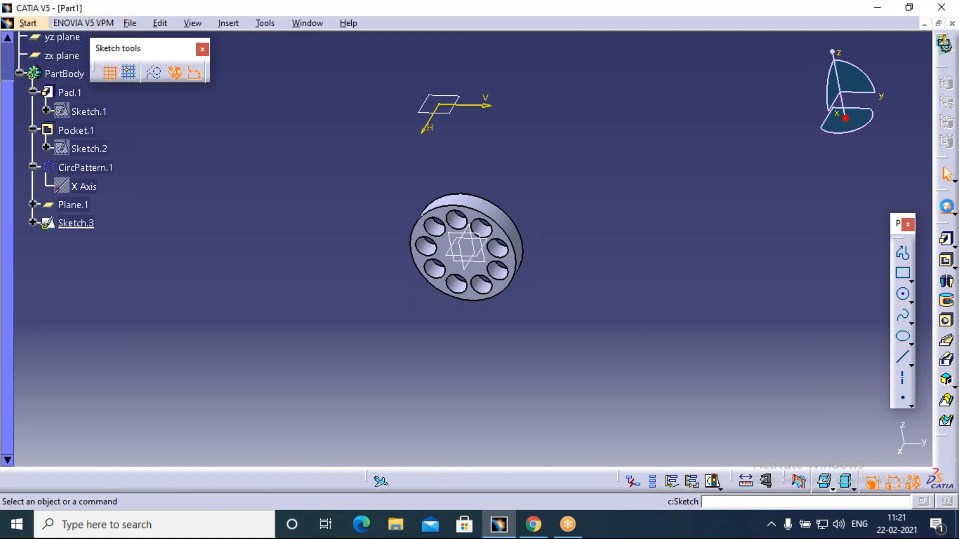
{"action": "left_click", "coordinate": [402, 482]}
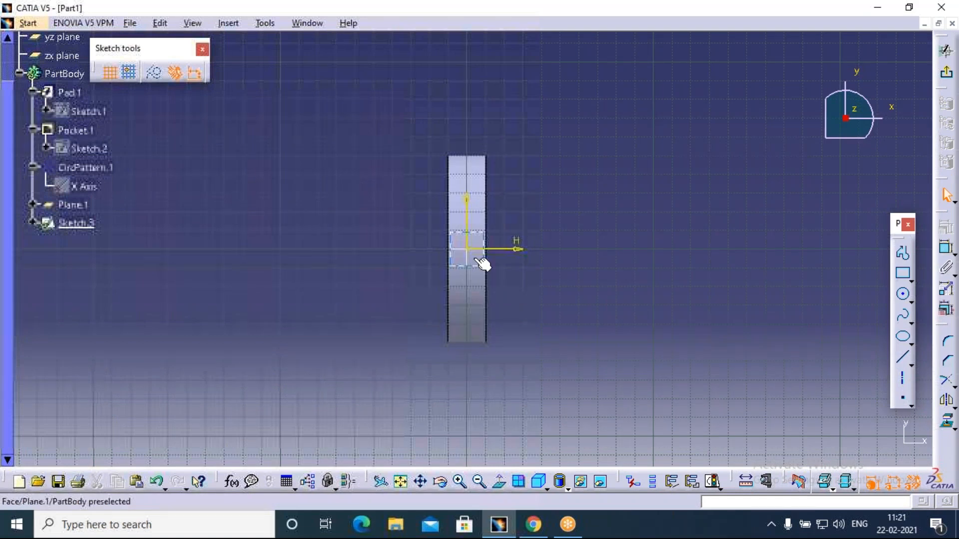
{"action": "left_click", "coordinate": [461, 482]}
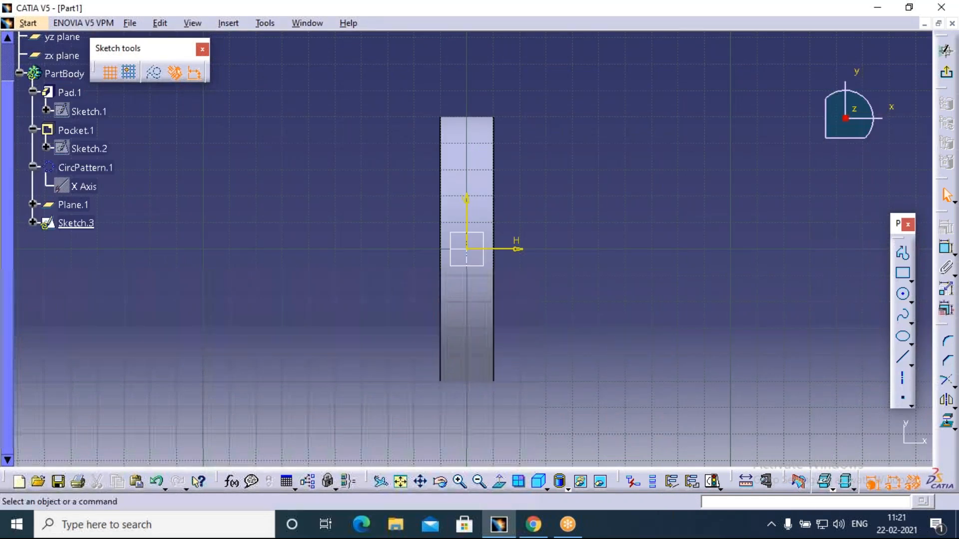
{"action": "left_click", "coordinate": [903, 294]}
{"action": "left_click", "coordinate": [466, 248]}
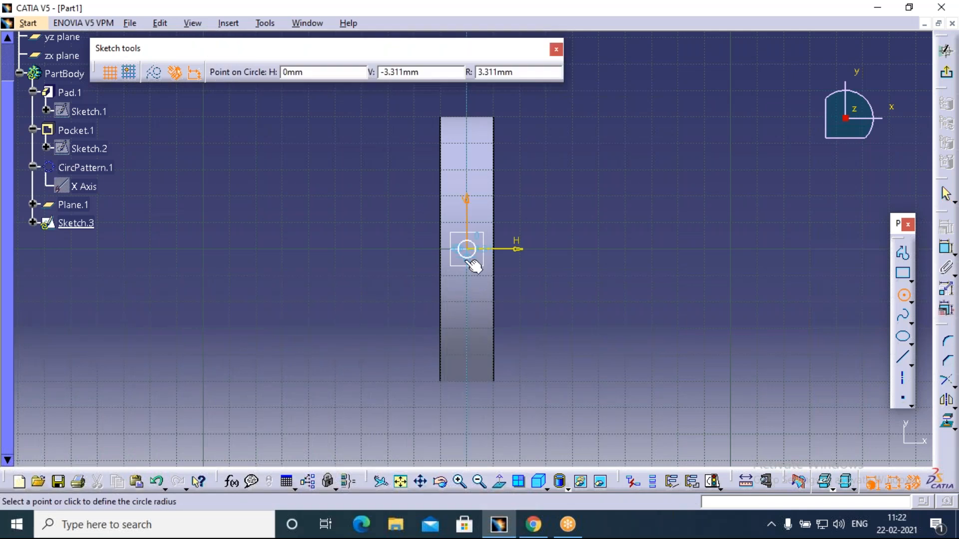
{"action": "left_click", "coordinate": [468, 260]}
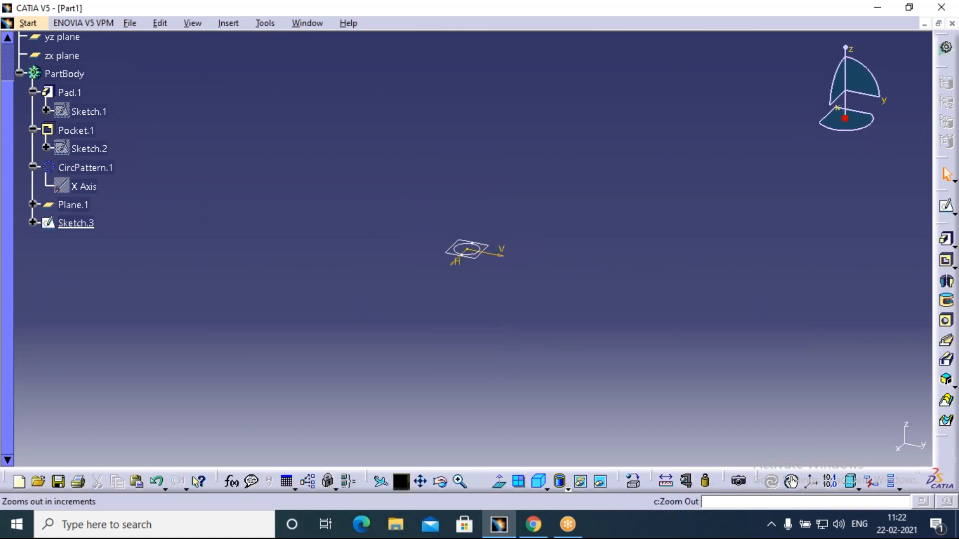
Pad the small circle downward from the offset plane until it meets the disc's rim, forming a rod.
{"action": "left_click", "coordinate": [946, 240]}
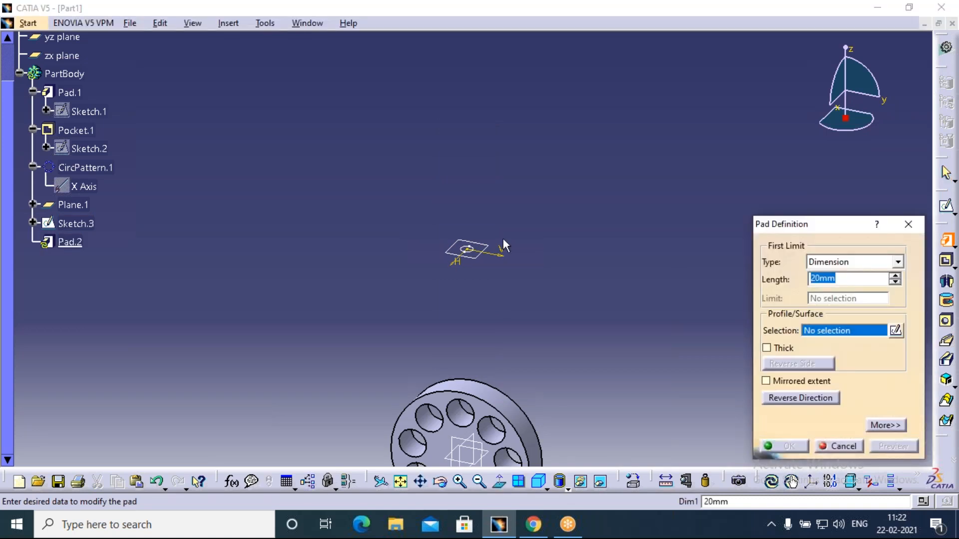
{"action": "left_click", "coordinate": [477, 257]}
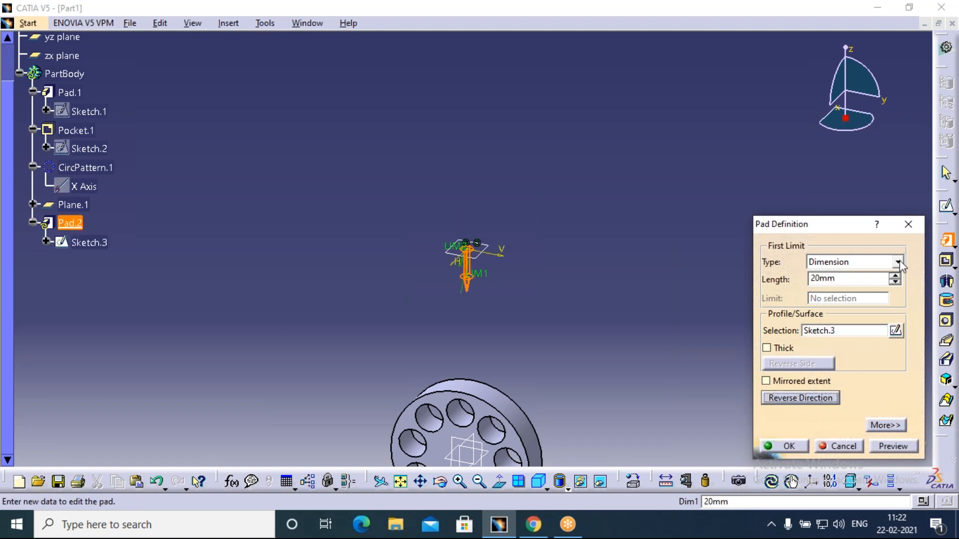
{"action": "left_click", "coordinate": [898, 262]}
{"action": "left_click", "coordinate": [829, 279]}
{"action": "left_click", "coordinate": [784, 447]}
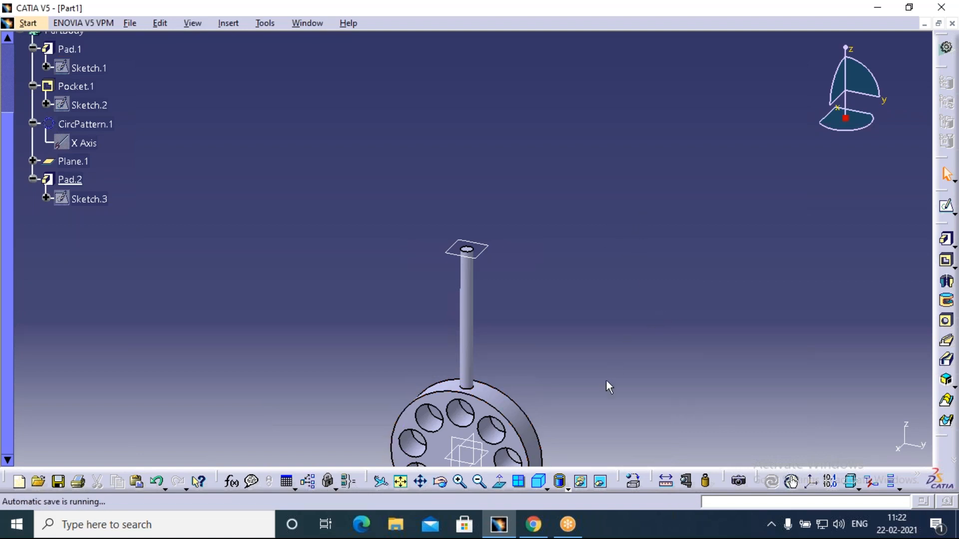
Circular-pattern the rod around the X axis as a complete crown of 9 instances.
{"action": "left_click", "coordinate": [421, 481]}
{"action": "left_click_drag", "start_coordinate": [601, 403], "coordinate": [635, 276]}
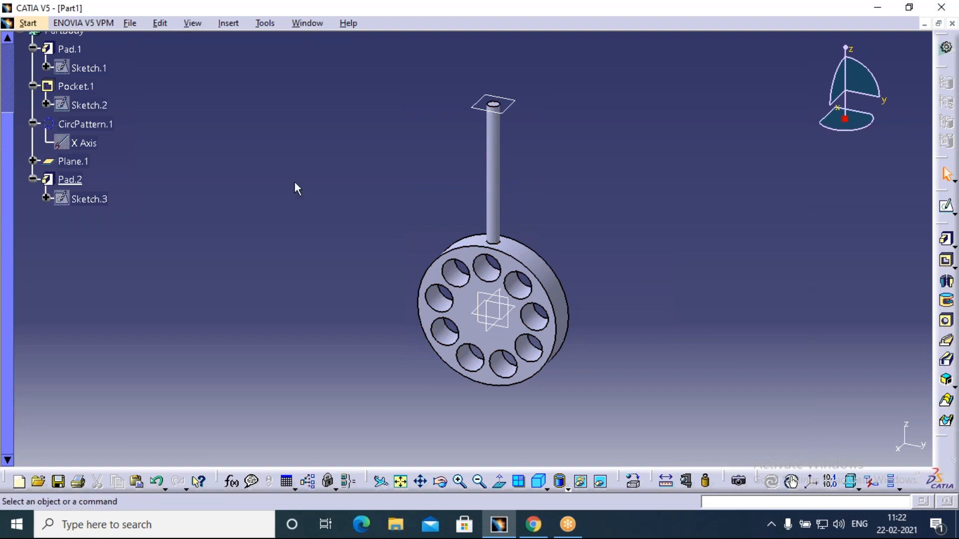
{"action": "left_click", "coordinate": [79, 179]}
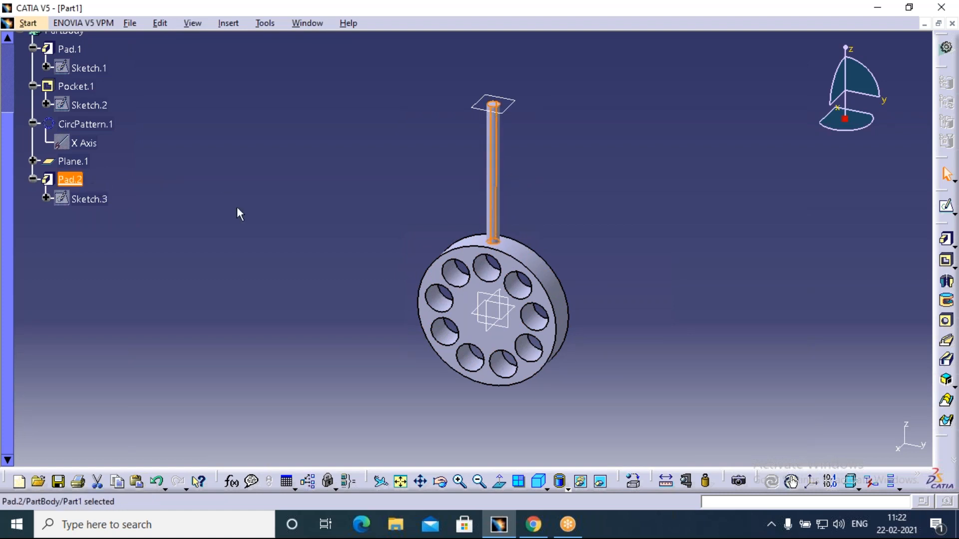
{"action": "left_click", "coordinate": [226, 24]}
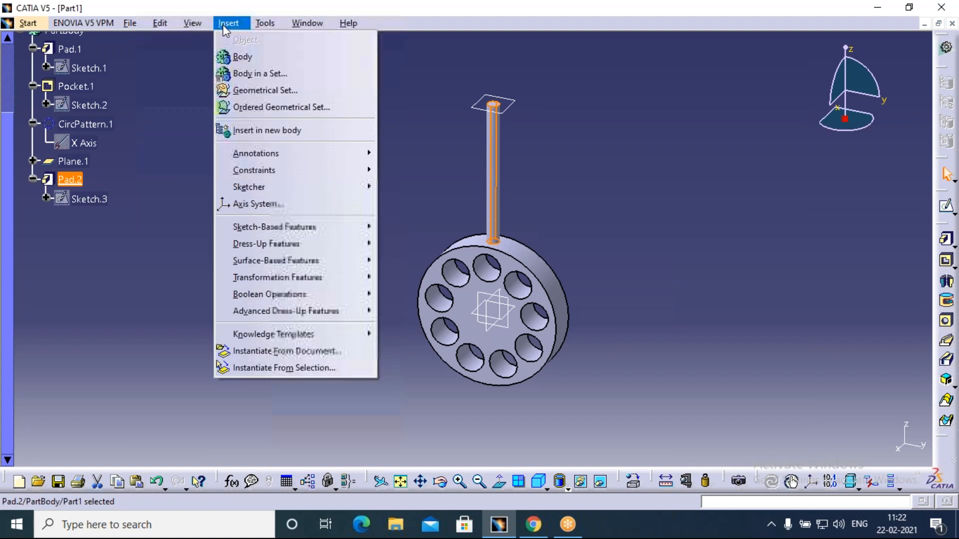
{"action": "mouse_move", "coordinate": [260, 277]}
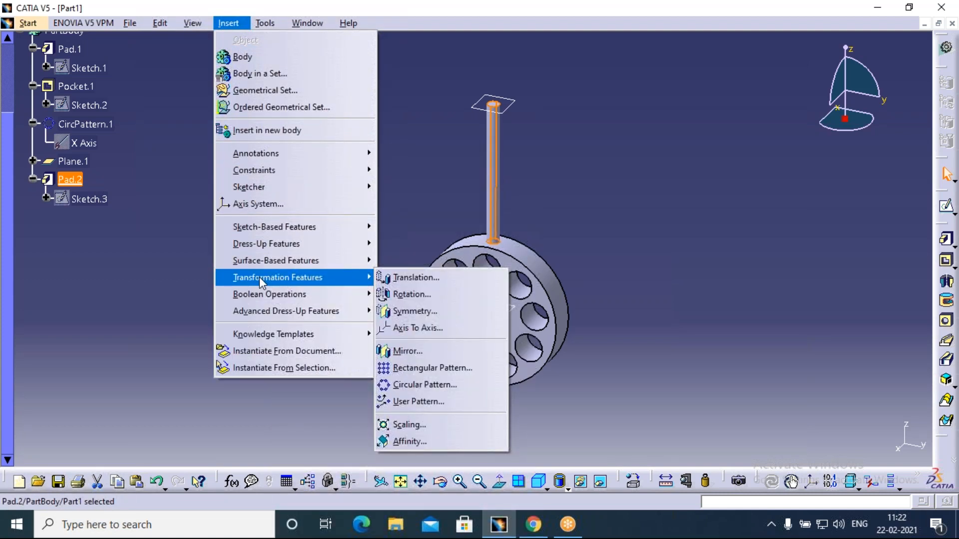
{"action": "left_click", "coordinate": [428, 385]}
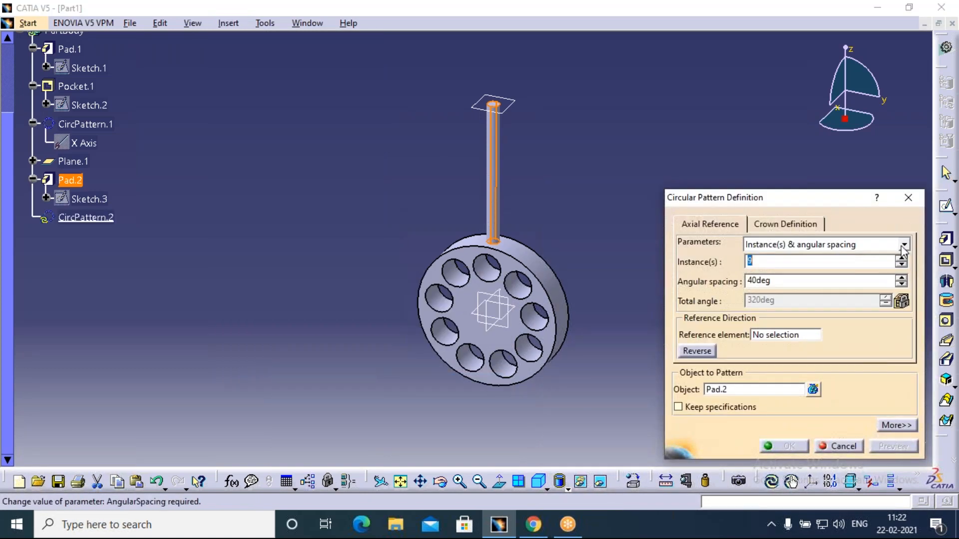
{"action": "left_click", "coordinate": [904, 244]}
{"action": "left_click", "coordinate": [824, 291]}
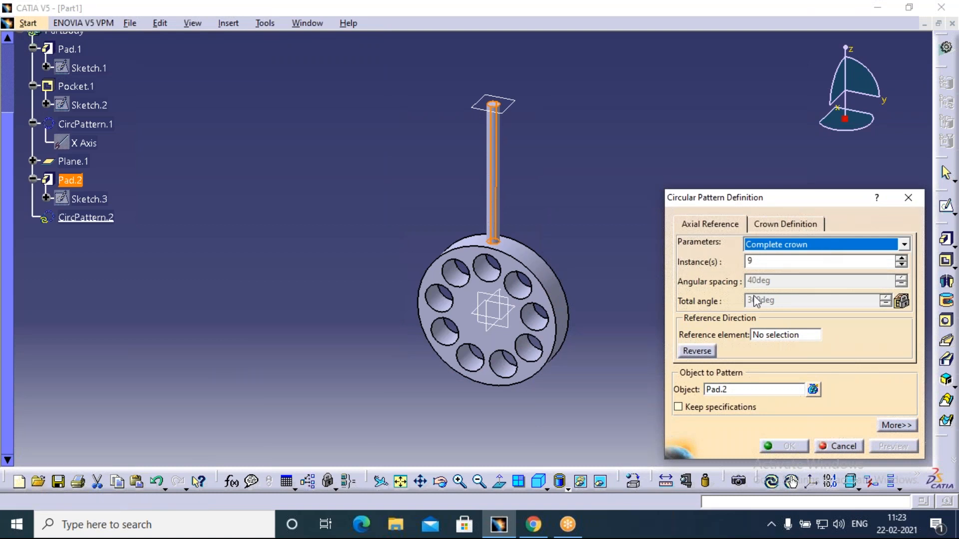
{"action": "right_click", "coordinate": [786, 335]}
{"action": "left_click", "coordinate": [802, 361]}
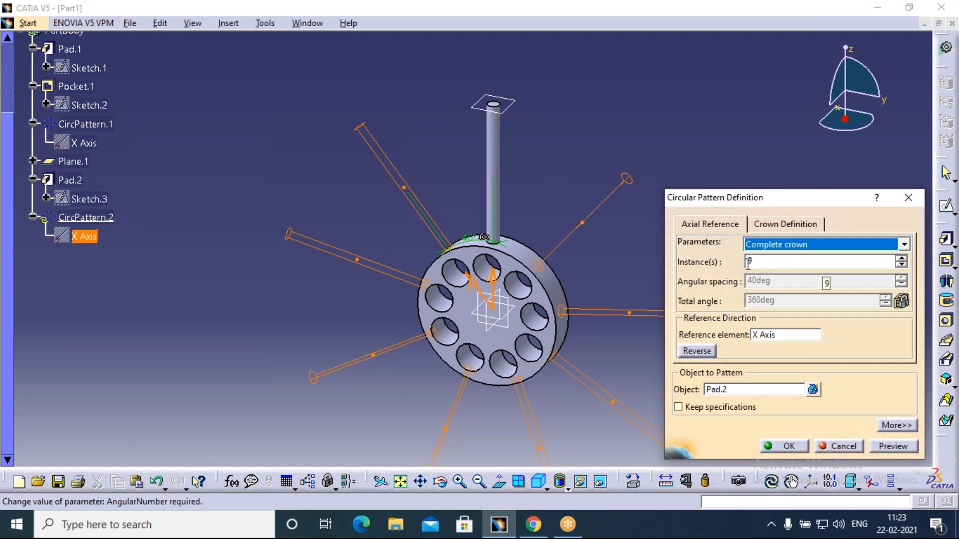
{"action": "left_click", "coordinate": [785, 446]}
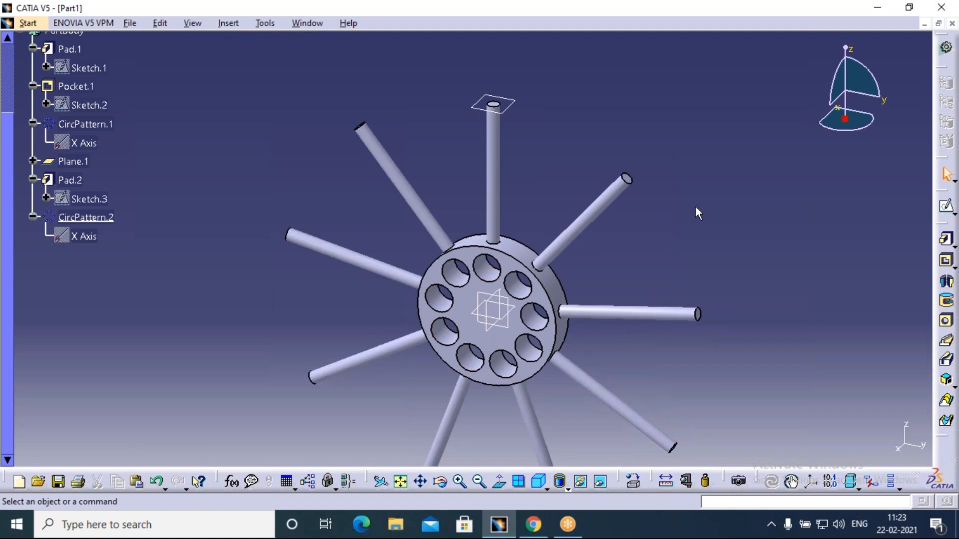
On the disc's front face, sketch two origin-centred circles, one through the rod ends and an outer one of about 155 mm radius.
{"action": "left_click", "coordinate": [474, 303]}
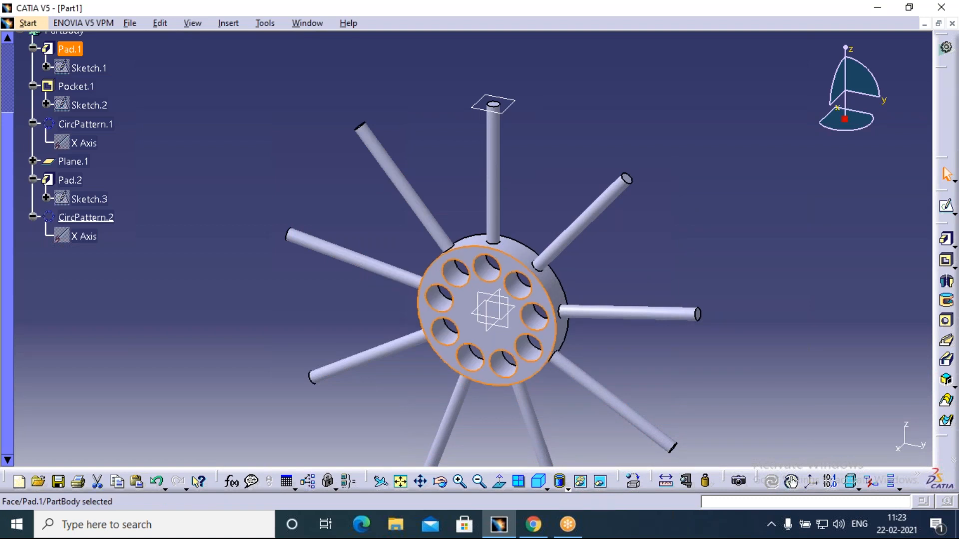
{"action": "left_click", "coordinate": [947, 209]}
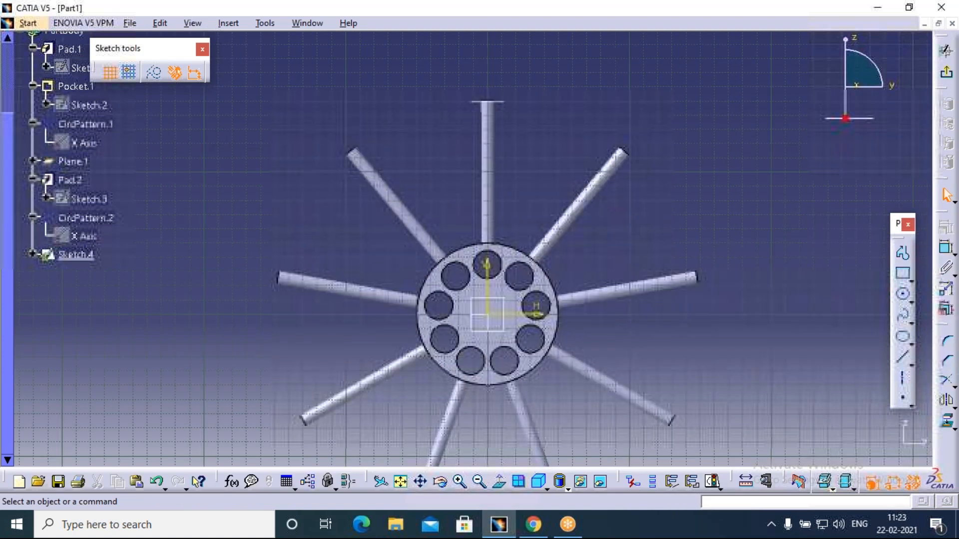
{"action": "left_click", "coordinate": [902, 294]}
{"action": "left_click", "coordinate": [488, 314]}
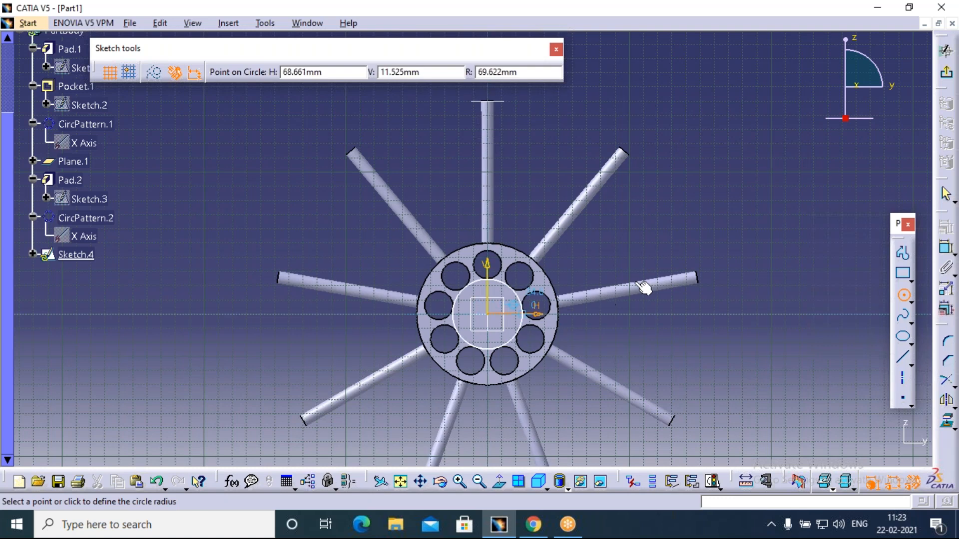
{"action": "left_click", "coordinate": [697, 278]}
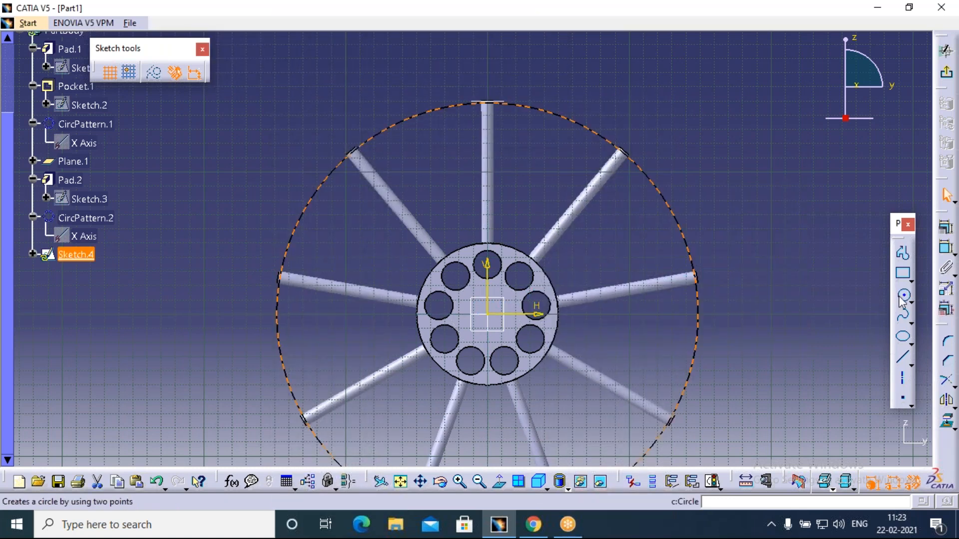
{"action": "left_click", "coordinate": [901, 297]}
{"action": "left_click", "coordinate": [698, 300]}
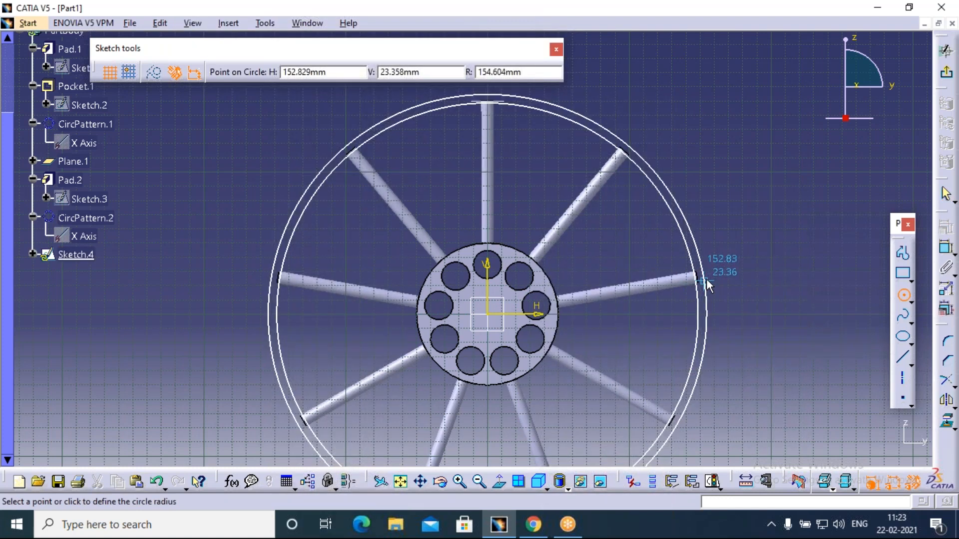
{"action": "left_click", "coordinate": [706, 282]}
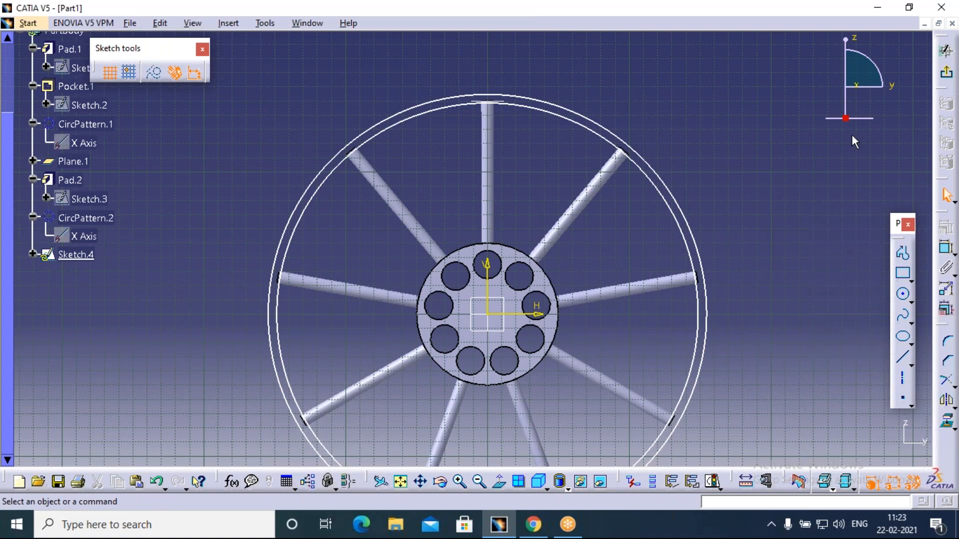
Exit the sketch and pad the ring between the two circles 20 mm in the reversed direction, forming the wheel rim.
{"action": "left_click", "coordinate": [946, 51]}
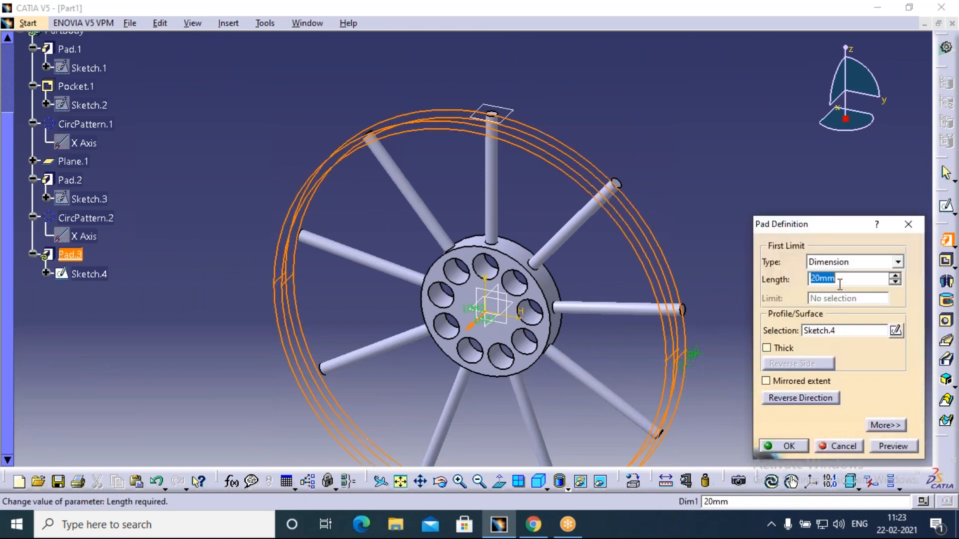
{"action": "left_click", "coordinate": [780, 402]}
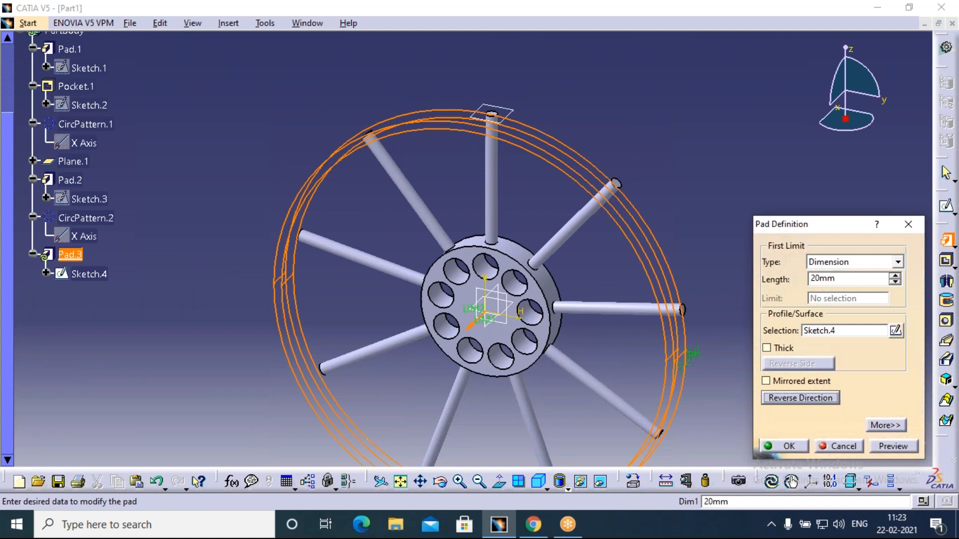
{"action": "left_click", "coordinate": [784, 446]}
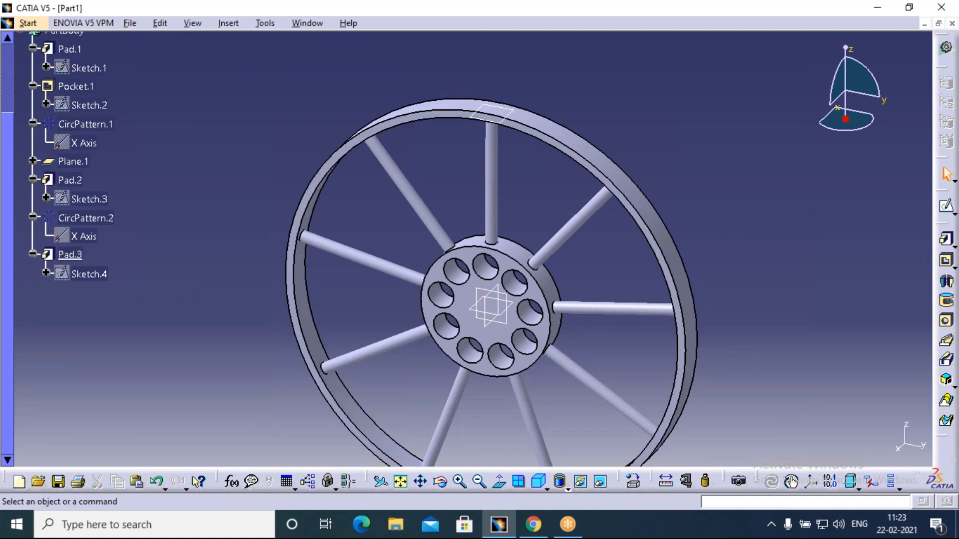
Sketch an origin-centred circle on the disc's front face and set its diameter to 40 mm.
{"action": "left_click", "coordinate": [479, 483]}
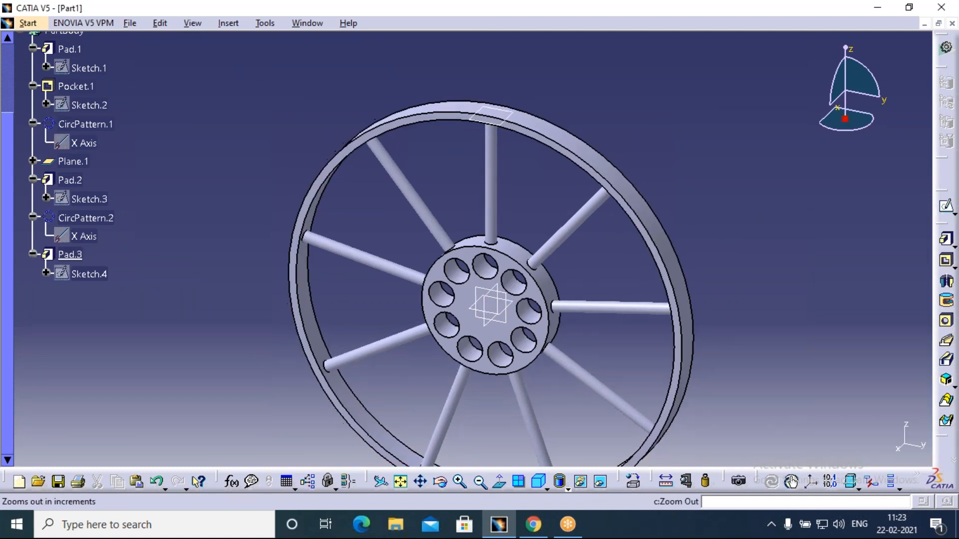
{"action": "scroll", "coordinate": [657, 325], "scroll_direction": "down", "scroll_amount": 1}
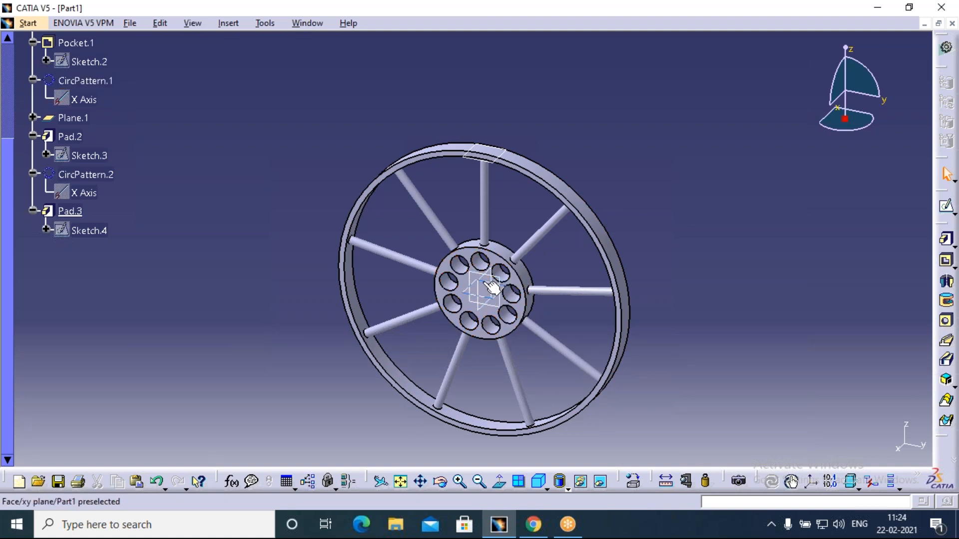
{"action": "left_click", "coordinate": [473, 289]}
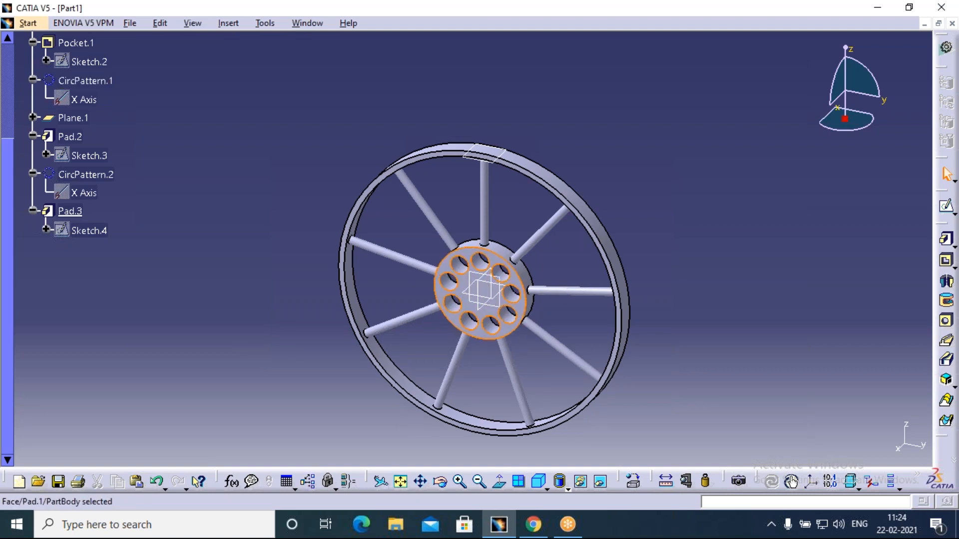
{"action": "left_click", "coordinate": [947, 208]}
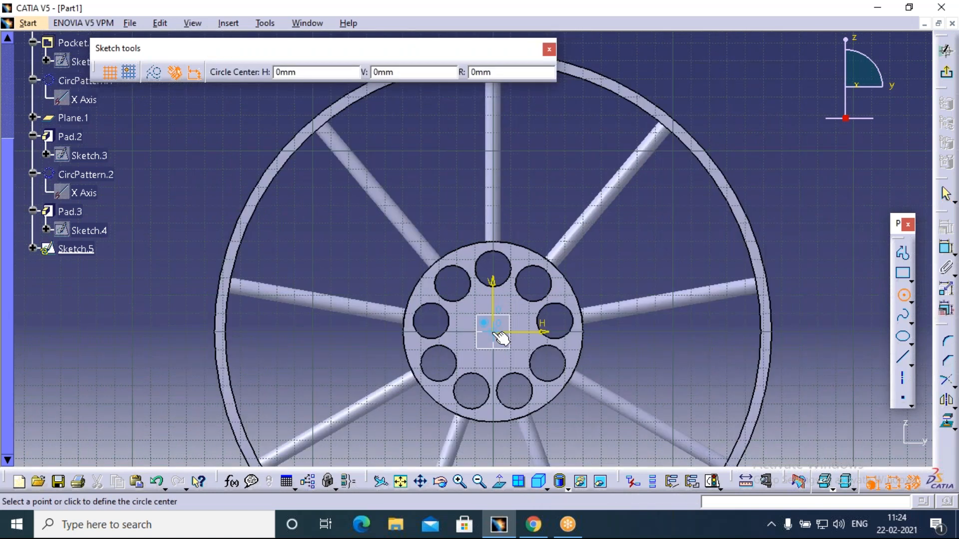
{"action": "left_click", "coordinate": [493, 331]}
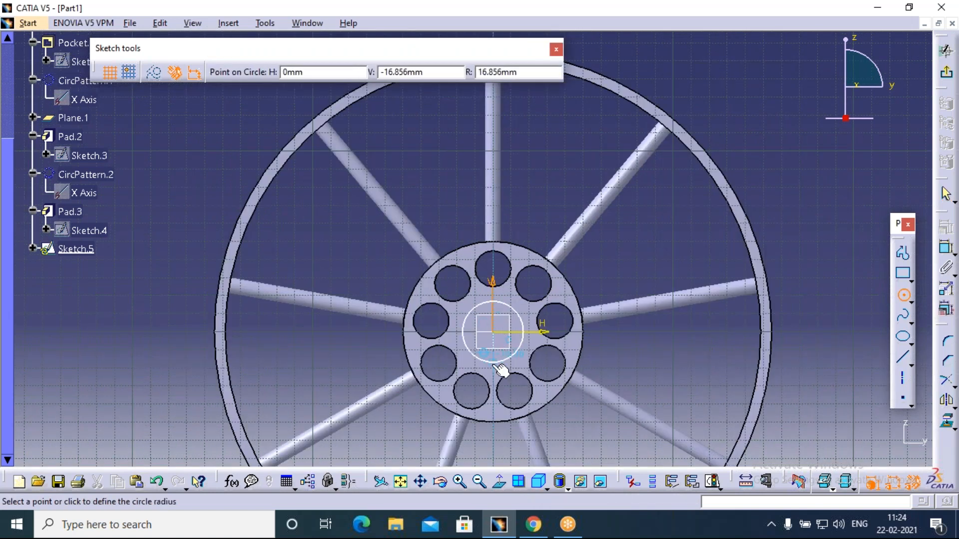
{"action": "left_click", "coordinate": [501, 370]}
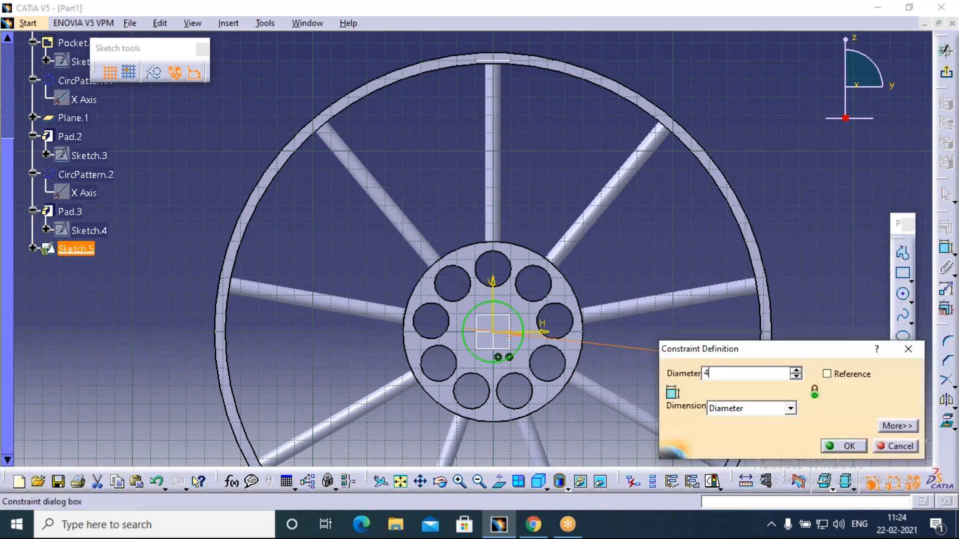
{"action": "type", "text": "0"}
{"action": "key", "text": "Return"}
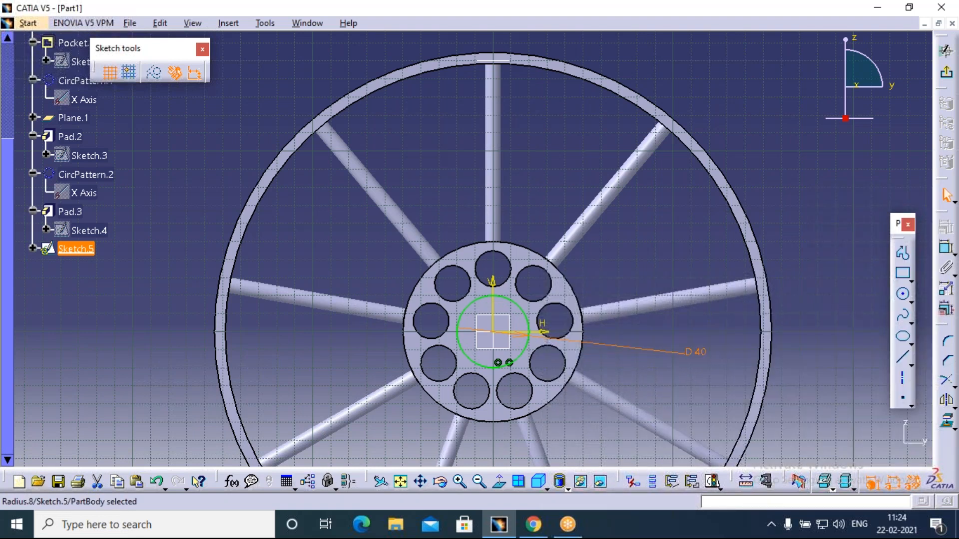
Exit the sketch and pocket the 40 mm circle 20 mm deep to cut the hub's centre bore.
{"action": "left_click", "coordinate": [944, 73]}
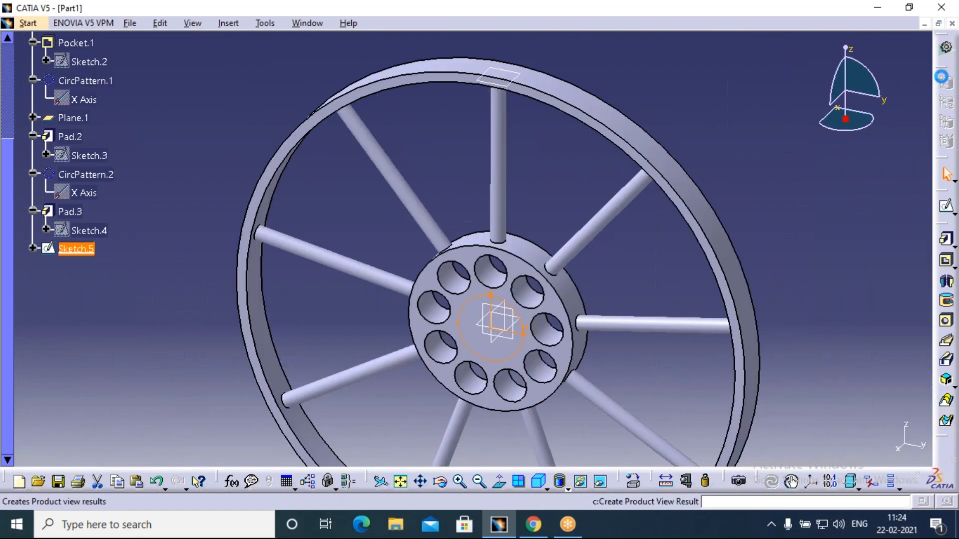
{"action": "left_click", "coordinate": [946, 259]}
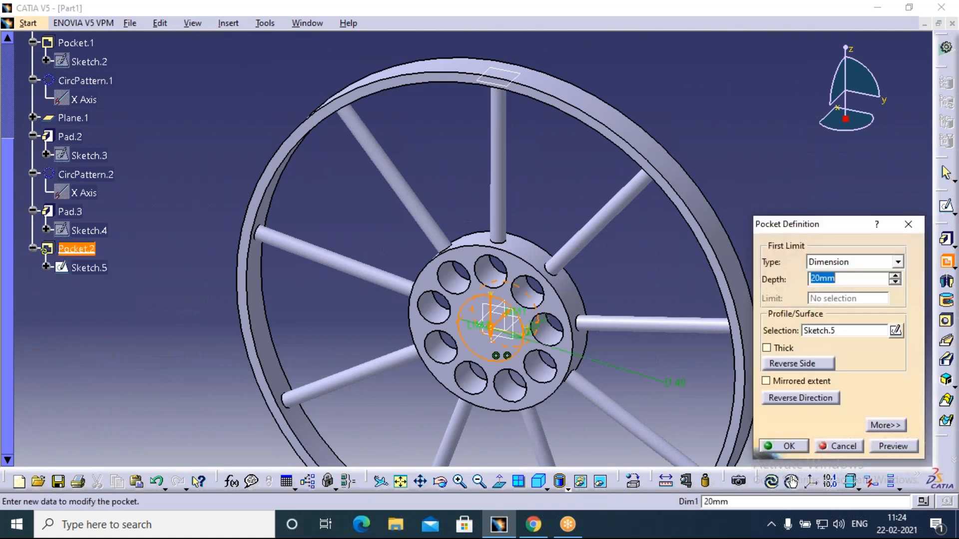
{"action": "key", "text": "Return"}
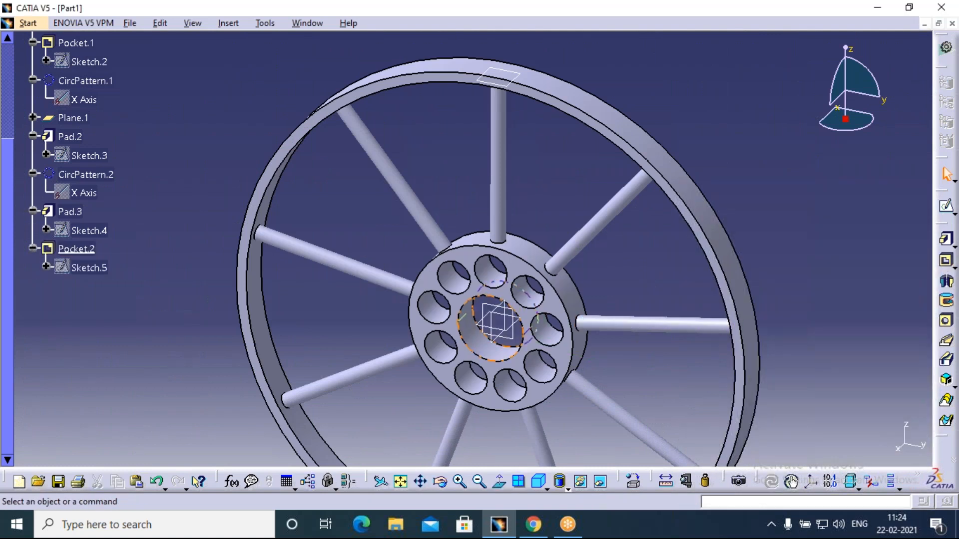
Set the fill colour of the whole PartBody to yellow in its graphic properties.
{"action": "scroll", "coordinate": [91, 240], "scroll_direction": "up", "scroll_amount": 2}
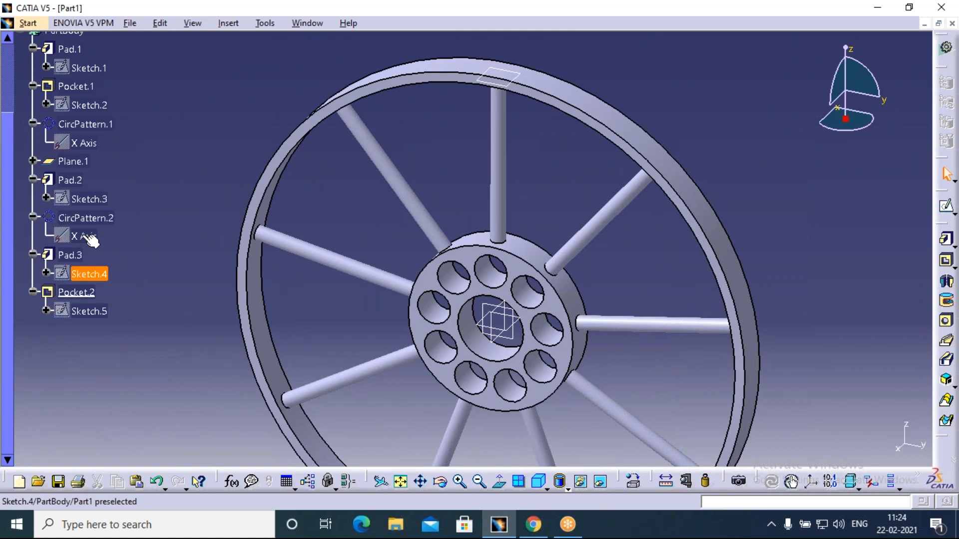
{"action": "scroll", "coordinate": [90, 241], "scroll_direction": "up", "scroll_amount": 3}
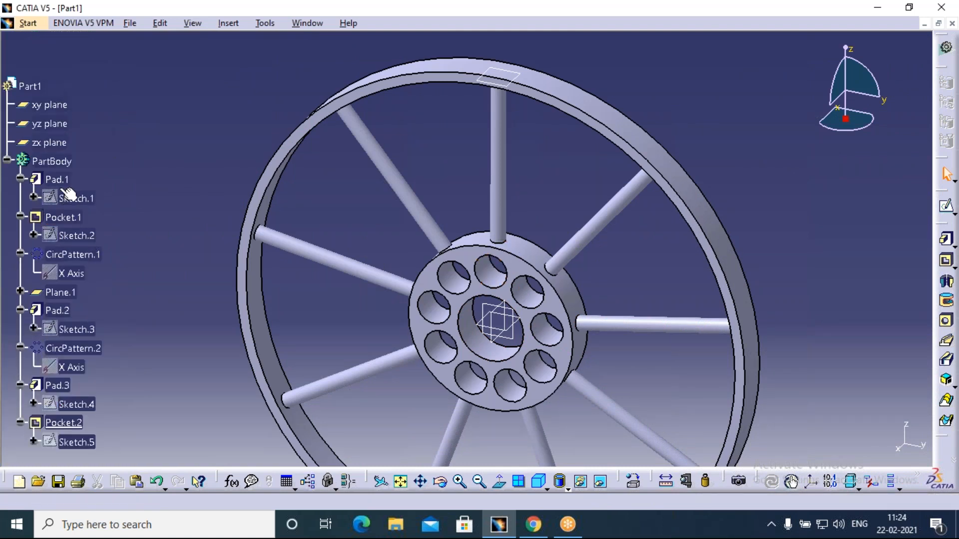
{"action": "right_click", "coordinate": [37, 161]}
{"action": "left_click", "coordinate": [90, 219]}
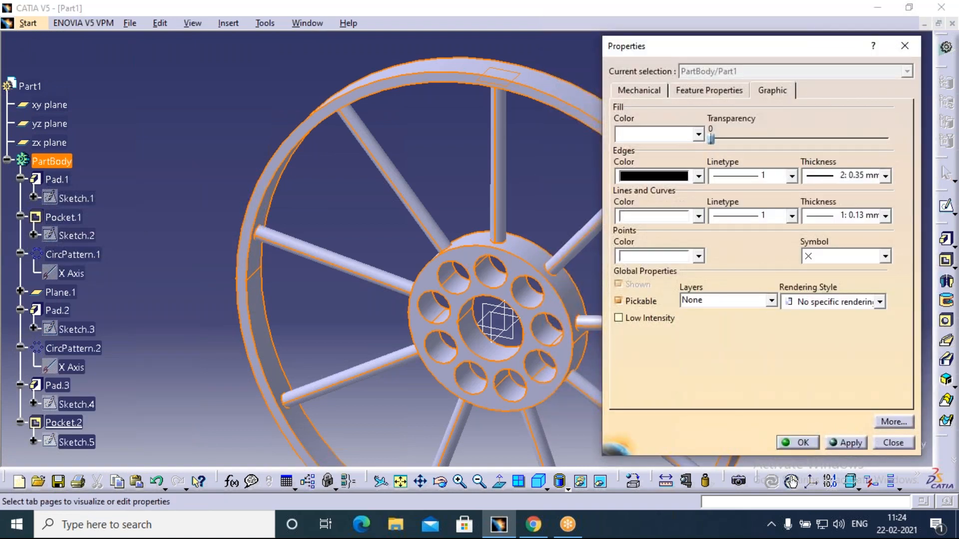
{"action": "left_click", "coordinate": [698, 134]}
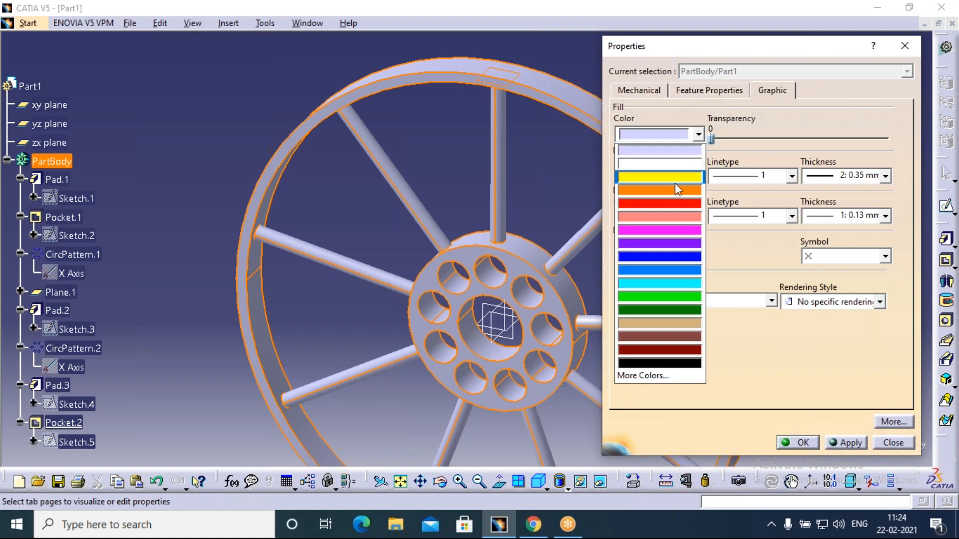
{"action": "left_click", "coordinate": [674, 180]}
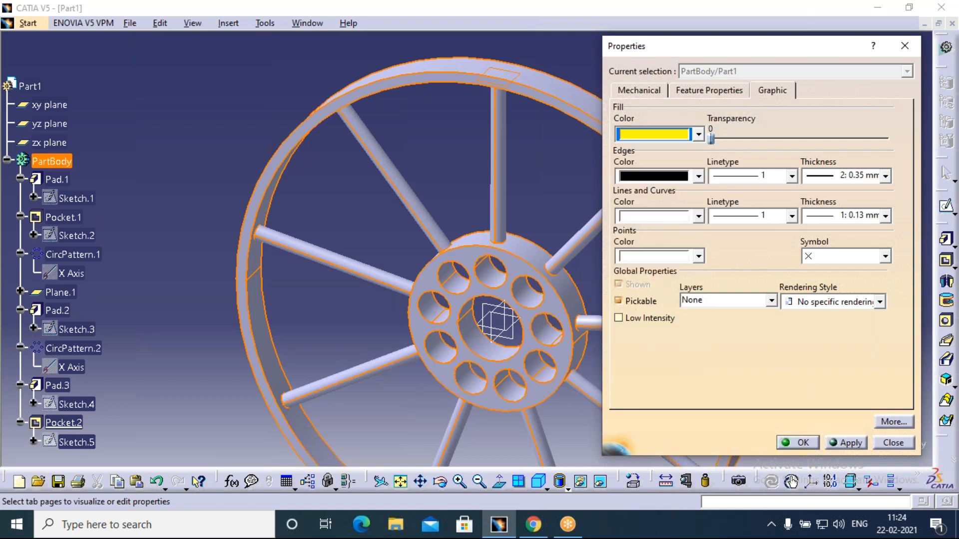
{"action": "left_click", "coordinate": [798, 443]}
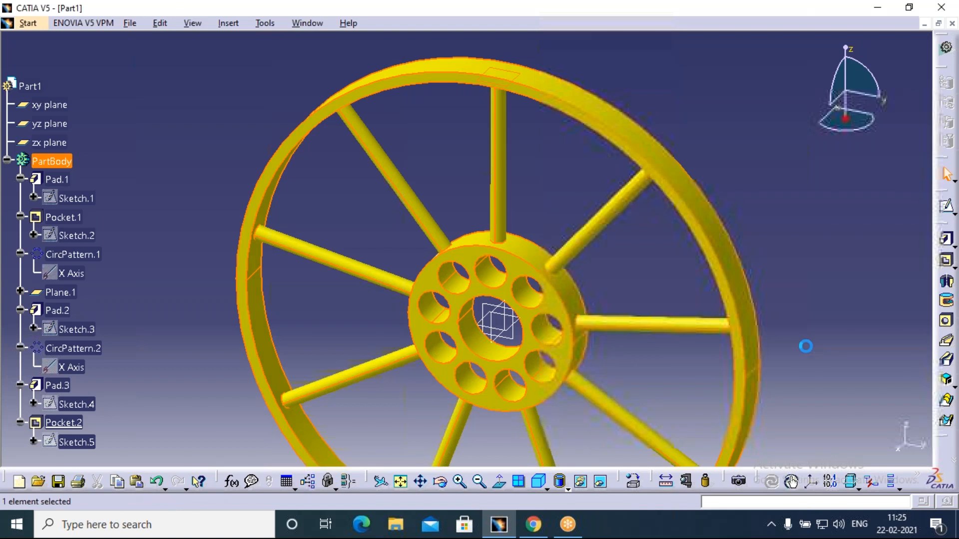
Hide the offset reference plane at the rim and the zx plane at the hub.
{"action": "right_click", "coordinate": [512, 76]}
{"action": "left_click", "coordinate": [552, 123]}
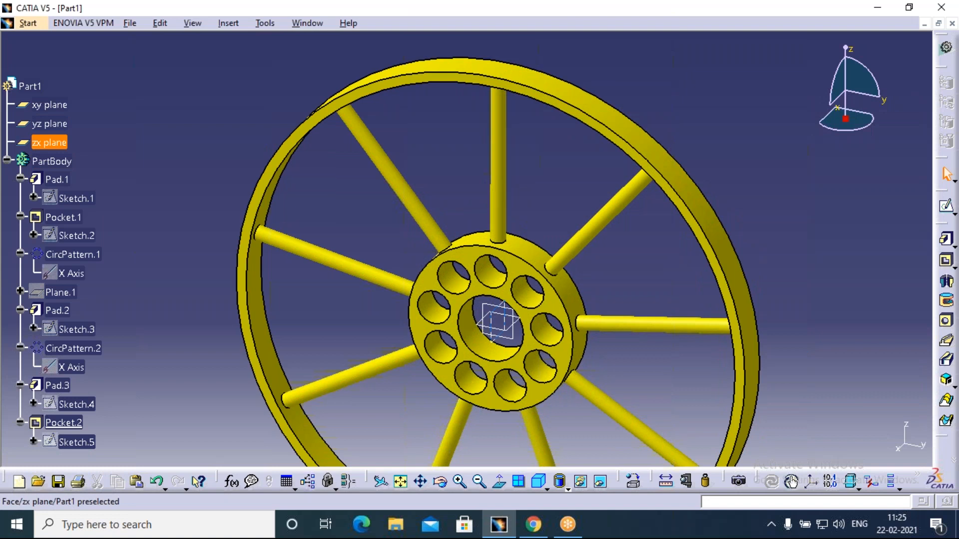
{"action": "right_click", "coordinate": [497, 320]}
{"action": "left_click", "coordinate": [532, 60]}
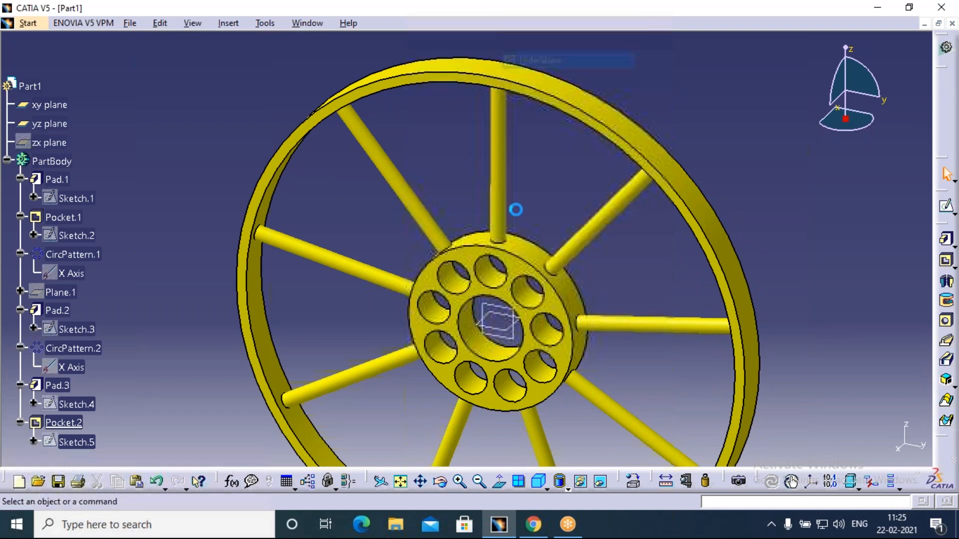
Hide the yz plane and the xy plane at the hub's centre.
{"action": "right_click", "coordinate": [497, 312]}
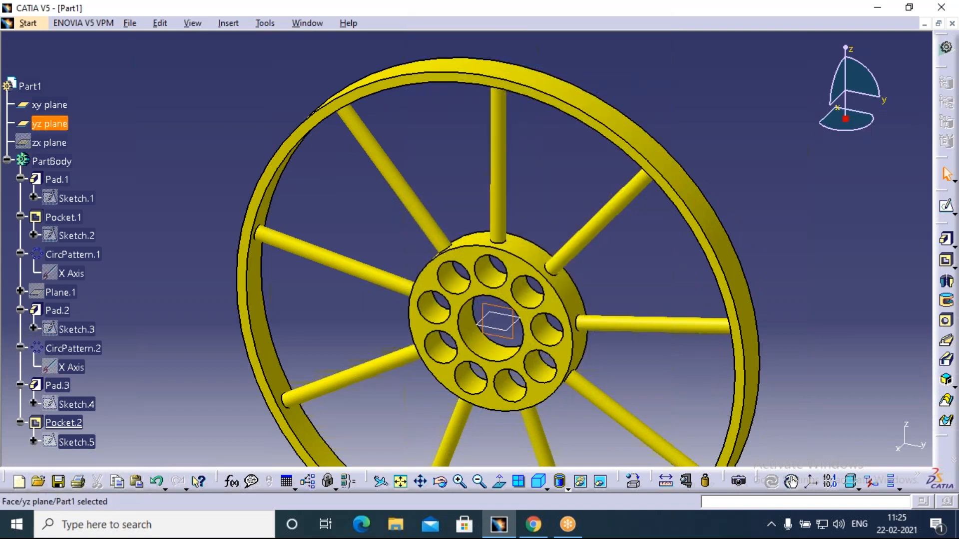
{"action": "left_click", "coordinate": [519, 63]}
{"action": "right_click", "coordinate": [502, 44]}
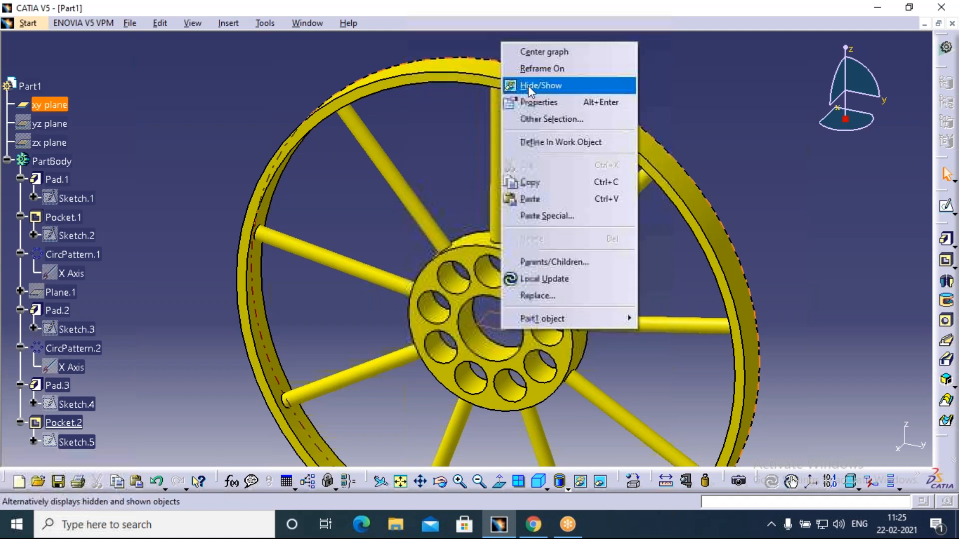
{"action": "left_click", "coordinate": [530, 86]}
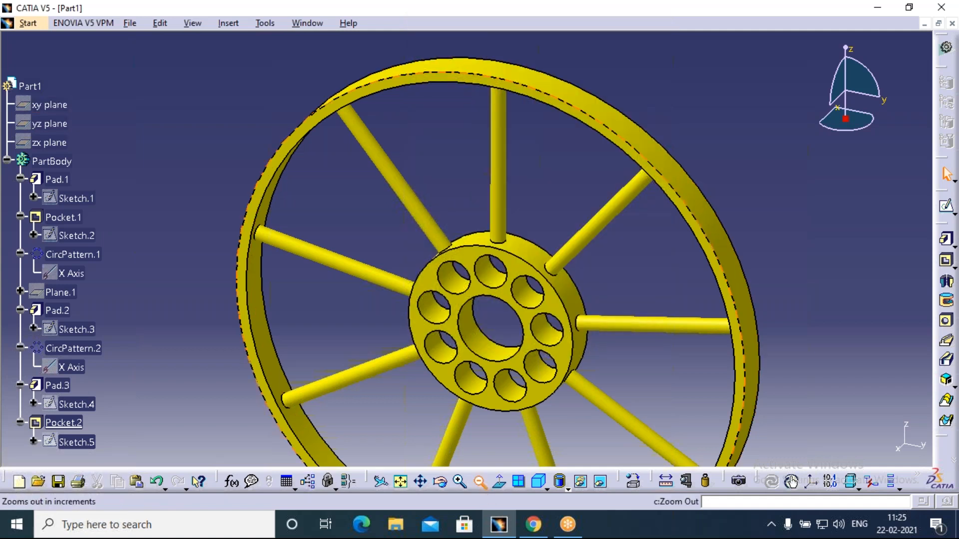
Examine the finished wheel from another angle and at a reduced zoom.
{"action": "left_click", "coordinate": [480, 482]}
{"action": "left_click", "coordinate": [440, 482]}
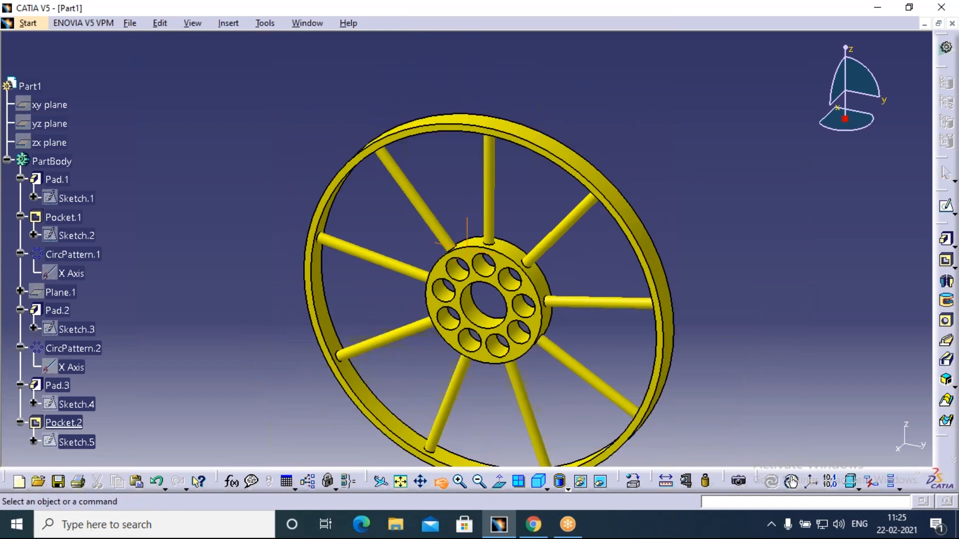
{"action": "left_click_drag", "start_coordinate": [649, 344], "coordinate": [350, 371]}
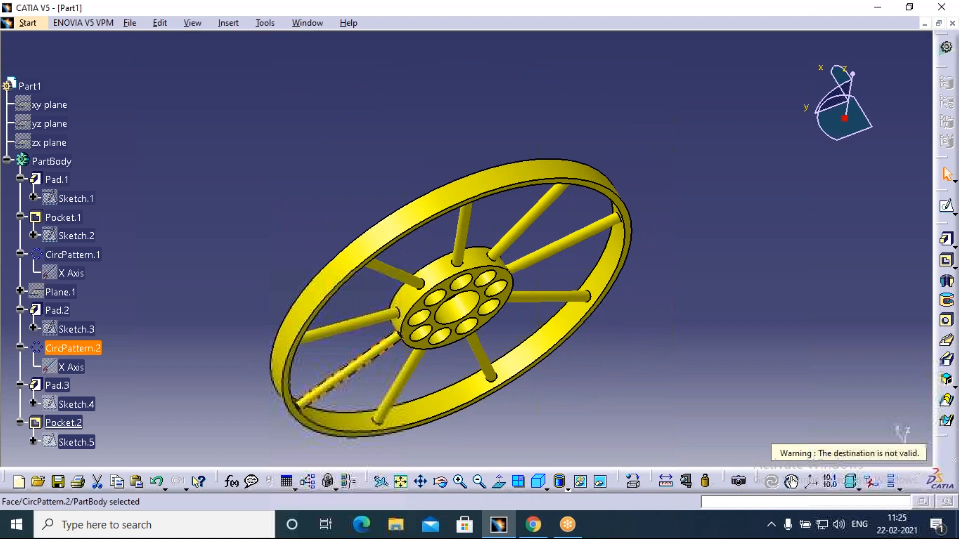
{"action": "left_click", "coordinate": [418, 315]}
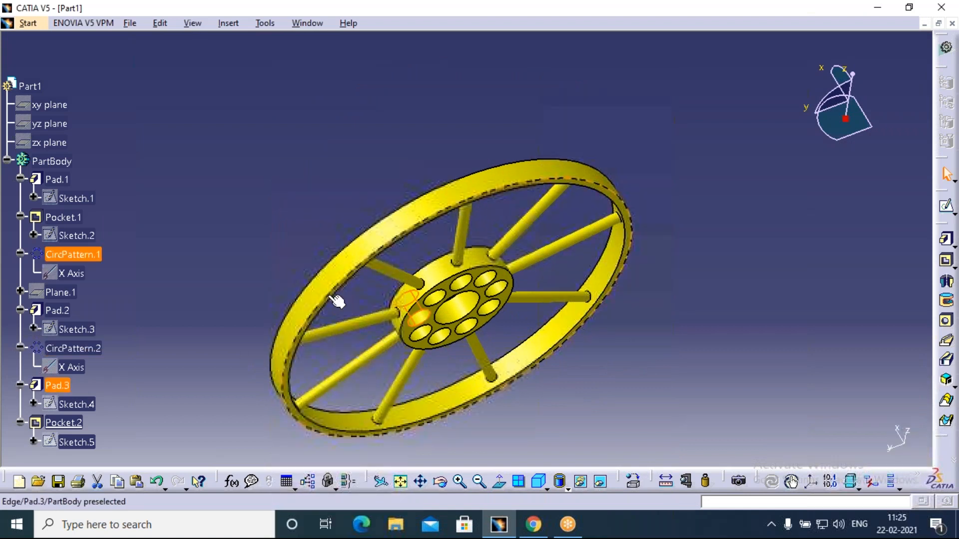
{"action": "left_click", "coordinate": [503, 439]}
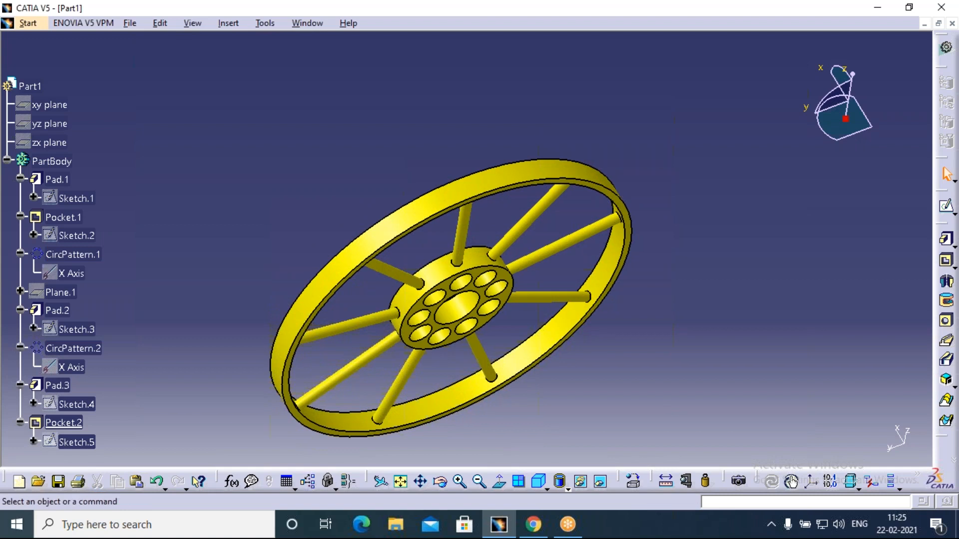
{"action": "left_click", "coordinate": [440, 481]}
{"action": "left_click", "coordinate": [497, 444]}
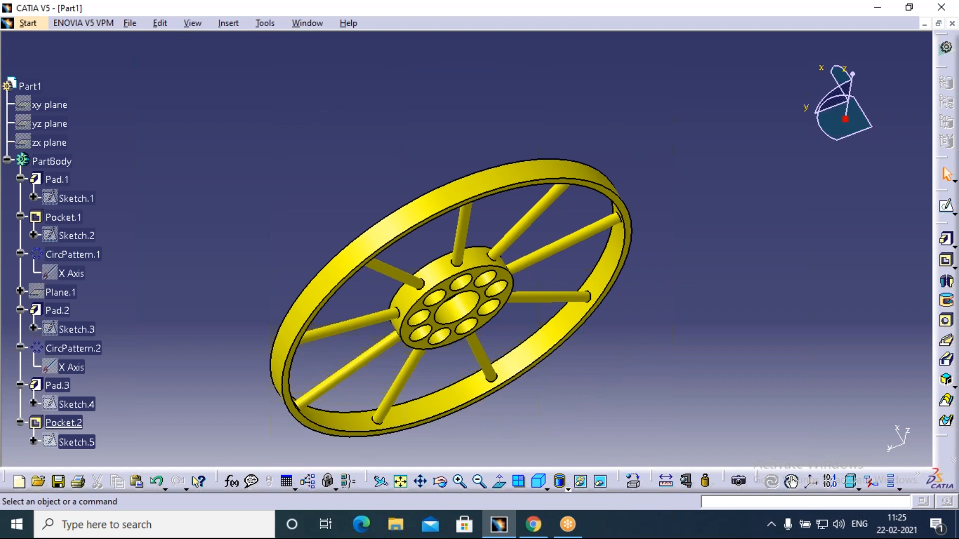
{"action": "left_click", "coordinate": [440, 482]}
{"action": "left_click", "coordinate": [521, 416]}
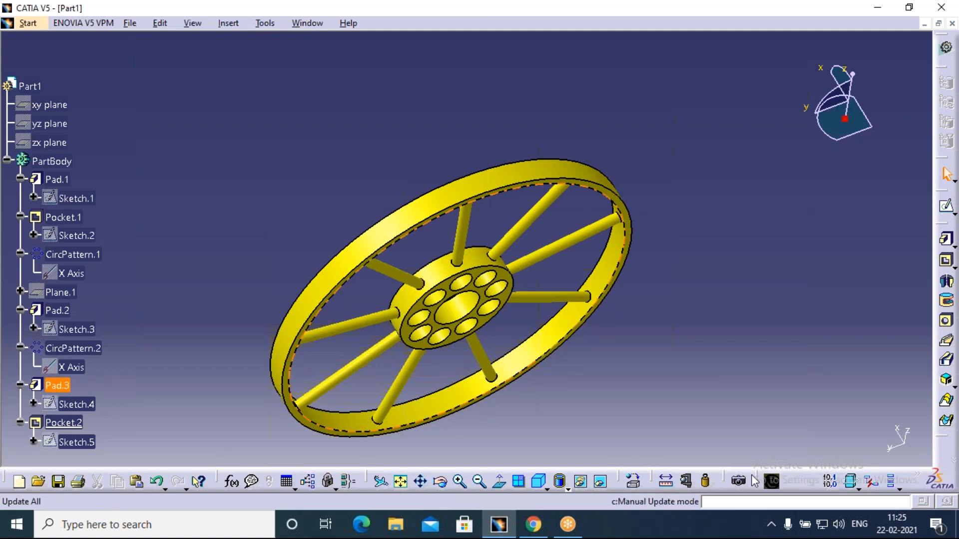
{"action": "left_click", "coordinate": [478, 482]}
{"action": "left_click", "coordinate": [478, 482]}
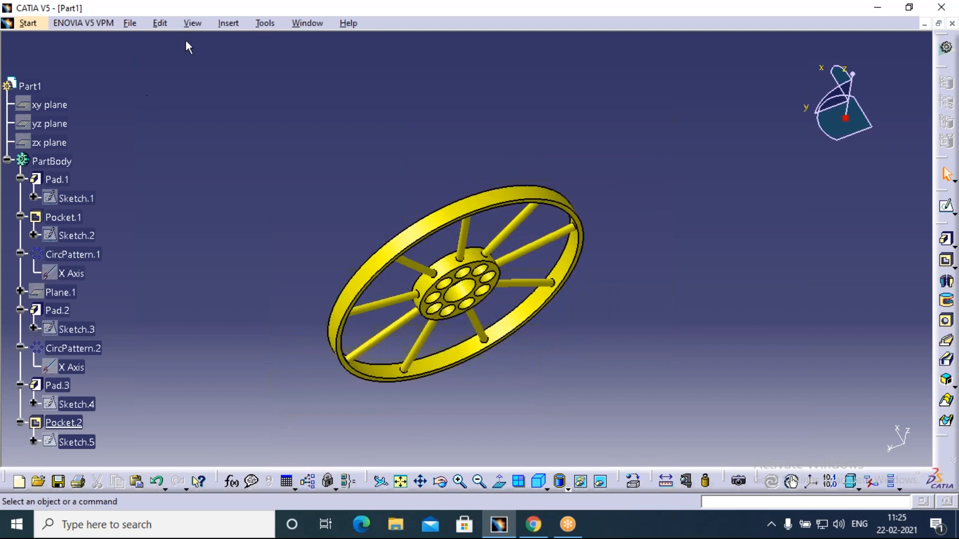
Save the wheel part on the Desktop as a CATPart with the file name e1.
{"action": "left_click", "coordinate": [136, 23]}
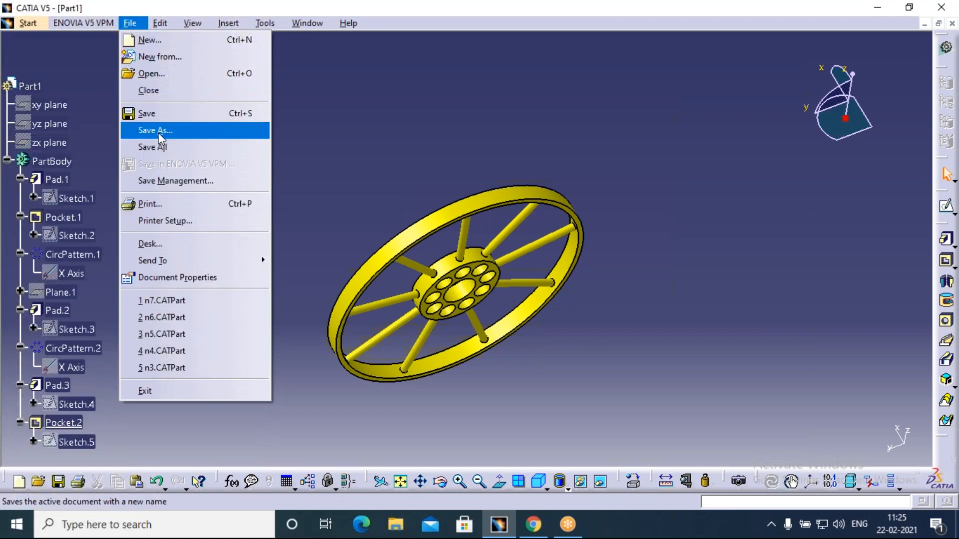
{"action": "left_click", "coordinate": [153, 130]}
{"action": "left_click", "coordinate": [320, 216]}
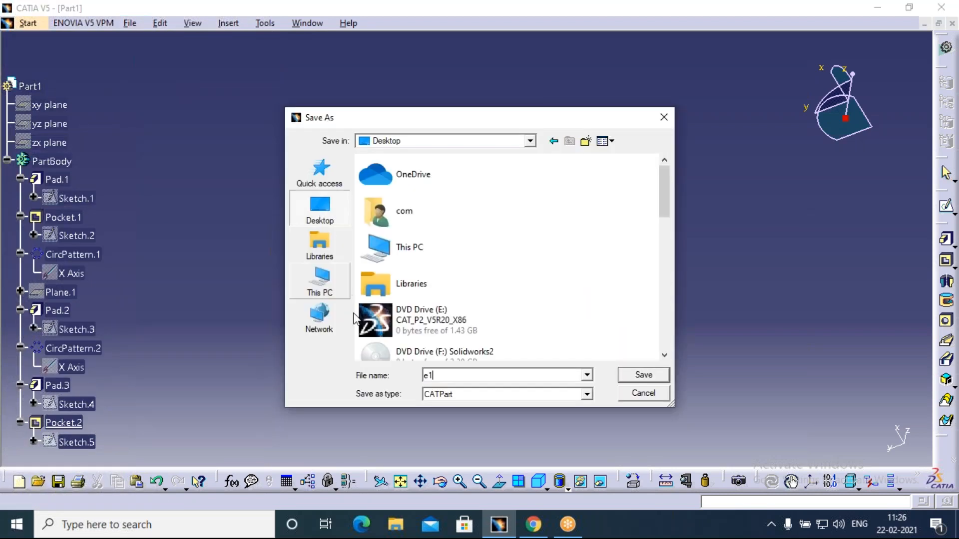
{"action": "left_click", "coordinate": [439, 378]}
{"action": "left_click", "coordinate": [631, 376]}
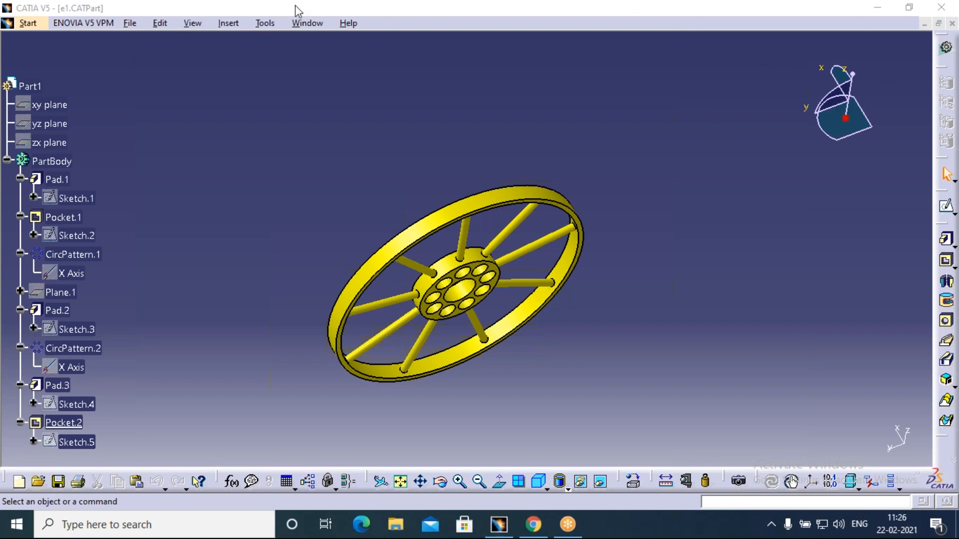
{"action": "left_click", "coordinate": [23, 20]}
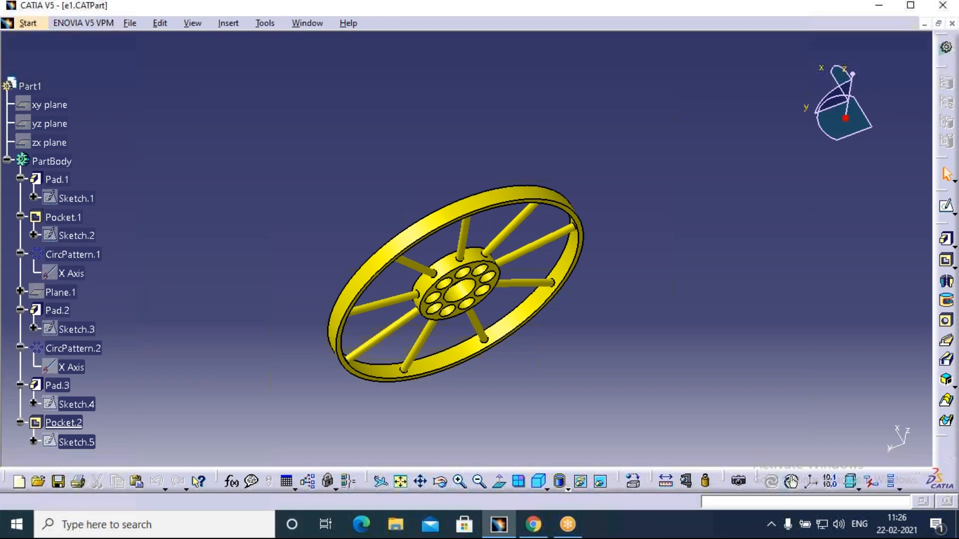
{"action": "double_click", "coordinate": [65, 7]}
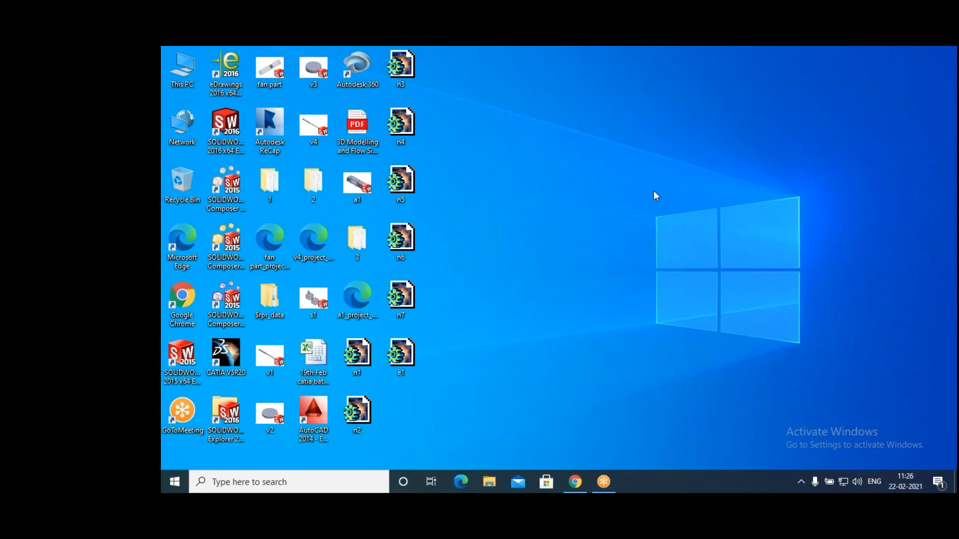
{"action": "right_click", "coordinate": [586, 140]}
{"action": "left_click", "coordinate": [593, 179]}
{"action": "right_click", "coordinate": [604, 172]}
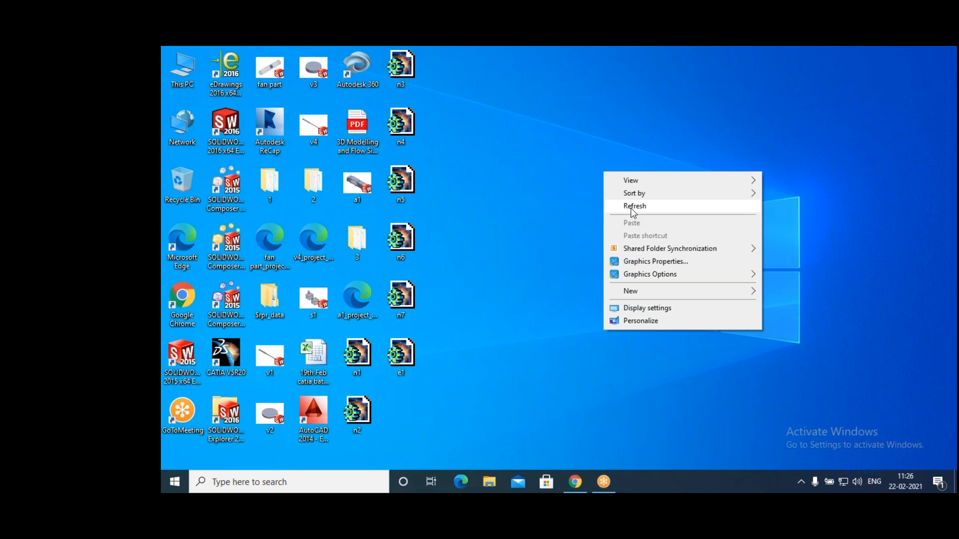
{"action": "left_click", "coordinate": [631, 210]}
{"action": "right_click", "coordinate": [568, 166]}
{"action": "left_click", "coordinate": [593, 208]}
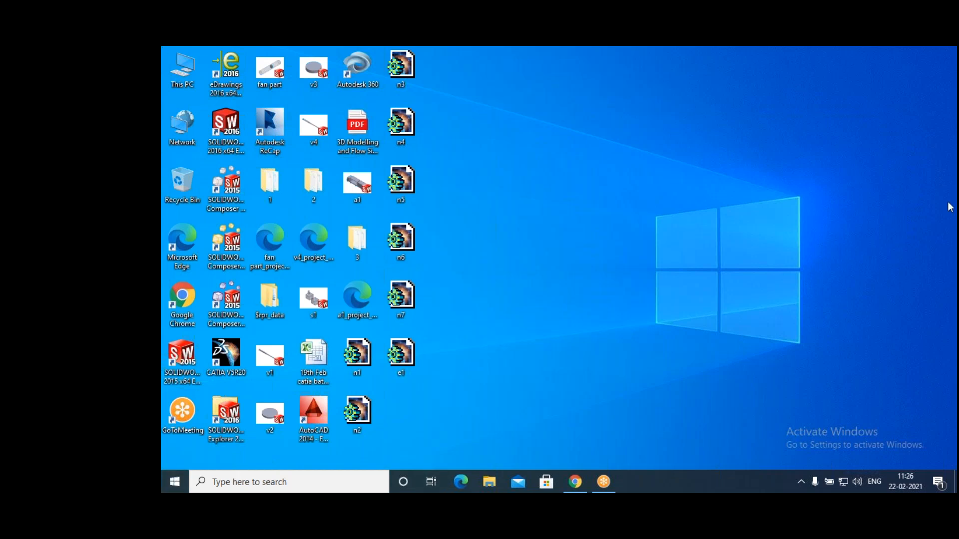
{"action": "right_click", "coordinate": [557, 171]}
{"action": "left_click", "coordinate": [593, 199]}
{"action": "right_click", "coordinate": [595, 160]}
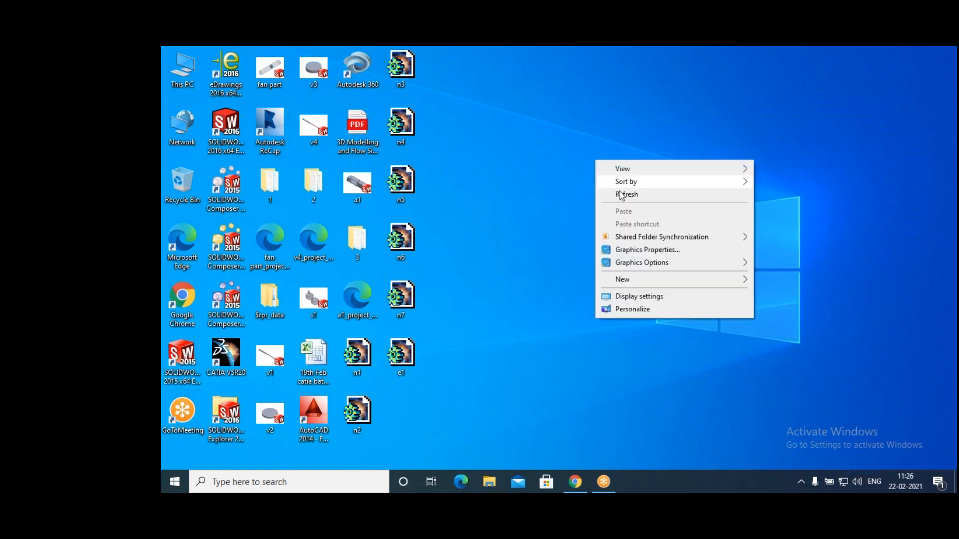
{"action": "left_click", "coordinate": [634, 195]}
{"action": "right_click", "coordinate": [600, 168]}
{"action": "left_click", "coordinate": [643, 205]}
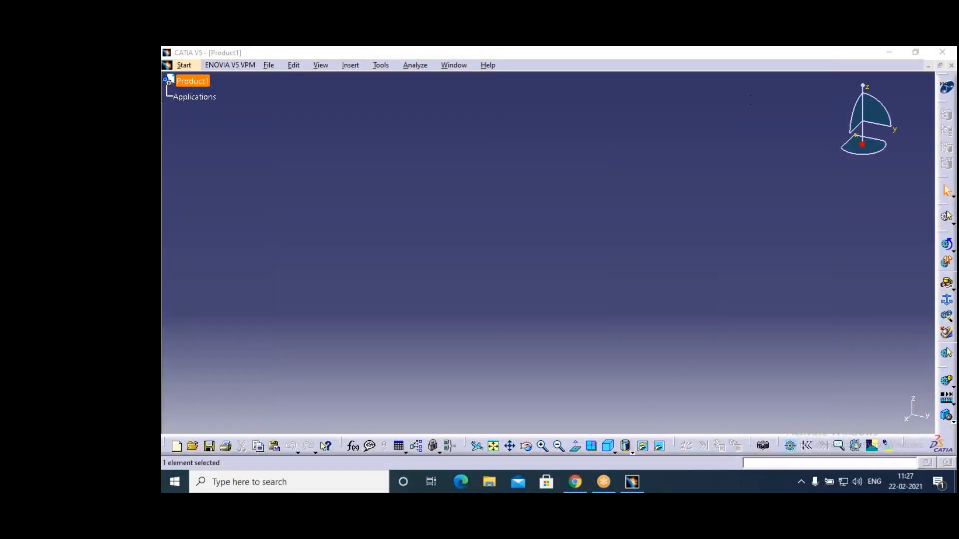
Close the empty Product1 document and create a new part in the Part Design workbench.
{"action": "left_click", "coordinate": [951, 65]}
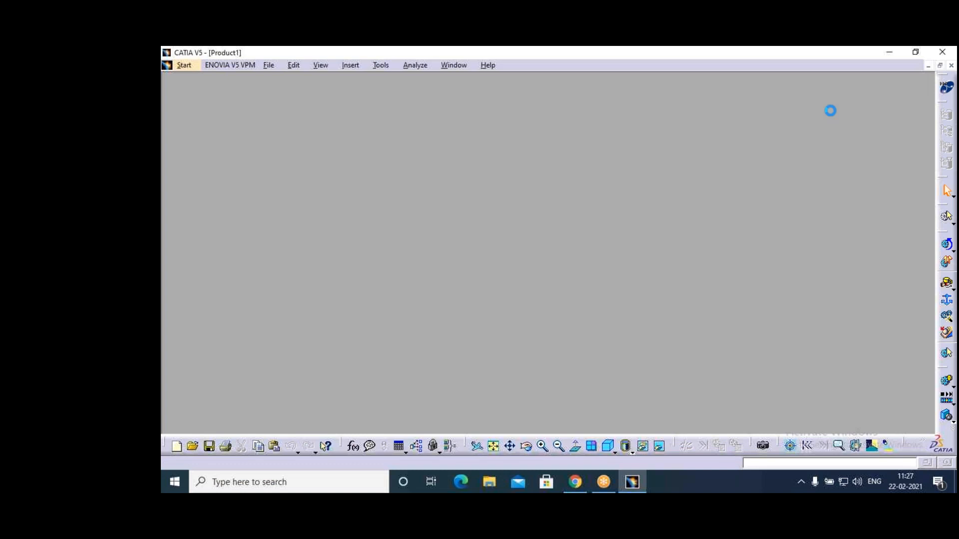
{"action": "left_click", "coordinate": [173, 65]}
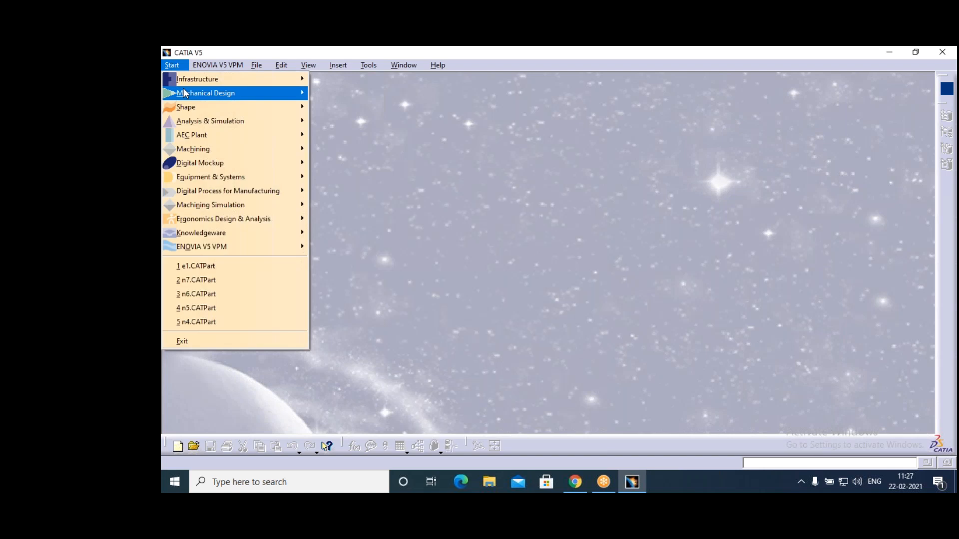
{"action": "left_click", "coordinate": [185, 93]}
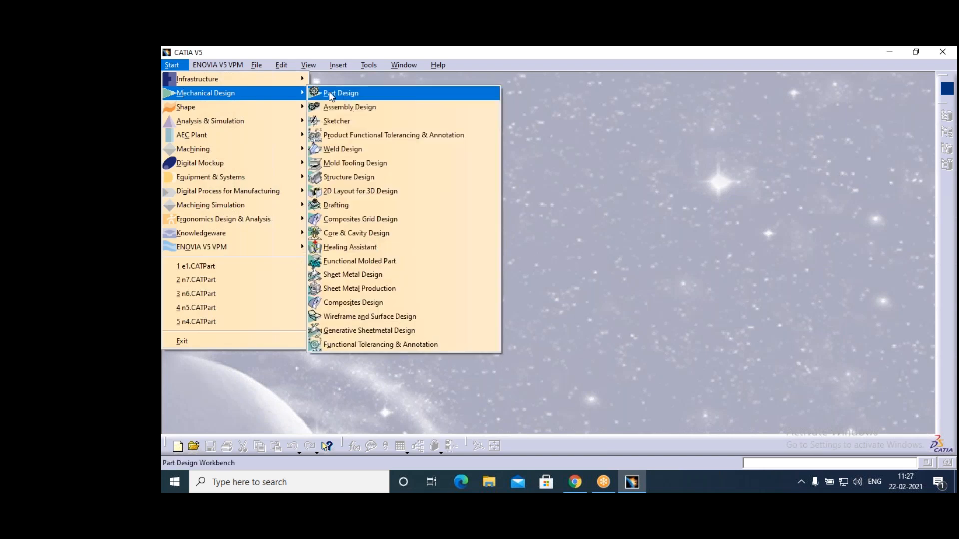
{"action": "left_click", "coordinate": [329, 95]}
{"action": "left_click", "coordinate": [856, 415]}
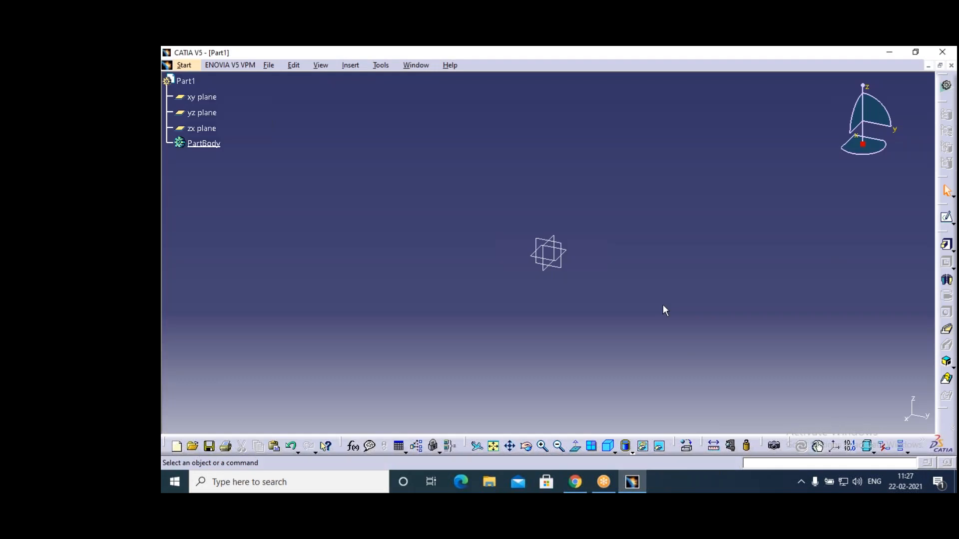
Sketch an origin-centred circle on the yz plane and set its diameter to 40 mm.
{"action": "left_click", "coordinate": [560, 262]}
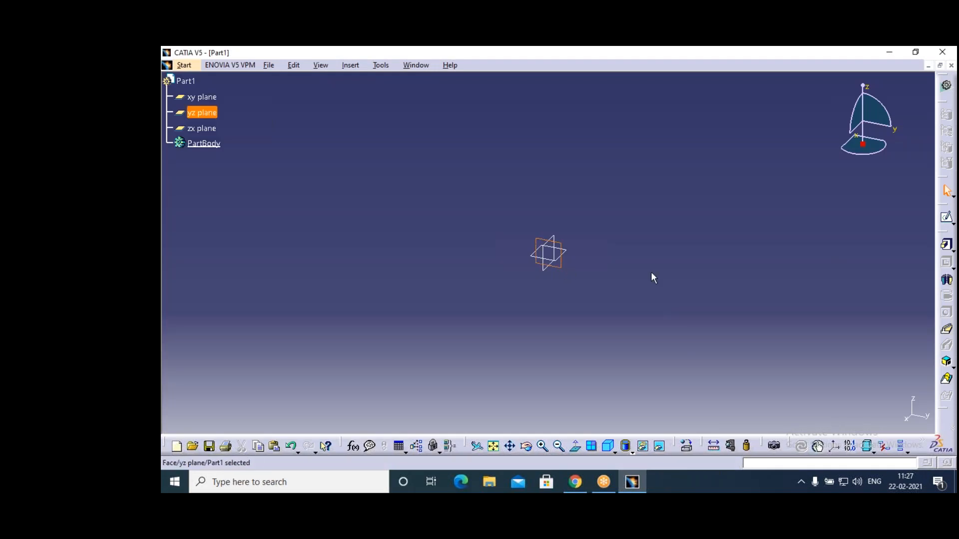
{"action": "left_click", "coordinate": [946, 218]}
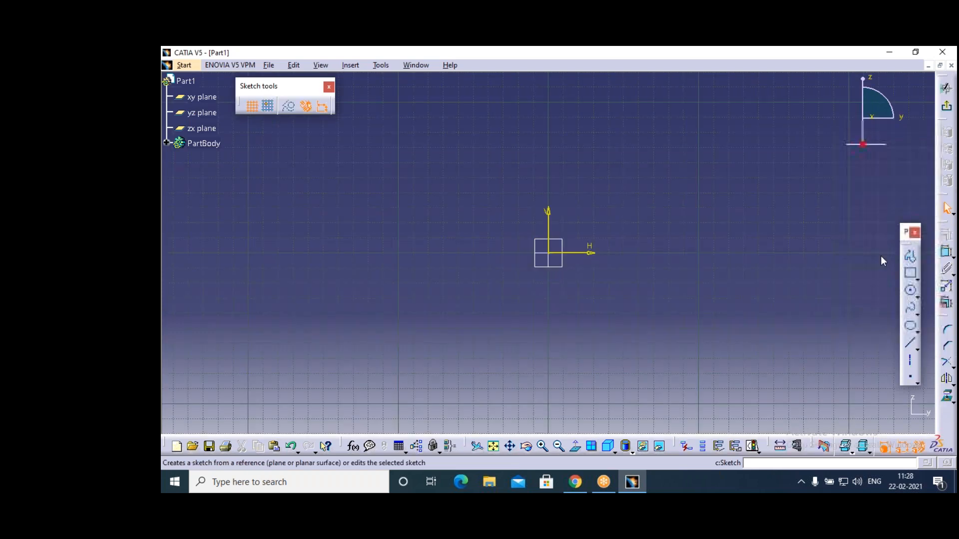
{"action": "left_click", "coordinate": [912, 296]}
{"action": "left_click", "coordinate": [548, 253]}
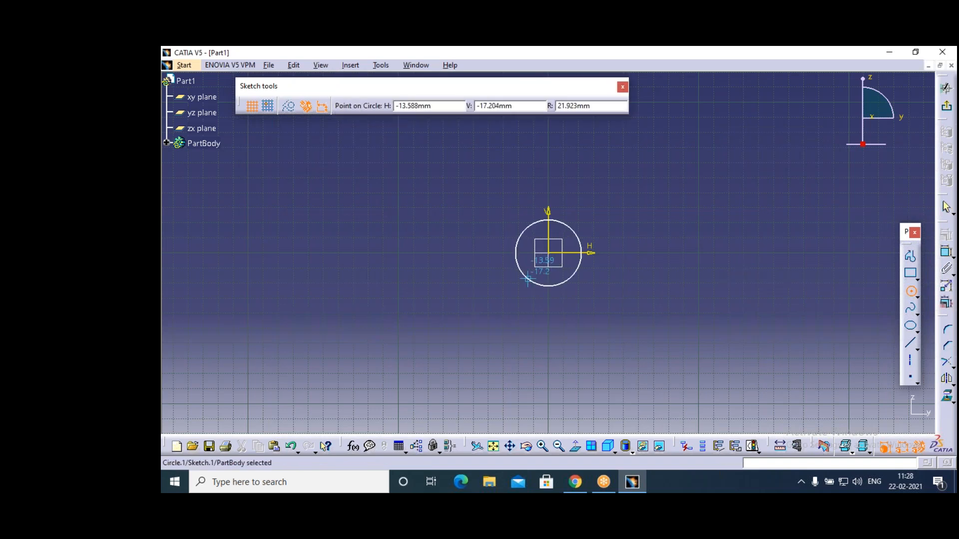
{"action": "left_click", "coordinate": [528, 279]}
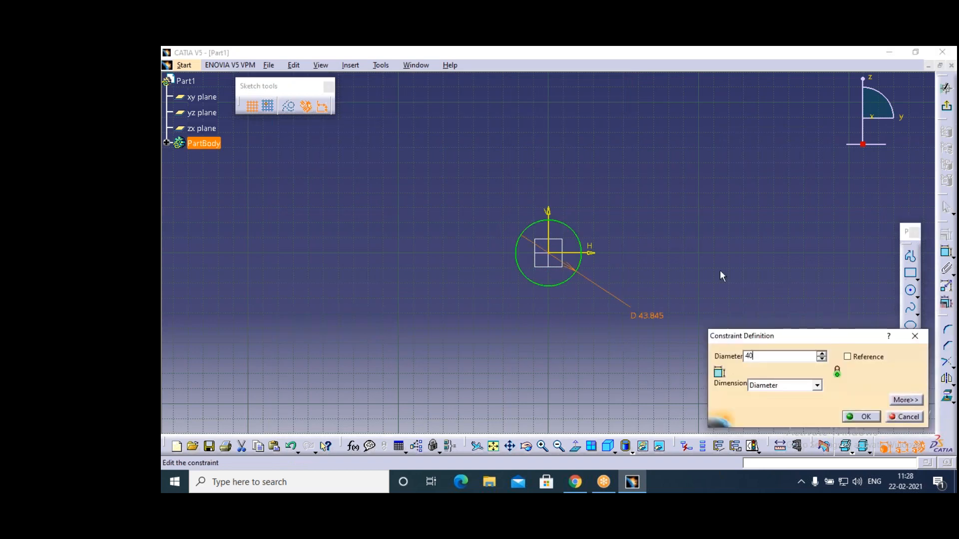
{"action": "left_click", "coordinate": [863, 416]}
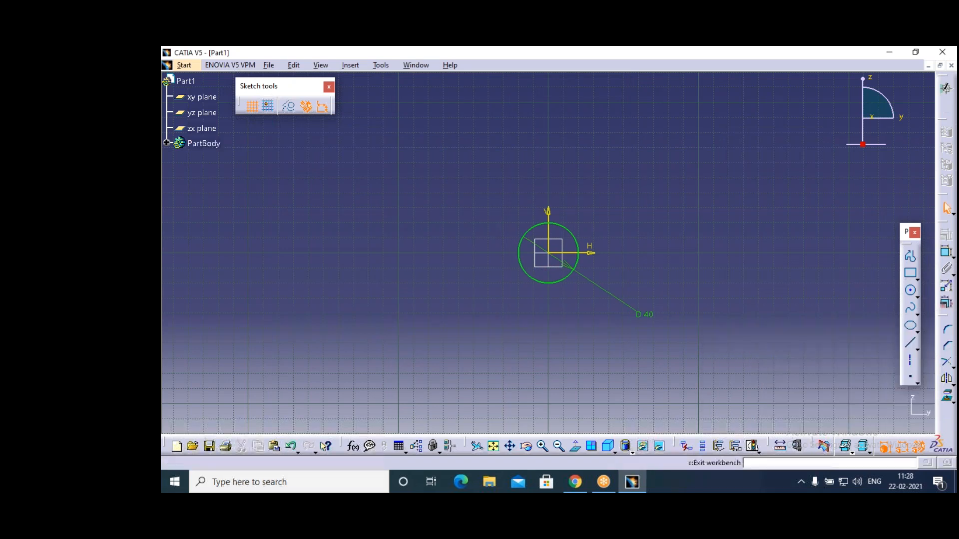
Exit the sketch and pad the 40 mm circle 200 mm in the reversed direction to form a solid shaft.
{"action": "left_click", "coordinate": [946, 106]}
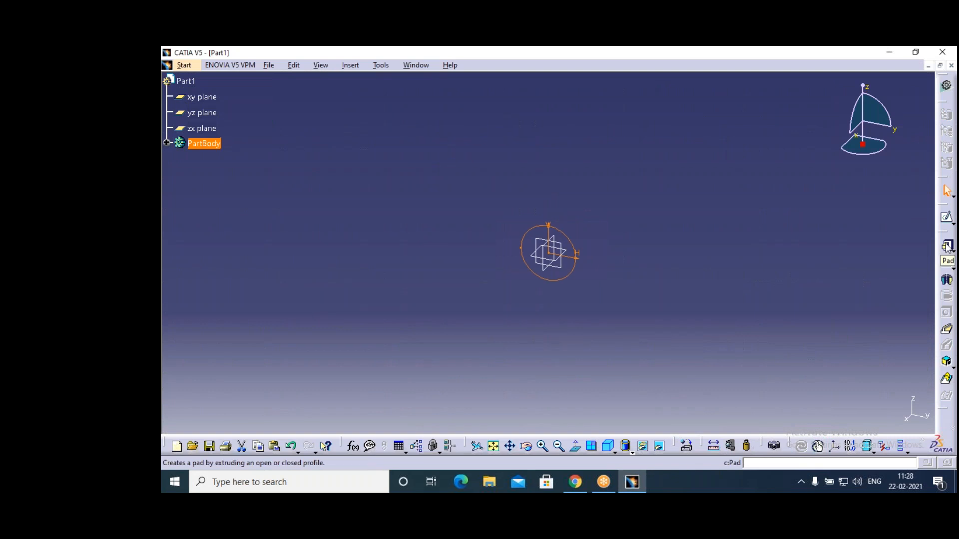
{"action": "left_click", "coordinate": [947, 246]}
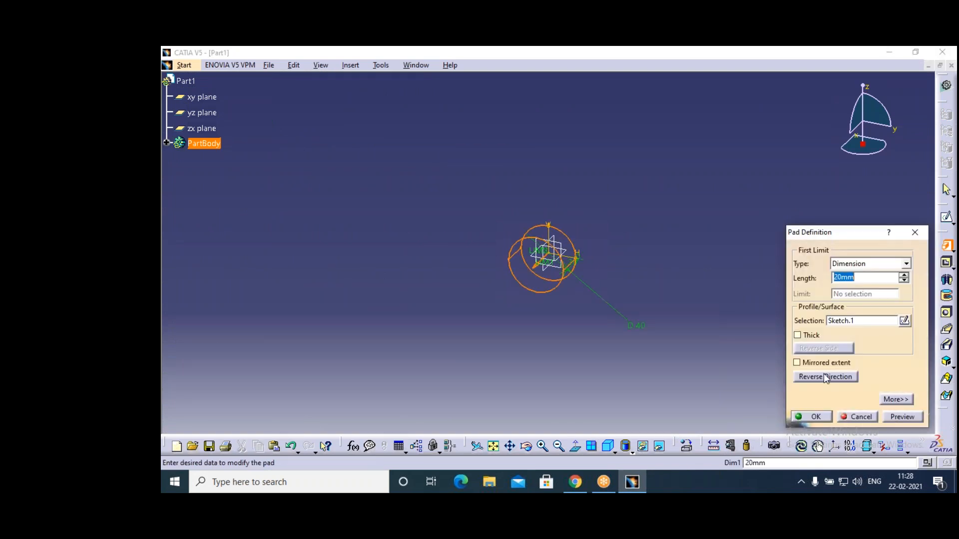
{"action": "type", "text": "200"}
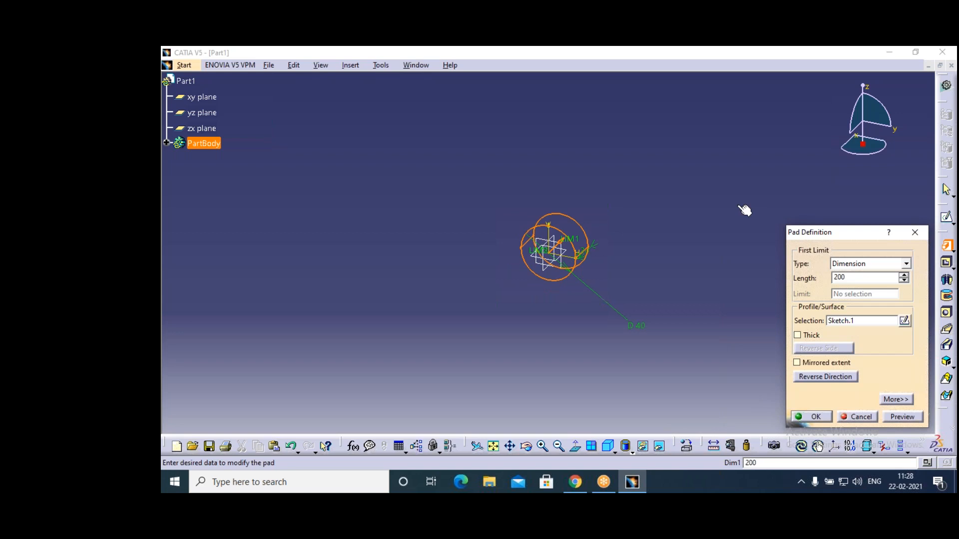
{"action": "key", "text": "Return"}
{"action": "key", "text": "Return"}
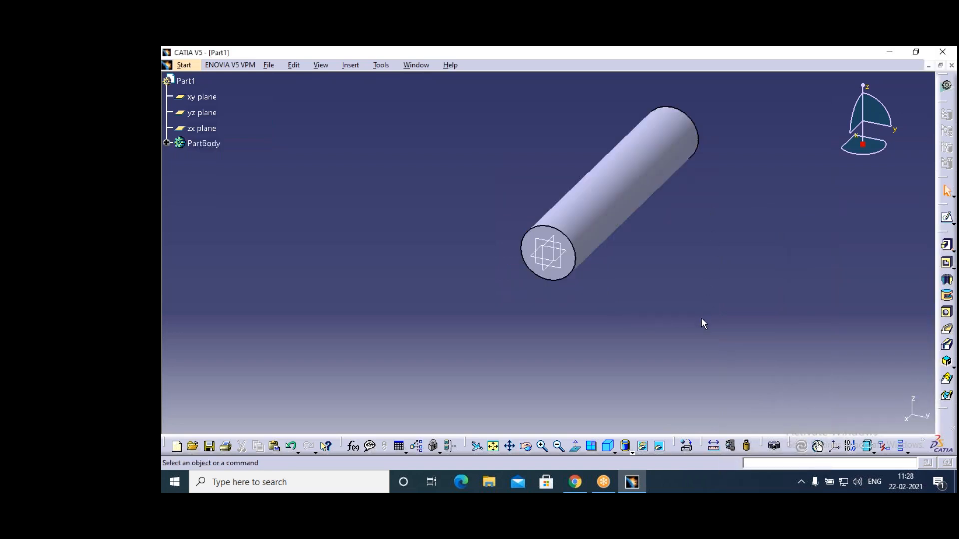
Set the fill colour of the shaft's PartBody to orange in its graphic properties.
{"action": "scroll", "coordinate": [701, 319], "scroll_direction": "down", "scroll_amount": 1}
{"action": "scroll", "coordinate": [541, 185], "scroll_direction": "up", "scroll_amount": 1}
{"action": "left_click", "coordinate": [203, 144]}
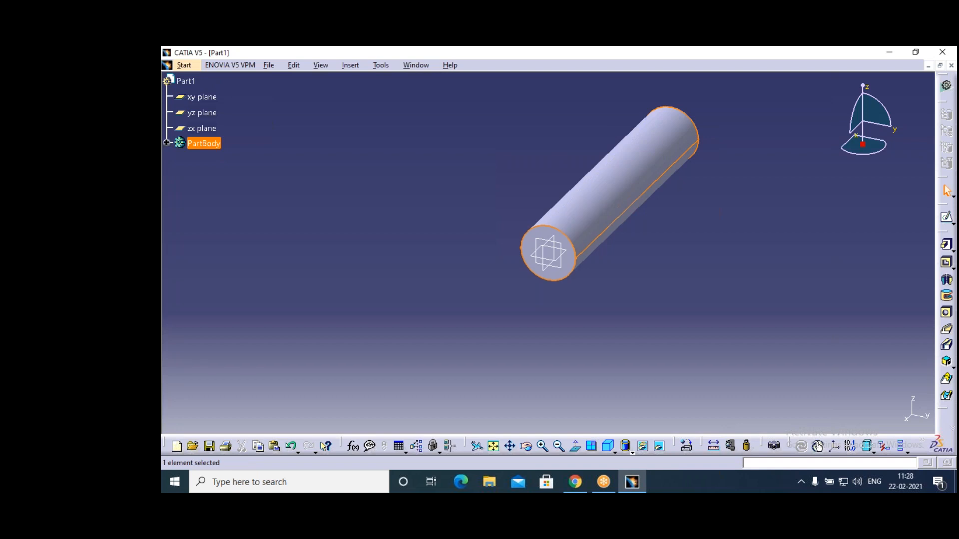
{"action": "right_click", "coordinate": [204, 144]}
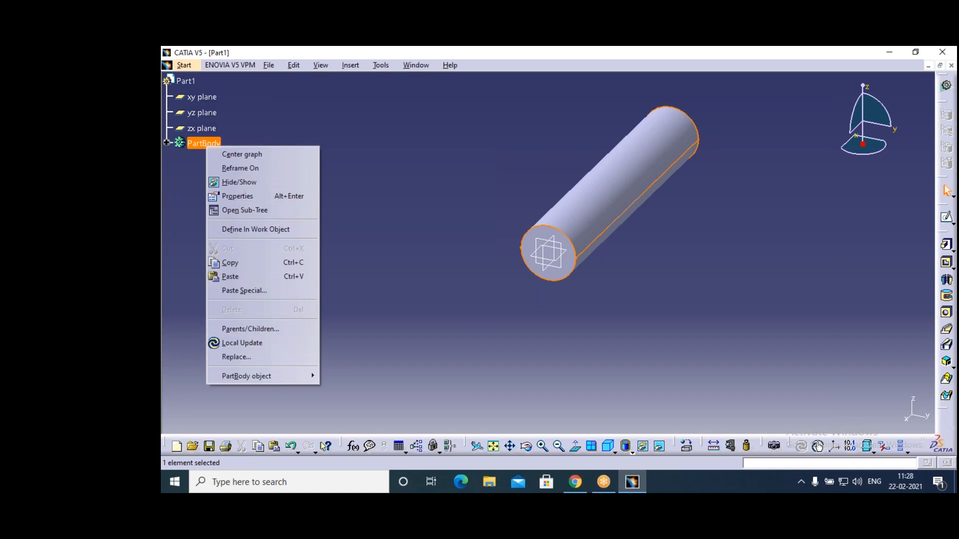
{"action": "left_click", "coordinate": [237, 196]}
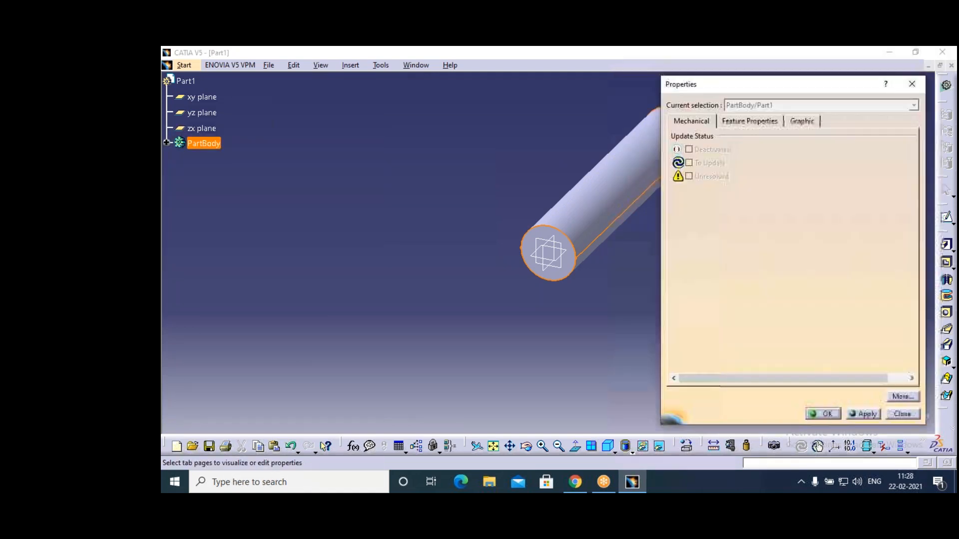
{"action": "left_click", "coordinate": [794, 121]}
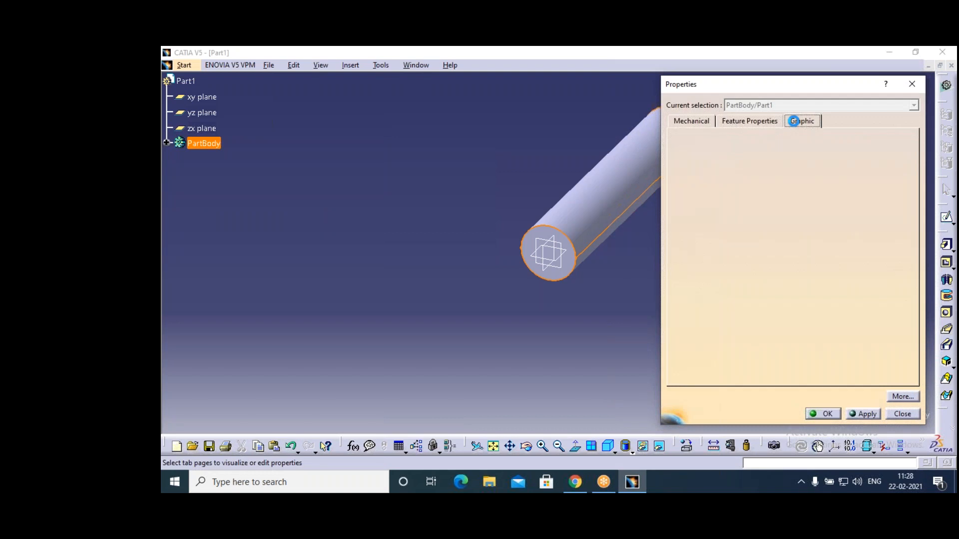
{"action": "left_click", "coordinate": [741, 158]}
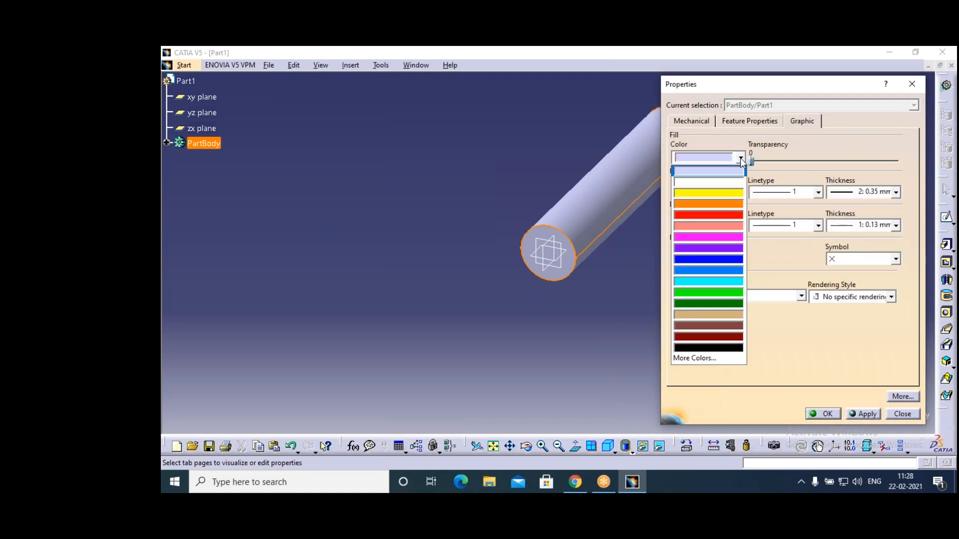
{"action": "left_click", "coordinate": [704, 195]}
{"action": "left_click", "coordinate": [827, 414]}
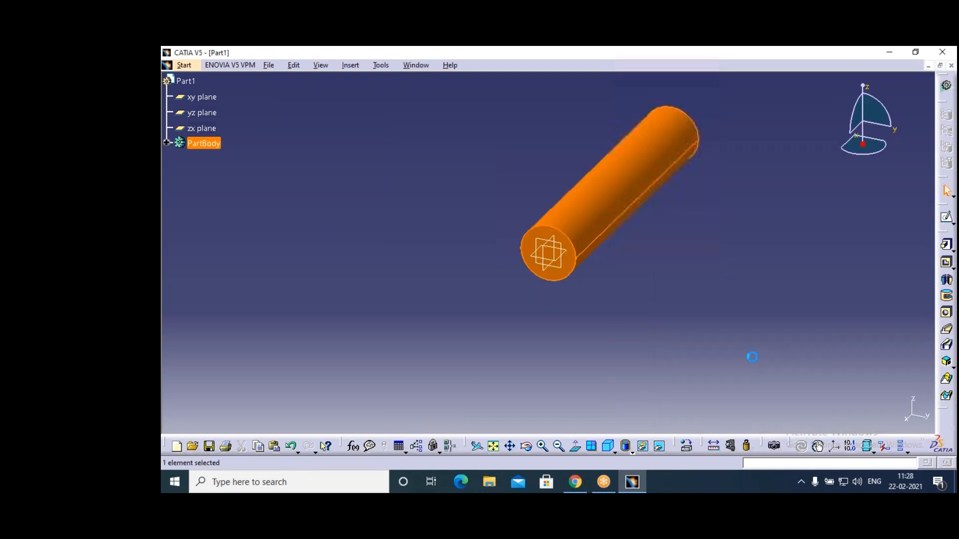
{"action": "left_click", "coordinate": [786, 381]}
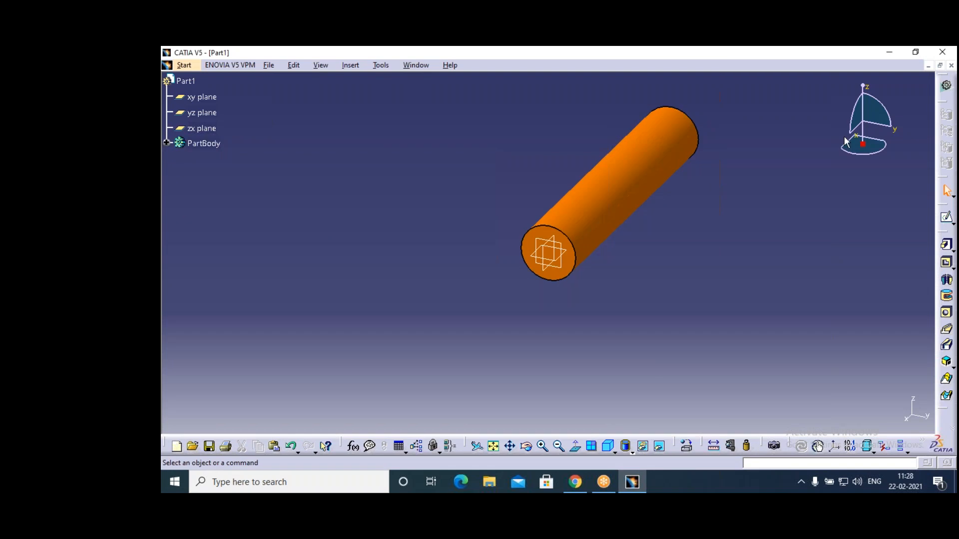
Hide the xy, yz and zx reference planes of the shaft part.
{"action": "left_click", "coordinate": [526, 446]}
{"action": "left_click_drag", "start_coordinate": [520, 349], "coordinate": [544, 310]}
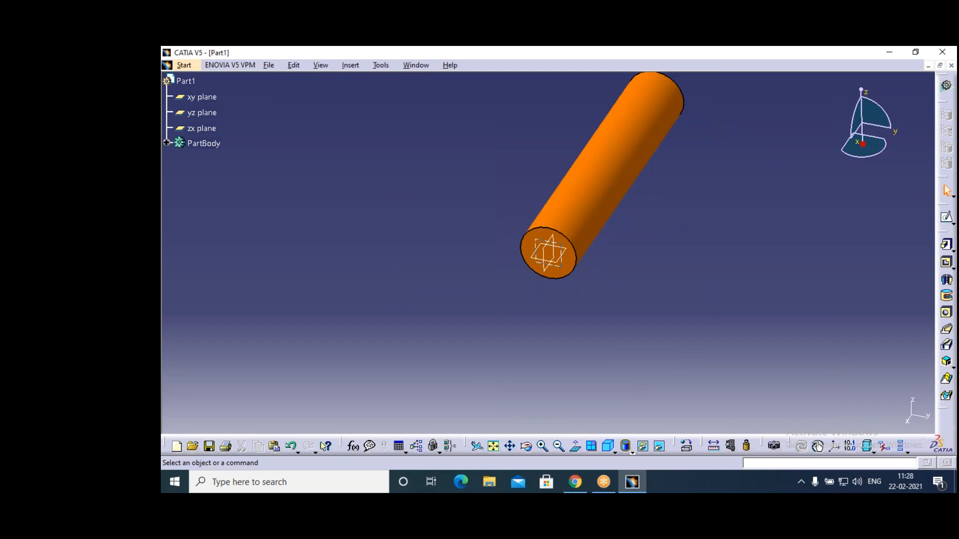
{"action": "right_click", "coordinate": [213, 112]}
{"action": "left_click", "coordinate": [245, 149]}
{"action": "right_click", "coordinate": [206, 129]}
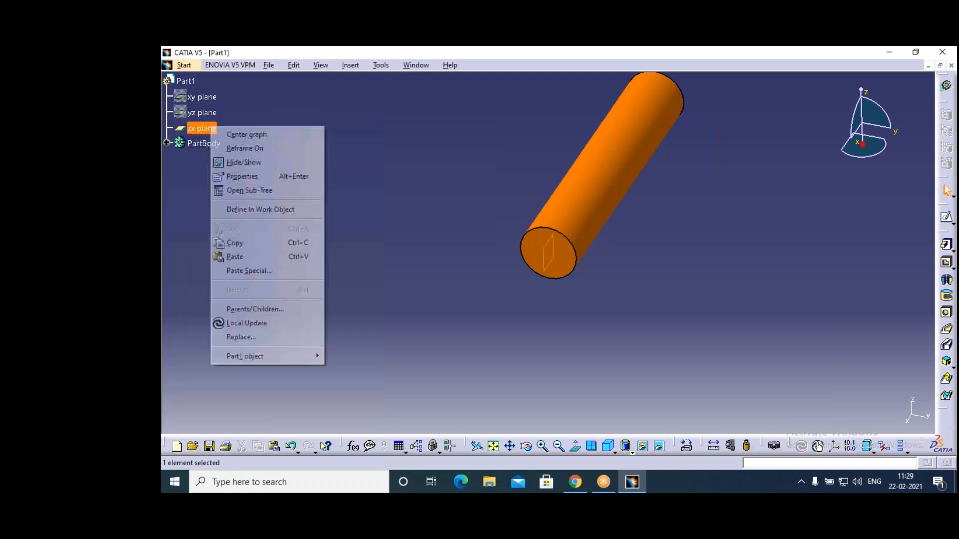
{"action": "left_click", "coordinate": [238, 160]}
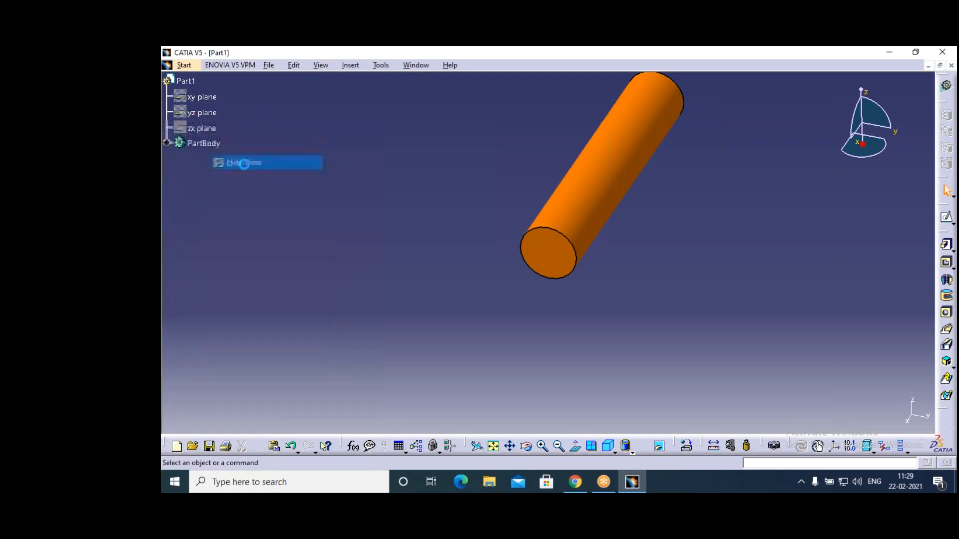
Save the shaft part on the Desktop as a CATPart with the file name e2.
{"action": "left_click", "coordinate": [270, 65]}
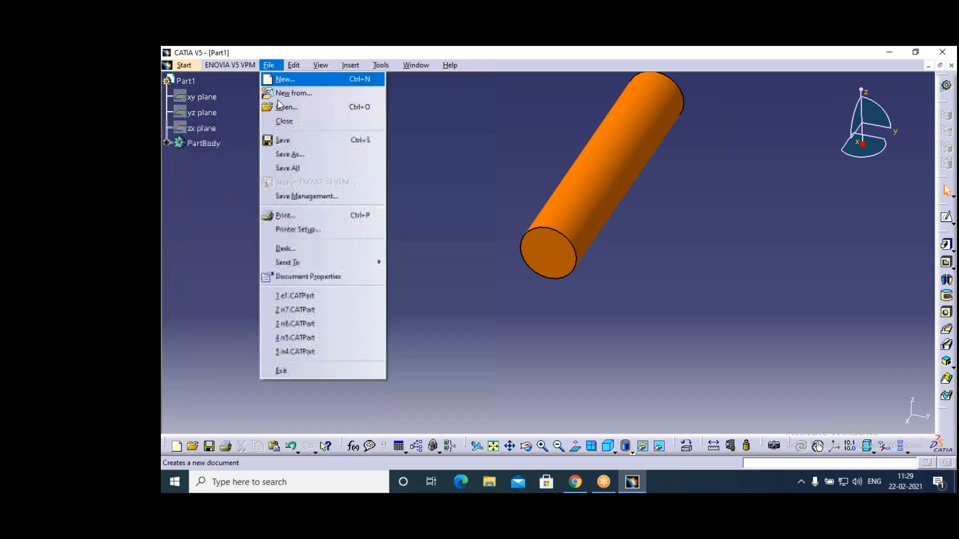
{"action": "left_click", "coordinate": [289, 155]}
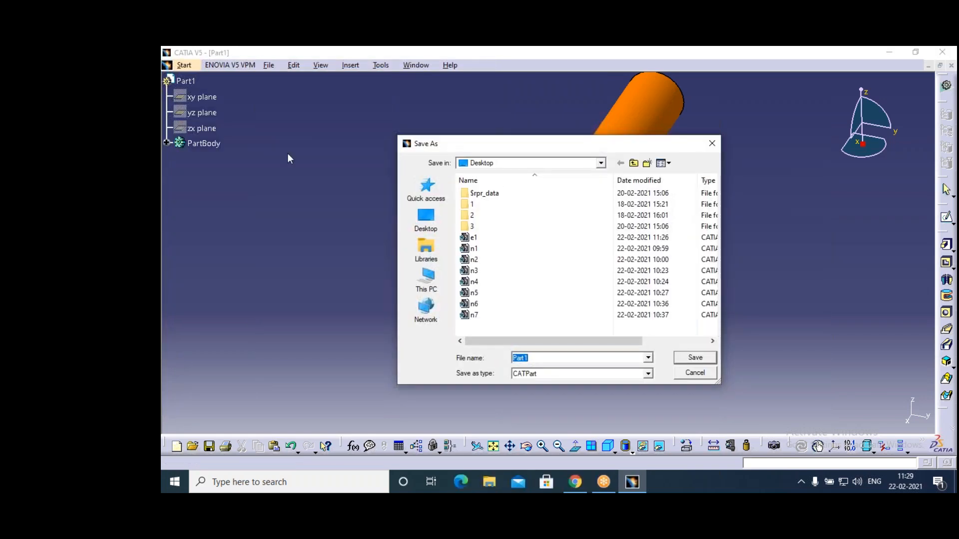
{"action": "type", "text": "e"}
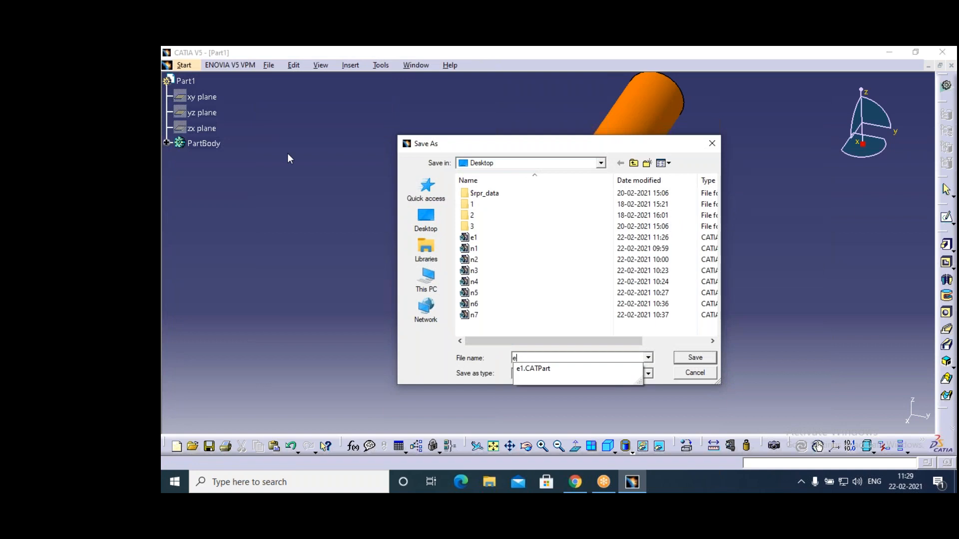
{"action": "type", "text": "2"}
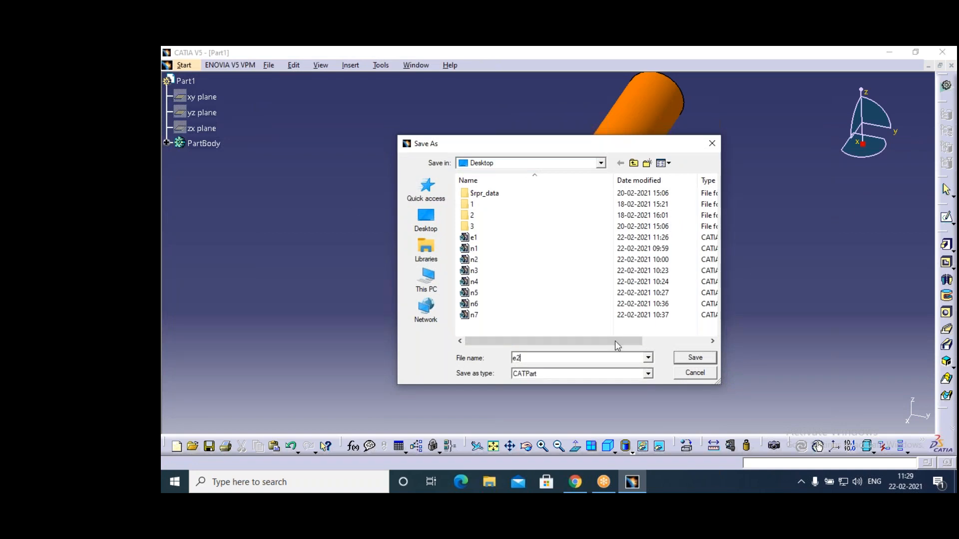
{"action": "left_click", "coordinate": [426, 219]}
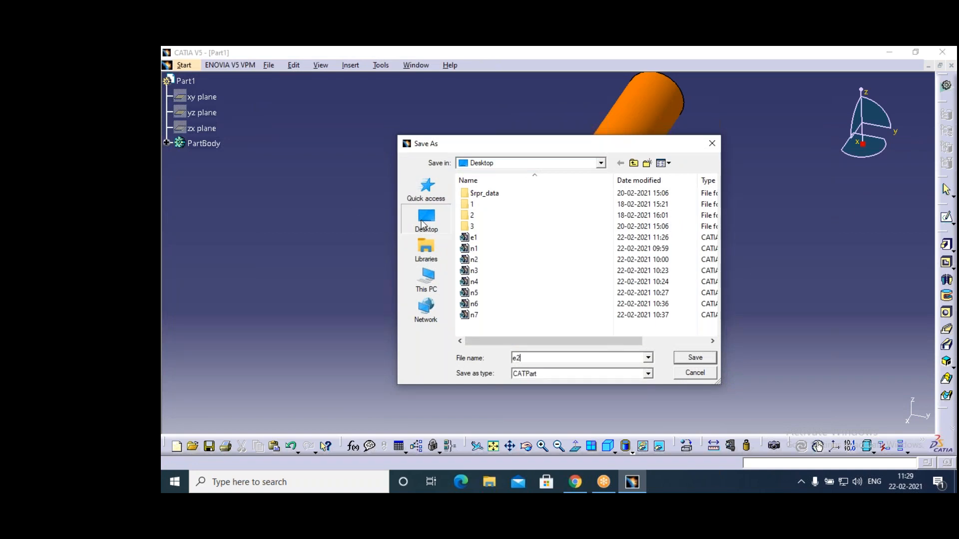
{"action": "left_click", "coordinate": [677, 355]}
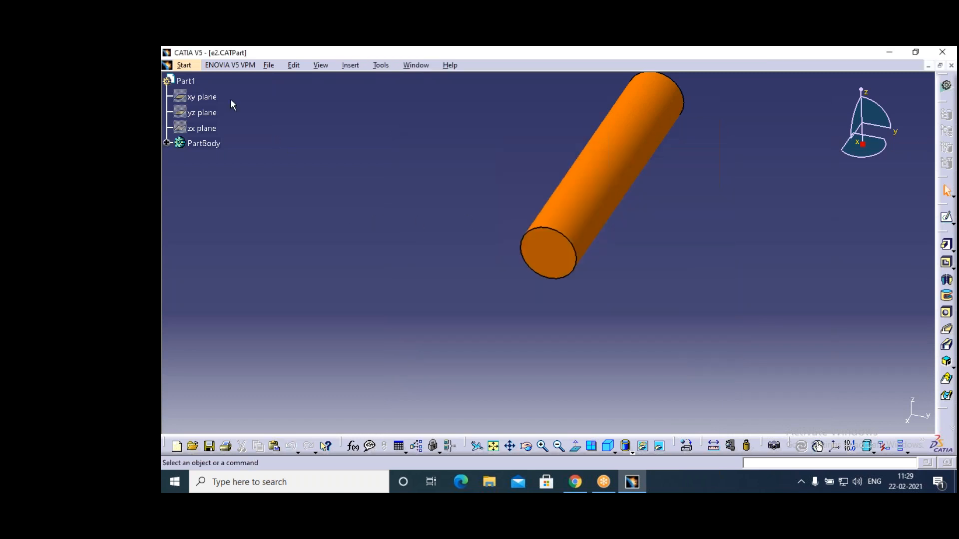
Close the shaft part document and start a new product in the DMU Kinematics workbench.
{"action": "left_click", "coordinate": [951, 66]}
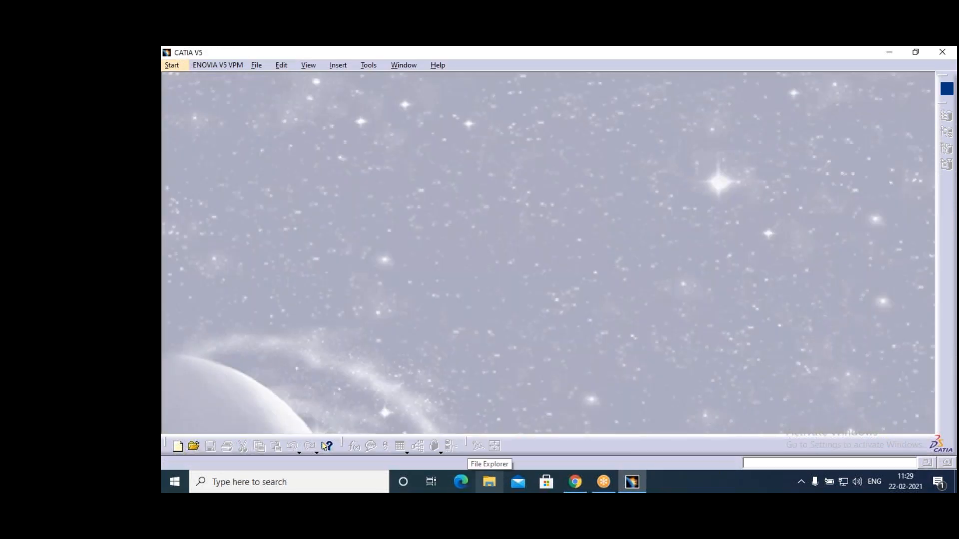
{"action": "left_click", "coordinate": [172, 66]}
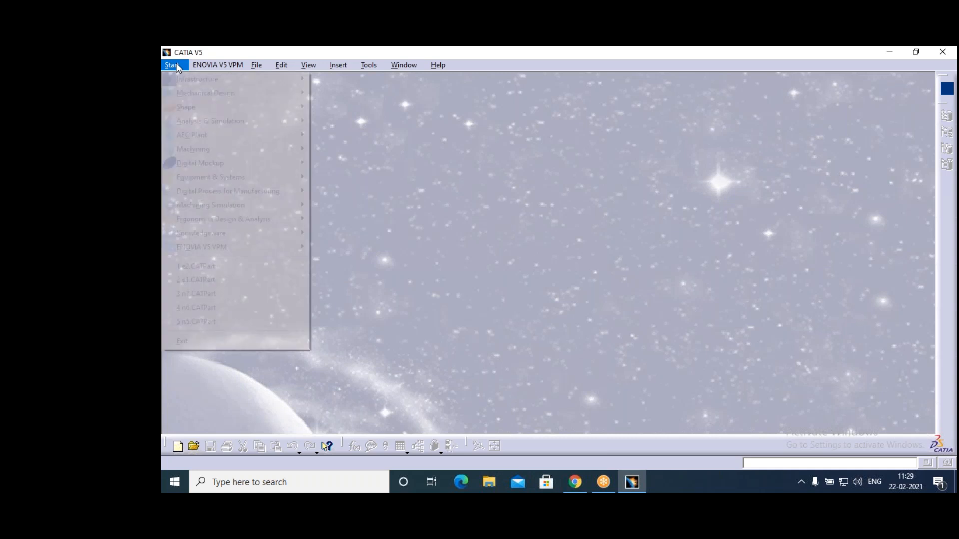
{"action": "mouse_move", "coordinate": [195, 165]}
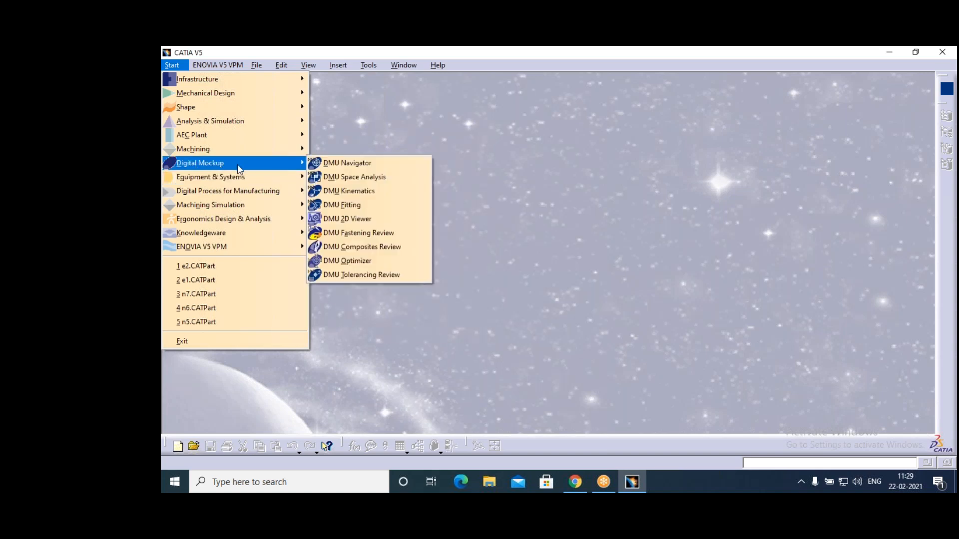
{"action": "left_click", "coordinate": [370, 190]}
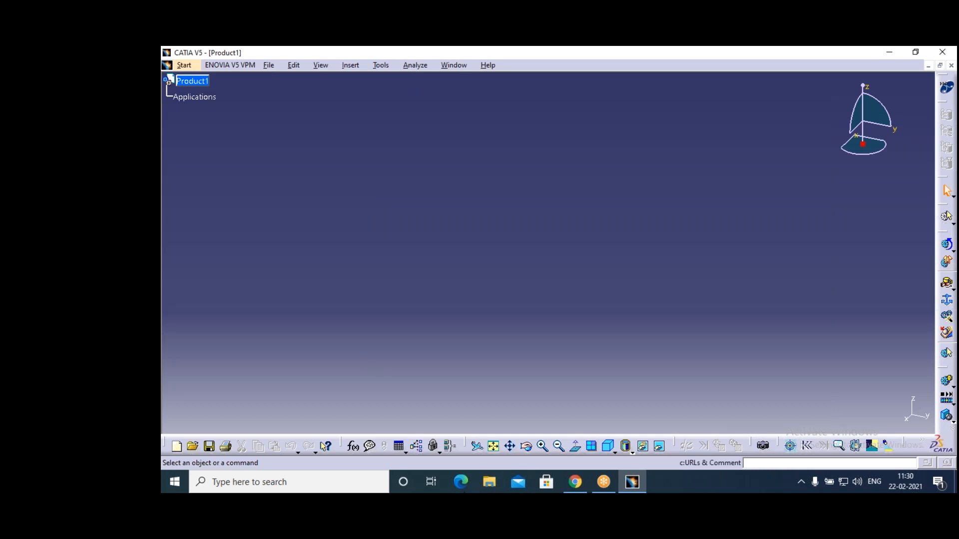
Insert the wheel file e1.CATPart from the Desktop into Product1 as an existing component.
{"action": "left_click", "coordinate": [190, 82]}
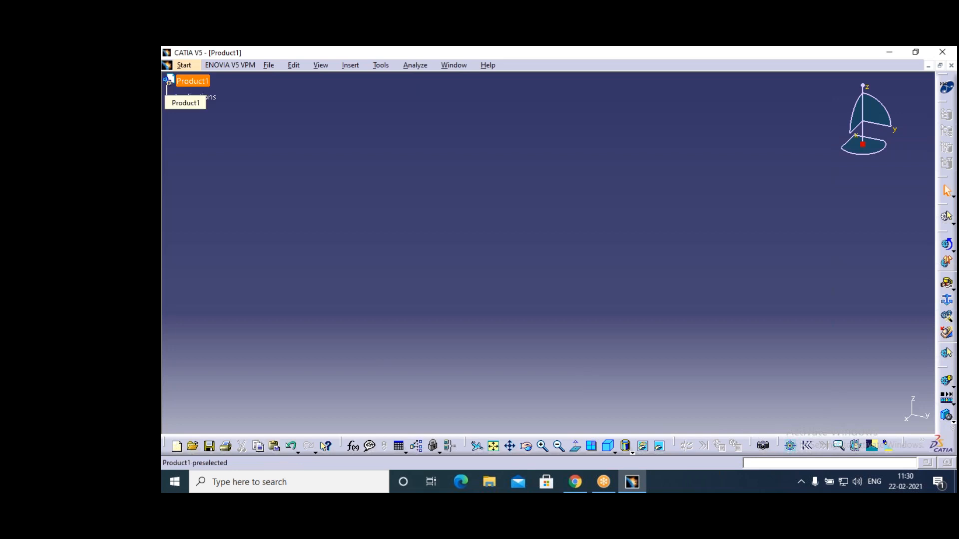
{"action": "left_click", "coordinate": [352, 65]}
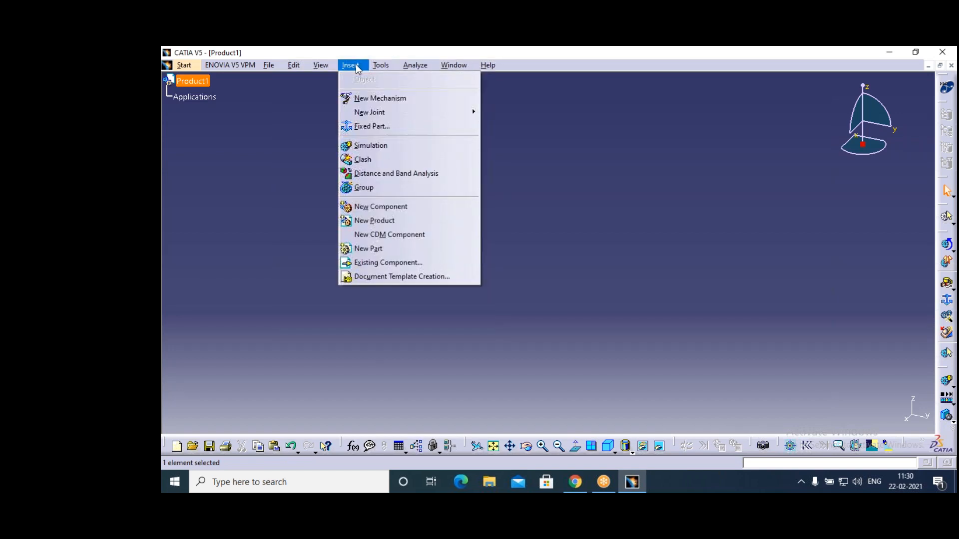
{"action": "left_click", "coordinate": [414, 267]}
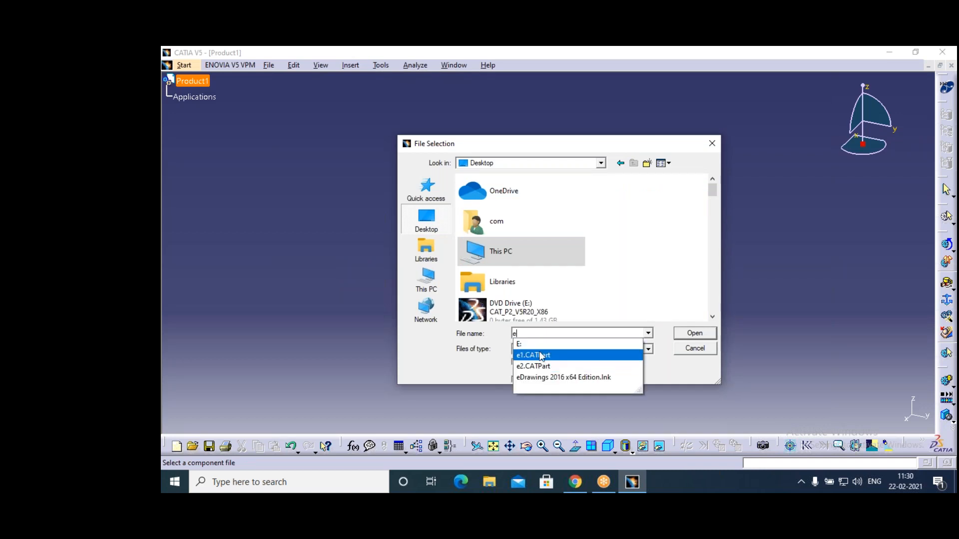
{"action": "left_click", "coordinate": [541, 356]}
{"action": "left_click", "coordinate": [683, 335]}
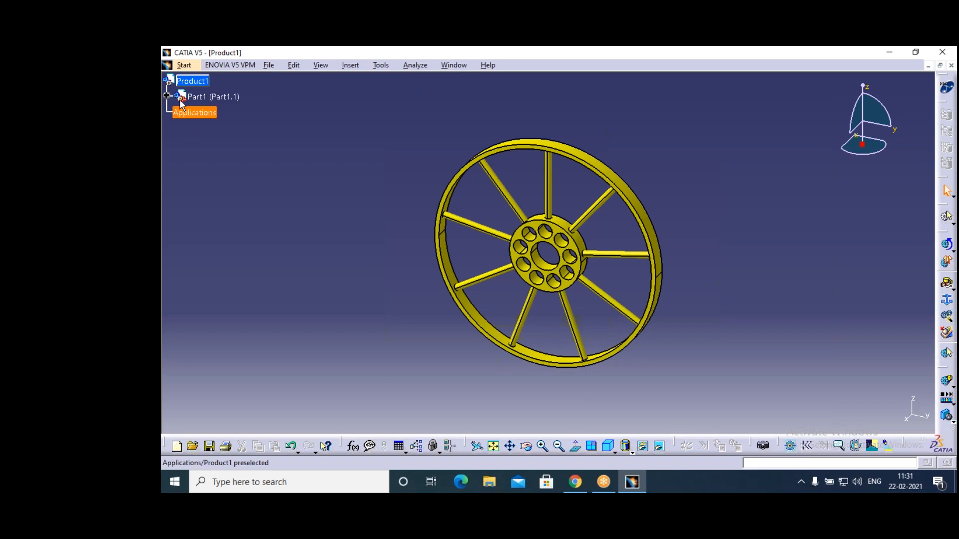
Insert e2.CATPart into Product1 as an existing component and resolve its part number conflict with automatic renaming.
{"action": "left_click", "coordinate": [185, 82]}
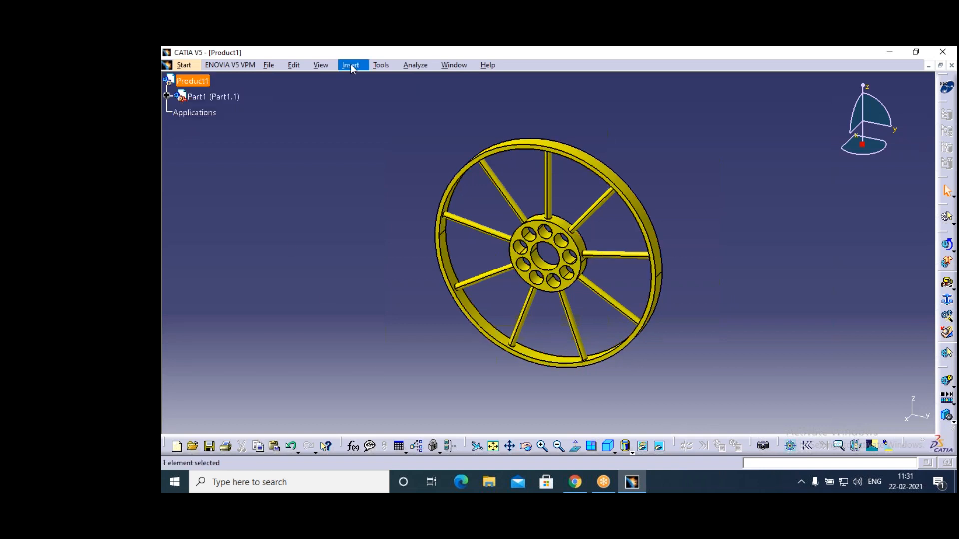
{"action": "left_click", "coordinate": [351, 67]}
{"action": "left_click", "coordinate": [388, 263]}
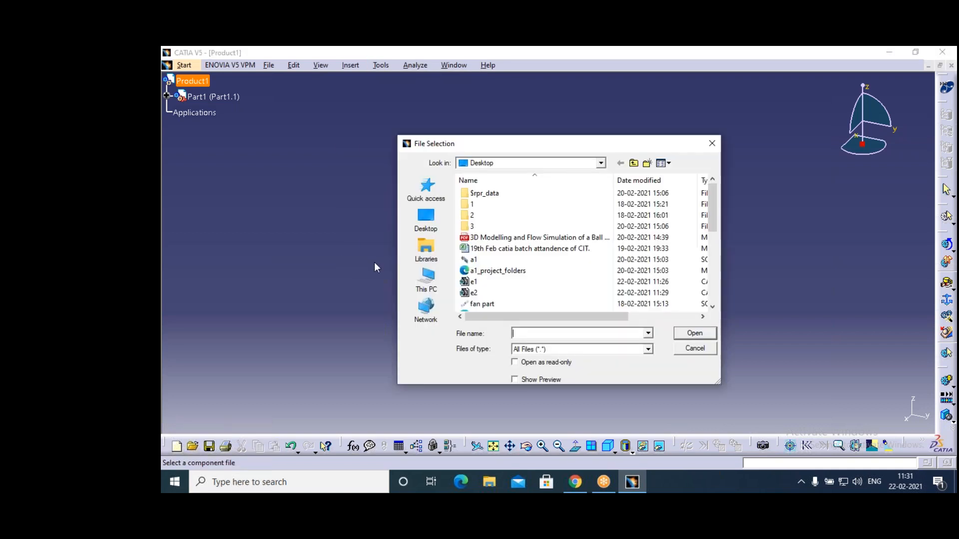
{"action": "type", "text": "e"}
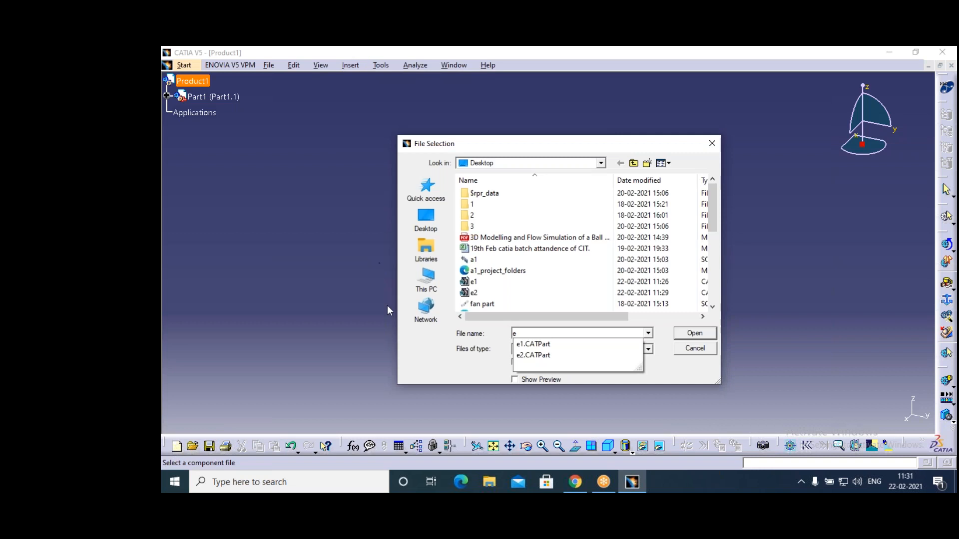
{"action": "left_click", "coordinate": [553, 355]}
{"action": "left_click", "coordinate": [696, 335]}
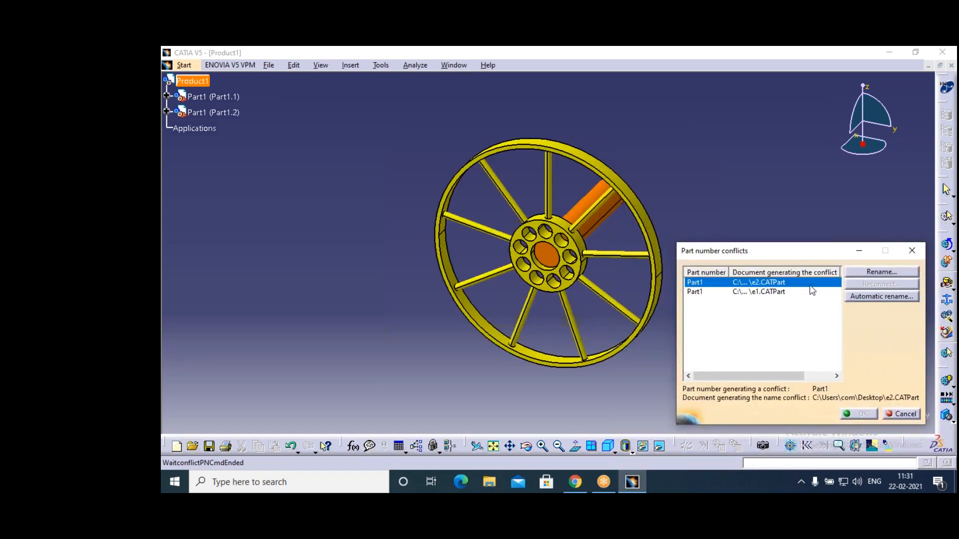
{"action": "left_click", "coordinate": [867, 295]}
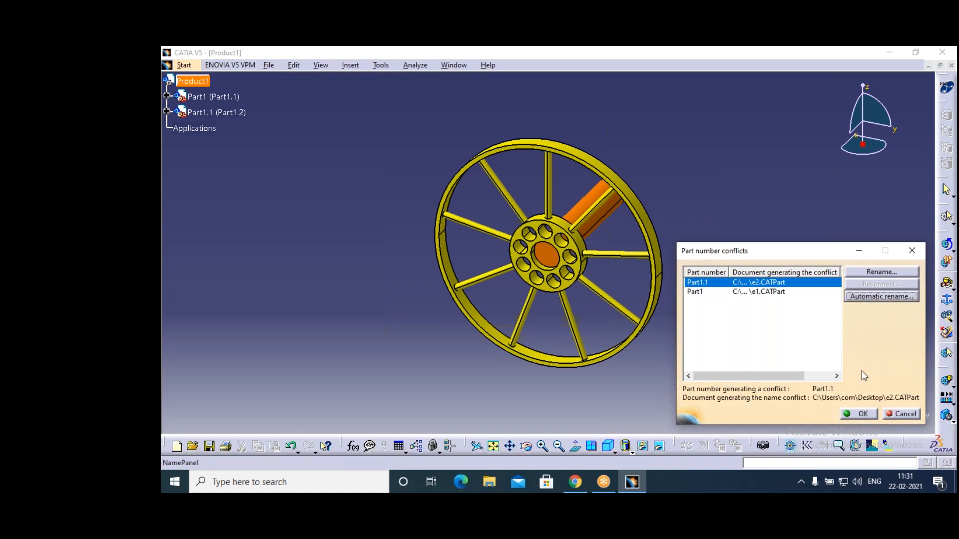
{"action": "left_click", "coordinate": [858, 414]}
Set the compass to snap automatically to the selected object.
{"action": "scroll", "coordinate": [728, 273], "scroll_direction": "down", "scroll_amount": 1}
{"action": "left_click", "coordinate": [511, 445]}
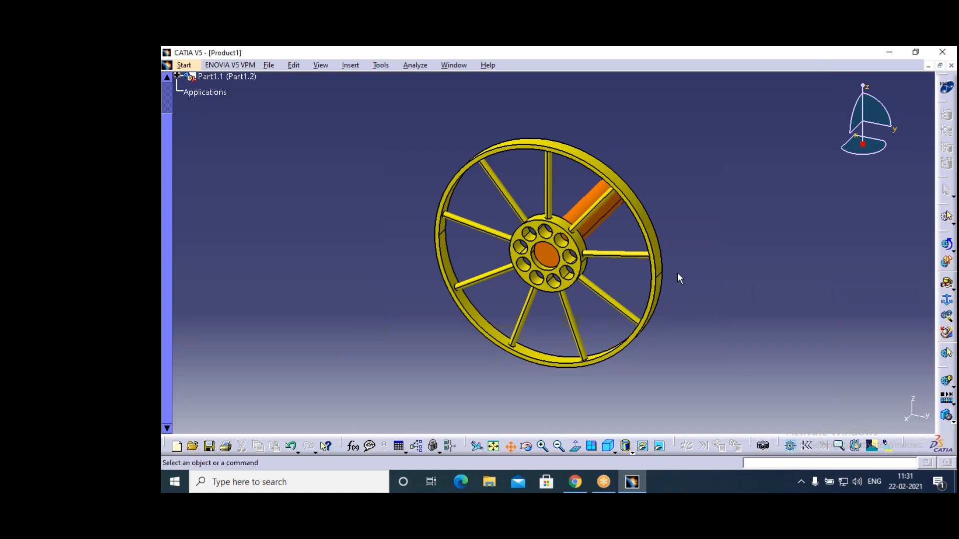
{"action": "left_click_drag", "start_coordinate": [677, 271], "coordinate": [552, 258]}
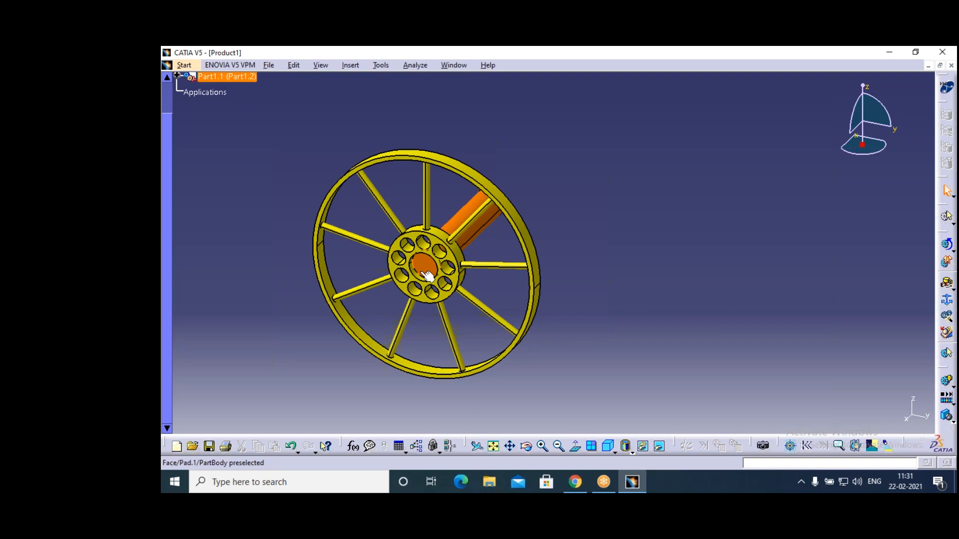
{"action": "left_click", "coordinate": [543, 446]}
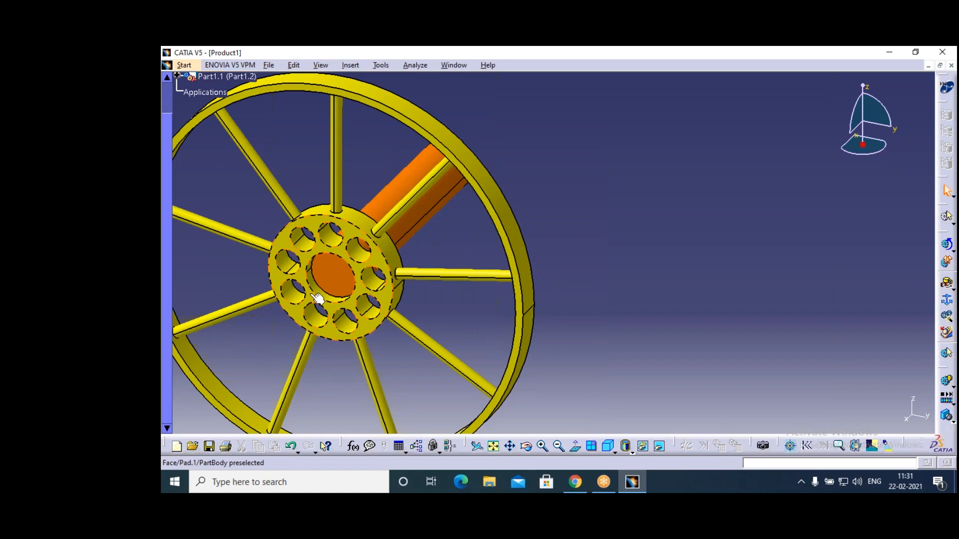
{"action": "left_click", "coordinate": [577, 450]}
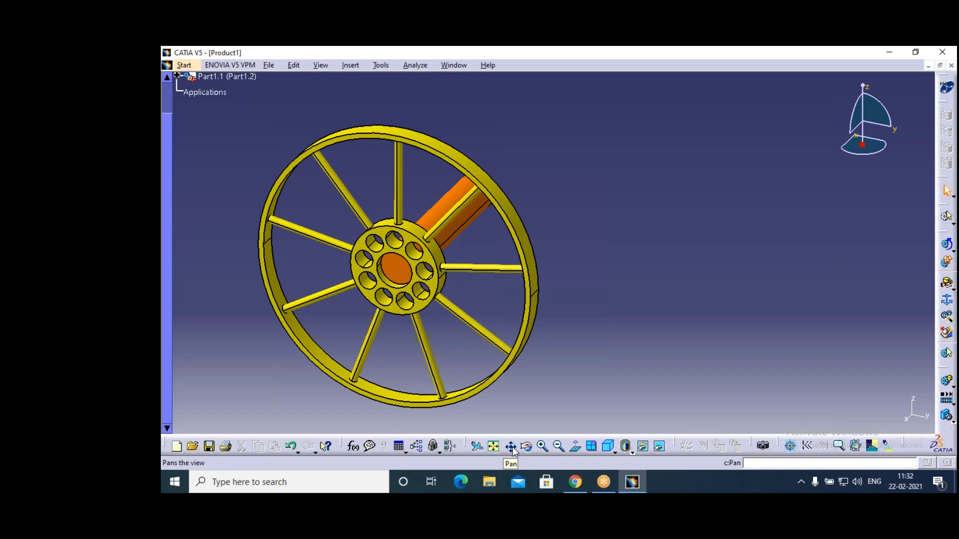
{"action": "right_click", "coordinate": [862, 145]}
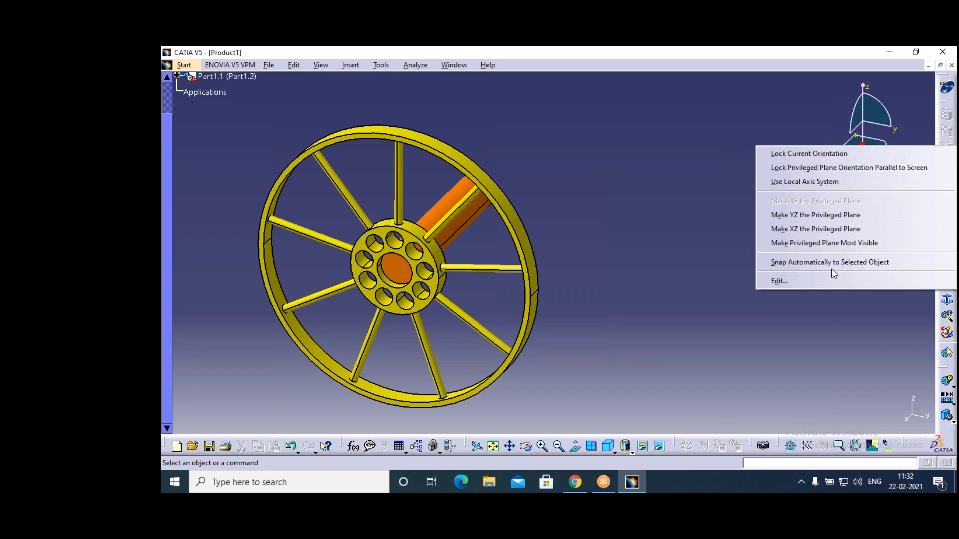
{"action": "left_click", "coordinate": [886, 264]}
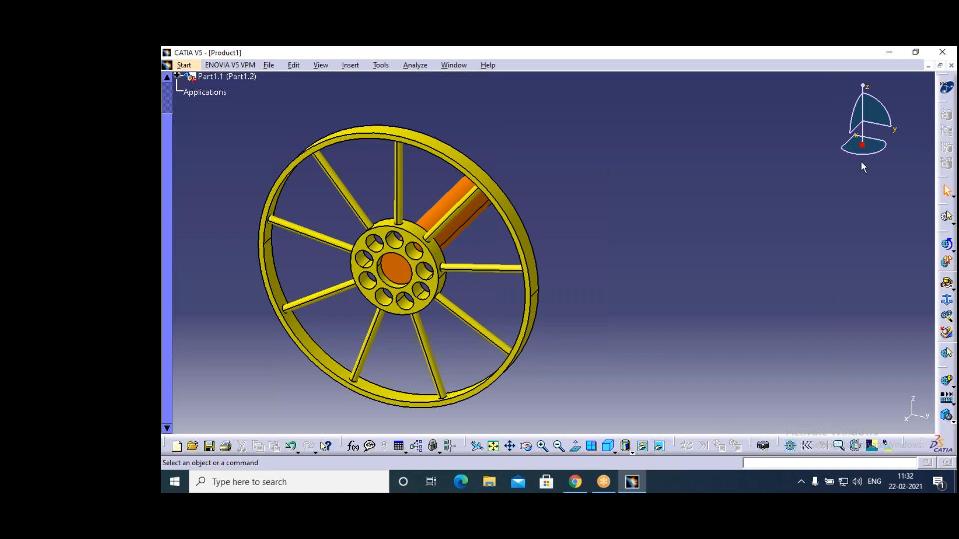
Move the orange shaft out of the wheel hub with the compass and place it clear beside the wheel.
{"action": "left_click", "coordinate": [455, 235]}
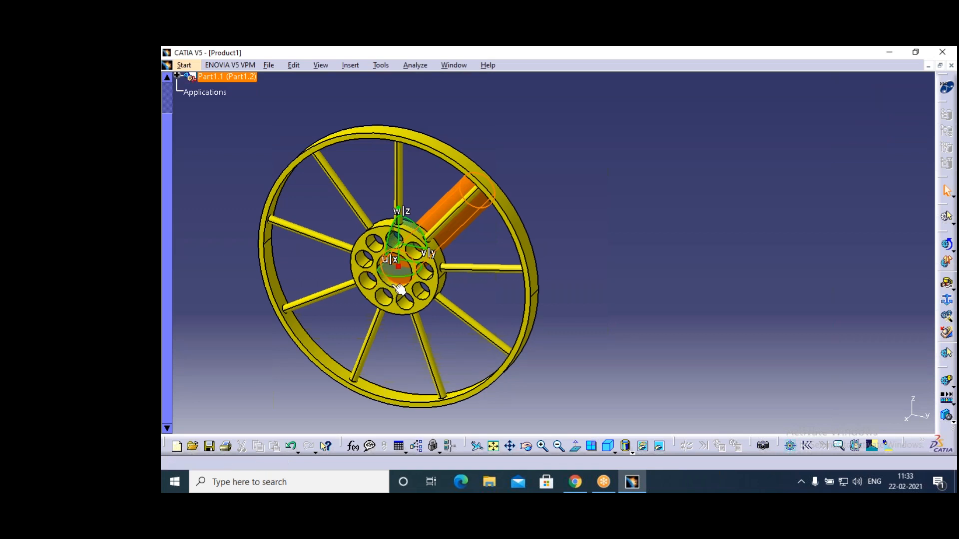
{"action": "left_click", "coordinate": [407, 252]}
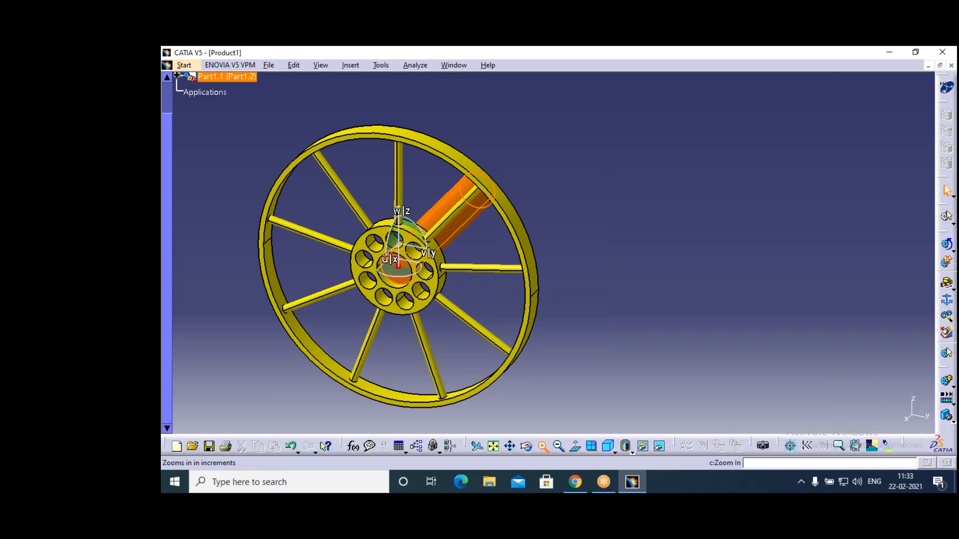
{"action": "left_click", "coordinate": [542, 446]}
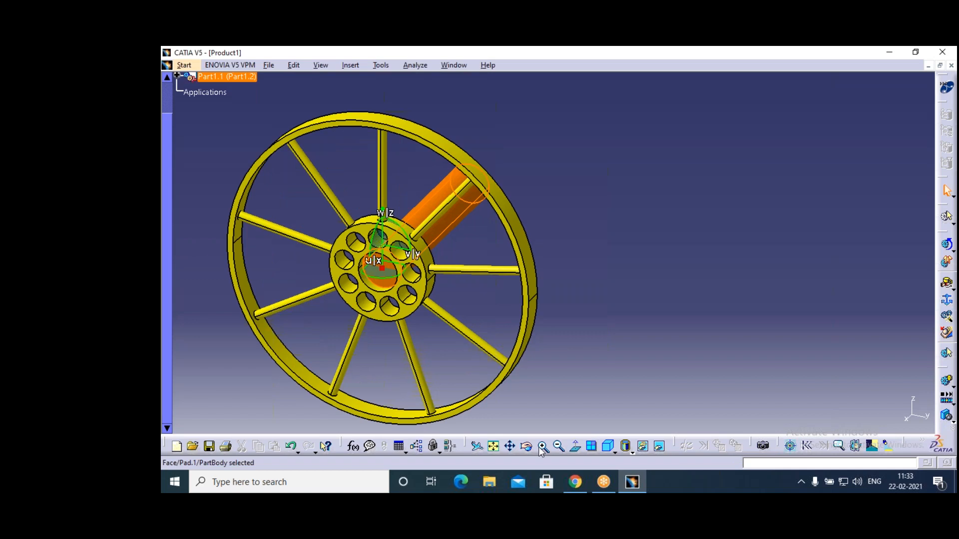
{"action": "left_click", "coordinate": [542, 447]}
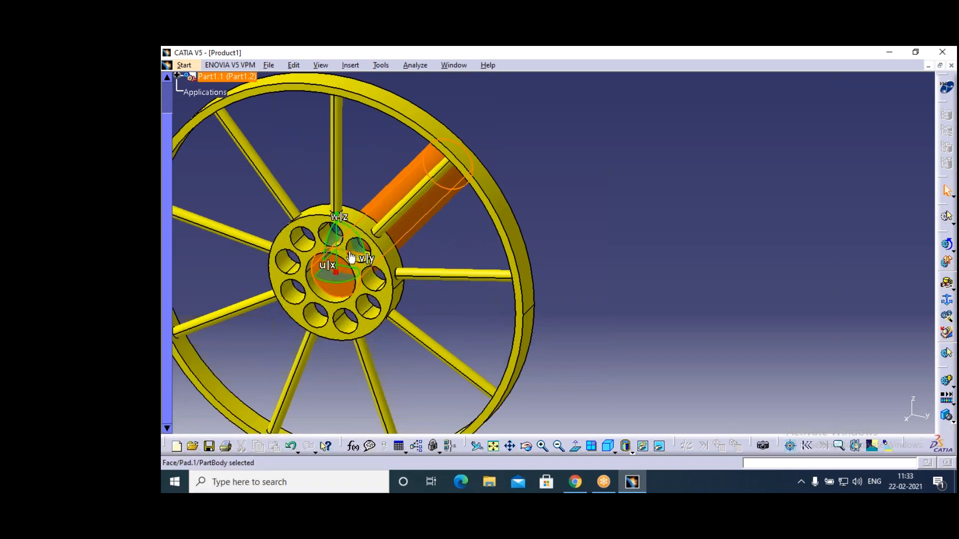
{"action": "left_click_drag", "start_coordinate": [351, 253], "coordinate": [649, 364]}
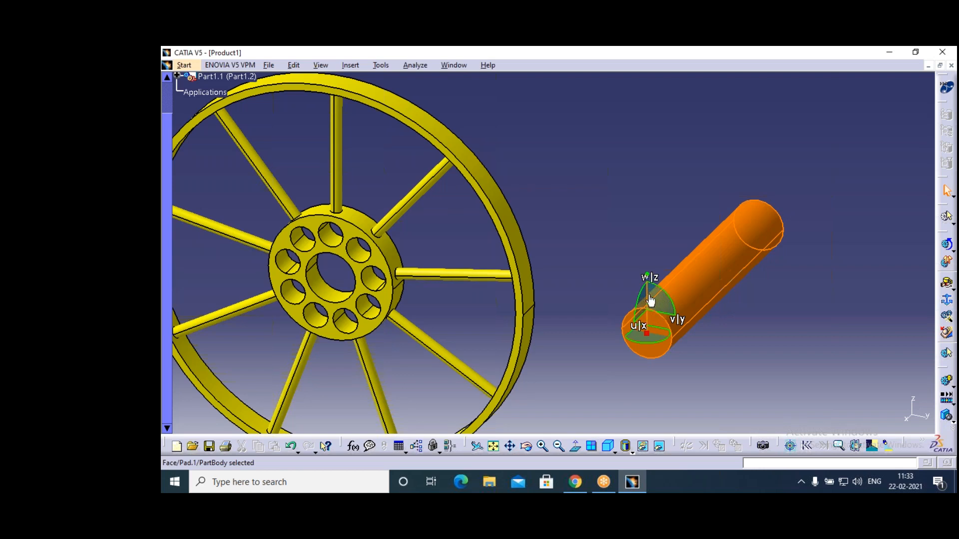
{"action": "left_click_drag", "start_coordinate": [649, 300], "coordinate": [705, 265]}
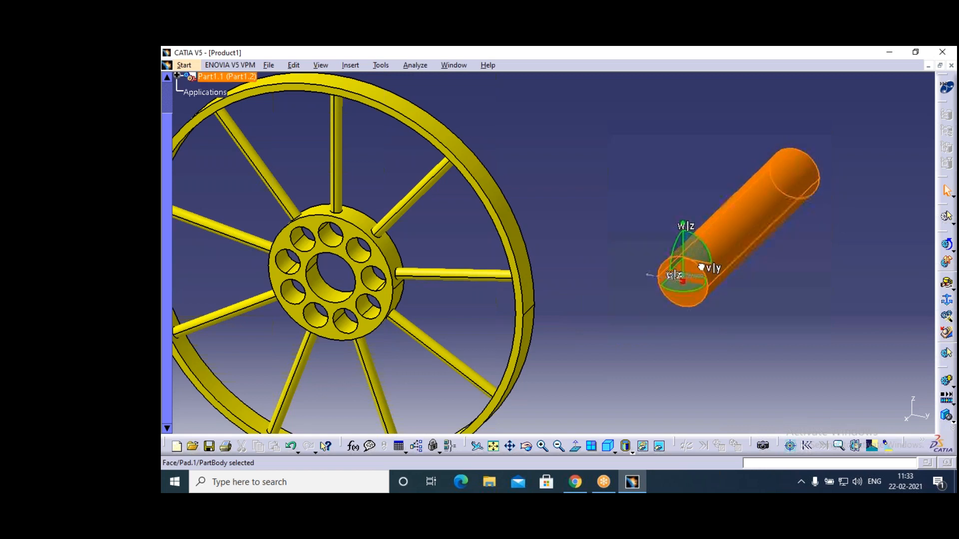
Detach the compass from the shaft and return it to its default position.
{"action": "left_click", "coordinate": [614, 358]}
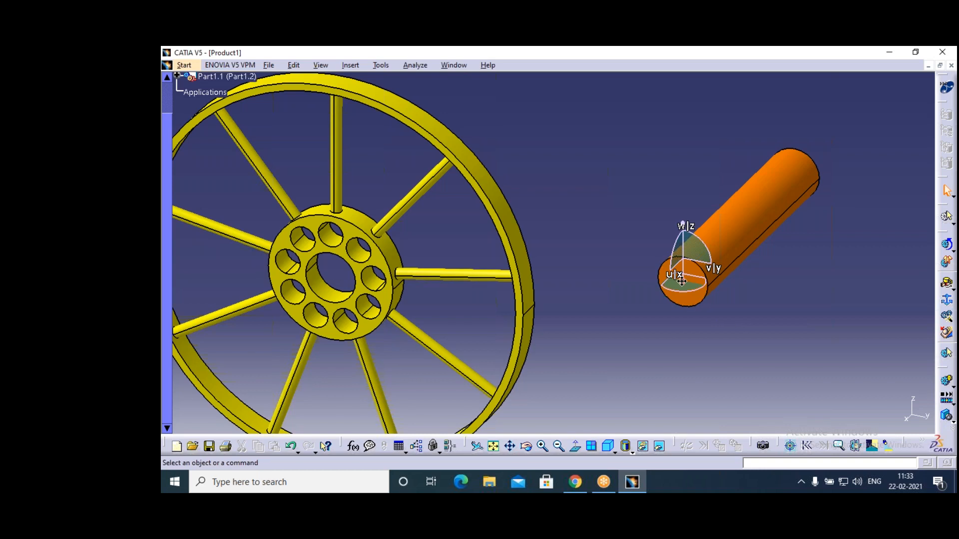
{"action": "left_click_drag", "start_coordinate": [682, 281], "coordinate": [914, 416]}
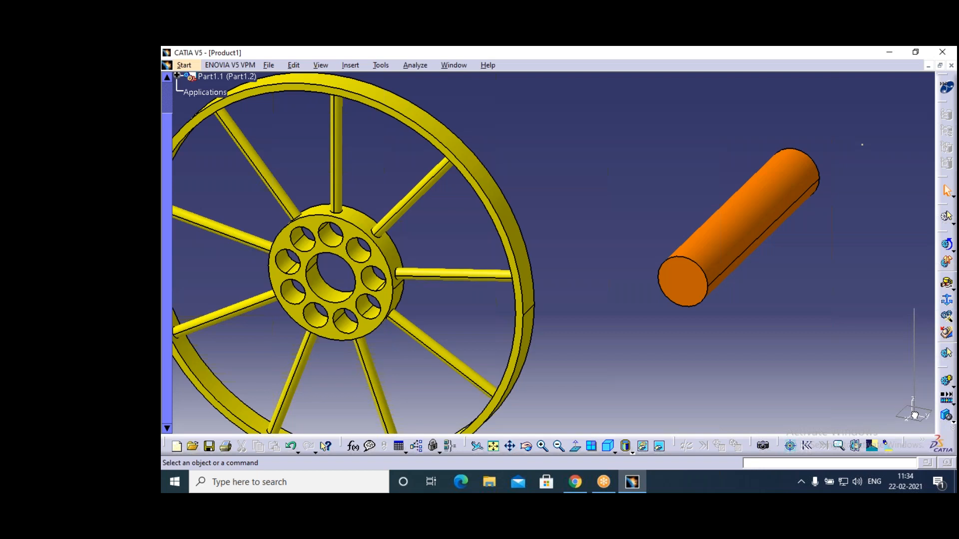
{"action": "left_click_drag", "start_coordinate": [913, 416], "coordinate": [913, 418]}
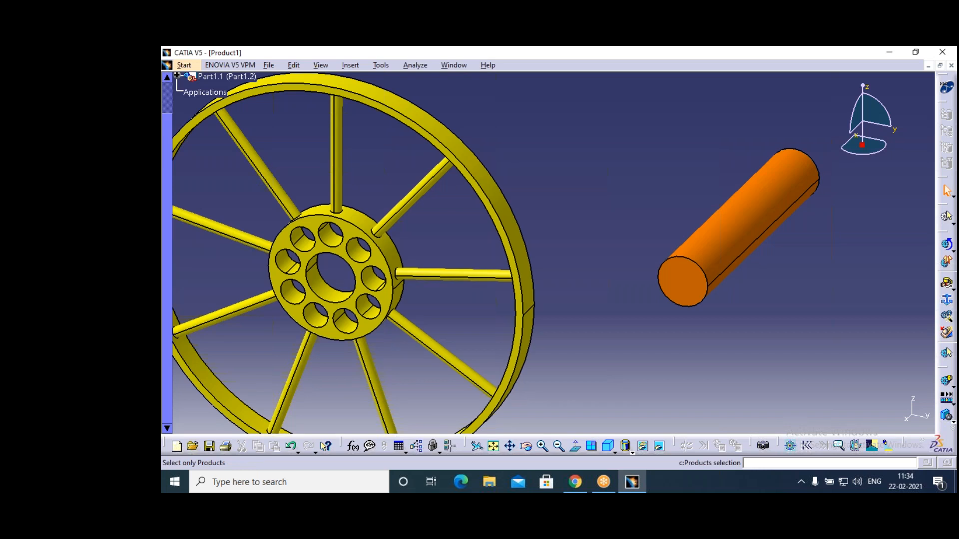
{"action": "left_click", "coordinate": [722, 239]}
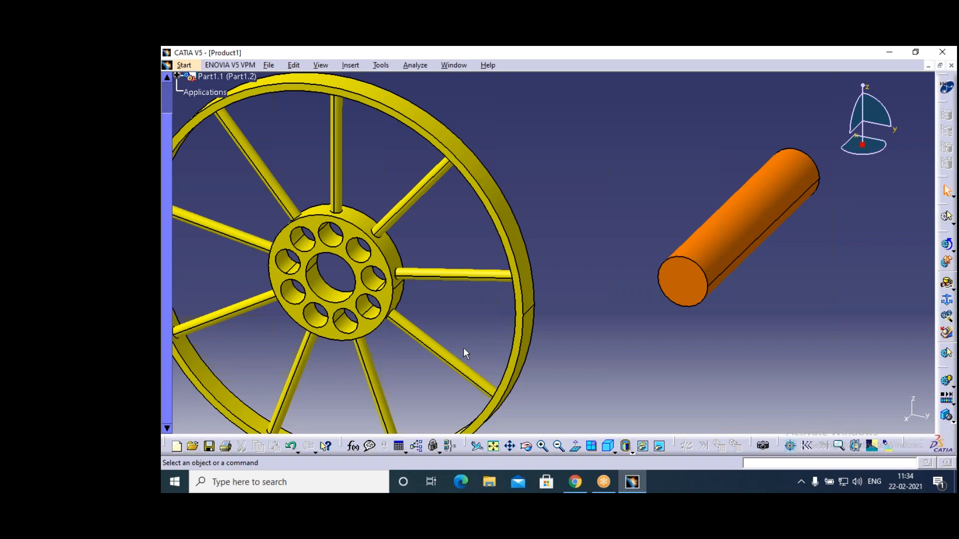
{"action": "left_click", "coordinate": [324, 269]}
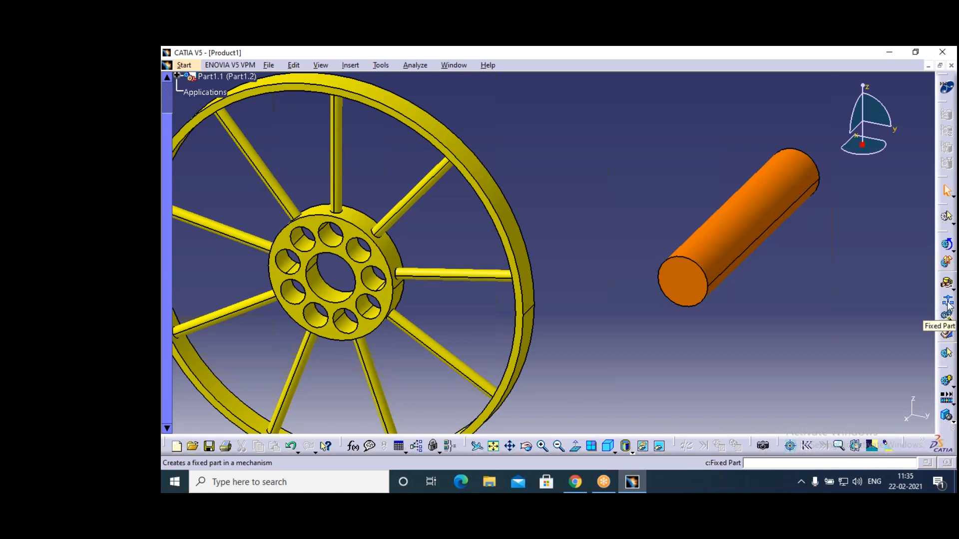
Create a new mechanism with the default name and define the orange shaft as its fixed part.
{"action": "left_click", "coordinate": [948, 304]}
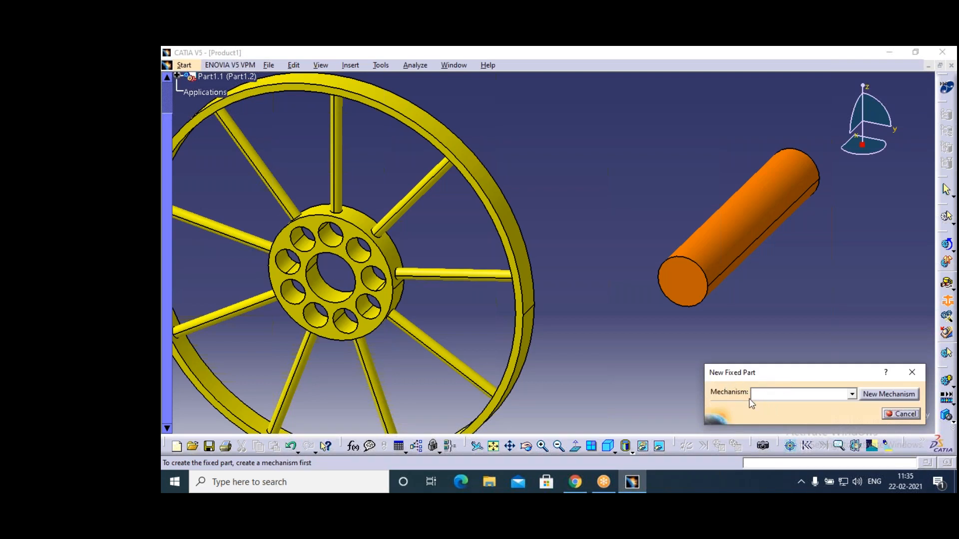
{"action": "left_click", "coordinate": [765, 393]}
{"action": "left_click", "coordinate": [785, 393]}
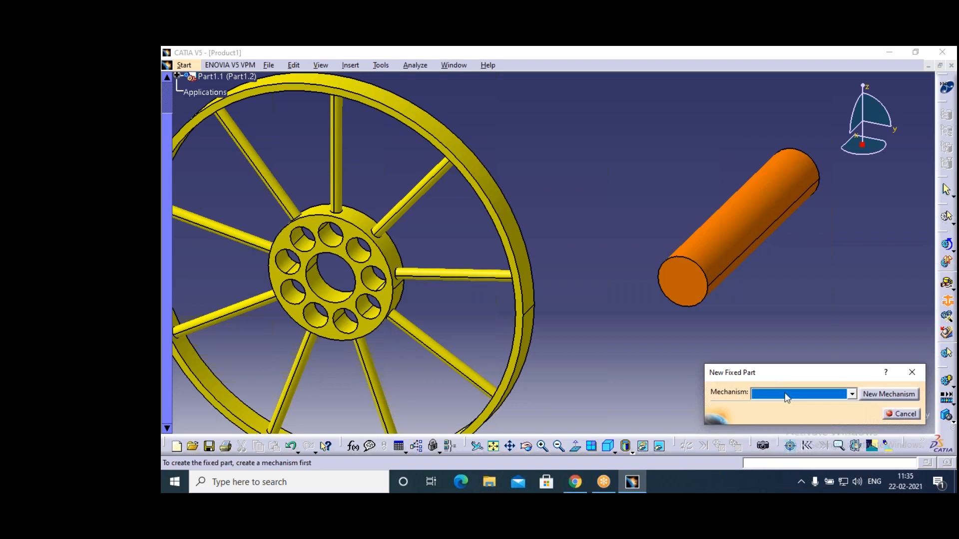
{"action": "left_click", "coordinate": [784, 393]}
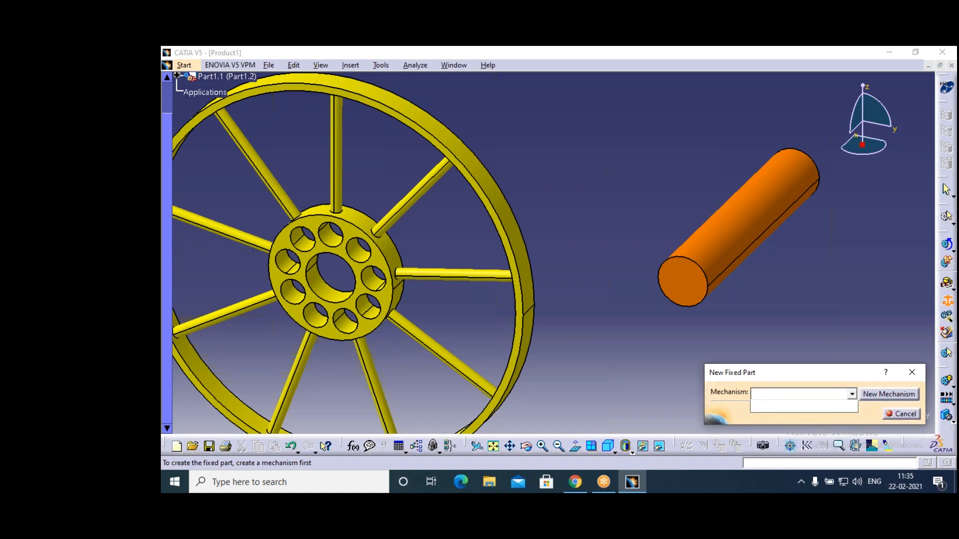
{"action": "left_click", "coordinate": [898, 394]}
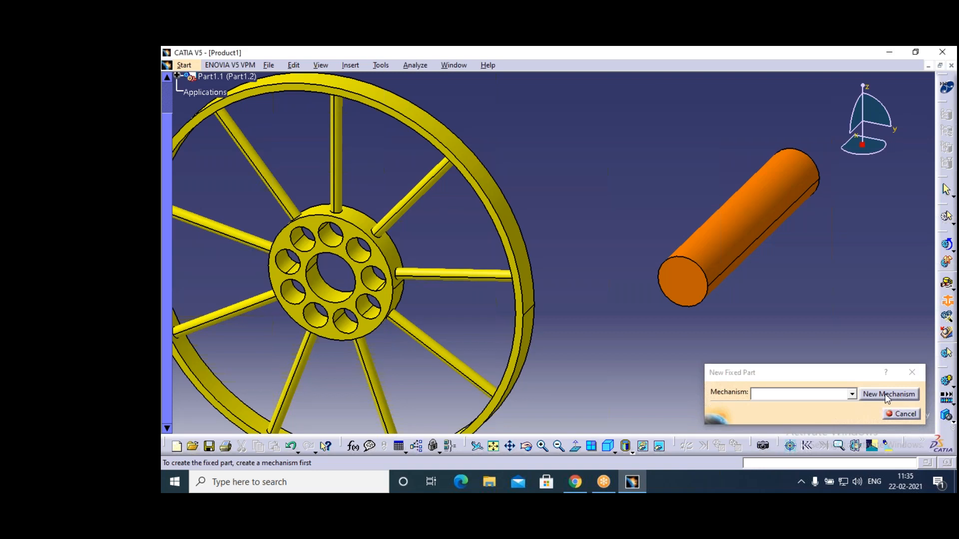
{"action": "left_click", "coordinate": [887, 395]}
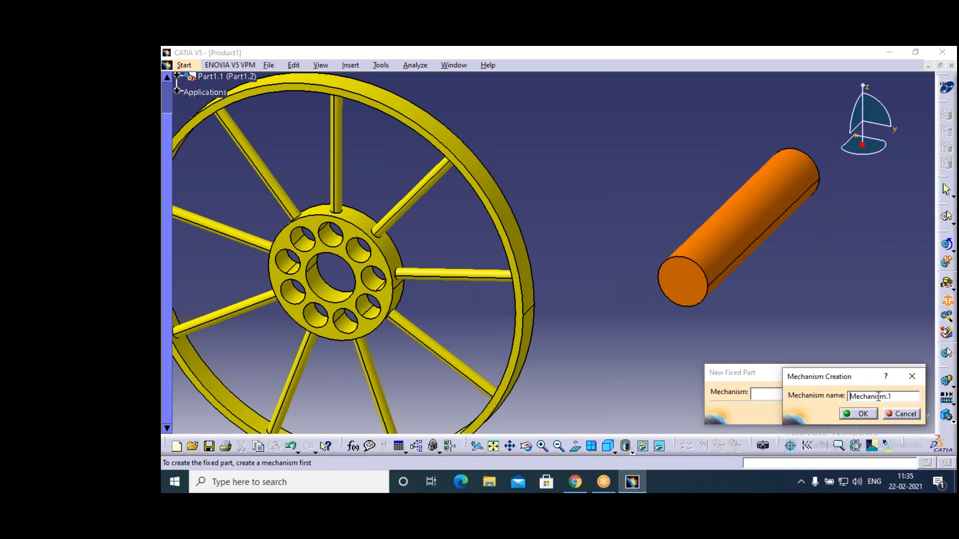
{"action": "left_click", "coordinate": [862, 418]}
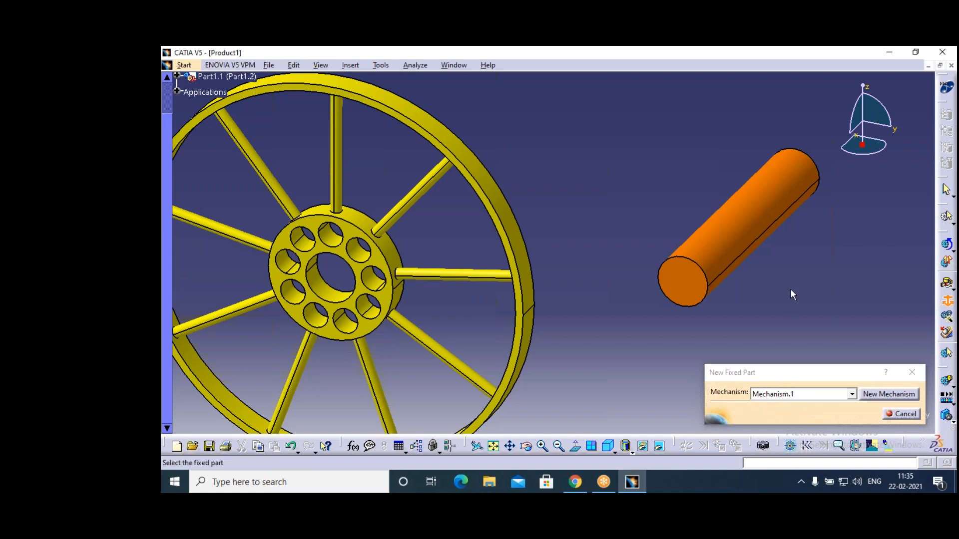
{"action": "left_click", "coordinate": [742, 224]}
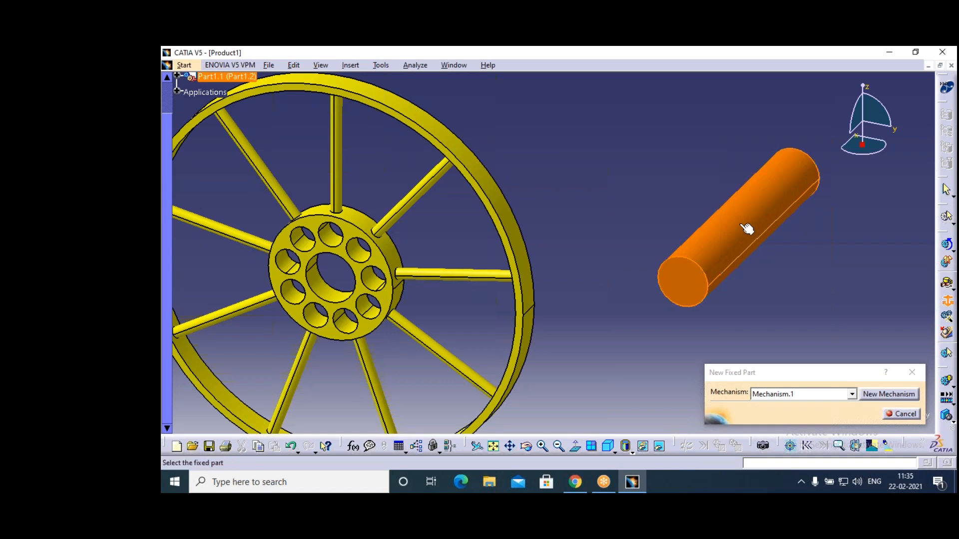
{"action": "left_click", "coordinate": [747, 228]}
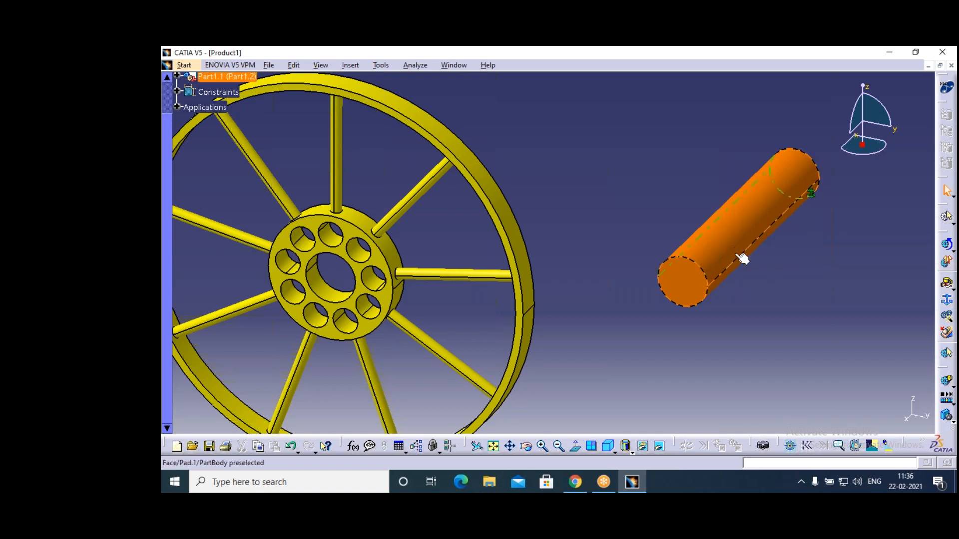
{"action": "left_click", "coordinate": [723, 263]}
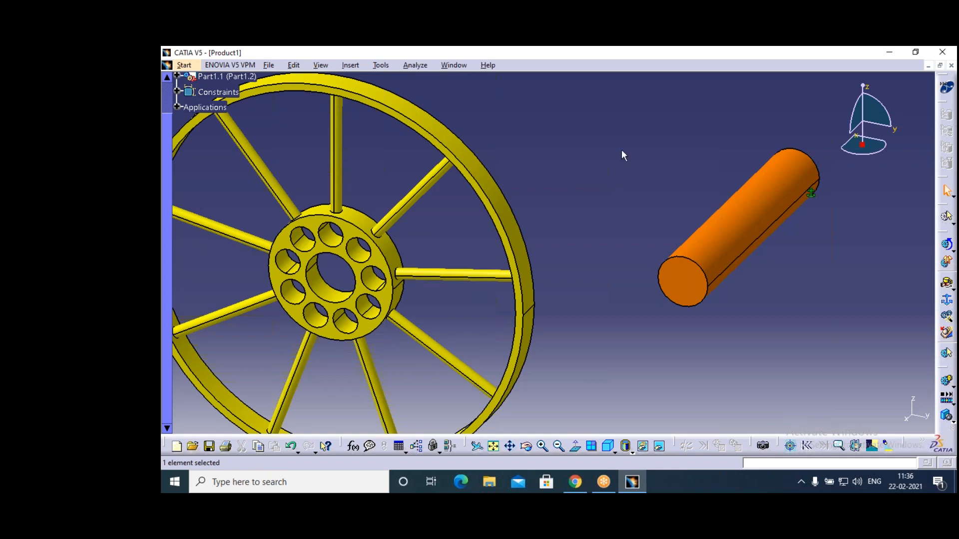
Set up a revolute joint using the shaft and hub bore axes as lines and the shaft end and hub front faces as planes.
{"action": "left_click", "coordinate": [351, 65]}
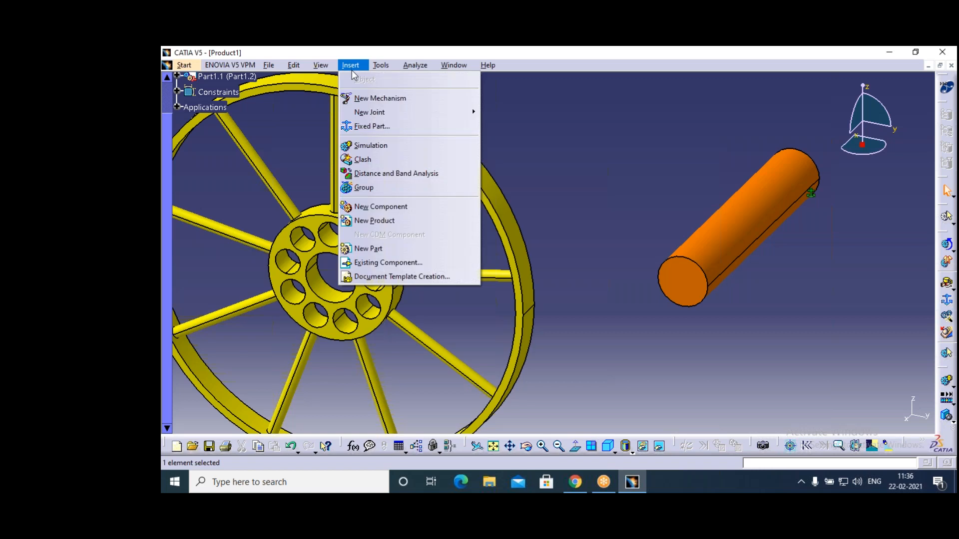
{"action": "mouse_move", "coordinate": [366, 116]}
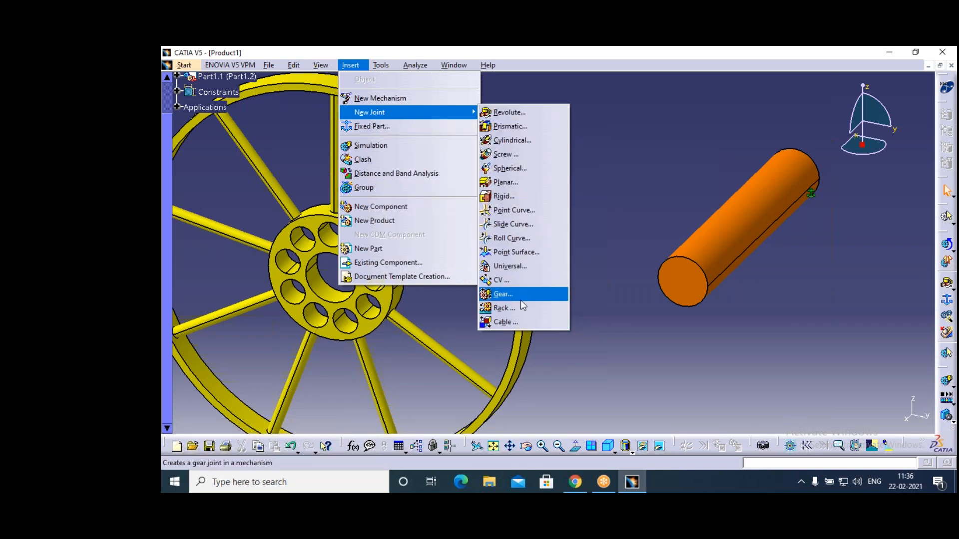
{"action": "left_click", "coordinate": [524, 113]}
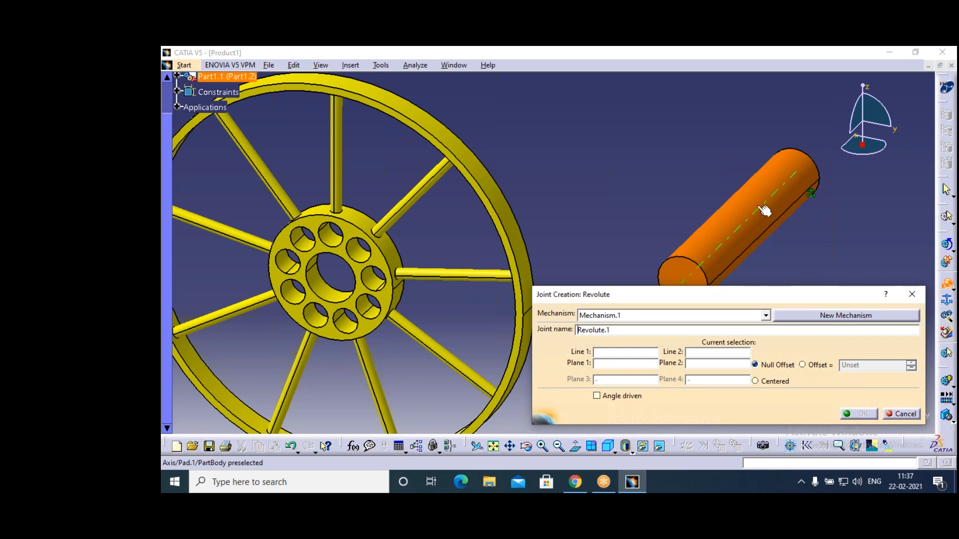
{"action": "left_click", "coordinate": [744, 232]}
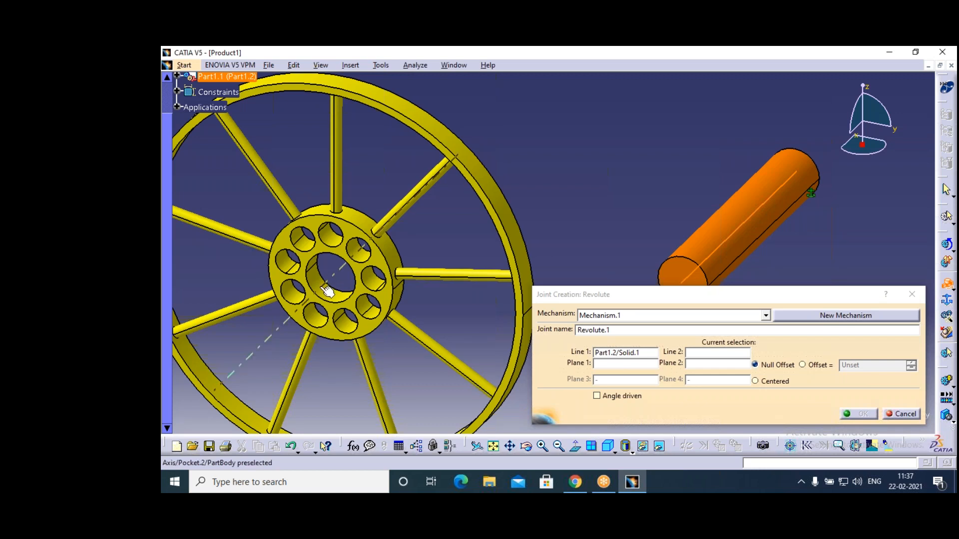
{"action": "left_click", "coordinate": [327, 291]}
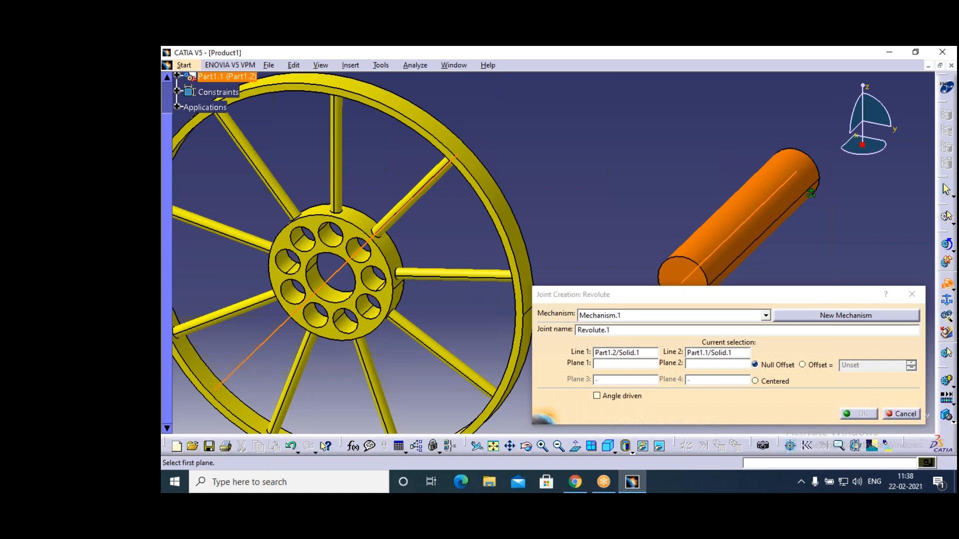
{"action": "left_click", "coordinate": [681, 273]}
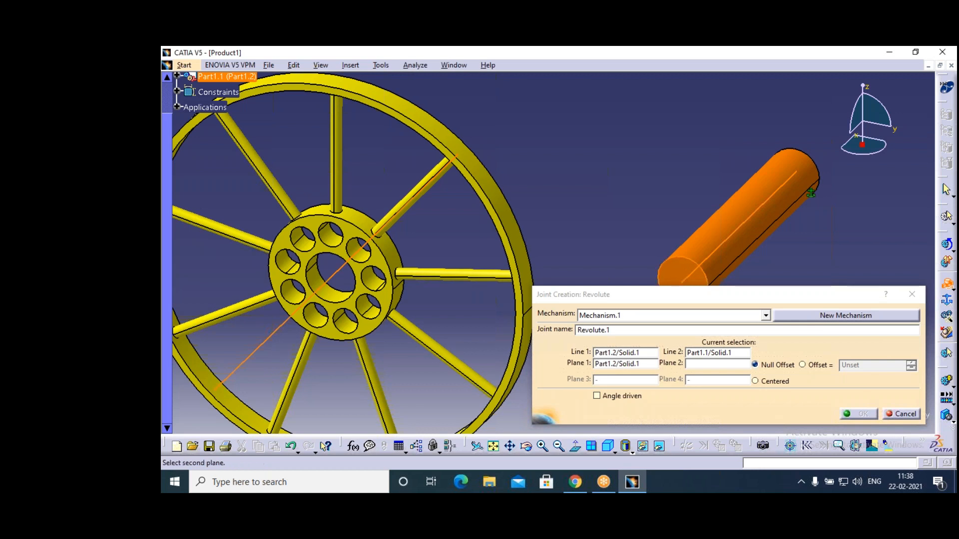
{"action": "left_click", "coordinate": [337, 313]}
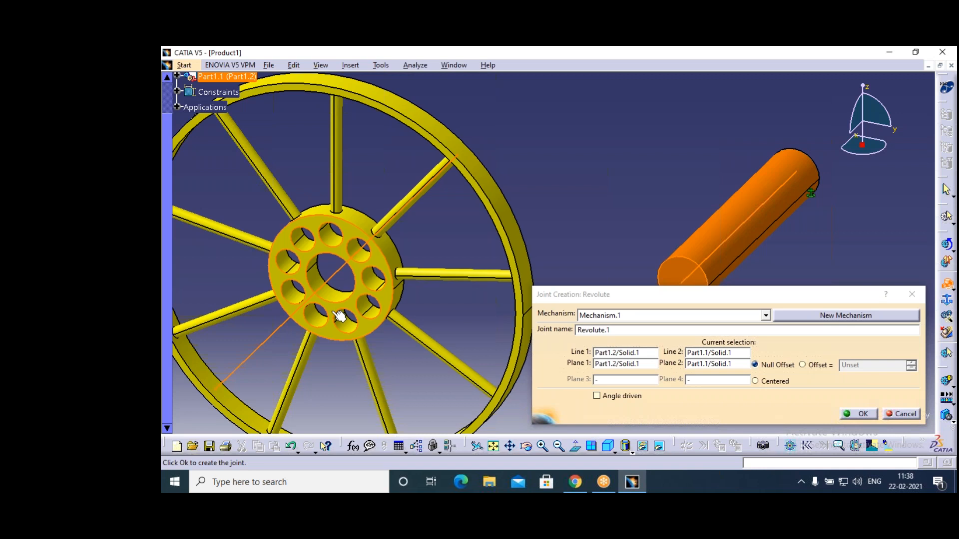
Make the revolute joint angle driven, create it with null offset and dismiss the information message.
{"action": "left_click", "coordinate": [597, 396]}
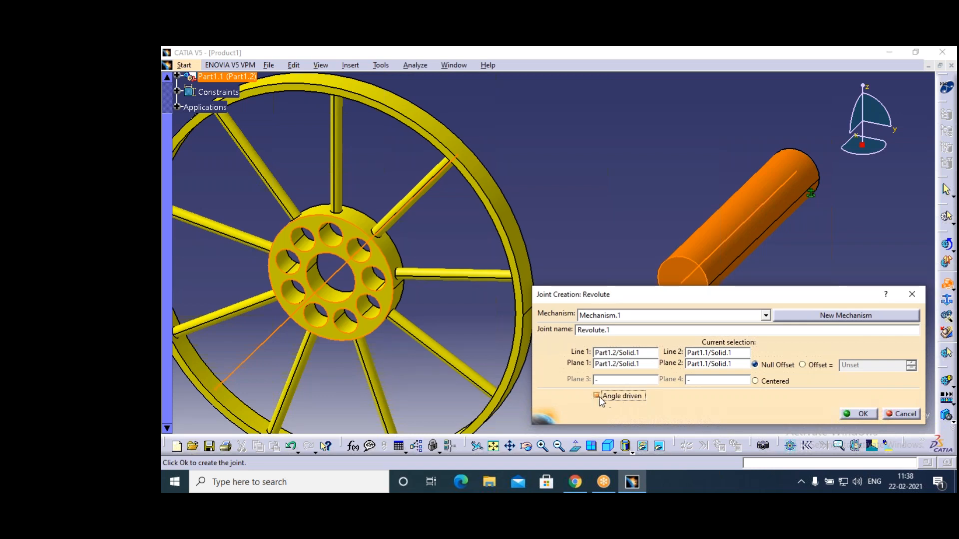
{"action": "left_click", "coordinate": [861, 415]}
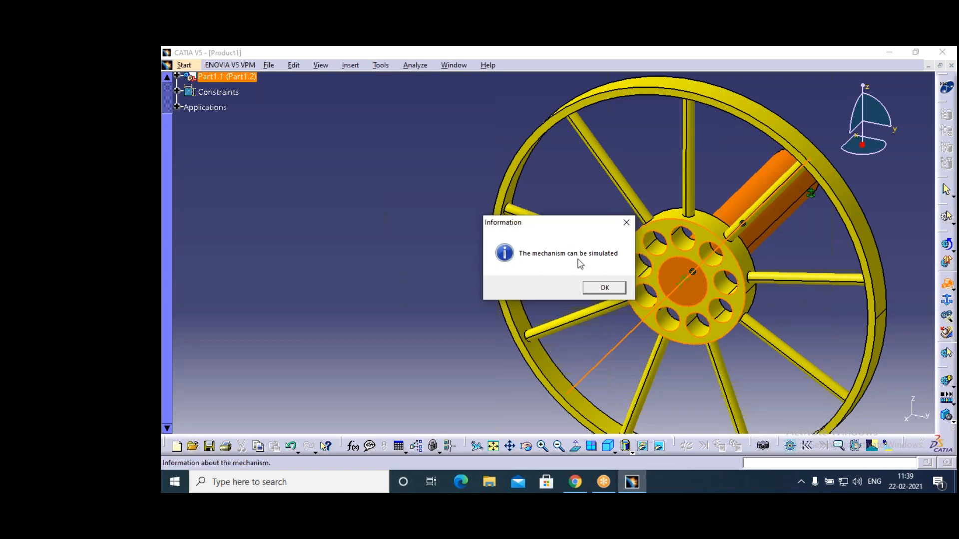
{"action": "left_click", "coordinate": [604, 290]}
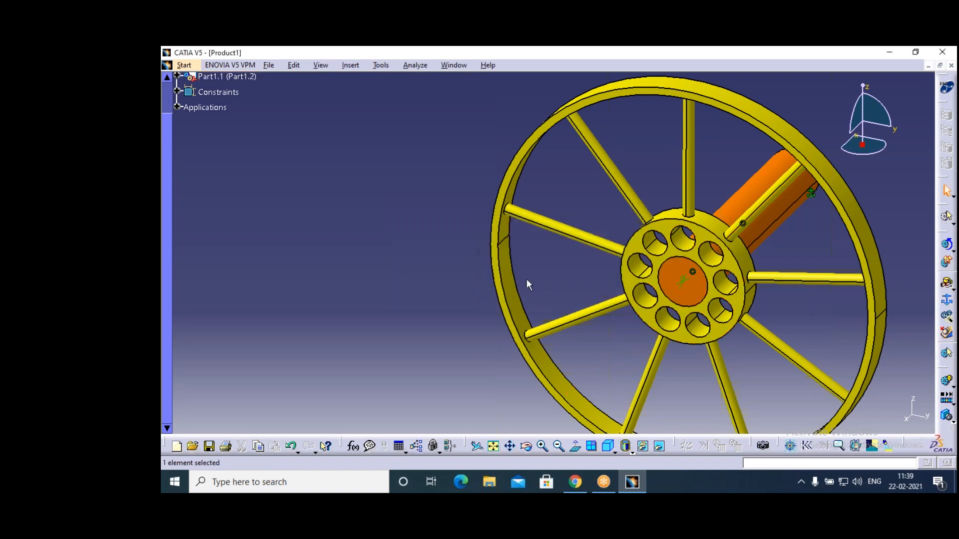
Examine the wheel assembled on the shaft, centred and enlarged in the view.
{"action": "scroll", "coordinate": [519, 319], "scroll_direction": "down", "scroll_amount": 1}
{"action": "left_click", "coordinate": [514, 445]}
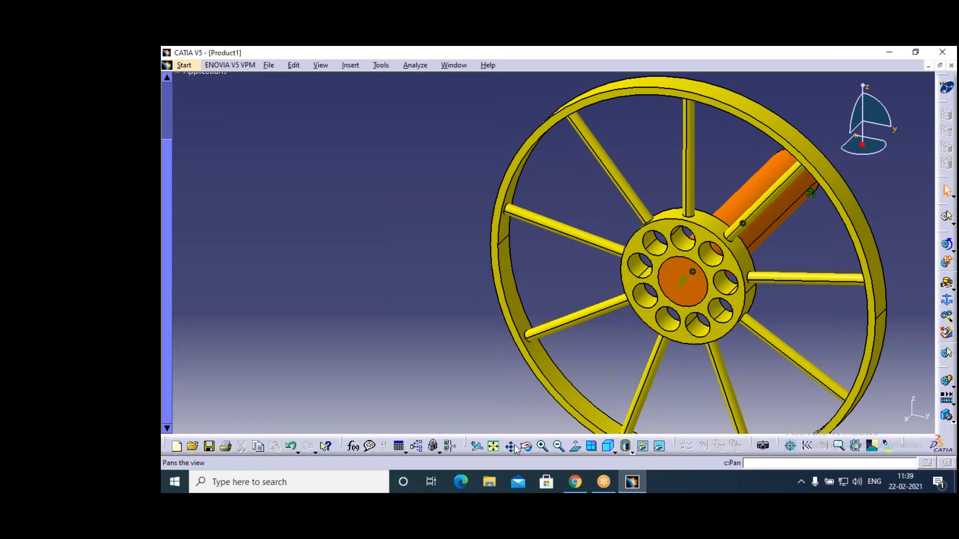
{"action": "left_click", "coordinate": [526, 447]}
{"action": "left_click", "coordinate": [559, 446]}
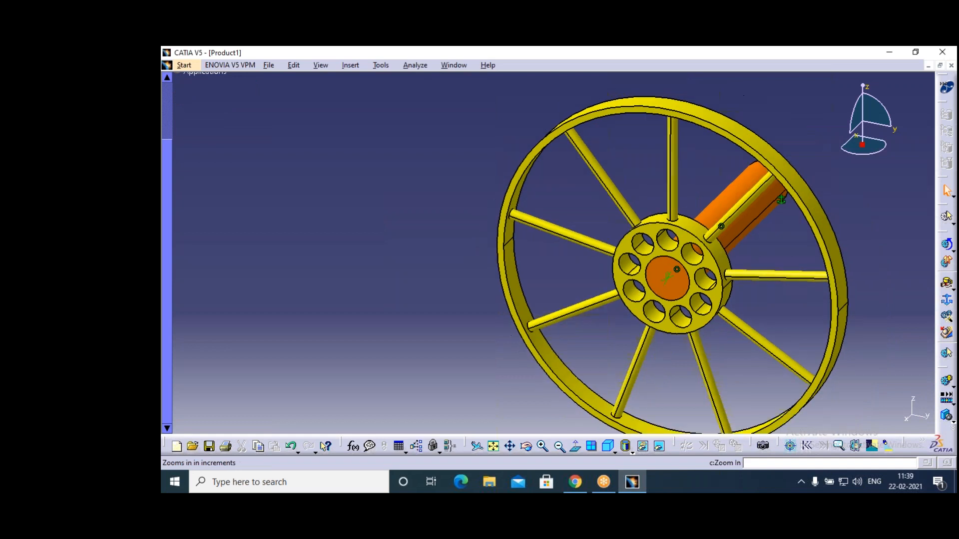
{"action": "left_click", "coordinate": [559, 446]}
{"action": "left_click", "coordinate": [509, 446]}
{"action": "left_click_drag", "start_coordinate": [507, 385], "coordinate": [418, 380]}
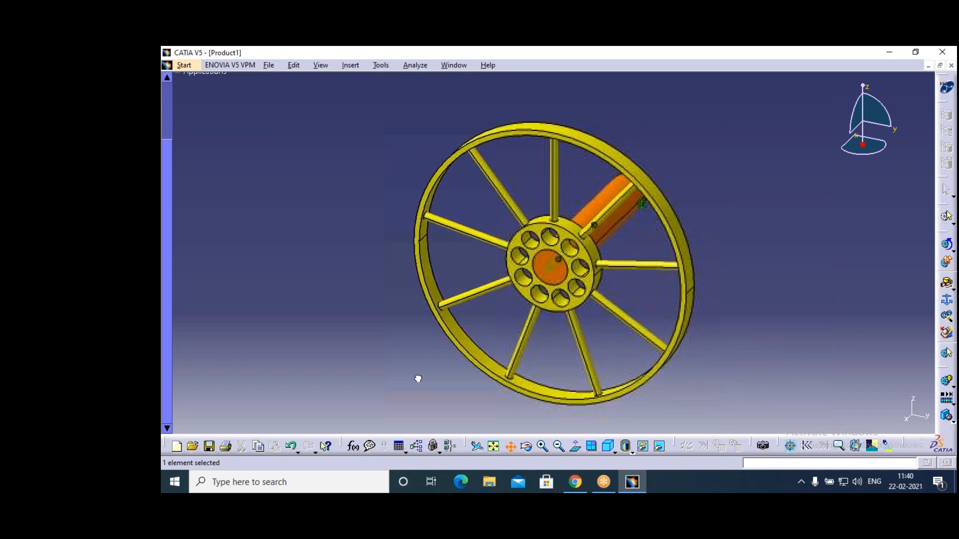
{"action": "left_click", "coordinate": [527, 447]}
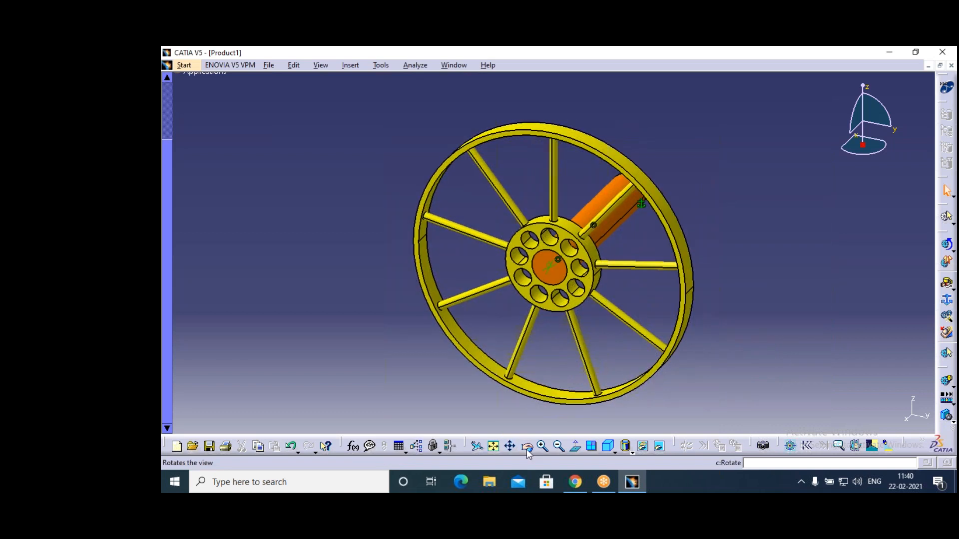
{"action": "left_click", "coordinate": [542, 446]}
{"action": "left_click", "coordinate": [543, 446]}
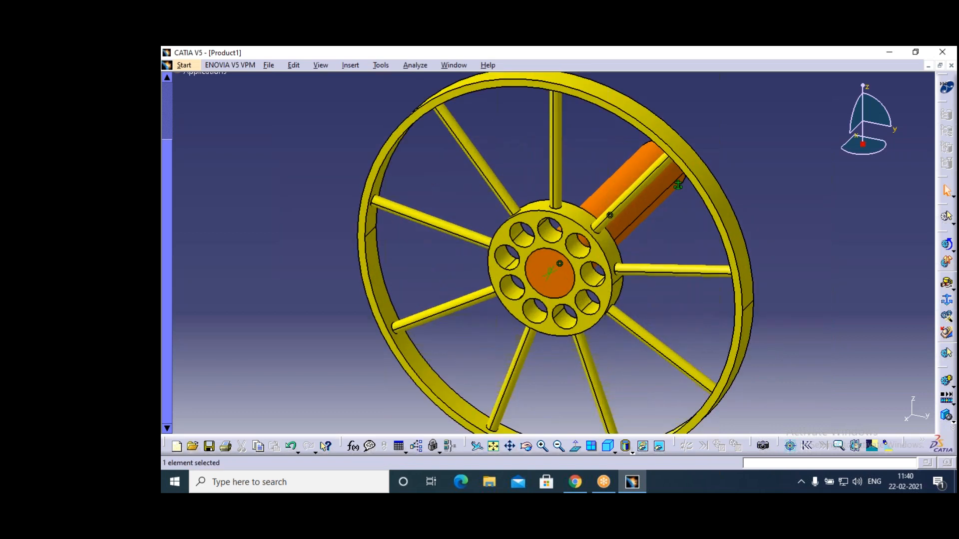
Open the kinematics simulation of Mechanism.1 with its extended simulation options shown and the whole wheel in view.
{"action": "left_click", "coordinate": [558, 446]}
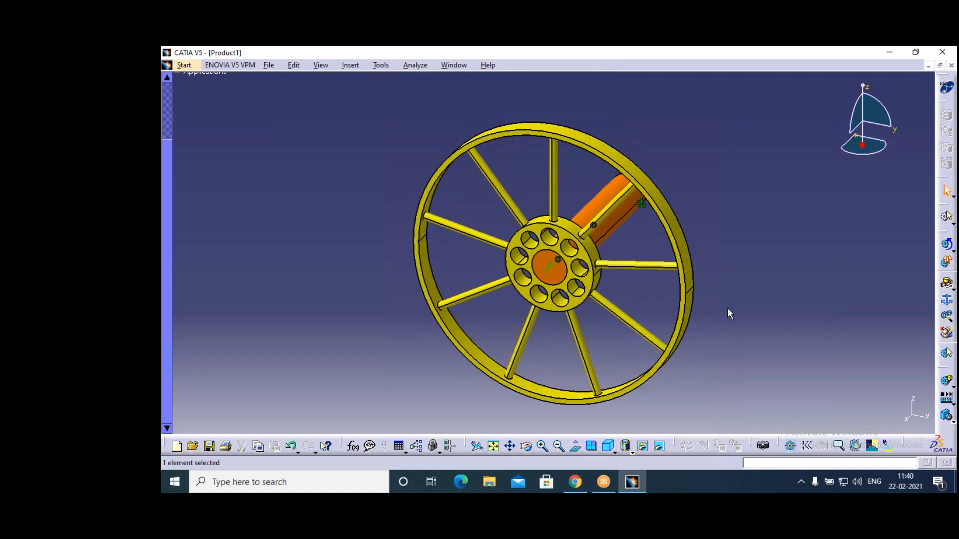
{"action": "left_click", "coordinate": [526, 446]}
{"action": "left_click_drag", "start_coordinate": [393, 305], "coordinate": [335, 304]}
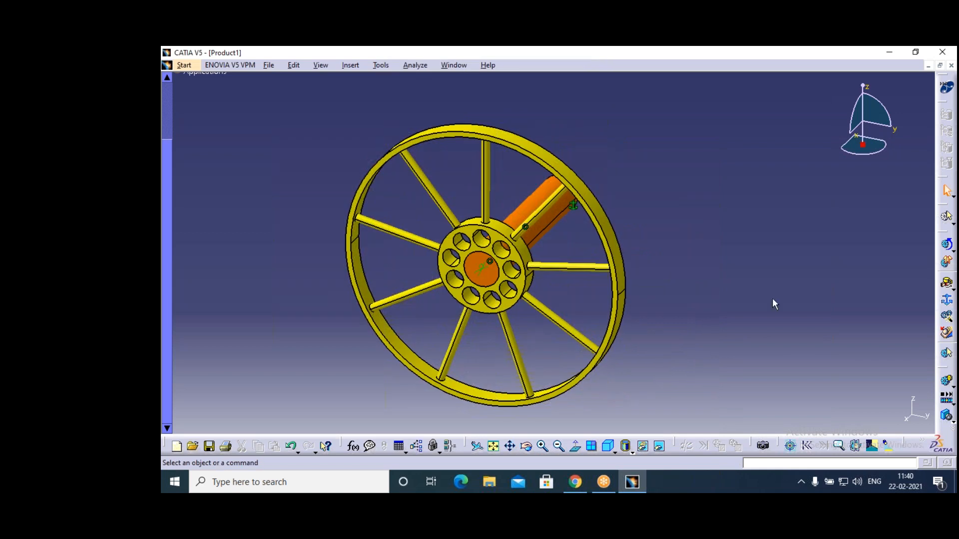
{"action": "left_click", "coordinate": [948, 246]}
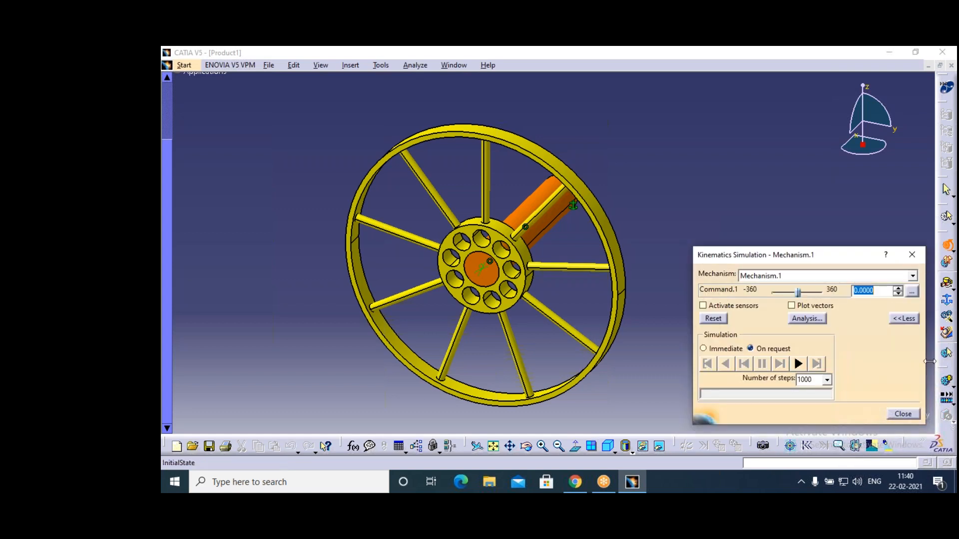
{"action": "left_click", "coordinate": [905, 318]}
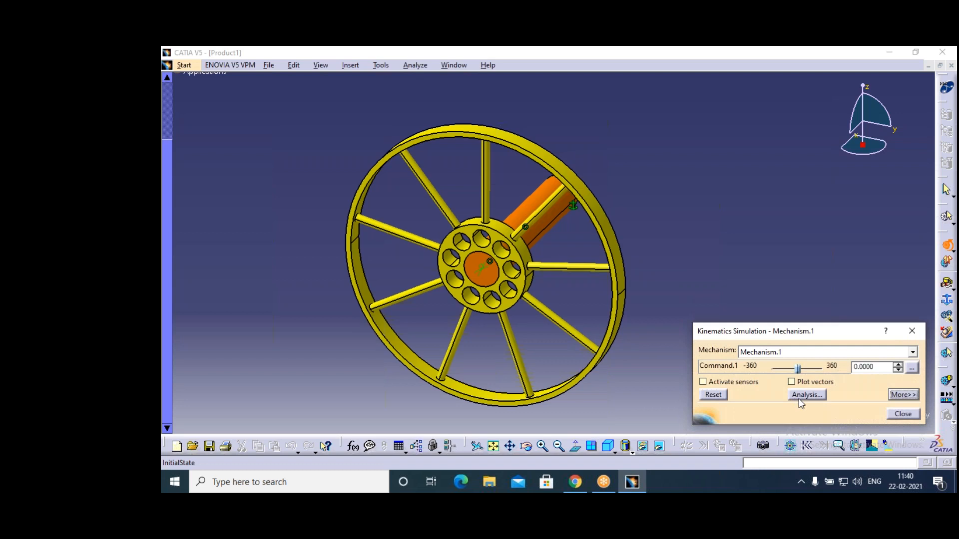
{"action": "left_click", "coordinate": [901, 395]}
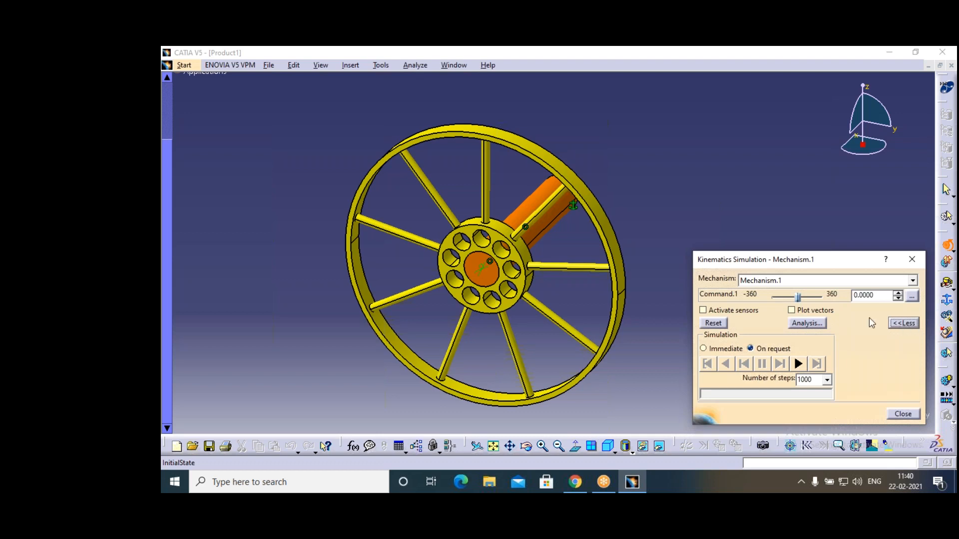
{"action": "left_click", "coordinate": [906, 325]}
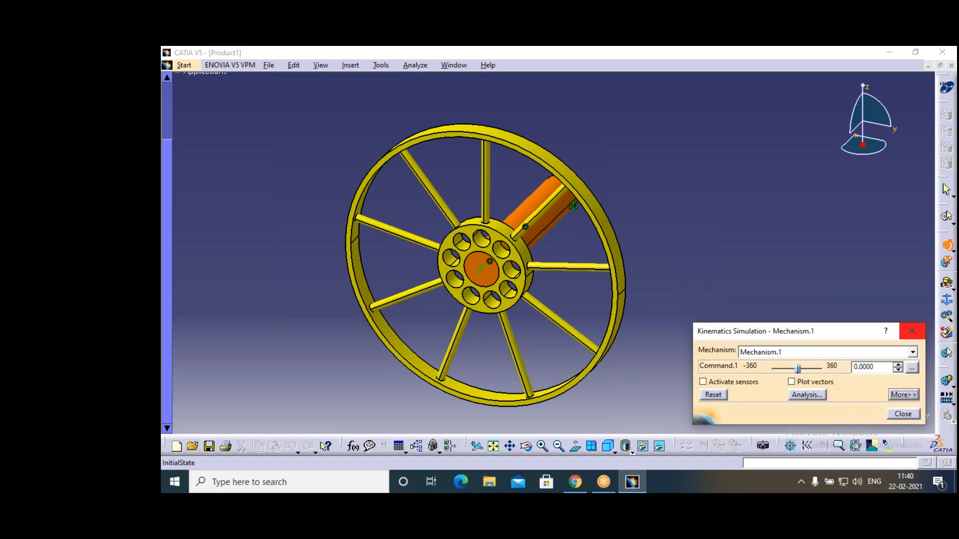
{"action": "left_click", "coordinate": [897, 395]}
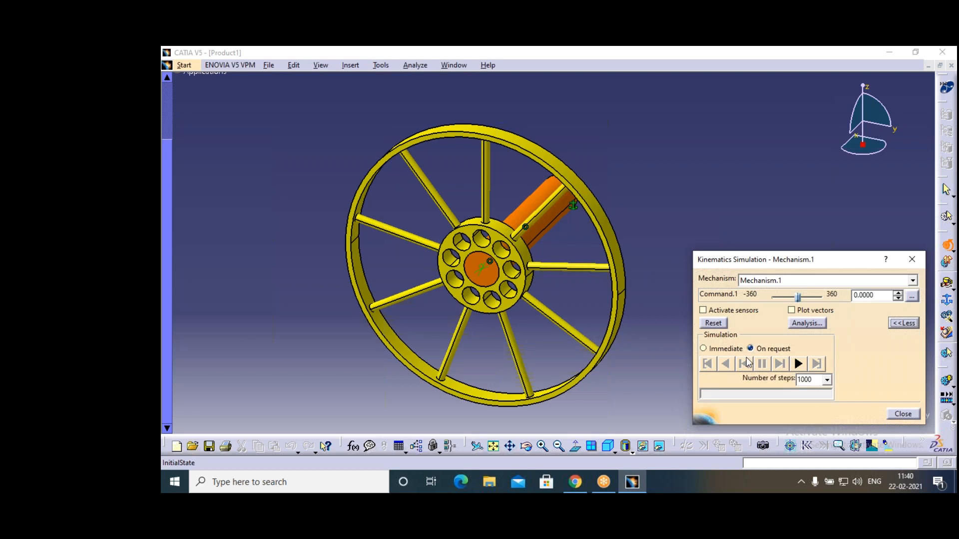
Simulate the wheel in Immediate mode, turning Command.1 up to 360 and back down to -360.
{"action": "left_click", "coordinate": [704, 349]}
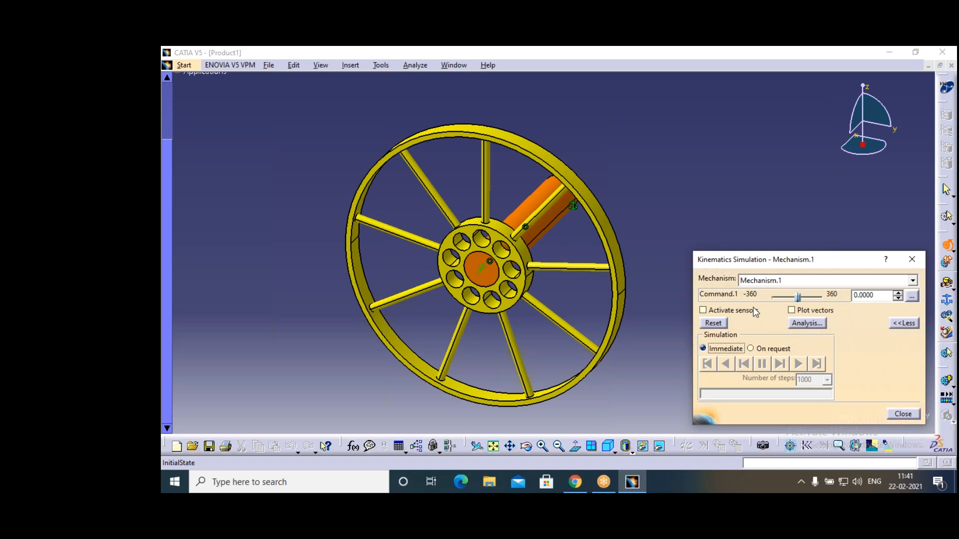
{"action": "left_click", "coordinate": [797, 298]}
{"action": "left_click_drag", "start_coordinate": [798, 297], "coordinate": [823, 299]}
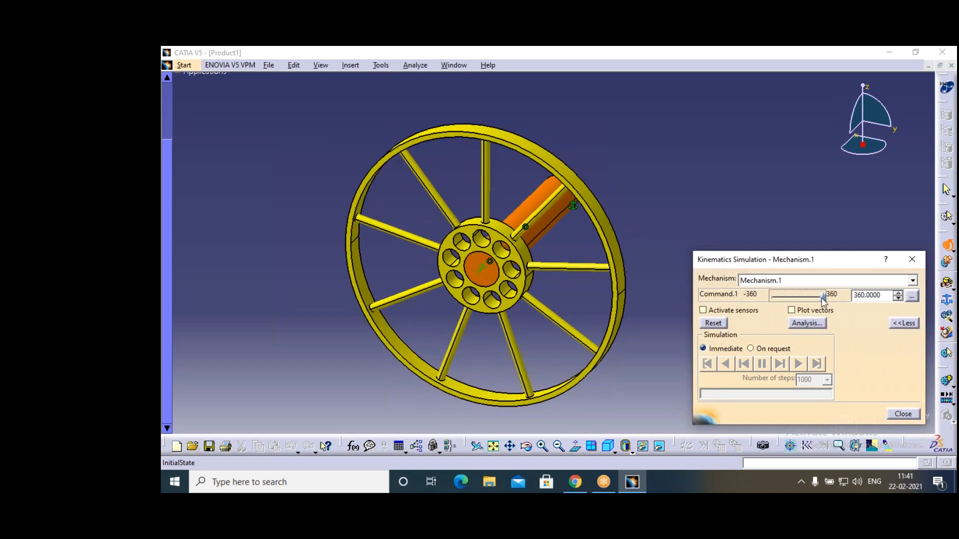
{"action": "left_click_drag", "start_coordinate": [823, 299], "coordinate": [773, 297]}
Switch the simulation to On request, dismiss the information message, and play the wheel's rotation with Command.1 at 360.
{"action": "left_click", "coordinate": [751, 349]}
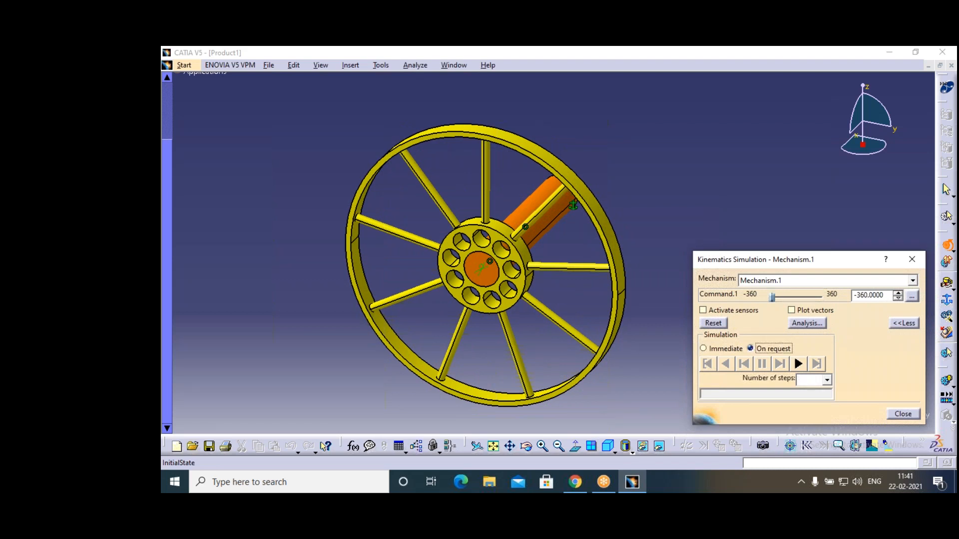
{"action": "left_click", "coordinate": [800, 368]}
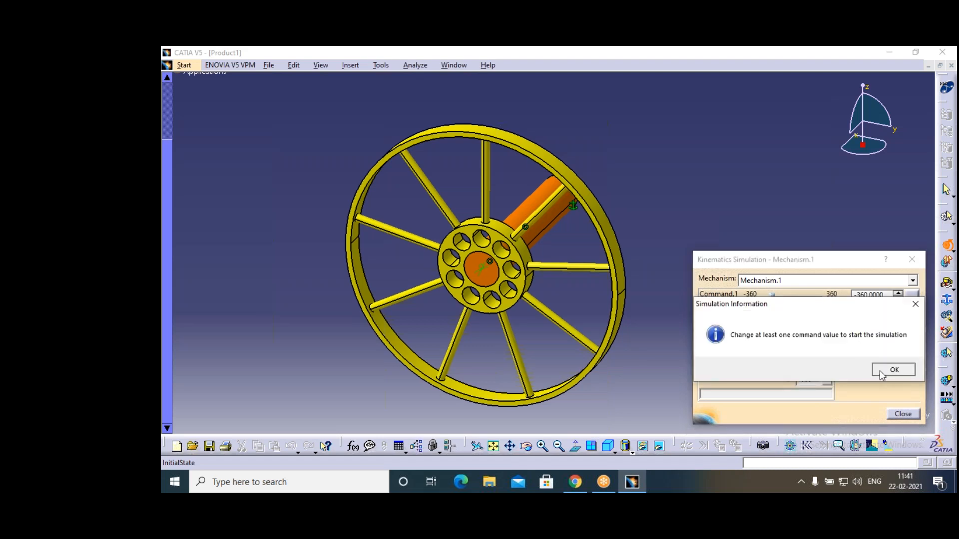
{"action": "left_click", "coordinate": [892, 369]}
{"action": "left_click_drag", "start_coordinate": [773, 296], "coordinate": [830, 302]}
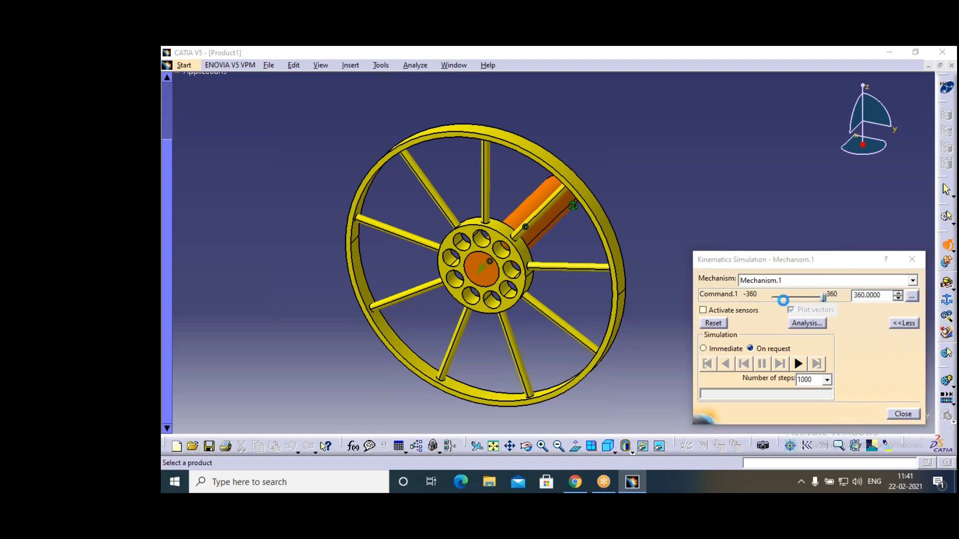
{"action": "left_click", "coordinate": [829, 309]}
{"action": "key", "text": "Escape"}
{"action": "left_click", "coordinate": [797, 364]}
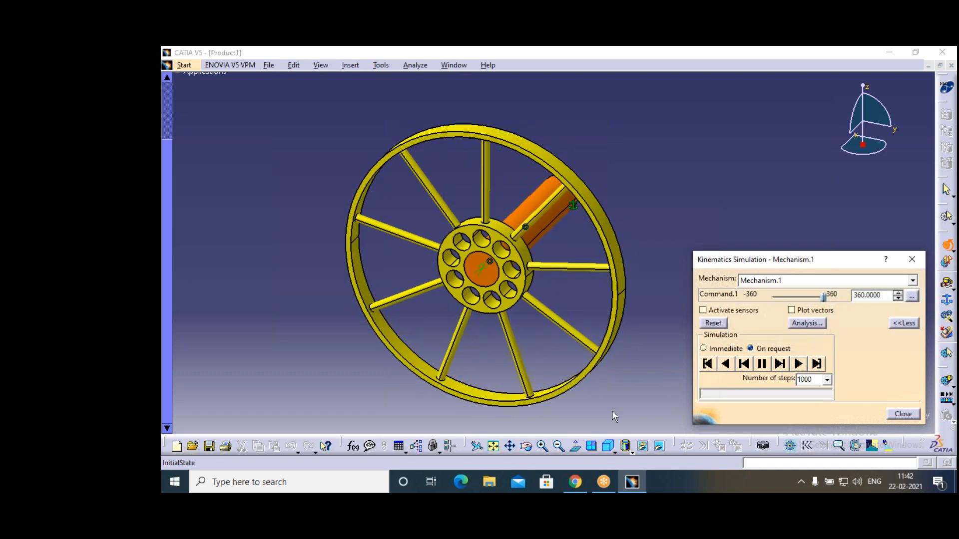
{"action": "left_click", "coordinate": [593, 68]}
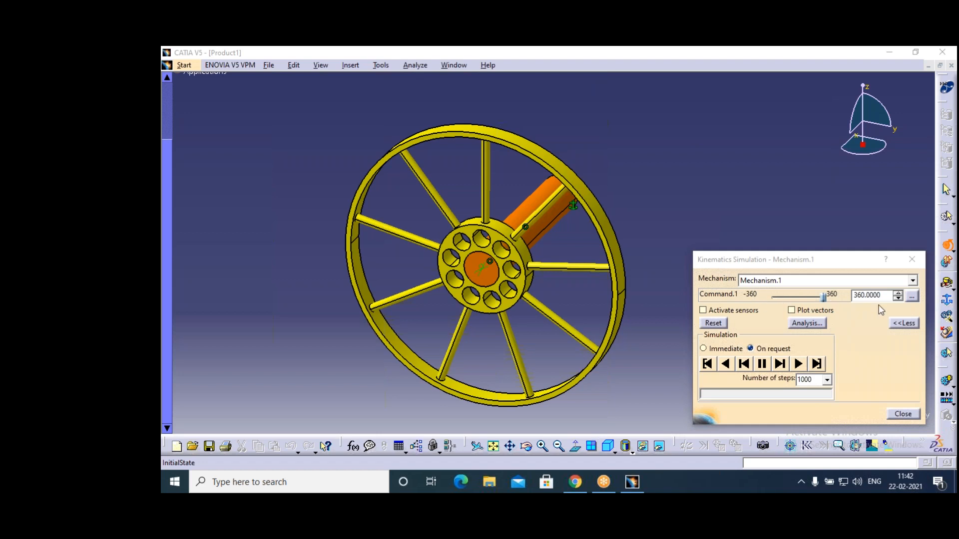
Set the slider limits of Command.1 to a lowest value of -36000 and a highest value of 36000.
{"action": "left_click", "coordinate": [912, 299]}
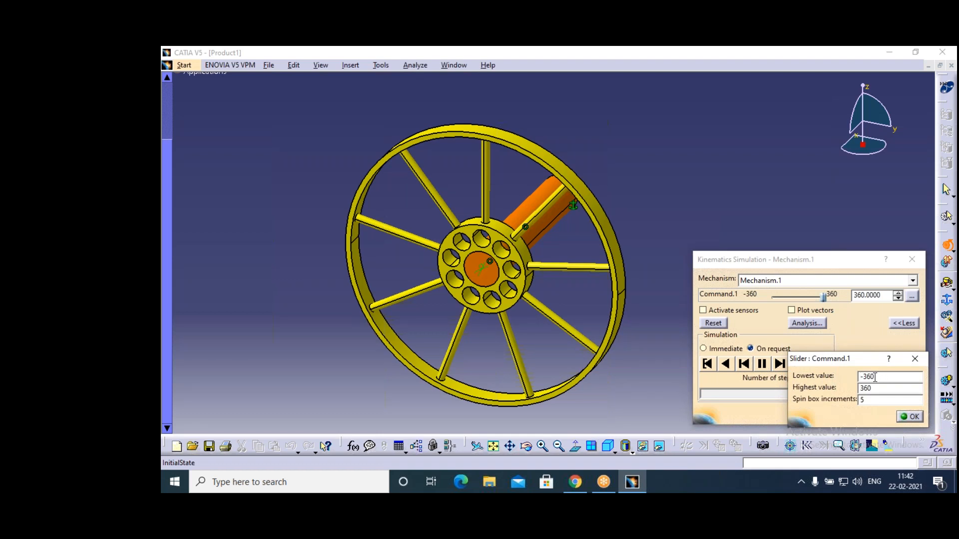
{"action": "type", "text": "00"}
{"action": "key", "text": "Tab"}
{"action": "type", "text": "00"}
{"action": "left_click", "coordinate": [910, 417]}
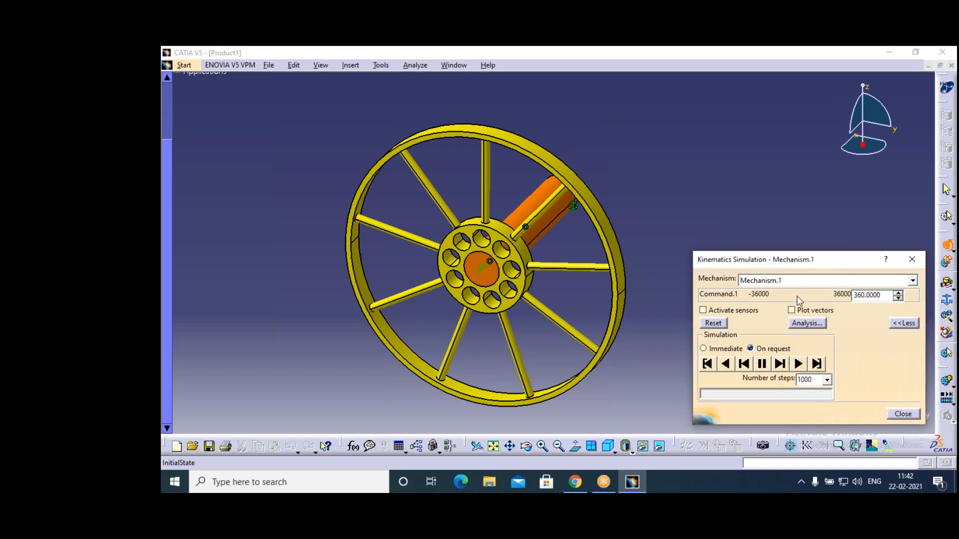
Play the wheel's rotation towards the lowest limit of Command.1 and pause it partway.
{"action": "left_click", "coordinate": [775, 296]}
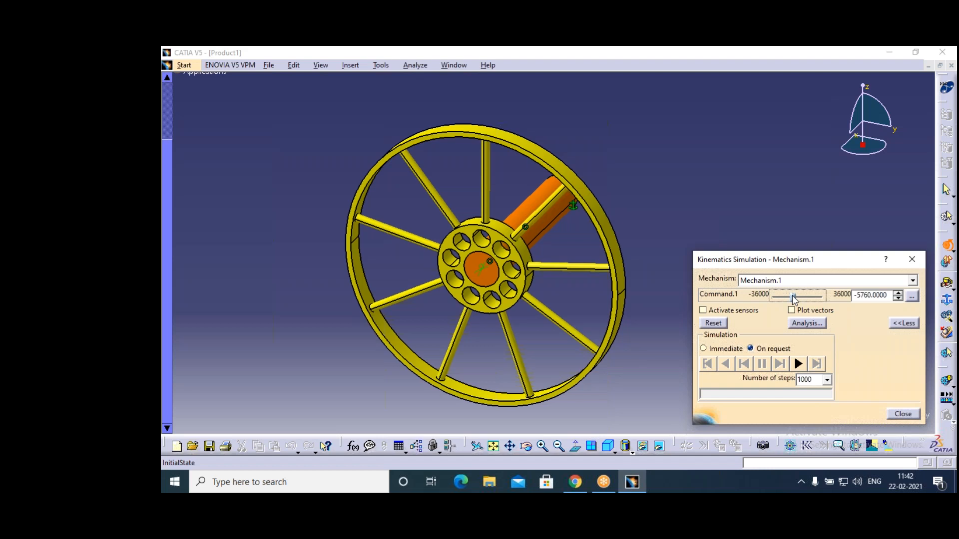
{"action": "left_click_drag", "start_coordinate": [775, 296], "coordinate": [771, 296]}
{"action": "left_click", "coordinate": [799, 364]}
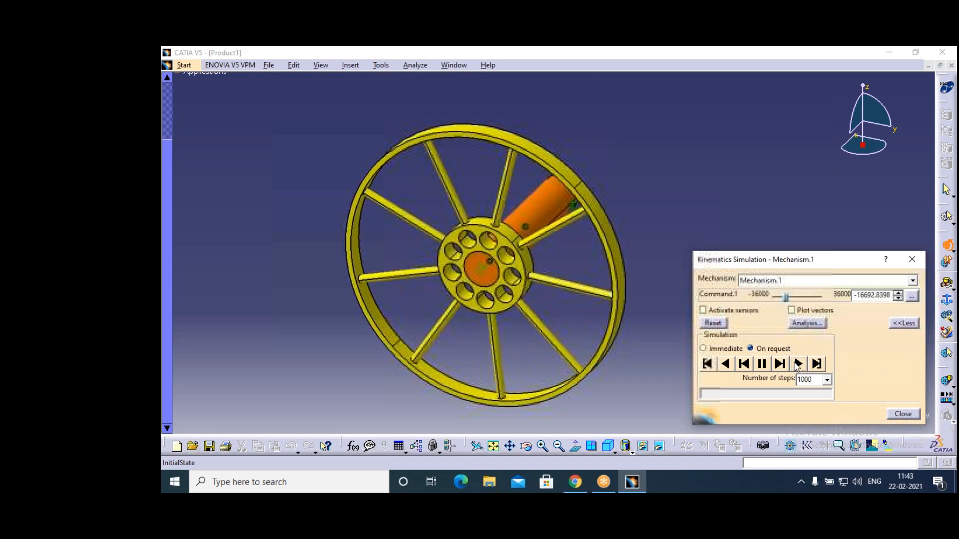
{"action": "left_click", "coordinate": [762, 364]}
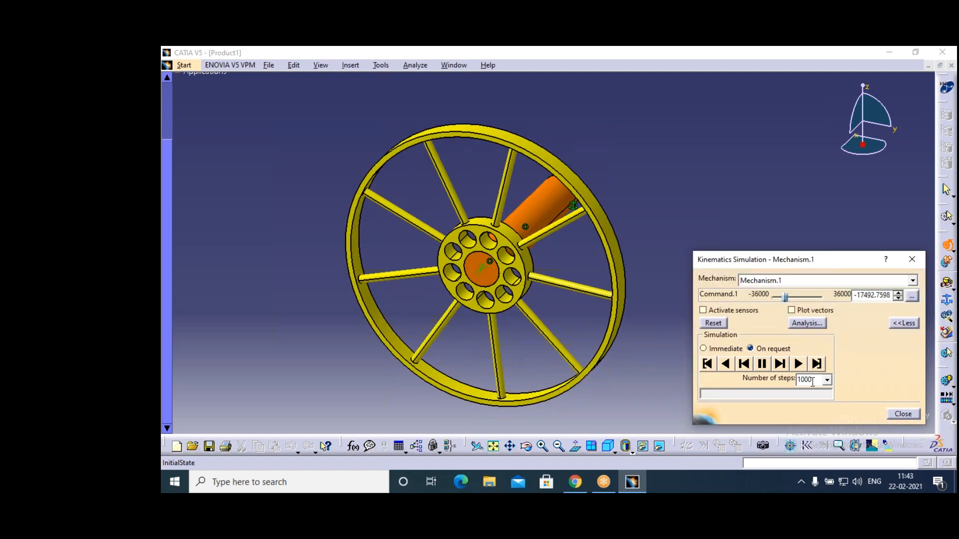
Set the number of simulation steps to 500 and play the wheel's rotation with Command.1 at -18000.
{"action": "type", "text": "500"}
{"action": "left_click", "coordinate": [785, 298]}
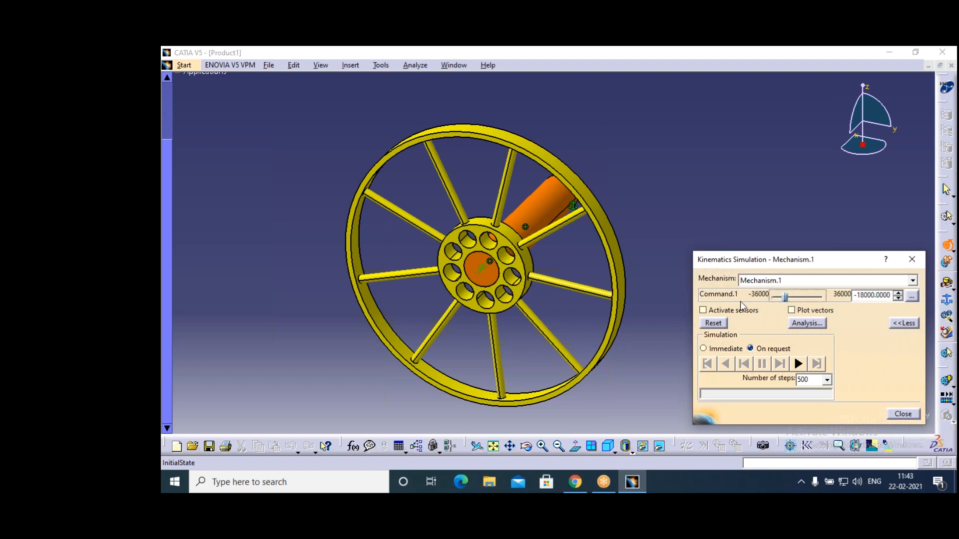
{"action": "left_click", "coordinate": [801, 363]}
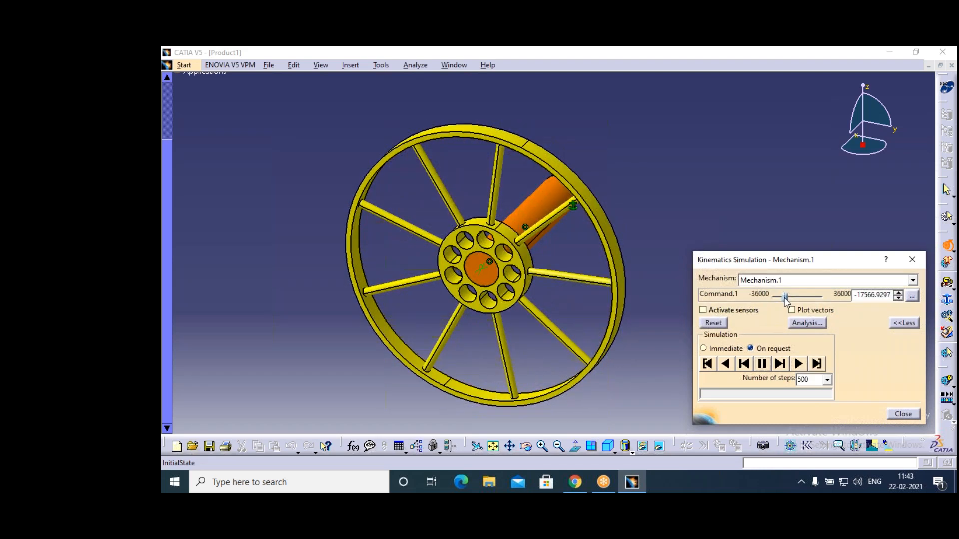
Play the wheel's rotation with Command.1 at 36000, and again with it at -36000.
{"action": "left_click_drag", "start_coordinate": [786, 297], "coordinate": [823, 296]}
{"action": "left_click", "coordinate": [798, 363]}
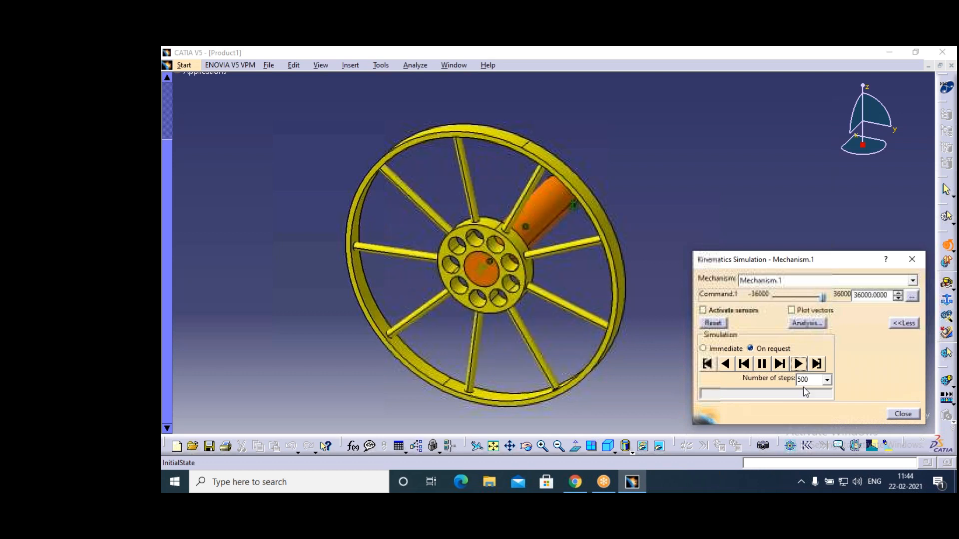
{"action": "left_click", "coordinate": [823, 297]}
{"action": "left_click_drag", "start_coordinate": [824, 299], "coordinate": [774, 302]}
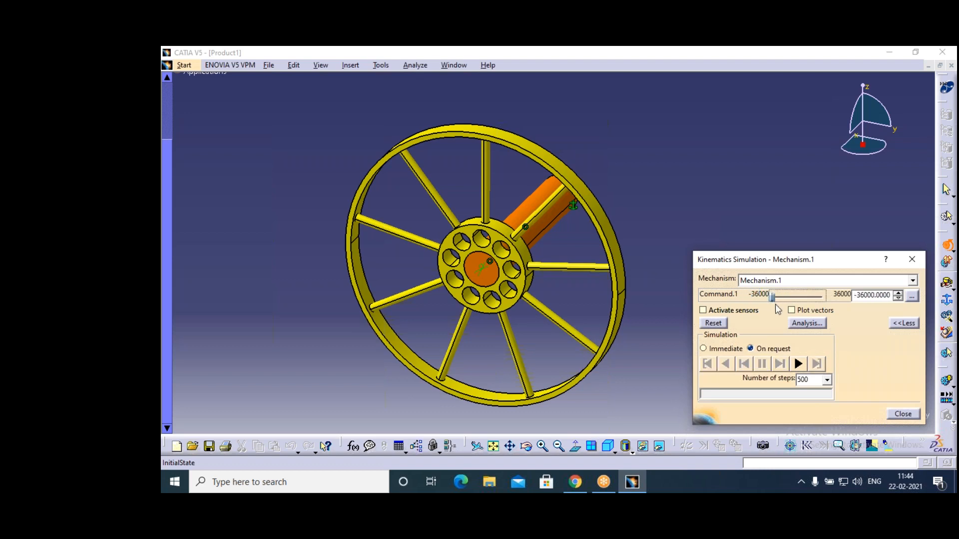
{"action": "left_click", "coordinate": [798, 364]}
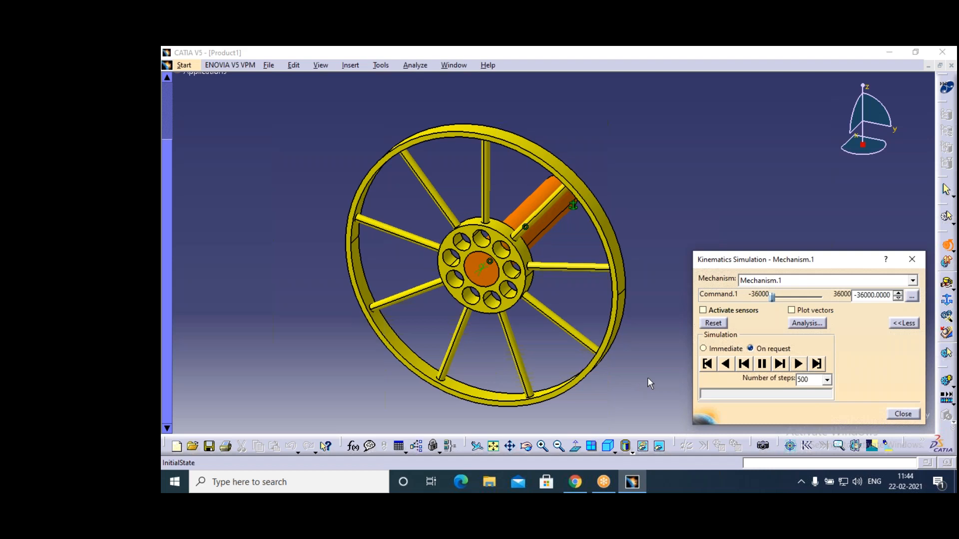
Set the number of steps to 5000, briefly play the rotation in reverse, and simulate the wheel with Command.1 at 36000.
{"action": "double_click", "coordinate": [810, 382]}
{"action": "left_click", "coordinate": [810, 379]}
{"action": "type", "text": "0"}
{"action": "left_click", "coordinate": [727, 366]}
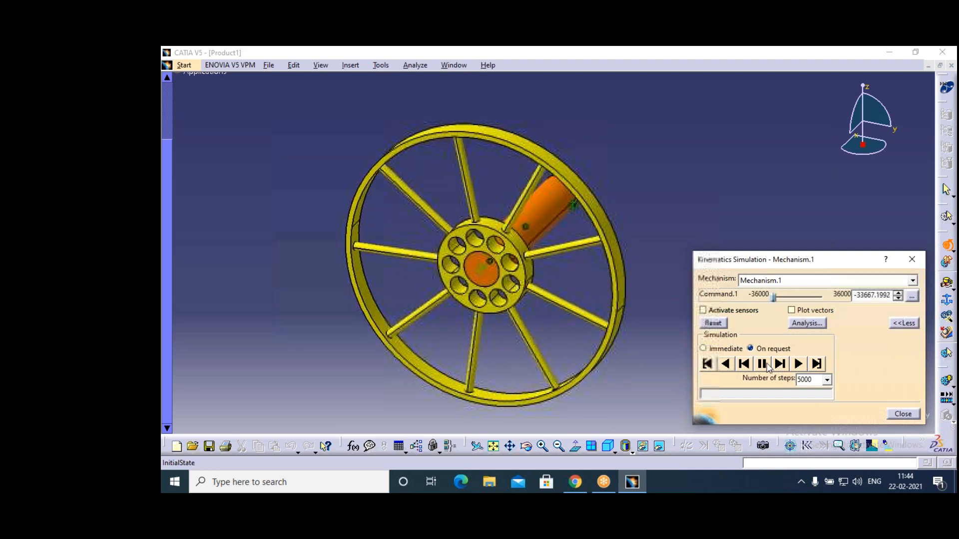
{"action": "left_click", "coordinate": [762, 364]}
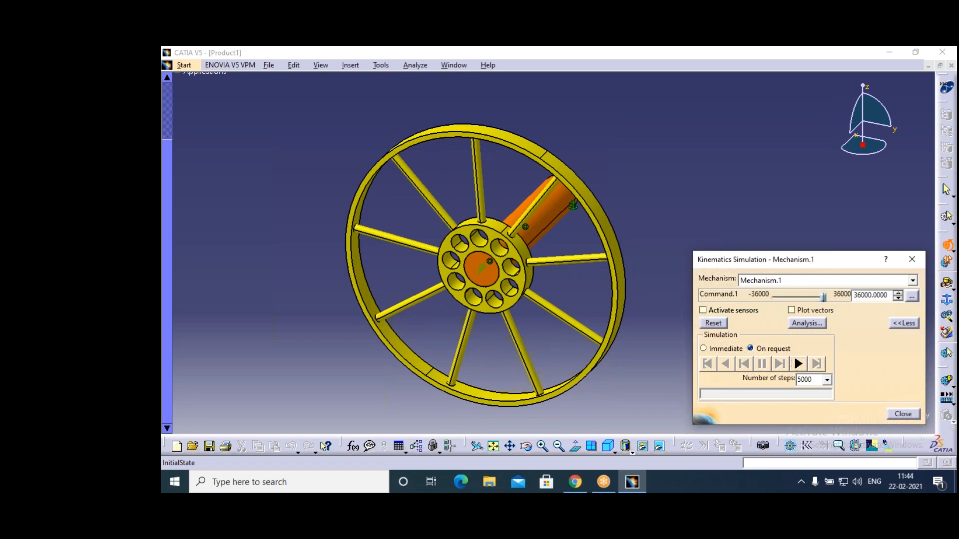
{"action": "left_click", "coordinate": [798, 364]}
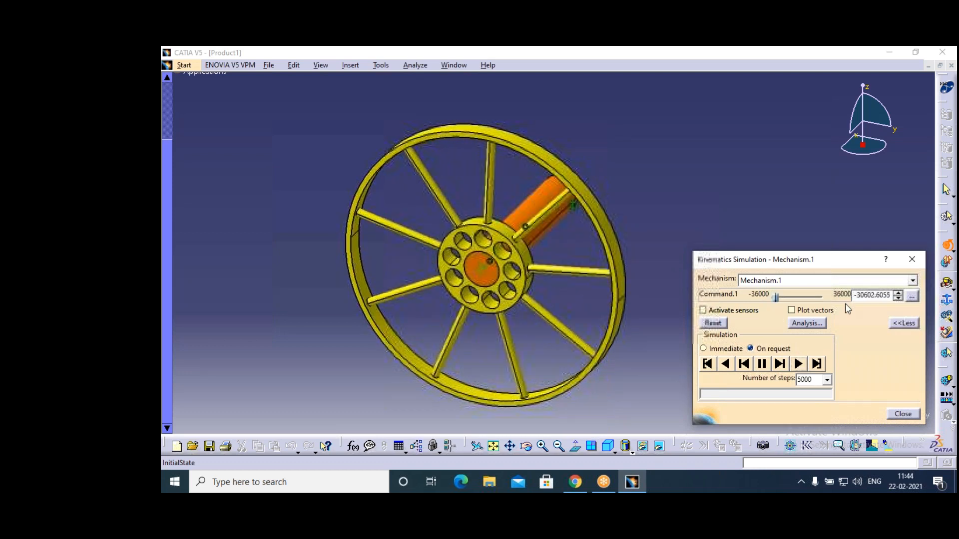
Review the slider limits of Command.1, accept them as they are, and close the kinematics simulation.
{"action": "left_click", "coordinate": [915, 296]}
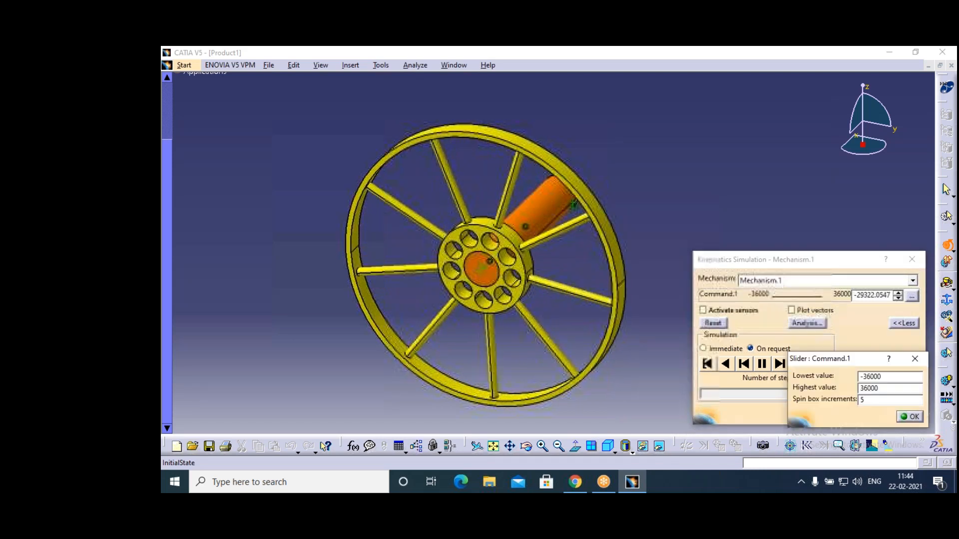
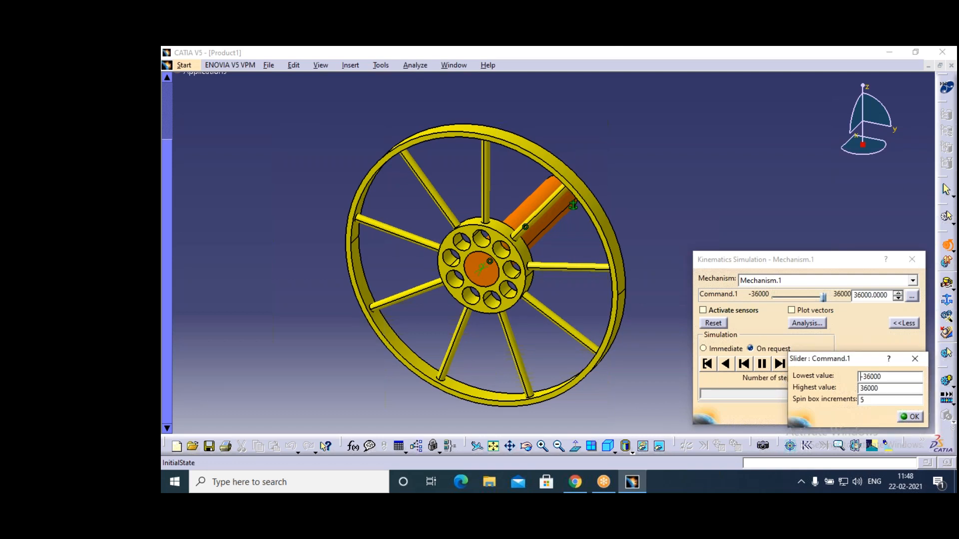
{"action": "left_click", "coordinate": [912, 417]}
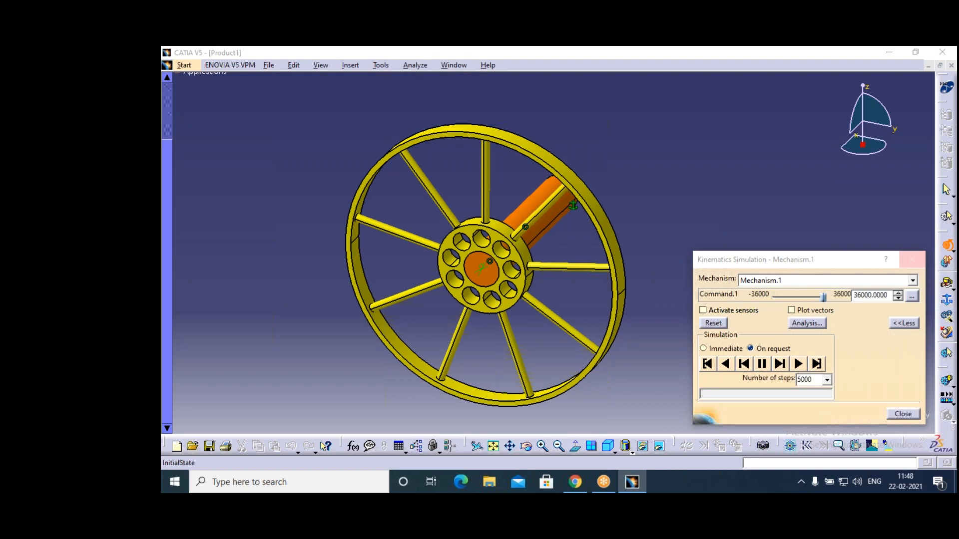
{"action": "left_click", "coordinate": [912, 259]}
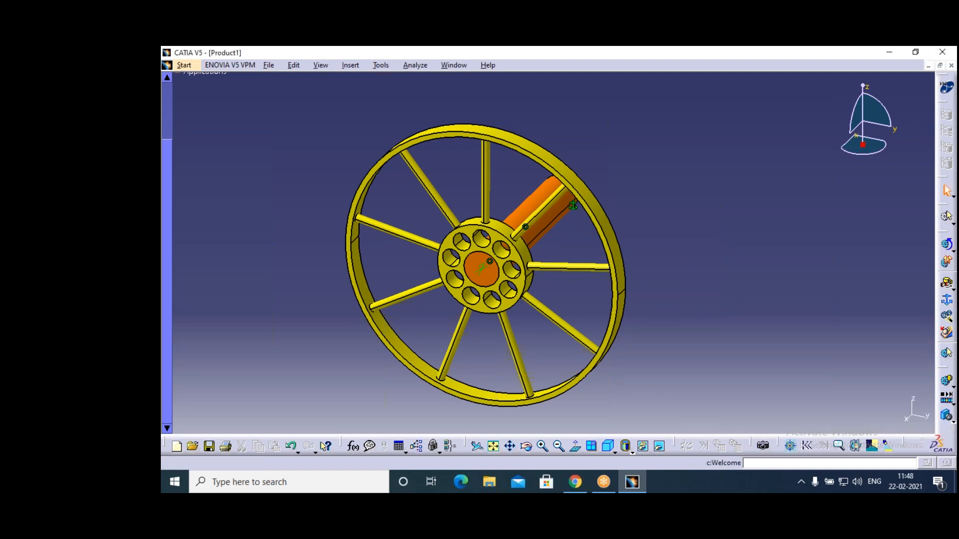
Close the wheel and shaft product and create a new part in the Part Design workbench with the default name.
{"action": "left_click", "coordinate": [951, 65]}
{"action": "left_click", "coordinate": [594, 288]}
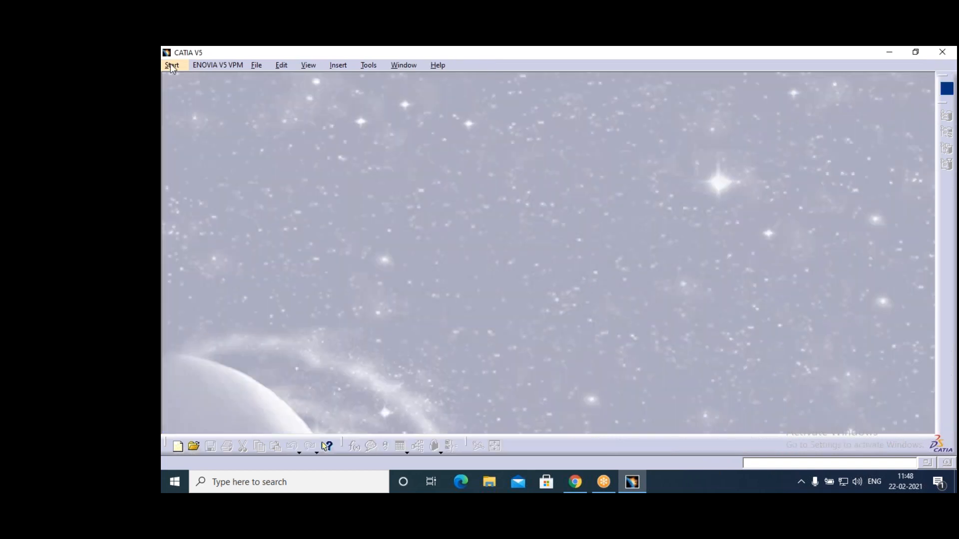
{"action": "left_click", "coordinate": [172, 67]}
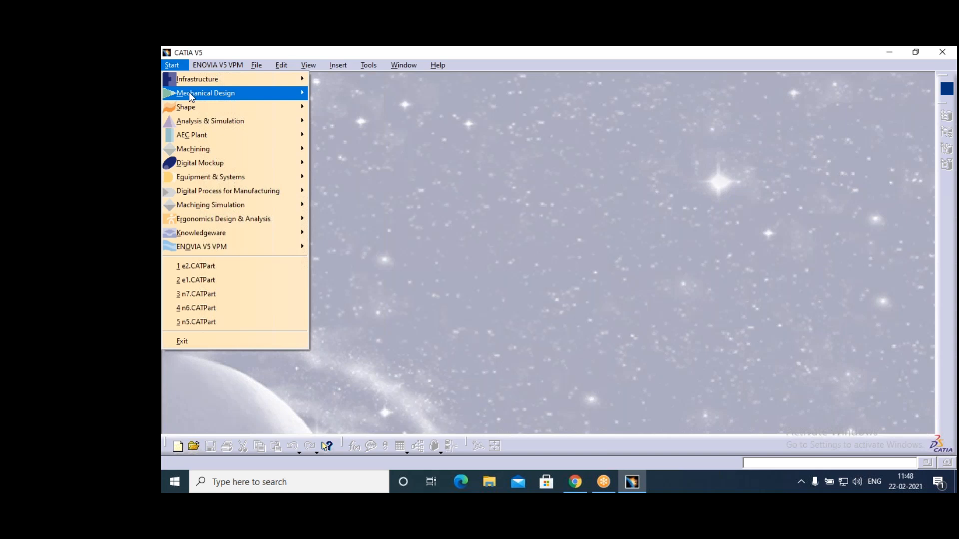
{"action": "mouse_move", "coordinate": [192, 98]}
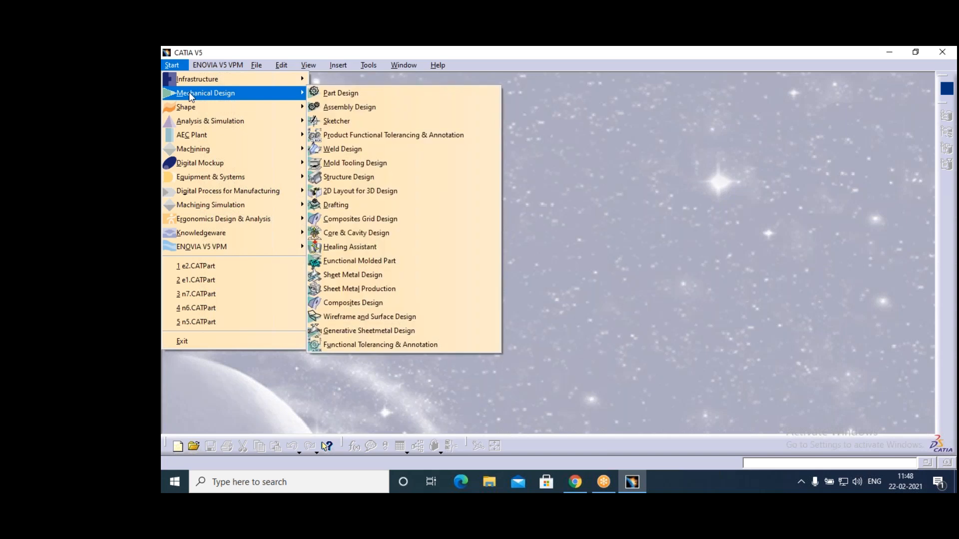
{"action": "left_click", "coordinate": [341, 93]}
{"action": "left_click", "coordinate": [867, 417]}
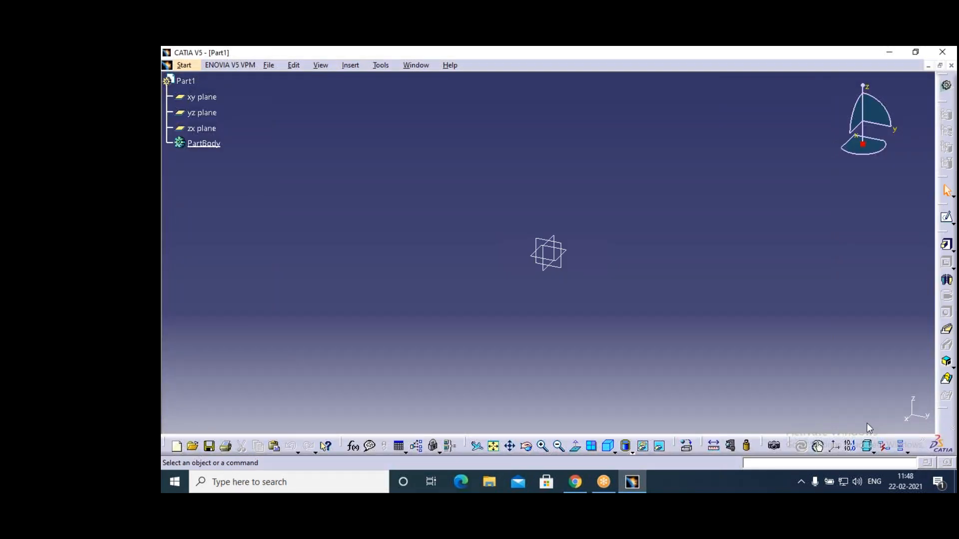
On the yz plane, sketch a circle with a radius of about 53 mm centred on the origin.
{"action": "left_click", "coordinate": [215, 113]}
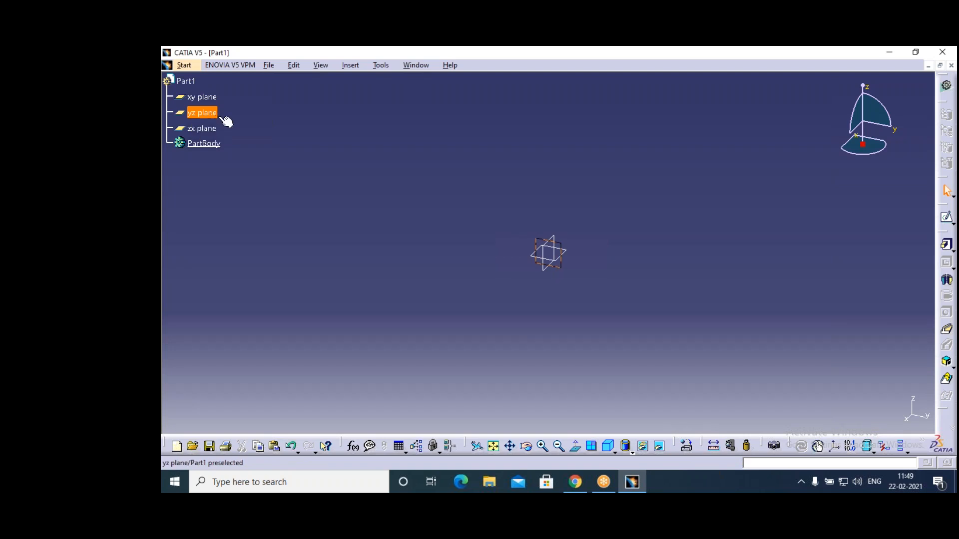
{"action": "left_click", "coordinate": [947, 218]}
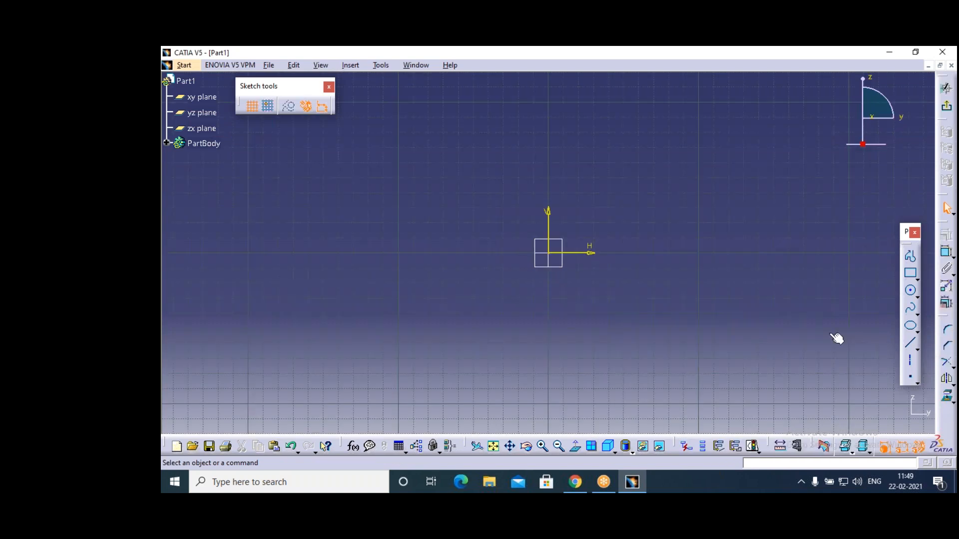
{"action": "left_click", "coordinate": [909, 374]}
{"action": "left_click", "coordinate": [911, 295]}
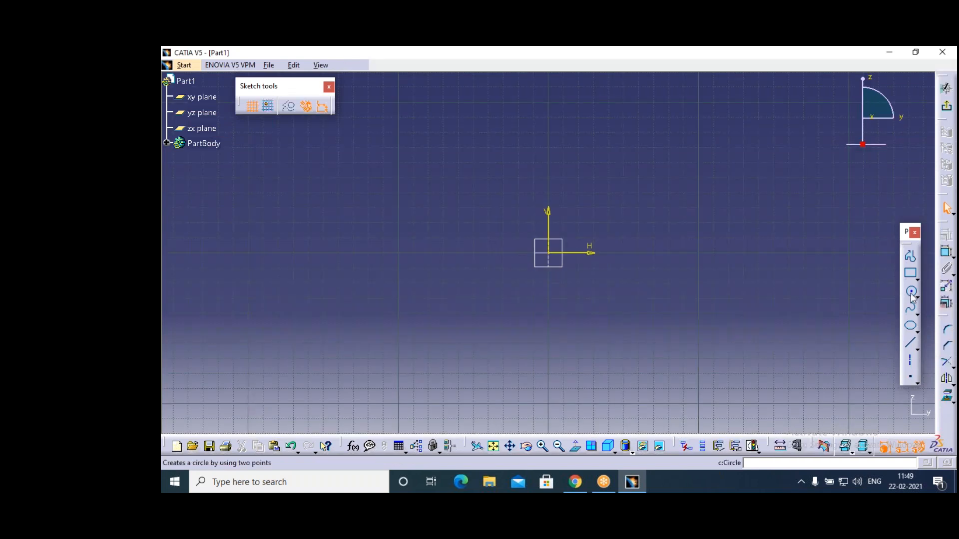
{"action": "left_click", "coordinate": [549, 253]}
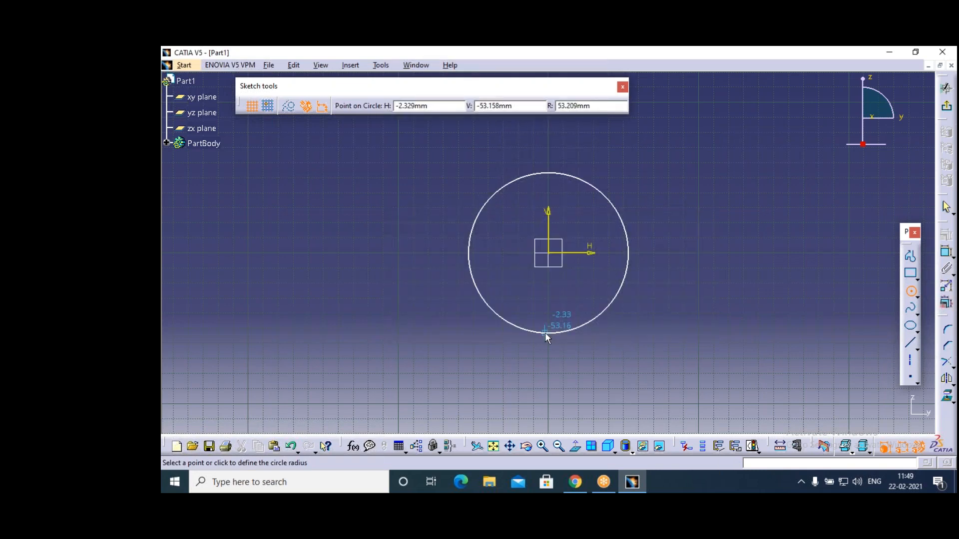
{"action": "left_click", "coordinate": [545, 333]}
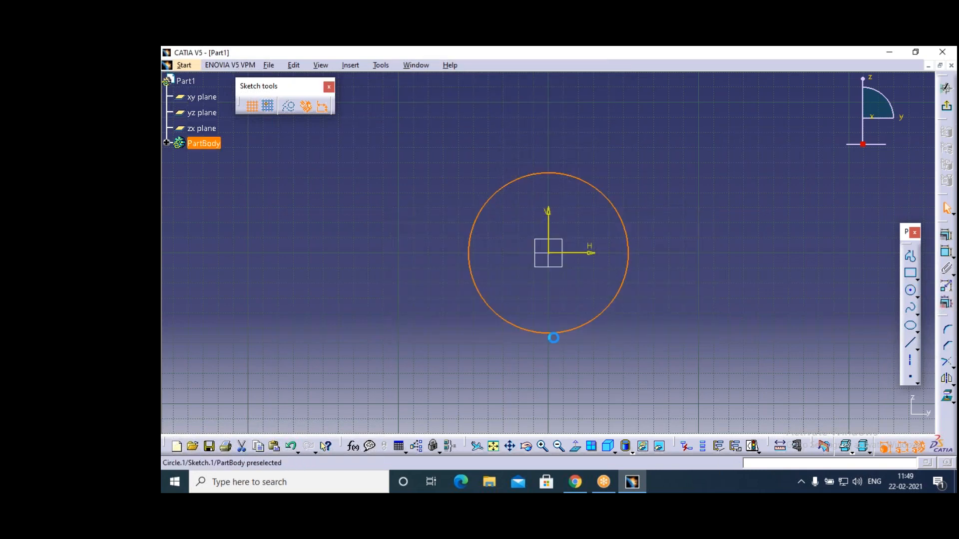
Constrain the circle's diameter to 200 mm and exit the sketch.
{"action": "left_click", "coordinate": [949, 259]}
{"action": "left_click", "coordinate": [613, 294]}
{"action": "double_click", "coordinate": [698, 338]}
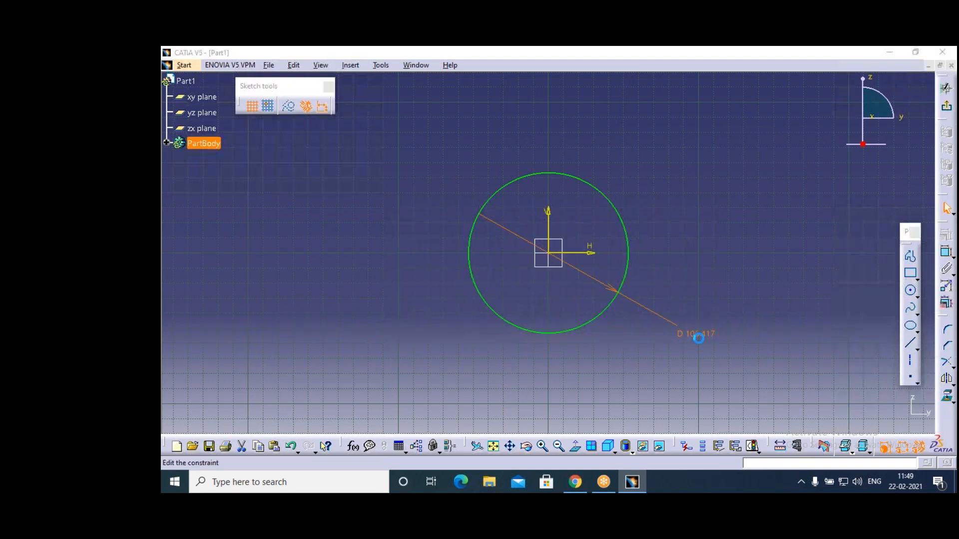
{"action": "type", "text": "200"}
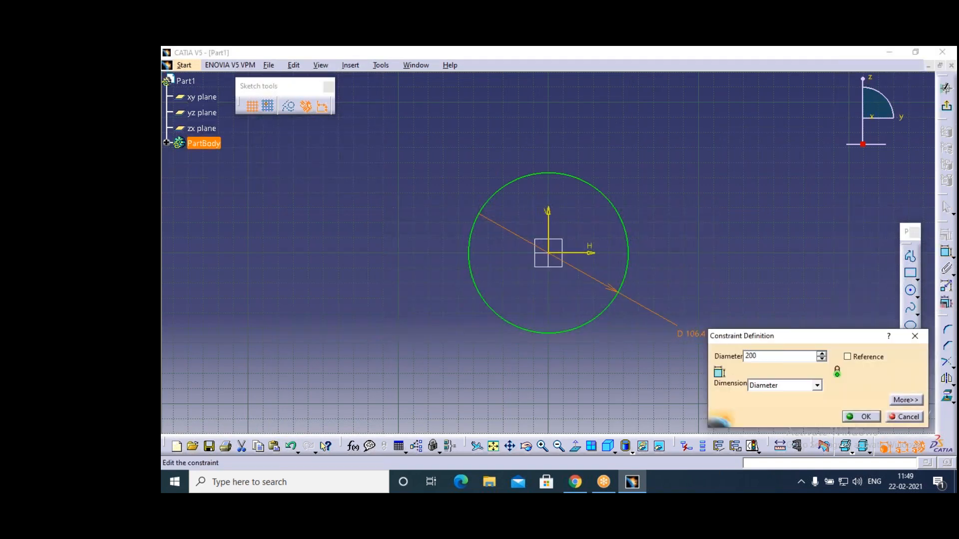
{"action": "key", "text": "Return"}
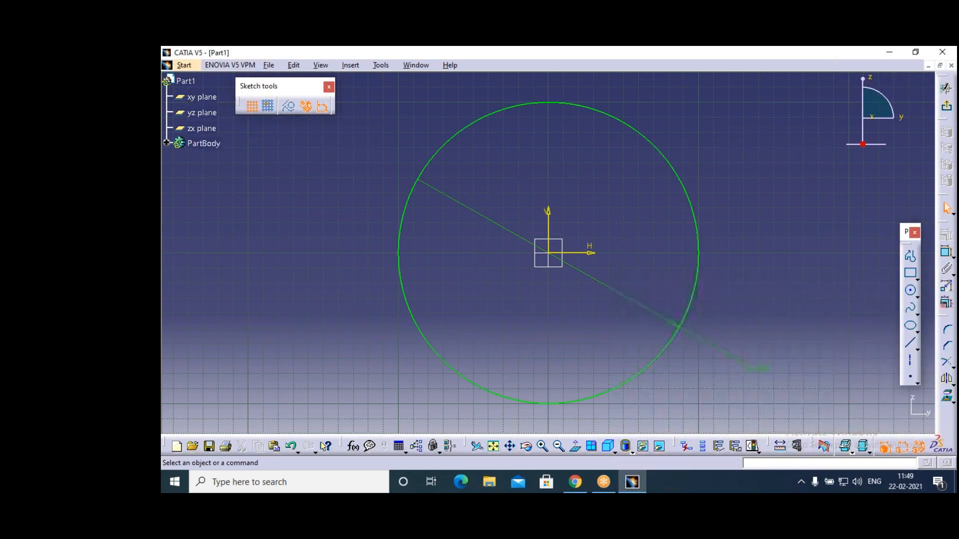
{"action": "left_click", "coordinate": [945, 107]}
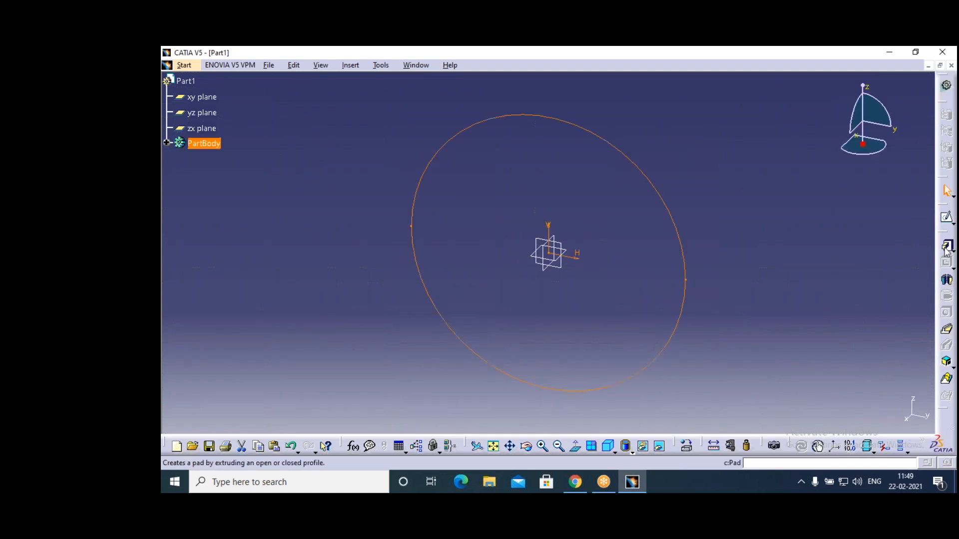
Pad the circle sketch with a length of 5 mm to form a thin disc.
{"action": "left_click", "coordinate": [947, 245]}
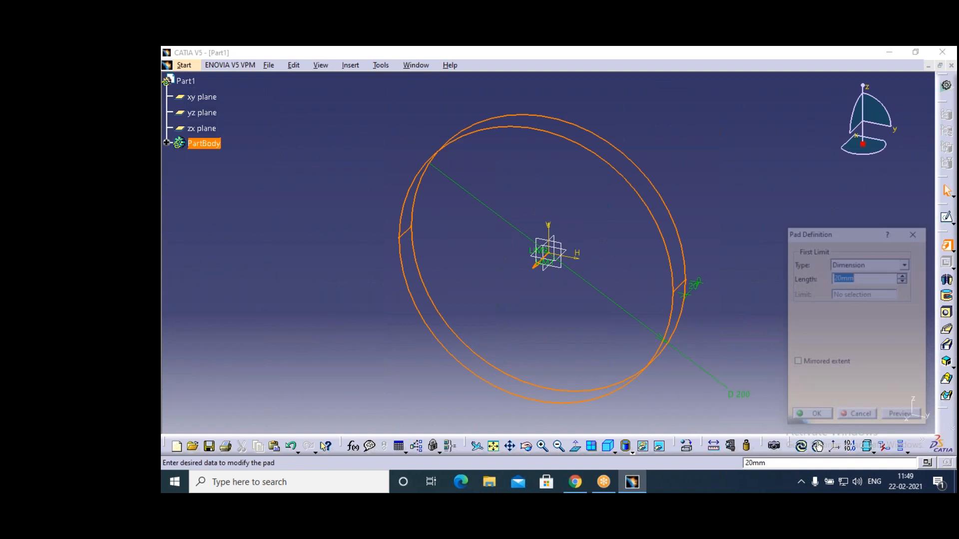
{"action": "type", "text": "5"}
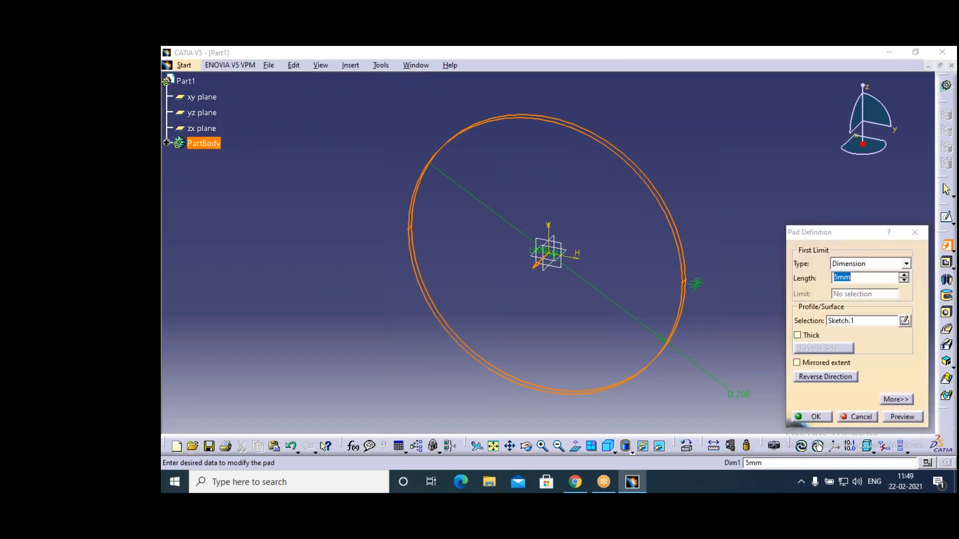
{"action": "left_click", "coordinate": [825, 418]}
{"action": "left_click", "coordinate": [777, 399]}
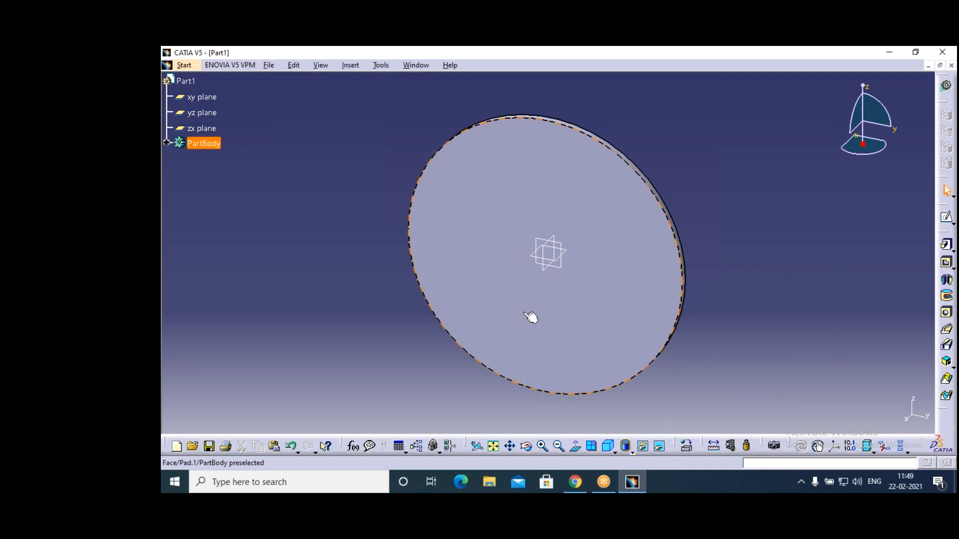
On the disc's front face, sketch two concentric circles at the origin with radii of about 81 mm and 76 mm.
{"action": "left_click", "coordinate": [623, 282]}
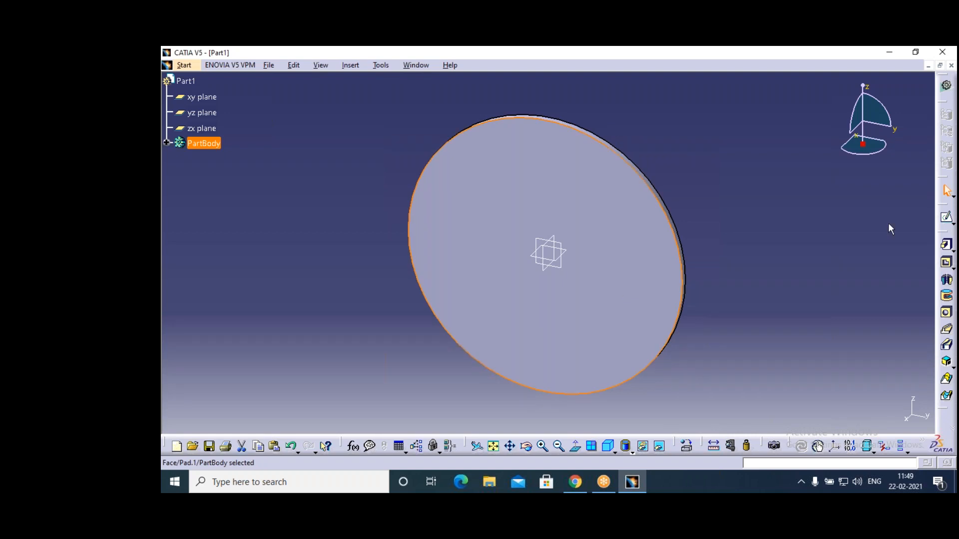
{"action": "left_click", "coordinate": [945, 218]}
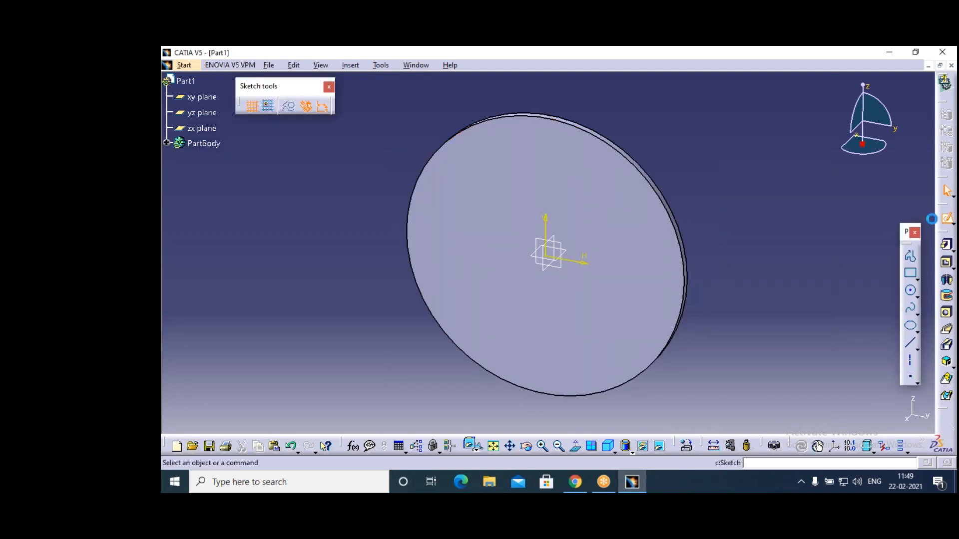
{"action": "left_click", "coordinate": [911, 291]}
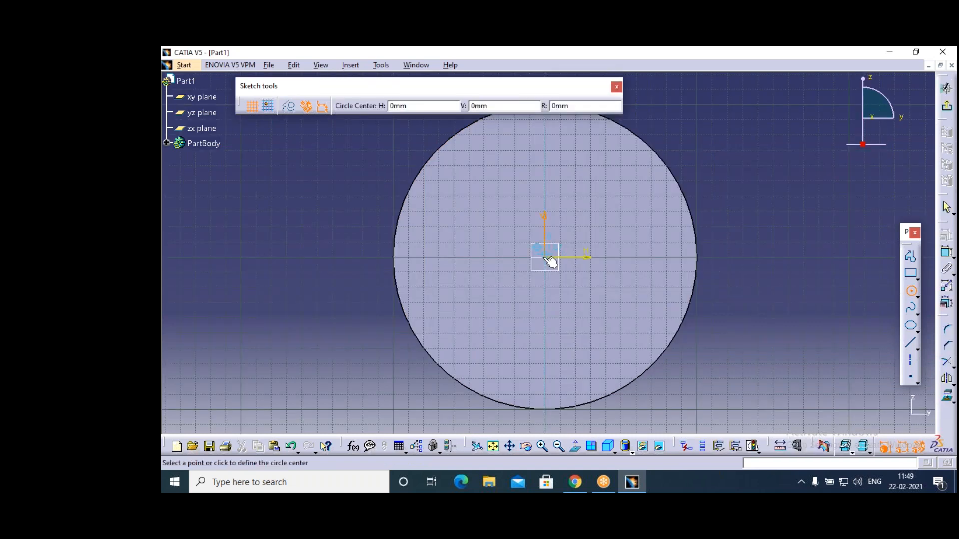
{"action": "left_click", "coordinate": [545, 257]}
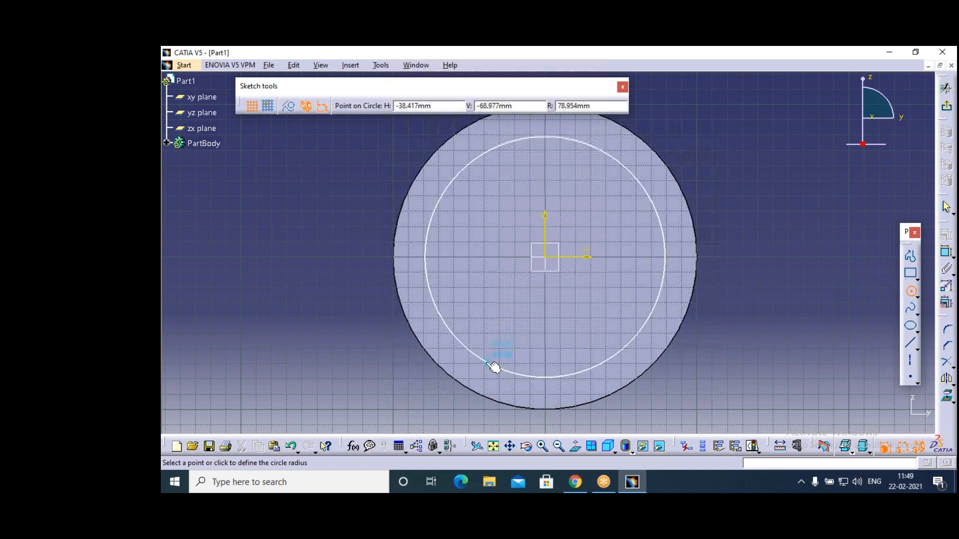
{"action": "left_click", "coordinate": [484, 364]}
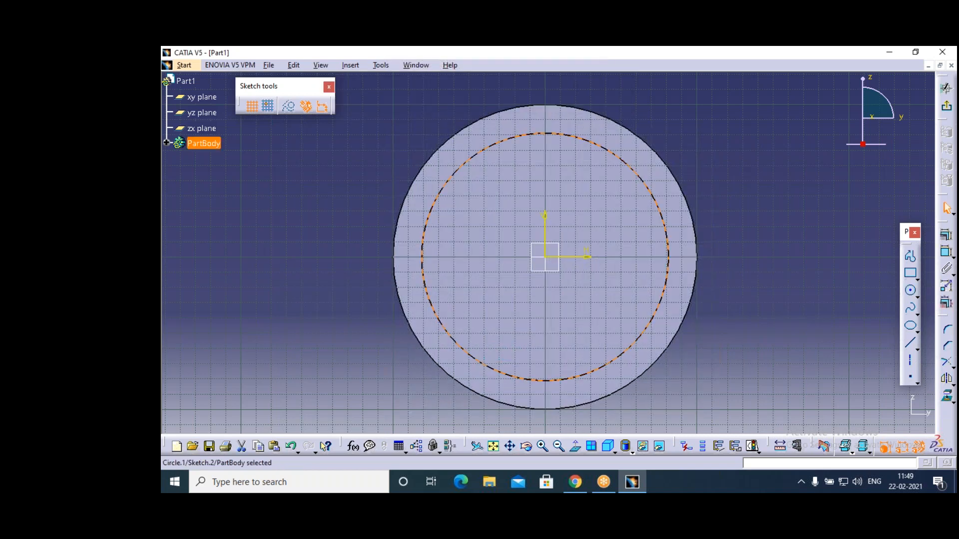
{"action": "left_click", "coordinate": [545, 258]}
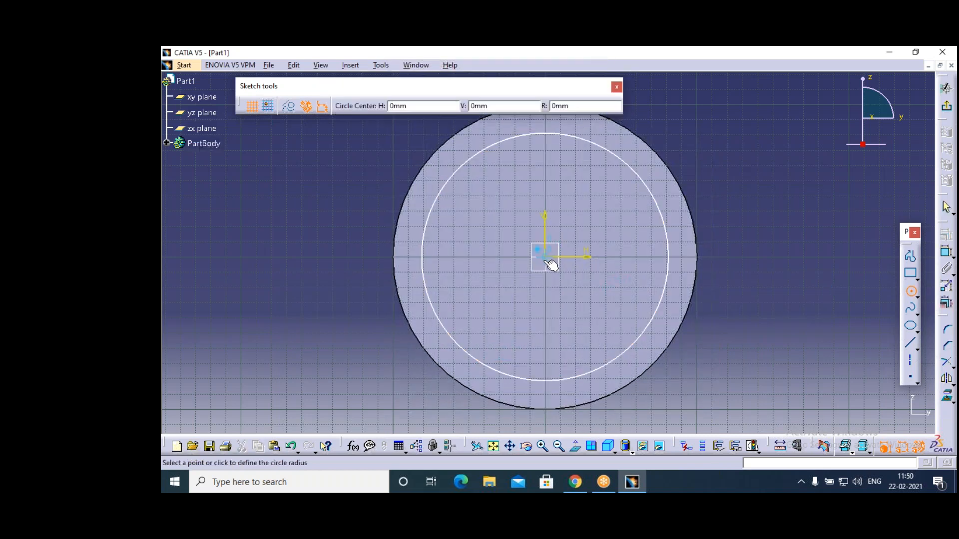
{"action": "left_click", "coordinate": [504, 368]}
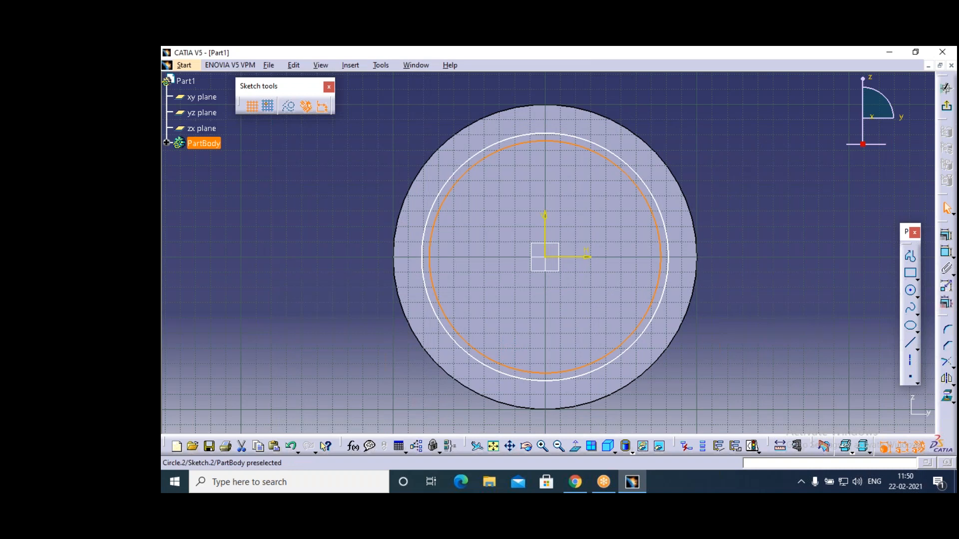
{"action": "left_click", "coordinate": [574, 328]}
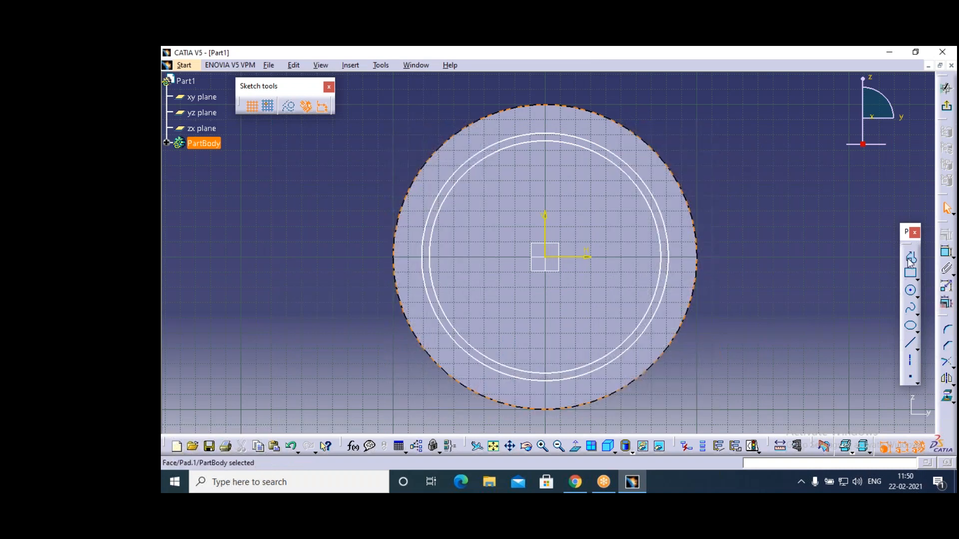
Draw a short slanted line across both concentric circles in their lower-left quarter and end the profile.
{"action": "left_click", "coordinate": [910, 257]}
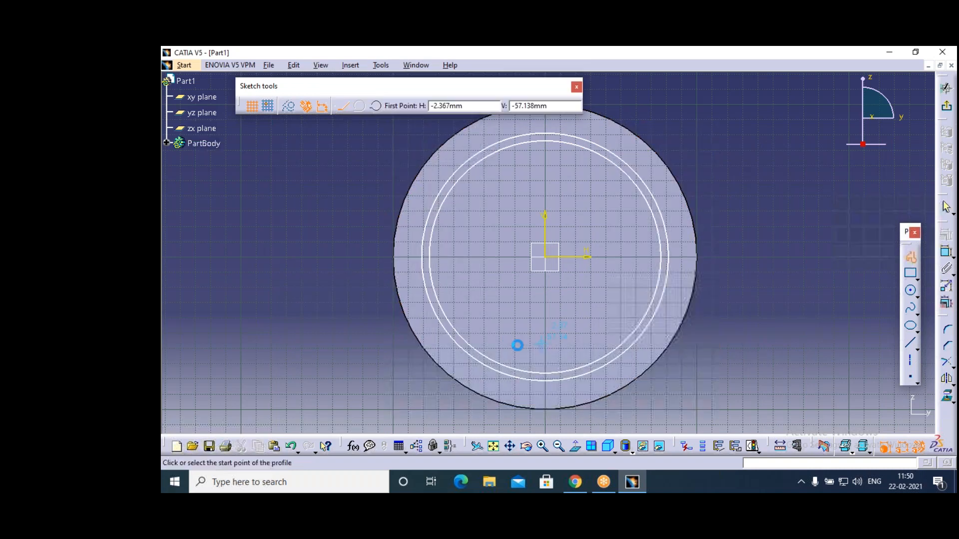
{"action": "left_click", "coordinate": [433, 338]}
{"action": "left_click", "coordinate": [451, 322]}
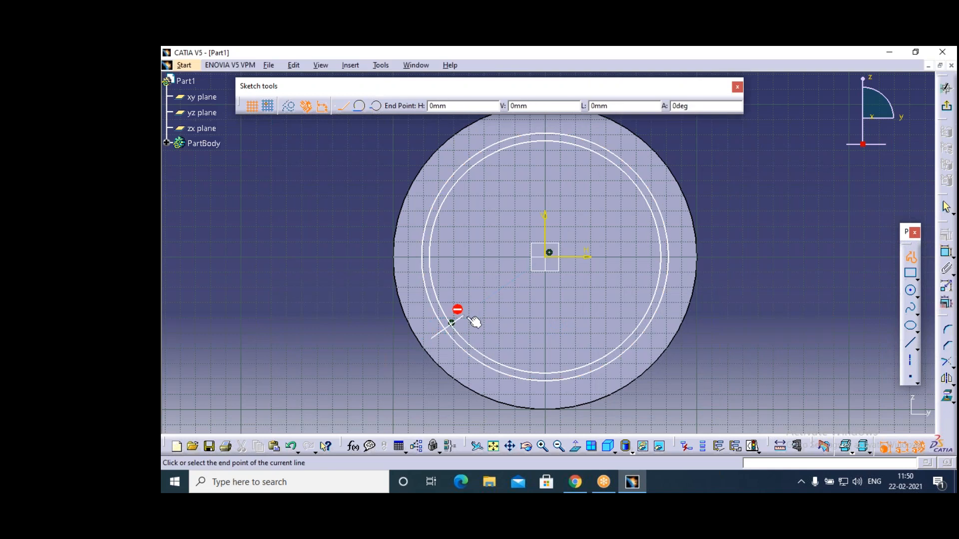
{"action": "left_click", "coordinate": [904, 261]}
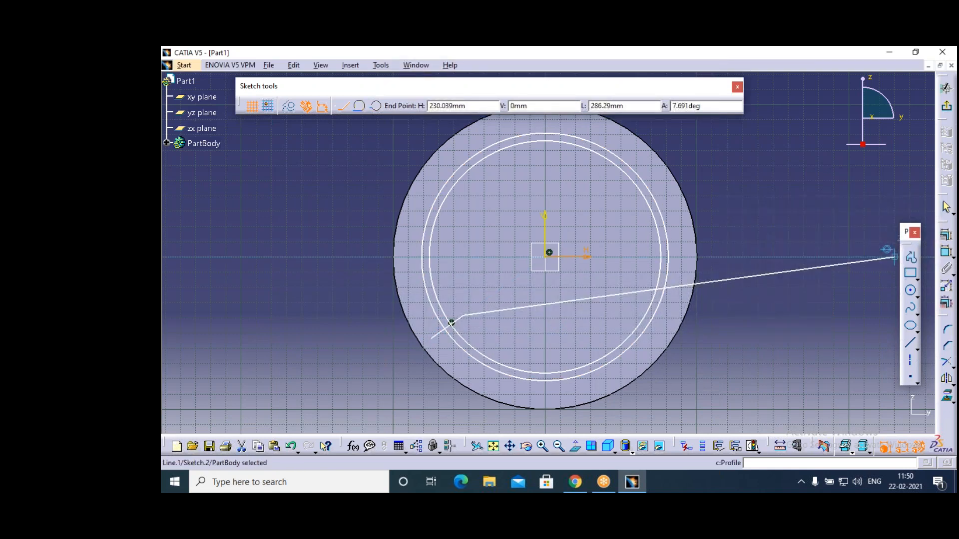
Where the circles cross the vertical axis at their lowest point, draw half an arrowhead from a short vertical, a slanted and a horizontal line.
{"action": "left_click", "coordinate": [911, 257]}
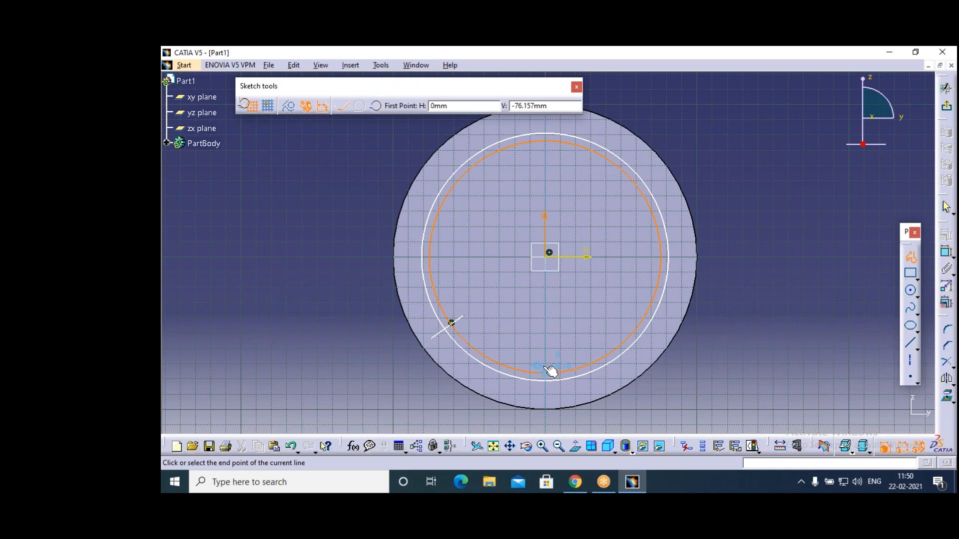
{"action": "left_click", "coordinate": [550, 373]}
{"action": "left_click", "coordinate": [552, 365]}
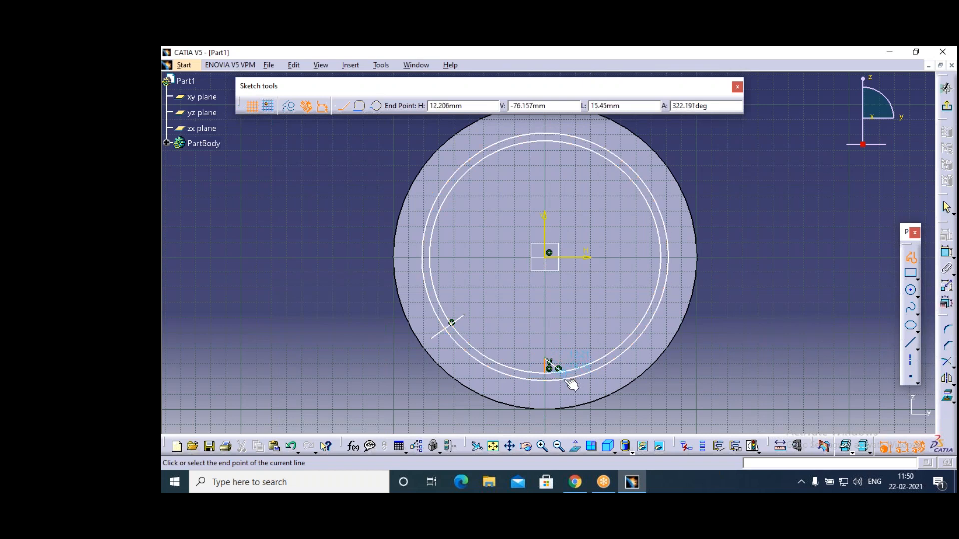
{"action": "left_click", "coordinate": [543, 447]}
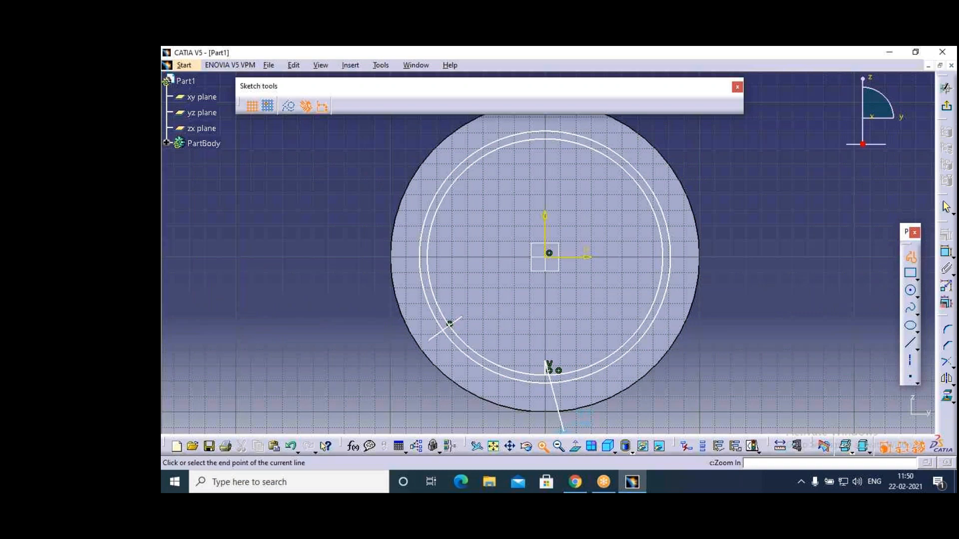
{"action": "left_click", "coordinate": [543, 446]}
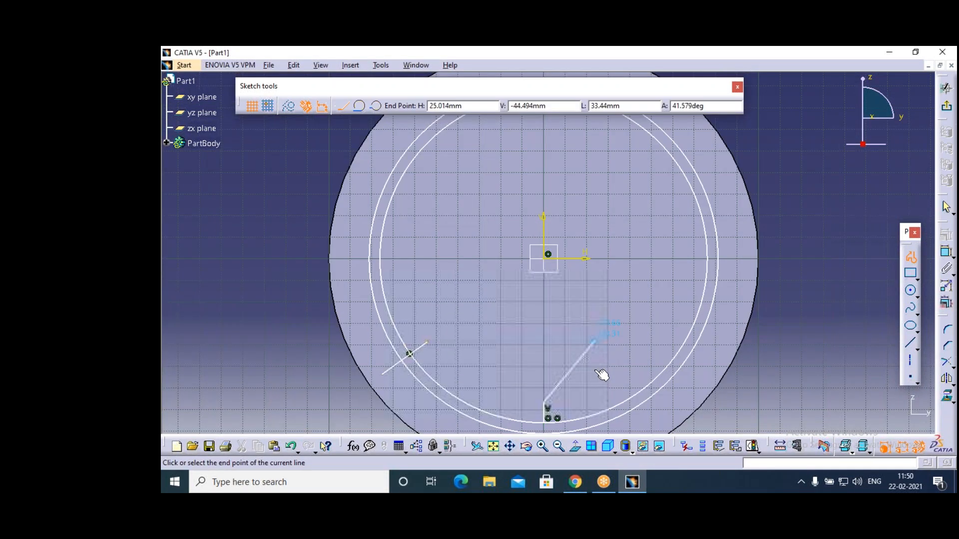
{"action": "left_click", "coordinate": [512, 447]}
{"action": "left_click_drag", "start_coordinate": [529, 376], "coordinate": [532, 298]}
{"action": "left_click", "coordinate": [574, 349]}
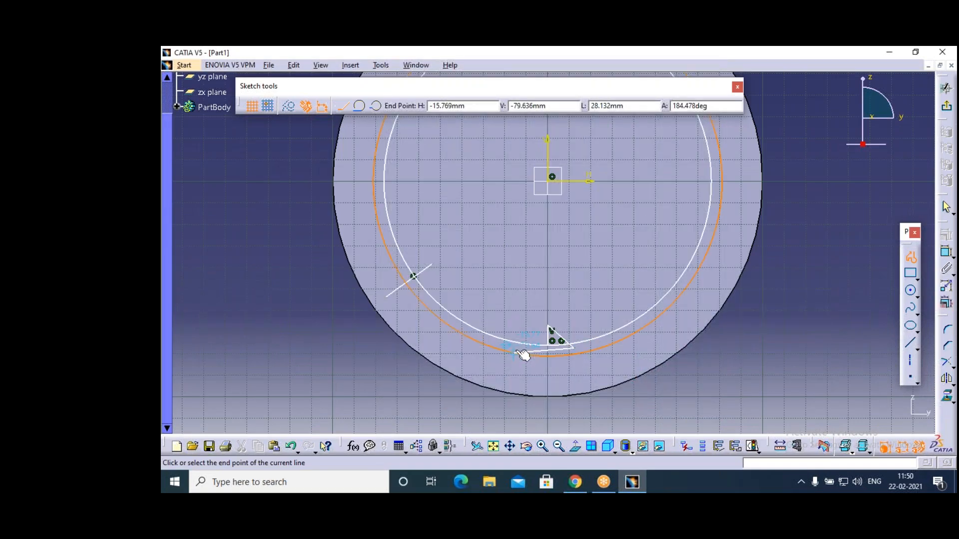
{"action": "left_click", "coordinate": [540, 350]}
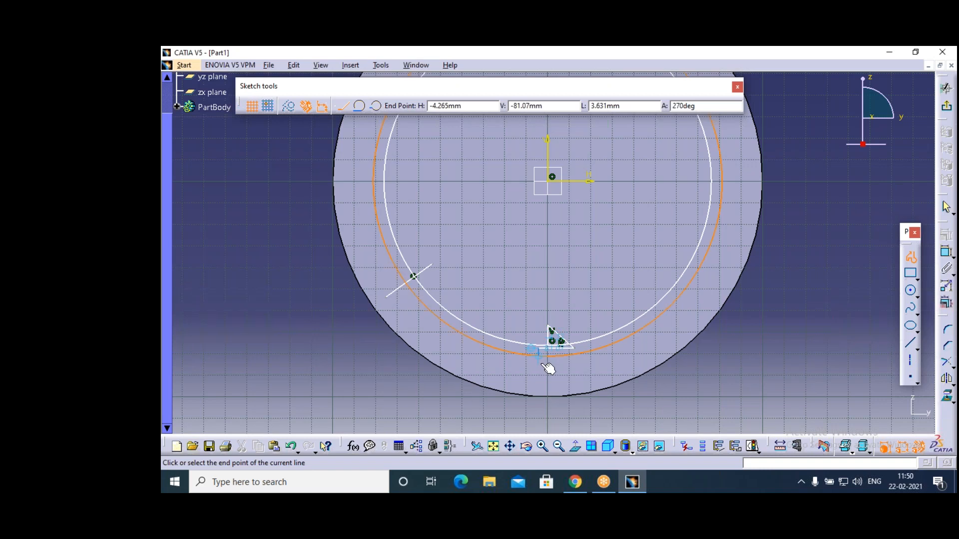
{"action": "left_click", "coordinate": [544, 377]}
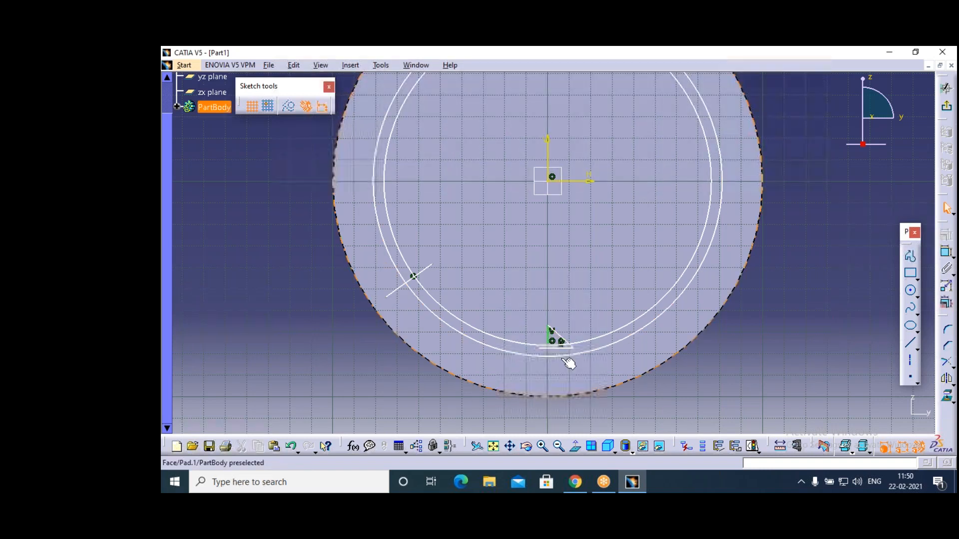
Mirror the arrowhead's vertical and slanted lines about its horizontal line and remove that horizontal line.
{"action": "left_click", "coordinate": [555, 339]}
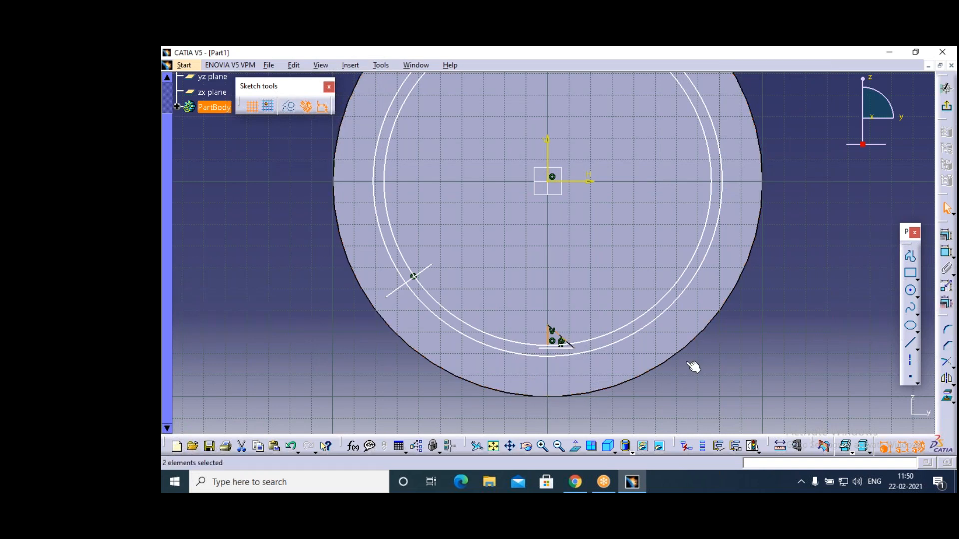
{"action": "left_click", "coordinate": [947, 379]}
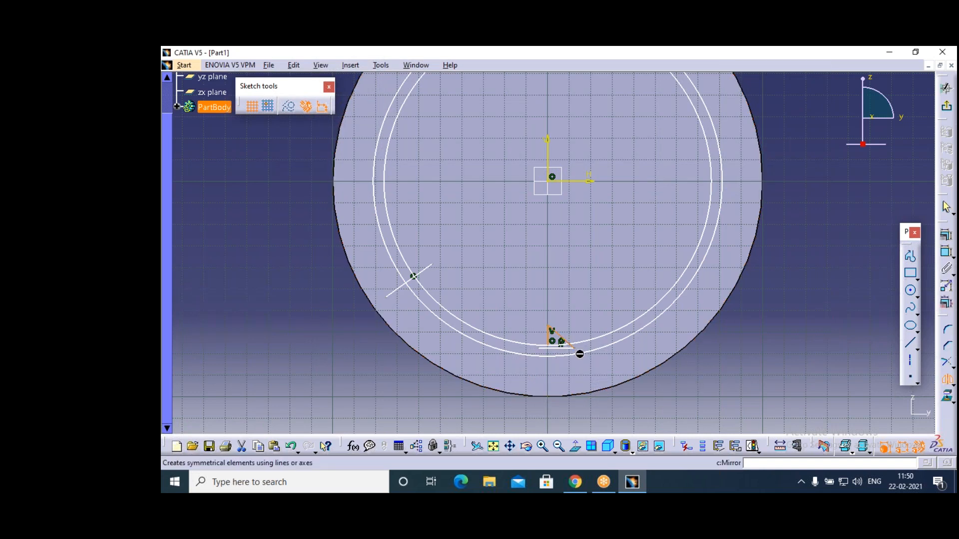
{"action": "left_click", "coordinate": [557, 349]}
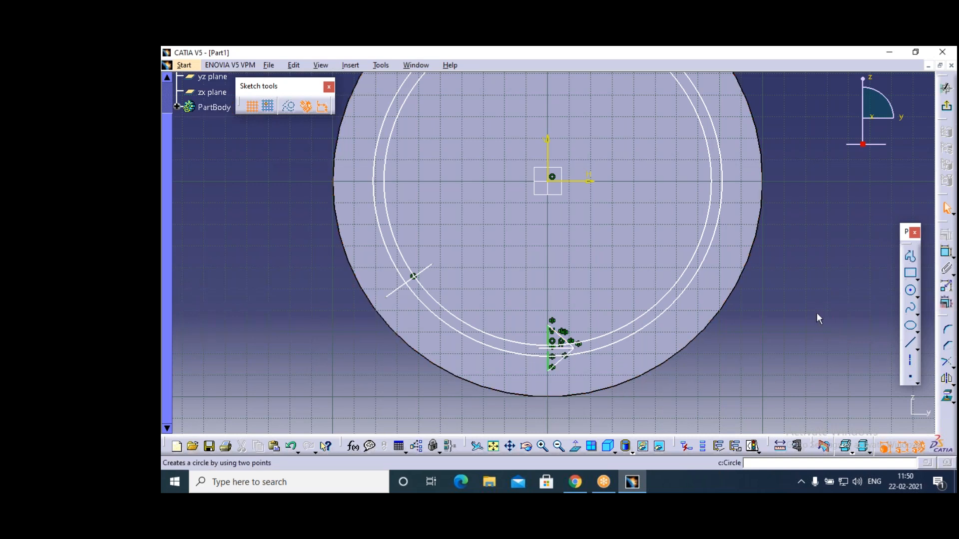
{"action": "left_click", "coordinate": [559, 350]}
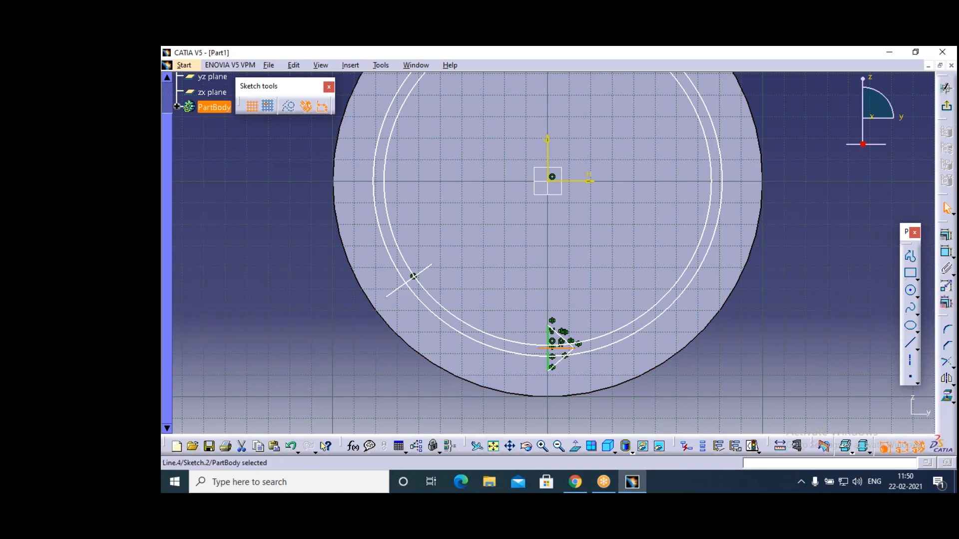
{"action": "left_click", "coordinate": [242, 446]}
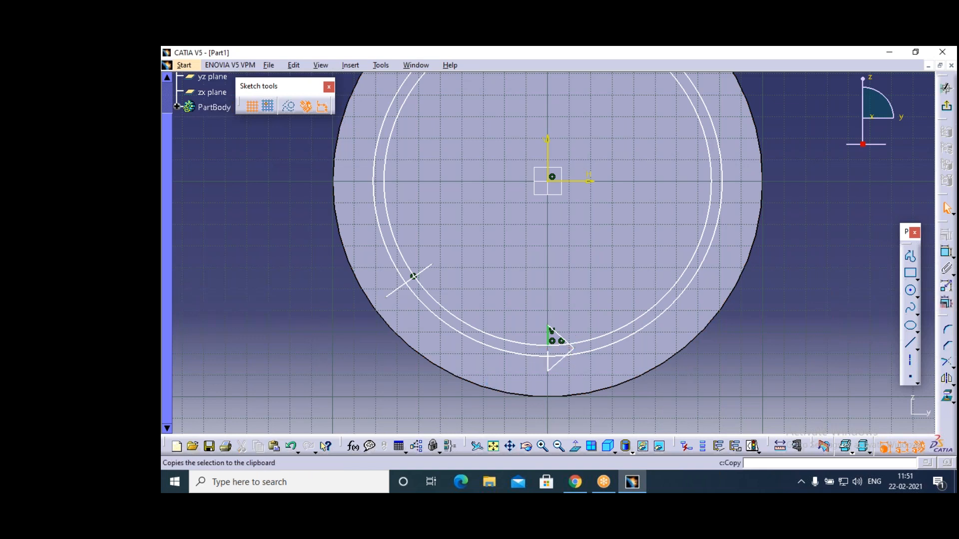
Quick Trim both concentric circles to the arc between the slanted line and the arrowhead, and trim the slanted line's overhanging ends.
{"action": "left_click", "coordinate": [952, 366]}
{"action": "left_click", "coordinate": [915, 376]}
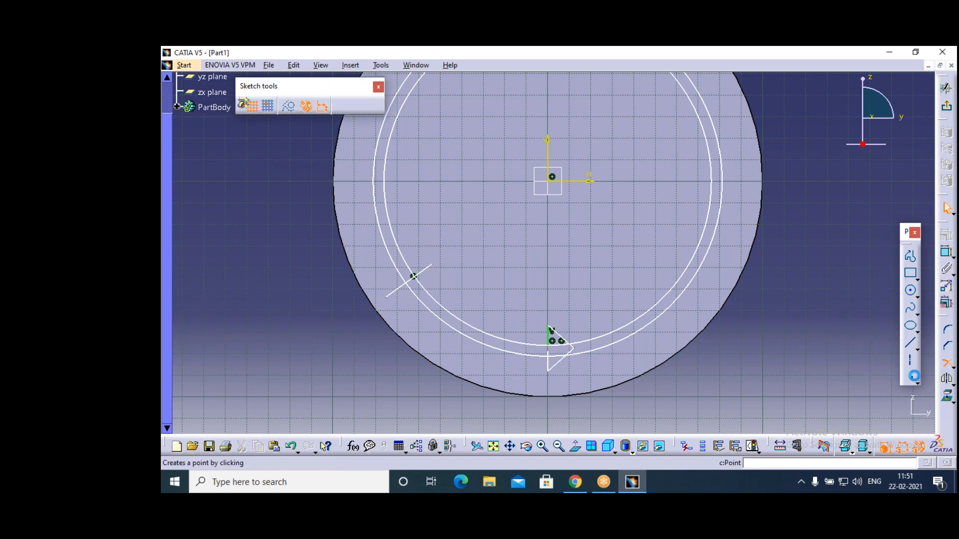
{"action": "left_click", "coordinate": [614, 350]}
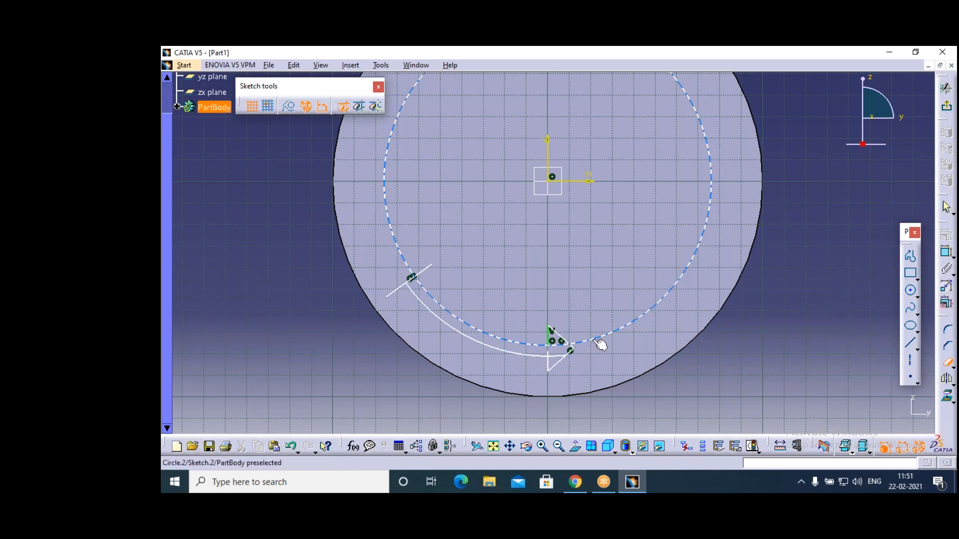
{"action": "left_click", "coordinate": [599, 344]}
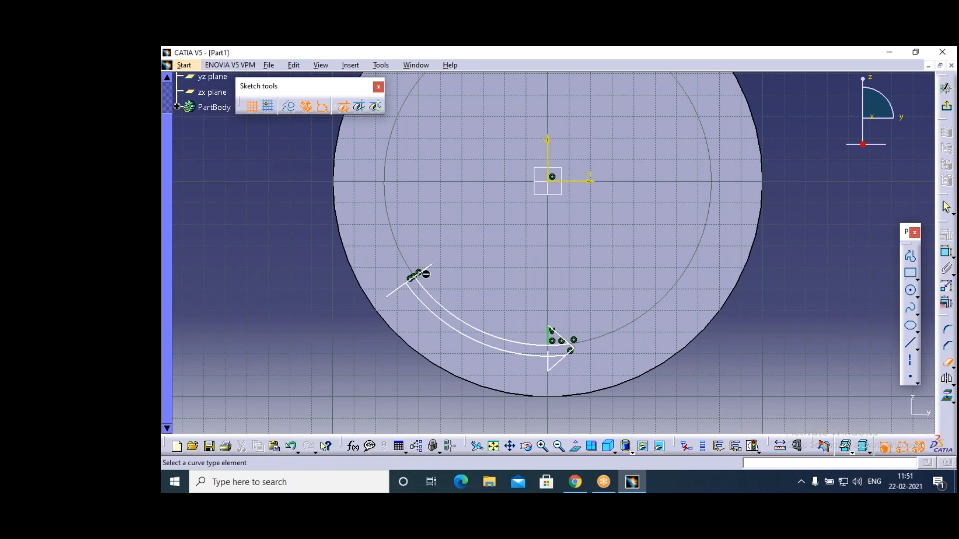
{"action": "left_click", "coordinate": [429, 272]}
Trim away the two arc ends that run inside the arrowhead so the curved arrow forms one closed outline.
{"action": "left_click", "coordinate": [543, 446]}
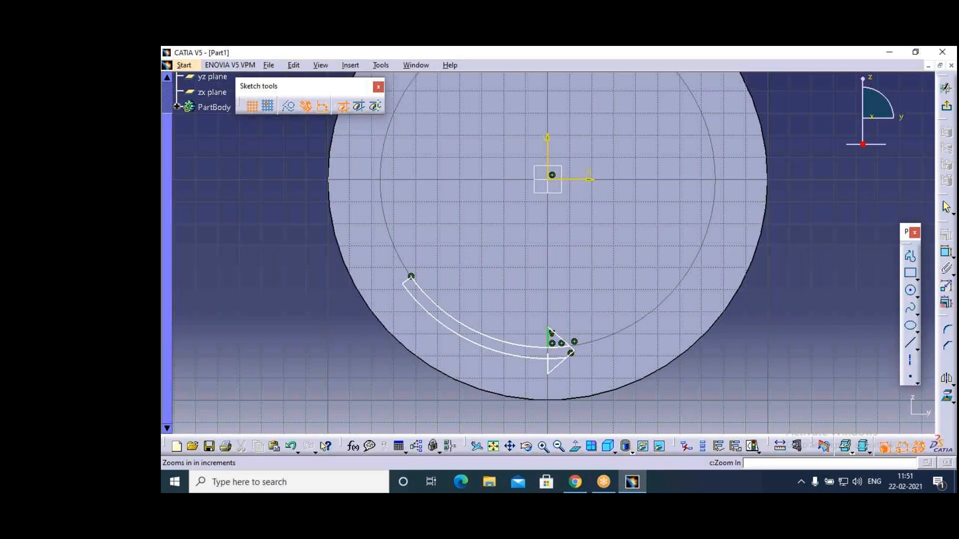
{"action": "left_click", "coordinate": [570, 407]}
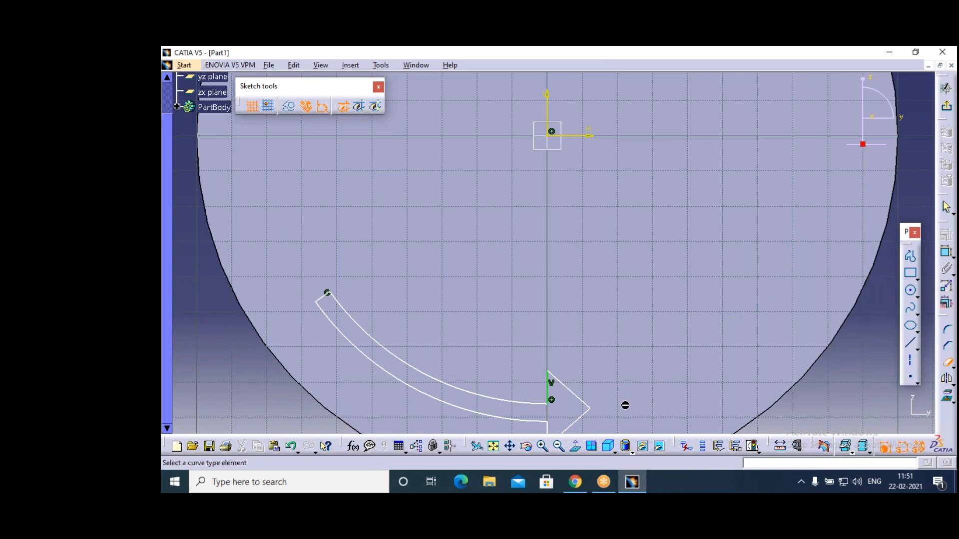
{"action": "key", "text": "Escape"}
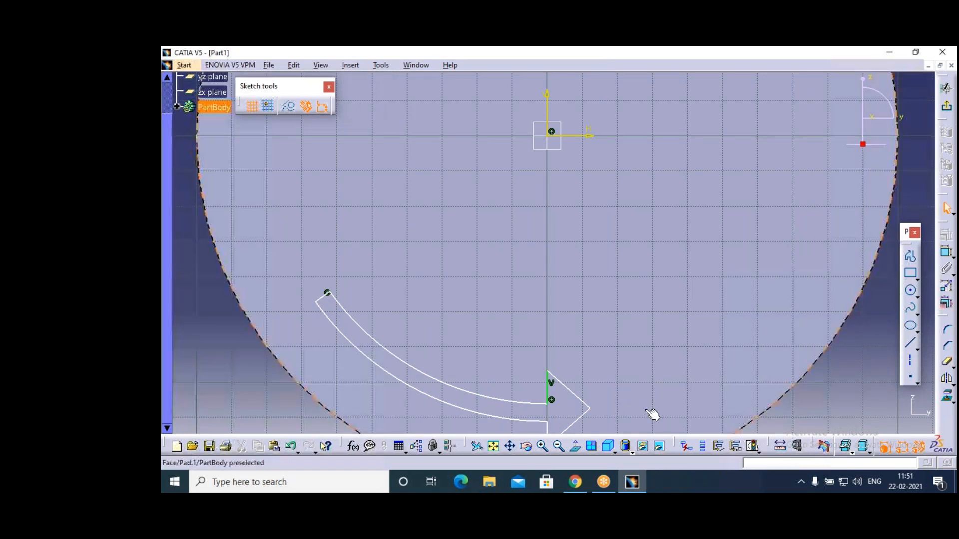
{"action": "left_click", "coordinate": [563, 450]}
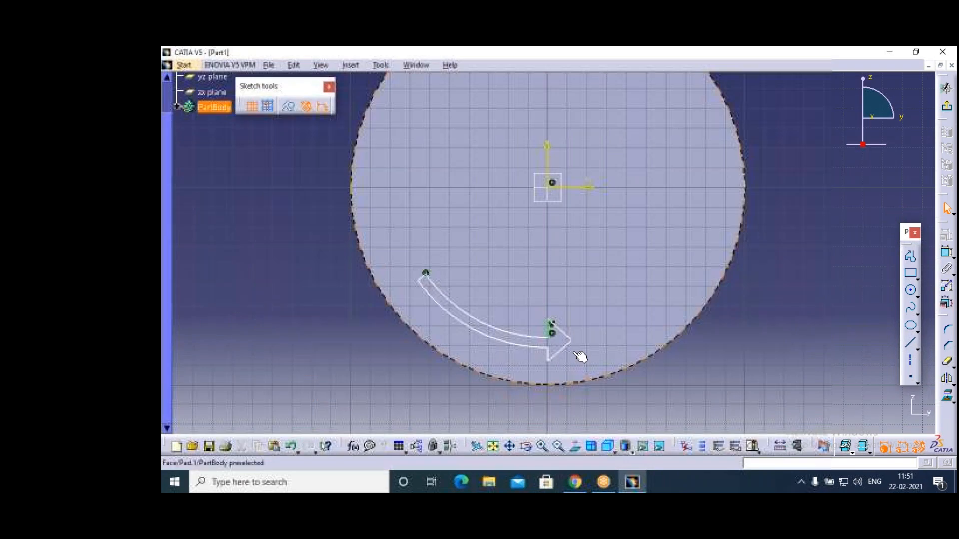
Exit the sketch and cut the curved arrow into the disc as a 15 mm deep pocket.
{"action": "left_click", "coordinate": [947, 107]}
{"action": "left_click", "coordinate": [948, 262]}
{"action": "type", "text": "15mm"}
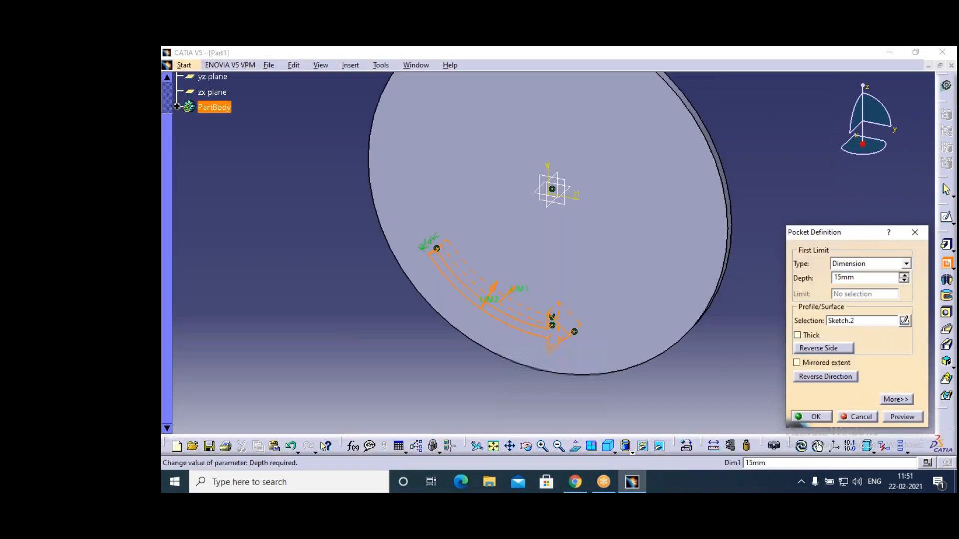
{"action": "key", "text": "Return"}
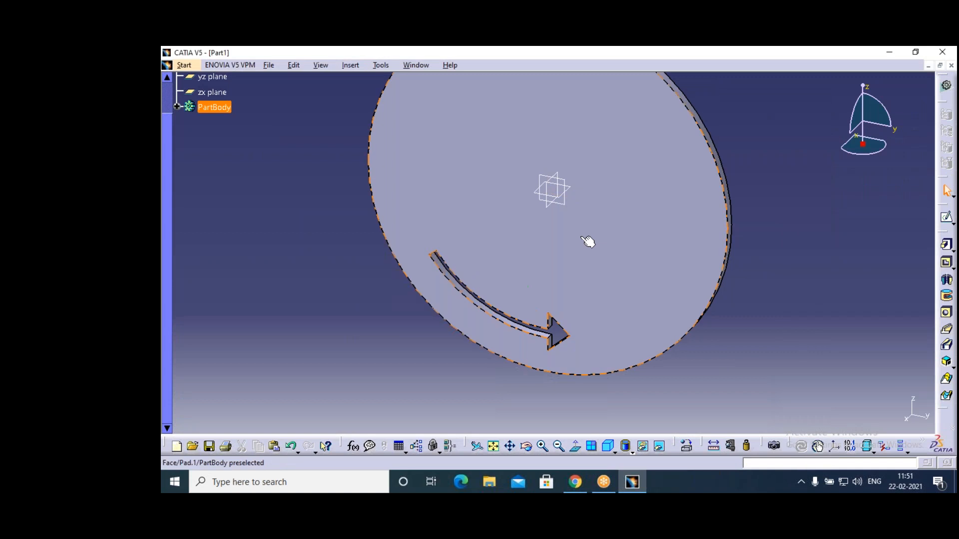
On the disc's front face, sketch a circle about 18 mm in diameter centred on the horizontal axis near the disc's right edge.
{"action": "left_click", "coordinate": [948, 219]}
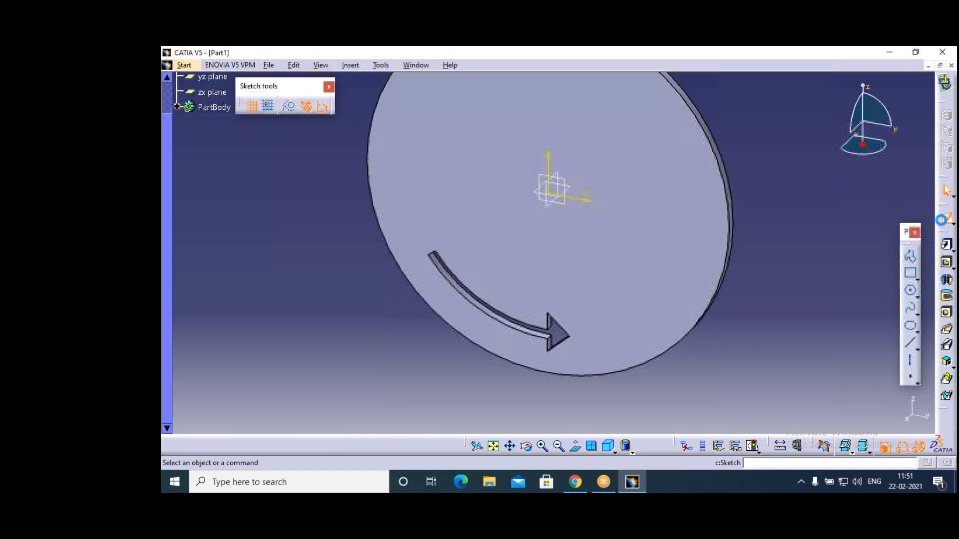
{"action": "left_click", "coordinate": [911, 290]}
{"action": "left_click", "coordinate": [704, 187]}
{"action": "left_click", "coordinate": [705, 206]}
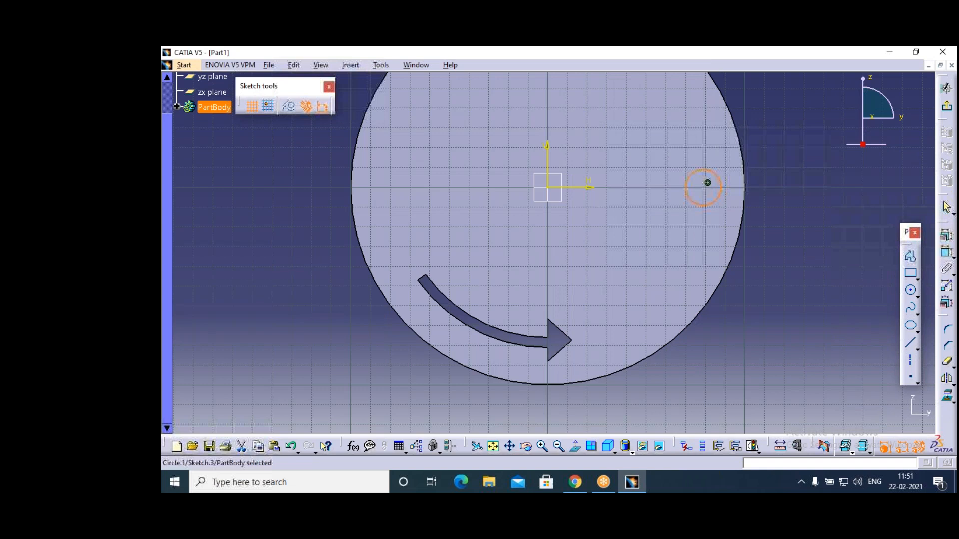
Dimension the small circle near the disc's edge to a 20 mm diameter and cut it as a 16 mm deep pocket.
{"action": "left_click", "coordinate": [947, 252]}
{"action": "left_click", "coordinate": [801, 257]}
{"action": "double_click", "coordinate": [803, 251]}
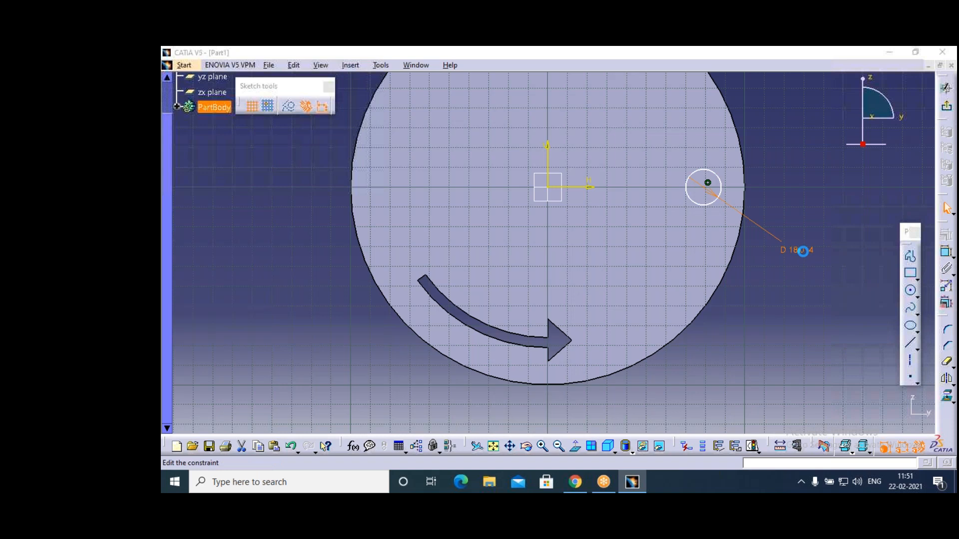
{"action": "type", "text": "20"}
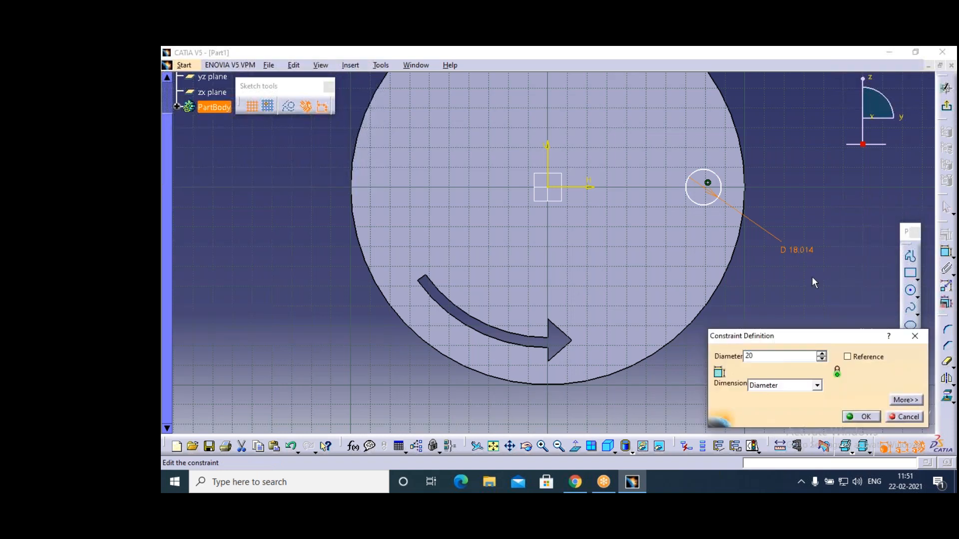
{"action": "left_click", "coordinate": [860, 419]}
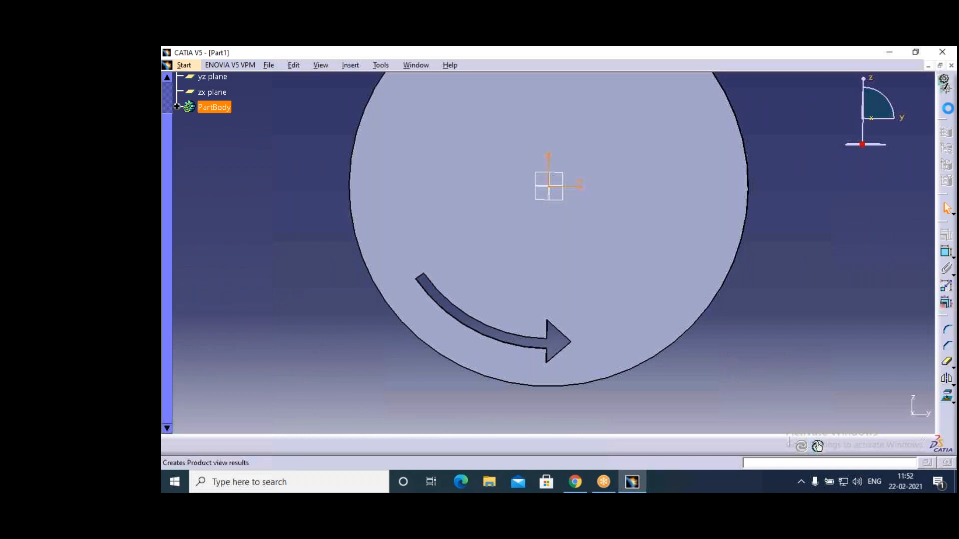
{"action": "left_click", "coordinate": [947, 264]}
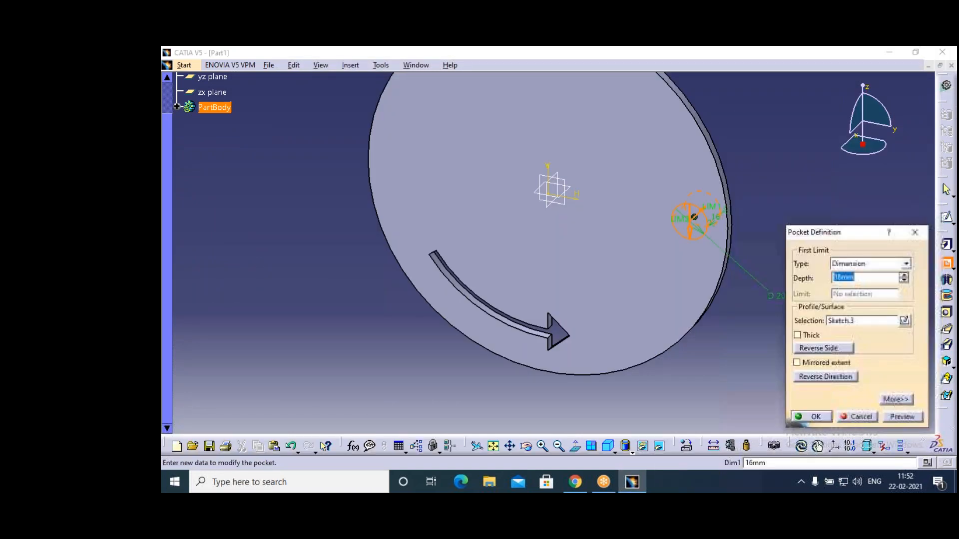
{"action": "left_click", "coordinate": [801, 392]}
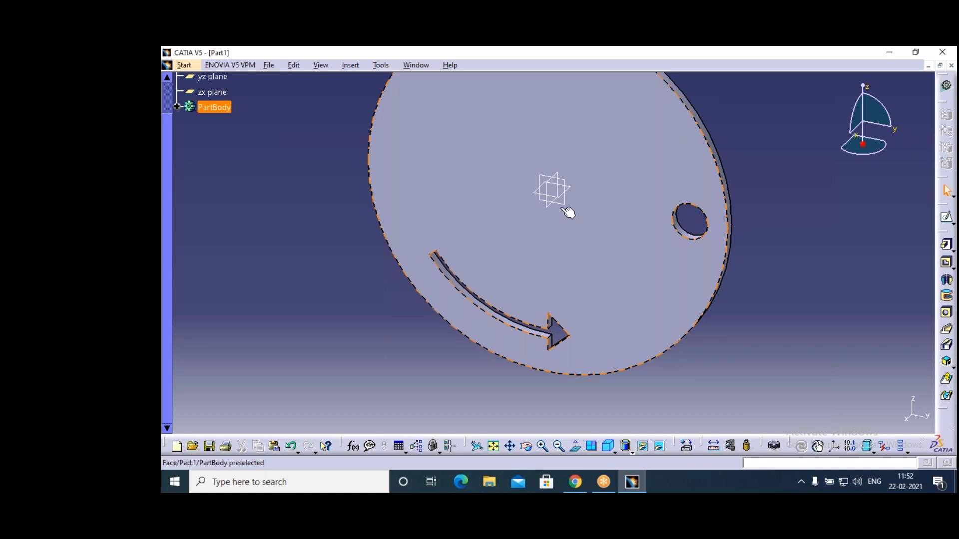
On the disc's front face, sketch a circle centred at the origin and constrain its diameter to 40 mm.
{"action": "left_click", "coordinate": [946, 217]}
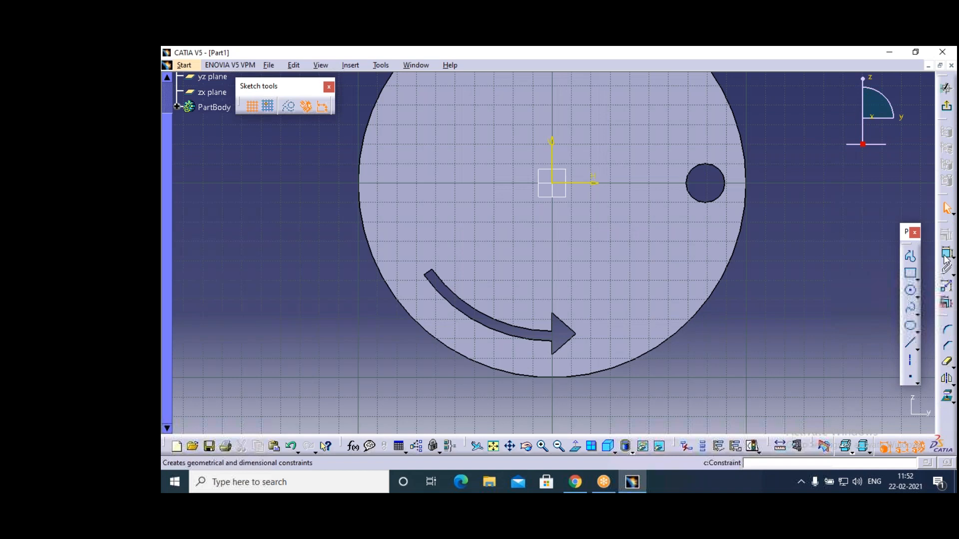
{"action": "left_click", "coordinate": [910, 290]}
{"action": "left_click", "coordinate": [552, 182]}
{"action": "left_click", "coordinate": [566, 220]}
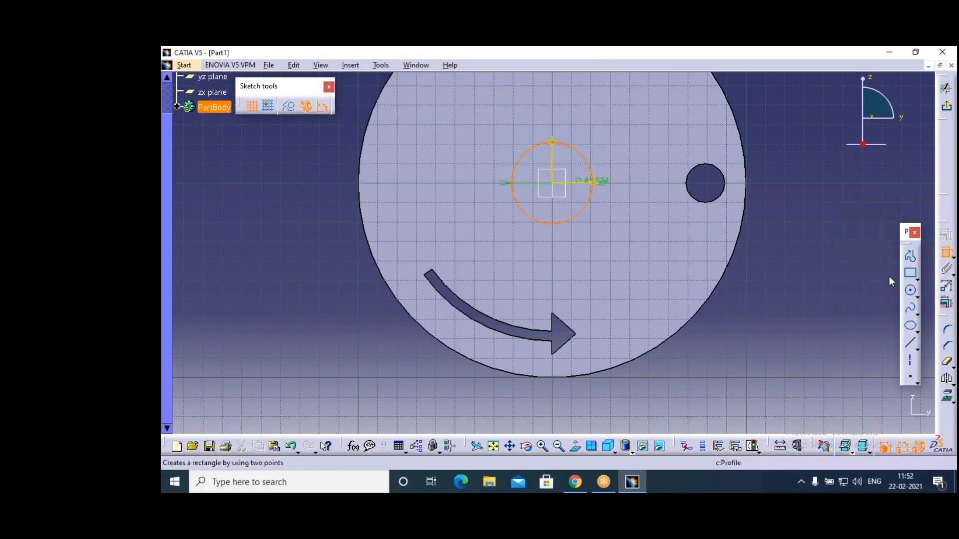
{"action": "double_click", "coordinate": [771, 327]}
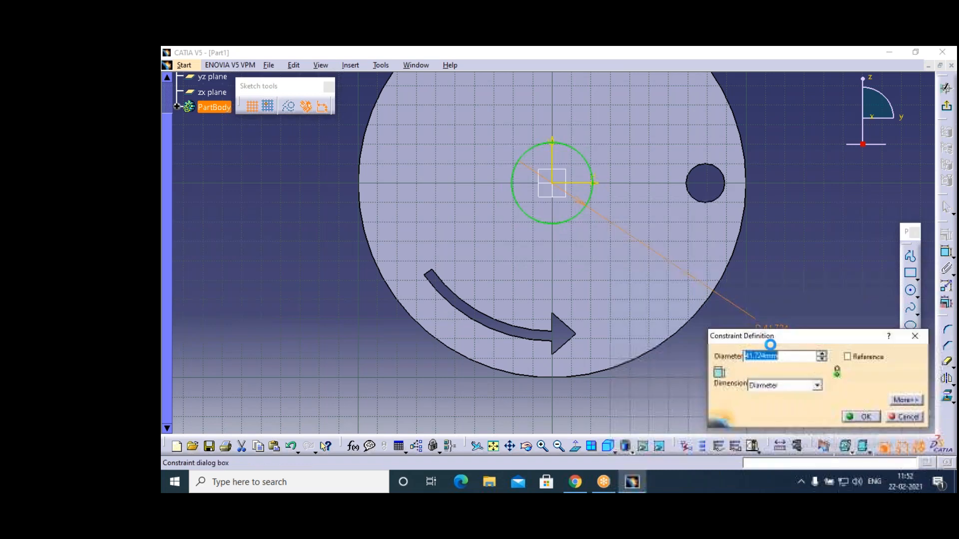
{"action": "type", "text": "49"}
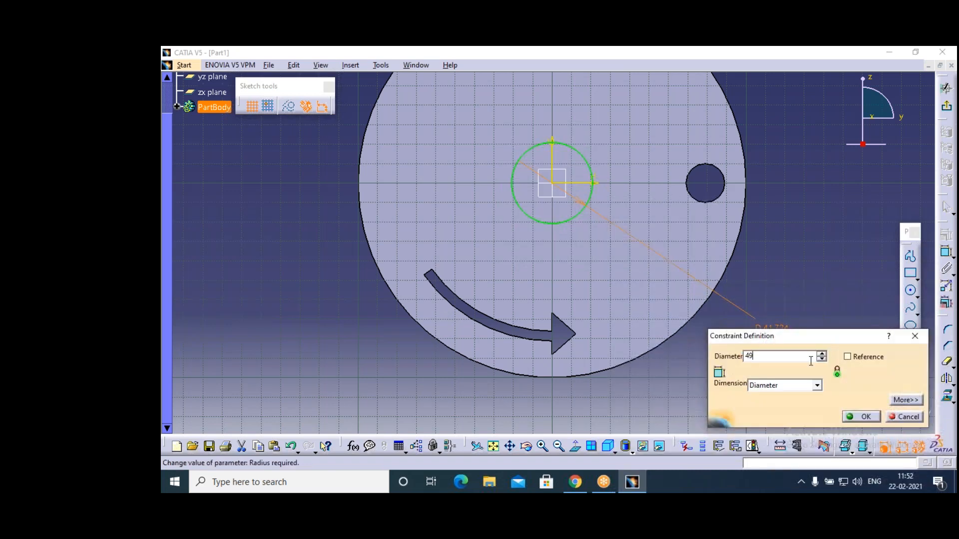
{"action": "key", "text": "BackSpace"}
{"action": "type", "text": "0"}
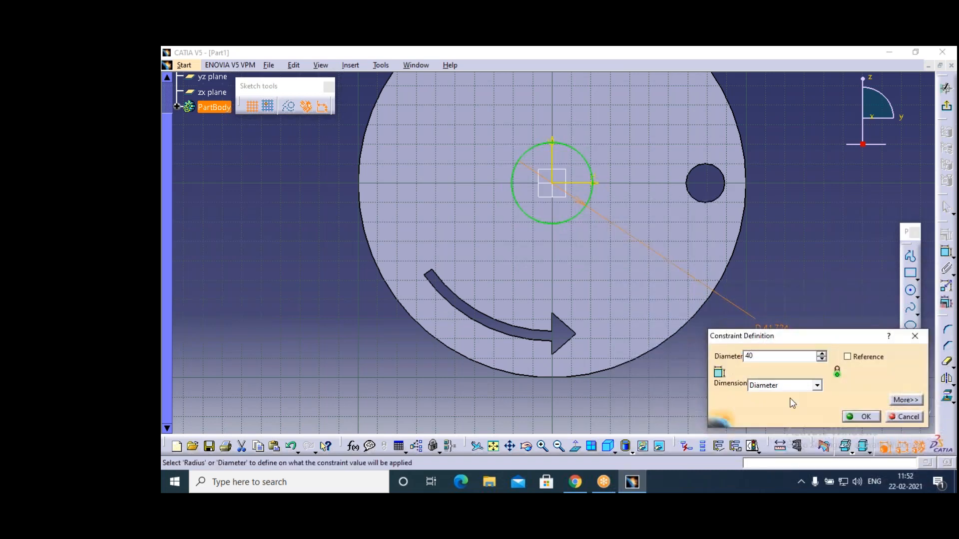
{"action": "key", "text": "Return"}
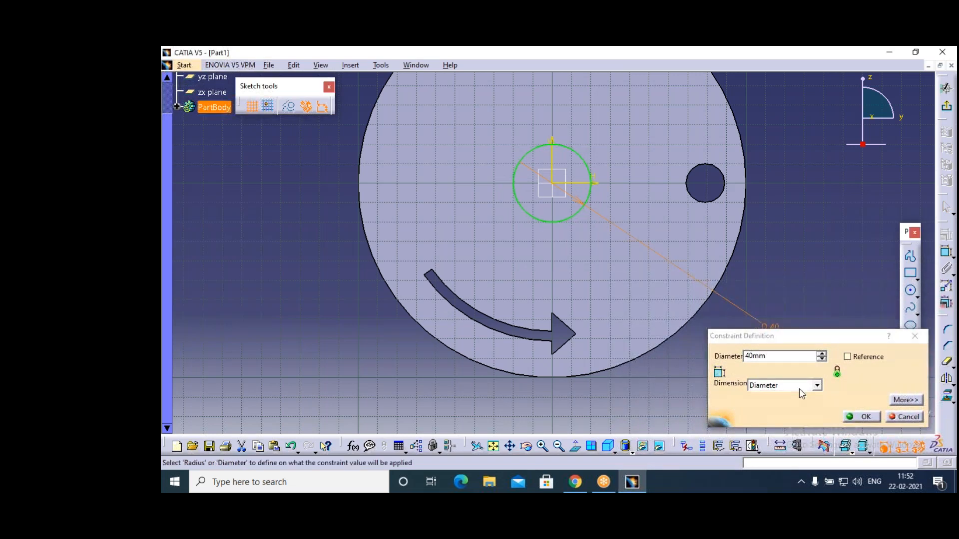
{"action": "left_click", "coordinate": [860, 416]}
Exit the sketch and cut the central circle as a 16 mm deep pocket with its direction reversed.
{"action": "left_click", "coordinate": [947, 106]}
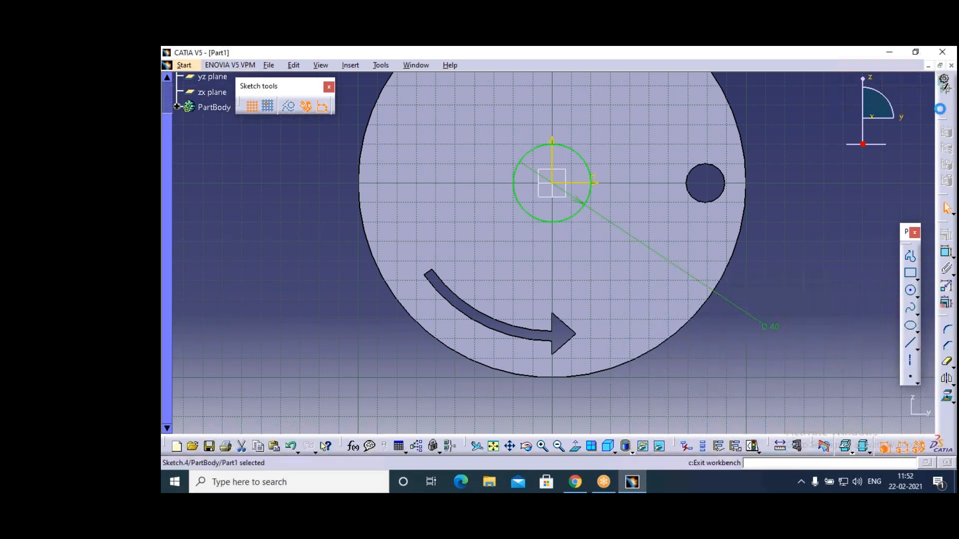
{"action": "left_click", "coordinate": [947, 264]}
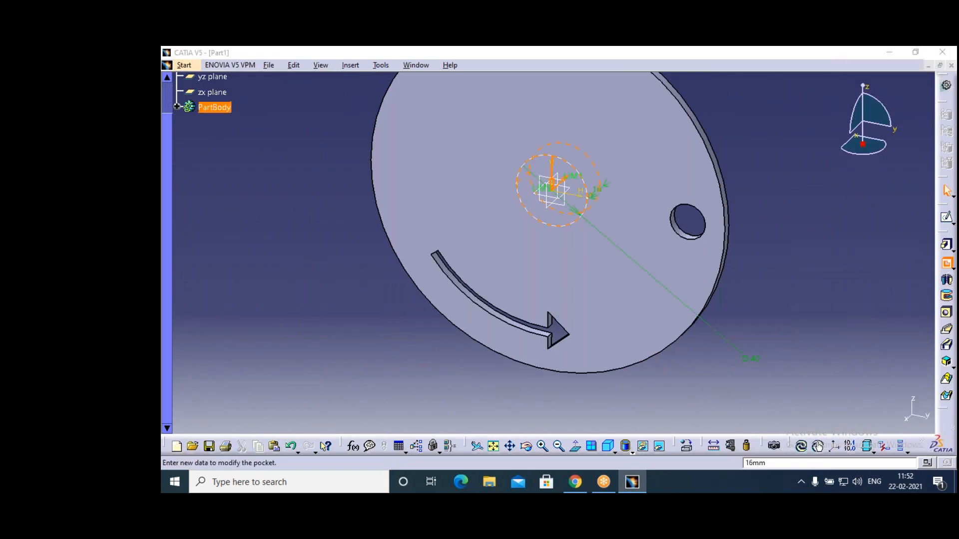
{"action": "left_click", "coordinate": [816, 380]}
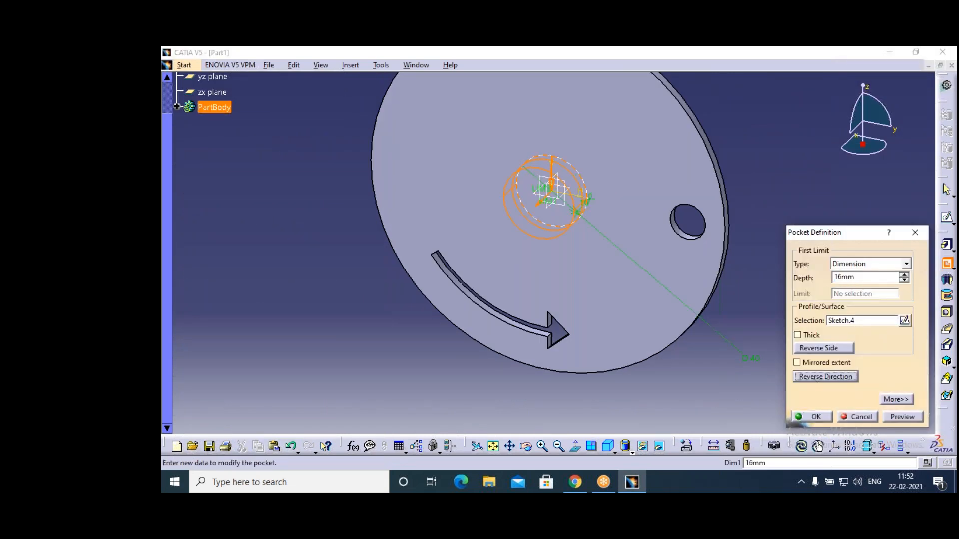
{"action": "left_click", "coordinate": [823, 419]}
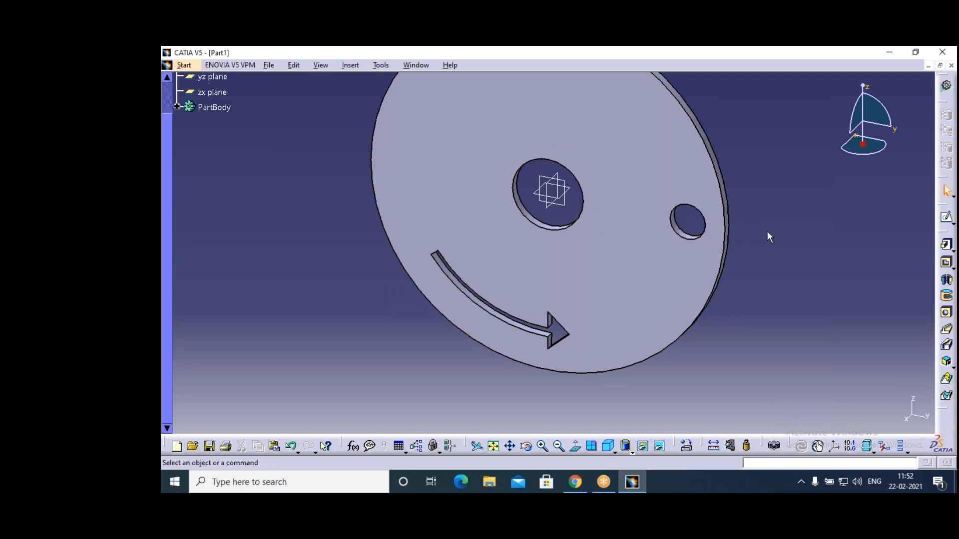
Set the PartBody's fill colour to bright green in its graphic properties.
{"action": "left_click", "coordinate": [549, 322]}
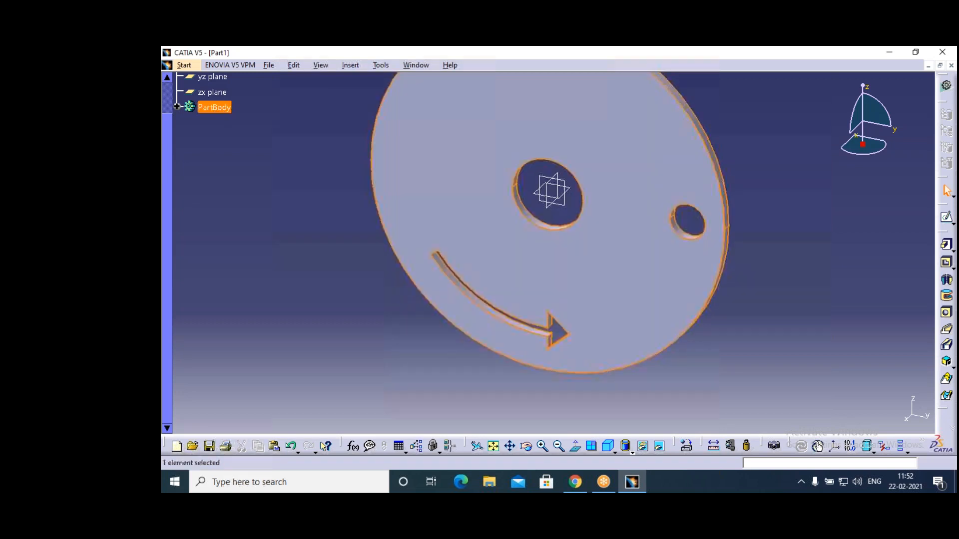
{"action": "right_click", "coordinate": [214, 108]}
{"action": "left_click", "coordinate": [244, 161]}
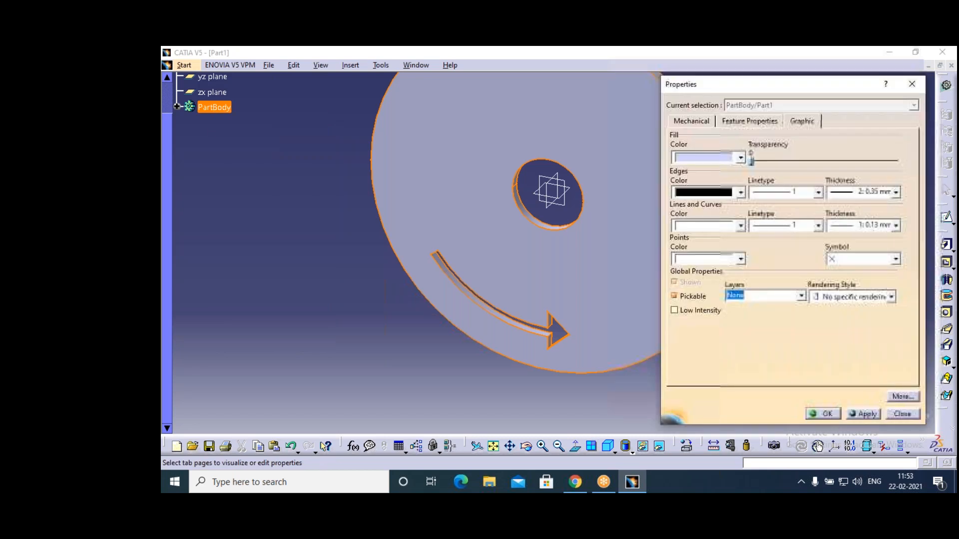
{"action": "left_click", "coordinate": [740, 158]}
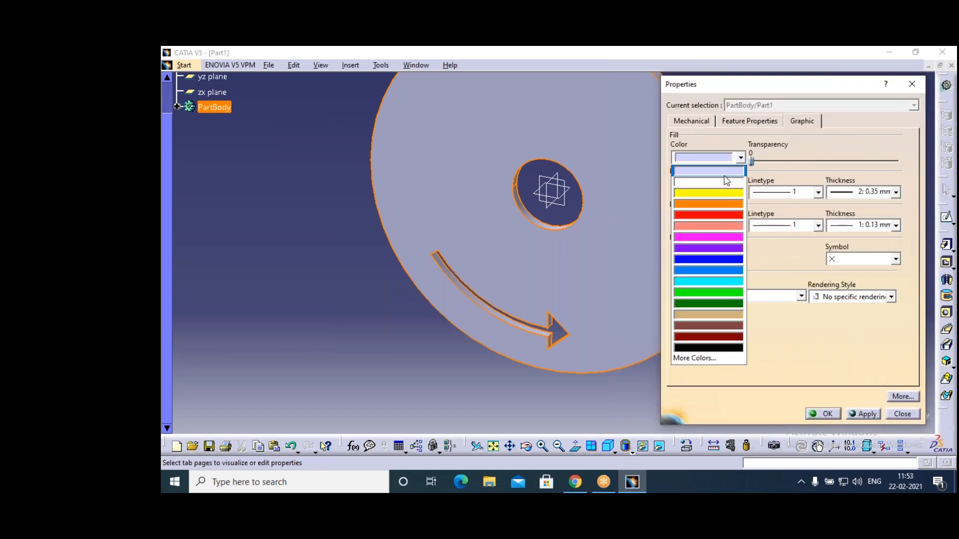
{"action": "left_click", "coordinate": [706, 295]}
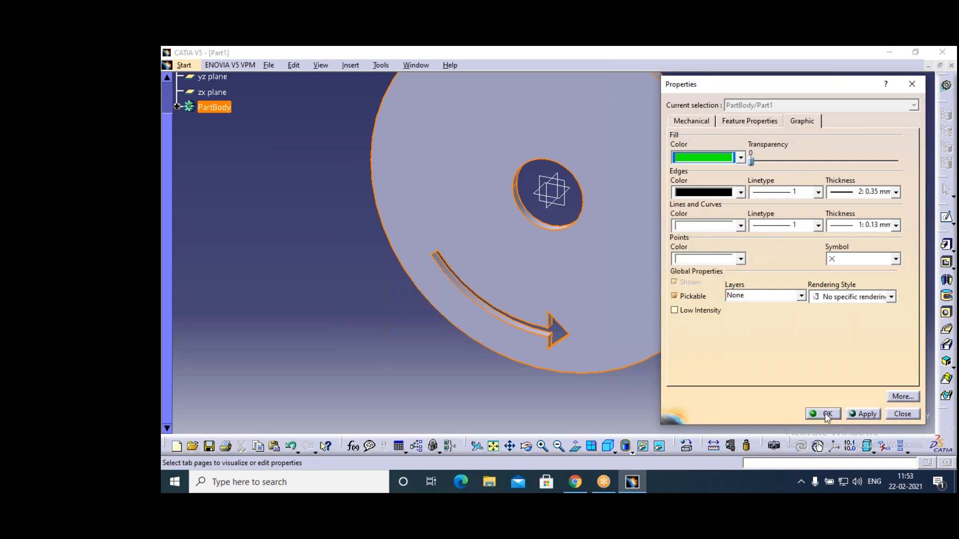
{"action": "left_click", "coordinate": [827, 415]}
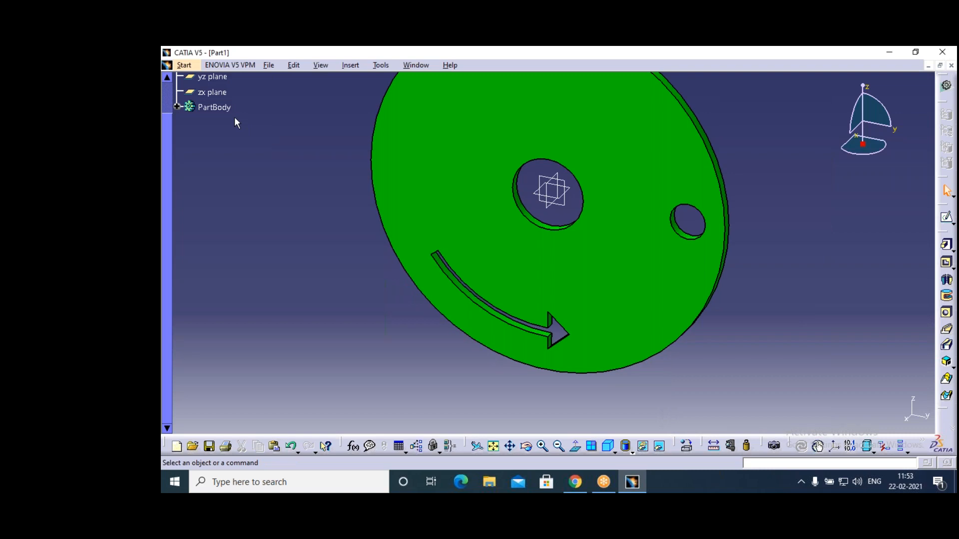
Expand the PartBody in the specification tree to show its features.
{"action": "left_click", "coordinate": [178, 107]}
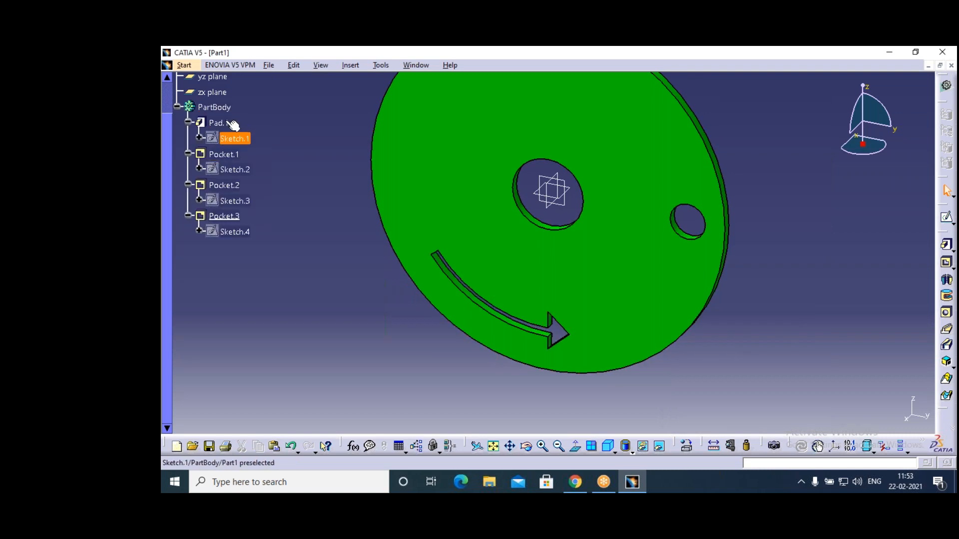
Hide the xy, yz and zx reference planes of the green disc part.
{"action": "scroll", "coordinate": [228, 120], "scroll_direction": "up", "scroll_amount": 2}
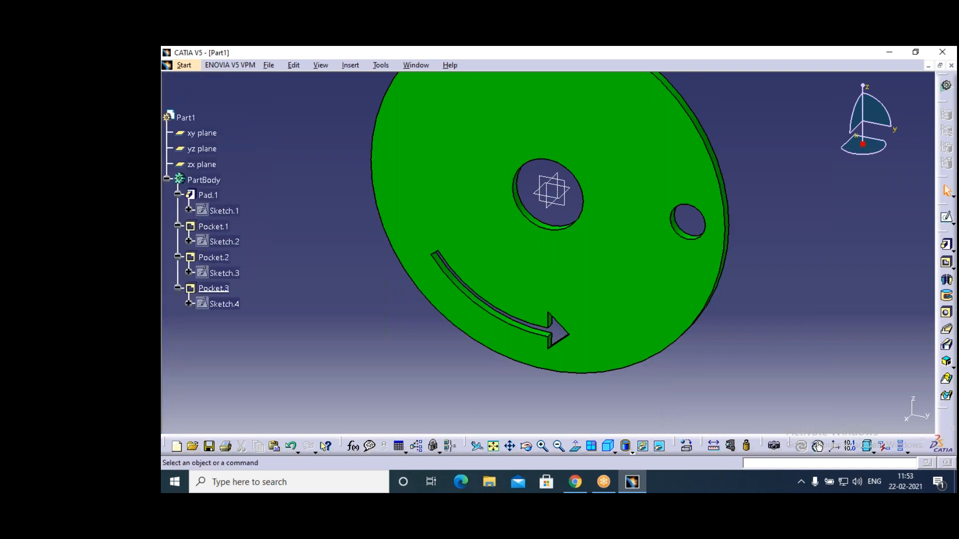
{"action": "right_click", "coordinate": [212, 137]}
{"action": "left_click", "coordinate": [241, 170]}
{"action": "right_click", "coordinate": [208, 149]}
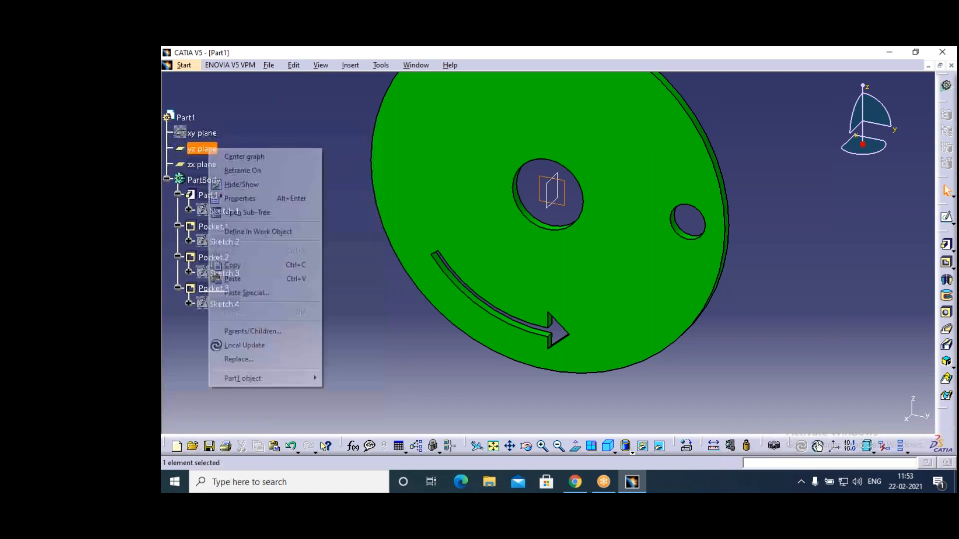
{"action": "left_click", "coordinate": [242, 184]}
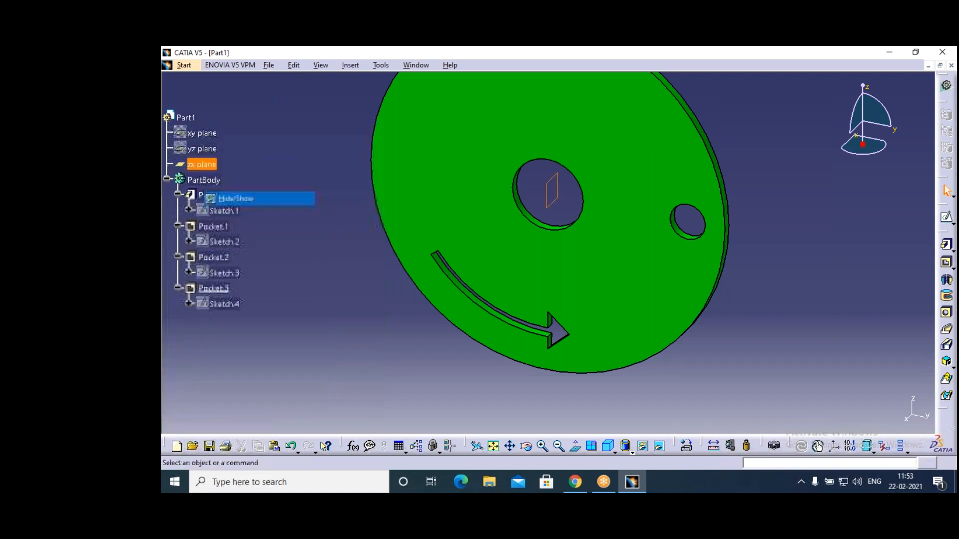
Save the disc part on the Desktop under the file name e3 and close it.
{"action": "left_click", "coordinate": [560, 447]}
{"action": "left_click", "coordinate": [559, 446]}
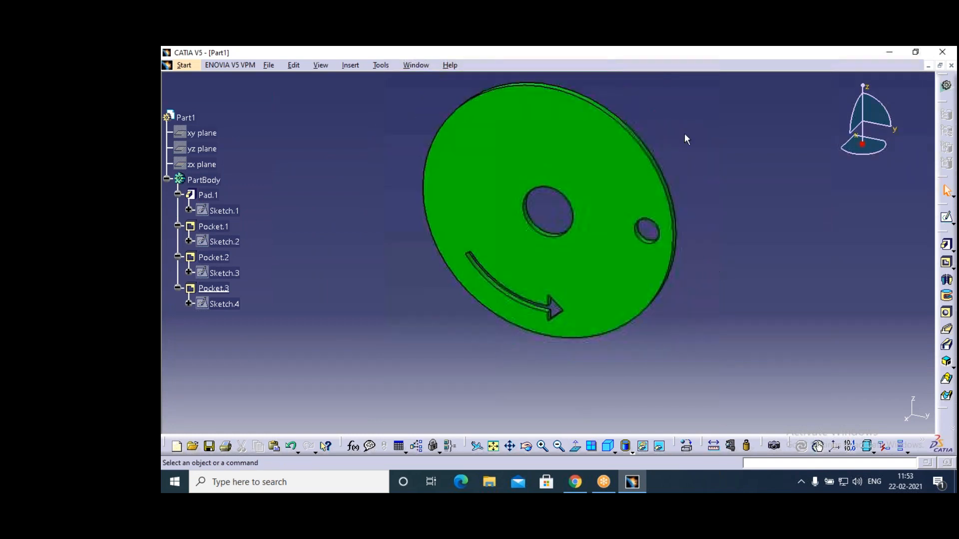
{"action": "left_click", "coordinate": [269, 67]}
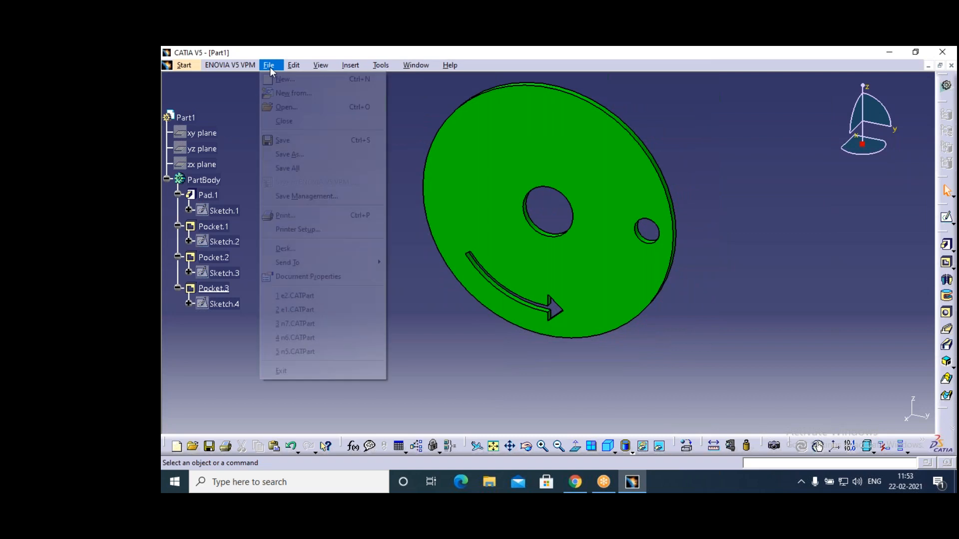
{"action": "left_click", "coordinate": [294, 168]}
{"action": "type", "text": "e2"}
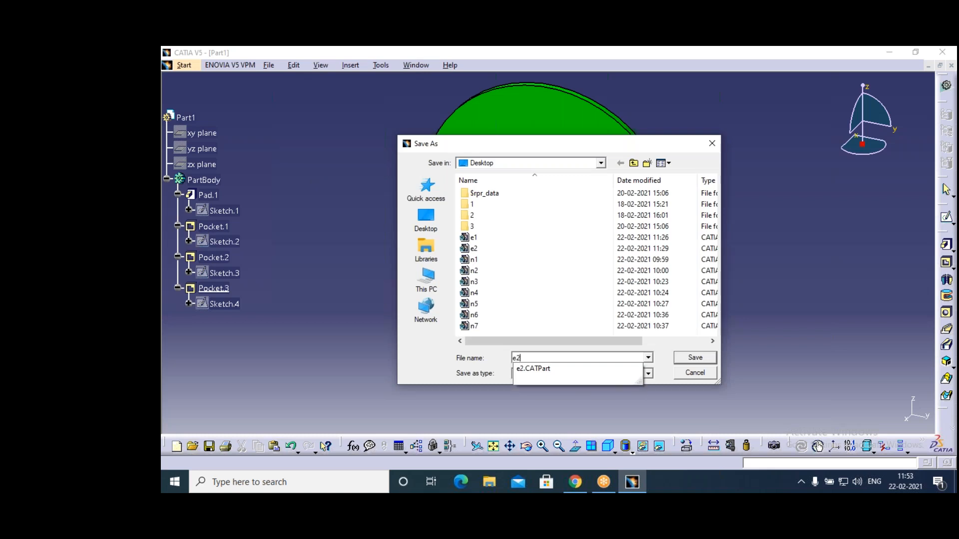
{"action": "key", "text": "BackSpace"}
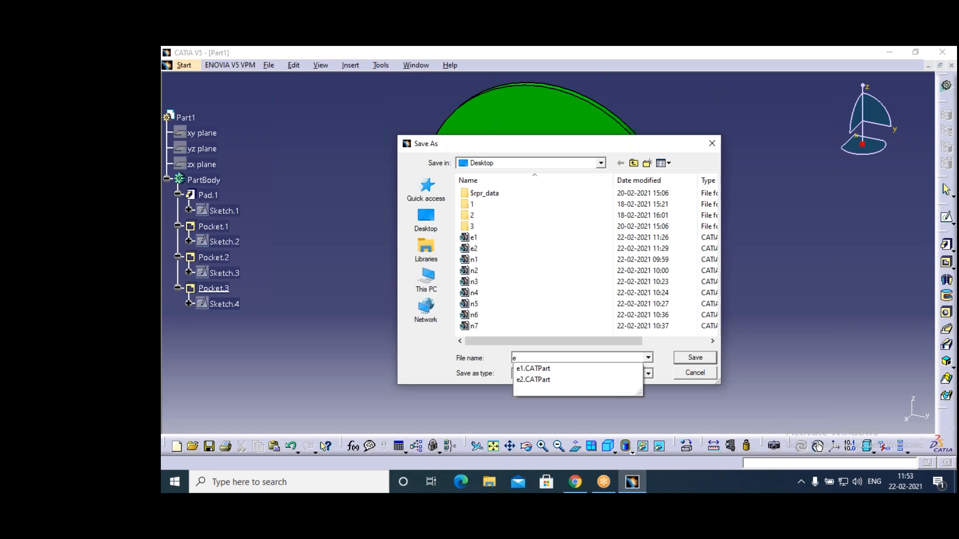
{"action": "type", "text": "3"}
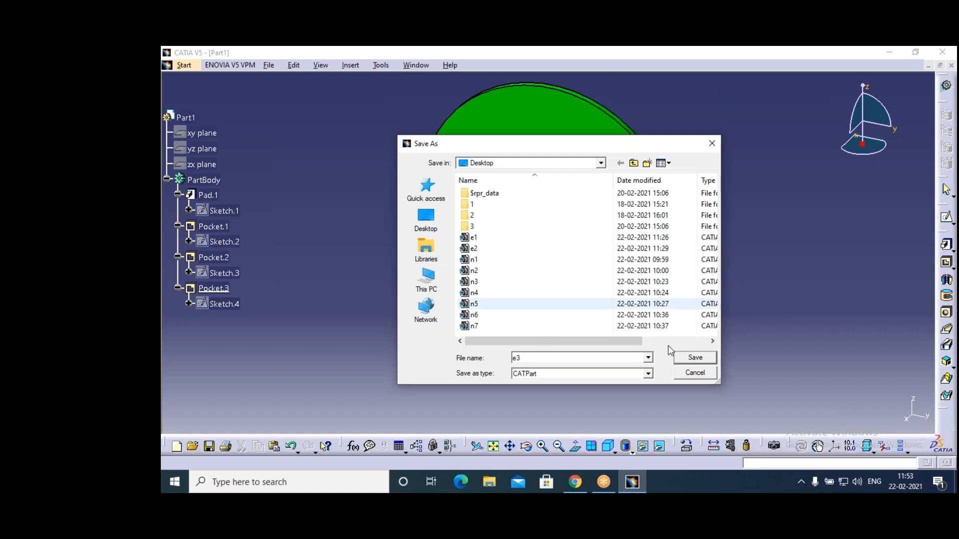
{"action": "left_click", "coordinate": [682, 357]}
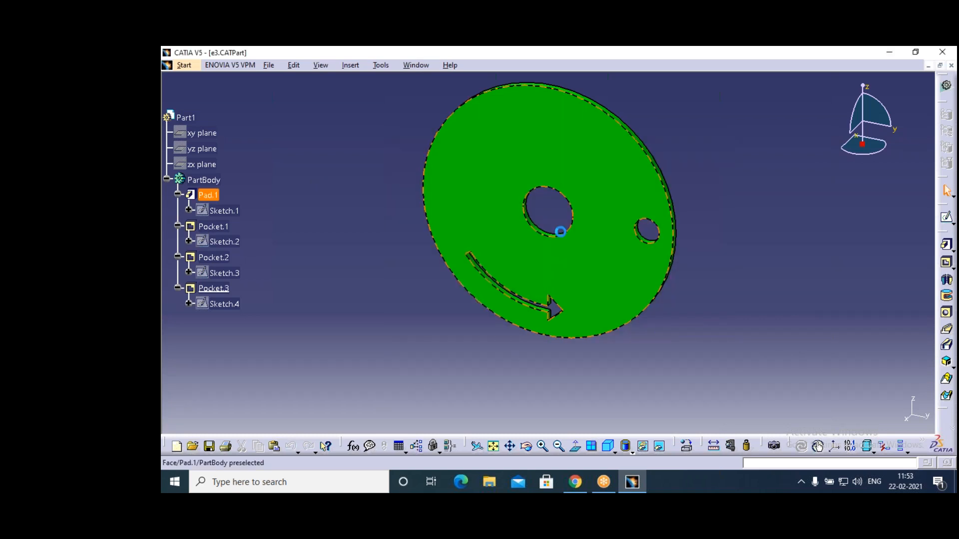
{"action": "left_click", "coordinate": [950, 66]}
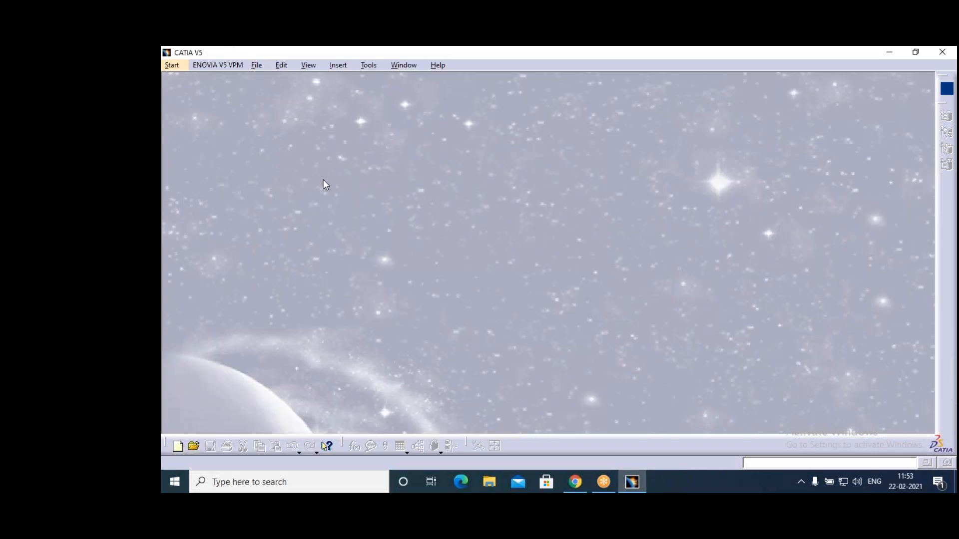
Create a new part and sketch a 40 mm diameter circle centred on the origin of the yz plane.
{"action": "key", "text": "Return"}
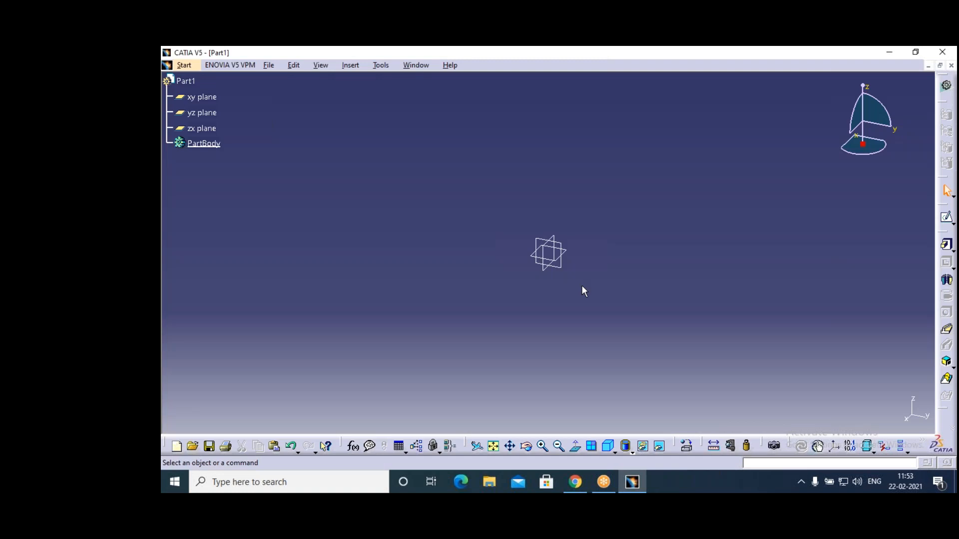
{"action": "left_click", "coordinate": [561, 264]}
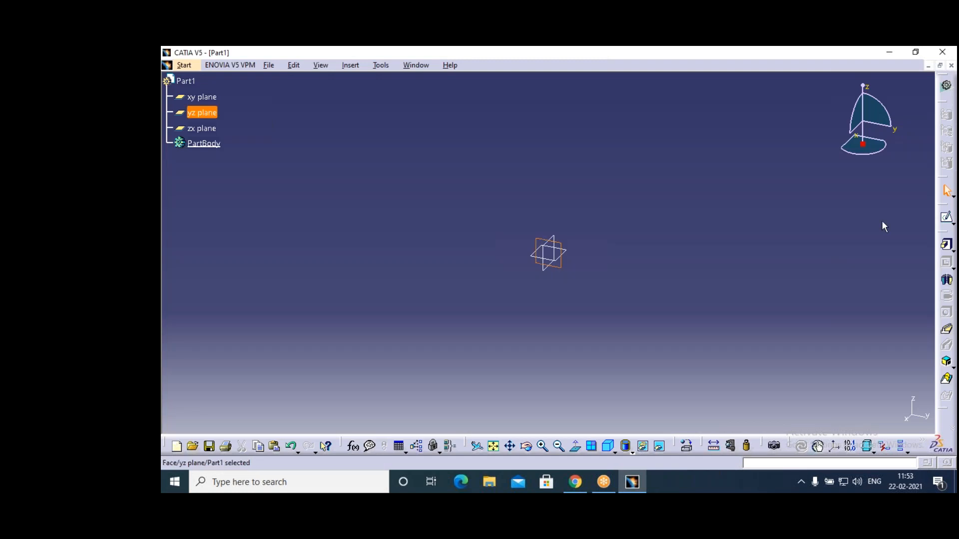
{"action": "left_click", "coordinate": [946, 217]}
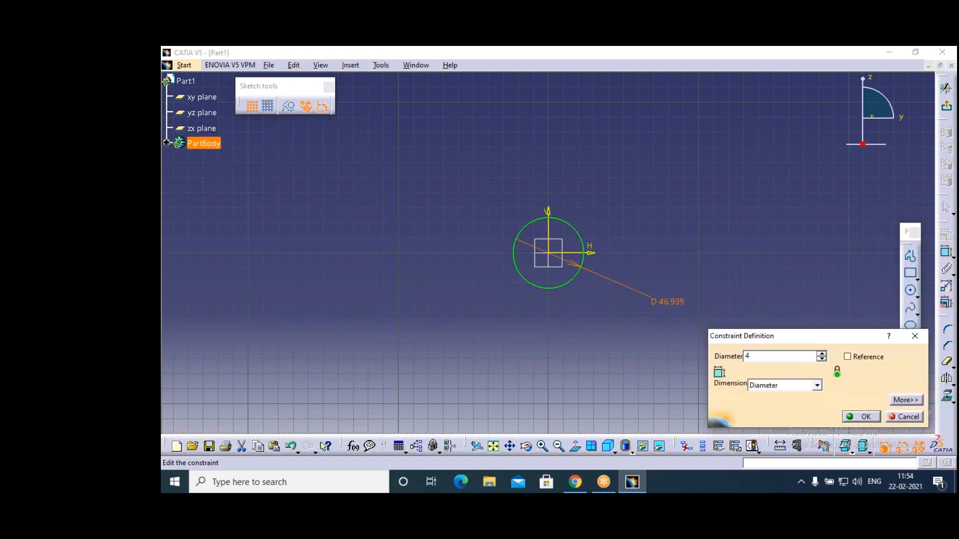
{"action": "left_click", "coordinate": [738, 255]}
{"action": "left_click", "coordinate": [863, 417]}
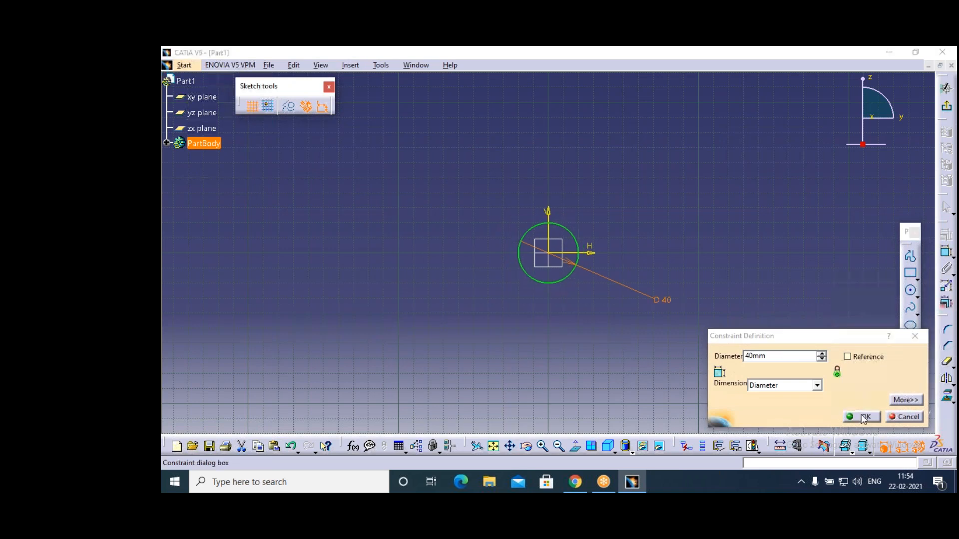
{"action": "left_click", "coordinate": [864, 418]}
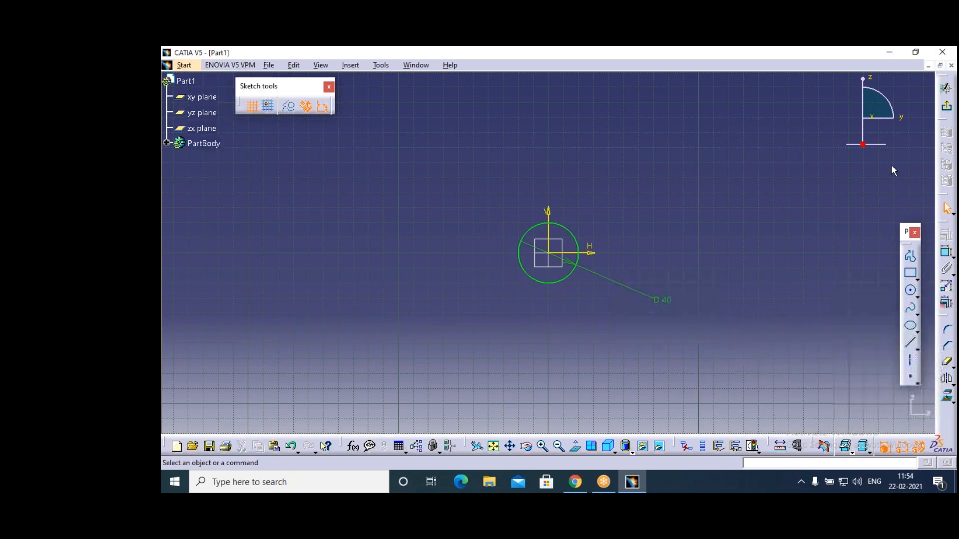
{"action": "left_click", "coordinate": [948, 111]}
Pad the circle sketch to a length of 400 mm in the reversed direction.
{"action": "left_click", "coordinate": [946, 246]}
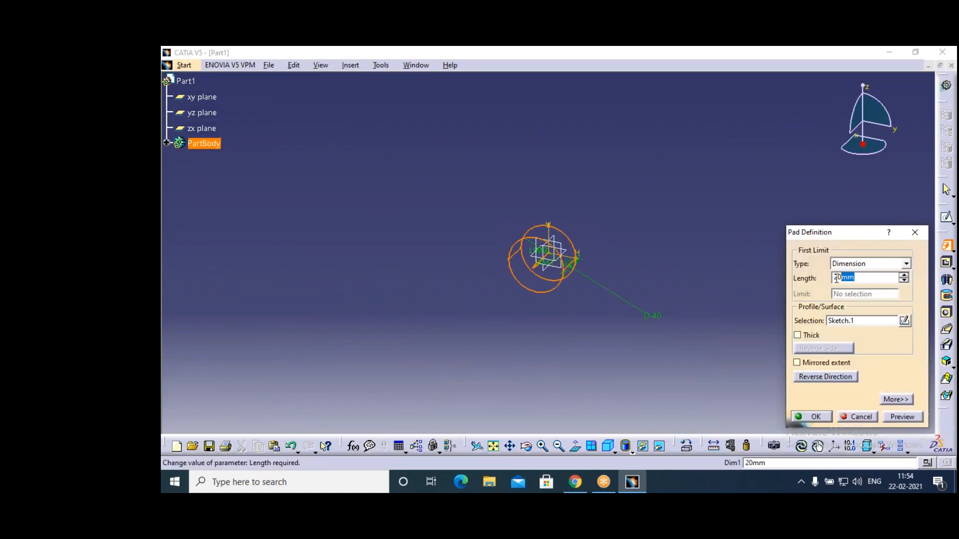
{"action": "type", "text": "200"}
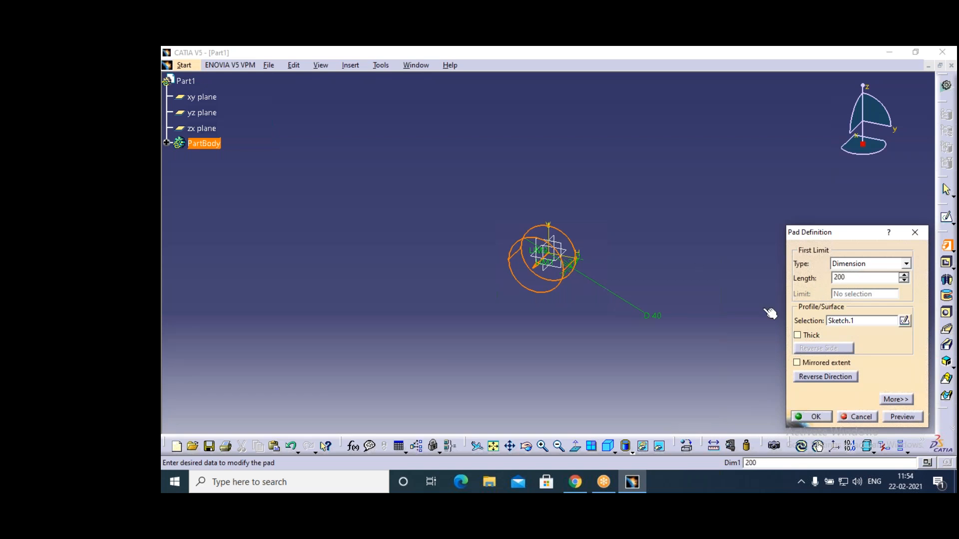
{"action": "left_click_drag", "start_coordinate": [849, 277], "coordinate": [781, 284]}
{"action": "left_click", "coordinate": [777, 283]}
{"action": "type", "text": "400"}
{"action": "left_click", "coordinate": [771, 302]}
{"action": "left_click", "coordinate": [810, 380]}
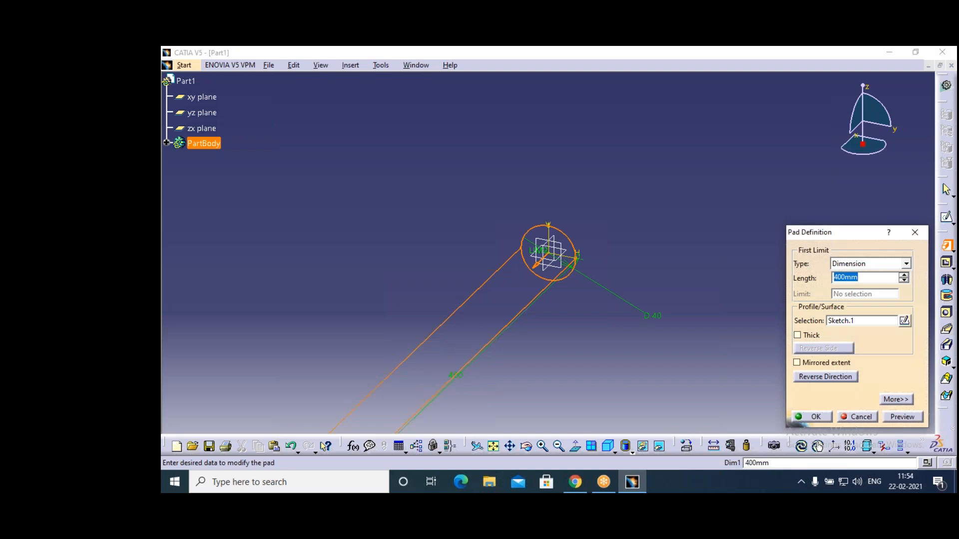
{"action": "left_click", "coordinate": [816, 418]}
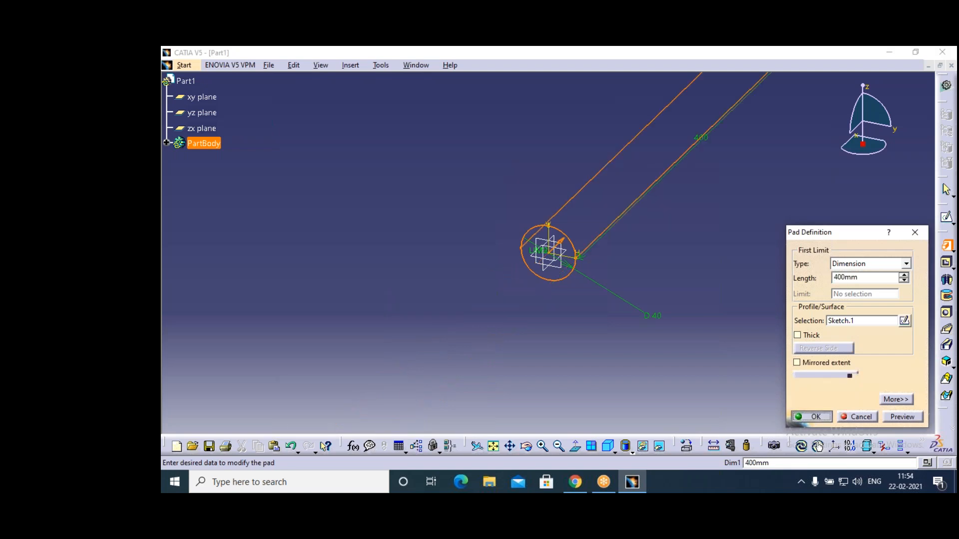
{"action": "left_click", "coordinate": [705, 312]}
Change the fill colour of the shaft's PartBody to yellow.
{"action": "scroll", "coordinate": [685, 277], "scroll_direction": "down", "scroll_amount": 3}
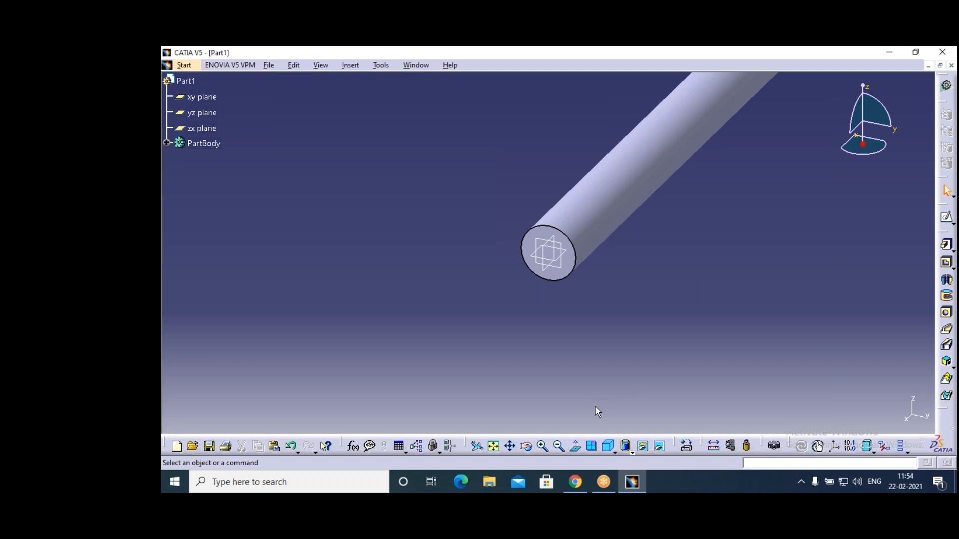
{"action": "left_click", "coordinate": [558, 446]}
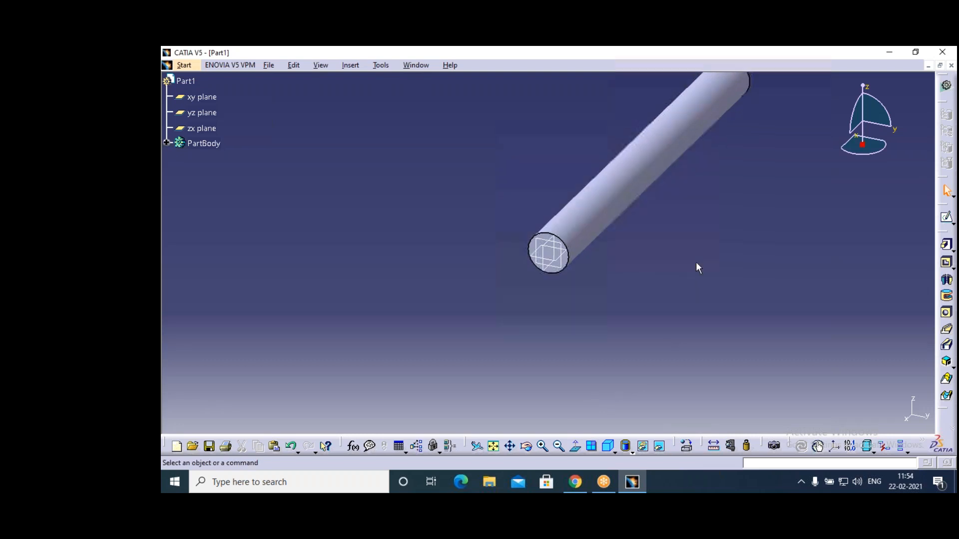
{"action": "left_click", "coordinate": [509, 446]}
{"action": "left_click_drag", "start_coordinate": [580, 350], "coordinate": [563, 414]}
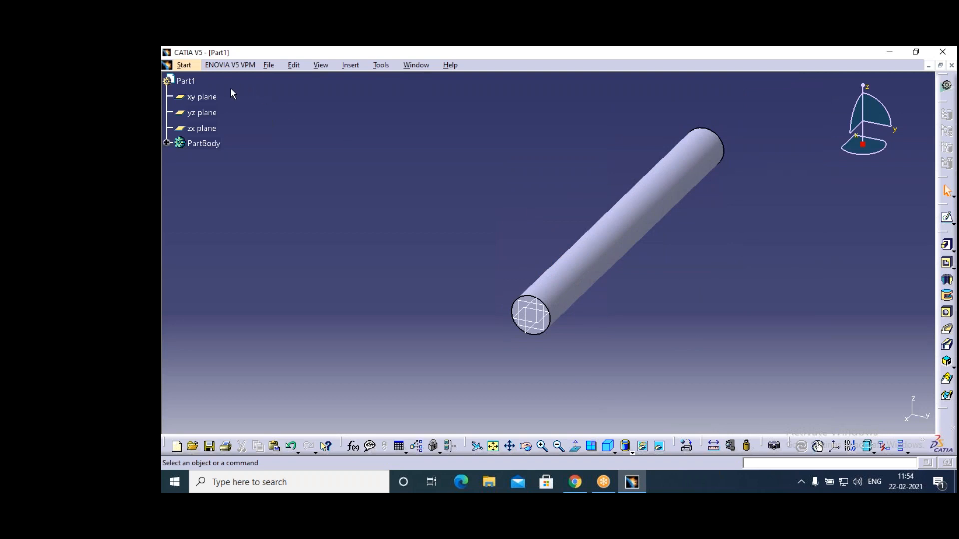
{"action": "left_click", "coordinate": [210, 144]}
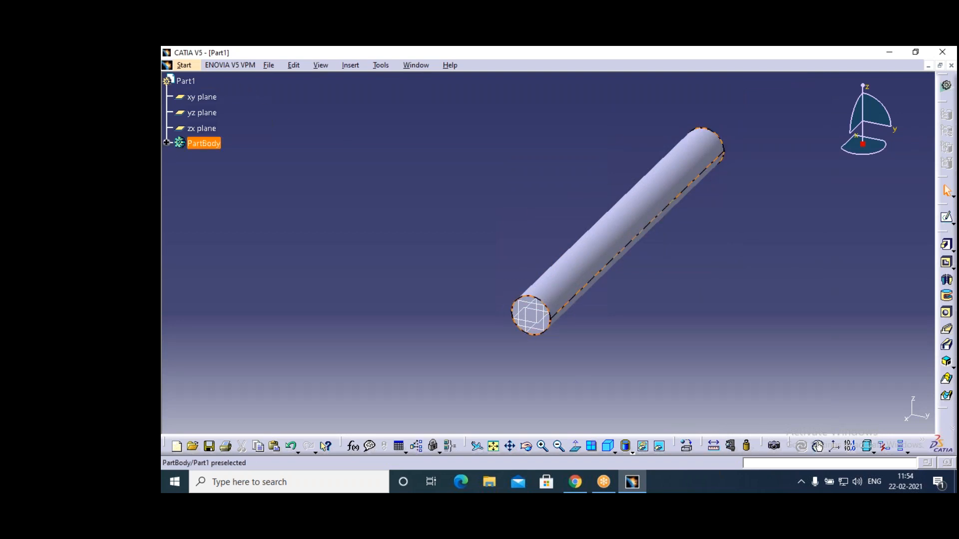
{"action": "right_click", "coordinate": [210, 143]}
{"action": "left_click", "coordinate": [234, 193]}
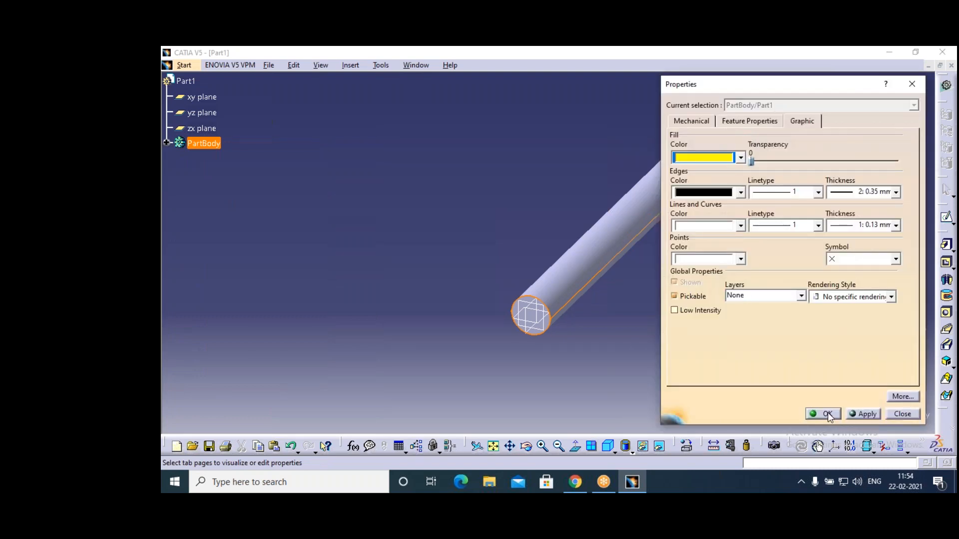
{"action": "left_click", "coordinate": [825, 414]}
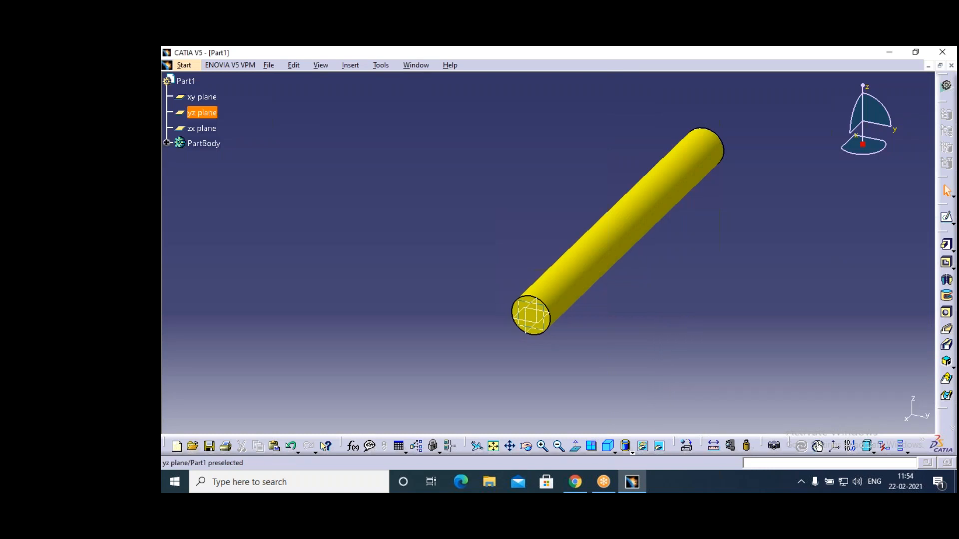
Hide the xy, yz and zx reference planes of the yellow shaft part.
{"action": "right_click", "coordinate": [200, 99]}
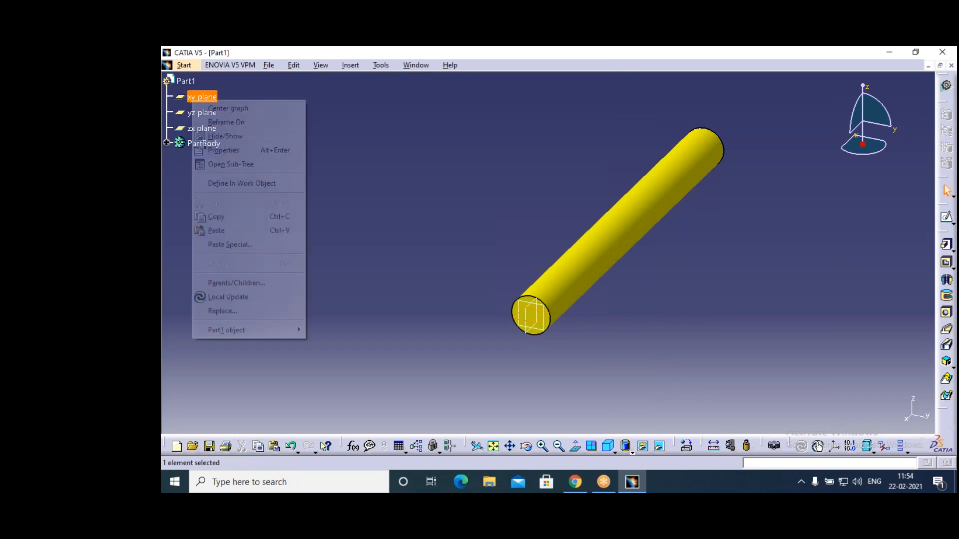
{"action": "left_click", "coordinate": [216, 142]}
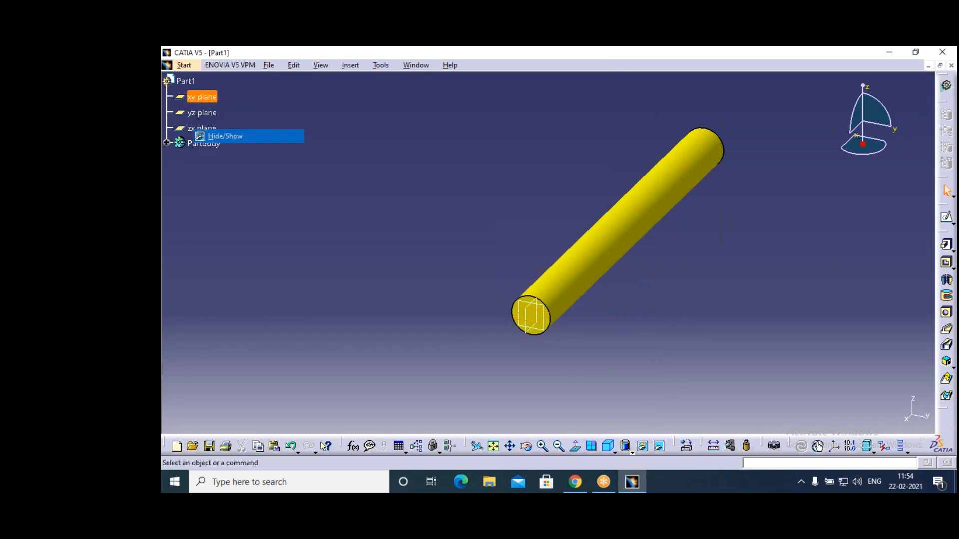
{"action": "right_click", "coordinate": [201, 114]}
{"action": "left_click", "coordinate": [228, 156]}
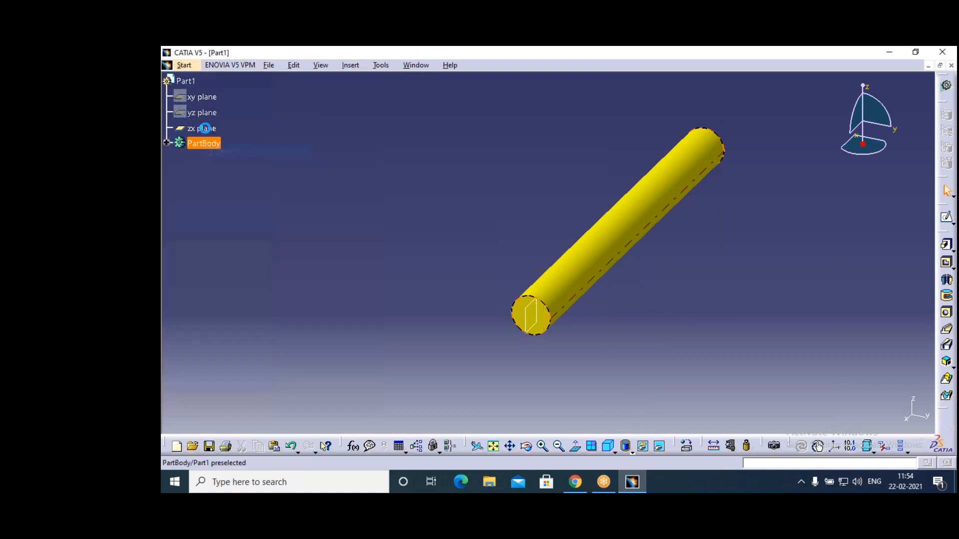
{"action": "right_click", "coordinate": [202, 127]}
{"action": "left_click", "coordinate": [224, 164]}
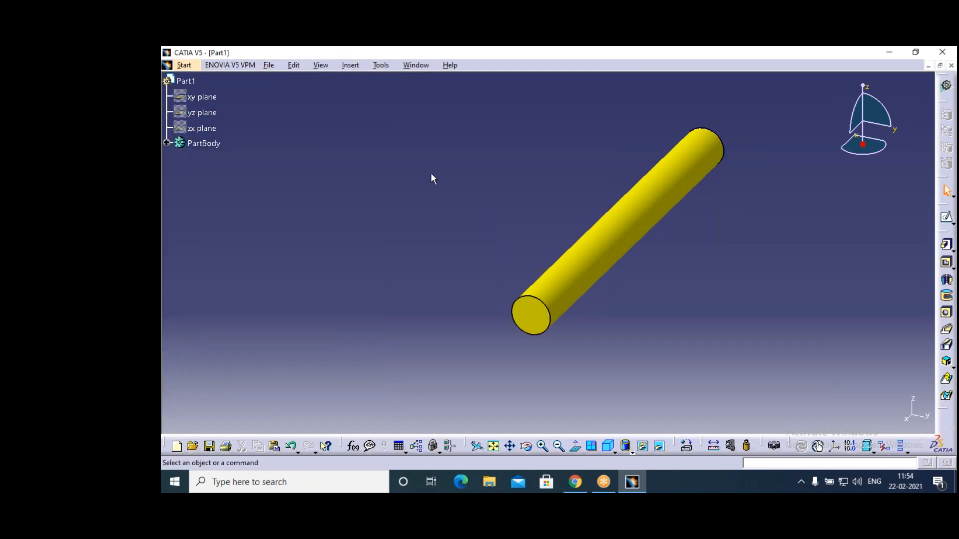
Save the shaft part on the Desktop under the file name e4 and close it.
{"action": "left_click", "coordinate": [268, 66]}
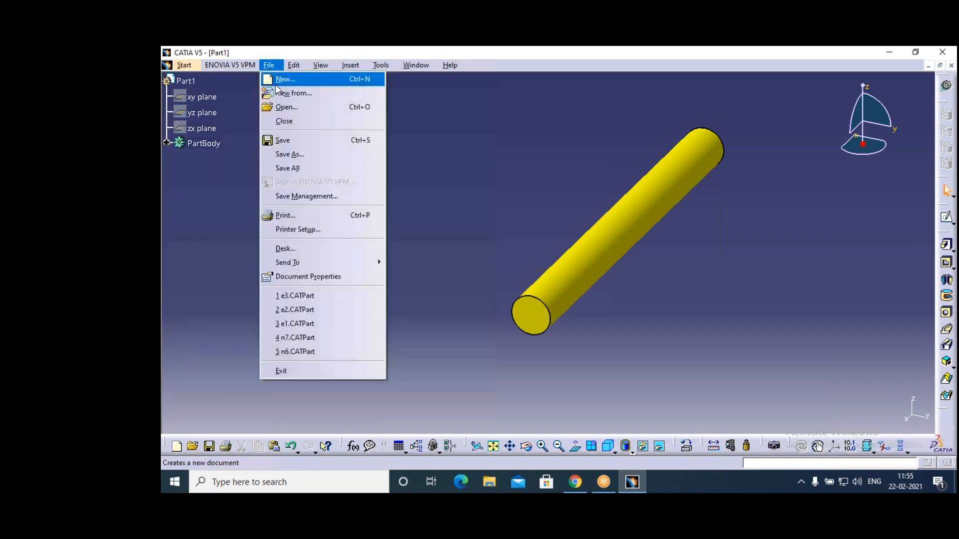
{"action": "left_click", "coordinate": [290, 155]}
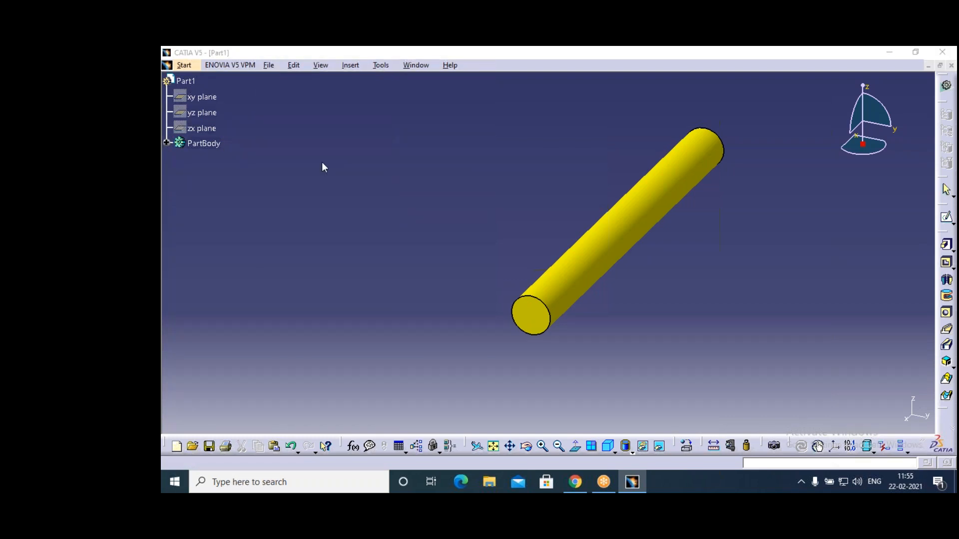
{"action": "type", "text": "e"}
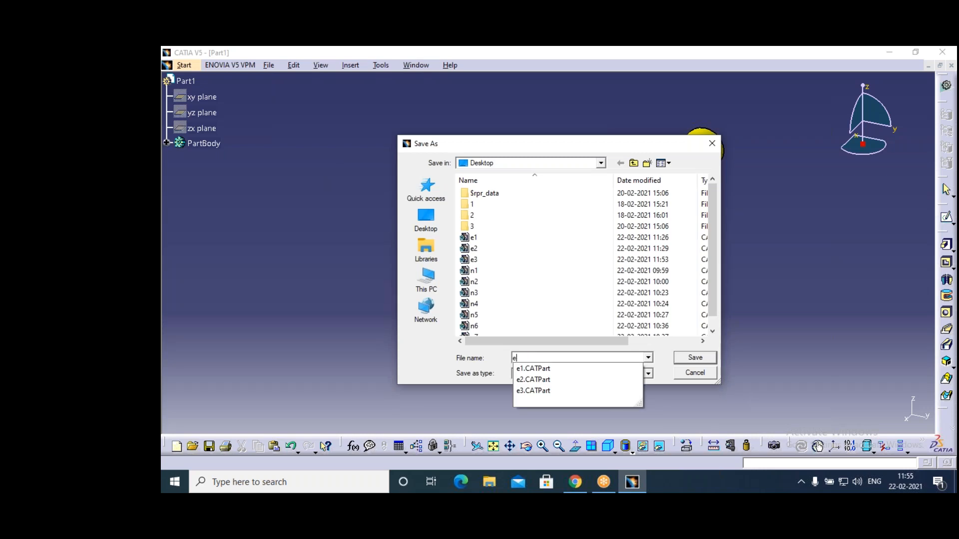
{"action": "type", "text": "4"}
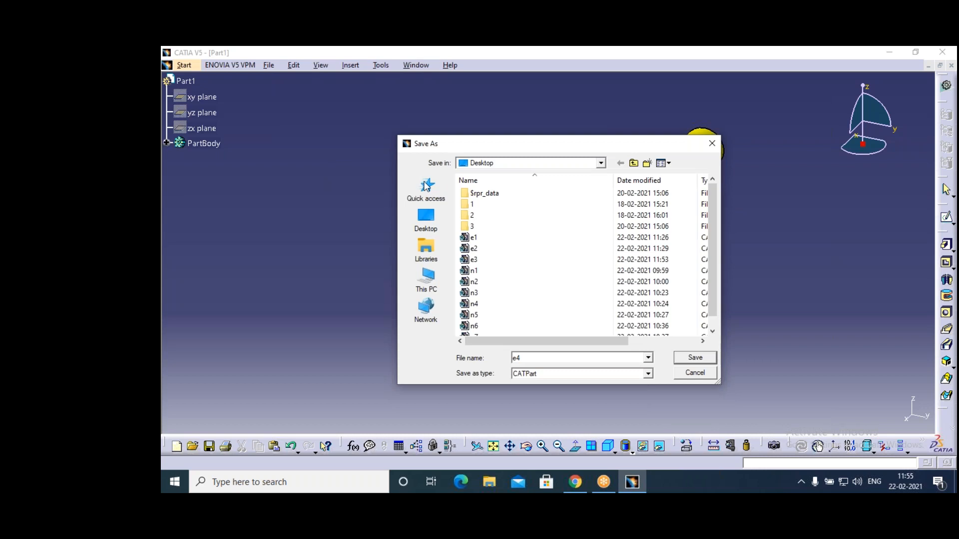
{"action": "left_click", "coordinate": [692, 354]}
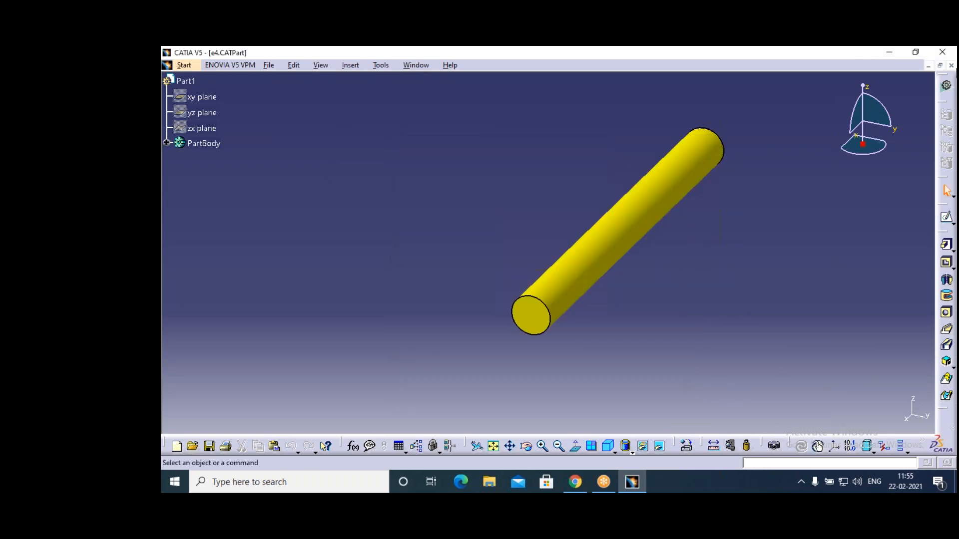
{"action": "left_click", "coordinate": [951, 66]}
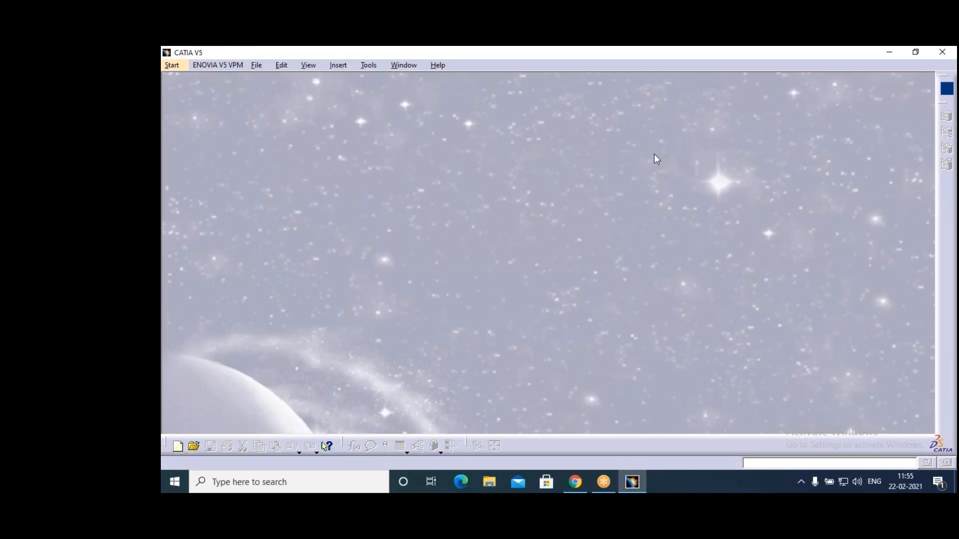
Start a new part in the Part Design workbench.
{"action": "left_click", "coordinate": [172, 65]}
{"action": "mouse_move", "coordinate": [235, 93]}
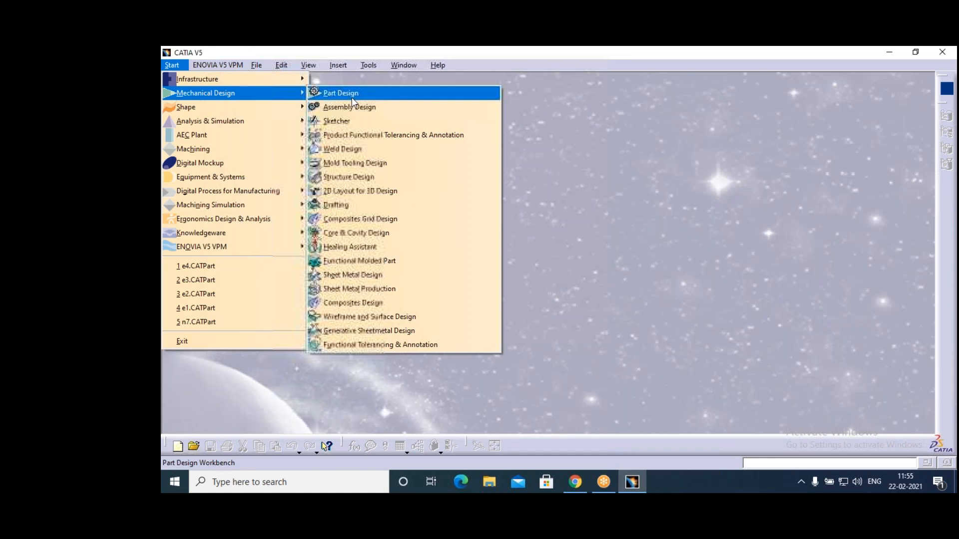
{"action": "left_click", "coordinate": [394, 96]}
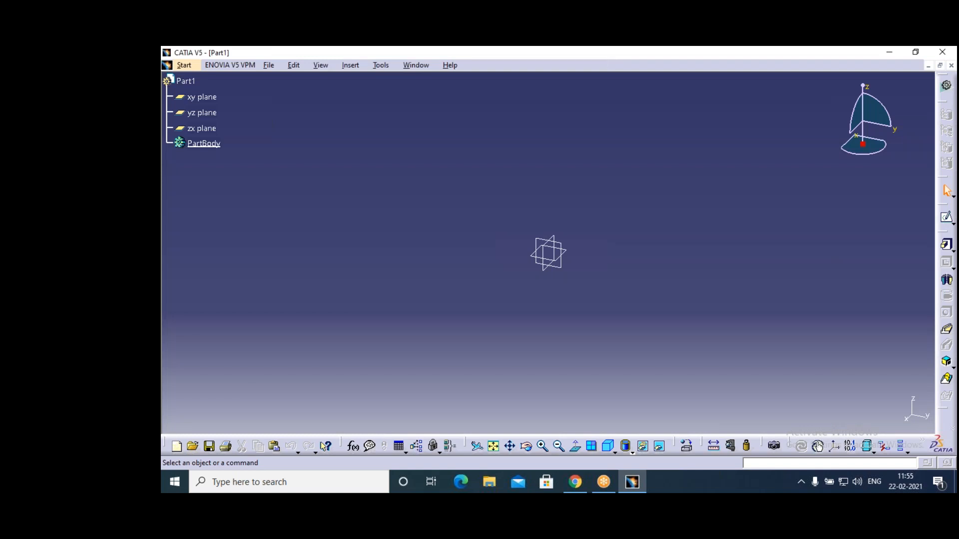
Sketch a circle centred on the origin of the yz plane, set its diameter to 100 mm, and leave the sketch.
{"action": "left_click", "coordinate": [202, 112]}
{"action": "left_click", "coordinate": [946, 219]}
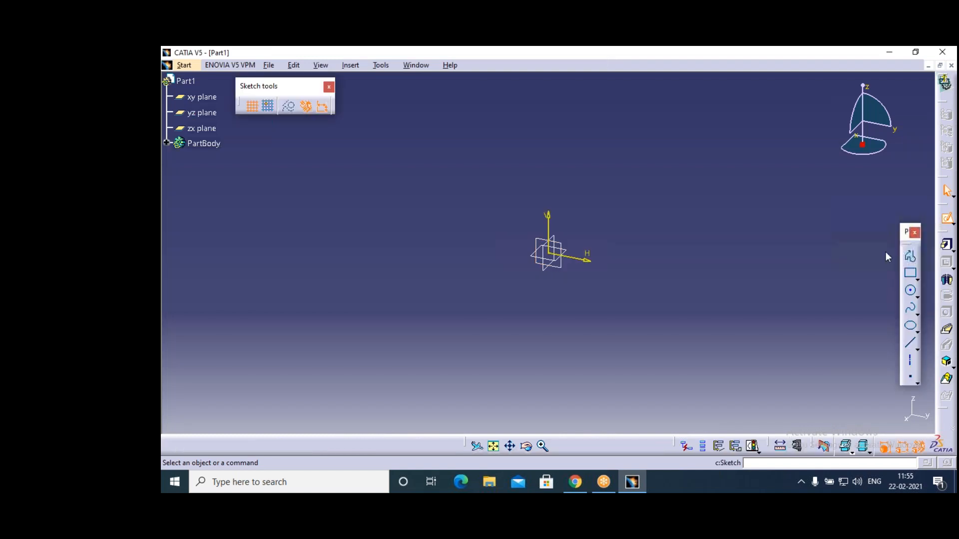
{"action": "left_click", "coordinate": [910, 290]}
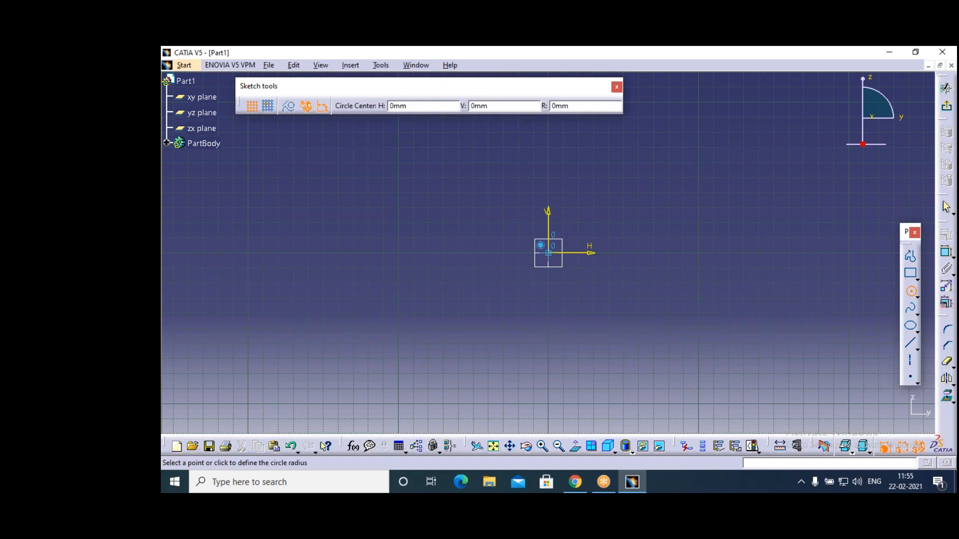
{"action": "left_click", "coordinate": [548, 253]}
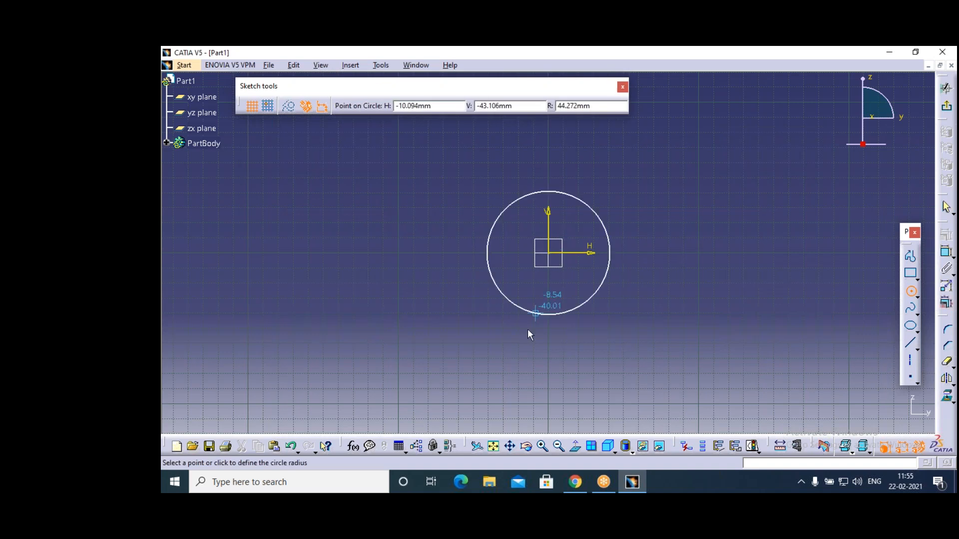
{"action": "left_click", "coordinate": [502, 353]}
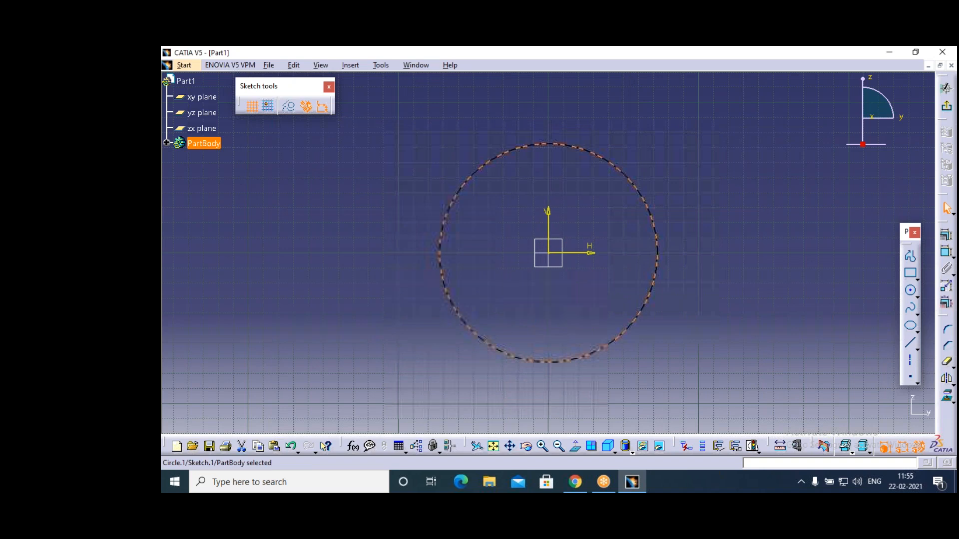
{"action": "left_click", "coordinate": [946, 251]}
{"action": "double_click", "coordinate": [698, 320]}
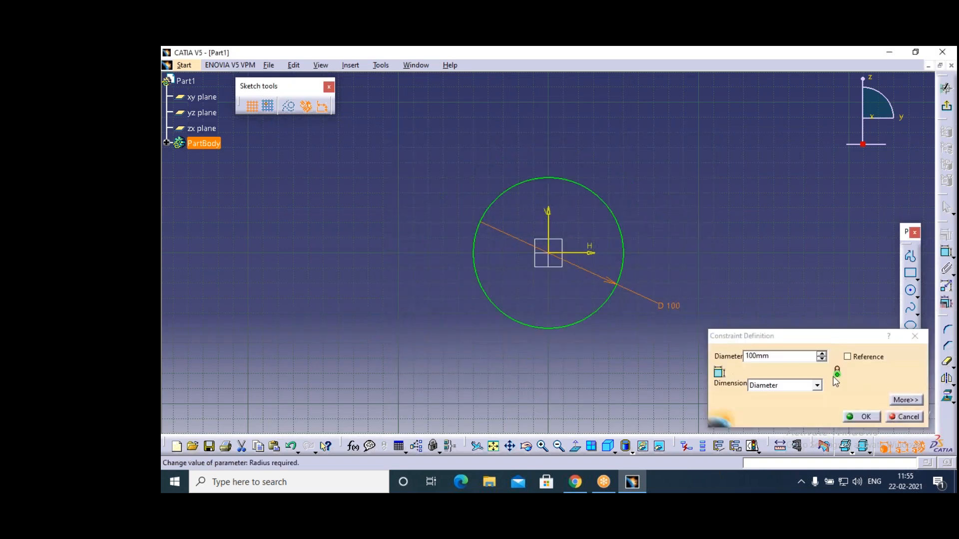
{"action": "key", "text": "Return"}
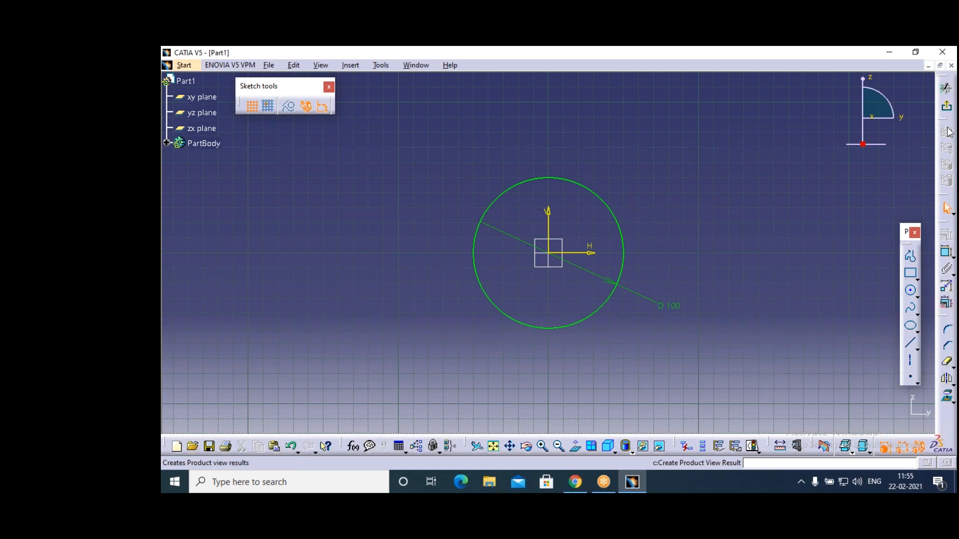
{"action": "left_click", "coordinate": [950, 113]}
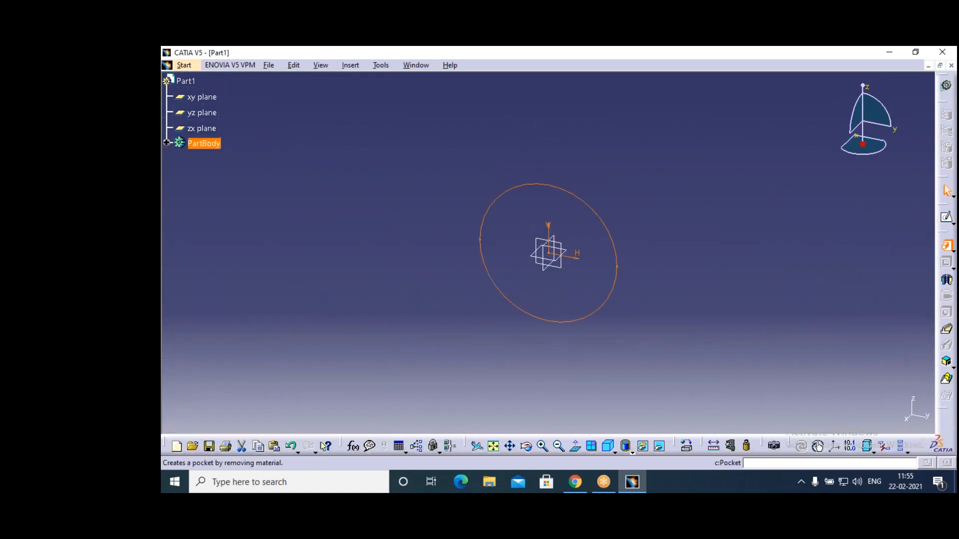
Pad the 100 mm circle sketch to a length of 5 mm to form a thin disc.
{"action": "left_click", "coordinate": [947, 263]}
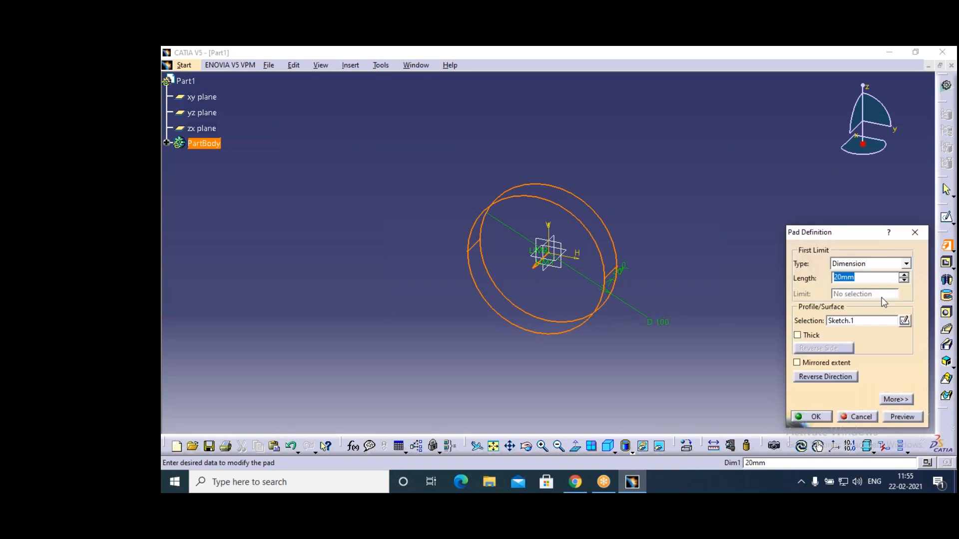
{"action": "type", "text": "5"}
{"action": "key", "text": "Return"}
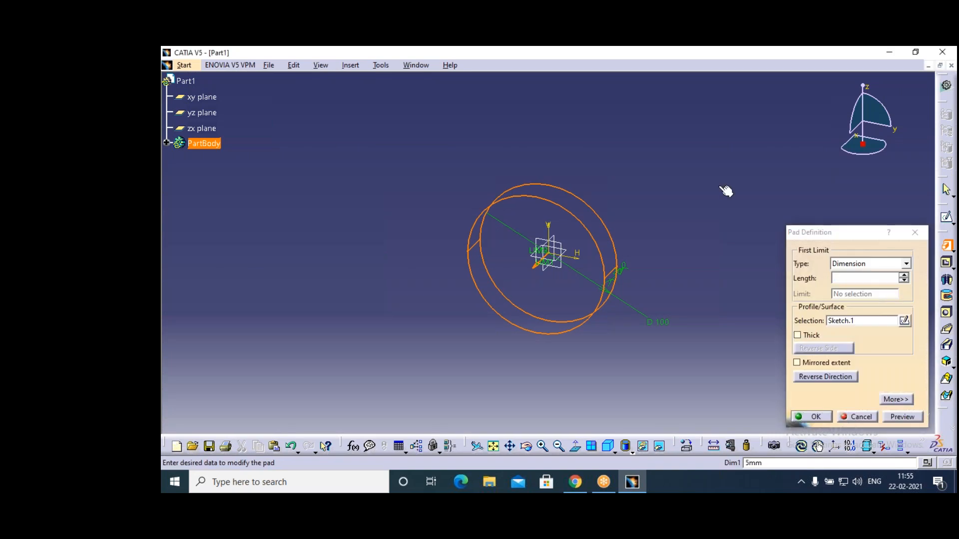
{"action": "left_click", "coordinate": [812, 416]}
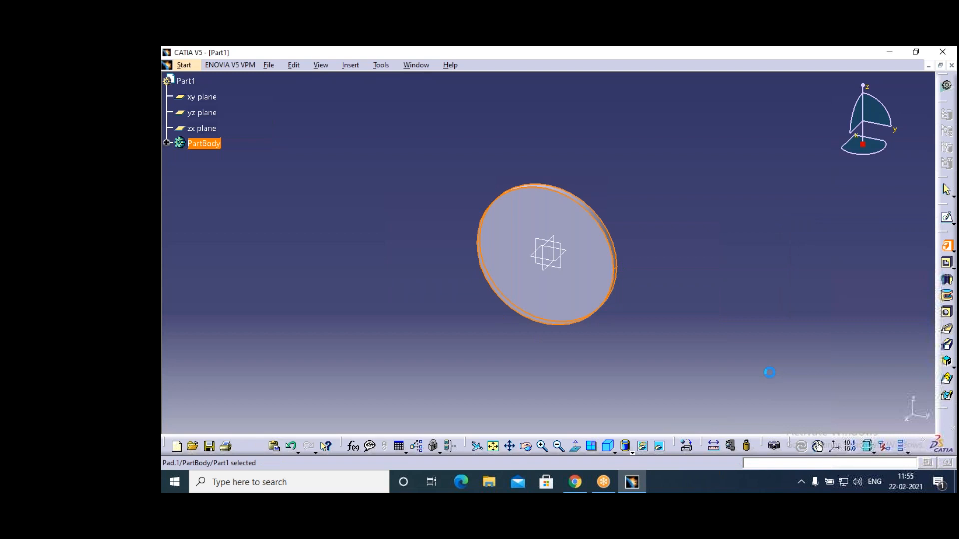
Sketch a circle about 27 mm in diameter on the disc's rear face, centred on the origin.
{"action": "left_click", "coordinate": [527, 446]}
{"action": "left_click_drag", "start_coordinate": [673, 241], "coordinate": [473, 323]}
{"action": "left_click", "coordinate": [552, 216]}
{"action": "left_click", "coordinate": [946, 218]}
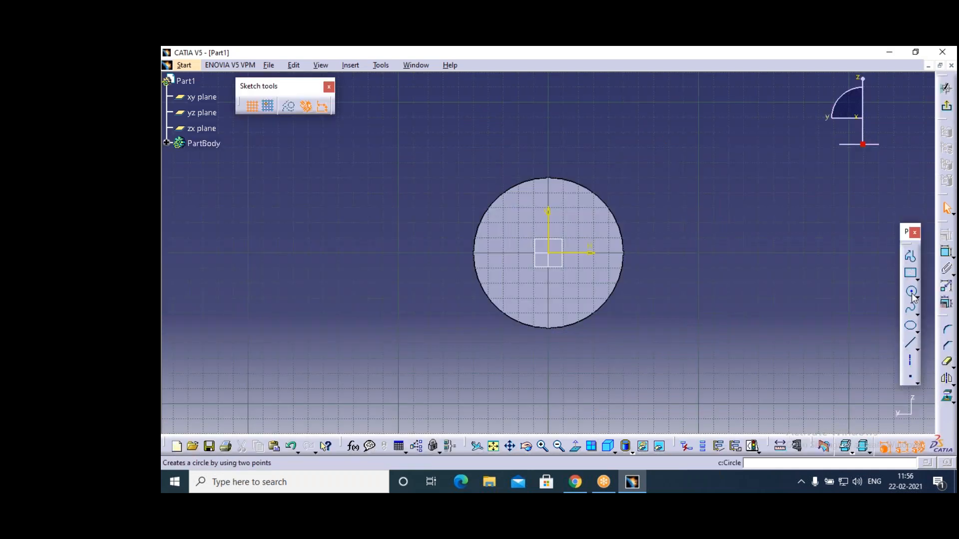
{"action": "left_click", "coordinate": [912, 295]}
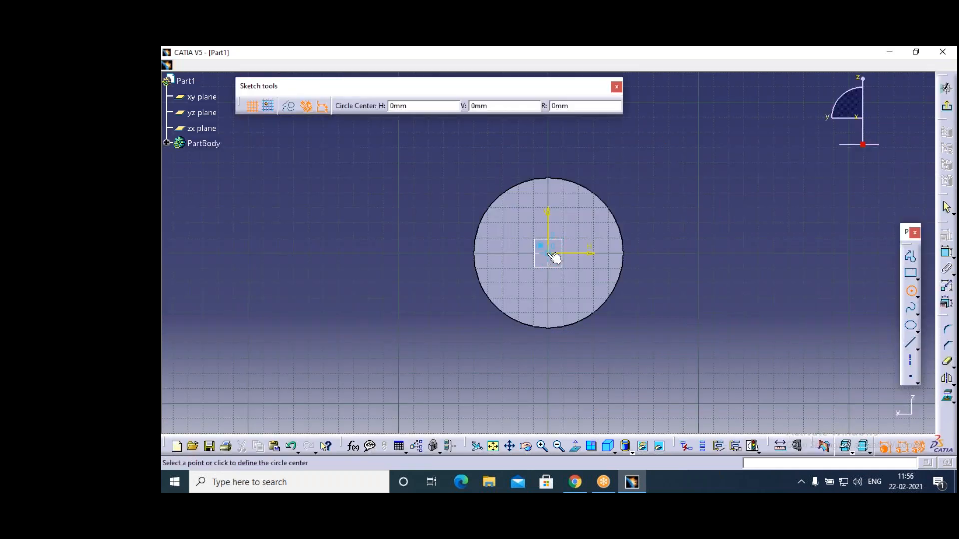
{"action": "left_click", "coordinate": [549, 253]}
{"action": "left_click", "coordinate": [552, 273]}
Dimension the small circle on the disc's rear face, set its diameter to 20 mm, and leave the sketch.
{"action": "left_click", "coordinate": [911, 273]}
{"action": "left_click", "coordinate": [946, 251]}
{"action": "left_click", "coordinate": [693, 325]}
{"action": "double_click", "coordinate": [693, 326]}
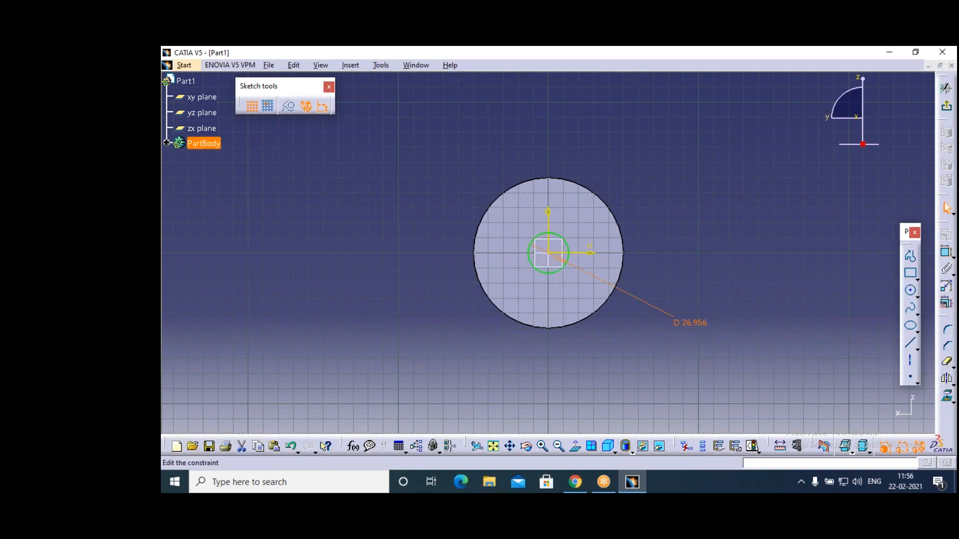
{"action": "type", "text": "20"}
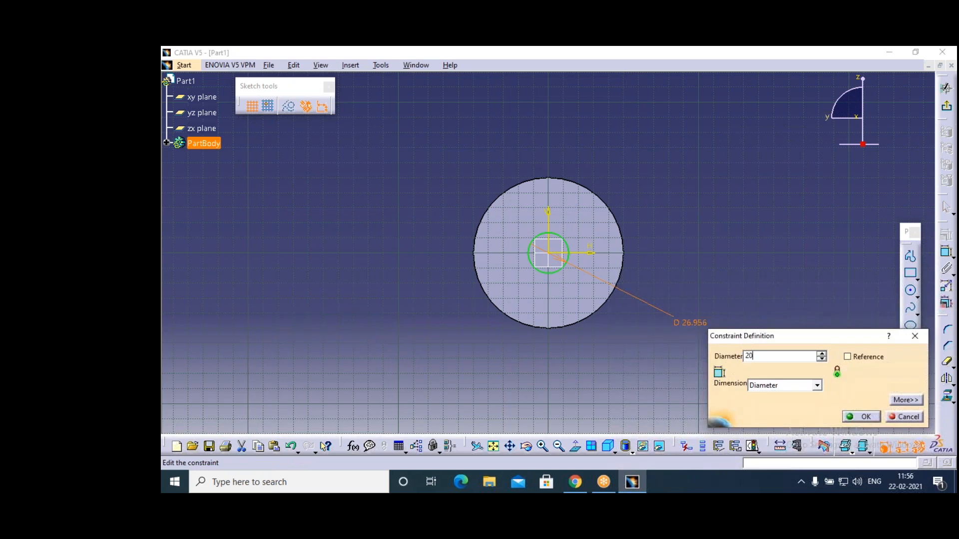
{"action": "left_click", "coordinate": [860, 418]}
{"action": "left_click", "coordinate": [946, 88]}
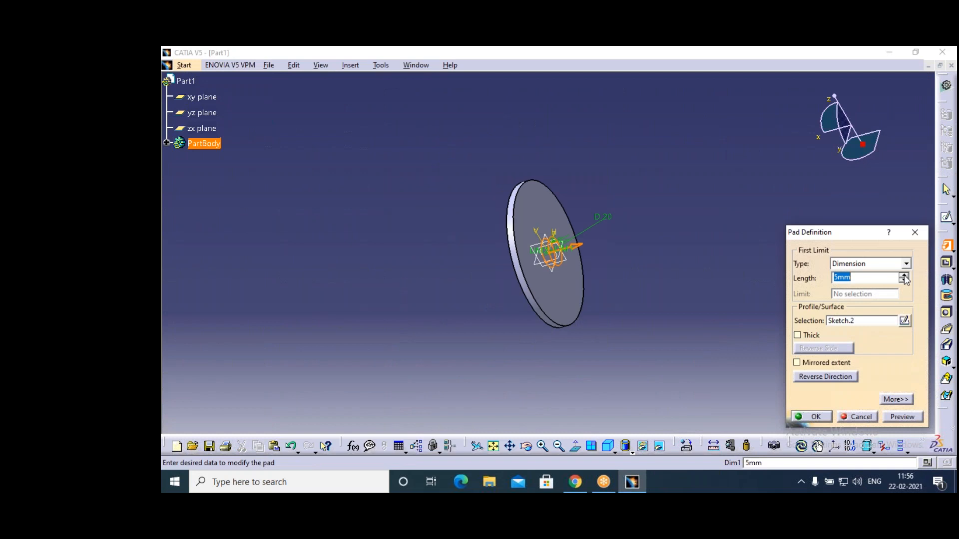
Pad the 20 mm circle to a length of 50 mm outward from the disc's rear face.
{"action": "left_click", "coordinate": [903, 275]}
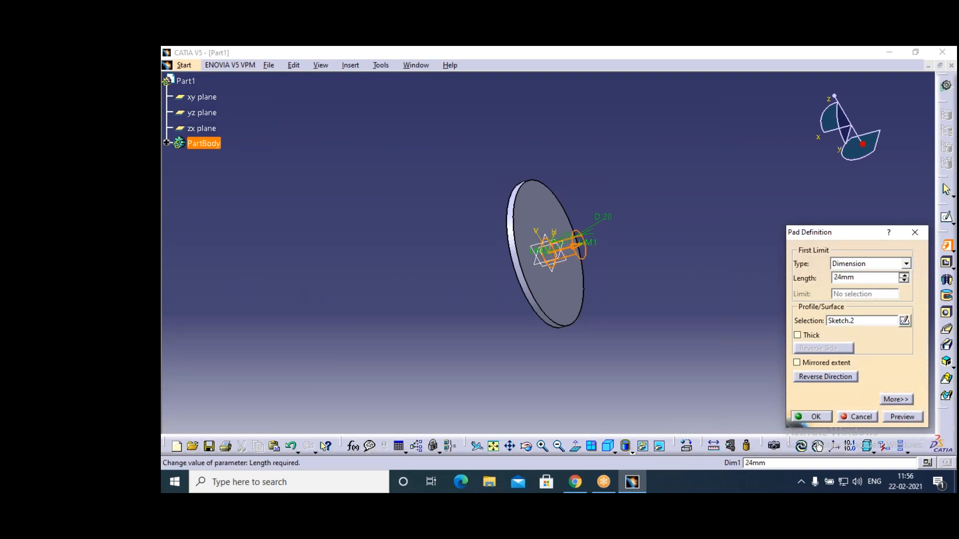
{"action": "left_click_drag", "start_coordinate": [857, 278], "coordinate": [807, 285]}
{"action": "type", "text": "50"}
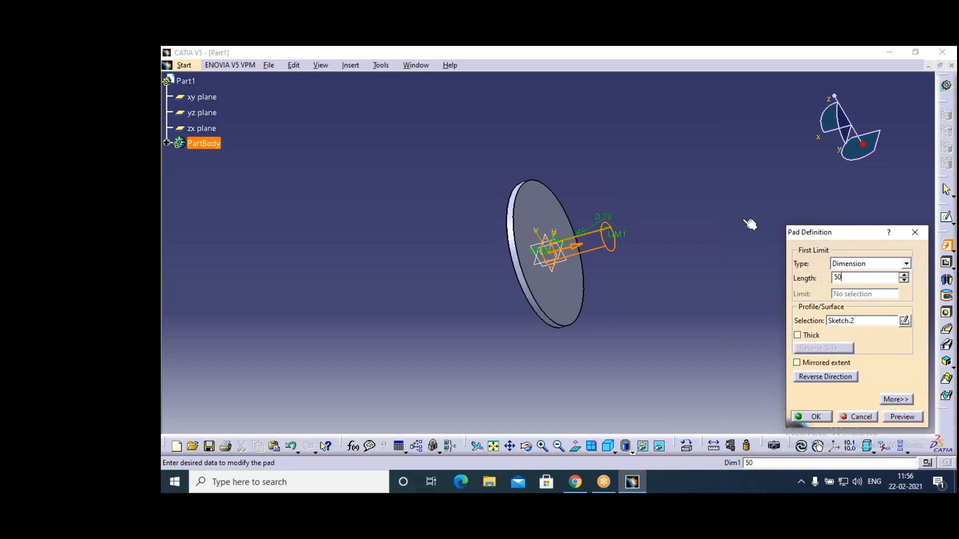
{"action": "left_click", "coordinate": [821, 418]}
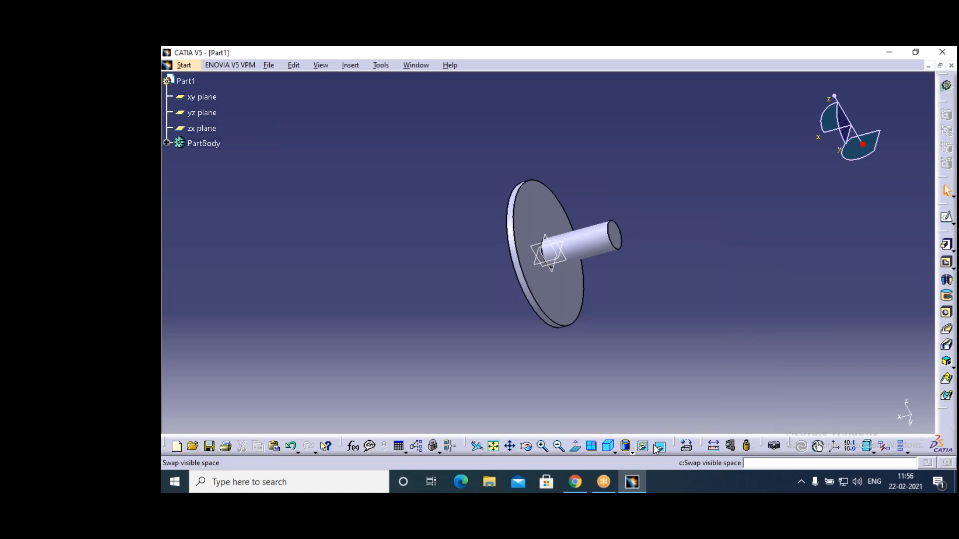
{"action": "left_click", "coordinate": [526, 446]}
{"action": "left_click_drag", "start_coordinate": [533, 382], "coordinate": [678, 331]}
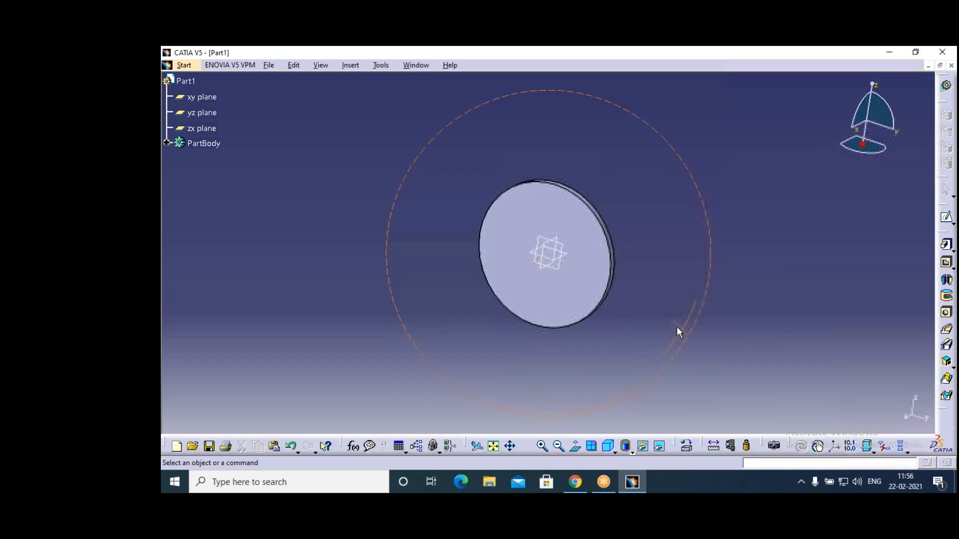
{"action": "left_click", "coordinate": [578, 199]}
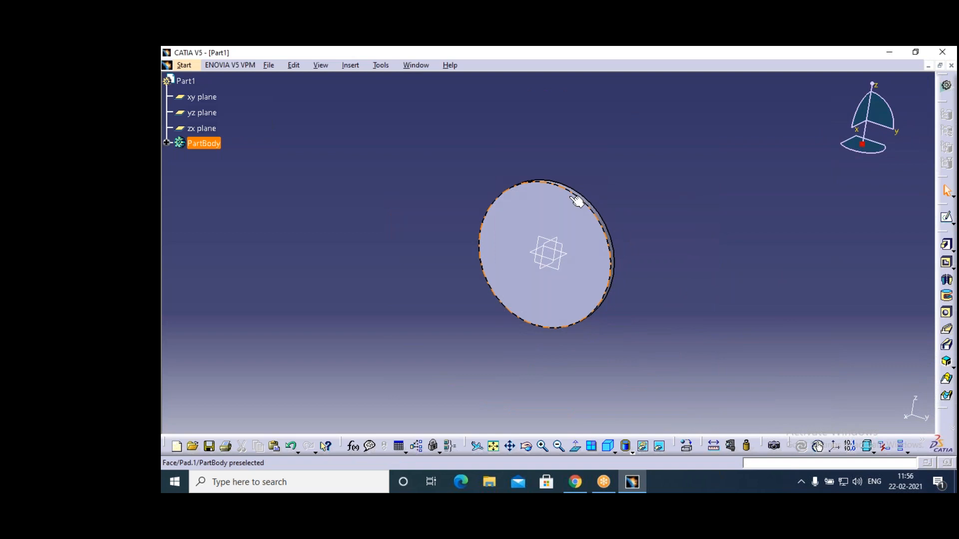
{"action": "left_click", "coordinate": [945, 218]}
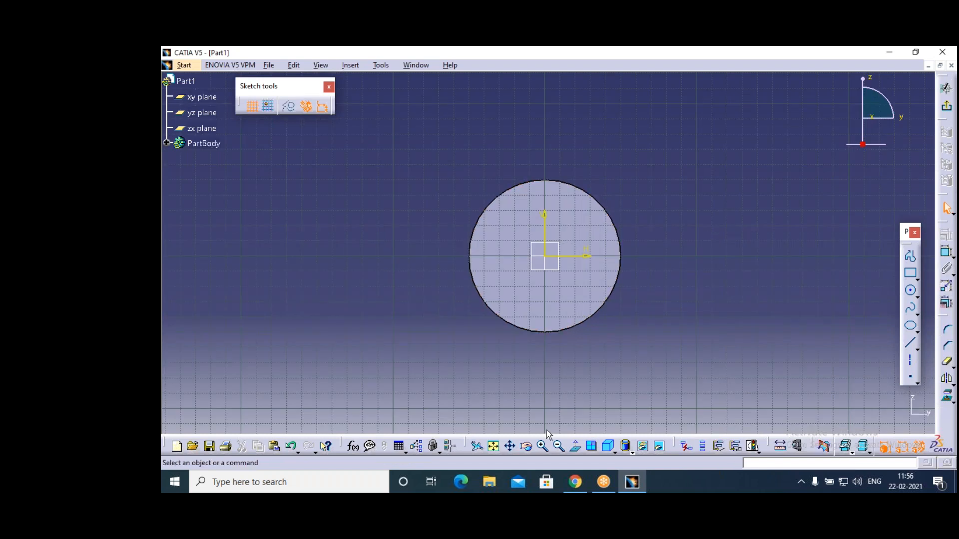
{"action": "left_click", "coordinate": [527, 447]}
{"action": "left_click", "coordinate": [946, 106]}
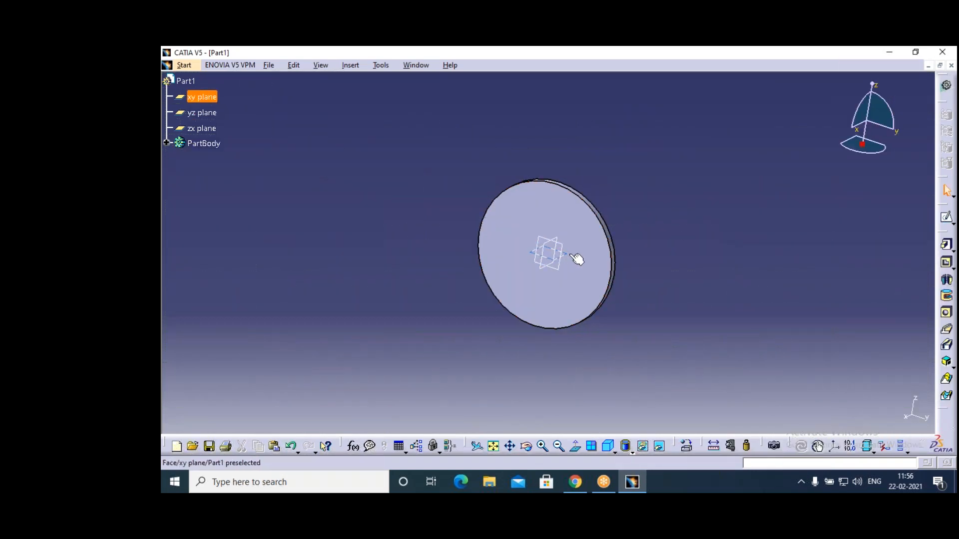
Create a reference plane offset about 114 mm above the xy plane using the c:plane command.
{"action": "left_click", "coordinate": [577, 259]}
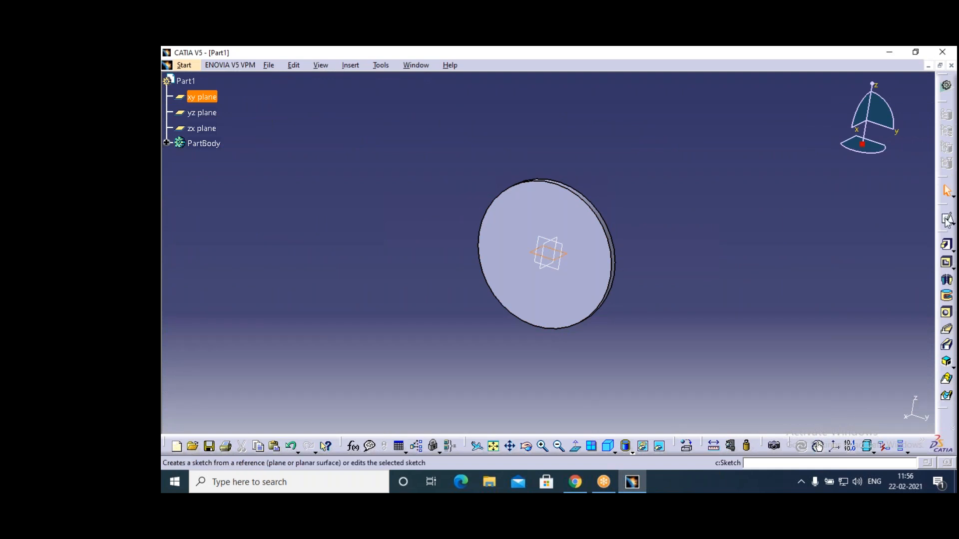
{"action": "left_click", "coordinate": [772, 465]}
{"action": "type", "text": "c"}
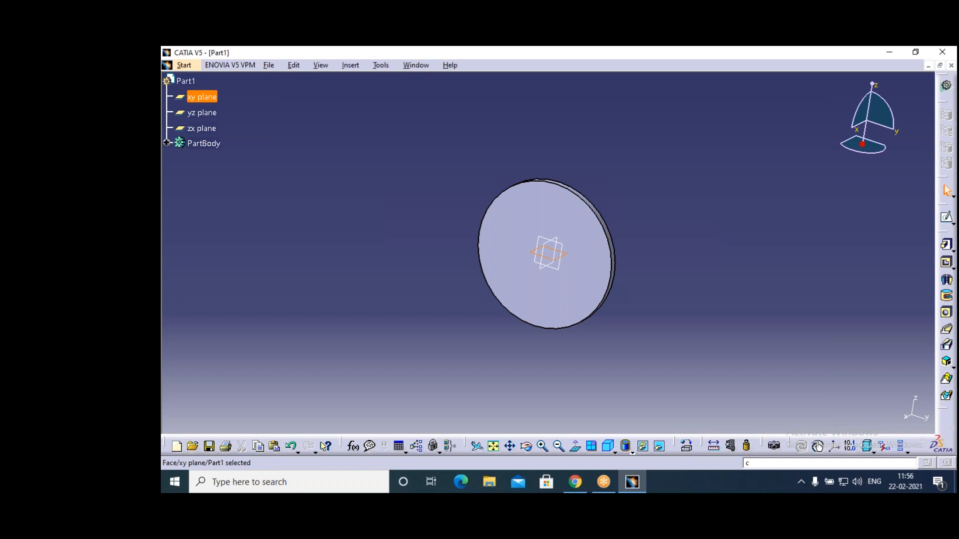
{"action": "type", "text": ":plane"}
{"action": "key", "text": "Return"}
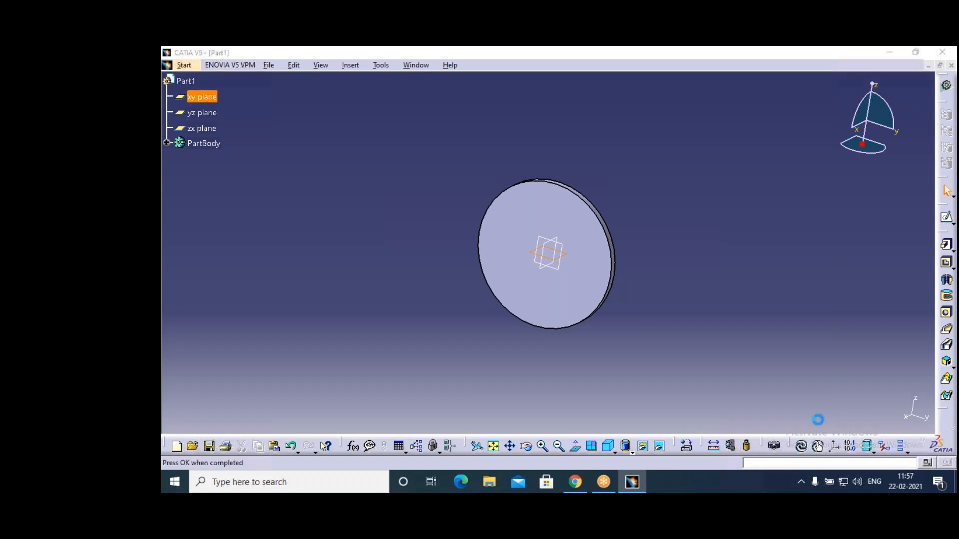
{"action": "type", "text": "42"}
{"action": "key", "text": "BackSpace"}
{"action": "key", "text": "BackSpace"}
{"action": "type", "text": "68"}
{"action": "left_click_drag", "start_coordinate": [563, 159], "coordinate": [574, 91]}
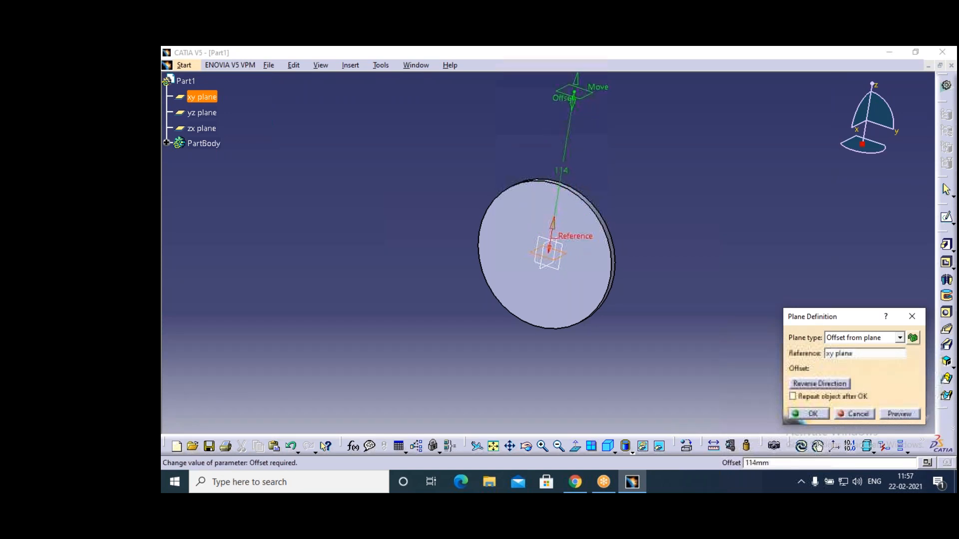
{"action": "left_click", "coordinate": [813, 414]}
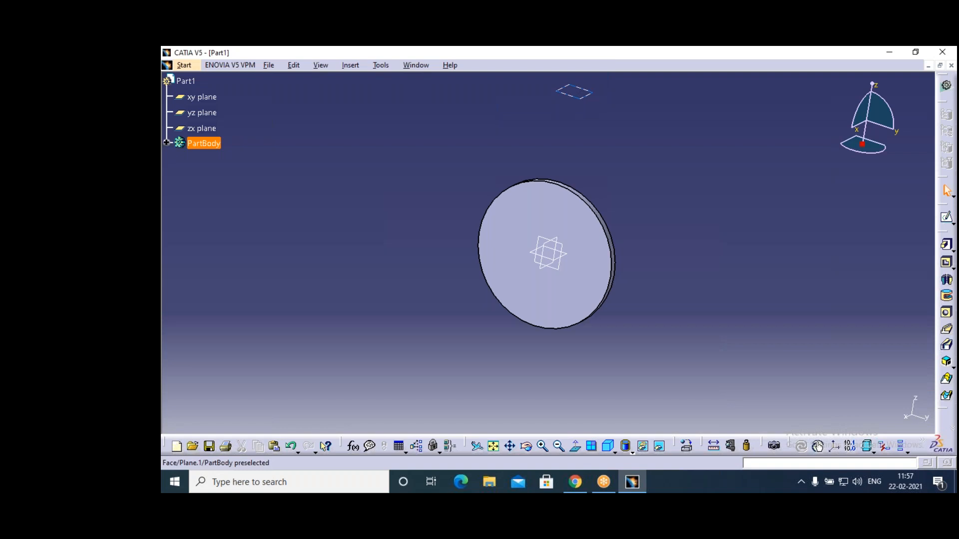
Sketch a circle about 5 mm in diameter on the offset plane, centred on the H axis within the disc's thickness.
{"action": "left_click", "coordinate": [575, 91]}
{"action": "left_click", "coordinate": [945, 218]}
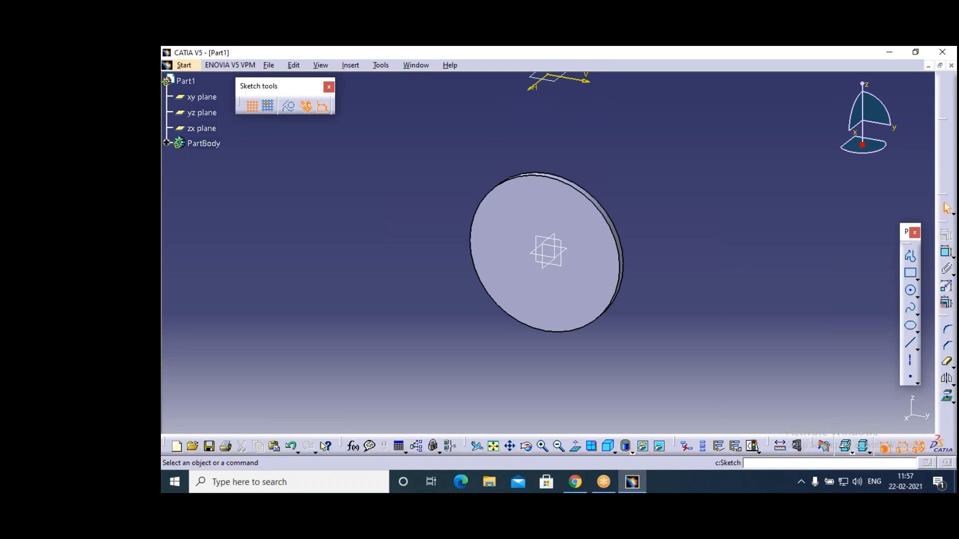
{"action": "left_click", "coordinate": [500, 448]}
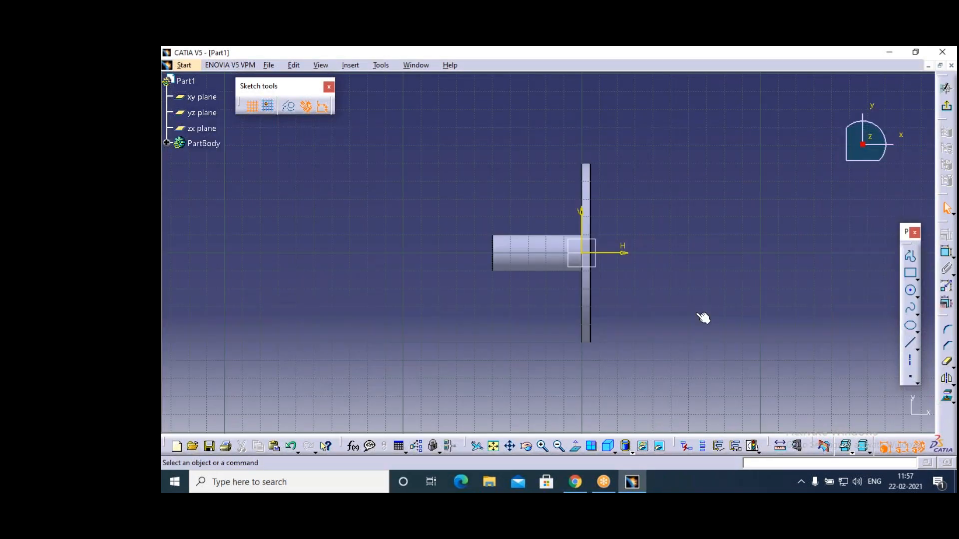
{"action": "middle_click_drag", "start_coordinate": [698, 315], "coordinate": [698, 280]}
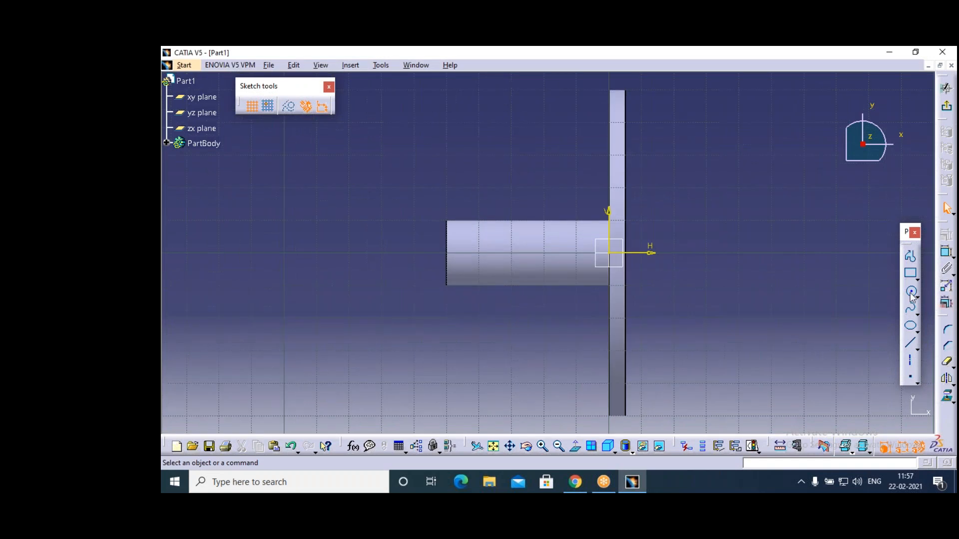
{"action": "left_click", "coordinate": [912, 292]}
{"action": "left_click", "coordinate": [617, 253]}
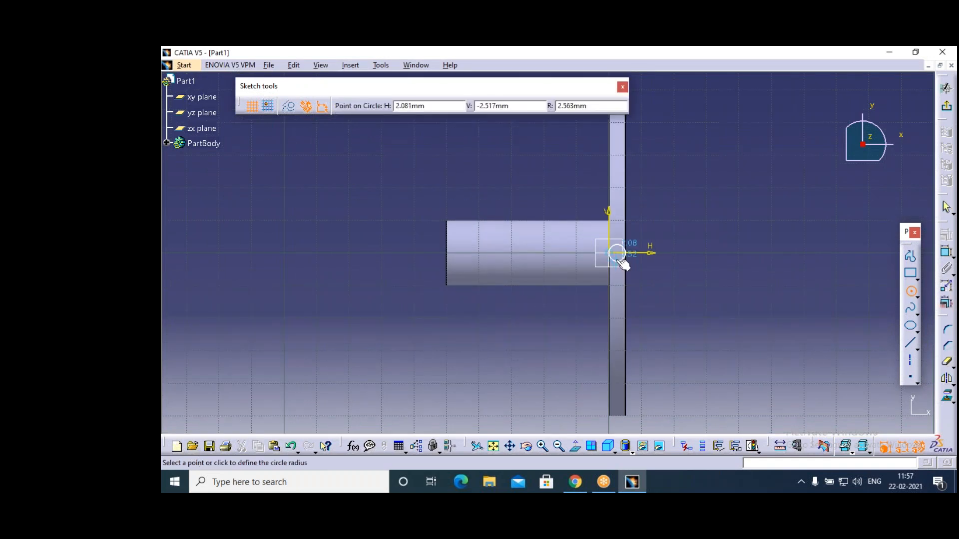
{"action": "left_click", "coordinate": [622, 263]}
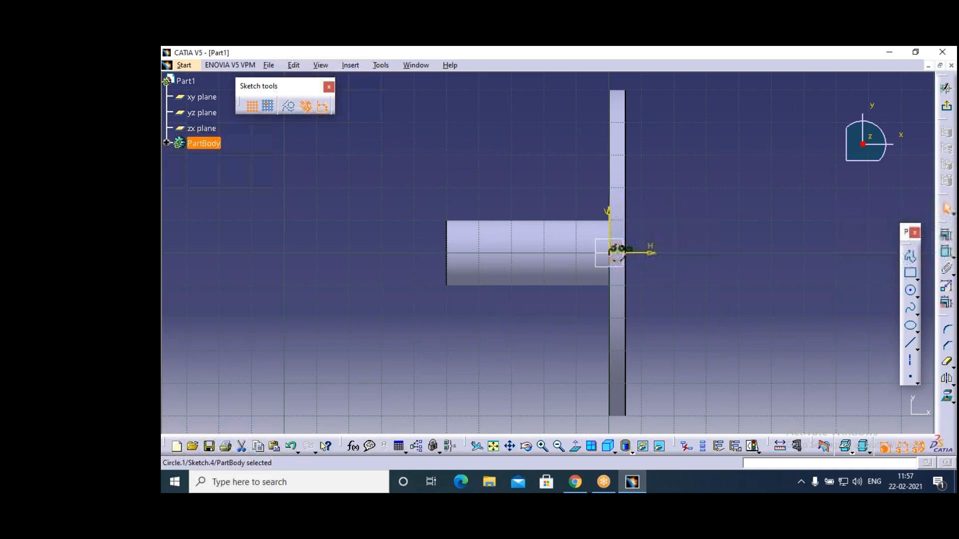
Dimension the small circle on the offset plane, set its diameter to 4 mm, and leave the sketch.
{"action": "left_click", "coordinate": [948, 273]}
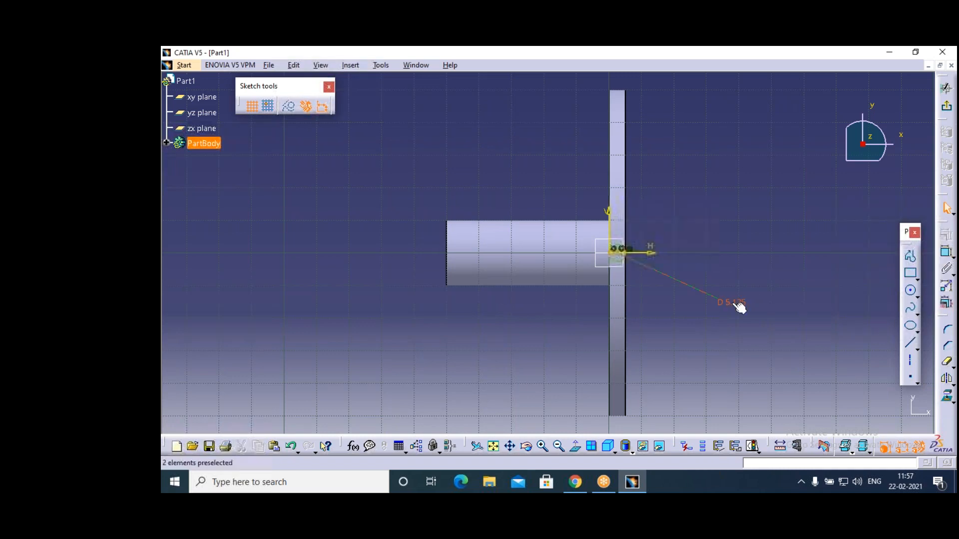
{"action": "double_click", "coordinate": [733, 310]}
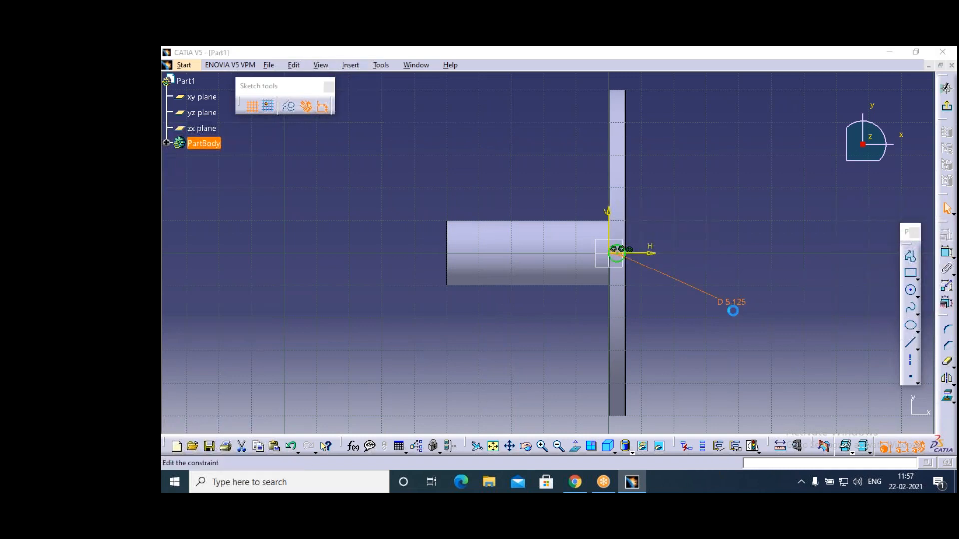
{"action": "type", "text": "4"}
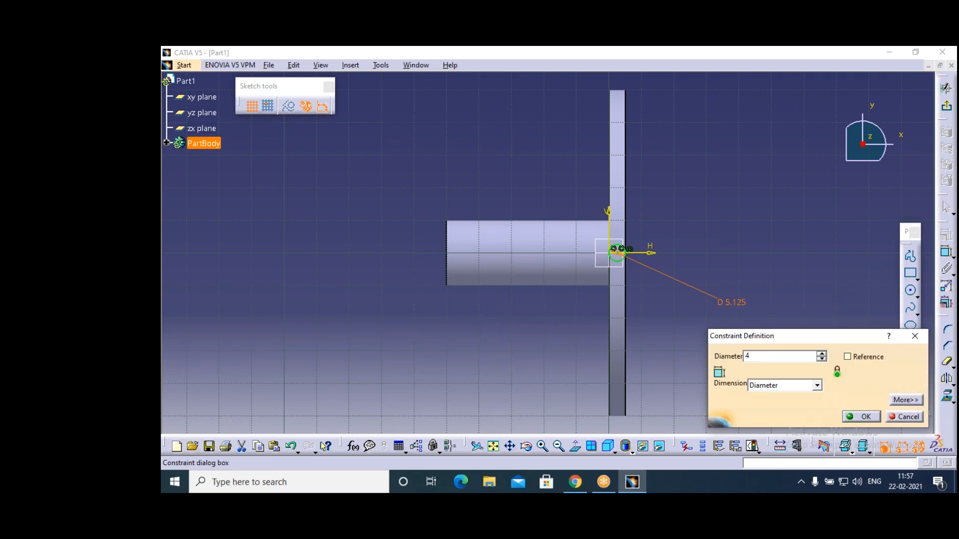
{"action": "key", "text": "Return"}
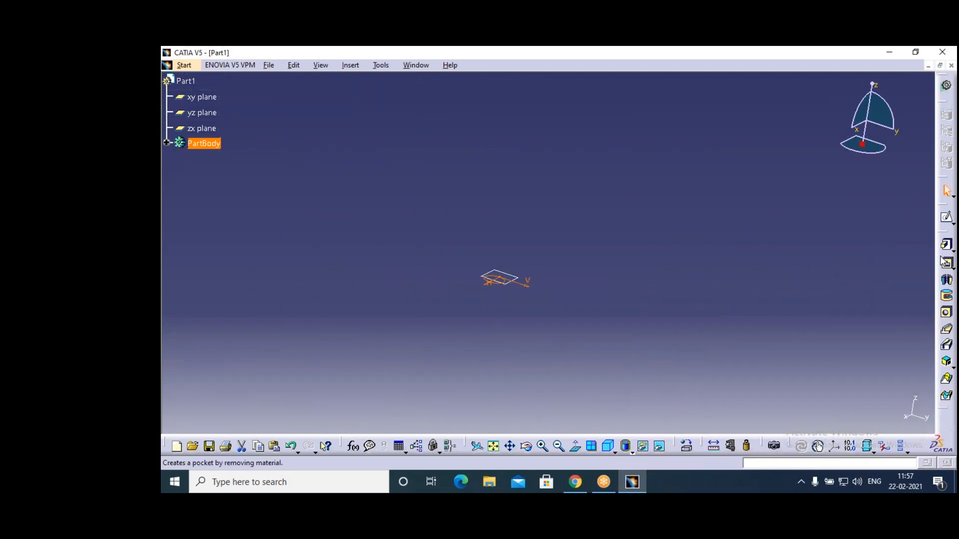
Pad the 4 mm circle in the reversed direction toward the disc with the Up to next limit.
{"action": "left_click", "coordinate": [946, 245]}
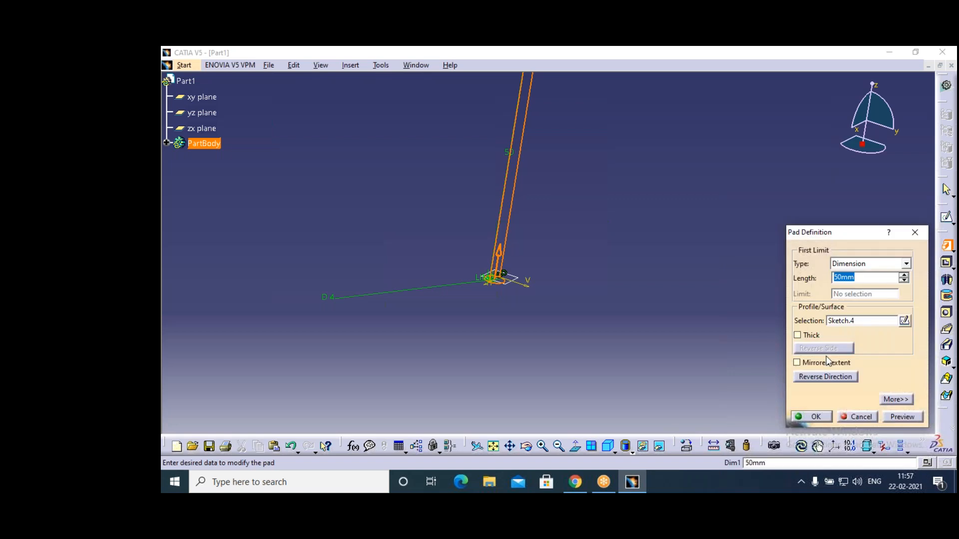
{"action": "left_click", "coordinate": [826, 377]}
{"action": "left_click", "coordinate": [906, 263]}
{"action": "left_click", "coordinate": [855, 284]}
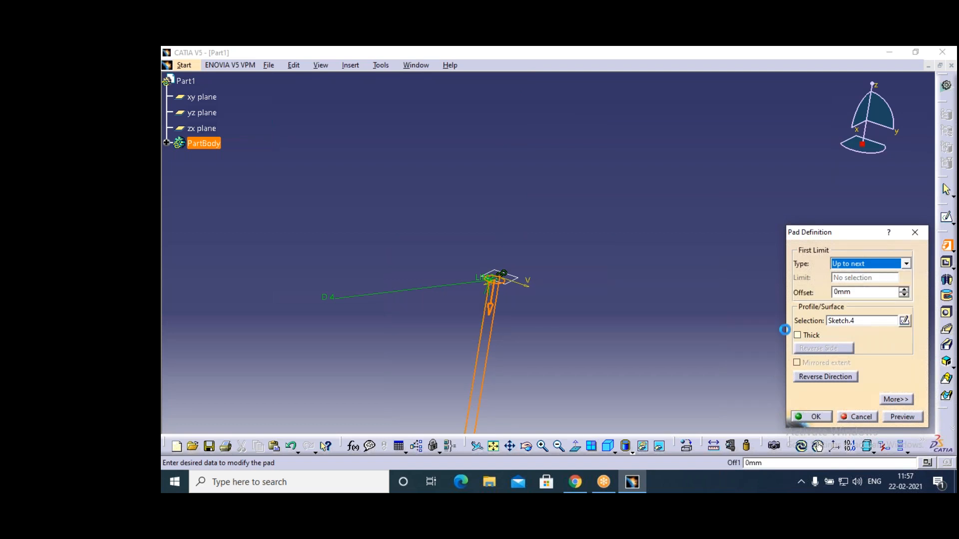
{"action": "left_click", "coordinate": [559, 446]}
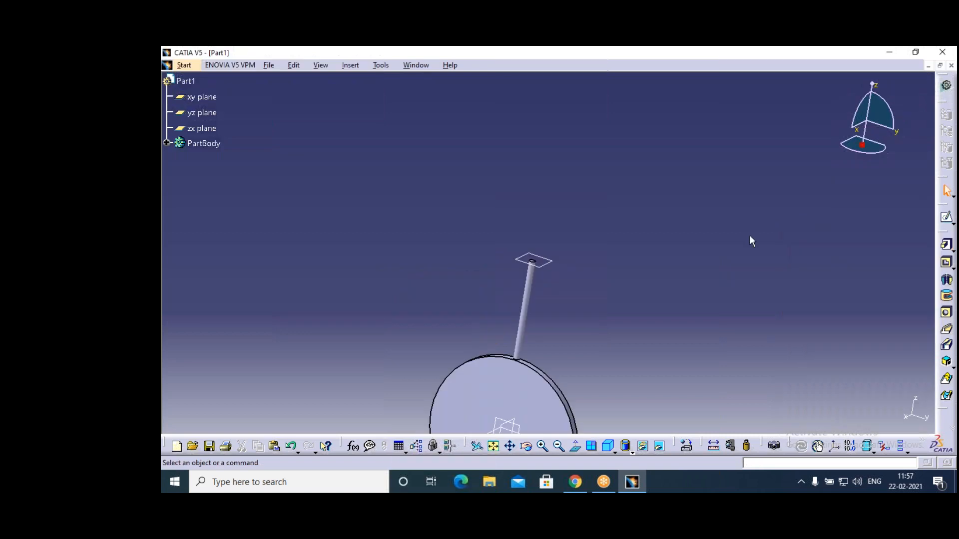
Create a circular pattern of the spoke pad as a complete crown with the X axis as reference element.
{"action": "left_click", "coordinate": [167, 144]}
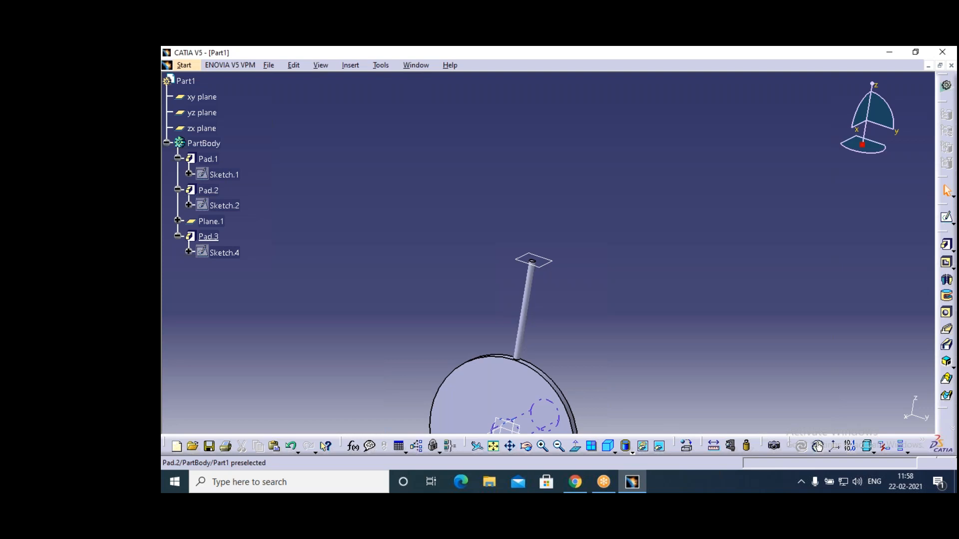
{"action": "left_click", "coordinate": [219, 237]}
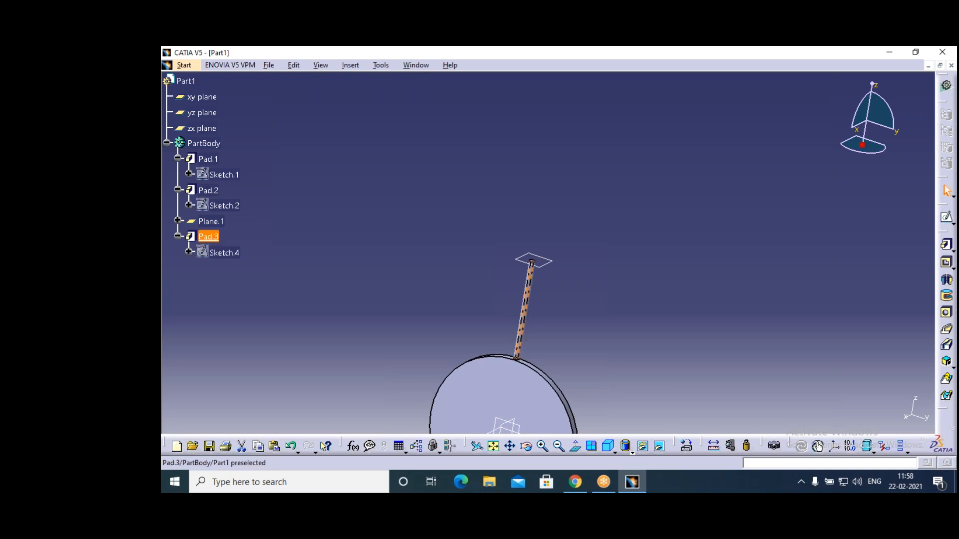
{"action": "left_click", "coordinate": [348, 65]}
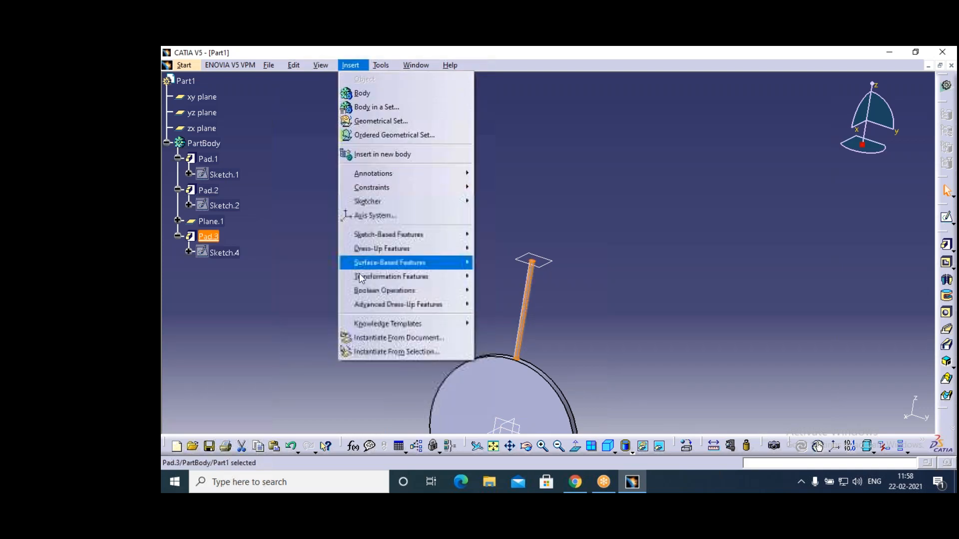
{"action": "mouse_move", "coordinate": [358, 277]}
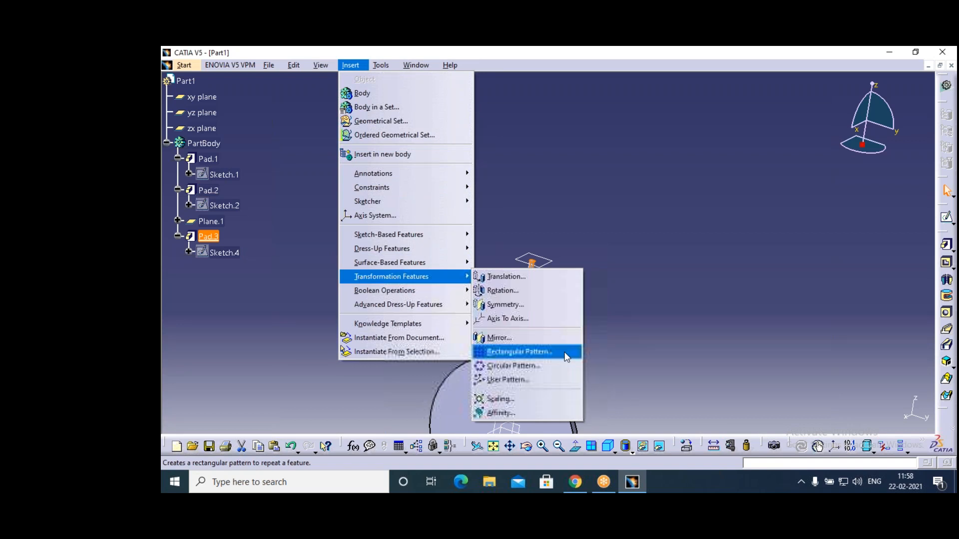
{"action": "left_click", "coordinate": [531, 367]}
{"action": "left_click", "coordinate": [839, 249]}
{"action": "left_click", "coordinate": [835, 289]}
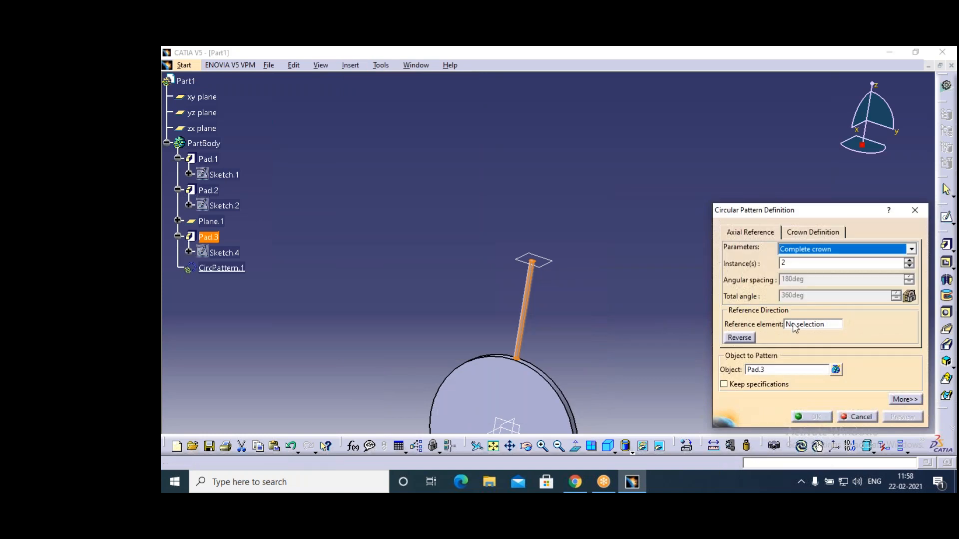
{"action": "right_click", "coordinate": [794, 325]}
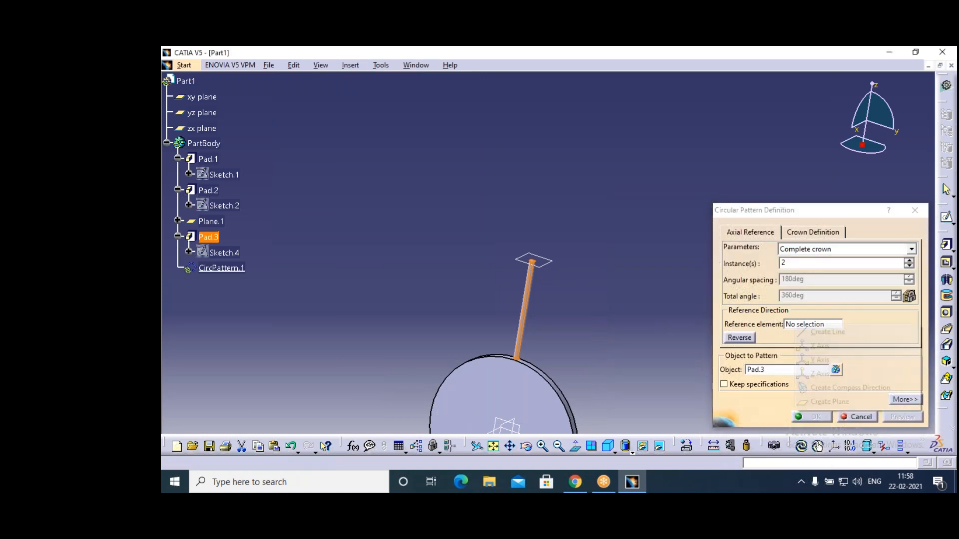
{"action": "left_click", "coordinate": [832, 347]}
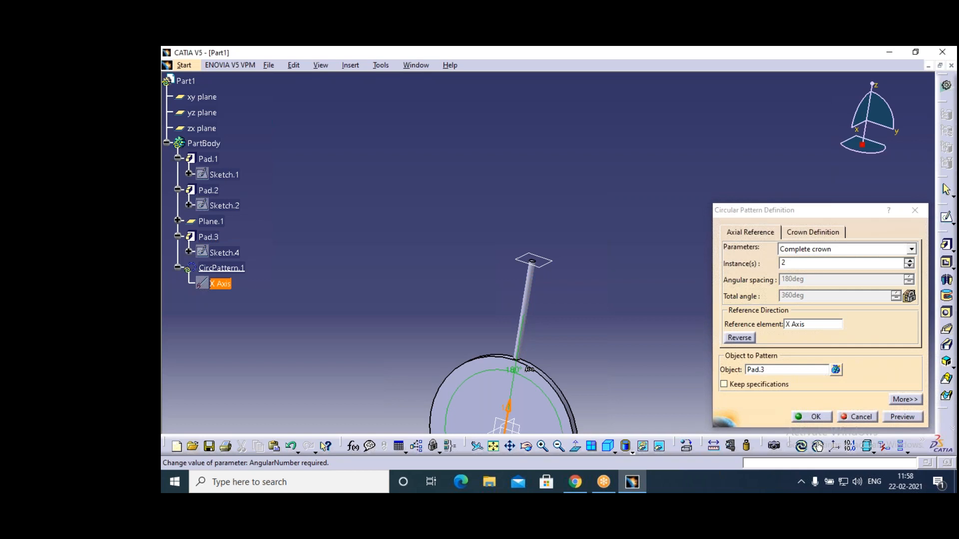
Set the spoke pattern's instance count to 35 and apply the pattern.
{"action": "key", "text": "Up"}
{"action": "key", "text": "BackSpace"}
{"action": "type", "text": "24"}
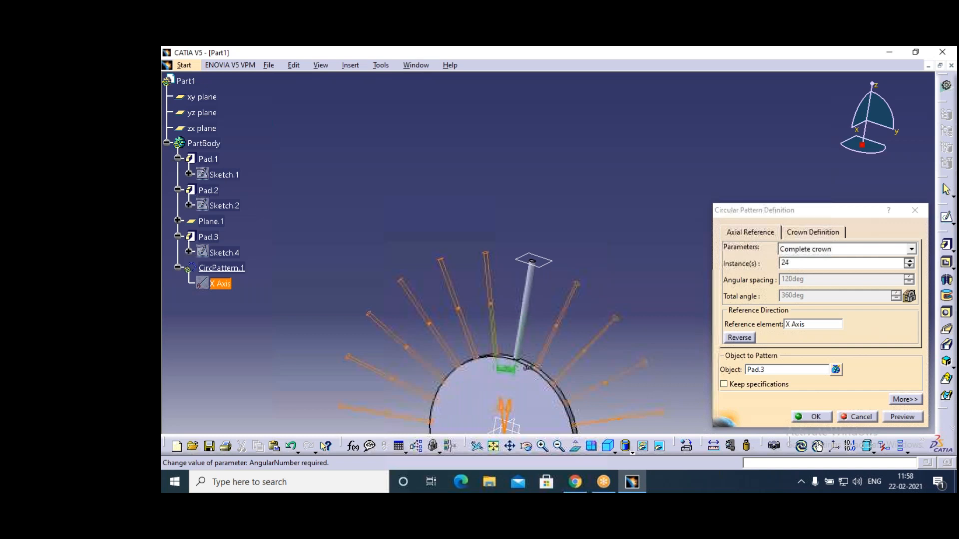
{"action": "type", "text": "34"}
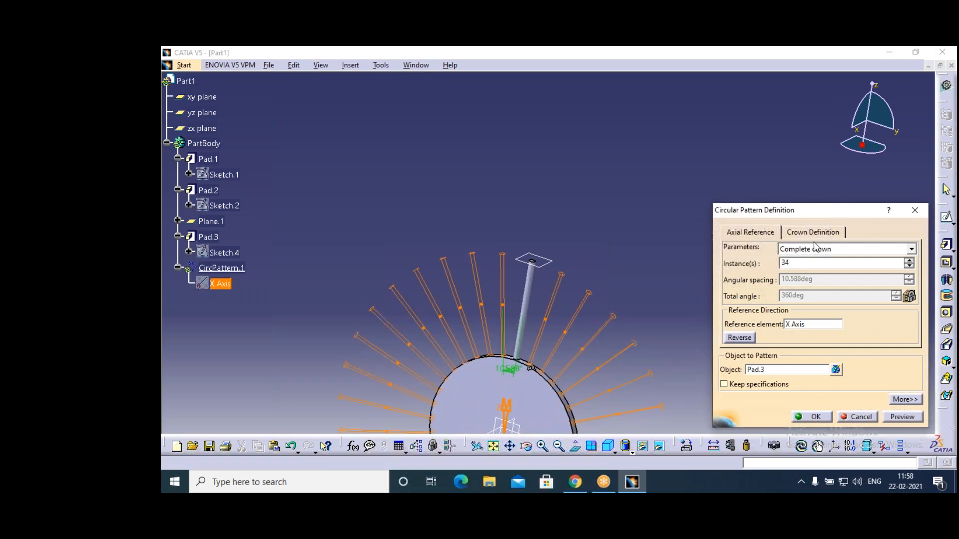
{"action": "key", "text": "Up"}
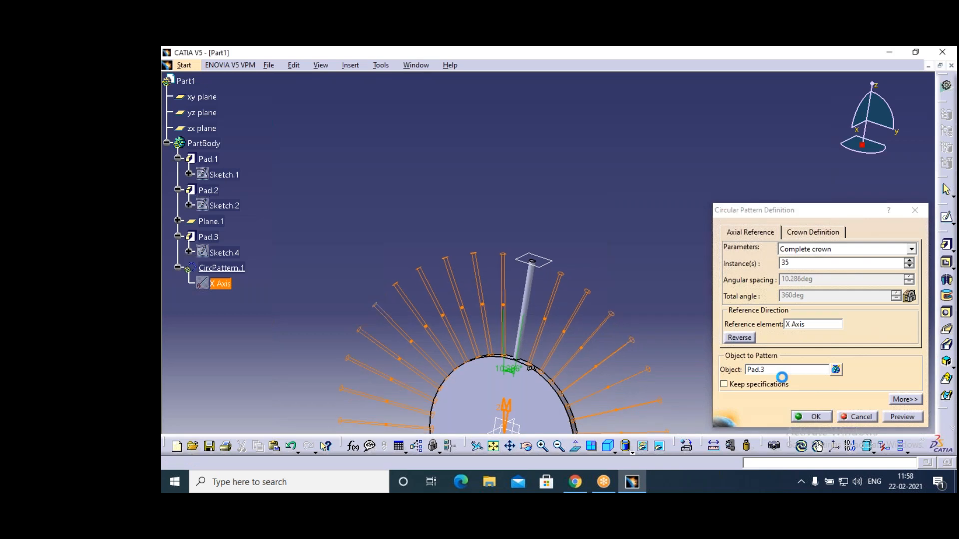
{"action": "key", "text": "Return"}
Sketch two concentric circles around the spoke tips on the disc's front face, the outer one about 117 mm in radius, and leave the sketch.
{"action": "middle_click_drag", "start_coordinate": [732, 298], "coordinate": [798, 144]}
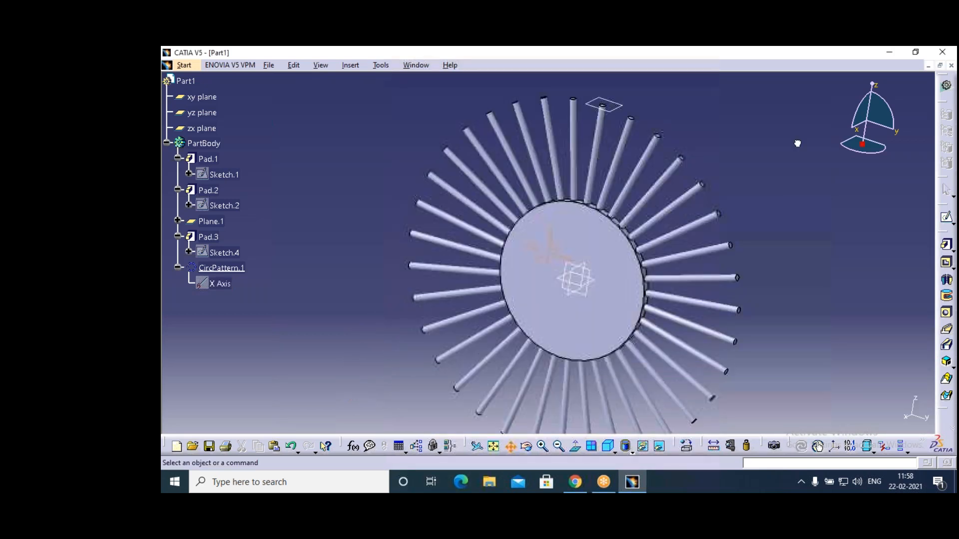
{"action": "left_click", "coordinate": [592, 320]}
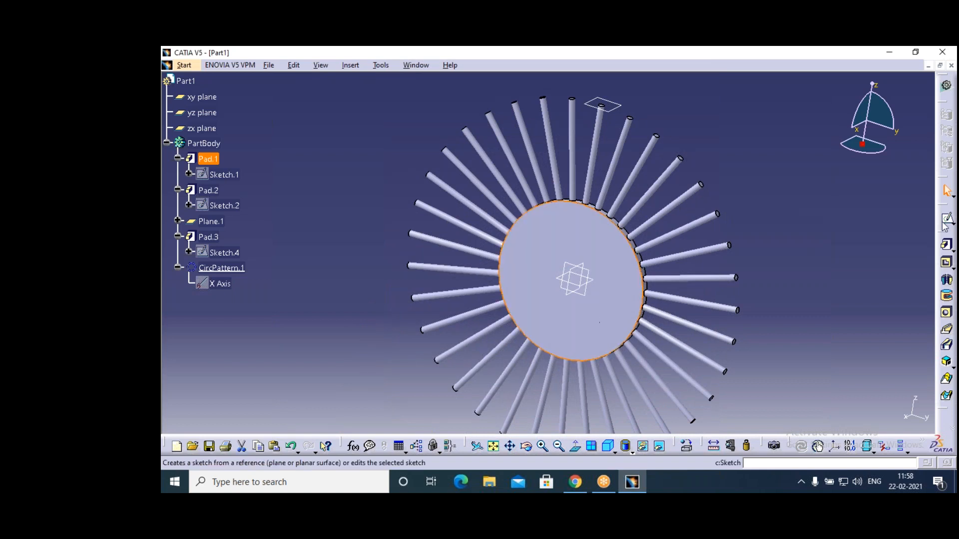
{"action": "left_click", "coordinate": [945, 220]}
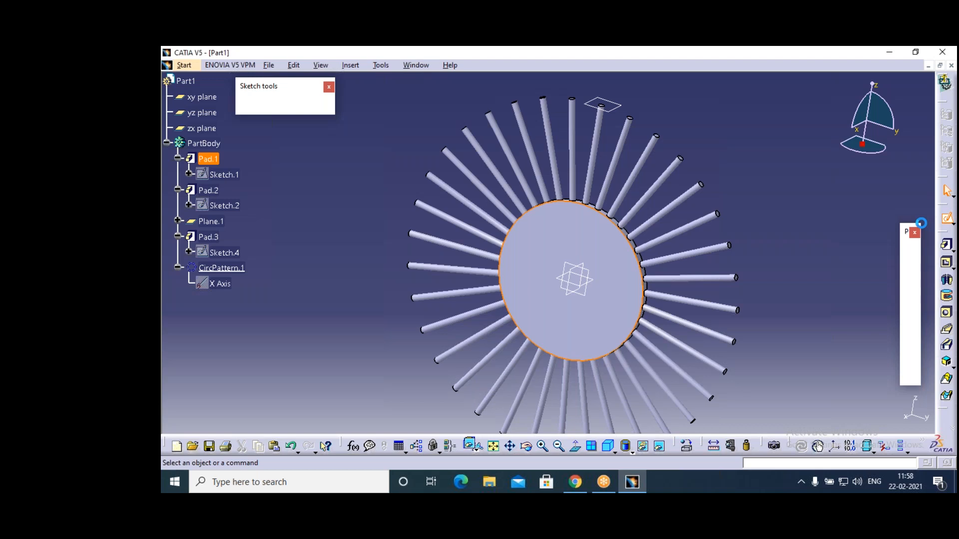
{"action": "left_click", "coordinate": [910, 290]}
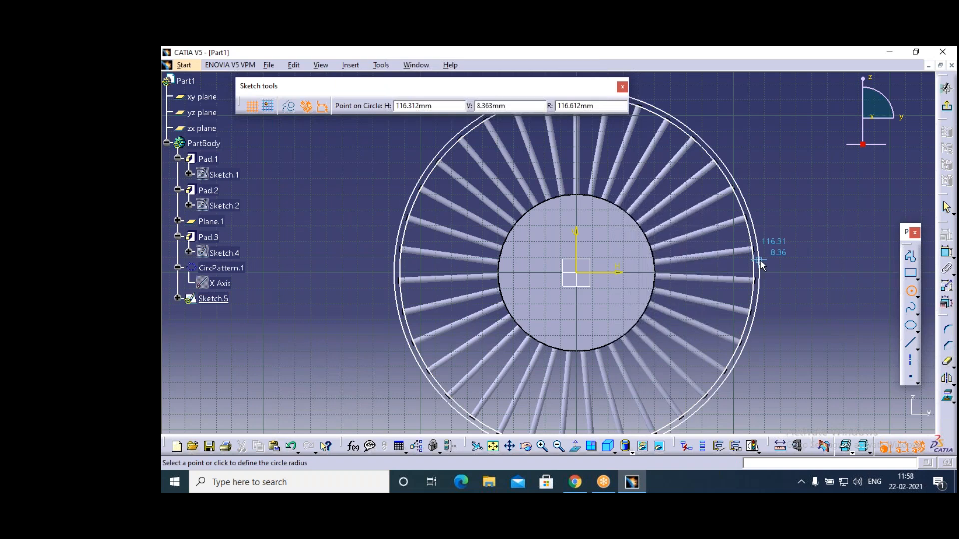
{"action": "left_click", "coordinate": [759, 261]}
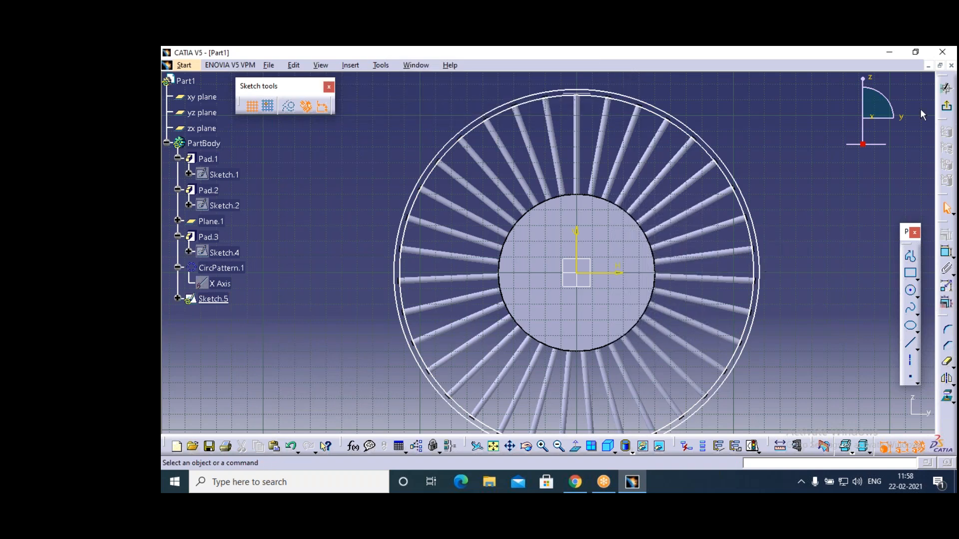
{"action": "left_click", "coordinate": [946, 106]}
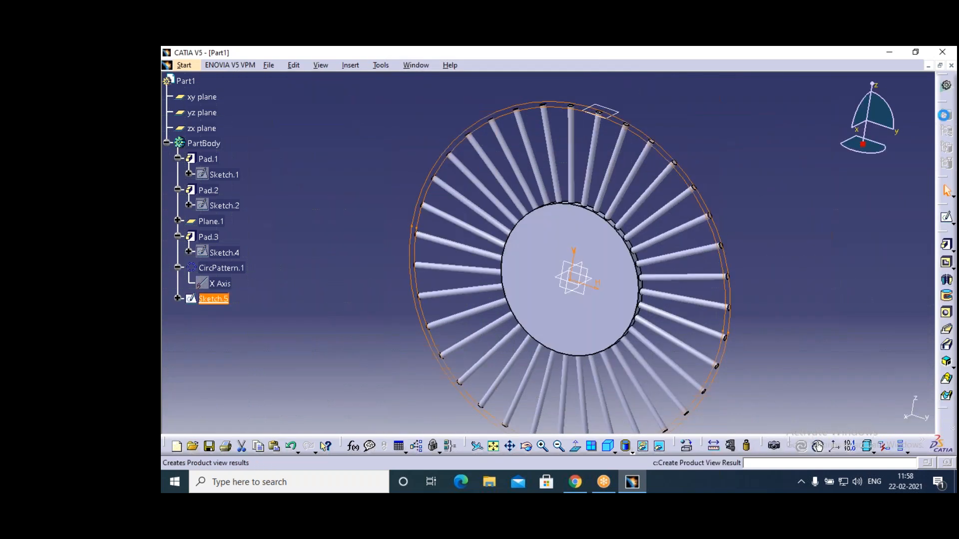
Pad the two-circle rim profile to a length of 5 mm in the reversed direction.
{"action": "left_click", "coordinate": [945, 245]}
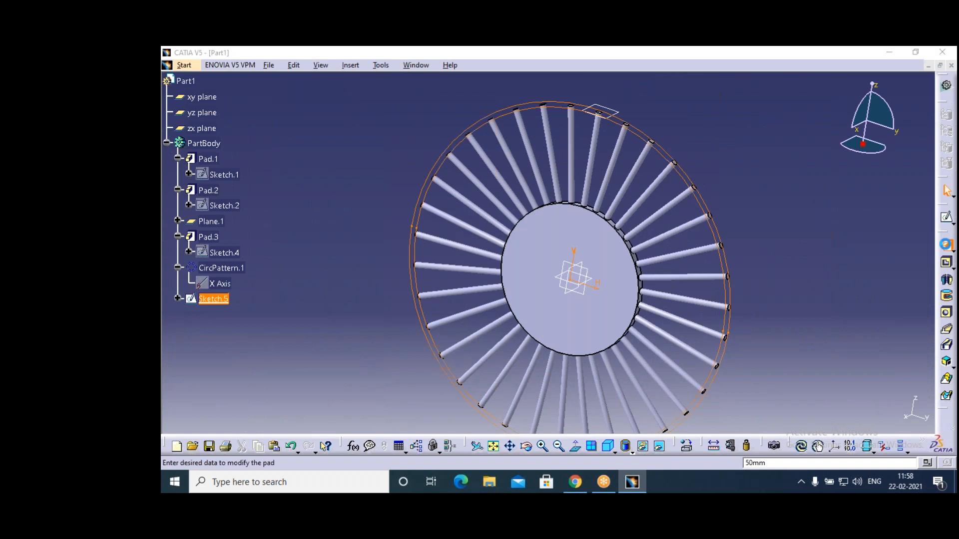
{"action": "type", "text": "5mm"}
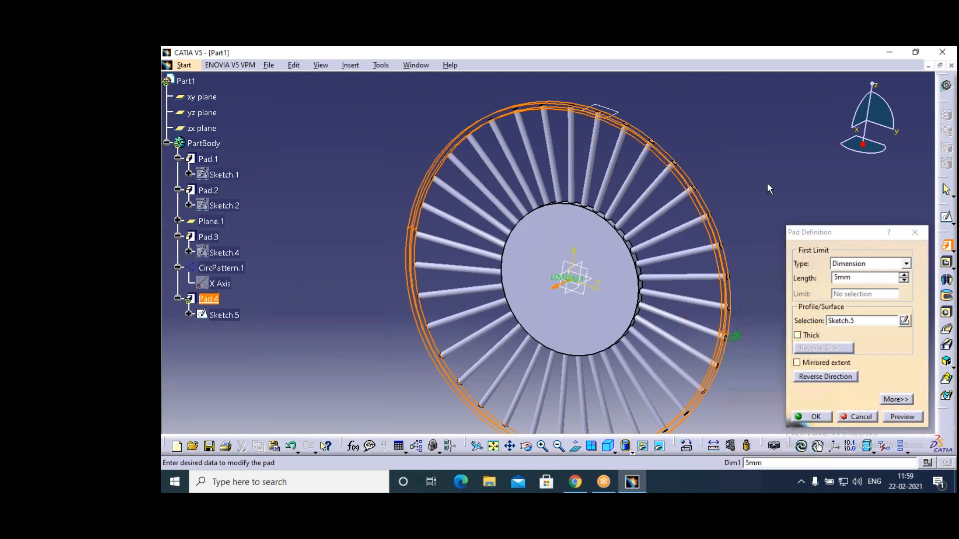
{"action": "left_click", "coordinate": [822, 376]}
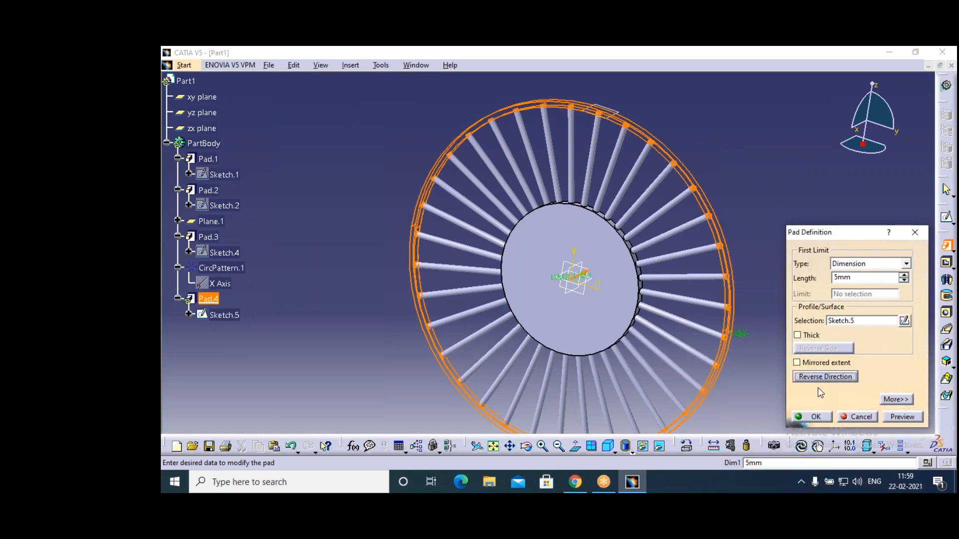
{"action": "key", "text": "Return"}
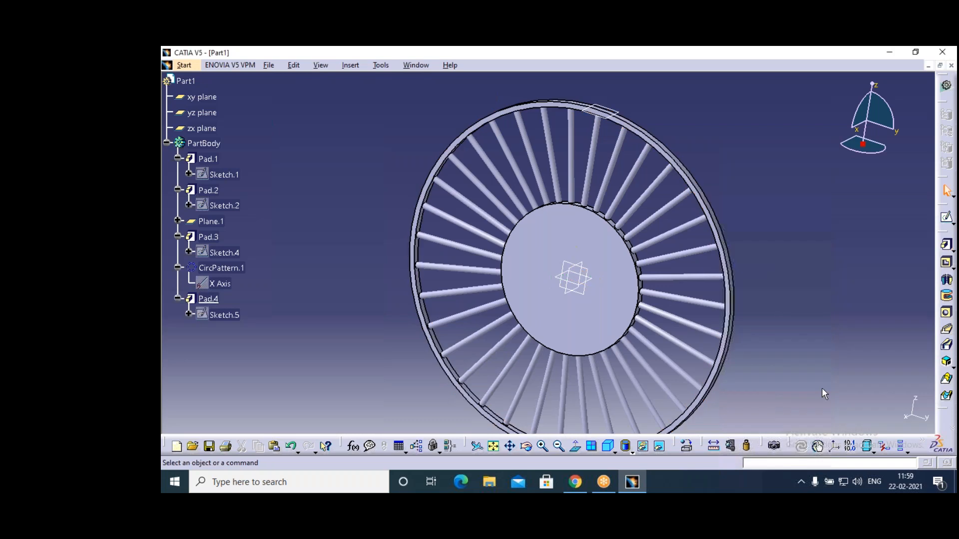
Sketch two concentric circles centred on the disc's front face, with radii of about 35 mm and 38 mm.
{"action": "left_click", "coordinate": [560, 446]}
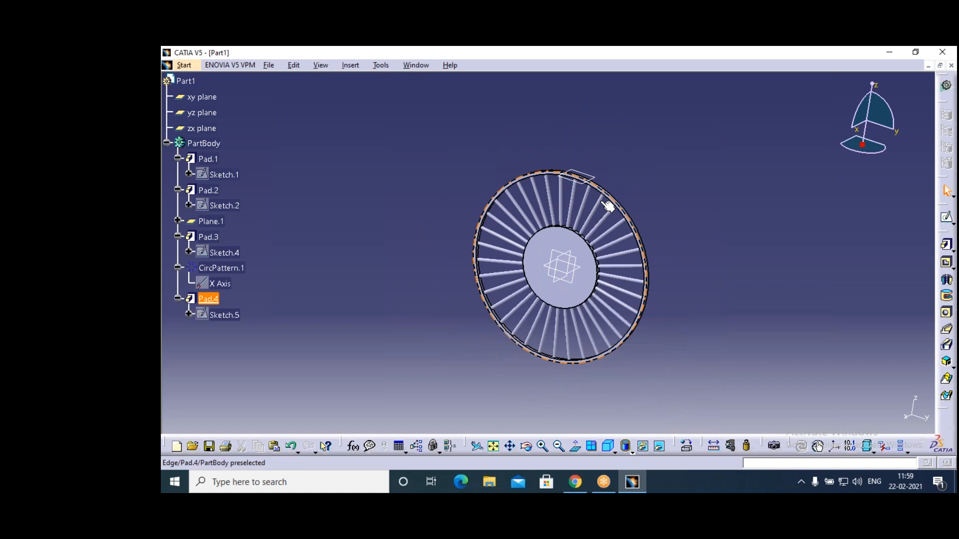
{"action": "left_click", "coordinate": [543, 446]}
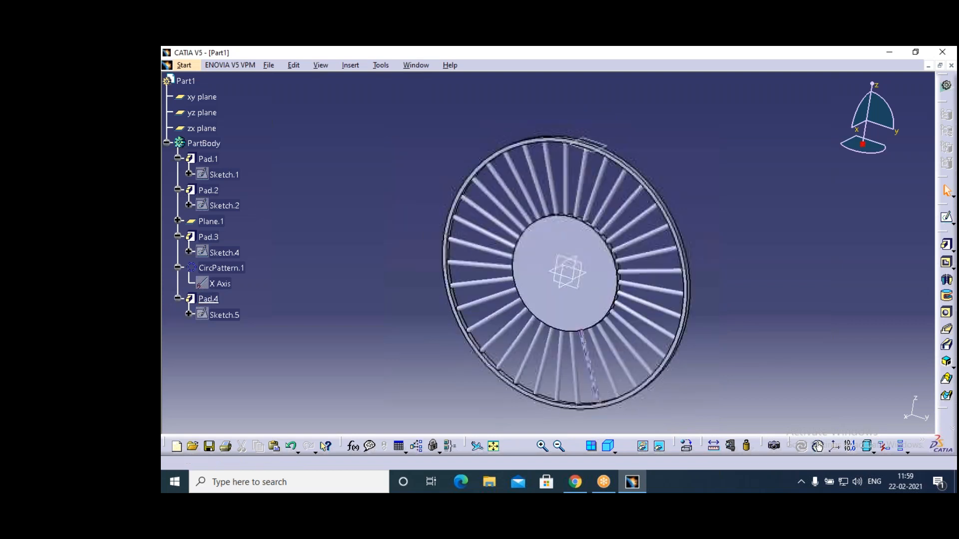
{"action": "left_click", "coordinate": [597, 250]}
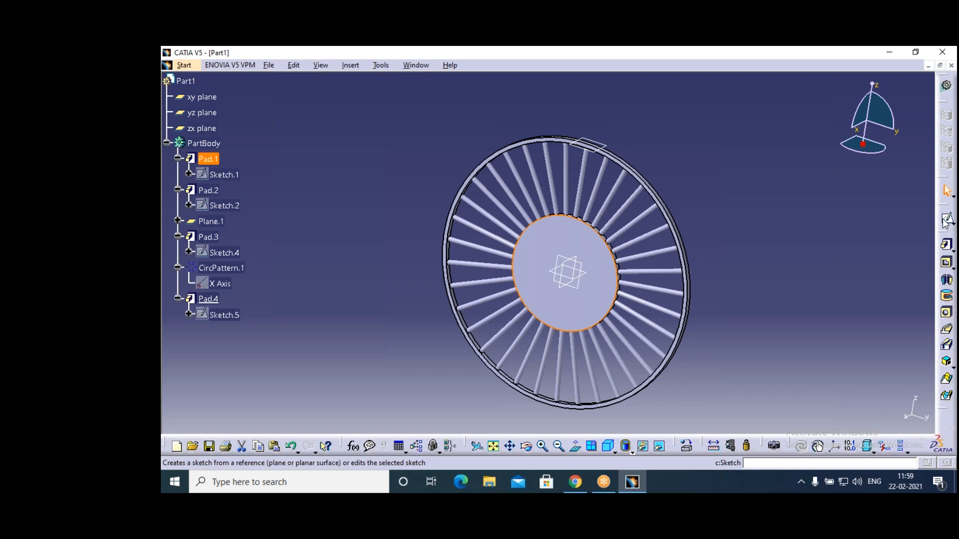
{"action": "left_click", "coordinate": [946, 221]}
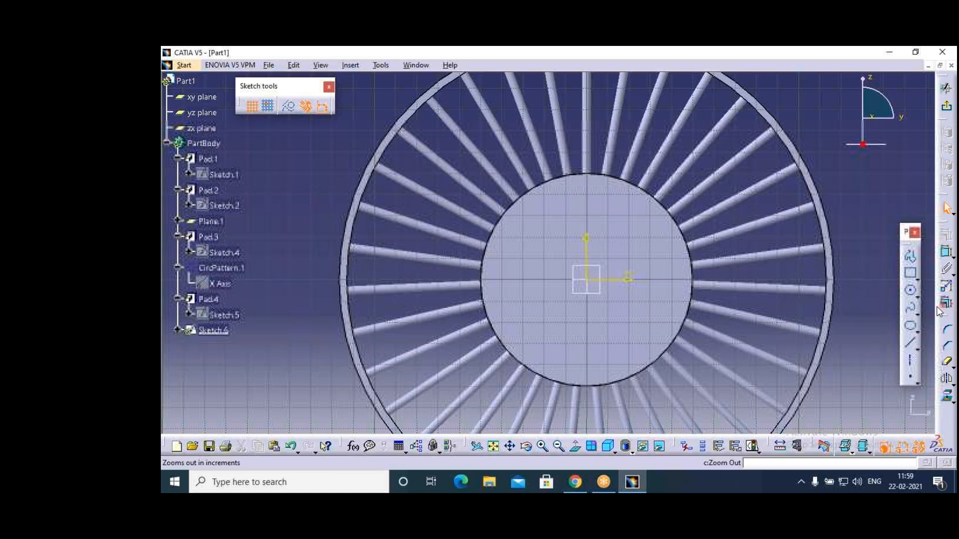
{"action": "left_click", "coordinate": [910, 293]}
{"action": "left_click", "coordinate": [587, 280]}
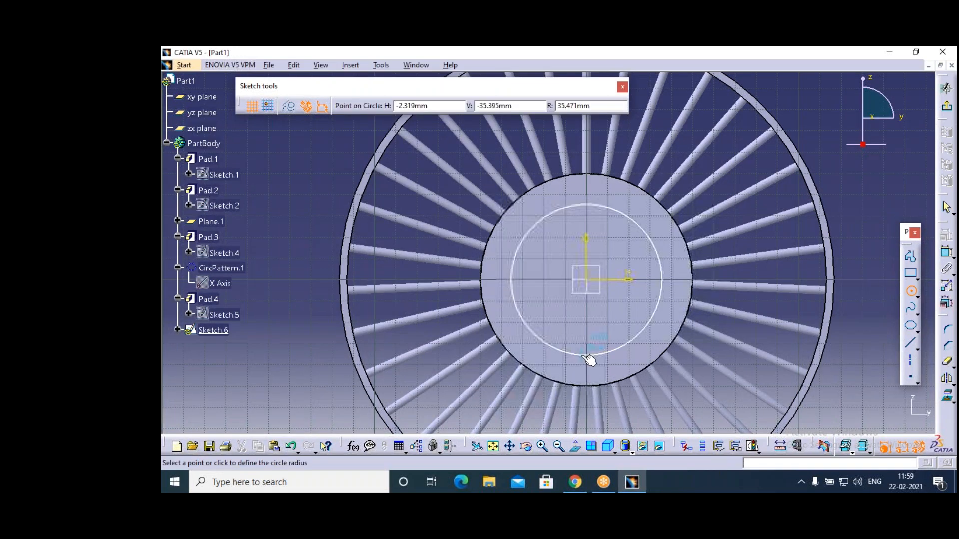
{"action": "left_click", "coordinate": [588, 356]}
{"action": "left_click", "coordinate": [591, 291]}
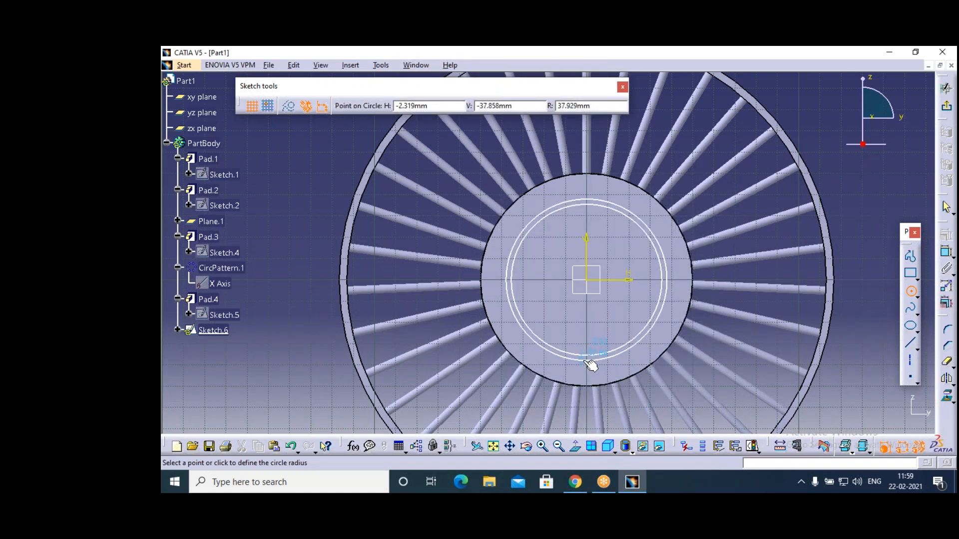
{"action": "left_click", "coordinate": [588, 363]}
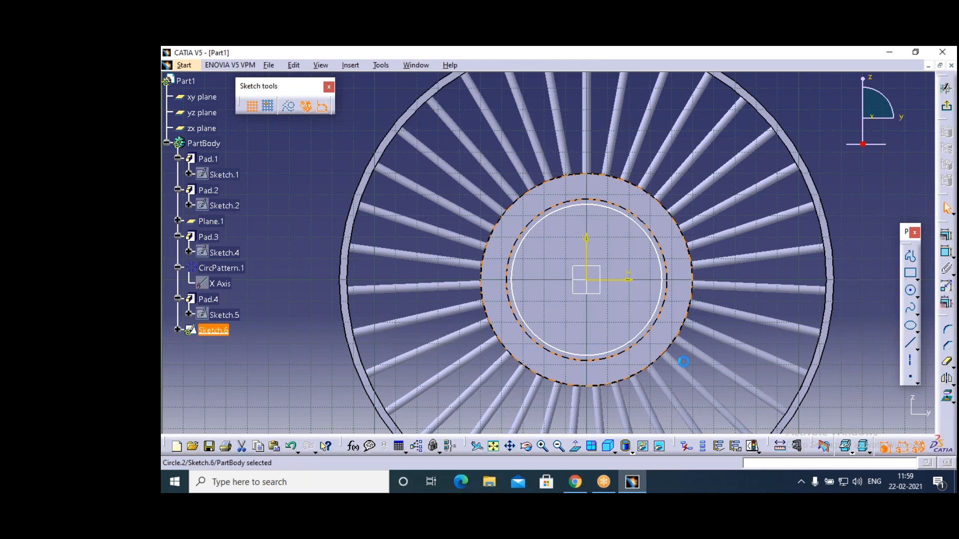
{"action": "left_click", "coordinate": [683, 361]}
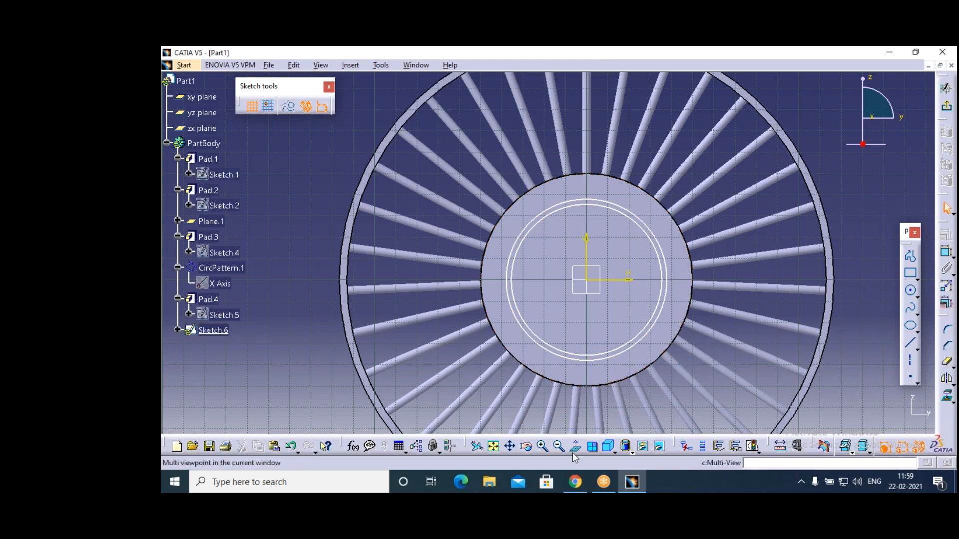
Draw a half arrowhead at the bottom of the two circles with the Profile tool: a vertical, a slanted and a horizontal line.
{"action": "left_click", "coordinate": [542, 446]}
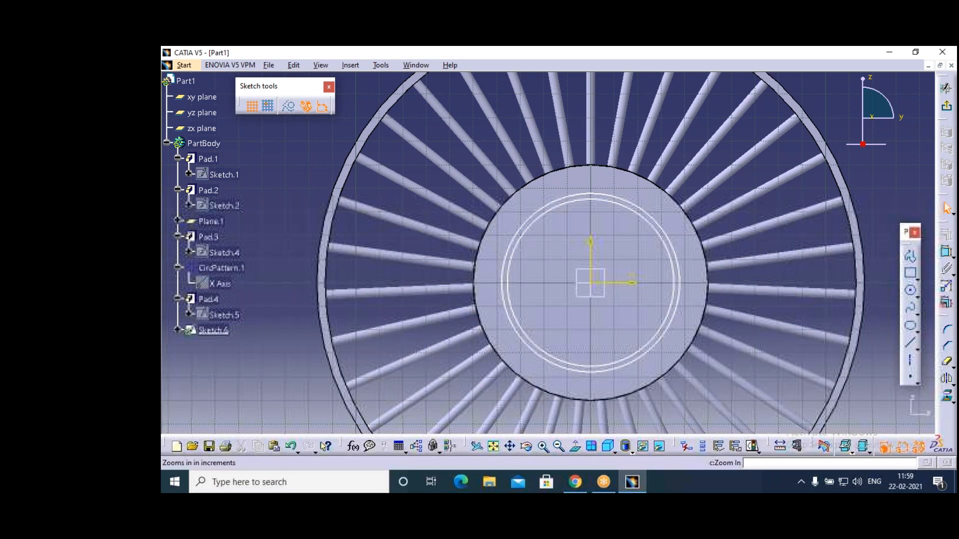
{"action": "left_click", "coordinate": [542, 446]}
{"action": "left_click", "coordinate": [911, 256]}
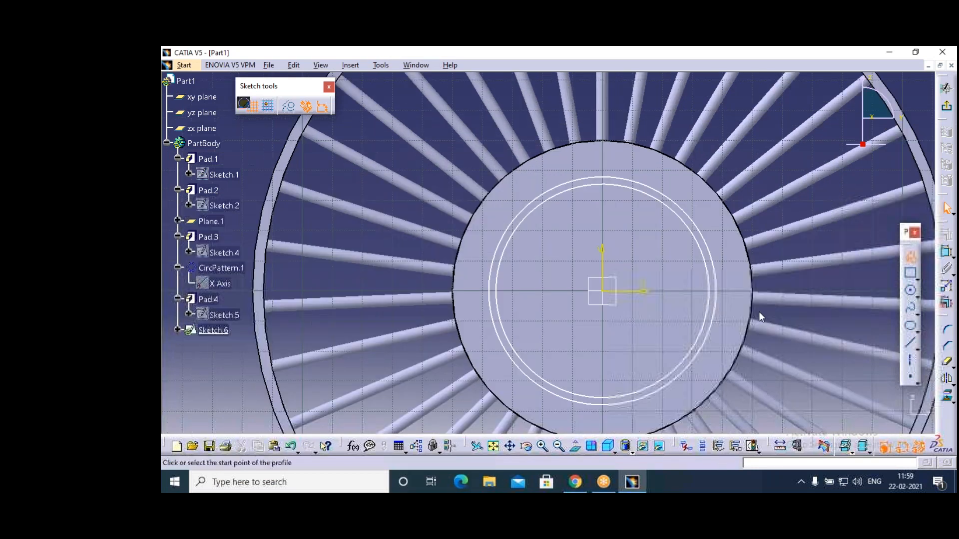
{"action": "left_click", "coordinate": [602, 399]}
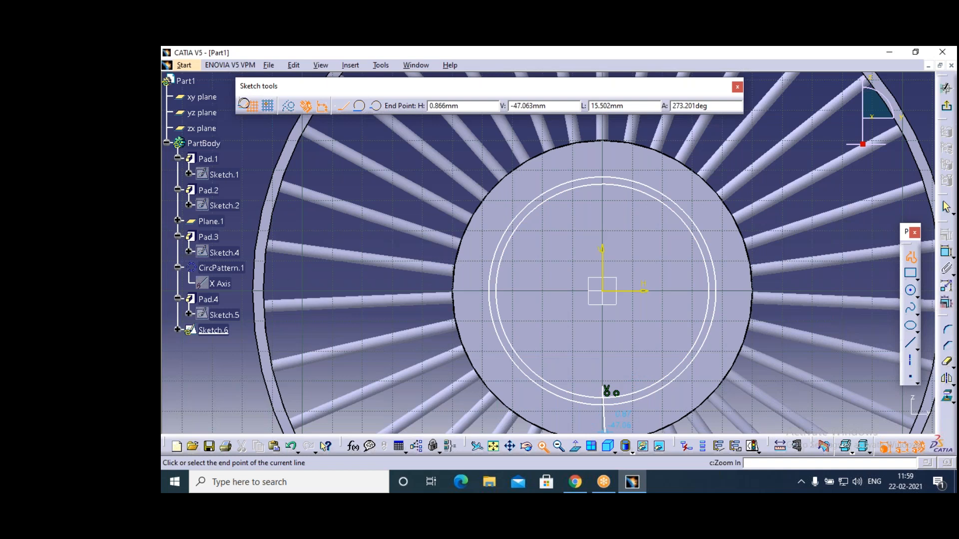
{"action": "left_click", "coordinate": [543, 446]}
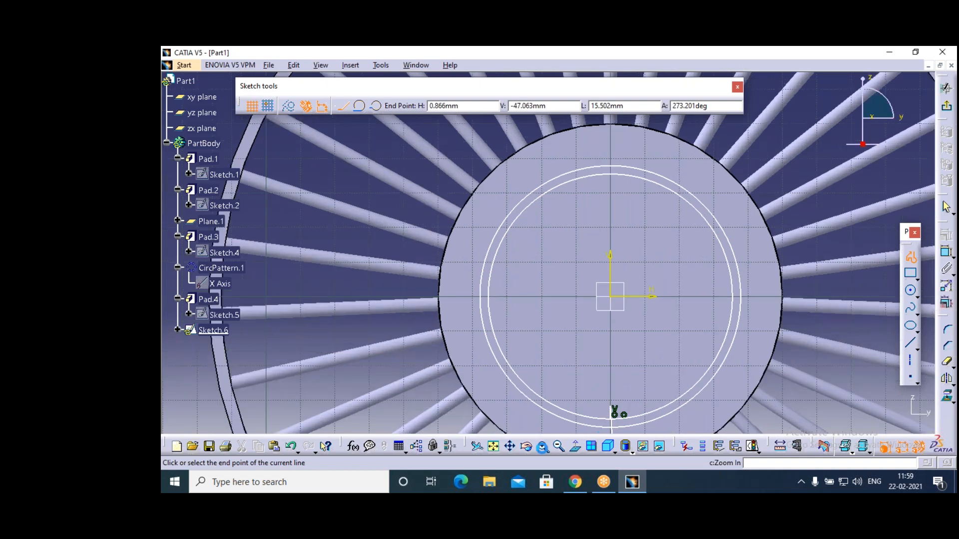
{"action": "left_click", "coordinate": [543, 447]}
{"action": "middle_click_drag", "start_coordinate": [615, 419], "coordinate": [617, 301]}
{"action": "left_click", "coordinate": [649, 343]}
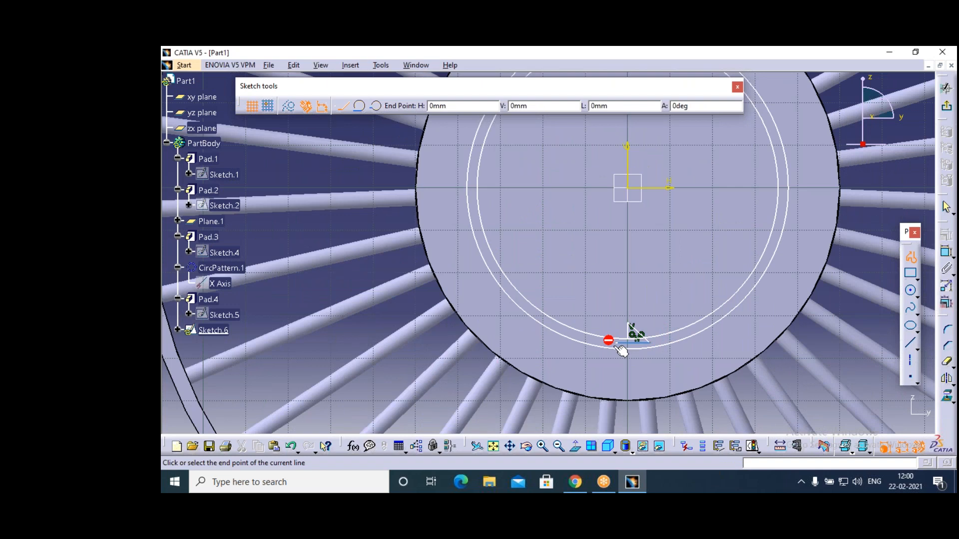
{"action": "key", "text": "Escape"}
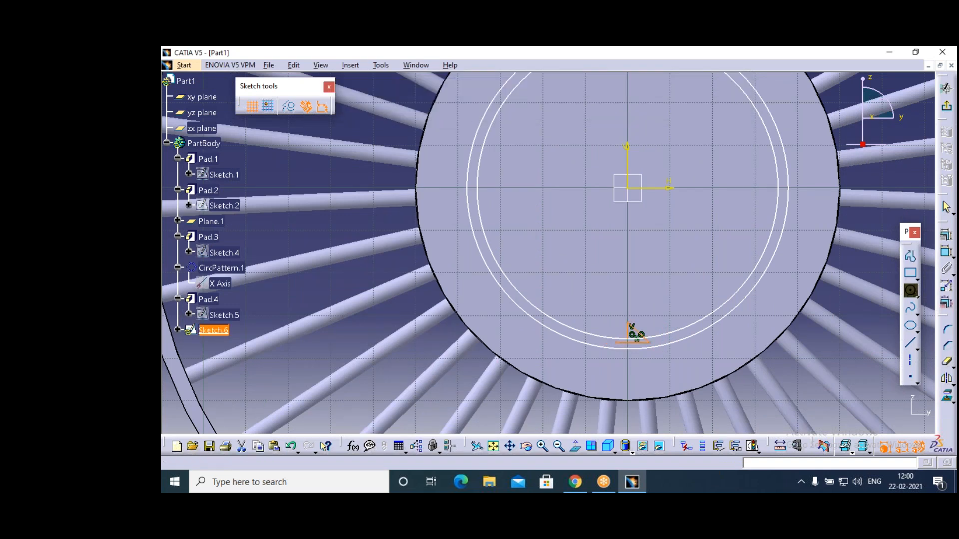
{"action": "key", "text": "Escape"}
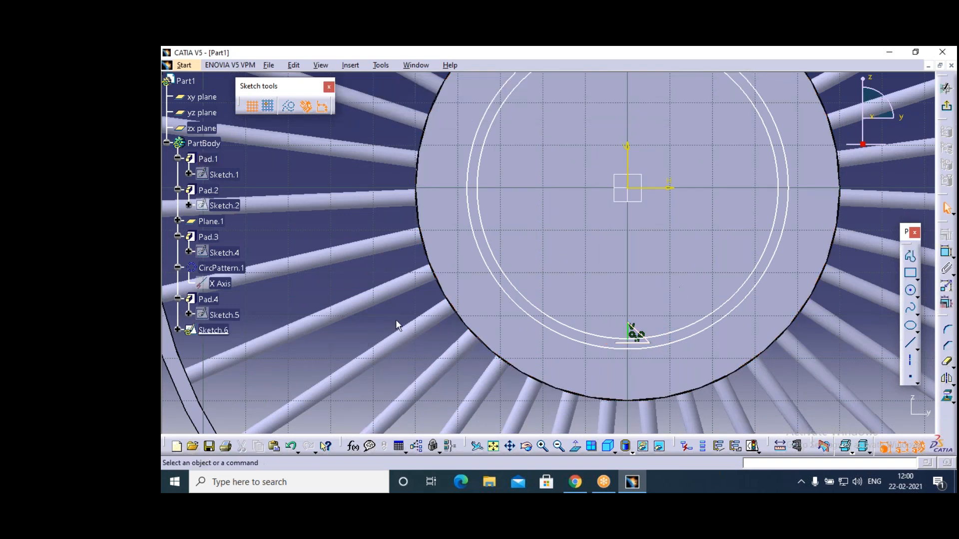
Mirror the half arrowhead's vertical and slanted lines about its horizontal line.
{"action": "left_click", "coordinate": [644, 339]}
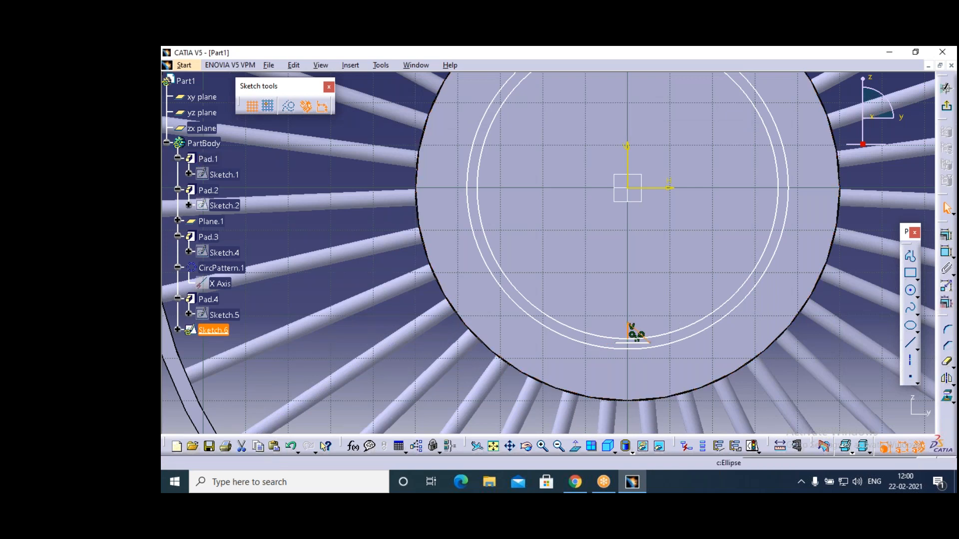
{"action": "left_click", "coordinate": [946, 380]}
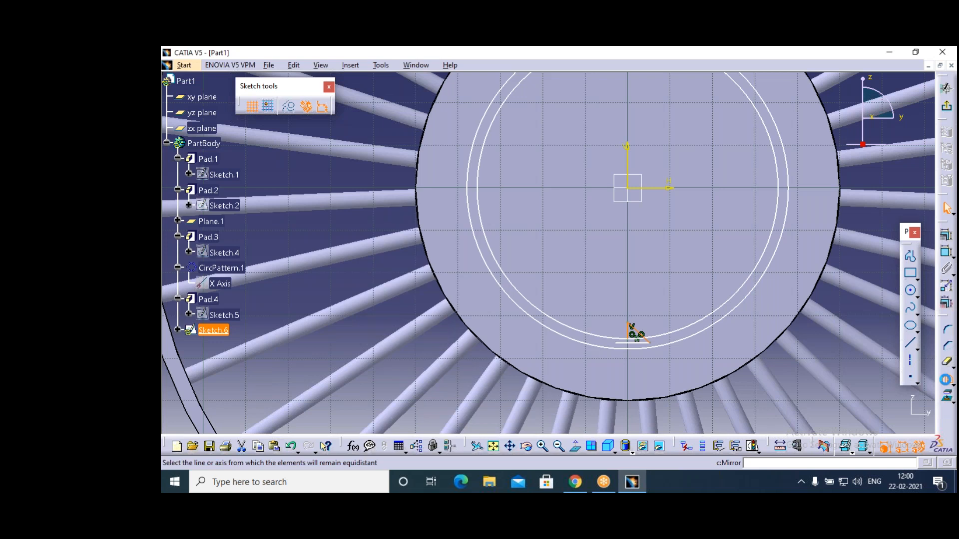
{"action": "left_click", "coordinate": [629, 344]}
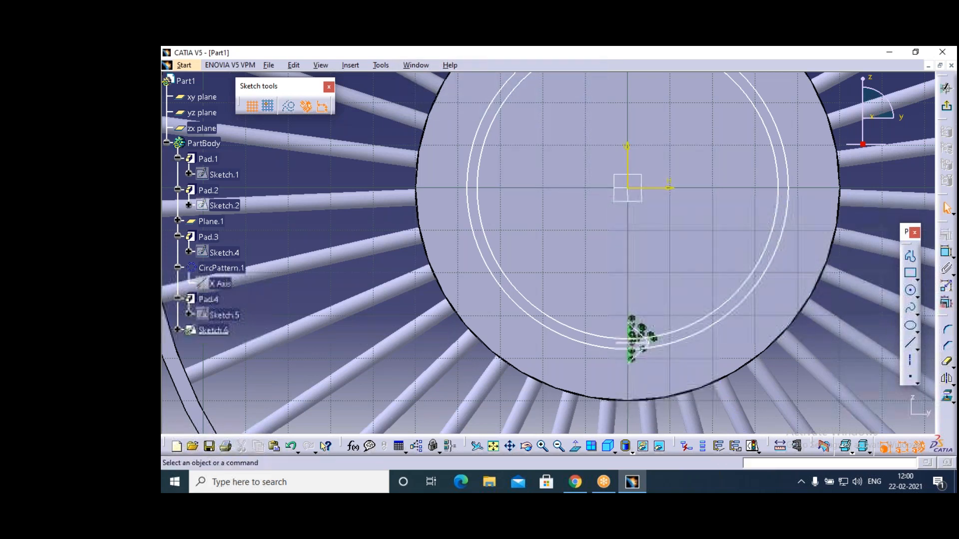
Draw a short slanted line across both circles at their lower left and trim the circles to the band between it and the arrowhead.
{"action": "left_click", "coordinate": [909, 378]}
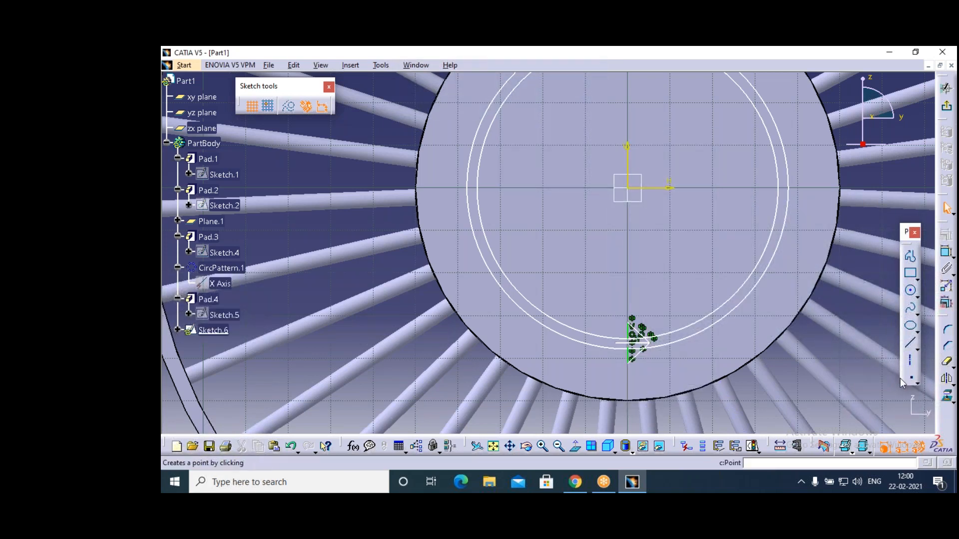
{"action": "left_click", "coordinate": [910, 343]}
{"action": "left_click", "coordinate": [532, 280]}
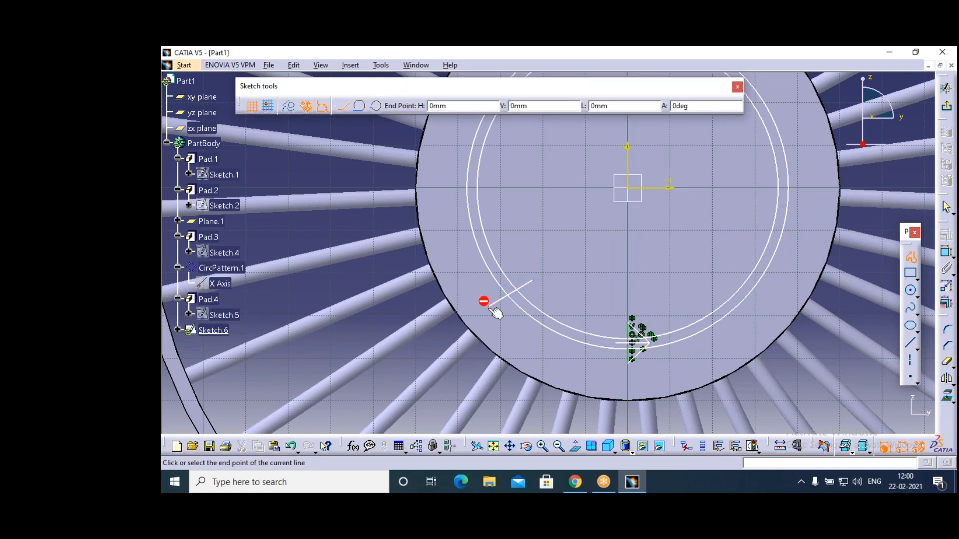
{"action": "left_click", "coordinate": [489, 306]}
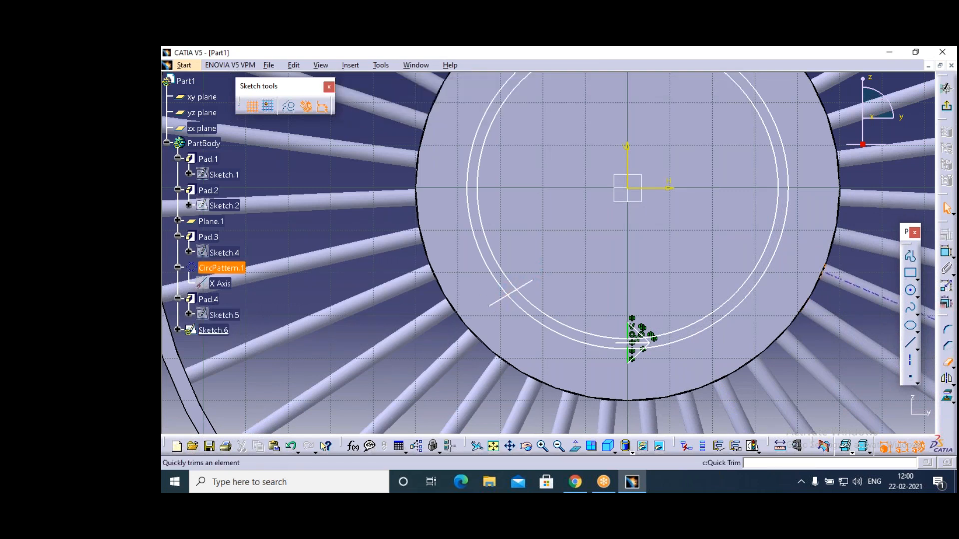
{"action": "left_click", "coordinate": [946, 361]}
{"action": "left_click", "coordinate": [497, 261]}
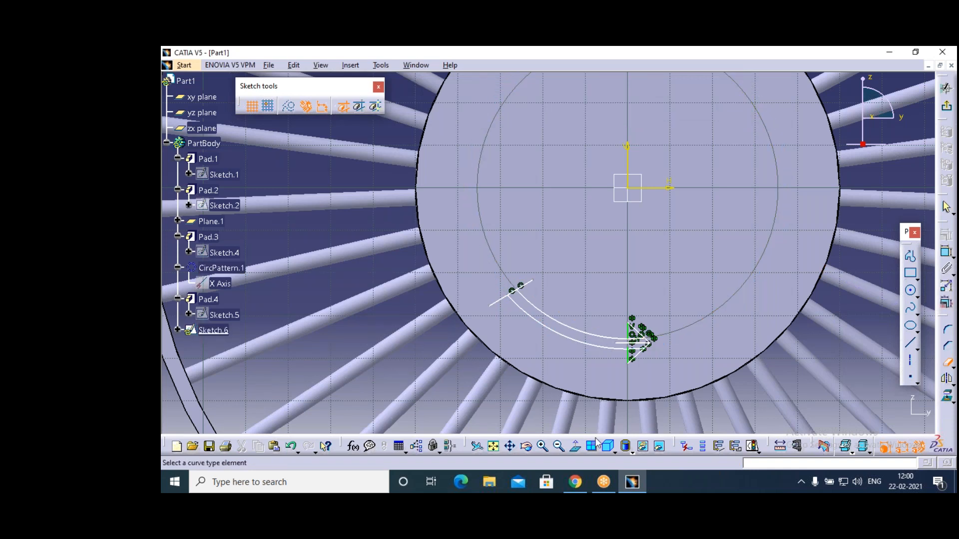
Trim the slanted line's overhanging ends and the leftover lines inside the arrowhead to close the curved arrow outline.
{"action": "left_click", "coordinate": [544, 450]}
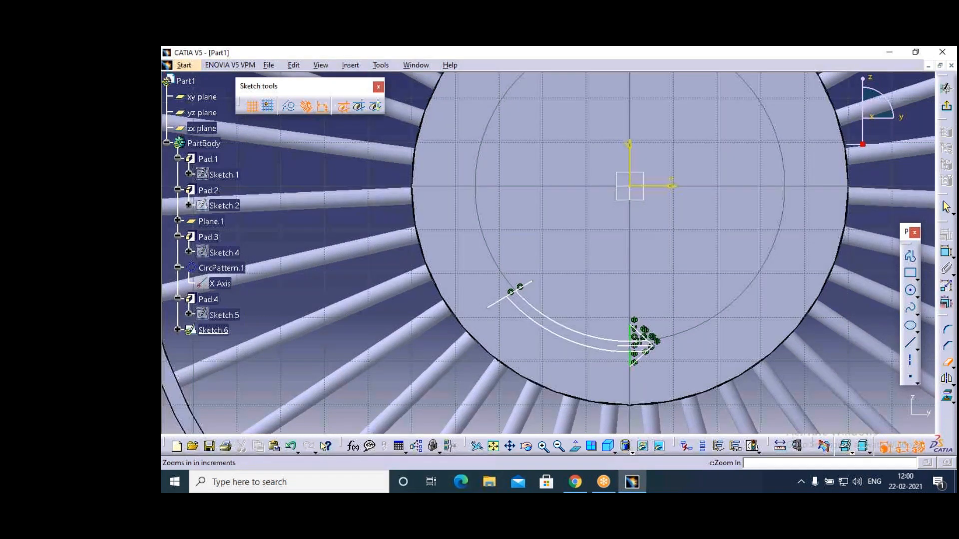
{"action": "left_click", "coordinate": [543, 446]}
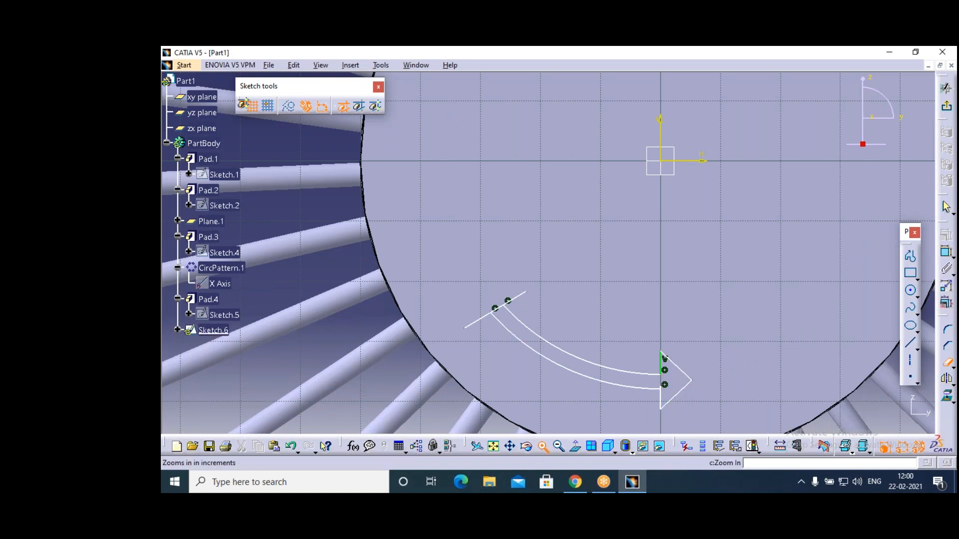
{"action": "left_click", "coordinate": [543, 446]}
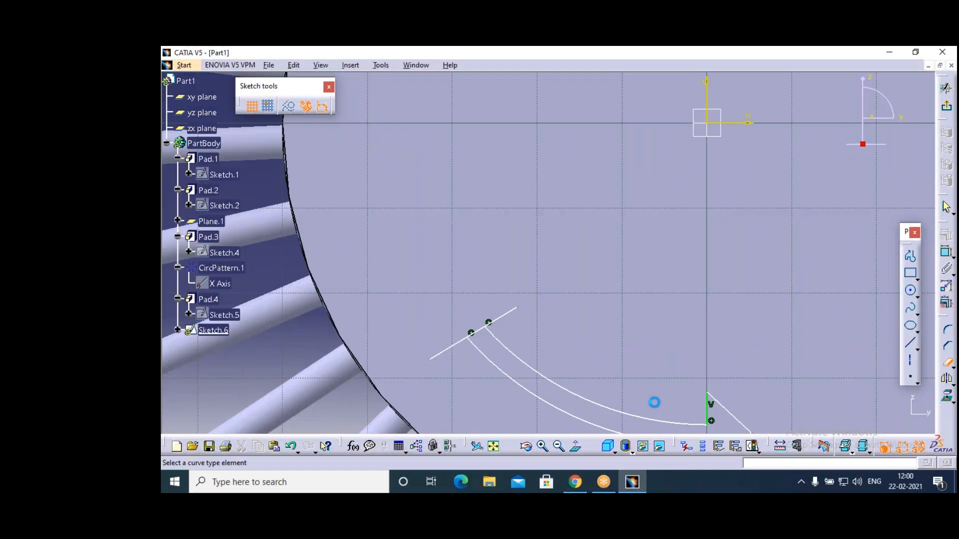
{"action": "left_click", "coordinate": [548, 447]}
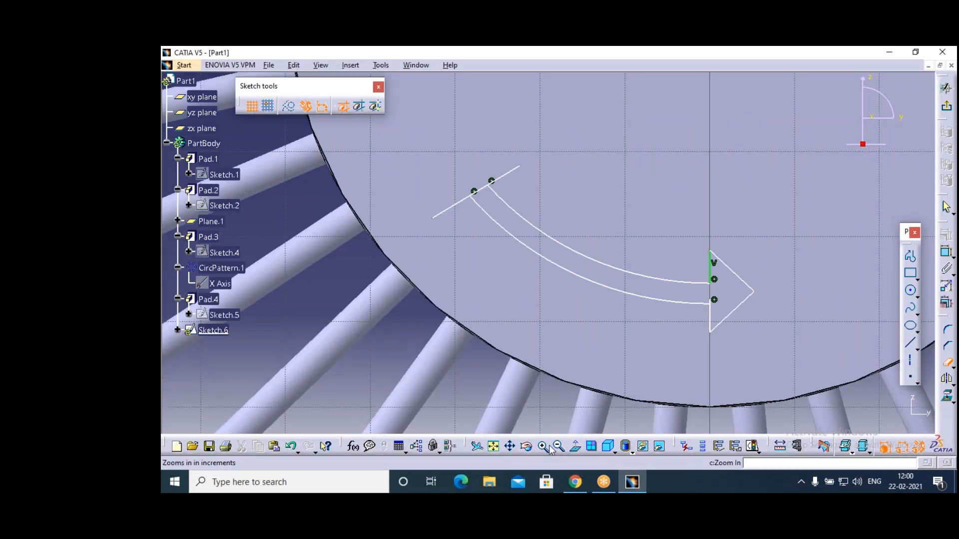
{"action": "left_click", "coordinate": [550, 447]}
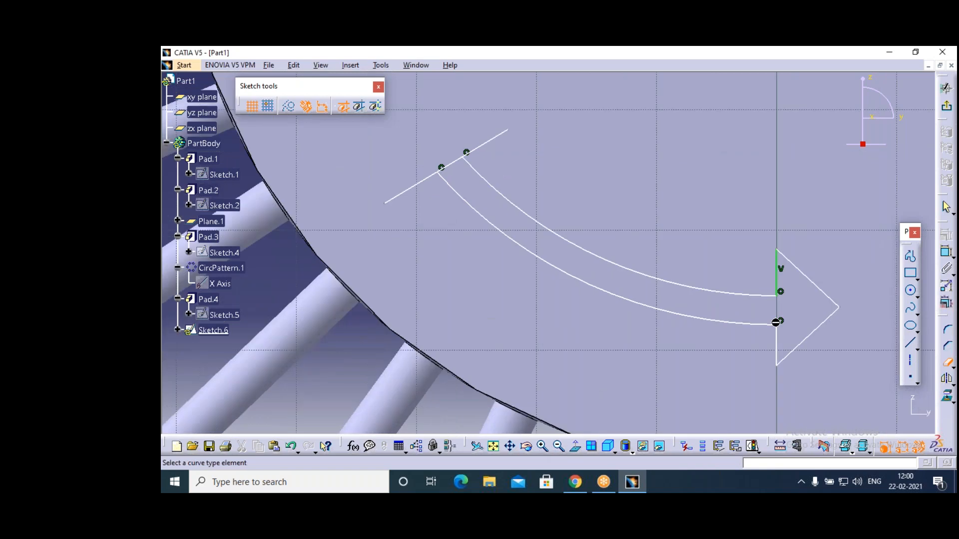
{"action": "left_click", "coordinate": [489, 146]}
{"action": "left_click", "coordinate": [441, 168]}
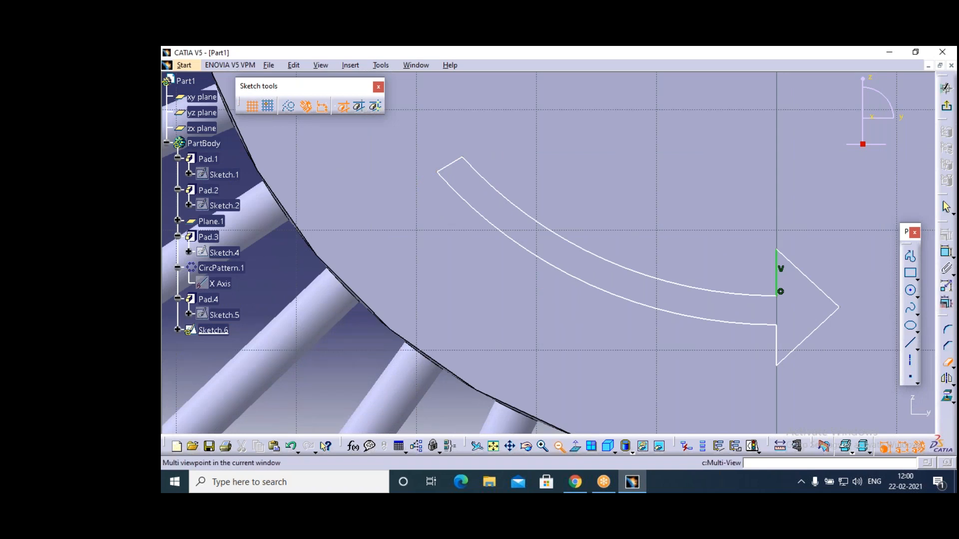
{"action": "left_click", "coordinate": [574, 446]}
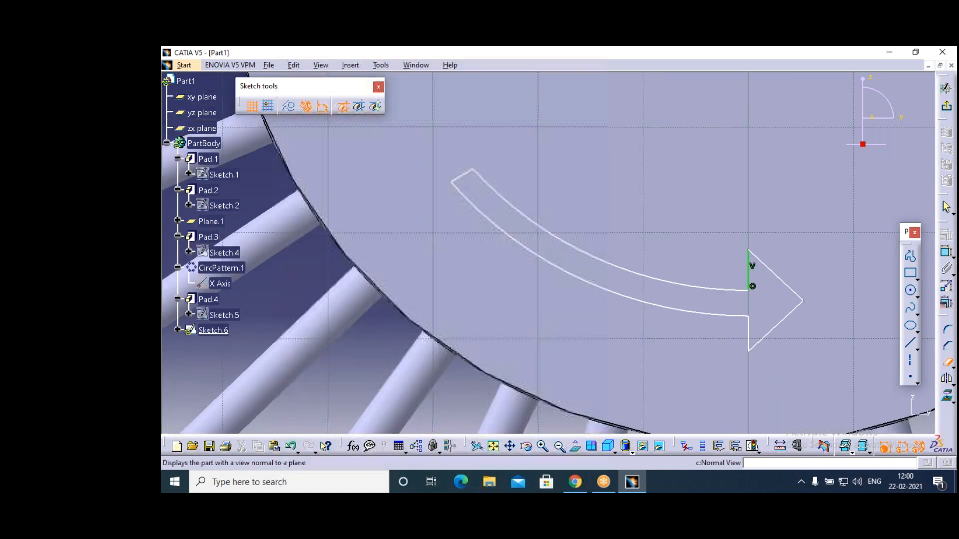
{"action": "left_click", "coordinate": [559, 447]}
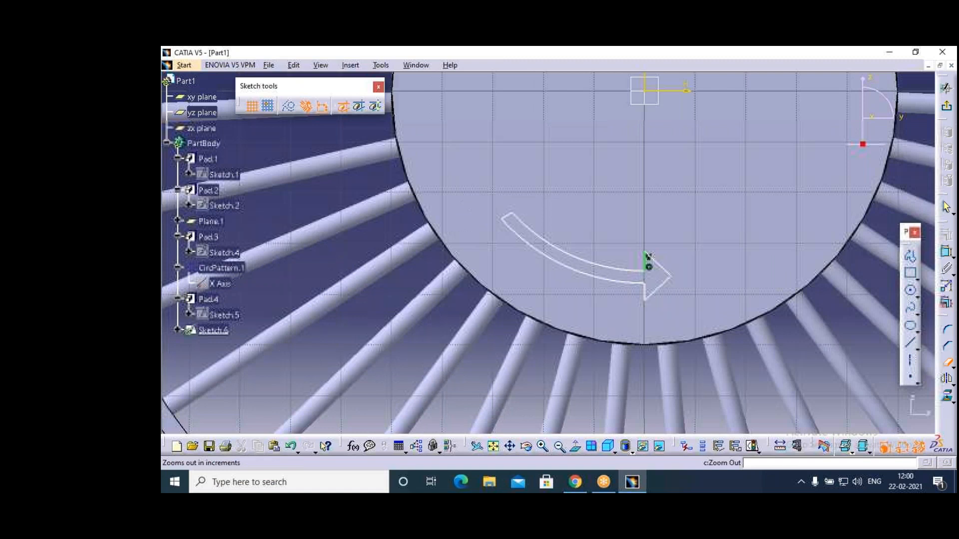
Hide Plane.1 near the top of the wheel rim.
{"action": "left_click", "coordinate": [559, 446]}
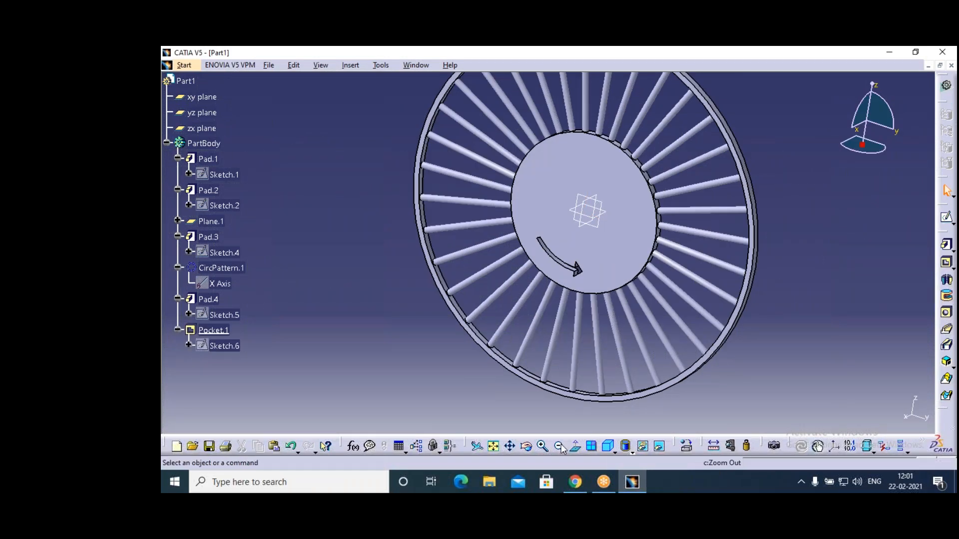
{"action": "left_click", "coordinate": [510, 446]}
{"action": "left_click_drag", "start_coordinate": [785, 239], "coordinate": [782, 273]}
{"action": "right_click", "coordinate": [606, 125]}
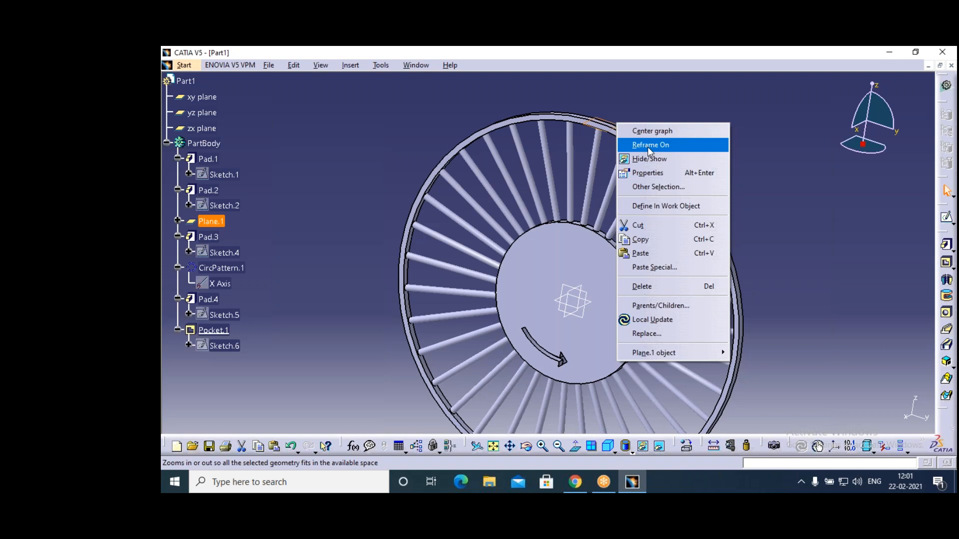
{"action": "left_click", "coordinate": [648, 158]}
Hide the zx, yz and xy reference planes at the wheel's centre.
{"action": "right_click", "coordinate": [583, 294]}
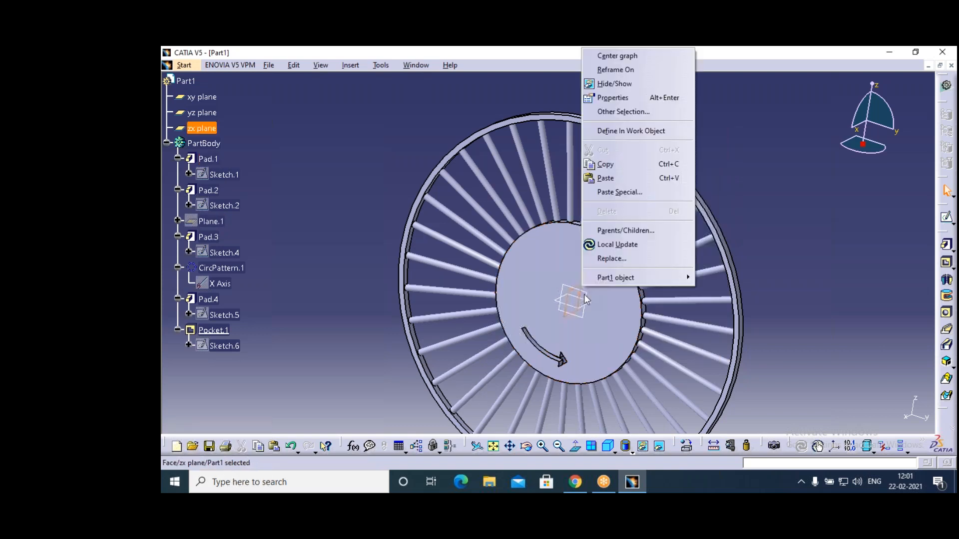
{"action": "left_click", "coordinate": [607, 82]}
{"action": "right_click", "coordinate": [581, 296]}
{"action": "left_click", "coordinate": [617, 89]}
{"action": "right_click", "coordinate": [572, 301]}
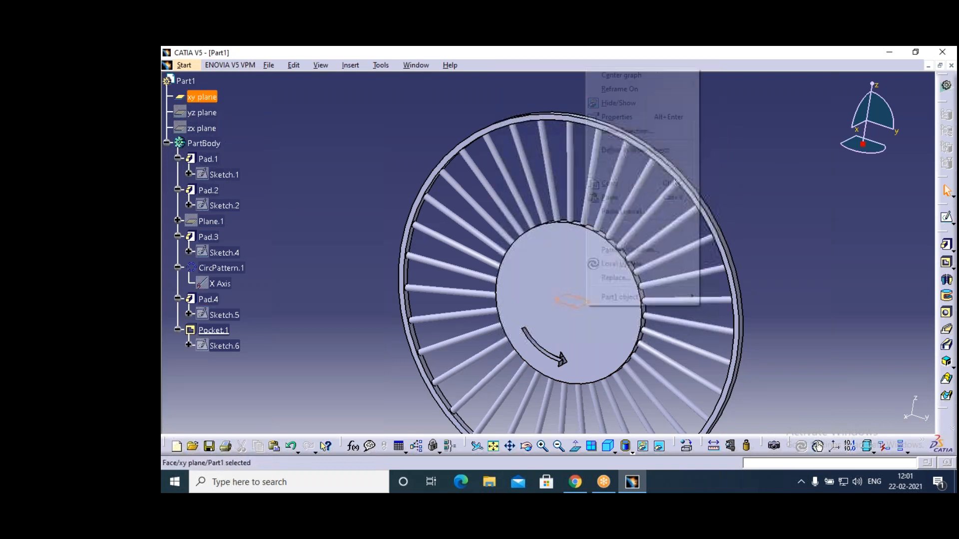
{"action": "left_click", "coordinate": [616, 118]}
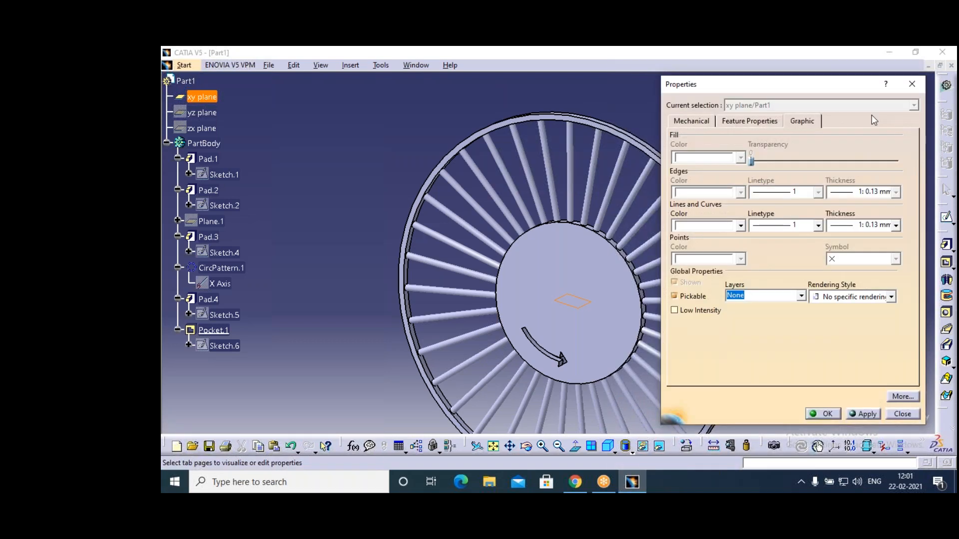
{"action": "left_click", "coordinate": [919, 83]}
{"action": "right_click", "coordinate": [580, 307]}
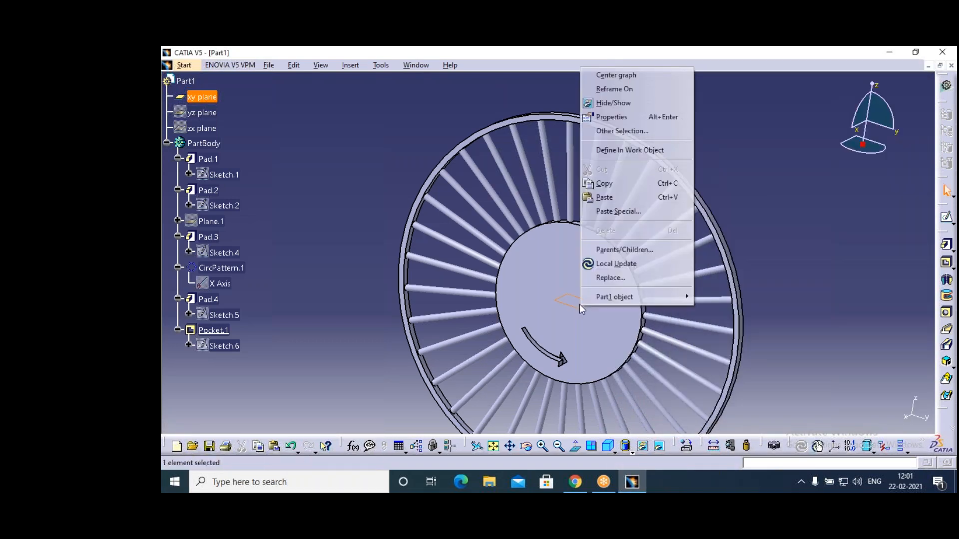
{"action": "left_click", "coordinate": [615, 103]}
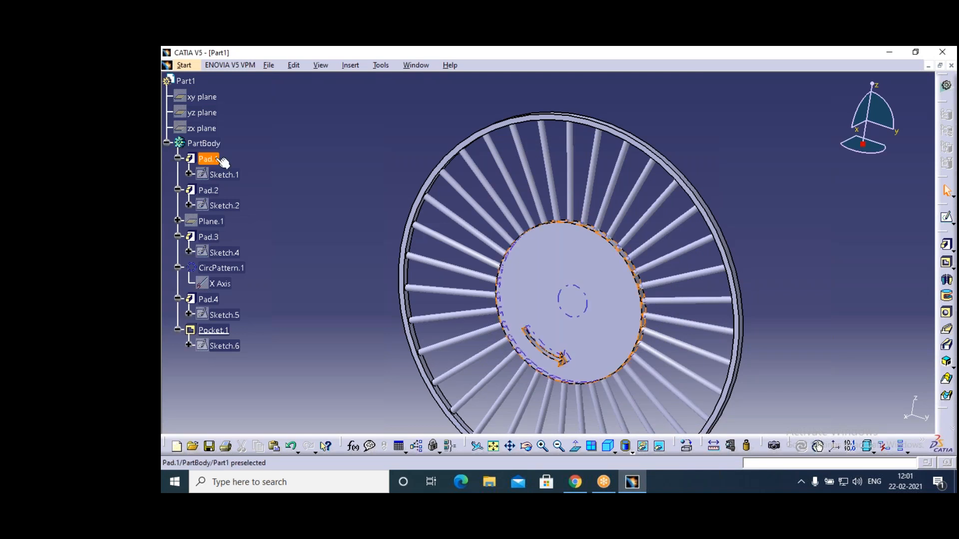
Set the fill colour of the PartBody to purple.
{"action": "right_click", "coordinate": [205, 144]}
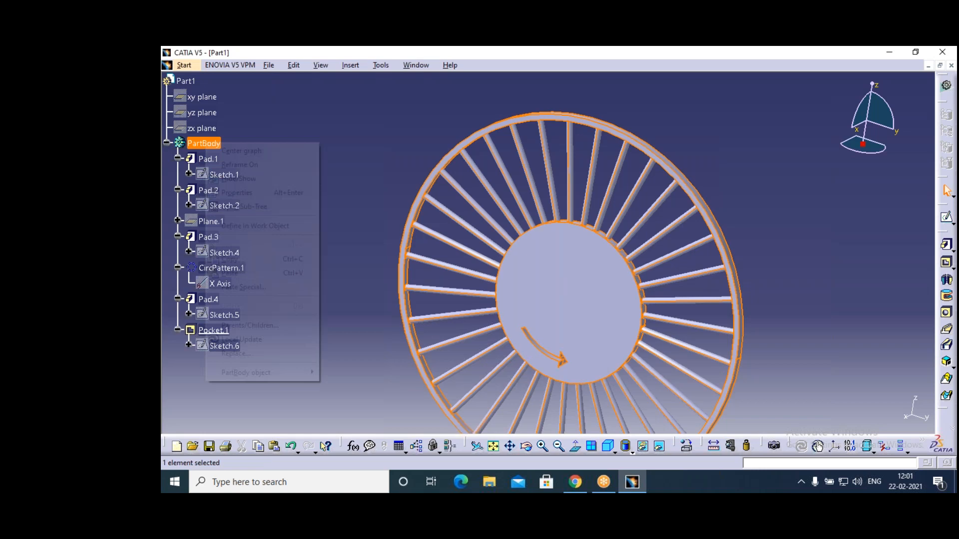
{"action": "left_click", "coordinate": [725, 158]}
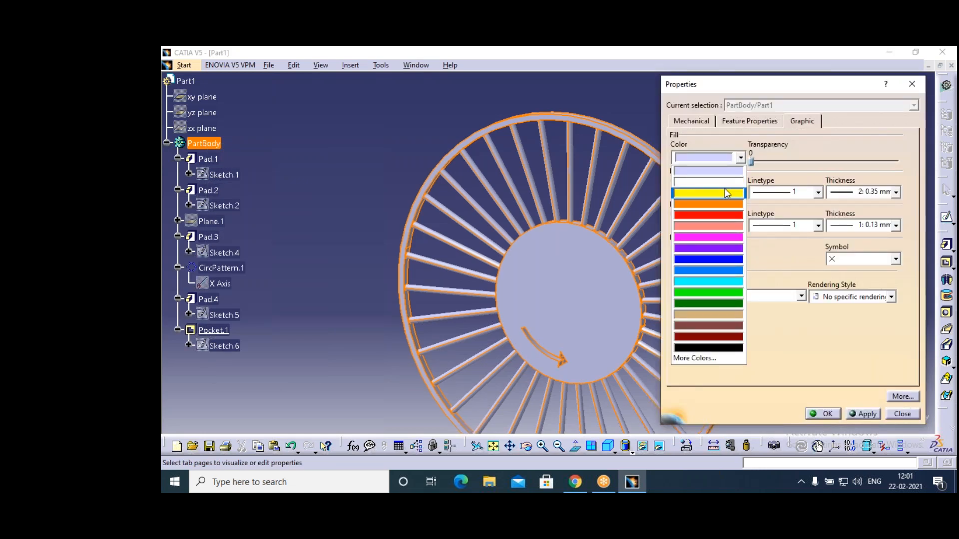
{"action": "left_click", "coordinate": [710, 254]}
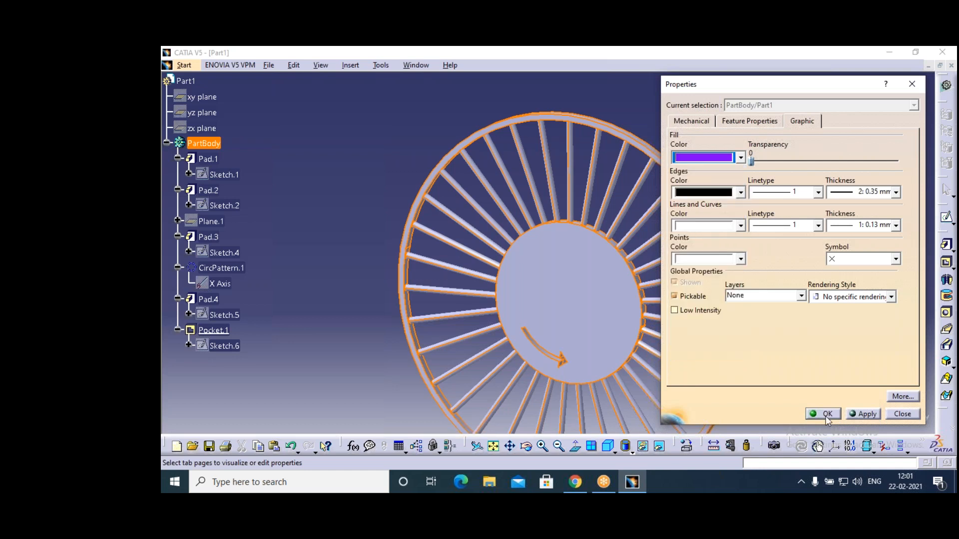
{"action": "left_click", "coordinate": [827, 417]}
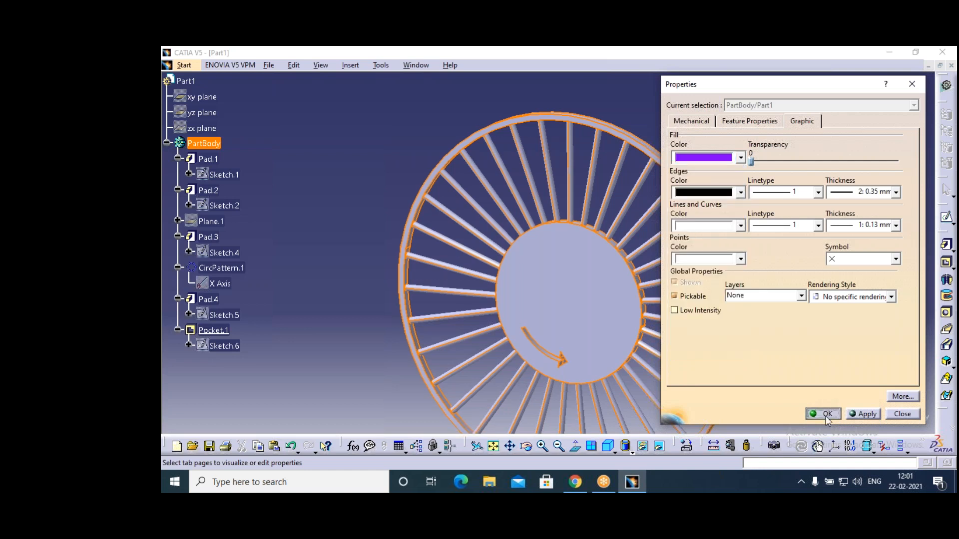
Save the wheel on the Desktop as CATPart file e5.
{"action": "left_click", "coordinate": [291, 78]}
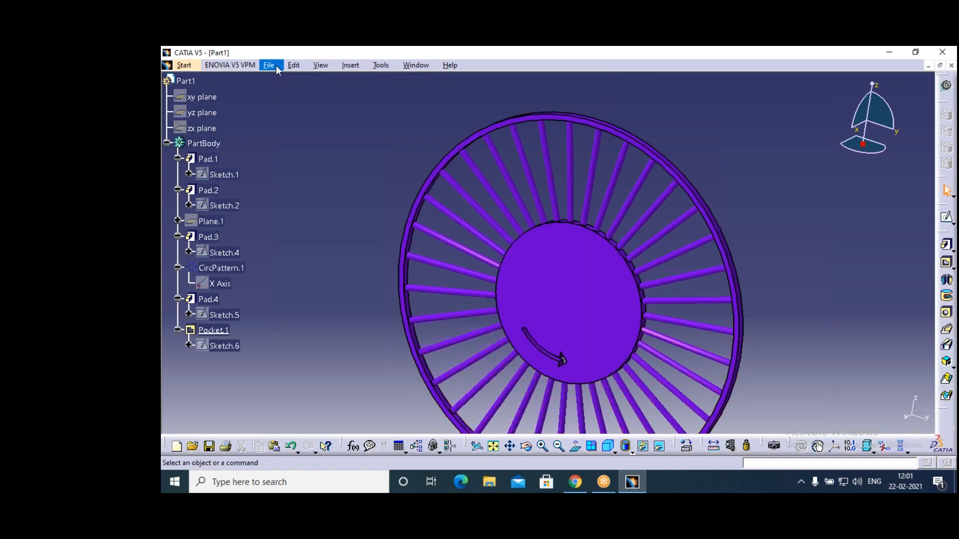
{"action": "left_click", "coordinate": [276, 65]}
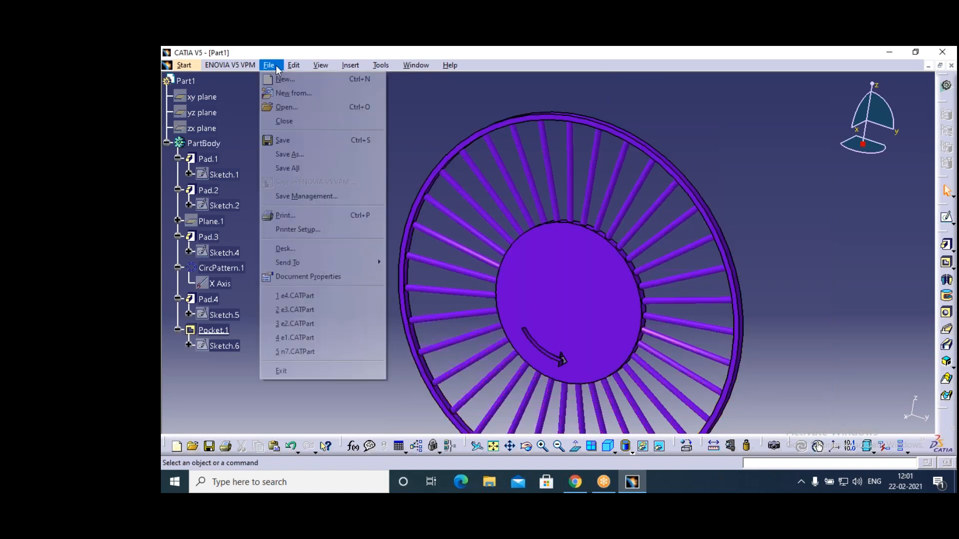
{"action": "left_click", "coordinate": [296, 155]}
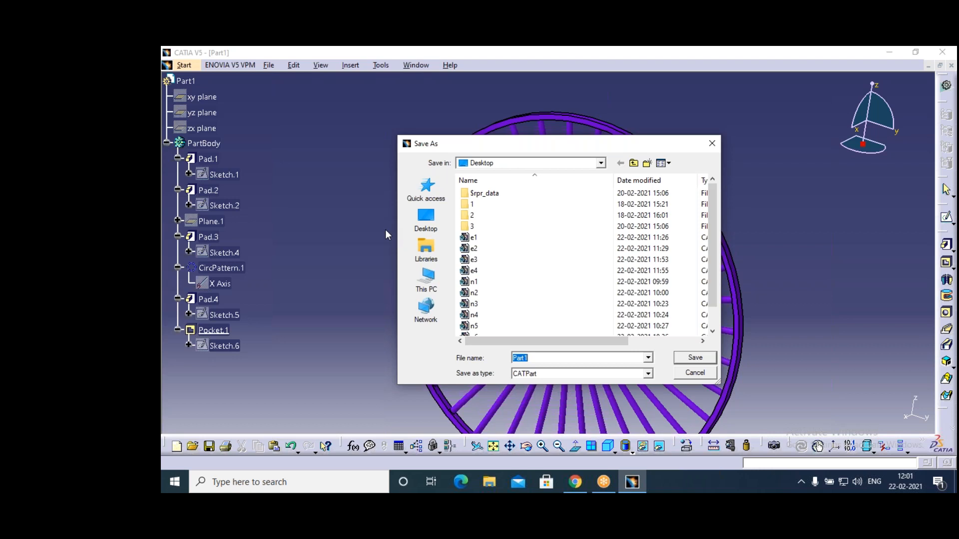
{"action": "type", "text": "e5"}
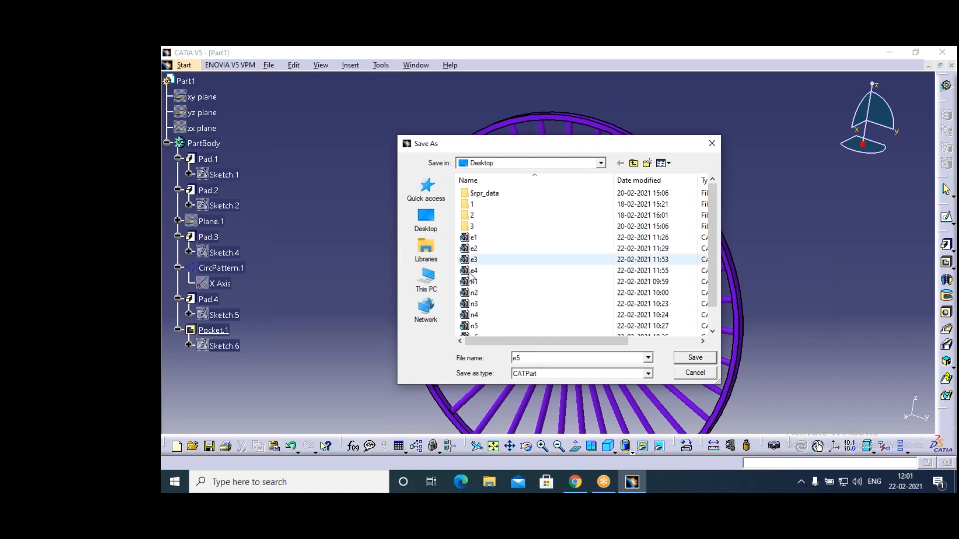
{"action": "left_click", "coordinate": [694, 360]}
{"action": "left_click", "coordinate": [695, 358]}
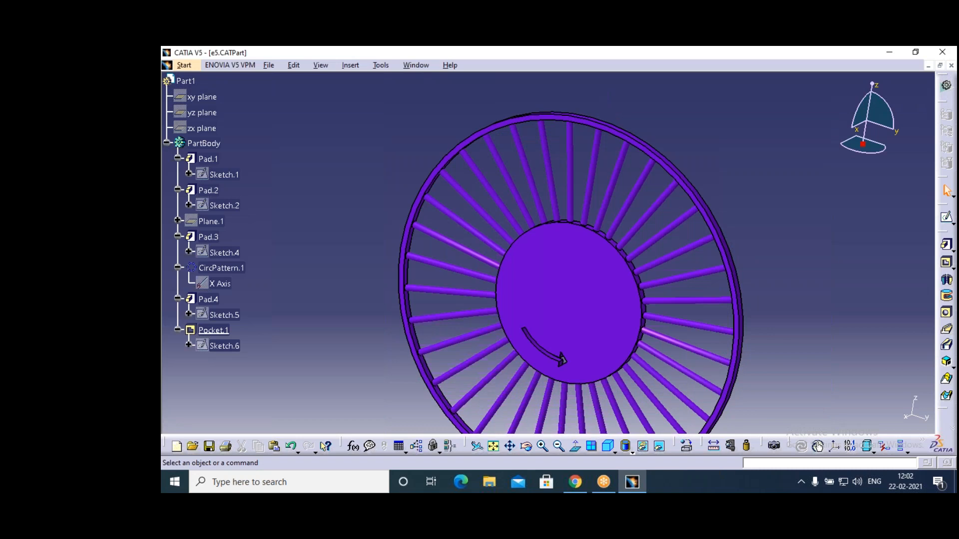
Close the wheel part and start a new product in the DMU Kinematics workbench.
{"action": "left_click", "coordinate": [268, 65]}
{"action": "left_click", "coordinate": [317, 118]}
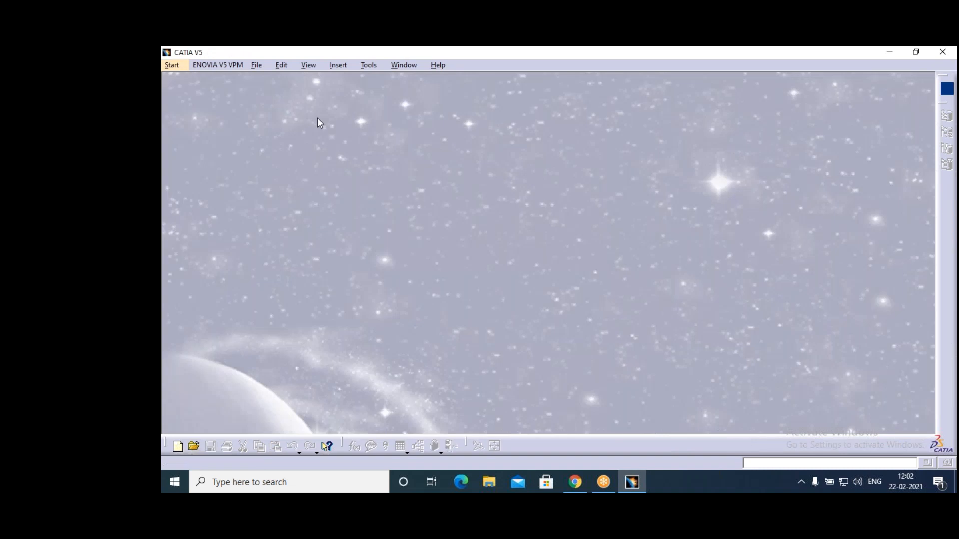
{"action": "left_click", "coordinate": [172, 66]}
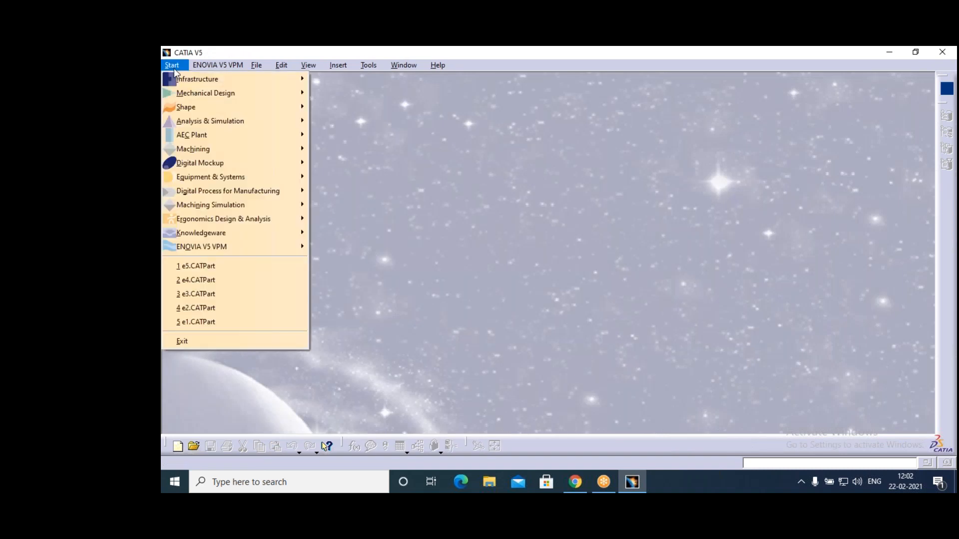
{"action": "left_click", "coordinate": [345, 190]}
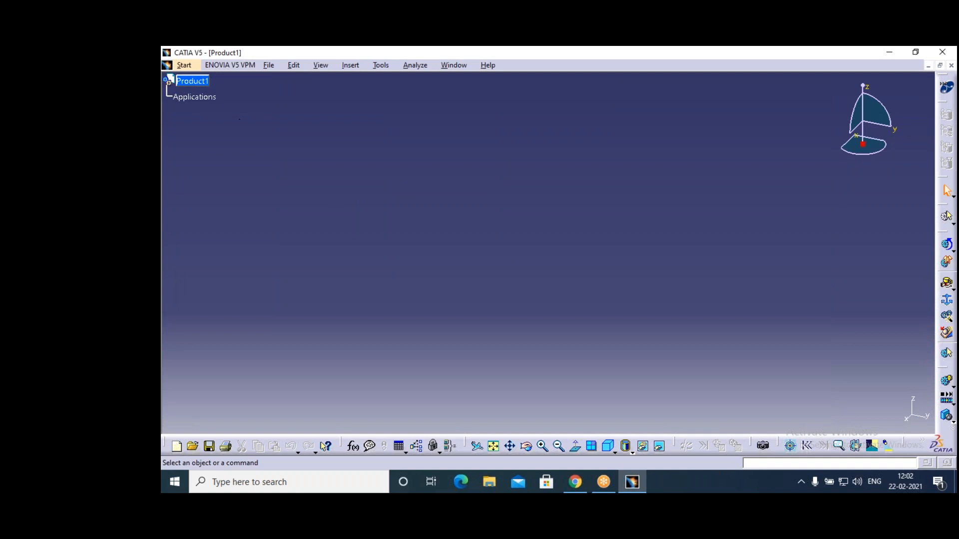
Insert e3.CATPart from the Desktop into Product1 as an existing component.
{"action": "left_click", "coordinate": [191, 81]}
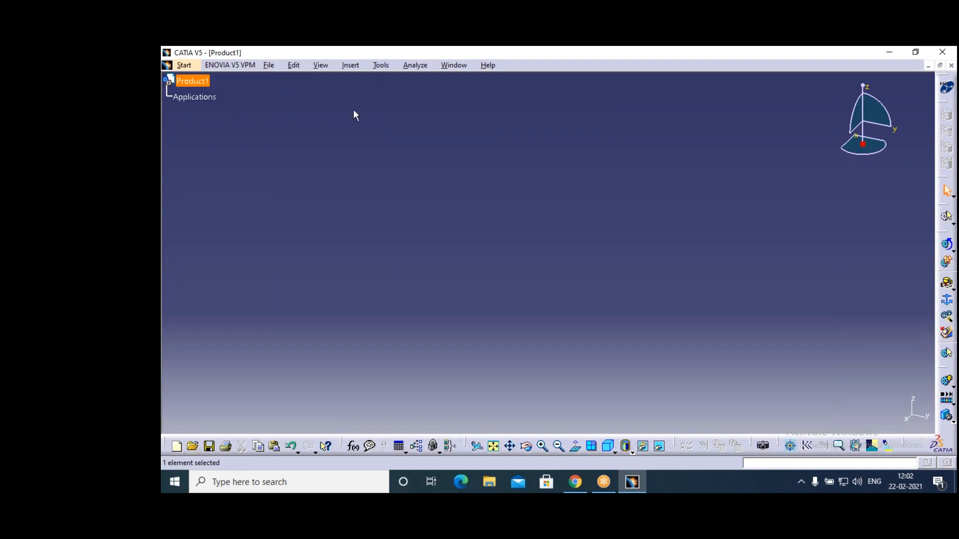
{"action": "left_click", "coordinate": [355, 66]}
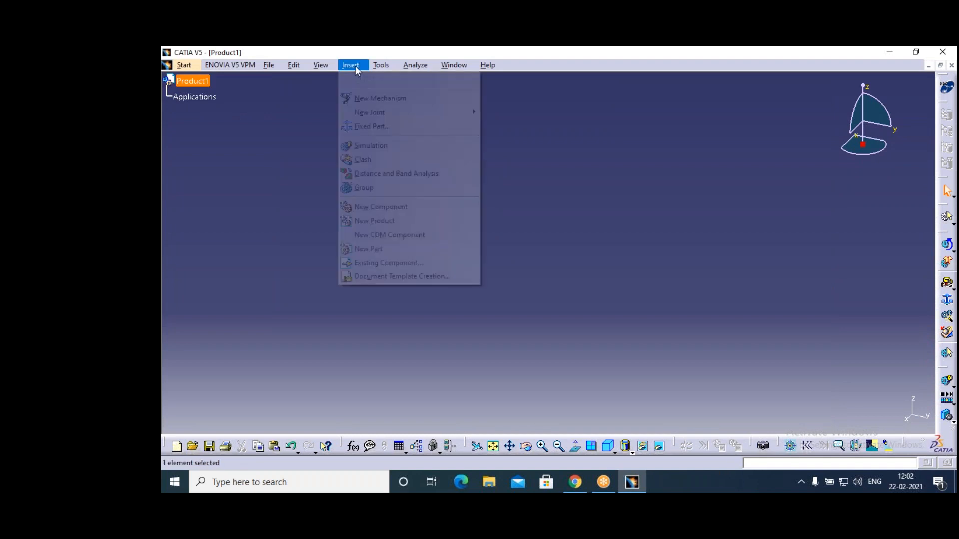
{"action": "left_click", "coordinate": [382, 263]}
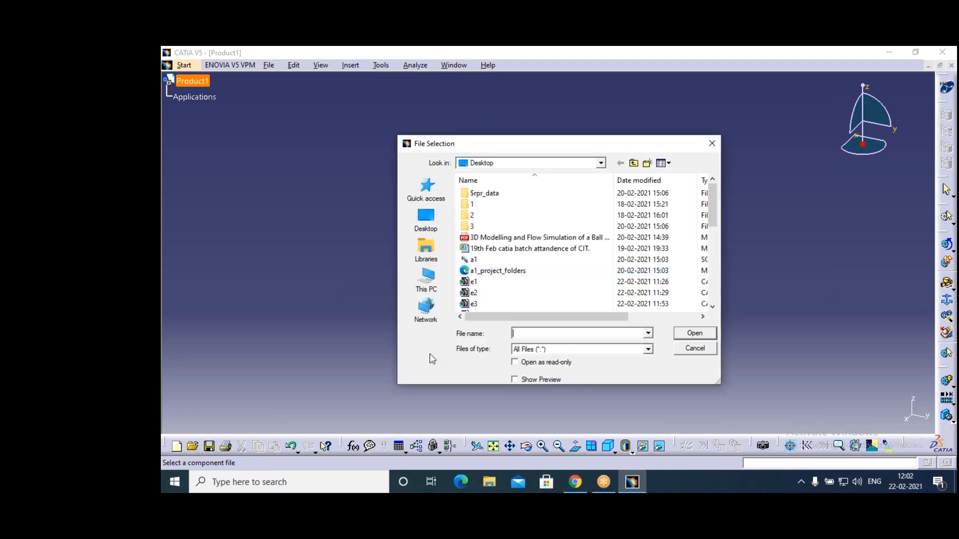
{"action": "type", "text": "e"}
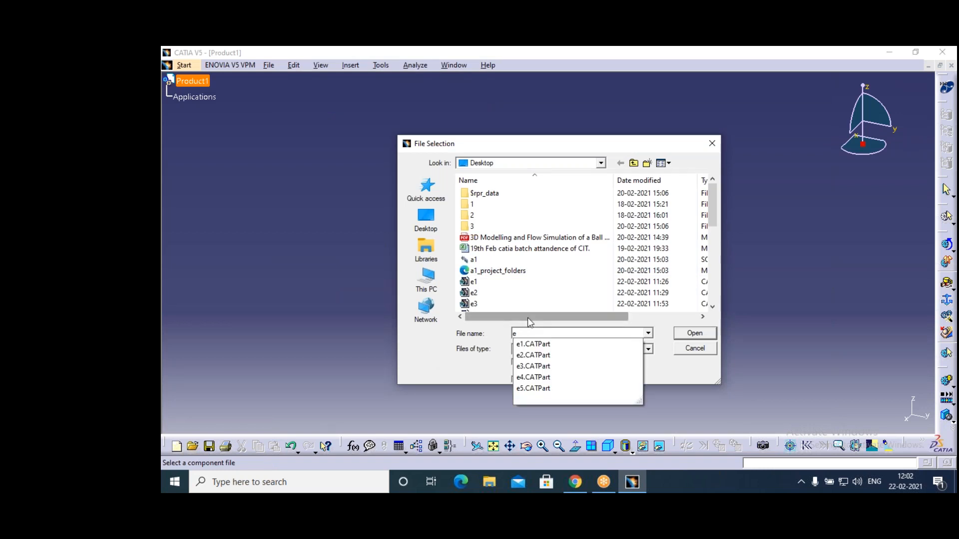
{"action": "left_click", "coordinate": [546, 368]}
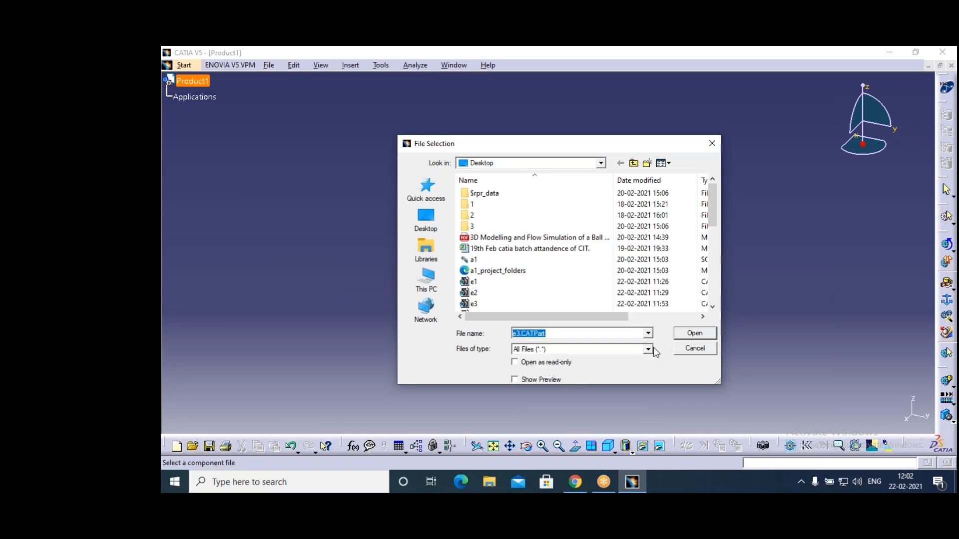
{"action": "left_click", "coordinate": [685, 335]}
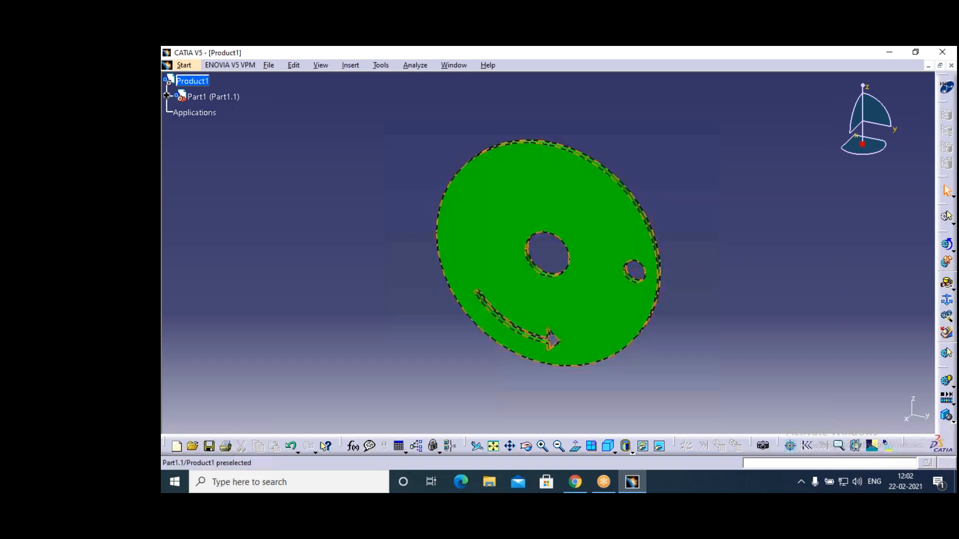
Insert e4.CATPart into Product1 as an existing component and resolve the part number conflict with automatic renaming.
{"action": "left_click", "coordinate": [192, 81]}
{"action": "left_click", "coordinate": [352, 65]}
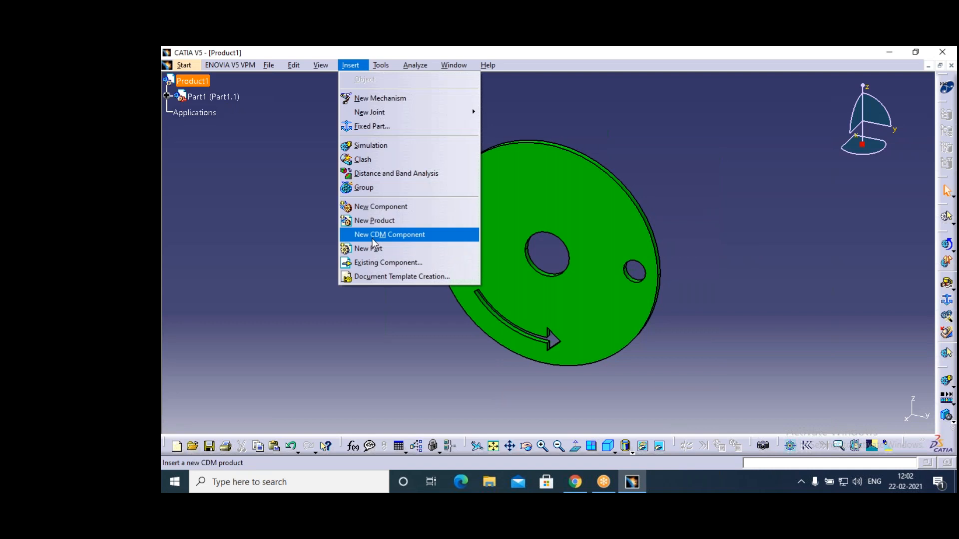
{"action": "left_click", "coordinate": [374, 263]}
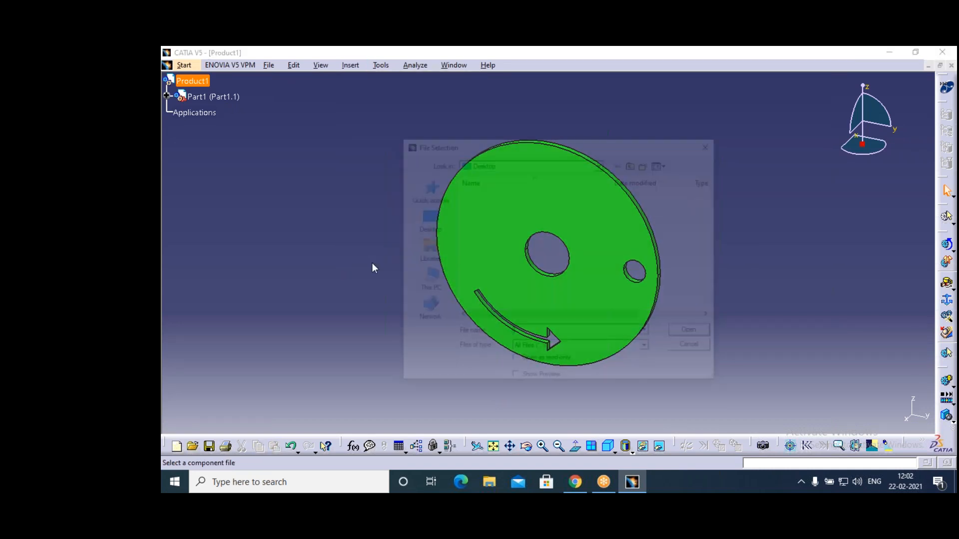
{"action": "type", "text": "e"}
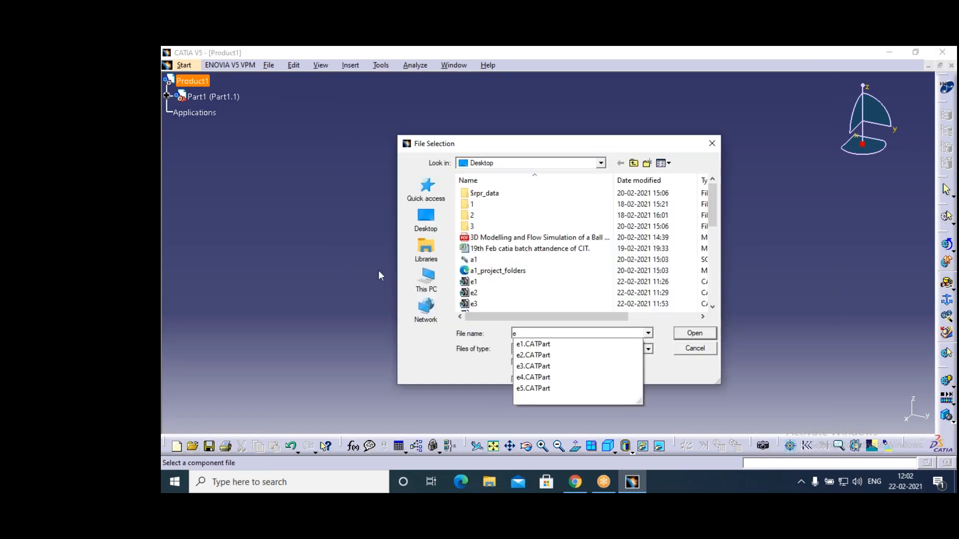
{"action": "left_click", "coordinate": [559, 379]}
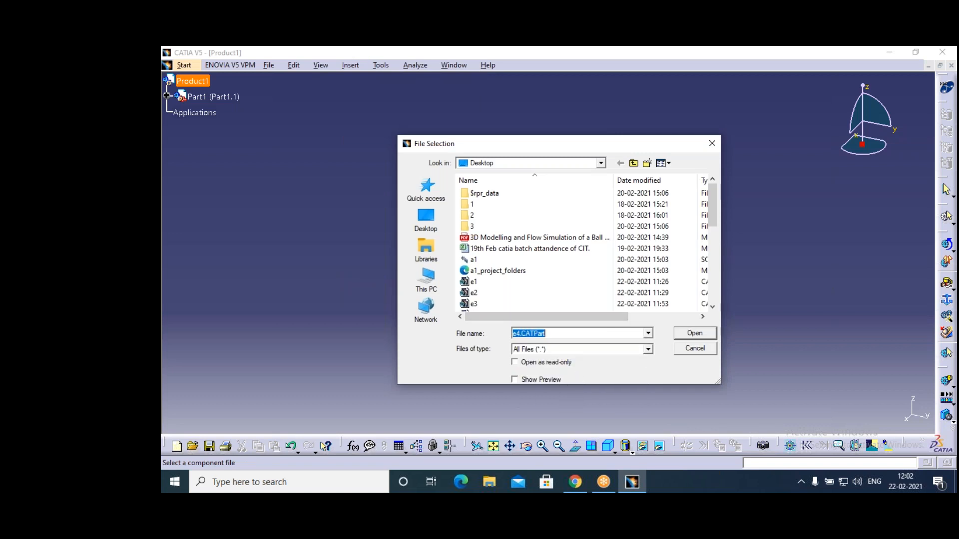
{"action": "key", "text": "Return"}
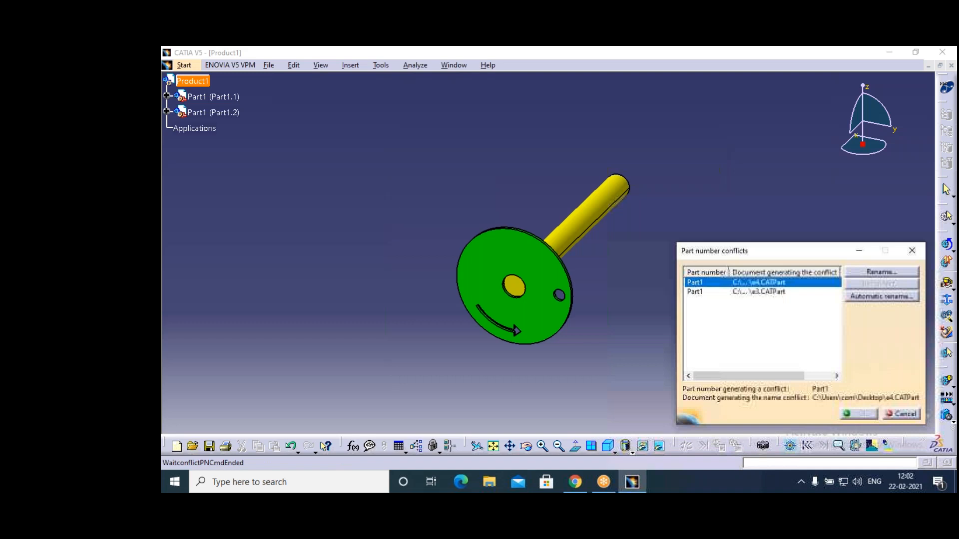
{"action": "left_click", "coordinate": [873, 297]}
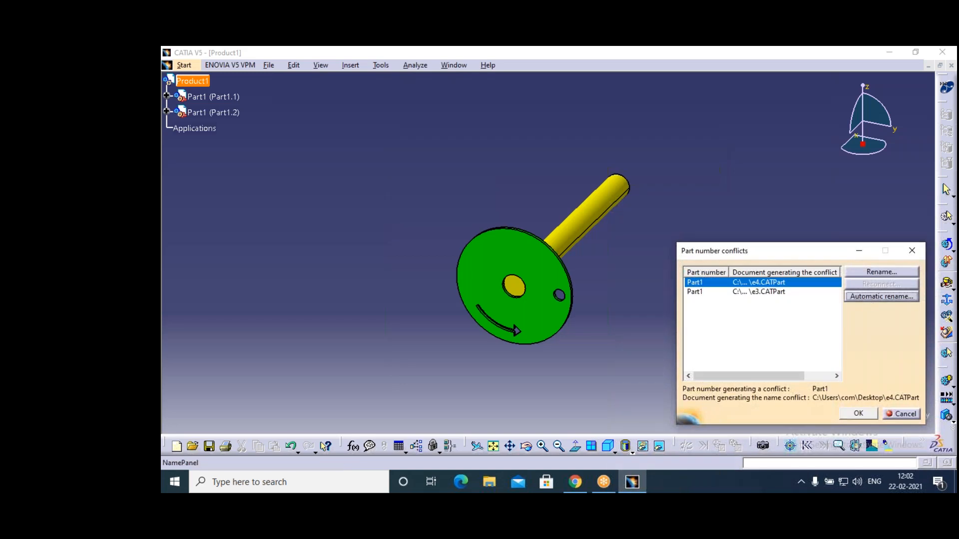
{"action": "left_click", "coordinate": [858, 414]}
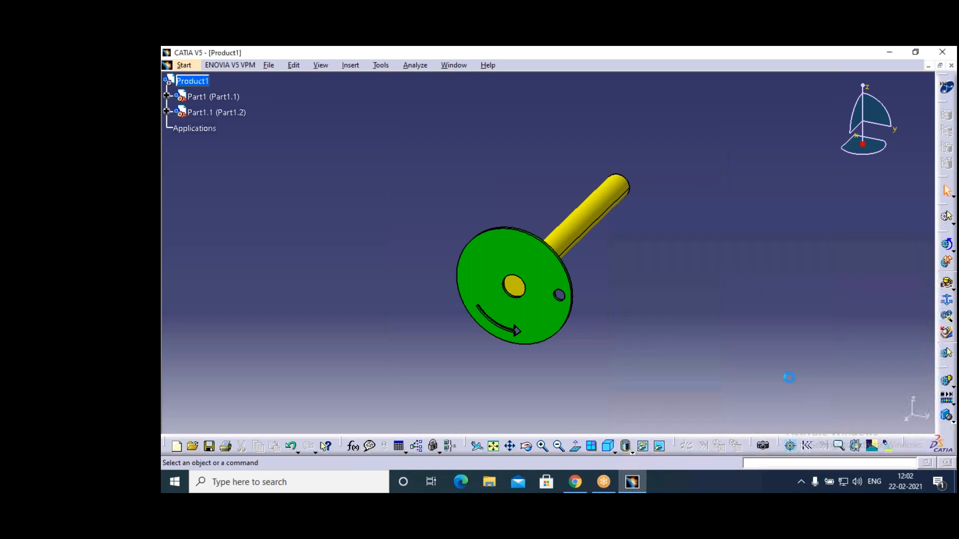
Make the compass snap automatically to the selected object and attach it to the yellow shaft.
{"action": "right_click", "coordinate": [861, 143]}
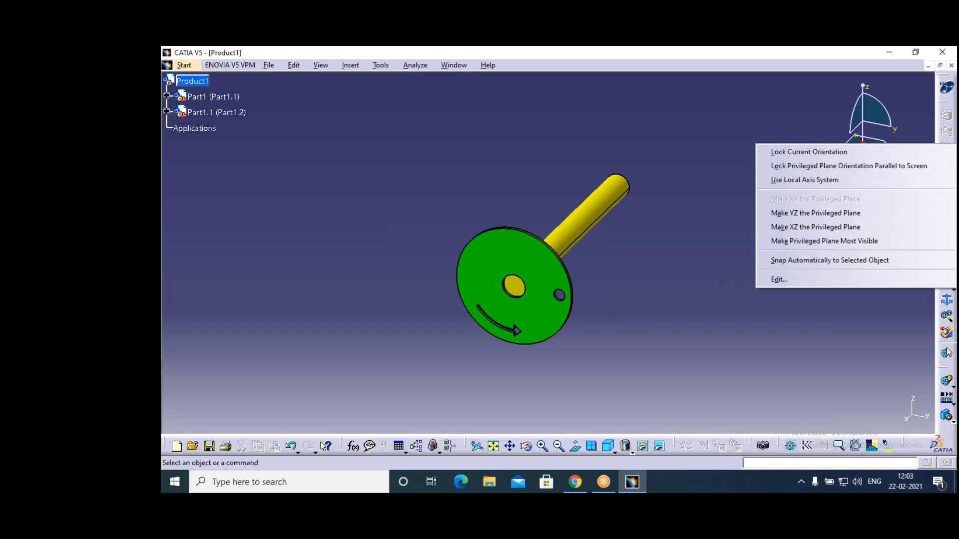
{"action": "left_click", "coordinate": [872, 261]}
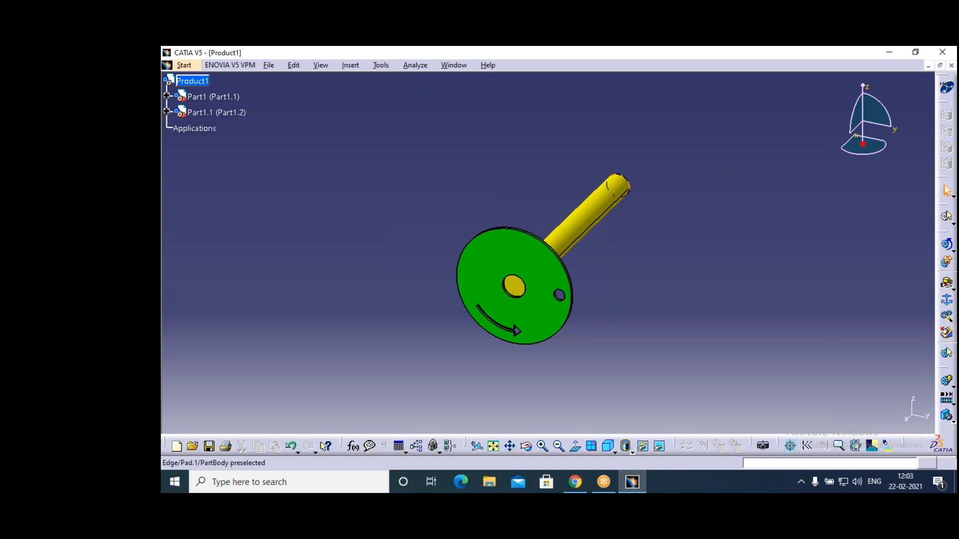
{"action": "left_click", "coordinate": [620, 187]}
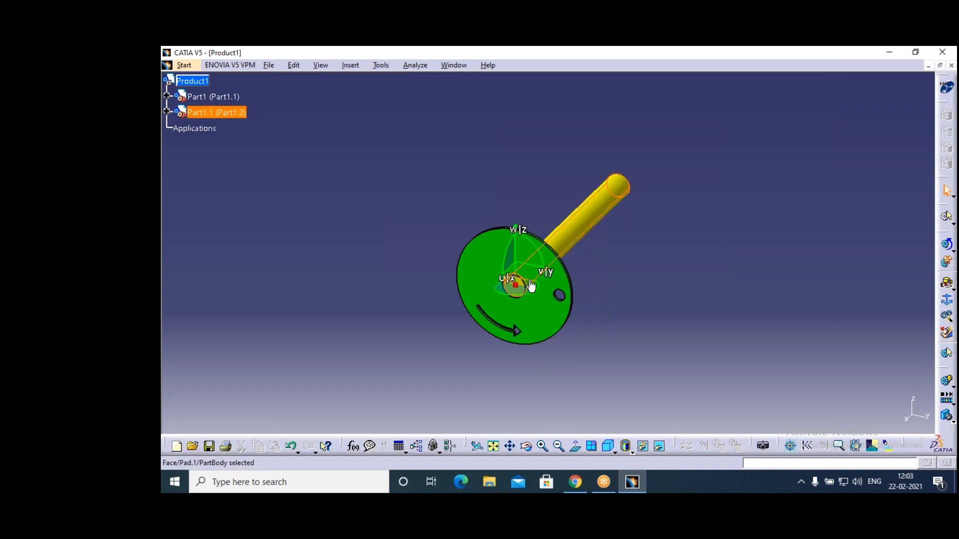
Move the yellow shaft clear of the green disc with the compass and detach the compass from it.
{"action": "left_click_drag", "start_coordinate": [529, 267], "coordinate": [651, 316]}
{"action": "left_click", "coordinate": [738, 306]}
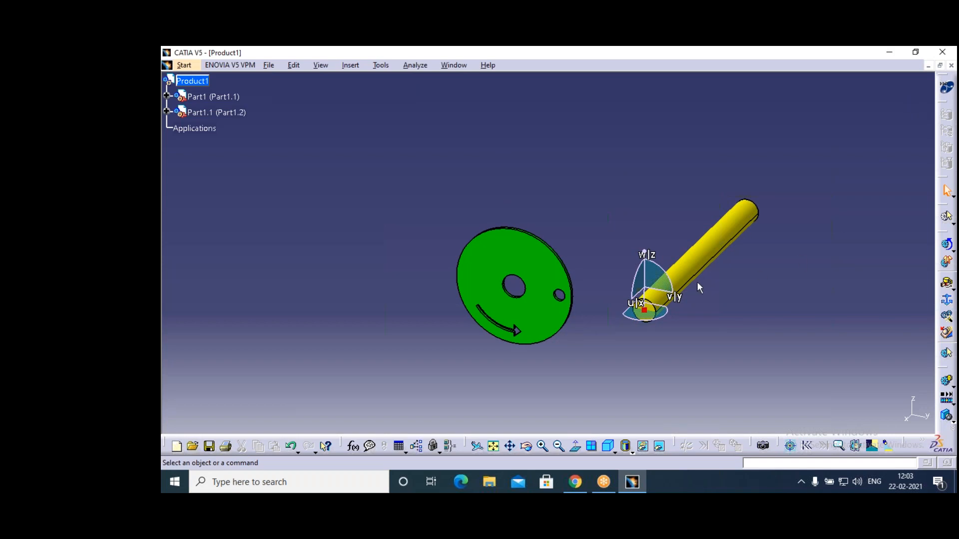
{"action": "left_click_drag", "start_coordinate": [645, 310], "coordinate": [913, 411]}
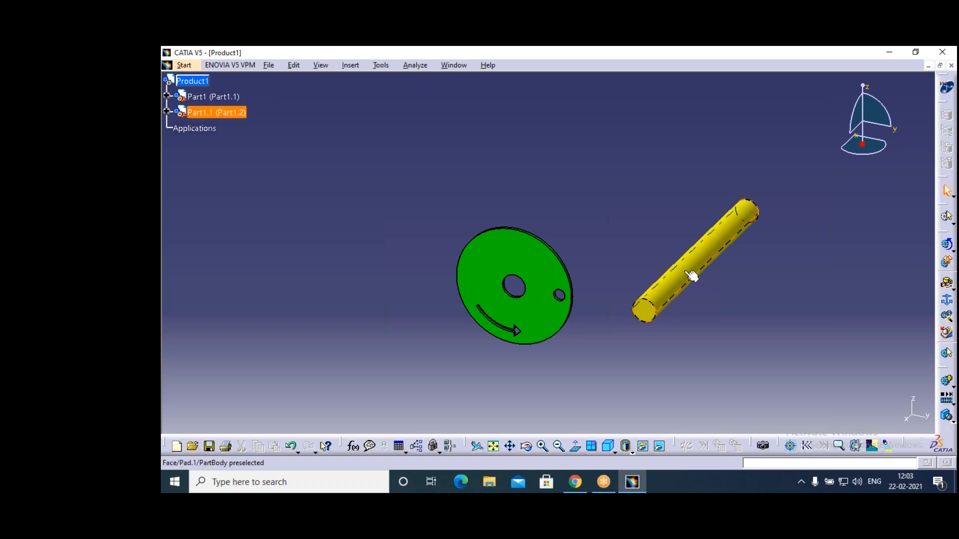
Create the mechanism Mechanism.1 and set the yellow shaft as its fixed part.
{"action": "left_click", "coordinate": [948, 304]}
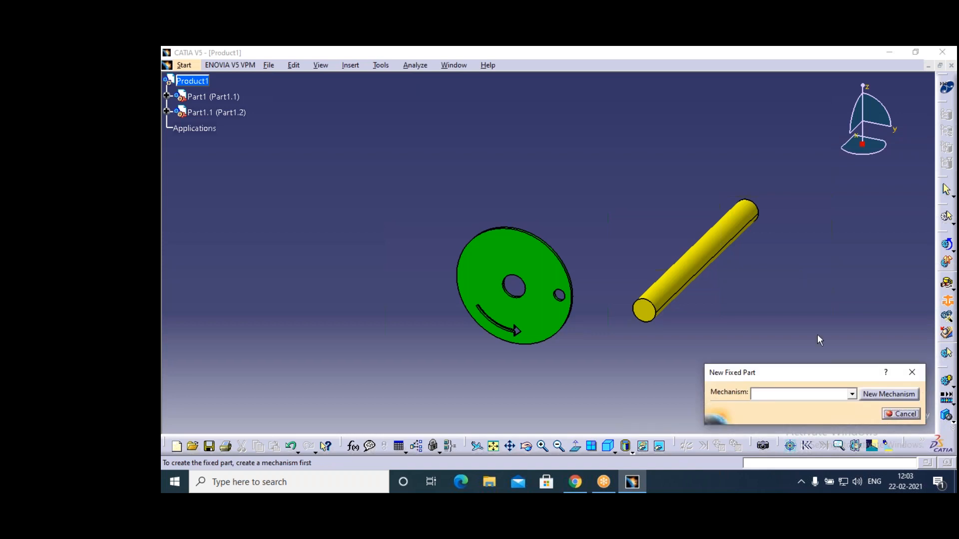
{"action": "left_click", "coordinate": [879, 397]}
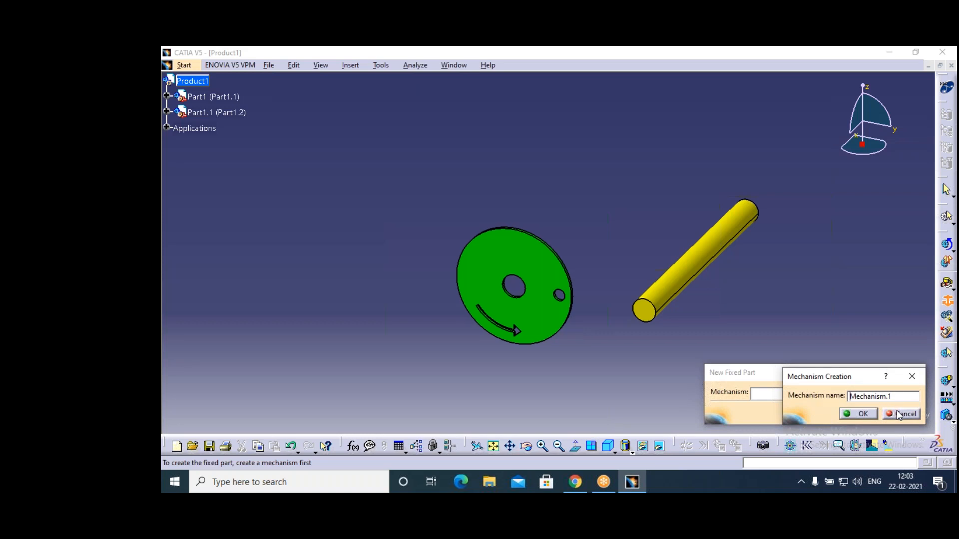
{"action": "left_click", "coordinate": [864, 416]}
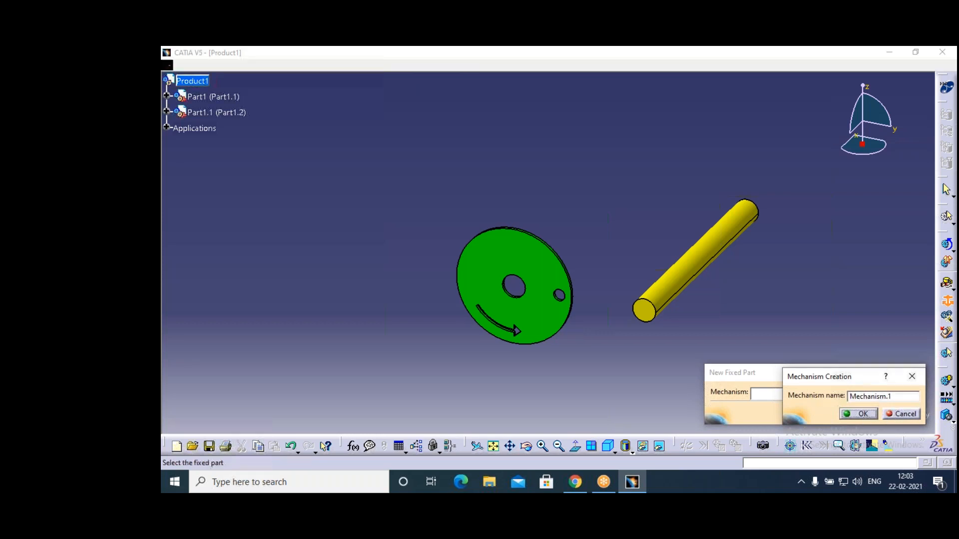
{"action": "left_click", "coordinate": [703, 256]}
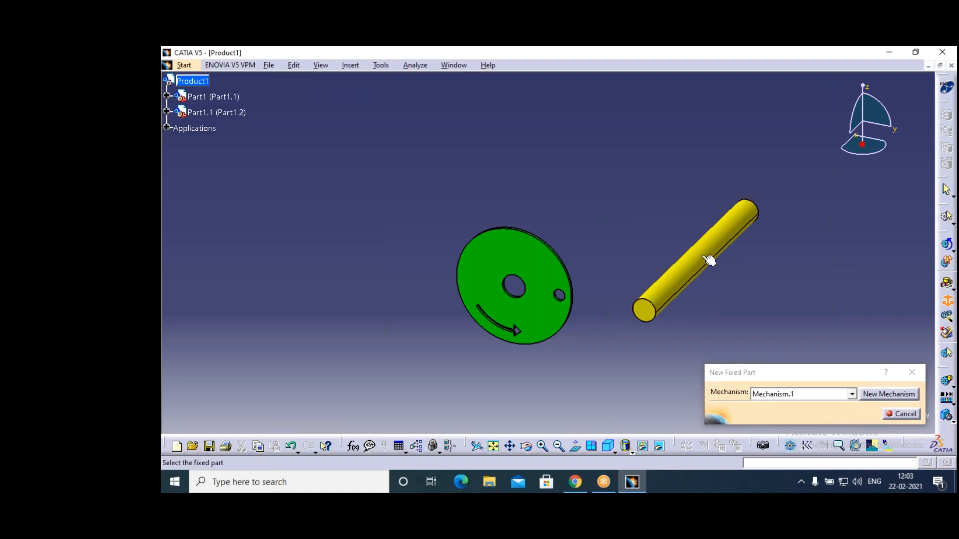
{"action": "left_click", "coordinate": [709, 260]}
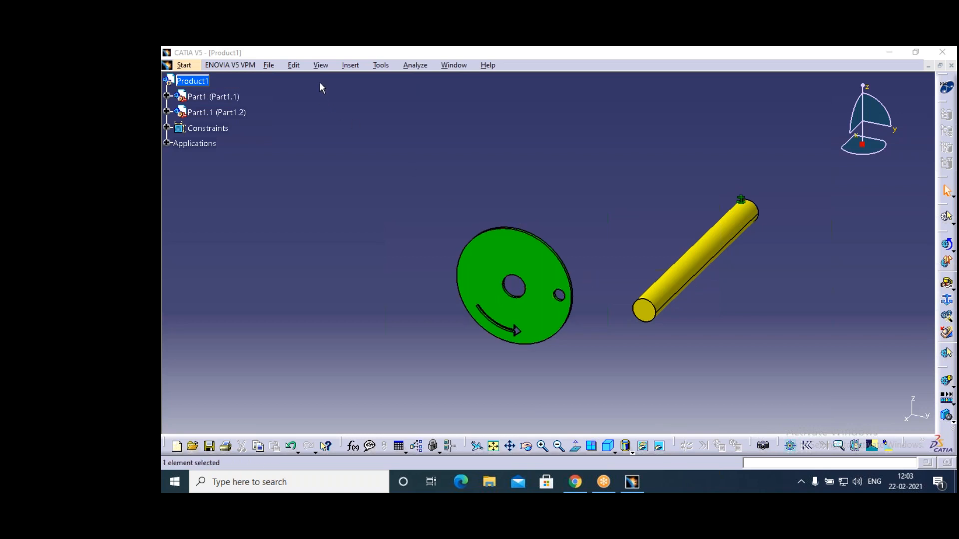
Start a revolute joint in Mechanism.1 with the yellow shaft's axis as the first line.
{"action": "left_click", "coordinate": [343, 64]}
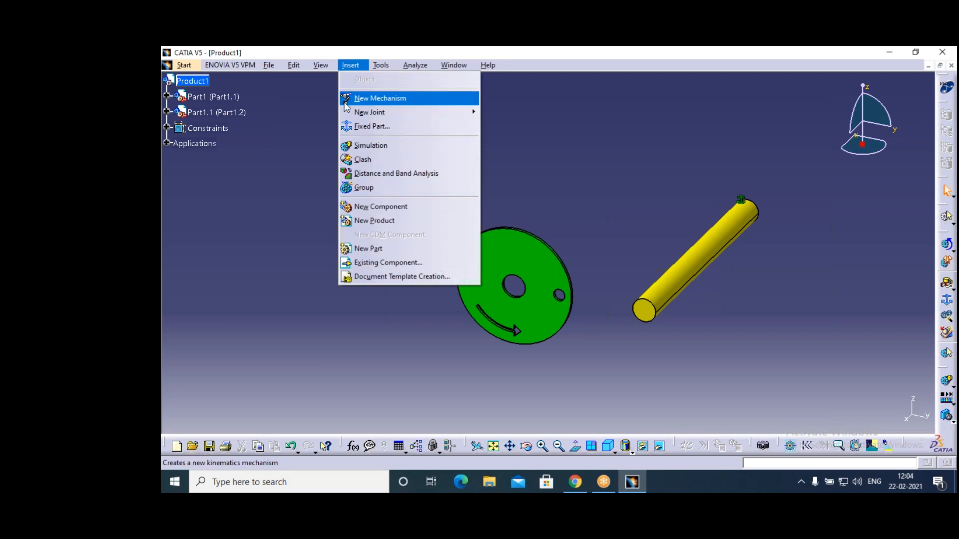
{"action": "mouse_move", "coordinate": [379, 112]}
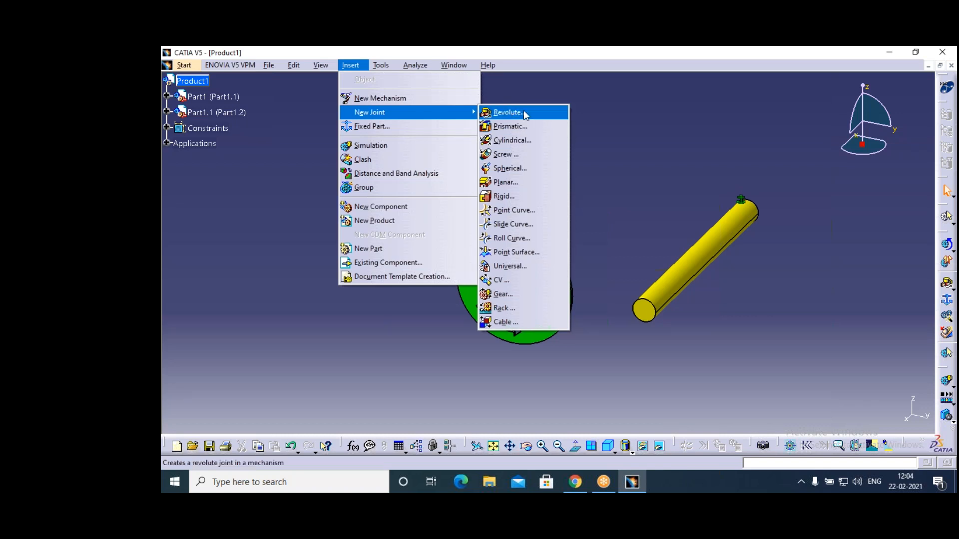
{"action": "left_click", "coordinate": [525, 114]}
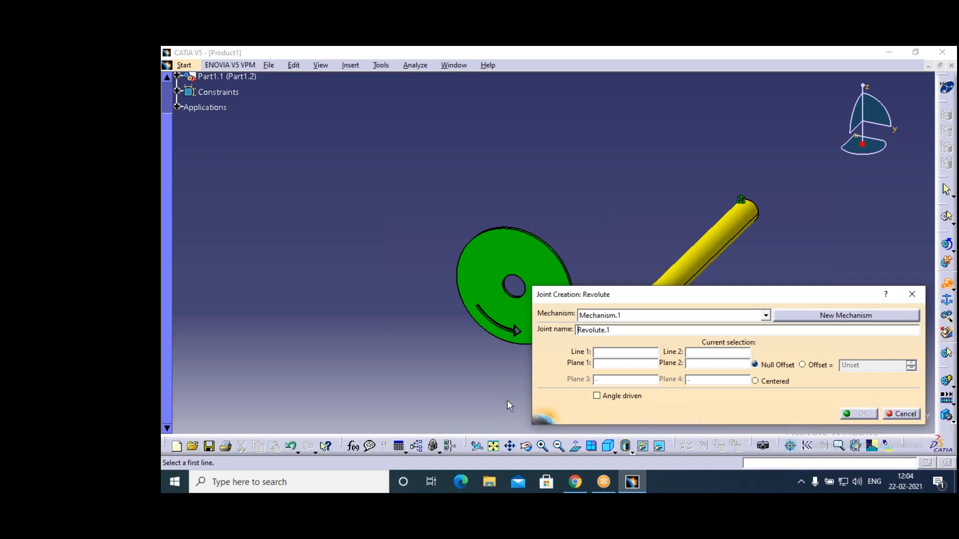
{"action": "left_click", "coordinate": [509, 442]}
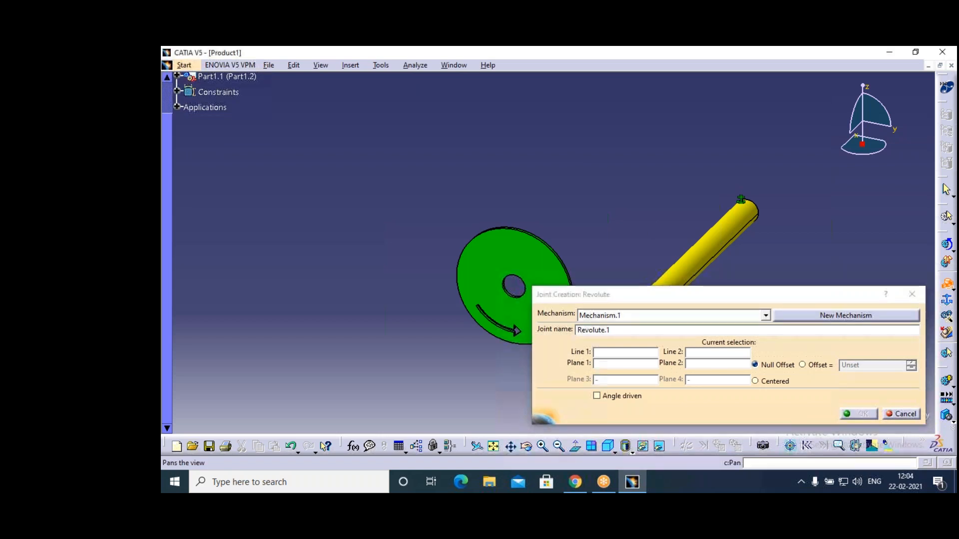
{"action": "left_click_drag", "start_coordinate": [566, 222], "coordinate": [436, 166]}
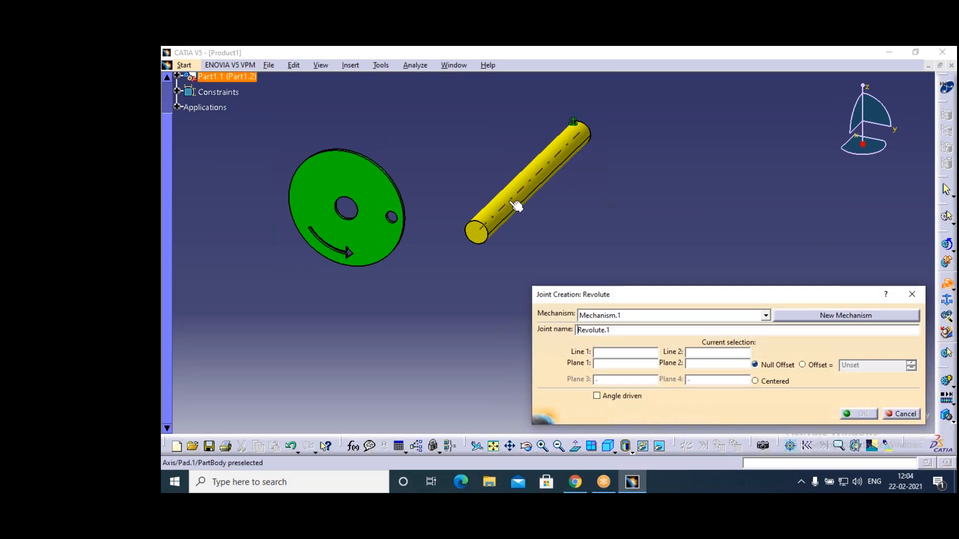
{"action": "left_click", "coordinate": [517, 205]}
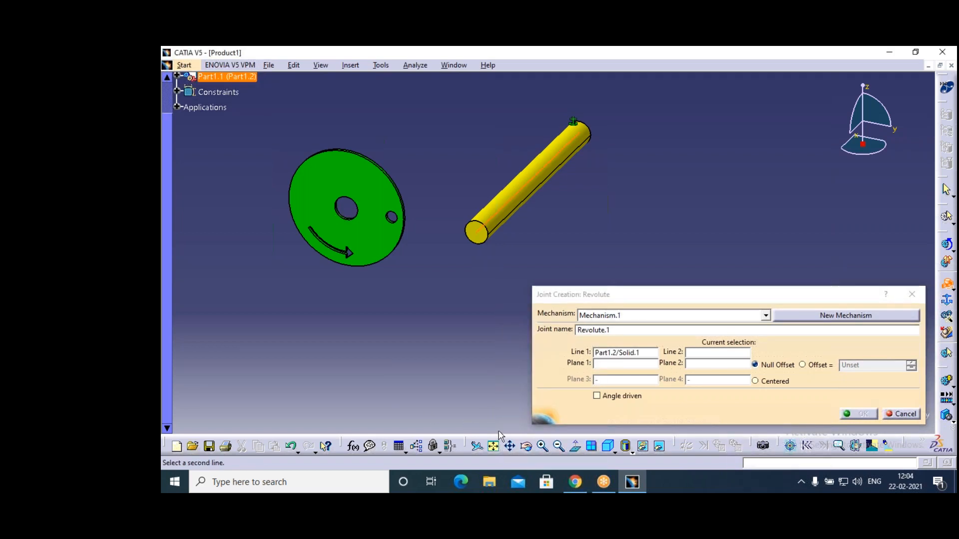
Complete the null-offset revolute joint with the green disc's central hole axis as second line and the shaft's end face and disc's front face as planes.
{"action": "left_click", "coordinate": [543, 446]}
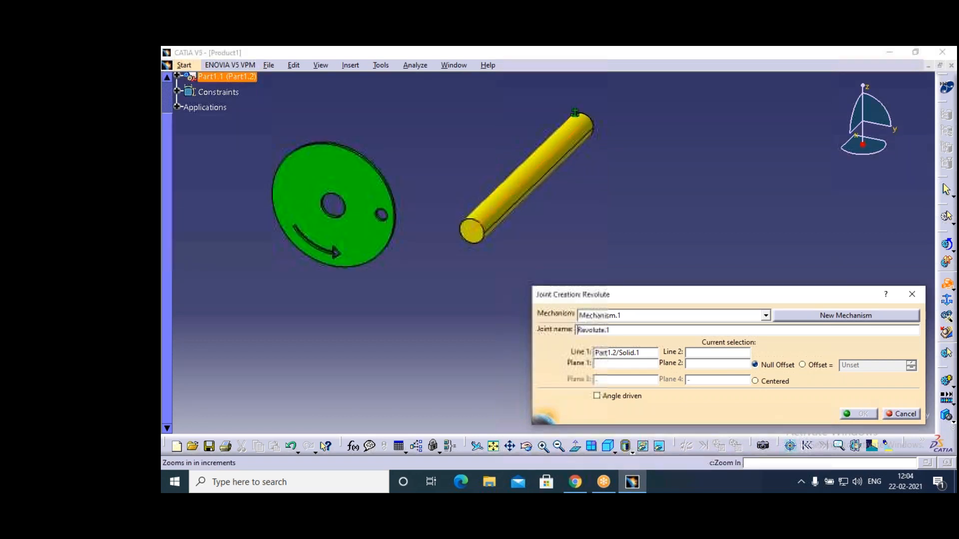
{"action": "left_click", "coordinate": [543, 446]}
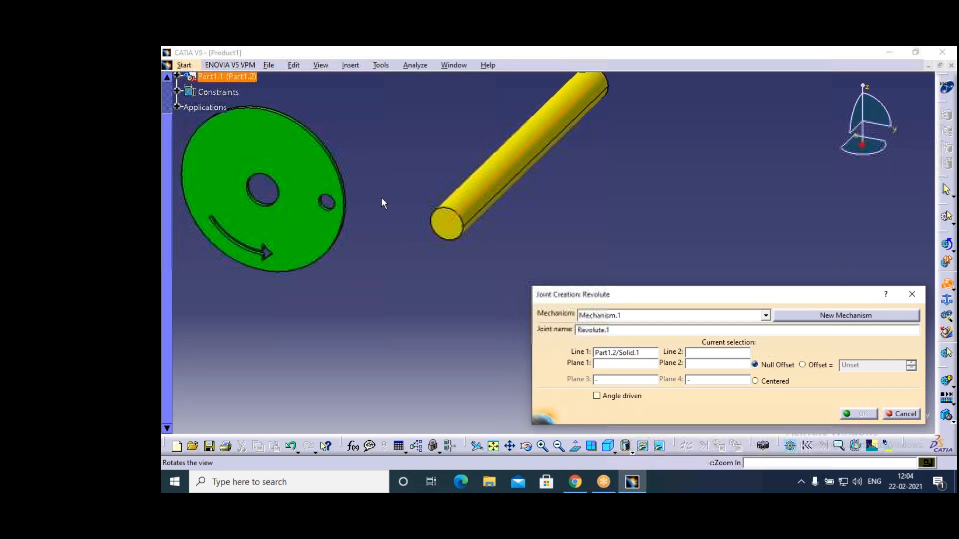
{"action": "left_click", "coordinate": [543, 447]}
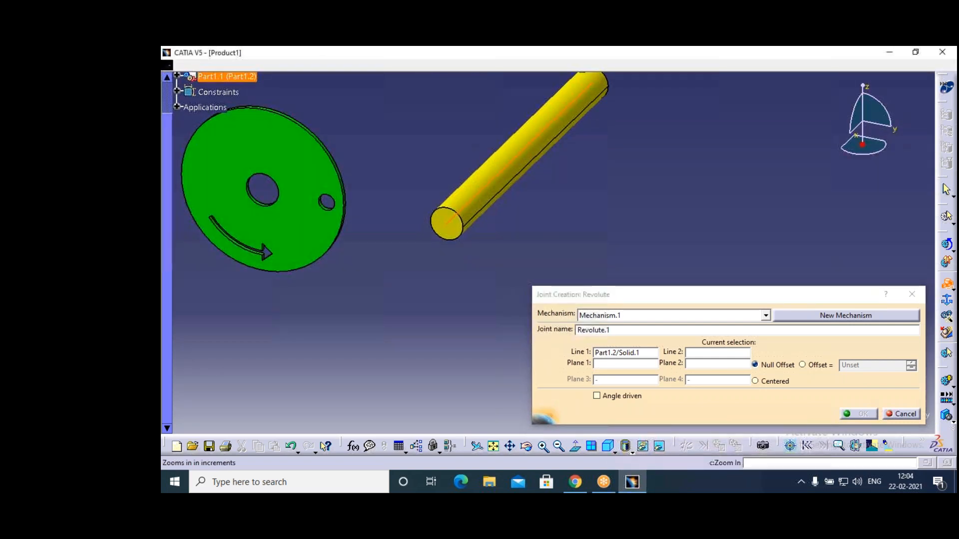
{"action": "left_click", "coordinate": [510, 446]}
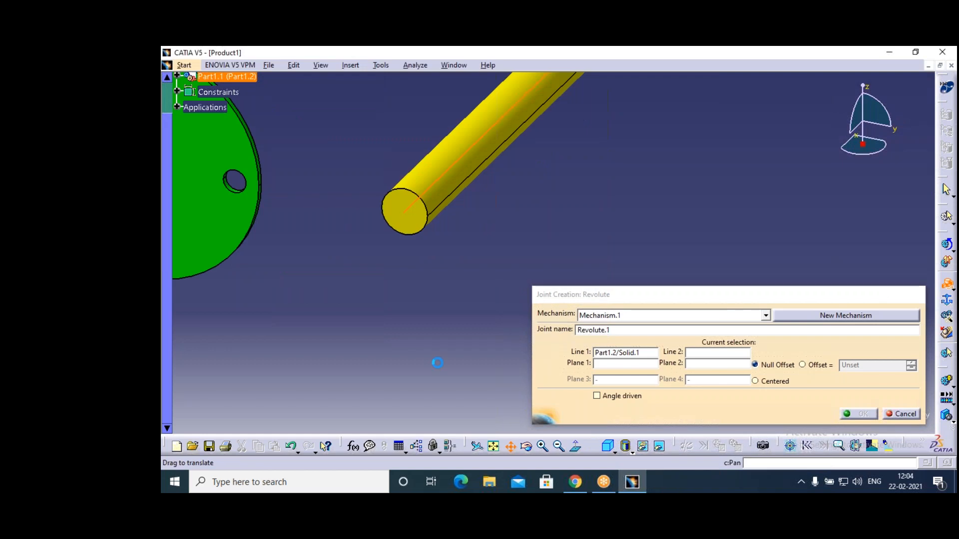
{"action": "left_click_drag", "start_coordinate": [339, 262], "coordinate": [583, 355]}
{"action": "left_click", "coordinate": [543, 446]}
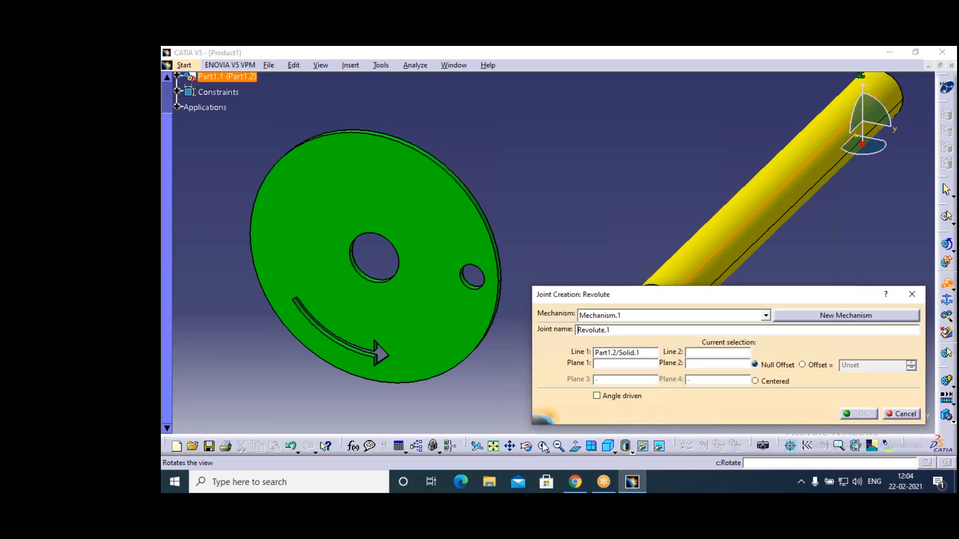
{"action": "middle_click_drag", "start_coordinate": [575, 255], "coordinate": [522, 85]}
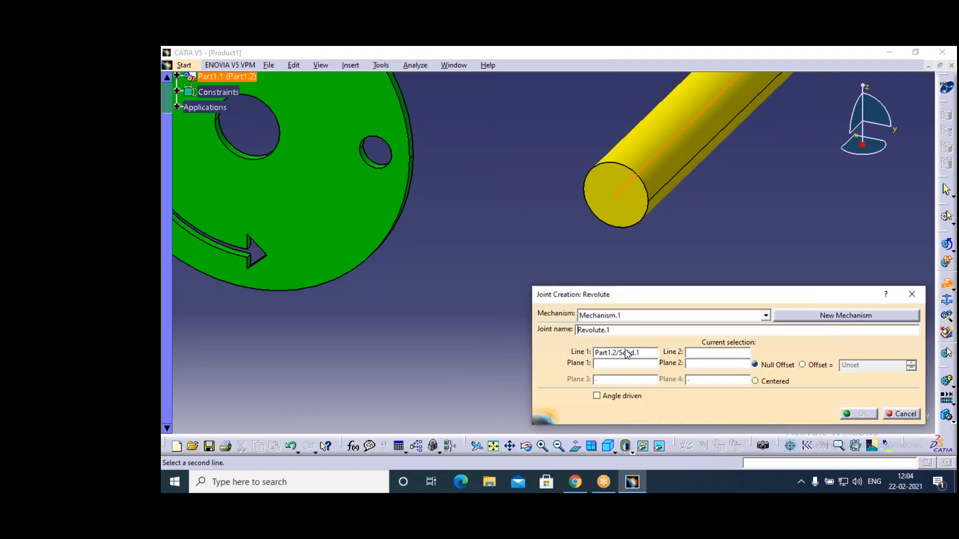
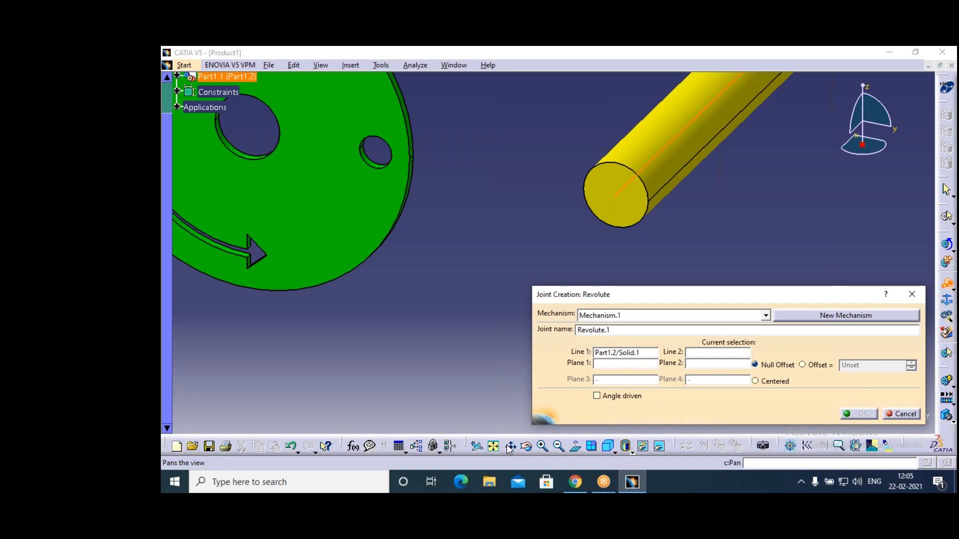
{"action": "middle_click_drag", "start_coordinate": [499, 225], "coordinate": [512, 230]}
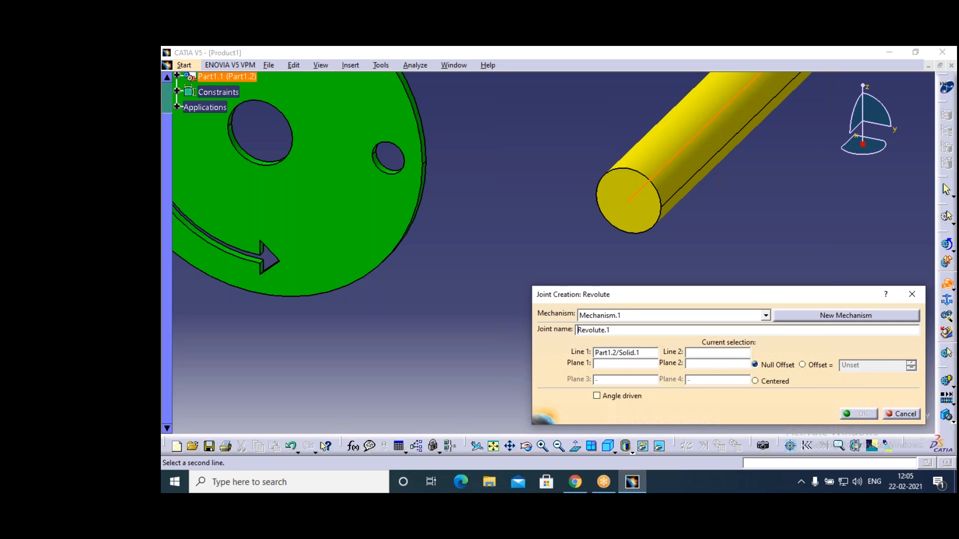
{"action": "middle_click_drag", "start_coordinate": [252, 161], "coordinate": [314, 204]}
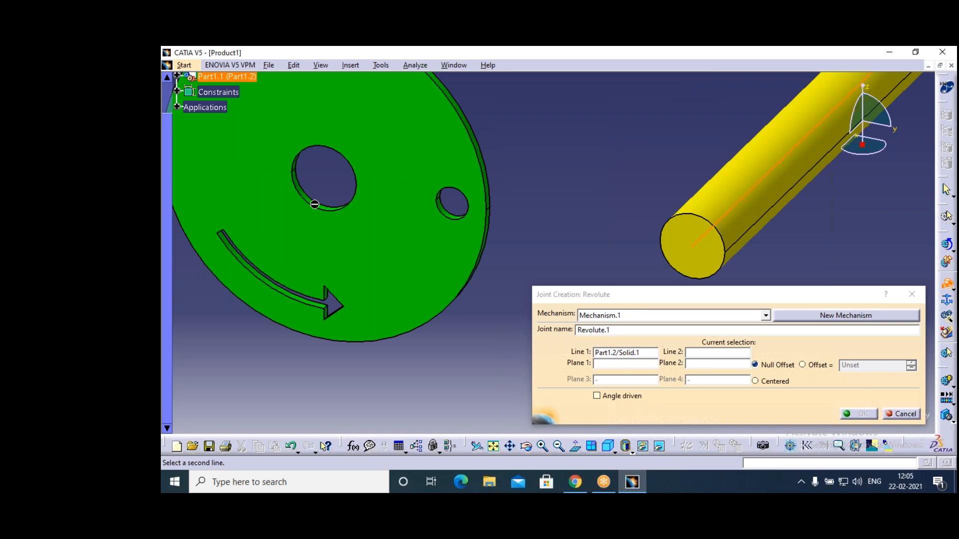
{"action": "left_click", "coordinate": [314, 204]}
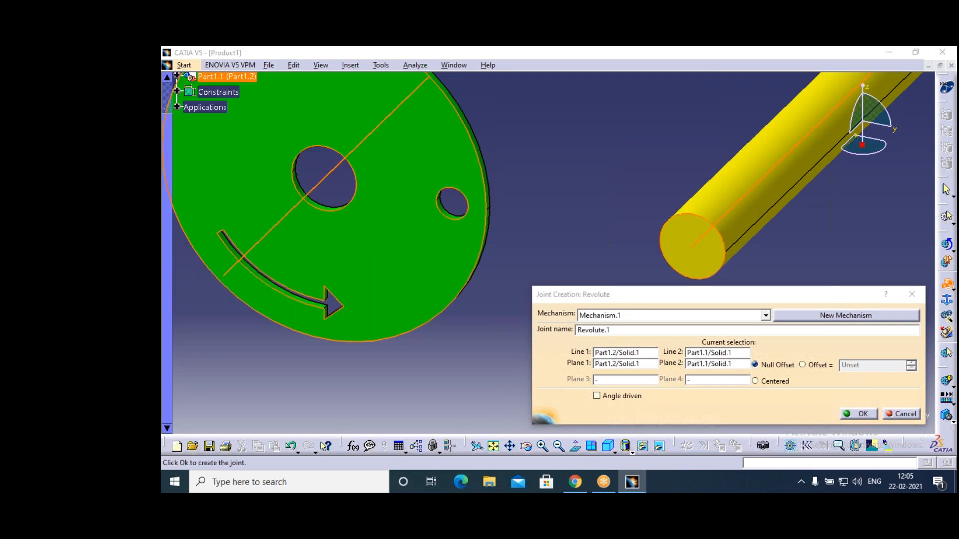
{"action": "left_click", "coordinate": [864, 417]}
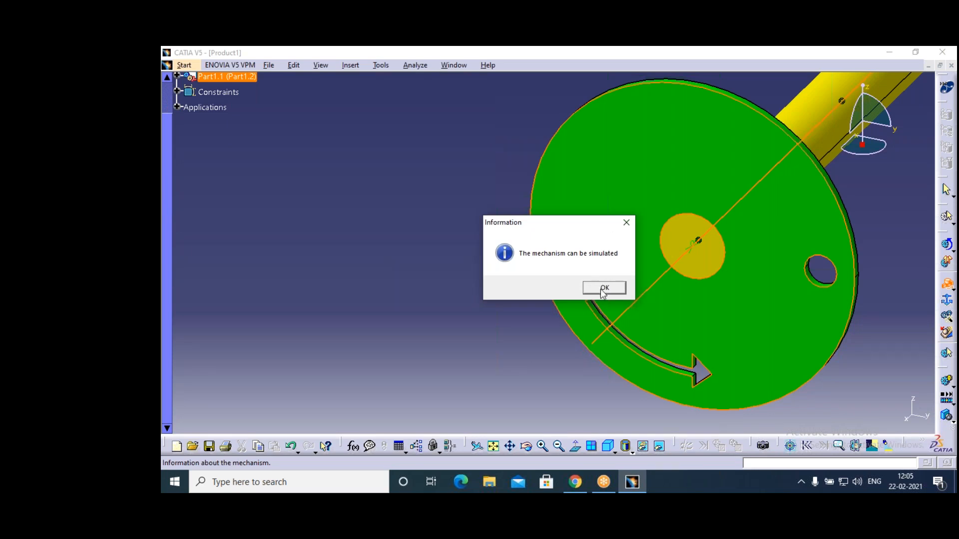
{"action": "left_click", "coordinate": [603, 290]}
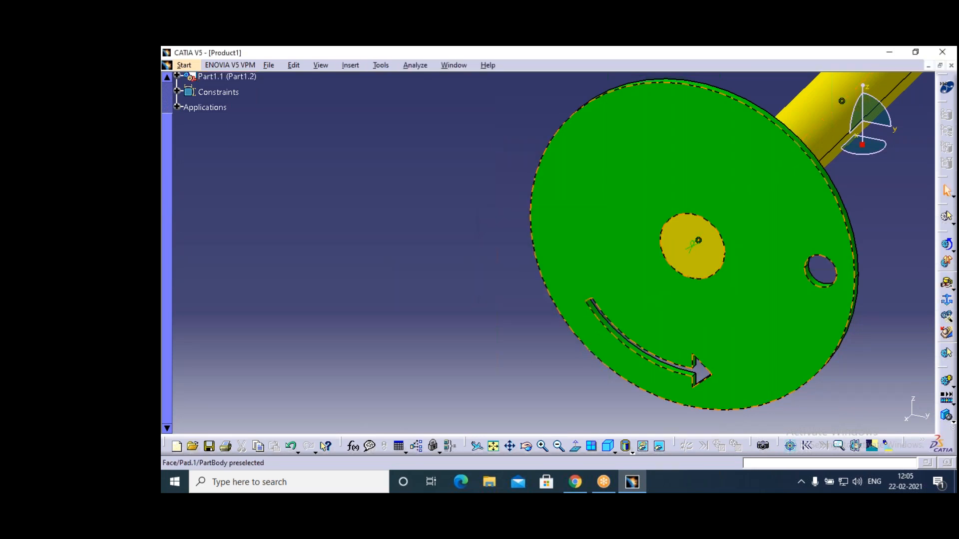
{"action": "left_click", "coordinate": [557, 446]}
{"action": "left_click", "coordinate": [554, 447]}
{"action": "left_click", "coordinate": [552, 447]}
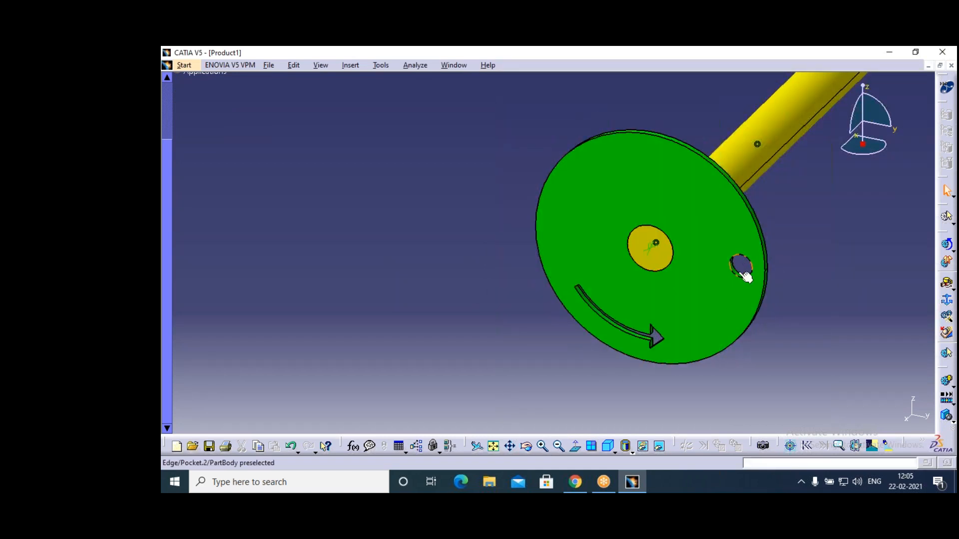
{"action": "left_click", "coordinate": [510, 446]}
{"action": "left_click_drag", "start_coordinate": [531, 314], "coordinate": [293, 317]}
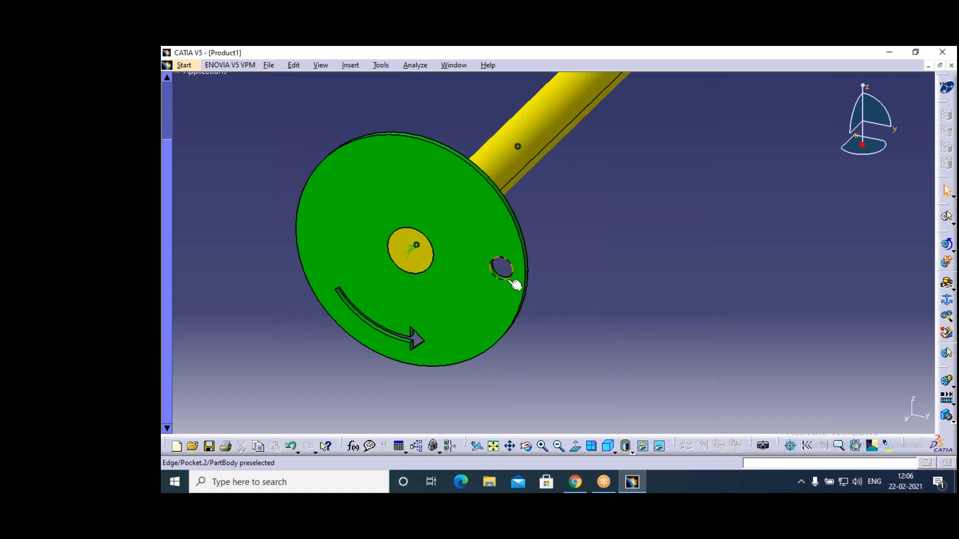
{"action": "left_click", "coordinate": [630, 265]}
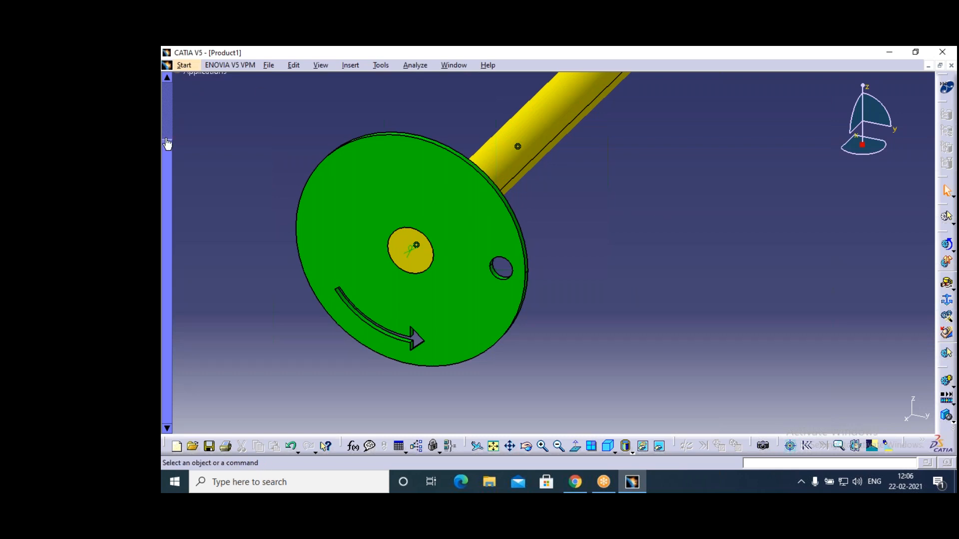
Insert e5.CATPart into Product1 as an existing component and resolve the part number conflicts with automatic renaming.
{"action": "scroll", "coordinate": [210, 162], "scroll_direction": "up", "scroll_amount": 2}
{"action": "scroll", "coordinate": [209, 161], "scroll_direction": "up", "scroll_amount": 2}
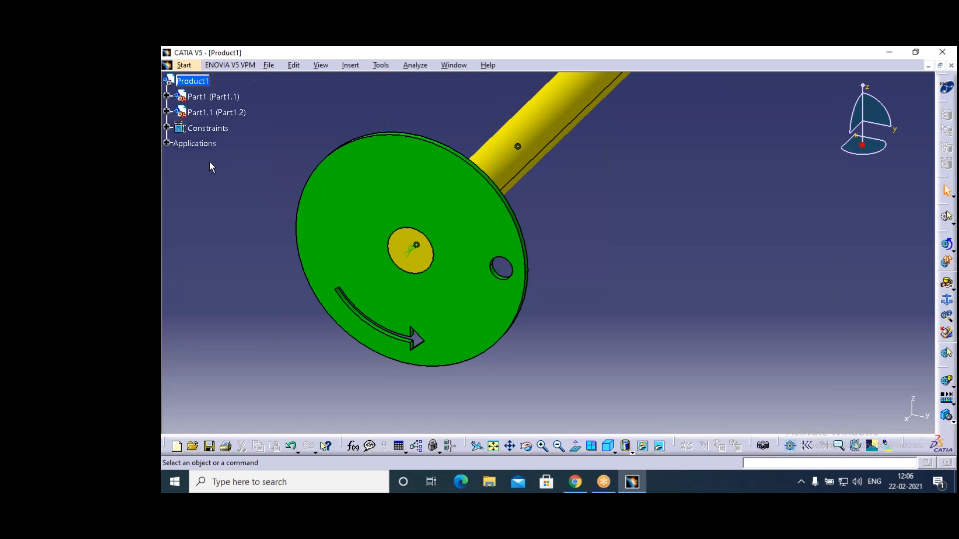
{"action": "left_click", "coordinate": [193, 81]}
{"action": "left_click", "coordinate": [351, 65]}
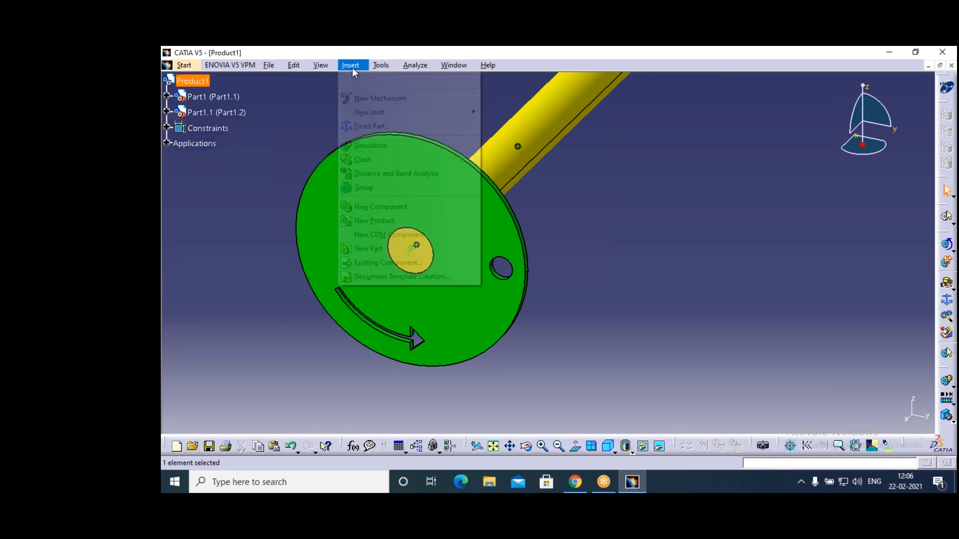
{"action": "left_click", "coordinate": [395, 263]}
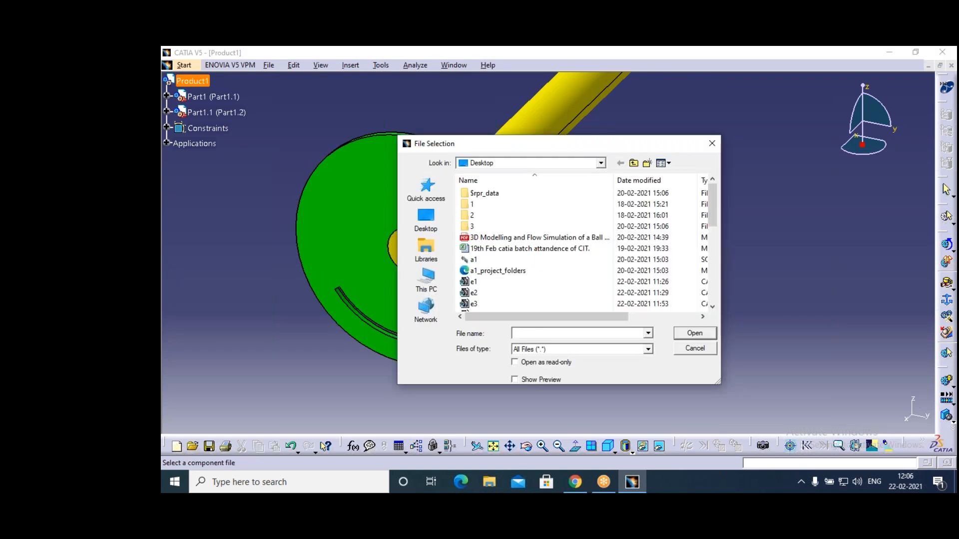
{"action": "type", "text": "e"}
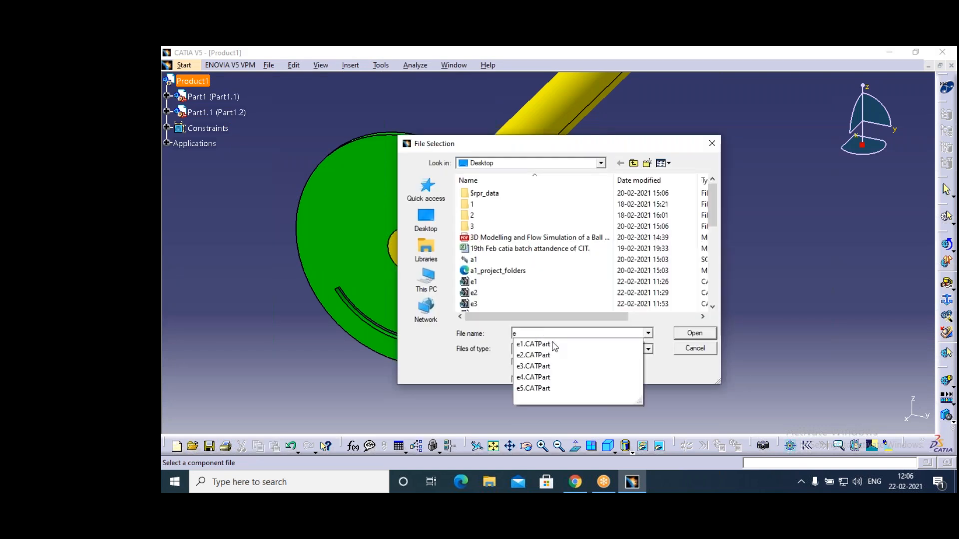
{"action": "left_click", "coordinate": [544, 392]}
{"action": "left_click", "coordinate": [694, 333]}
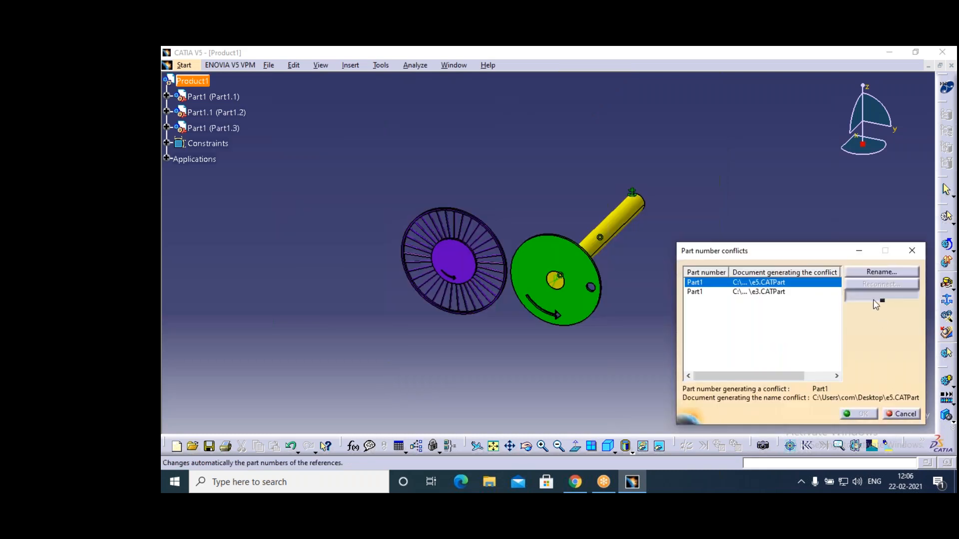
{"action": "left_click", "coordinate": [882, 296]}
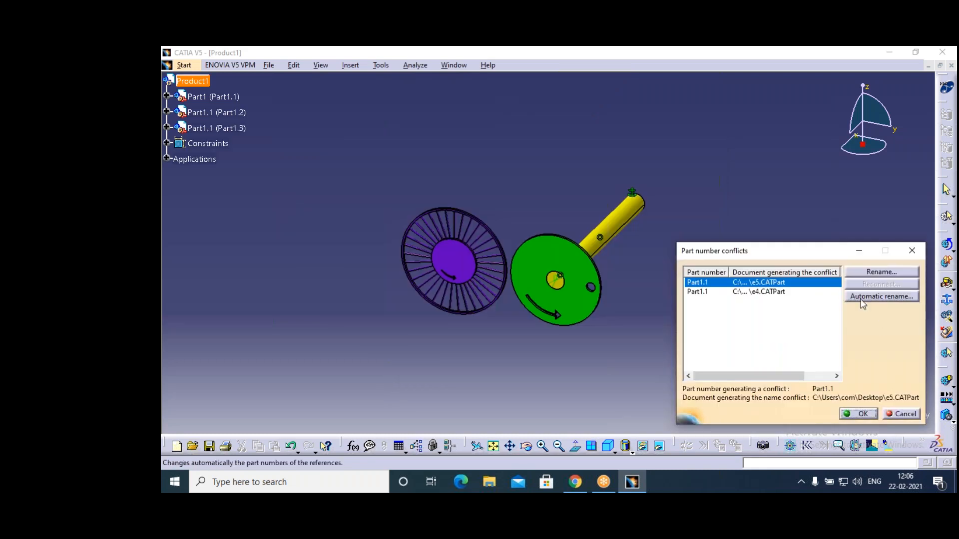
{"action": "left_click", "coordinate": [863, 414]}
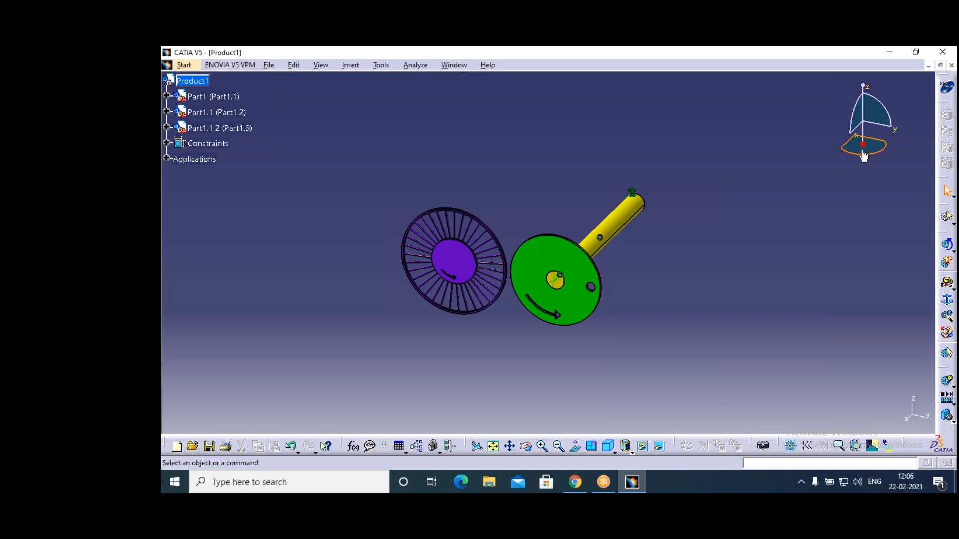
Move the purple spoked wheel with the compass to a free spot below and to the right of the green disc.
{"action": "left_click", "coordinate": [461, 245]}
{"action": "left_click_drag", "start_coordinate": [460, 278], "coordinate": [732, 317]}
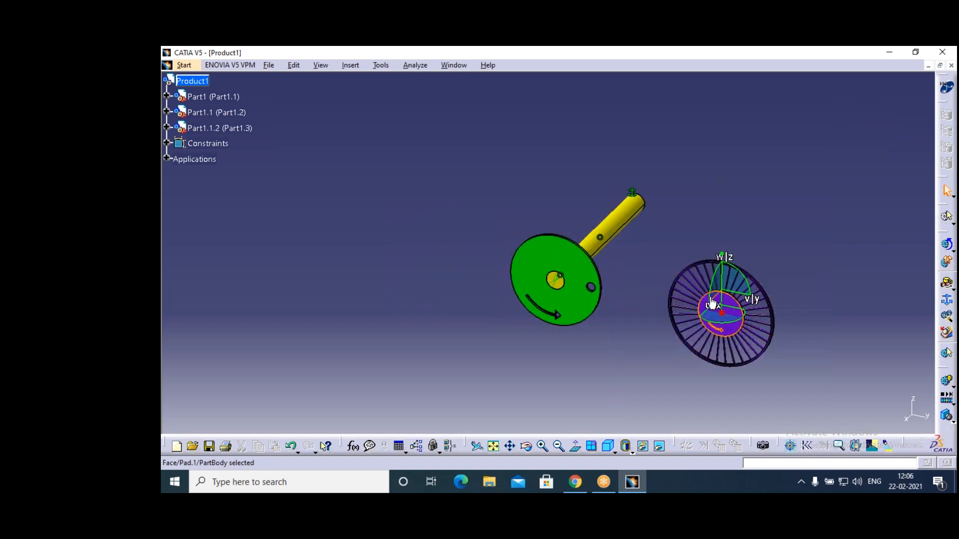
{"action": "left_click_drag", "start_coordinate": [713, 305], "coordinate": [897, 416]}
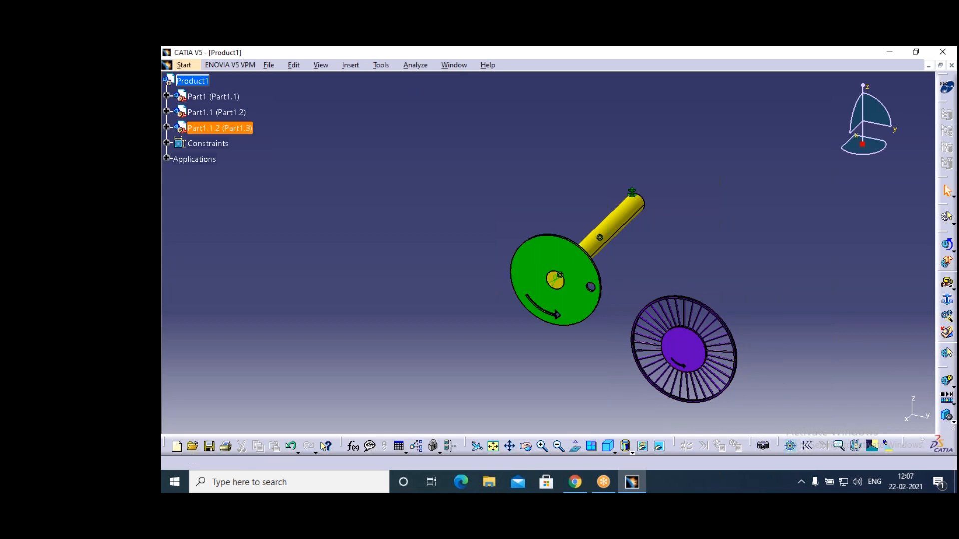
Start a new revolute joint in Mechanism.1 with the axis of the spoked wheel's stub shaft as the first line.
{"action": "left_click", "coordinate": [527, 447]}
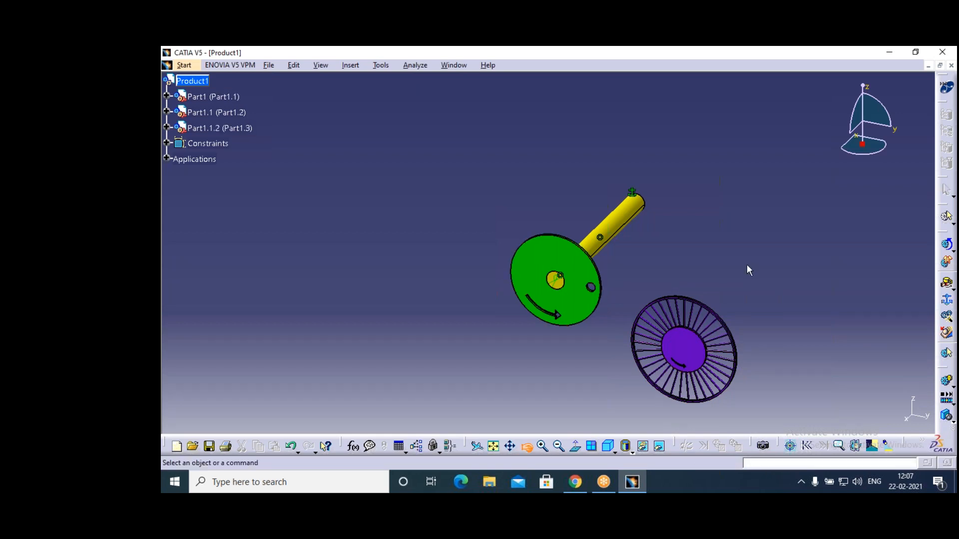
{"action": "left_click_drag", "start_coordinate": [702, 261], "coordinate": [620, 294]}
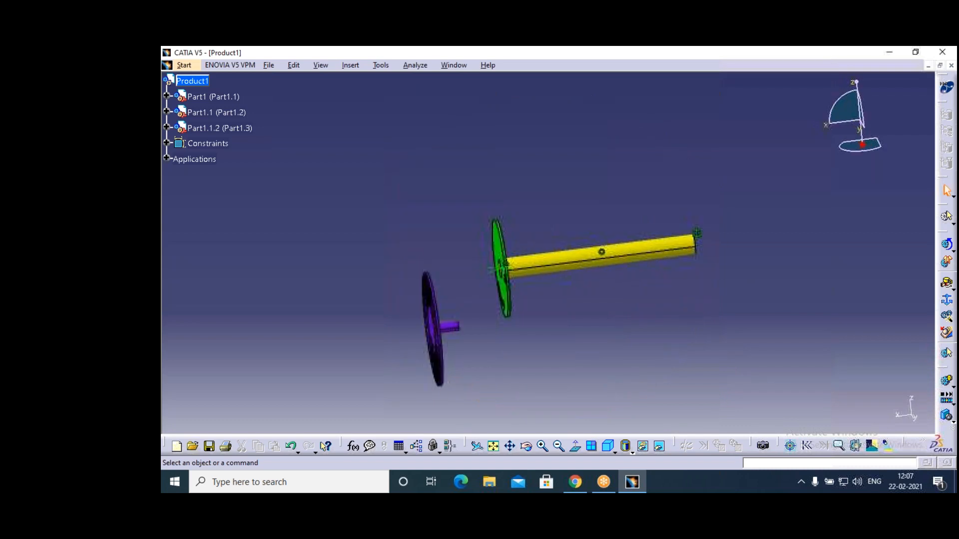
{"action": "left_click", "coordinate": [527, 445]}
{"action": "left_click_drag", "start_coordinate": [484, 355], "coordinate": [421, 370]}
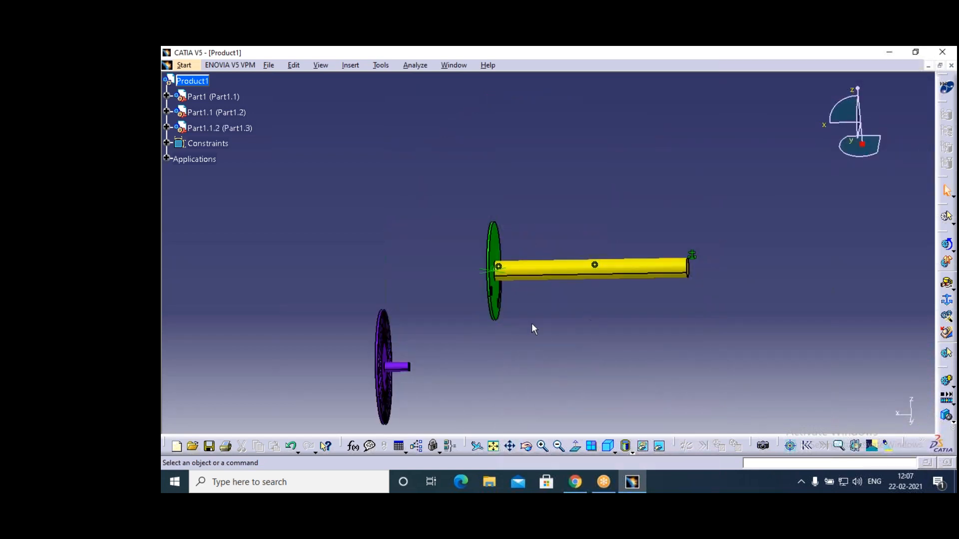
{"action": "left_click", "coordinate": [545, 447]}
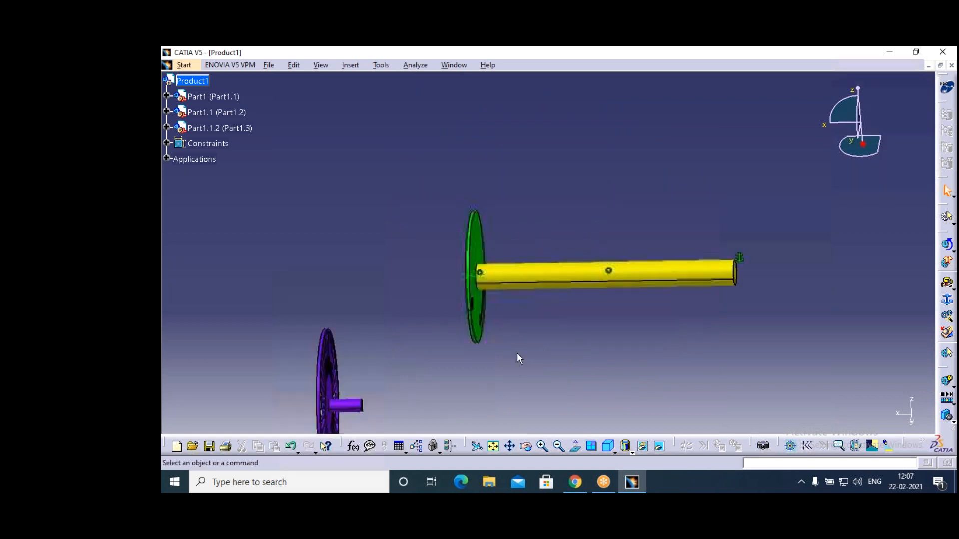
{"action": "left_click", "coordinate": [509, 446]}
{"action": "left_click_drag", "start_coordinate": [565, 352], "coordinate": [679, 307]}
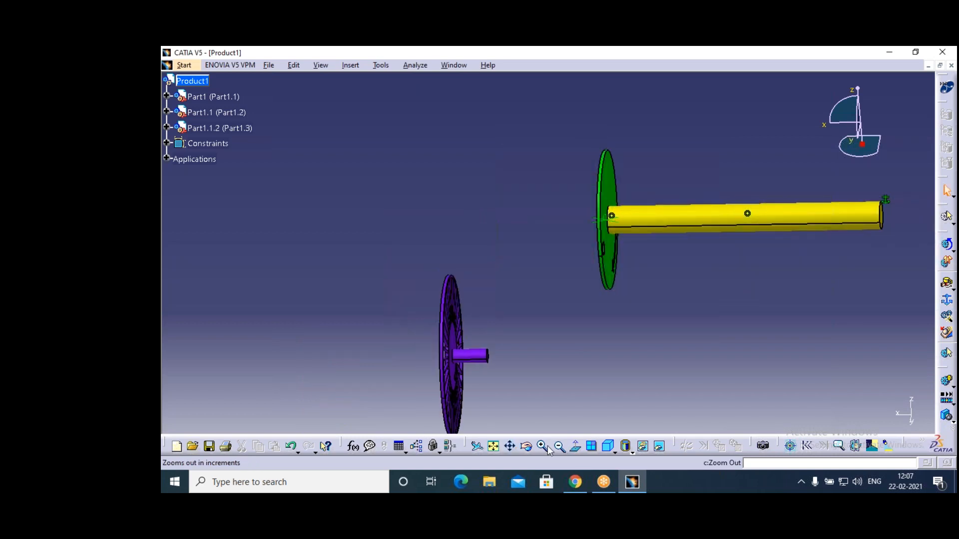
{"action": "left_click", "coordinate": [526, 450]}
{"action": "left_click_drag", "start_coordinate": [613, 339], "coordinate": [543, 350]}
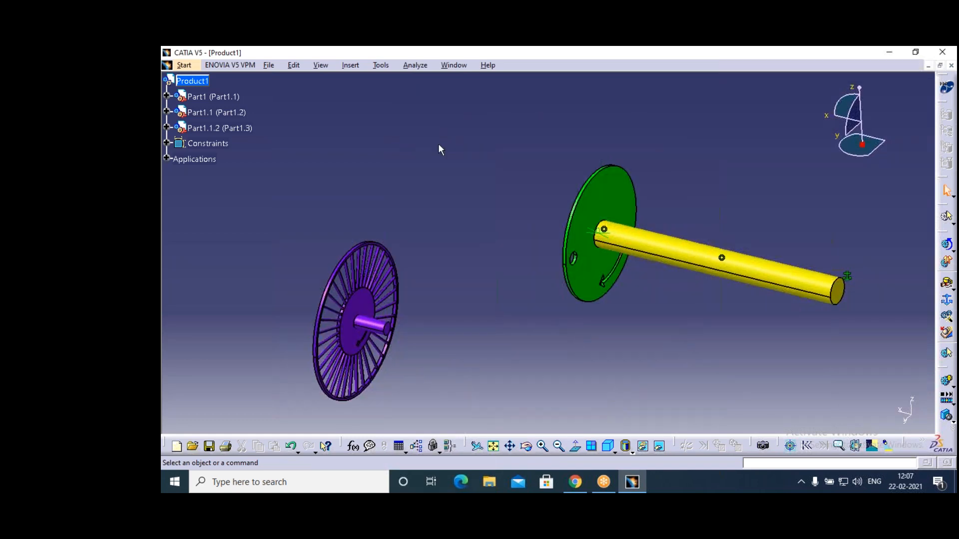
{"action": "left_click", "coordinate": [354, 67]}
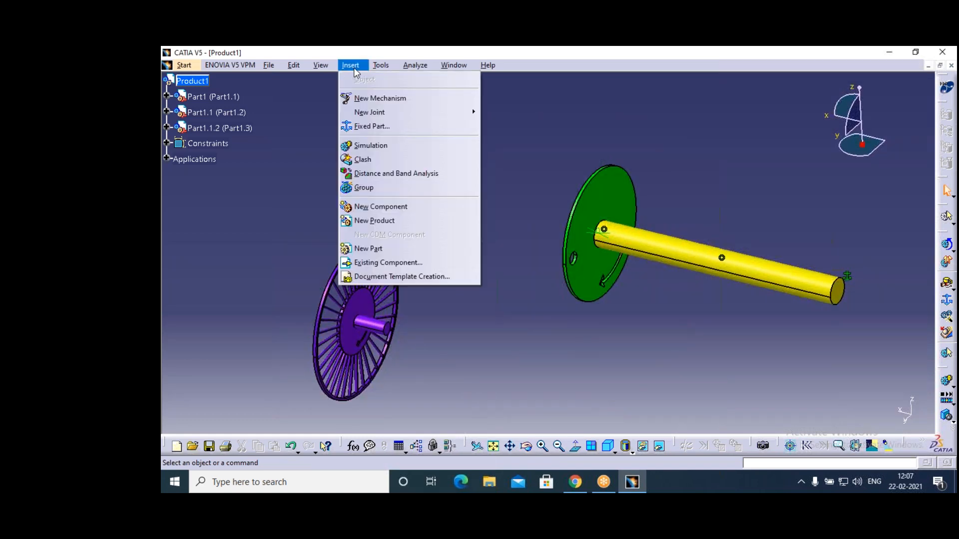
{"action": "mouse_move", "coordinate": [358, 120]}
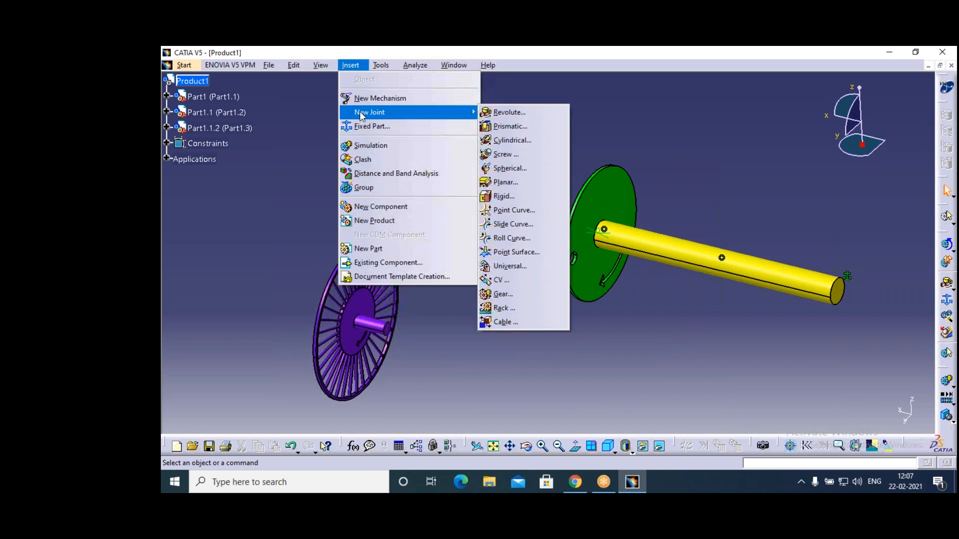
{"action": "left_click", "coordinate": [525, 116]}
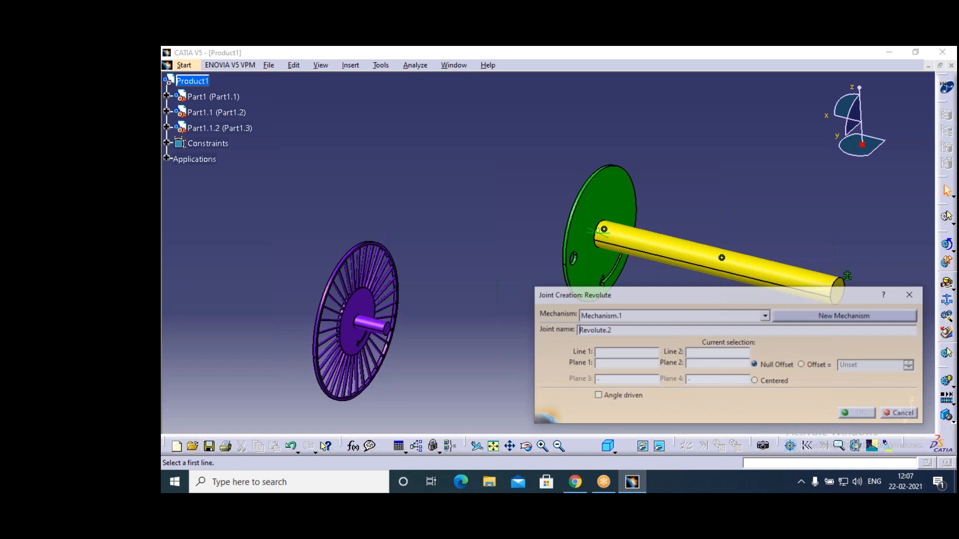
{"action": "left_click", "coordinate": [377, 329]}
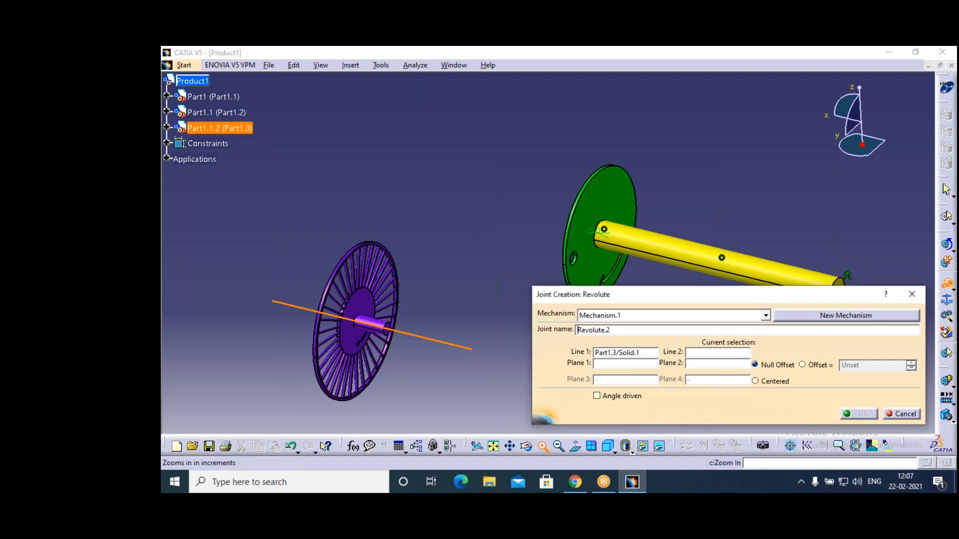
Pick the axis of the green disc's small off-centre hole as the revolute joint's second line.
{"action": "left_click", "coordinate": [542, 447]}
{"action": "left_click", "coordinate": [542, 447]}
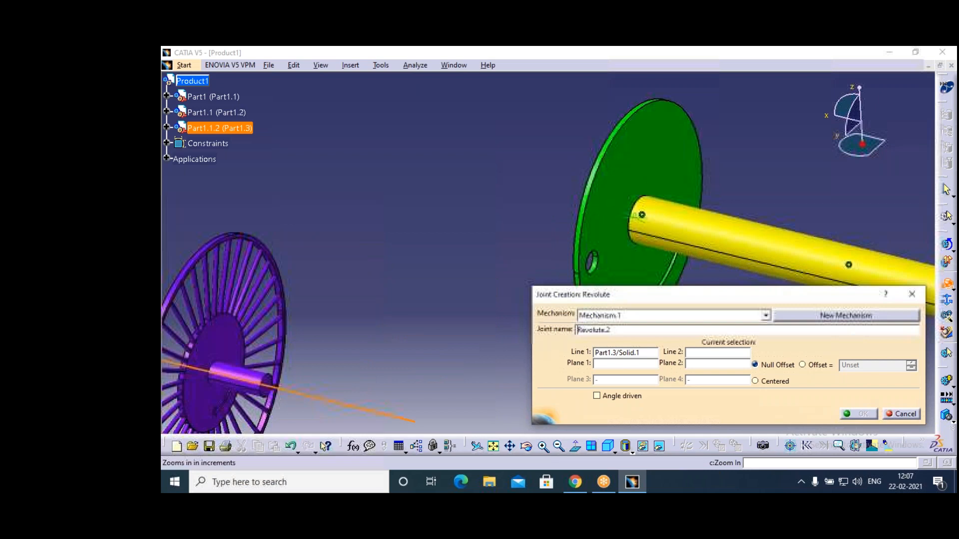
{"action": "left_click", "coordinate": [543, 447]}
{"action": "left_click", "coordinate": [542, 447]}
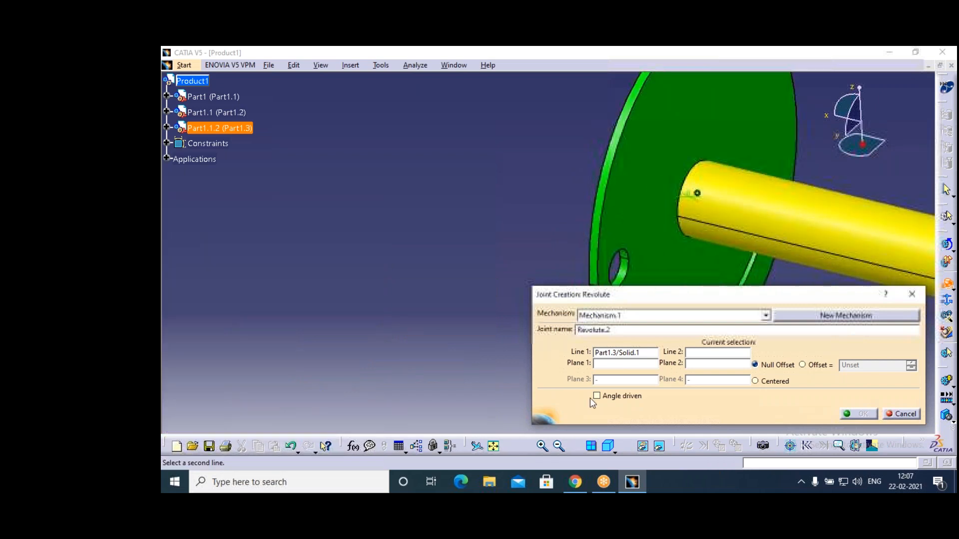
{"action": "left_click", "coordinate": [631, 273]}
Complete the angle-driven, null-offset revolute joint with the stub shaft's end face and the disc's shaft-side face as planes.
{"action": "left_click", "coordinate": [558, 447]}
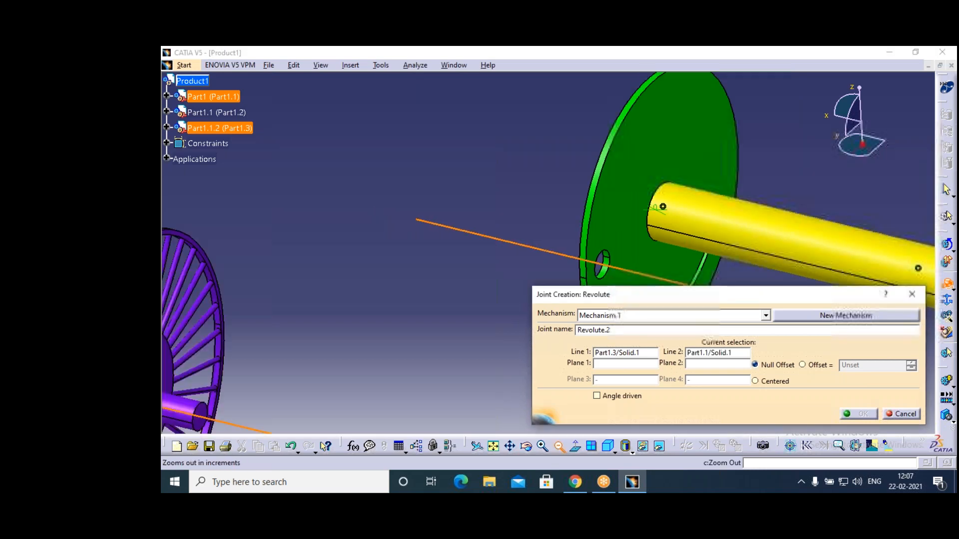
{"action": "left_click", "coordinate": [559, 447]}
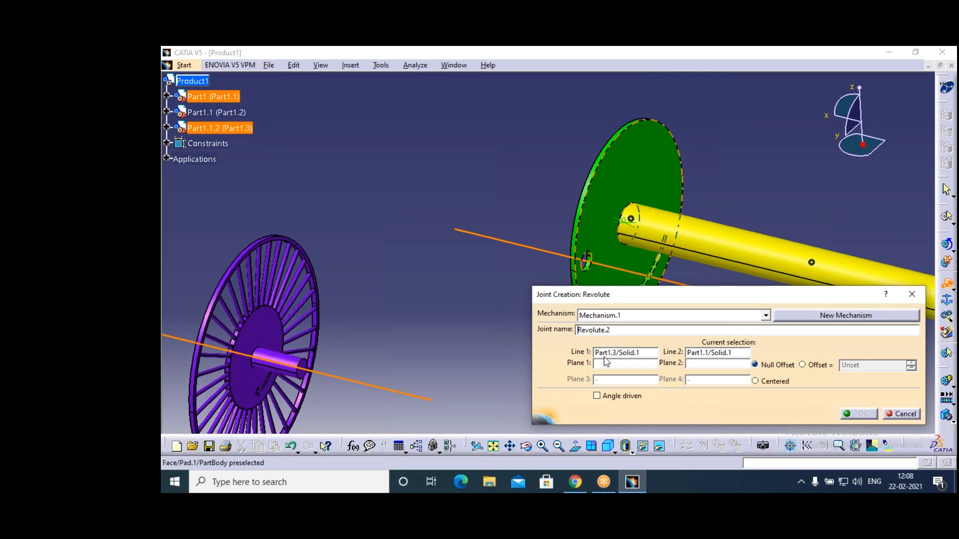
{"action": "left_click", "coordinate": [309, 378]}
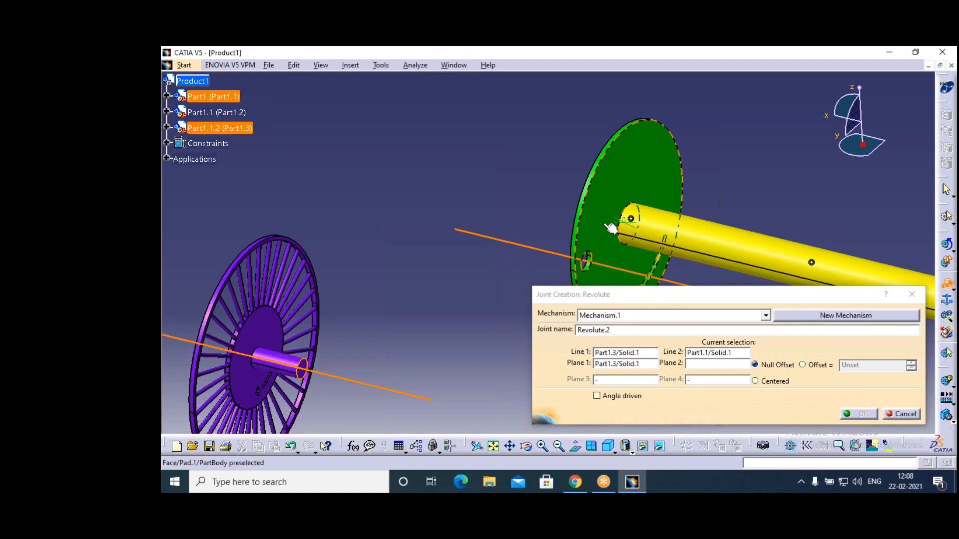
{"action": "left_click", "coordinate": [610, 225]}
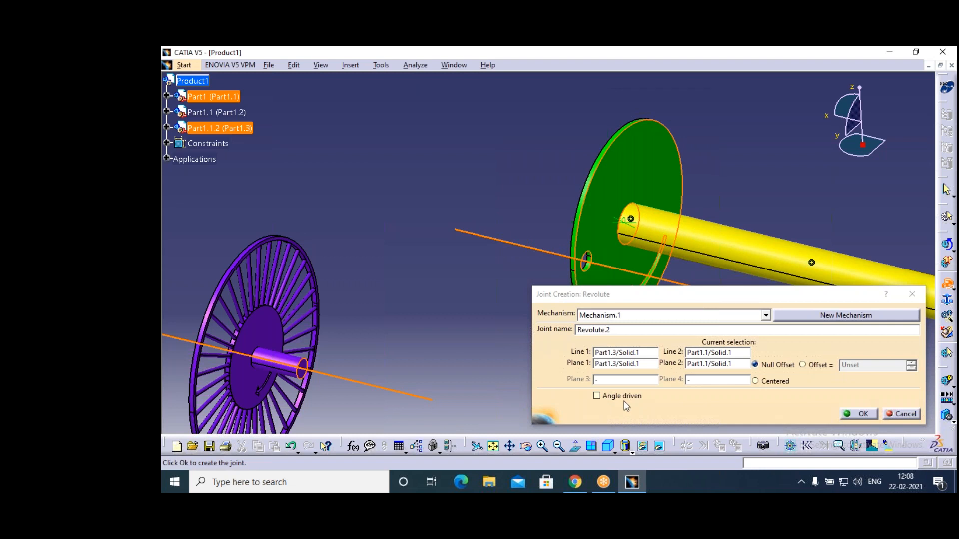
{"action": "left_click", "coordinate": [597, 397]}
{"action": "left_click", "coordinate": [862, 417]}
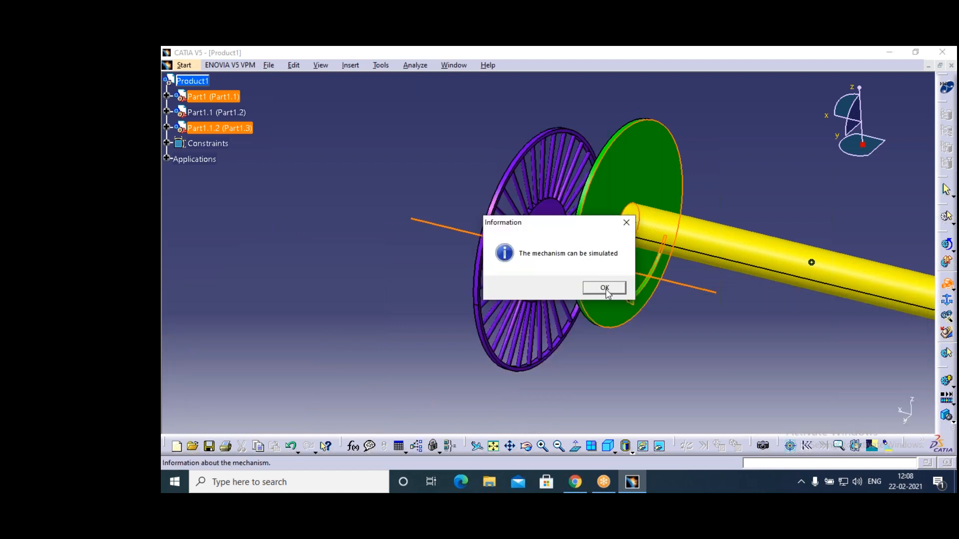
{"action": "left_click", "coordinate": [605, 288]}
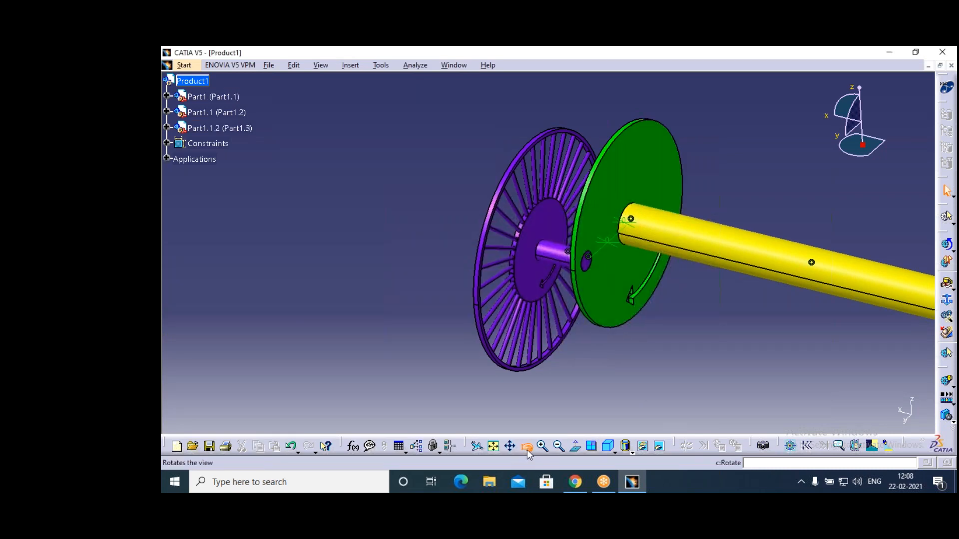
Examine the joined spoked wheel and green disc from the front, with both direction arrows in view.
{"action": "middle_click_drag", "start_coordinate": [469, 372], "coordinate": [612, 382]}
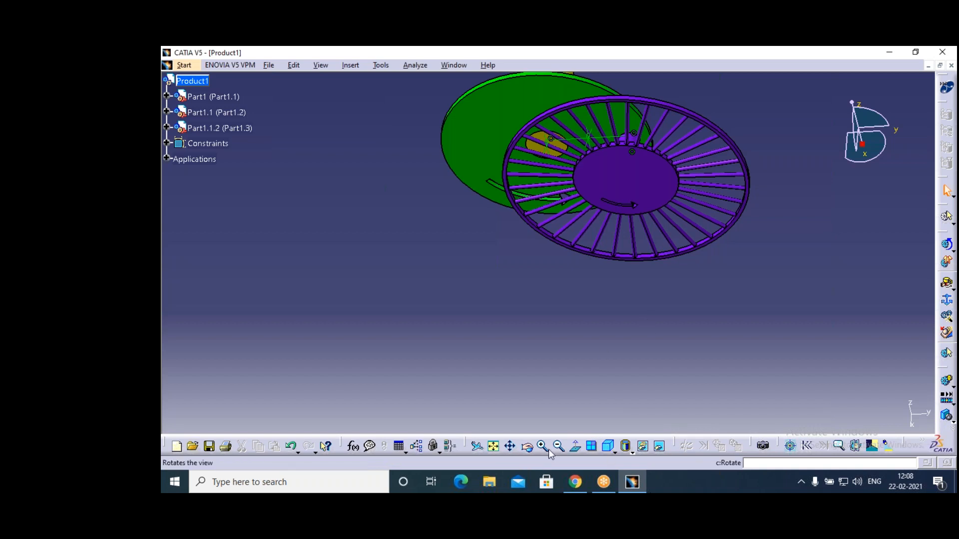
{"action": "scroll", "coordinate": [653, 321], "scroll_direction": "down", "scroll_amount": 2}
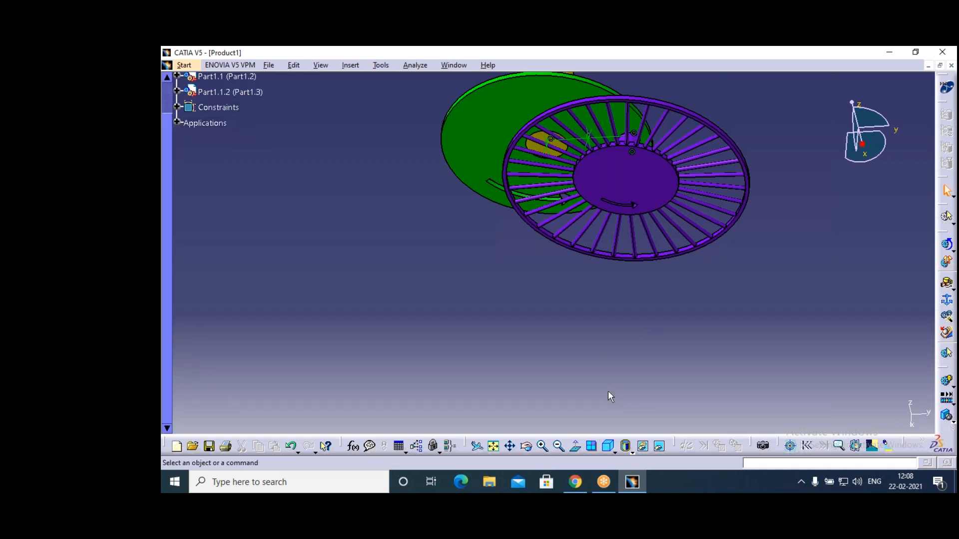
{"action": "left_click", "coordinate": [510, 446]}
{"action": "left_click_drag", "start_coordinate": [678, 299], "coordinate": [670, 332]}
{"action": "middle_click_drag", "start_coordinate": [613, 328], "coordinate": [609, 350]}
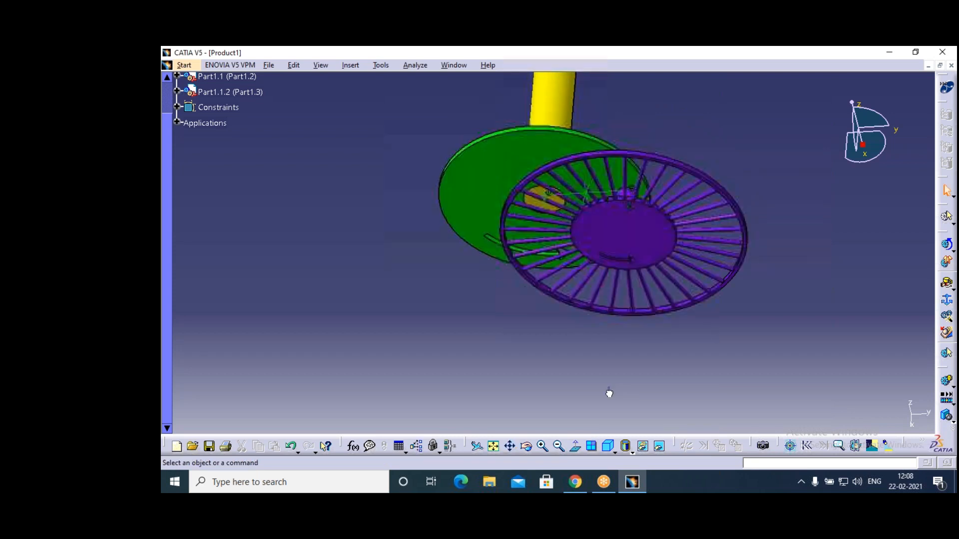
{"action": "left_click", "coordinate": [545, 451]}
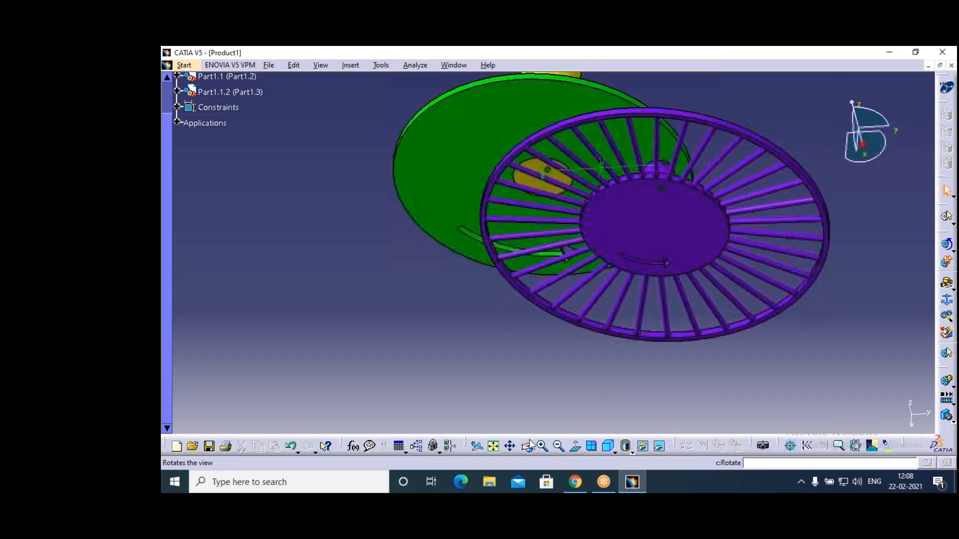
{"action": "left_click", "coordinate": [560, 446]}
{"action": "left_click", "coordinate": [526, 446]}
{"action": "left_click_drag", "start_coordinate": [539, 385], "coordinate": [487, 330]}
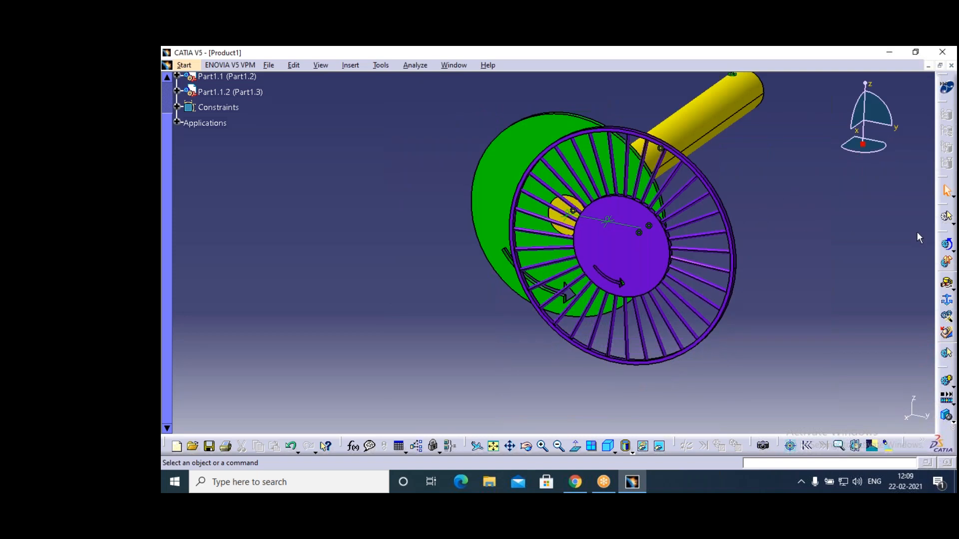
{"action": "left_click", "coordinate": [543, 446]}
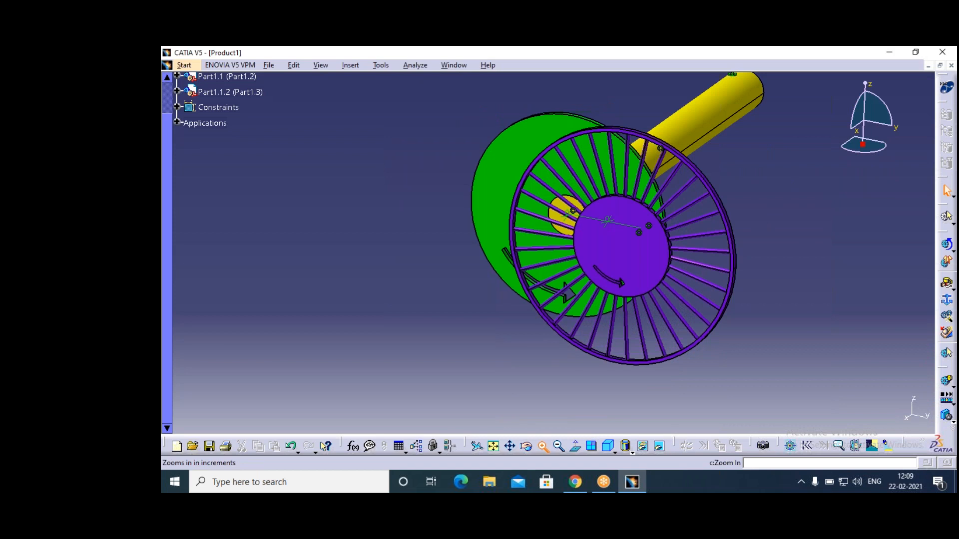
{"action": "left_click", "coordinate": [544, 446]}
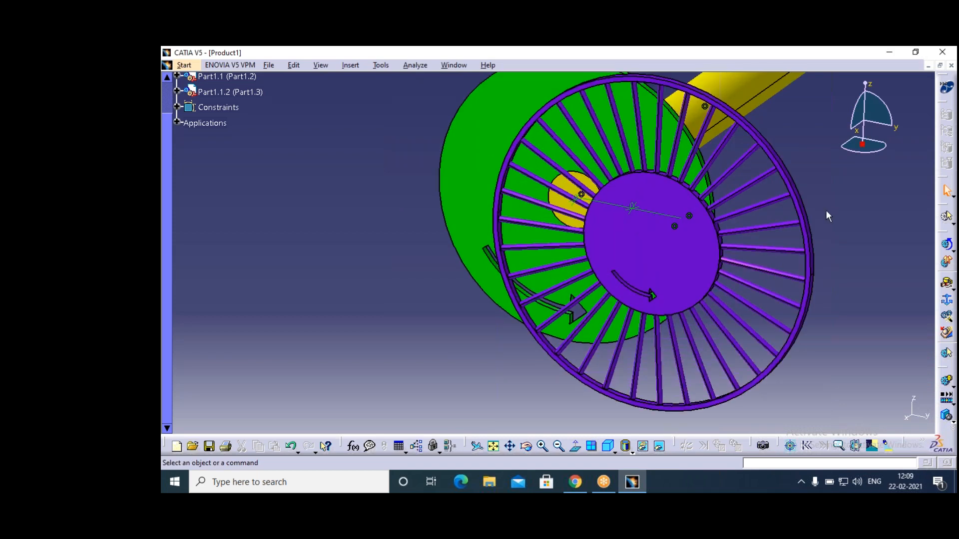
{"action": "left_click", "coordinate": [510, 446]}
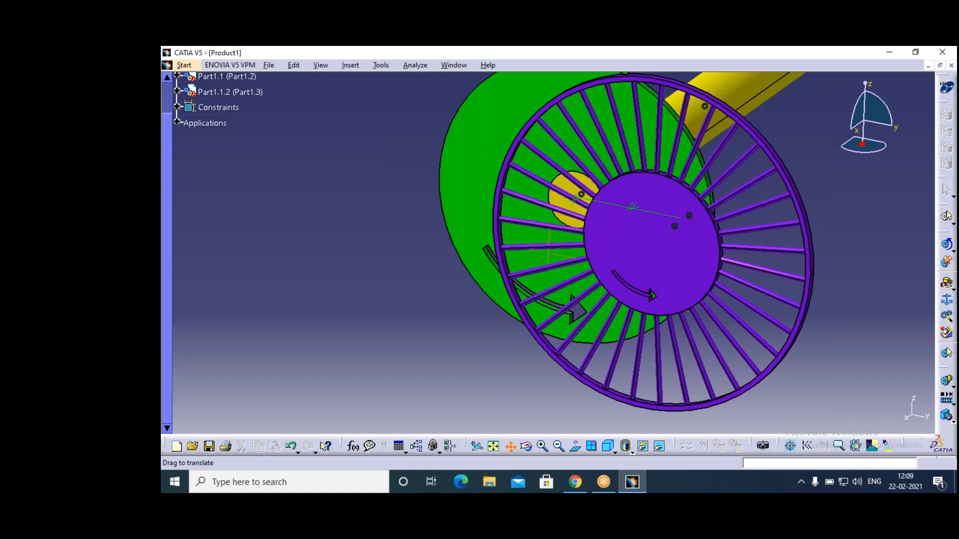
{"action": "left_click_drag", "start_coordinate": [401, 361], "coordinate": [301, 399]}
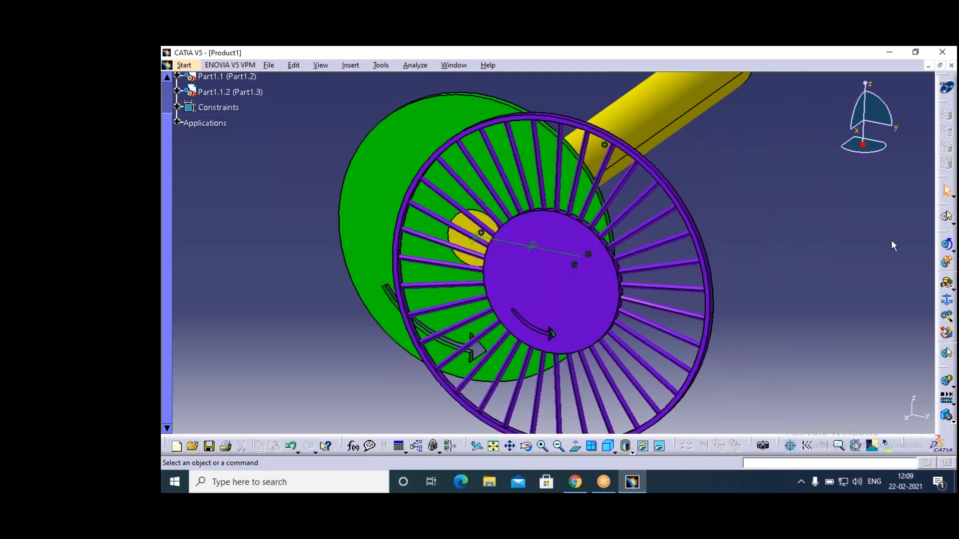
Start a command-driven kinematics simulation of Mechanism.1 and set both Command.1 and Command.2 to 360.
{"action": "left_click", "coordinate": [948, 245]}
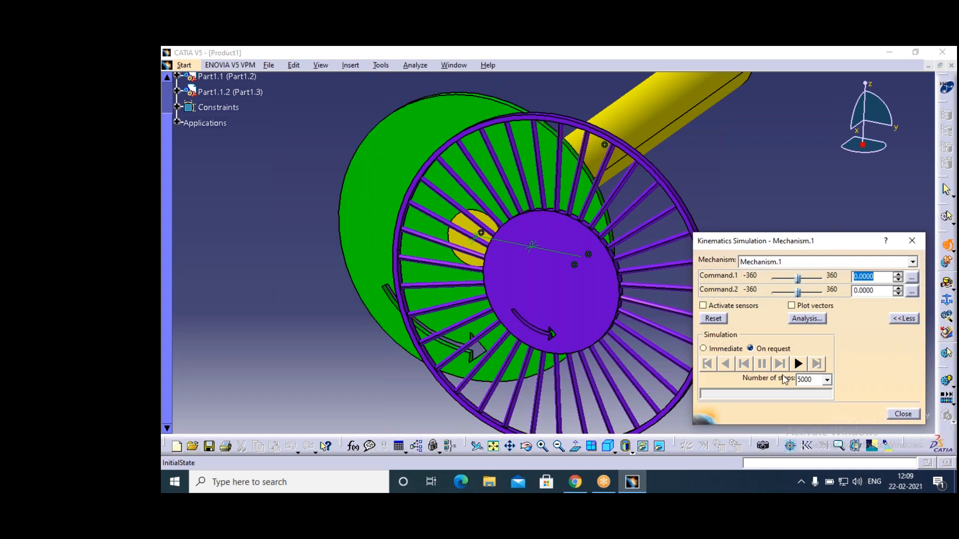
{"action": "left_click", "coordinate": [541, 266]}
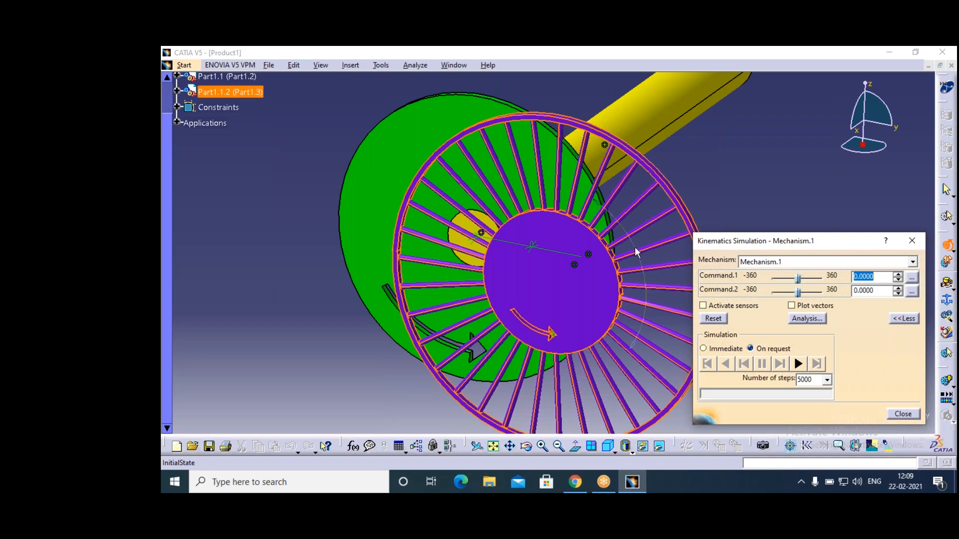
{"action": "left_click", "coordinate": [797, 279]}
{"action": "left_click_drag", "start_coordinate": [798, 279], "coordinate": [809, 295]}
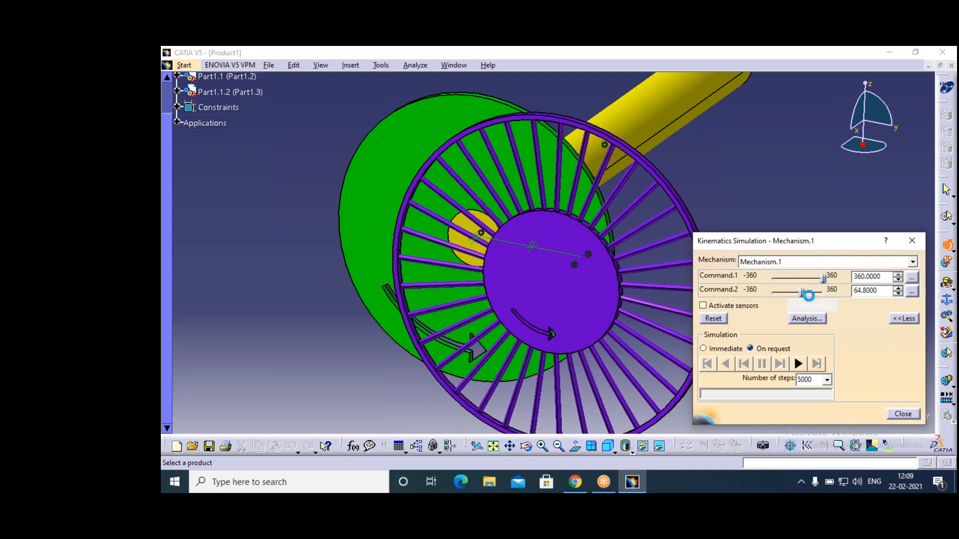
{"action": "left_click", "coordinate": [791, 305]}
{"action": "left_click_drag", "start_coordinate": [812, 295], "coordinate": [825, 294]}
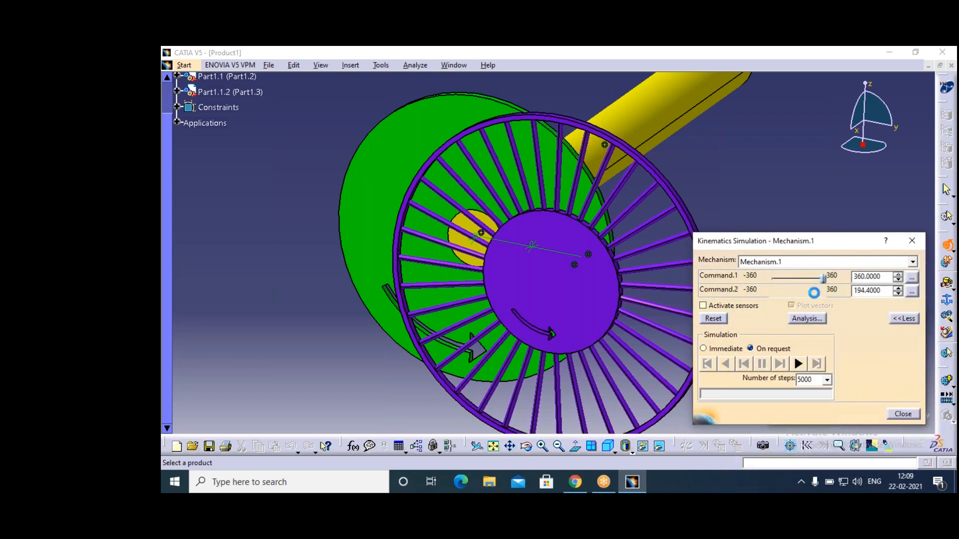
Set the Command.1 slider's lowest value to -36000 and its highest value to 36000.
{"action": "left_click", "coordinate": [913, 277]}
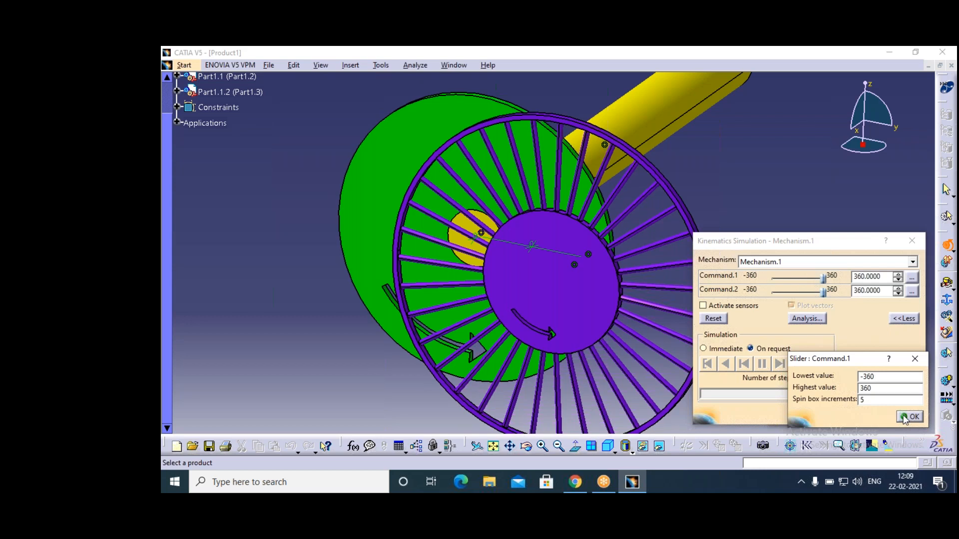
{"action": "type", "text": "00"}
{"action": "left_click", "coordinate": [870, 389]}
{"action": "double_click", "coordinate": [871, 389]}
{"action": "left_click", "coordinate": [872, 389]}
{"action": "type", "text": "00"}
{"action": "key", "text": "Return"}
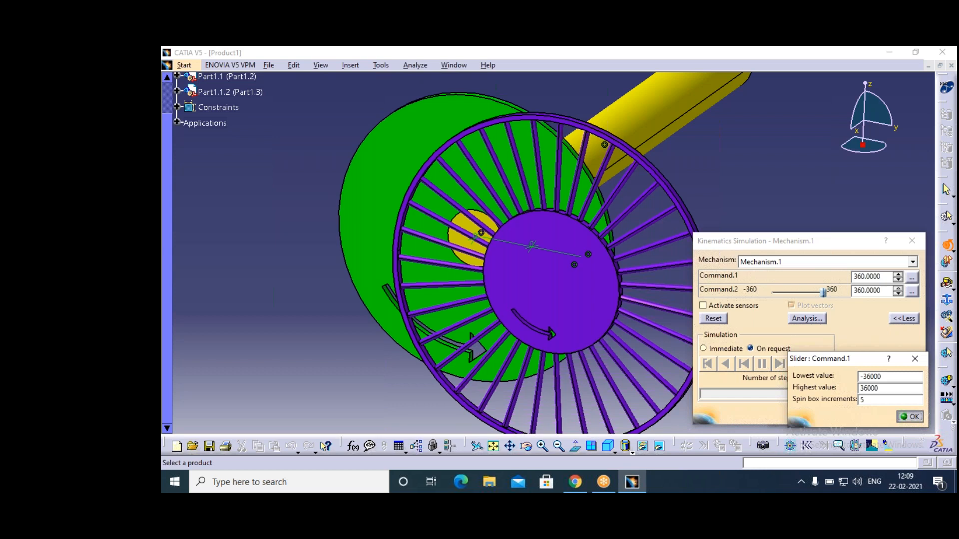
Set the Command.2 slider's lowest value to -36000 and its highest value to 36000.
{"action": "left_click", "coordinate": [912, 293]}
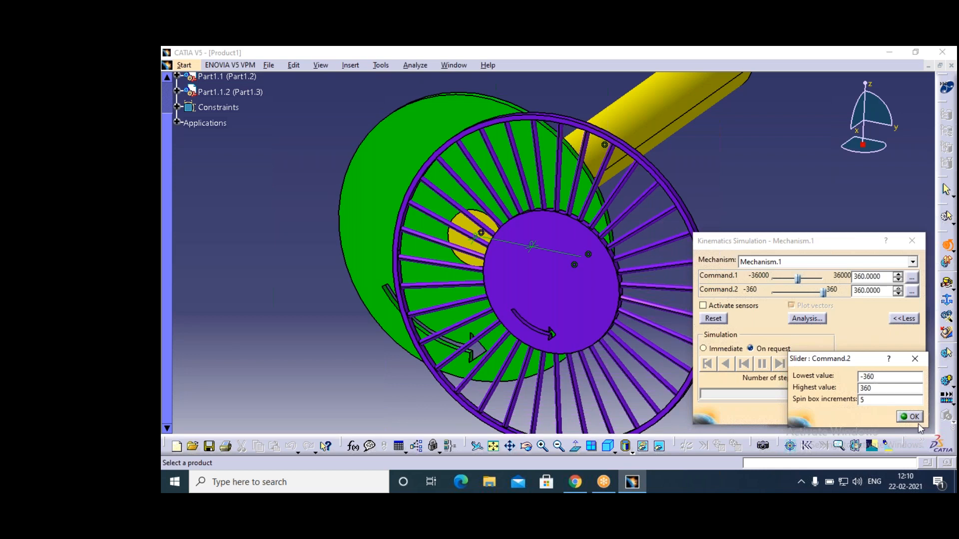
{"action": "type", "text": "00"}
{"action": "left_click", "coordinate": [871, 389]}
{"action": "type", "text": "00"}
{"action": "left_click", "coordinate": [910, 417]}
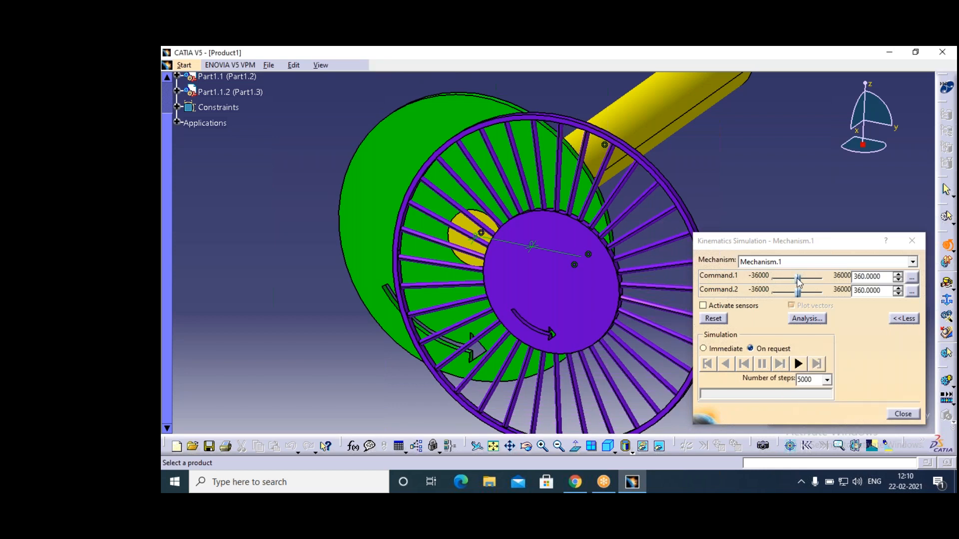
Raise both Command.1 and Command.2 to 36000 and play the on-request simulation forward with 5000 steps.
{"action": "left_click_drag", "start_coordinate": [799, 283], "coordinate": [824, 299]}
{"action": "left_click", "coordinate": [799, 296]}
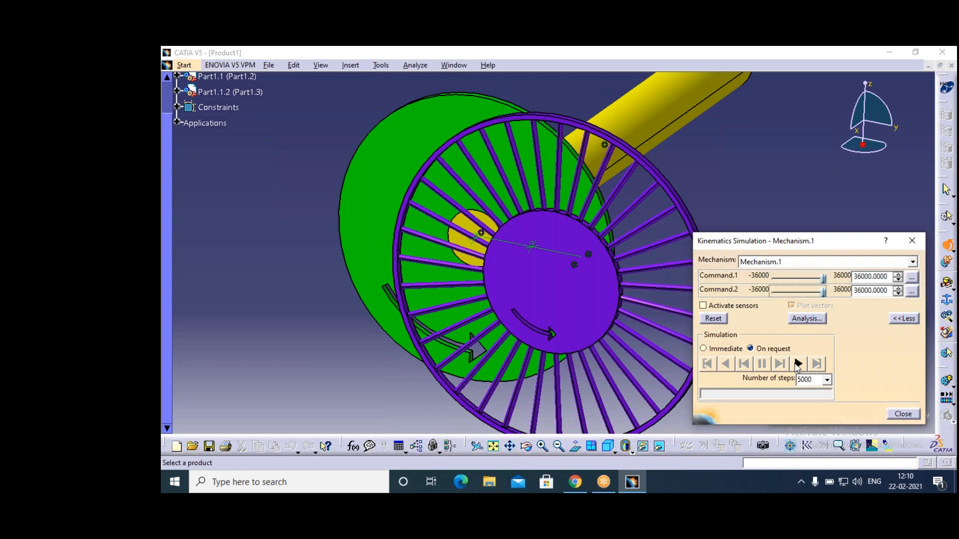
{"action": "left_click", "coordinate": [798, 364]}
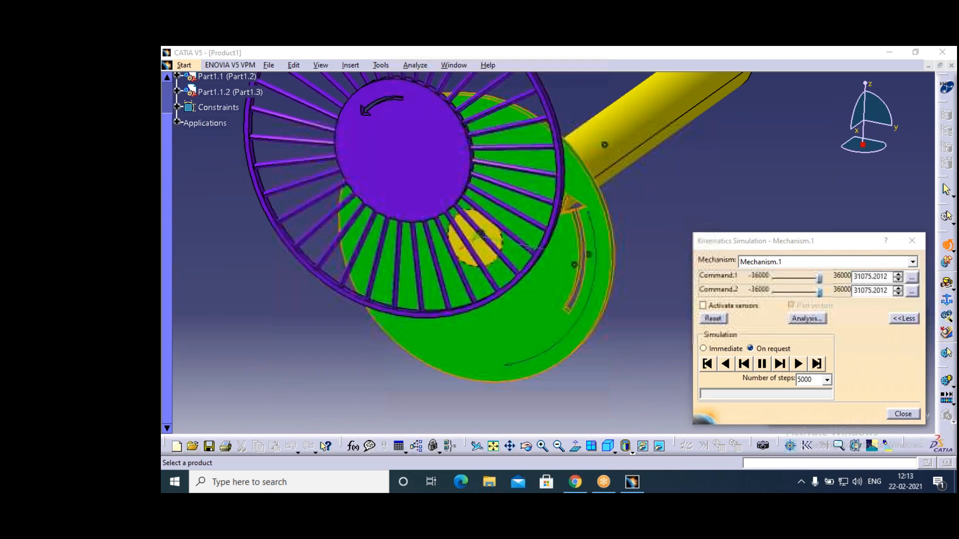
Dismiss the Instantaneous Vectors dialog and play the Mechanism.1 simulation backward with the whole assembly in view.
{"action": "left_click", "coordinate": [559, 447]}
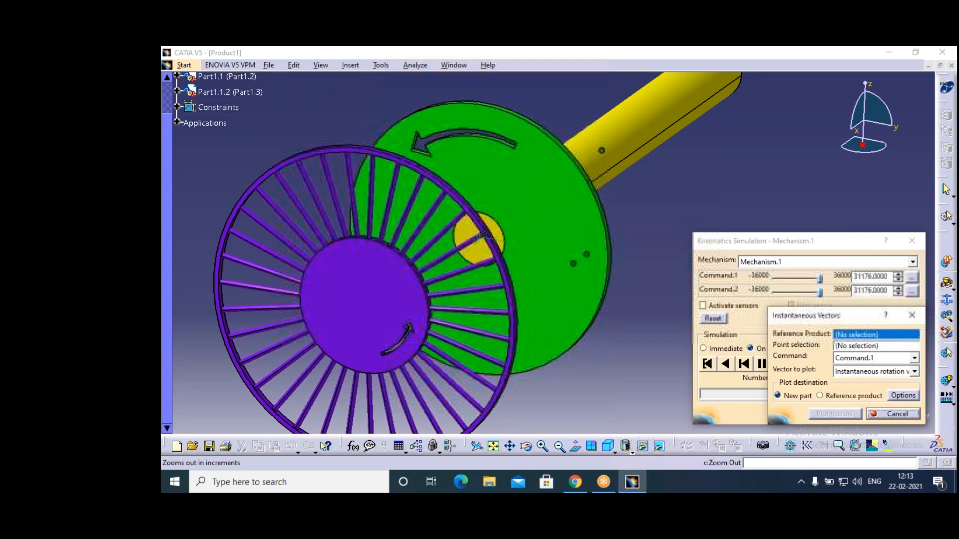
{"action": "left_click", "coordinate": [559, 447]}
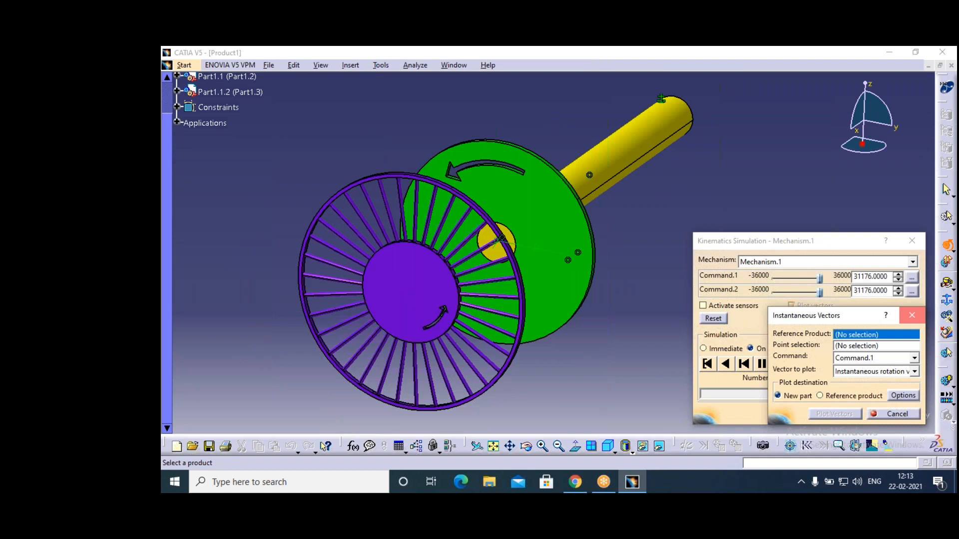
{"action": "left_click", "coordinate": [912, 315]}
{"action": "left_click", "coordinate": [725, 364]}
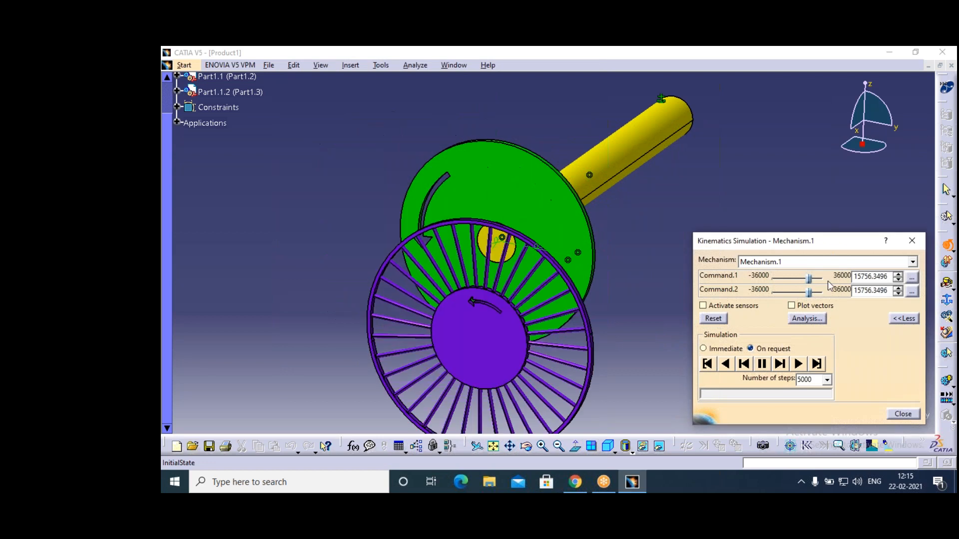
Close Product1 without saving and create a new Part Design part named Part1 with hybrid design enabled.
{"action": "left_click", "coordinate": [952, 66]}
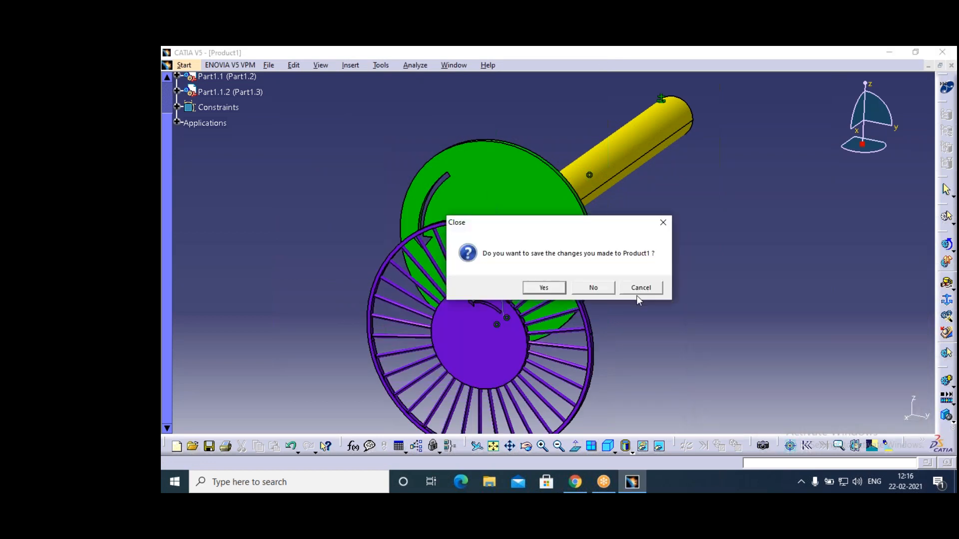
{"action": "left_click", "coordinate": [593, 287]}
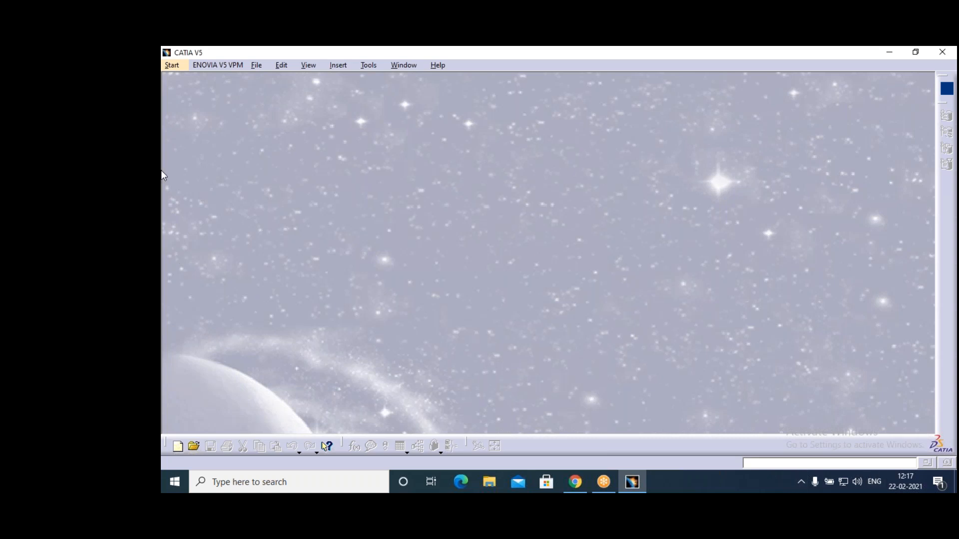
{"action": "left_click", "coordinate": [176, 68]}
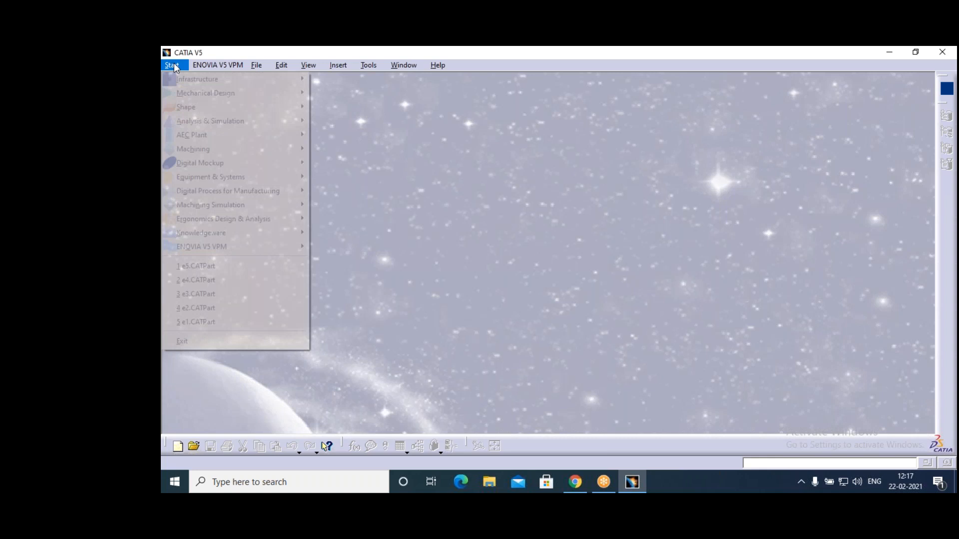
{"action": "left_click", "coordinate": [226, 99]}
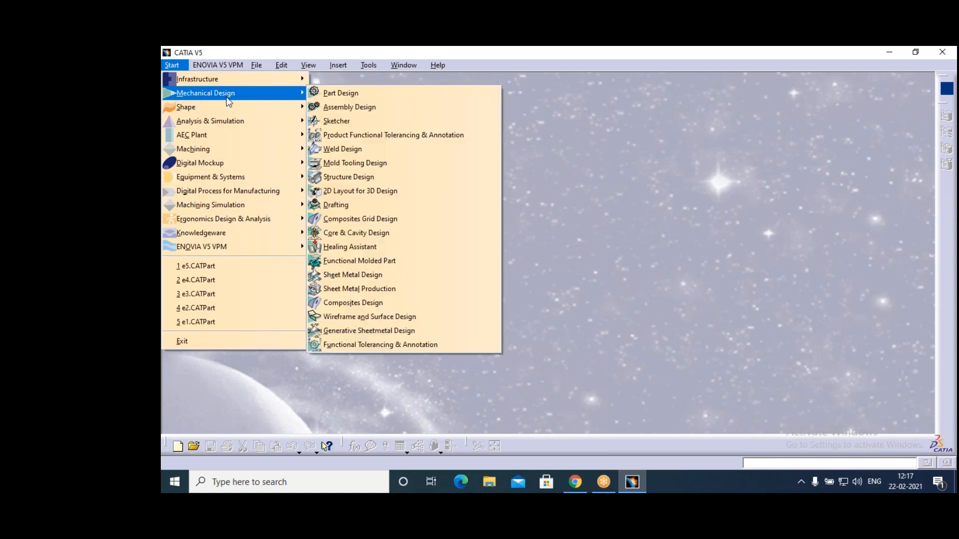
{"action": "left_click", "coordinate": [341, 93]}
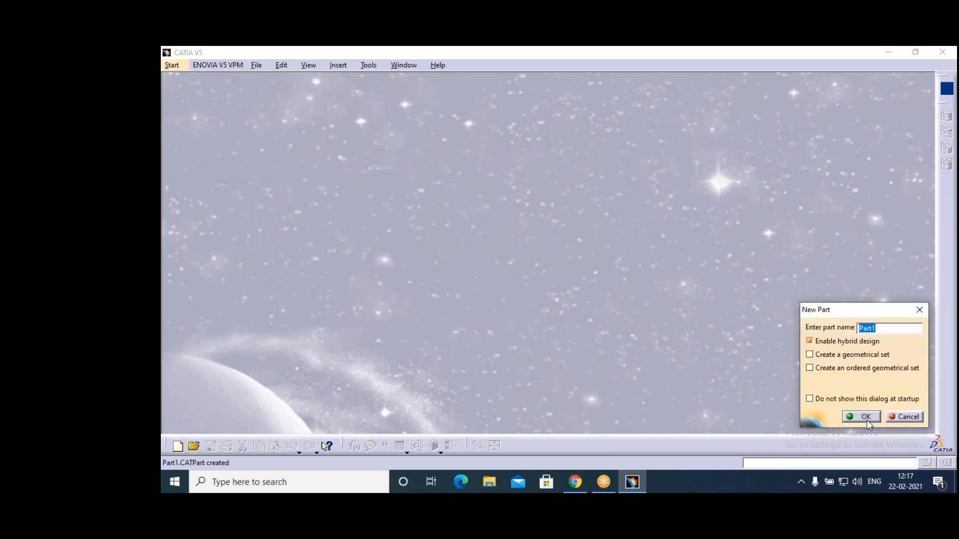
{"action": "left_click", "coordinate": [867, 417]}
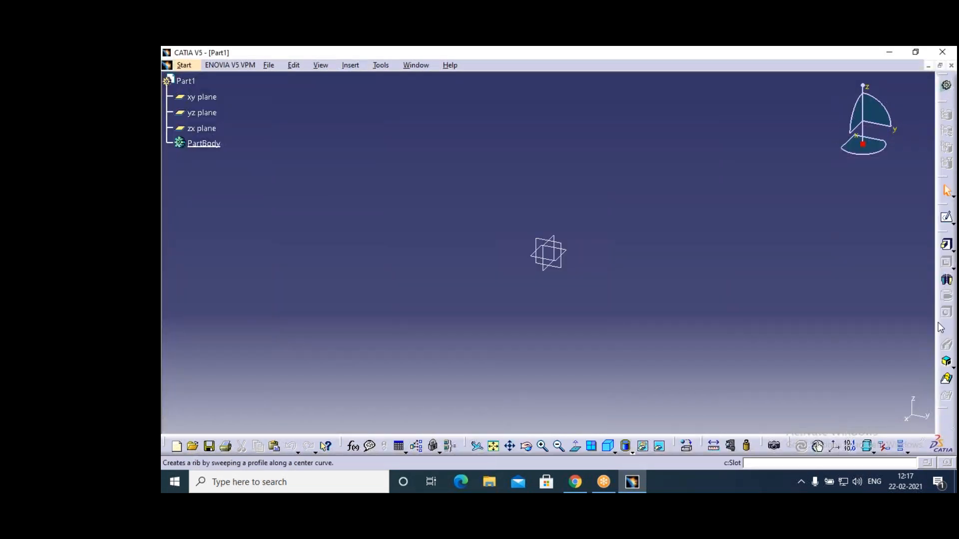
Sketch an open five-line stepped profile on the yz plane, starting from the origin with a line about 72 mm long and a step about 18 mm high.
{"action": "left_click", "coordinate": [561, 264]}
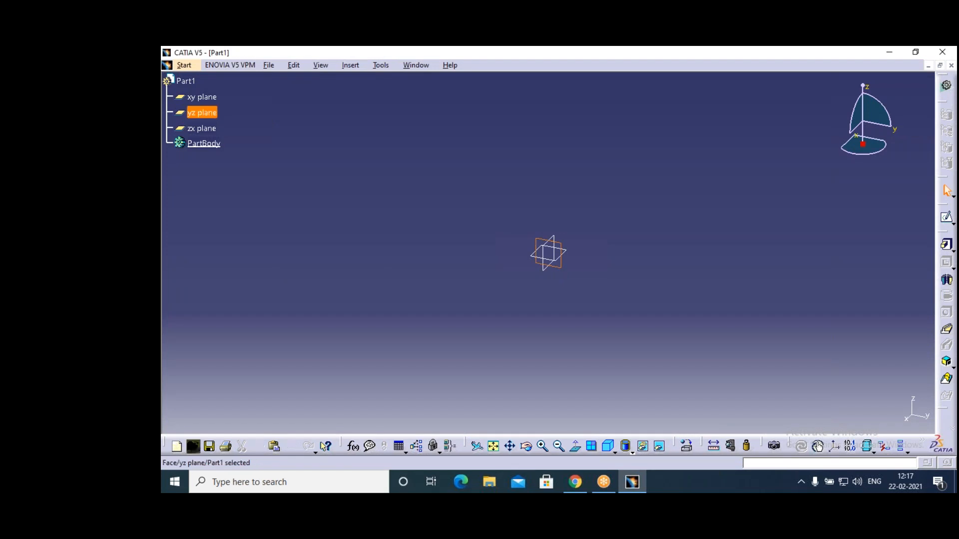
{"action": "left_click", "coordinate": [946, 218]}
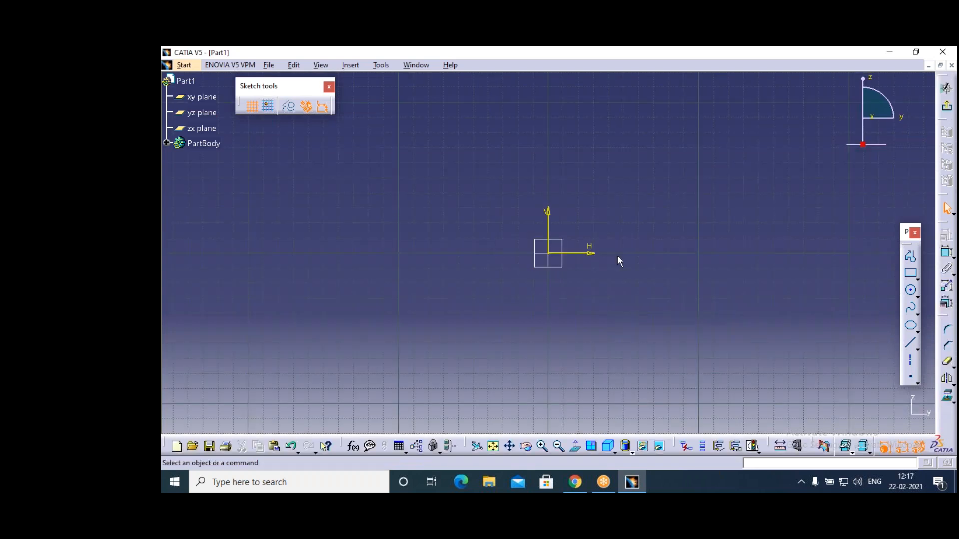
{"action": "left_click", "coordinate": [910, 256]}
{"action": "left_click", "coordinate": [549, 254]}
{"action": "left_click", "coordinate": [656, 253]}
{"action": "left_click", "coordinate": [657, 225]}
{"action": "left_click", "coordinate": [708, 225]}
{"action": "left_click", "coordinate": [709, 281]}
{"action": "left_click", "coordinate": [548, 281]}
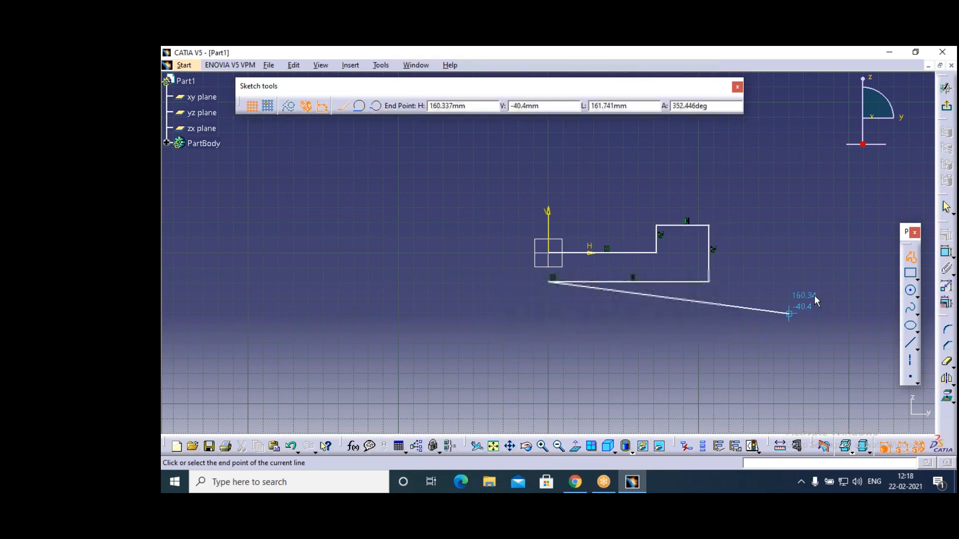
{"action": "left_click", "coordinate": [911, 257]}
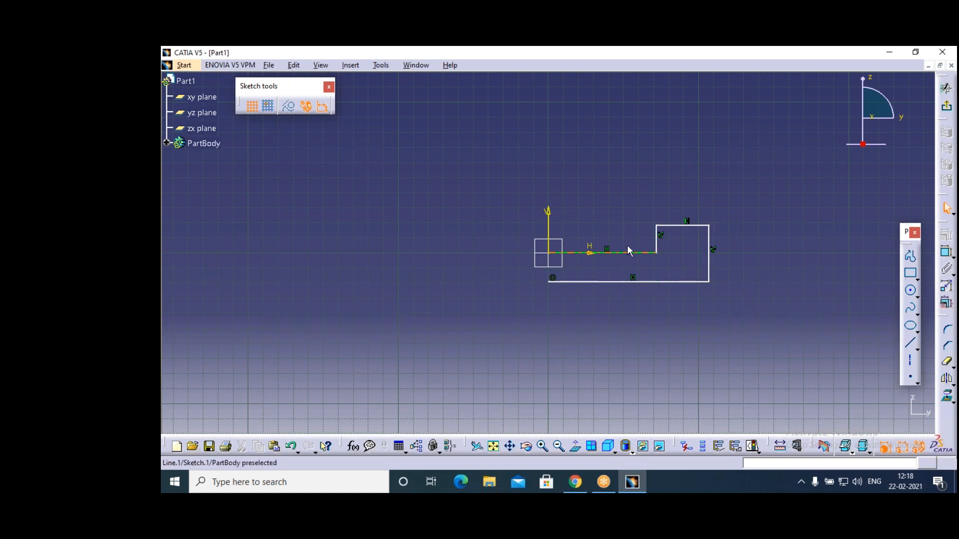
Dimension the profile's horizontal line starting at the origin and set its length to 100 mm.
{"action": "left_click", "coordinate": [947, 252]}
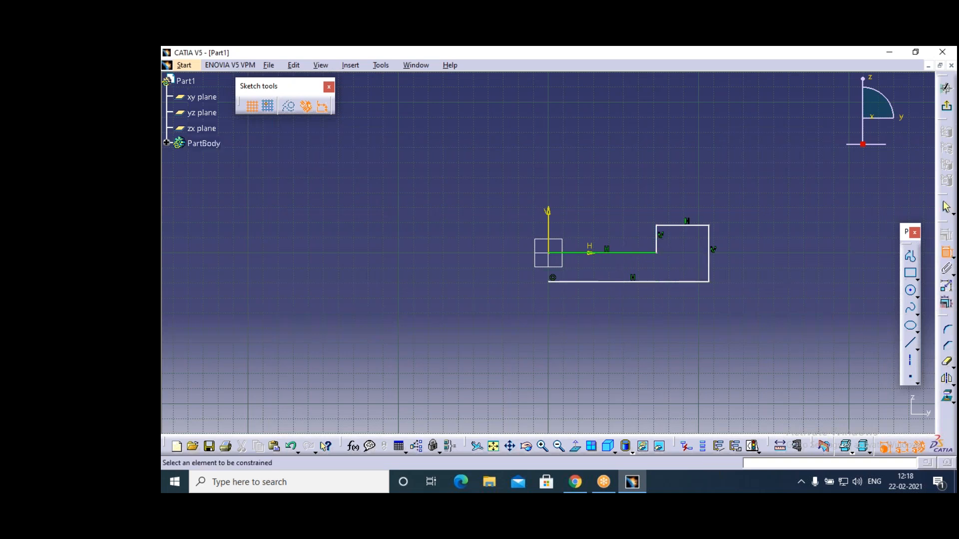
{"action": "left_click", "coordinate": [625, 252]}
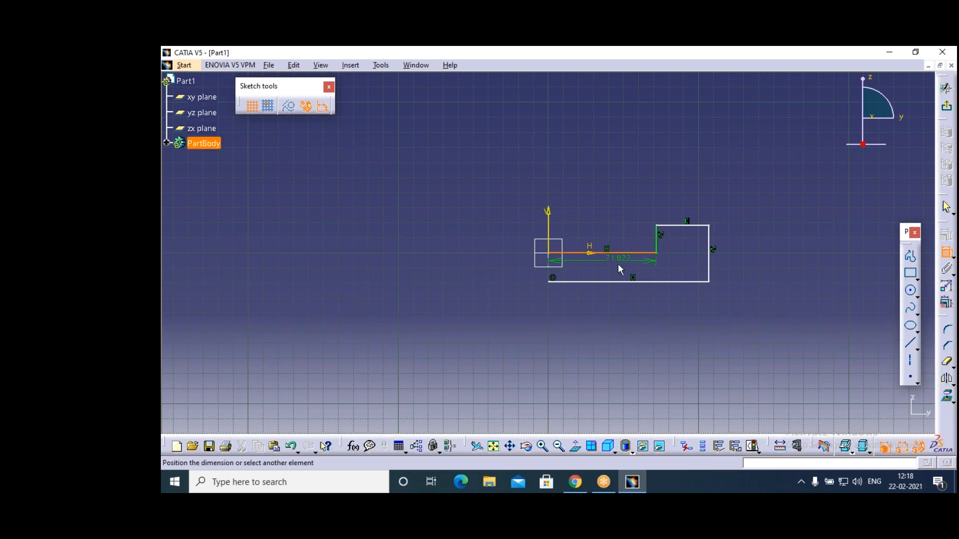
{"action": "left_click", "coordinate": [617, 265]}
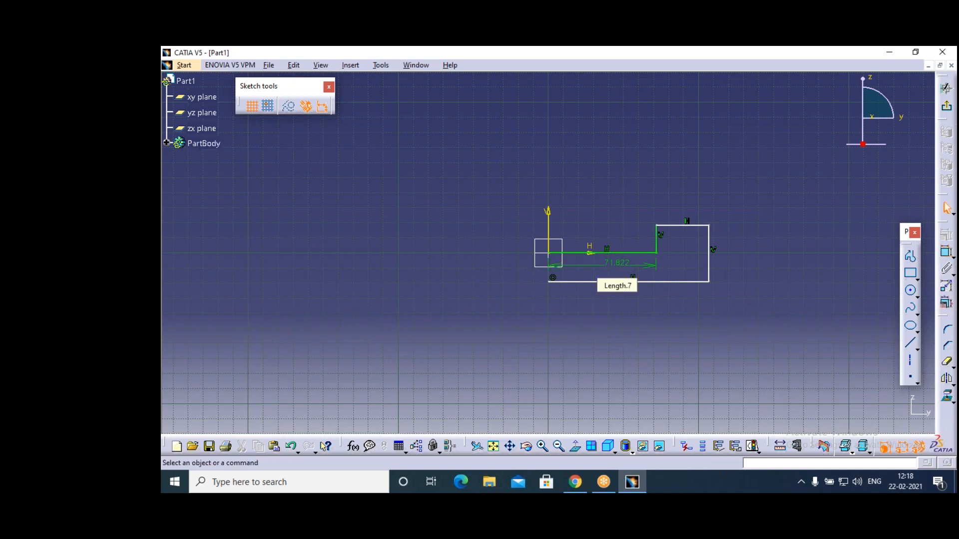
{"action": "left_click", "coordinate": [619, 270]}
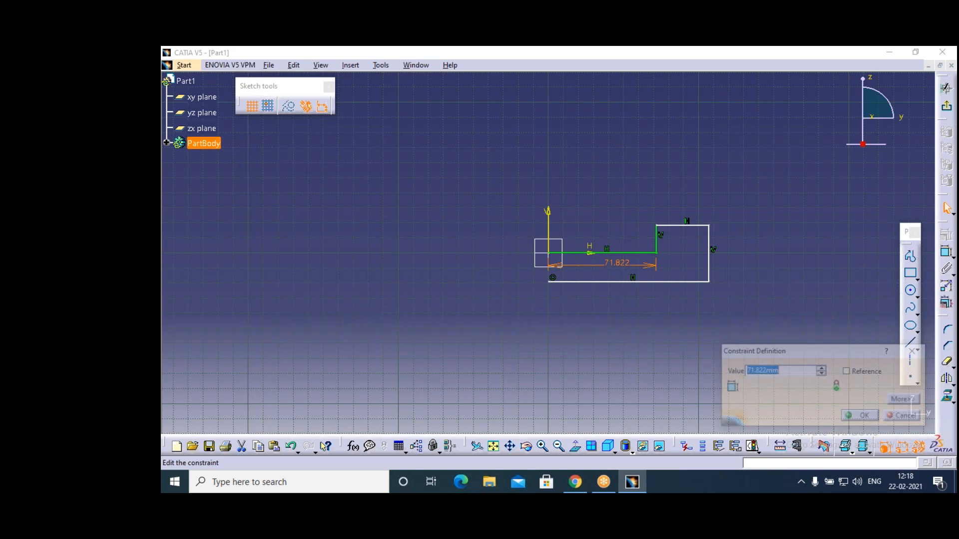
{"action": "type", "text": "100"}
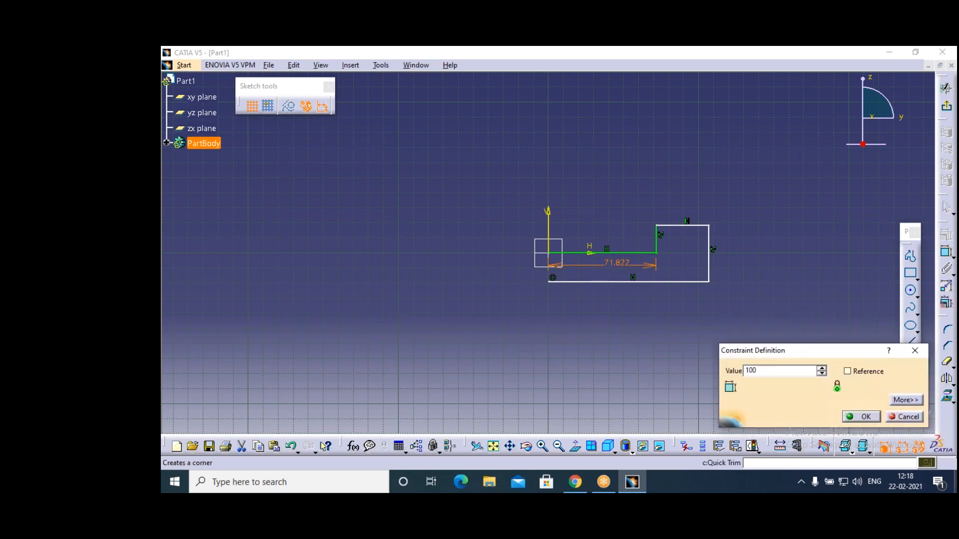
{"action": "key", "text": "Return"}
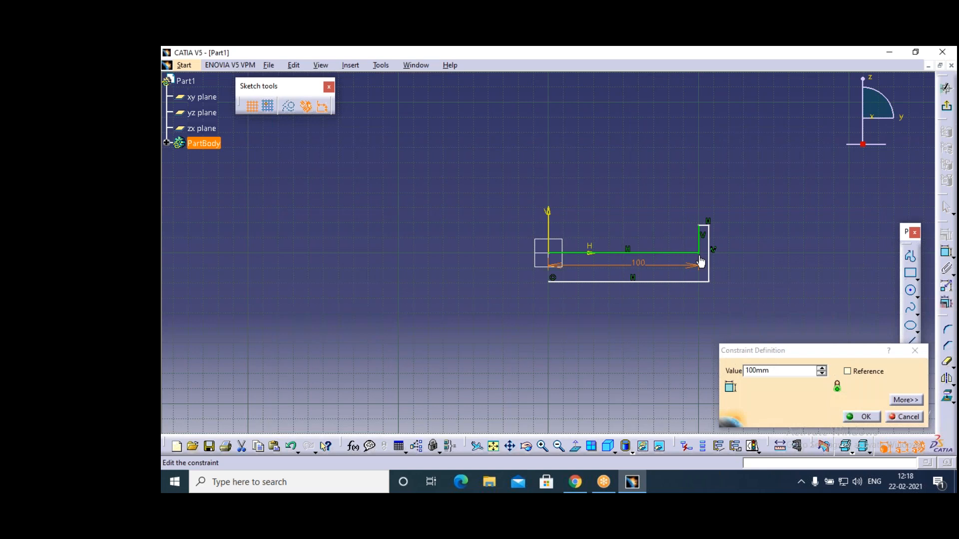
{"action": "left_click", "coordinate": [866, 417]}
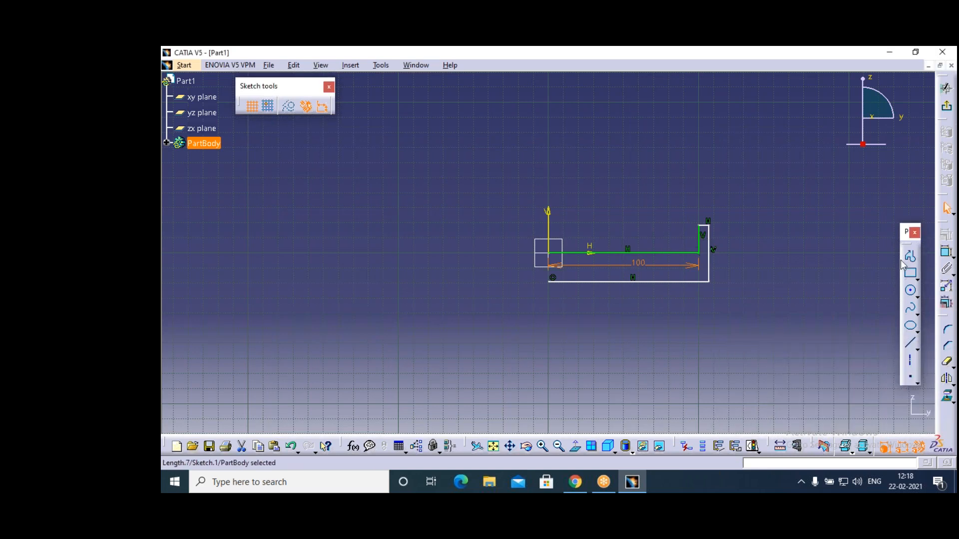
Dimension the short vertical line at the end of the 100 mm line and set its length to 20 mm.
{"action": "left_click", "coordinate": [947, 254]}
{"action": "left_click", "coordinate": [698, 240]}
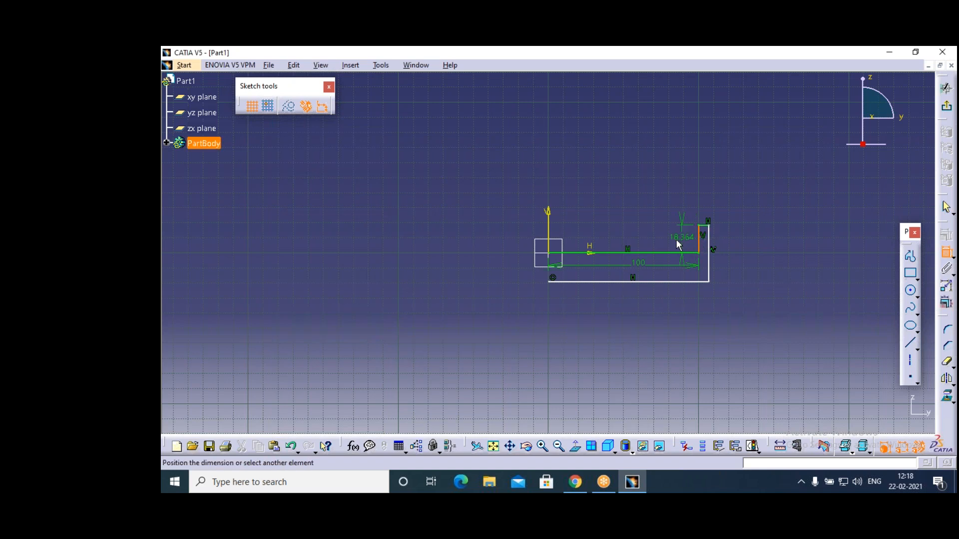
{"action": "left_click", "coordinate": [668, 241]}
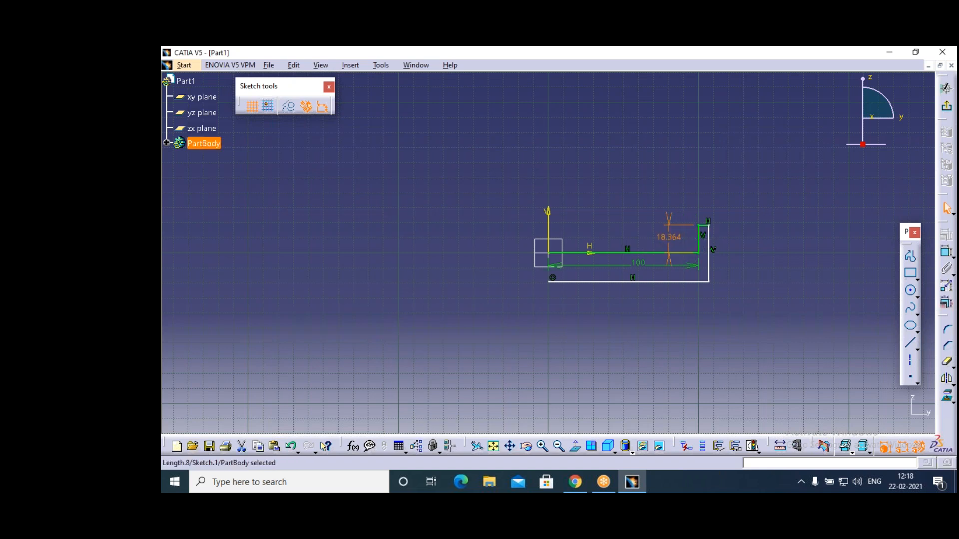
{"action": "double_click", "coordinate": [668, 237]}
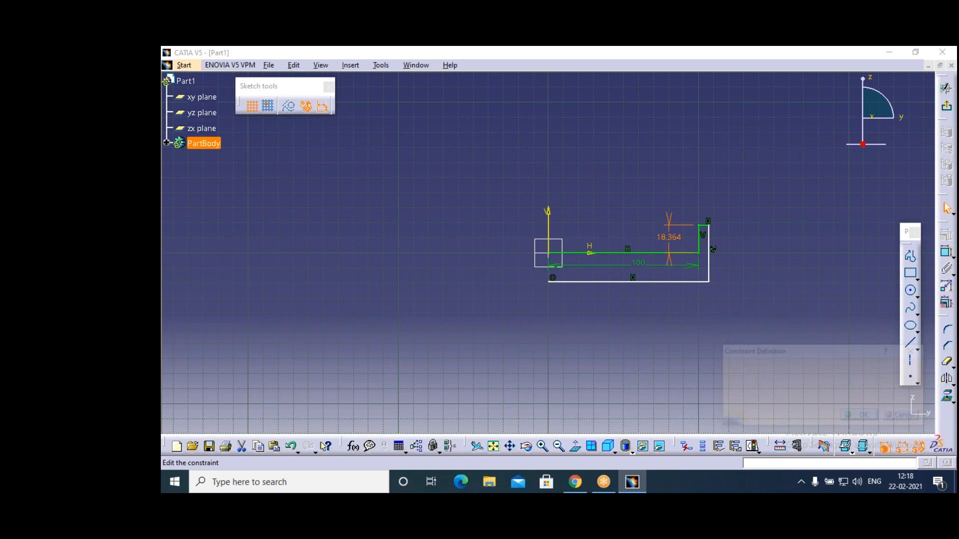
{"action": "type", "text": "20"}
{"action": "key", "text": "Return"}
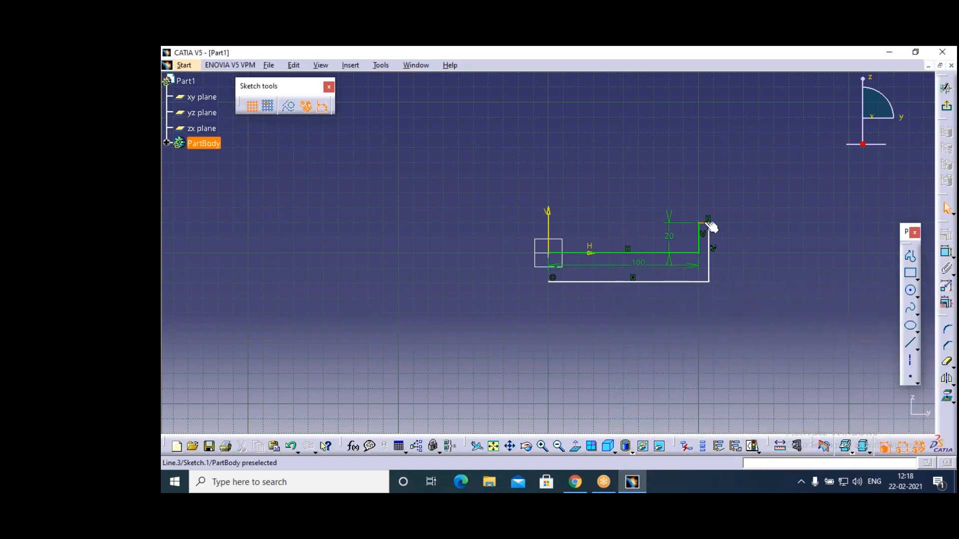
Dimension the short horizontal line on top of the step and set its length to 20 mm.
{"action": "left_click", "coordinate": [949, 254]}
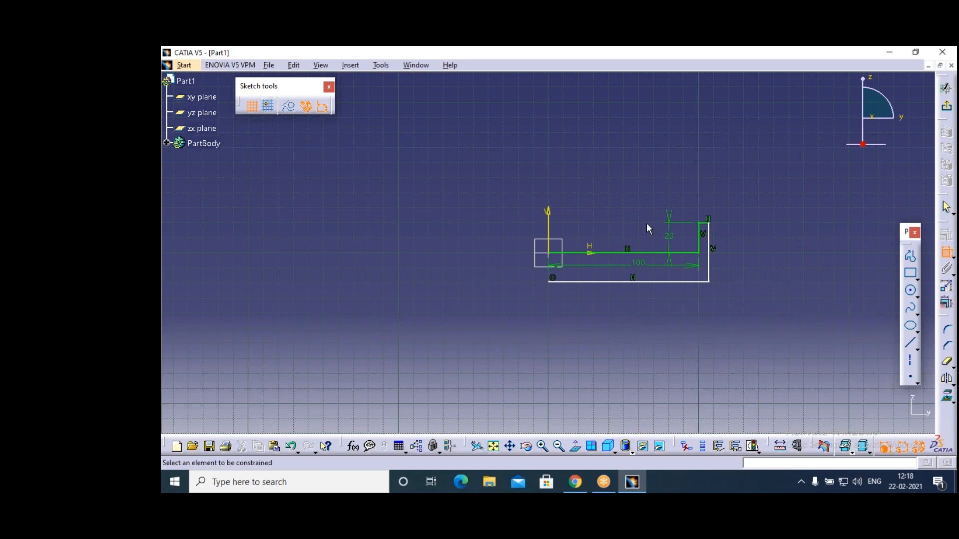
{"action": "left_click", "coordinate": [705, 221]}
{"action": "left_click", "coordinate": [703, 188]}
{"action": "double_click", "coordinate": [701, 188]}
{"action": "type", "text": "20"}
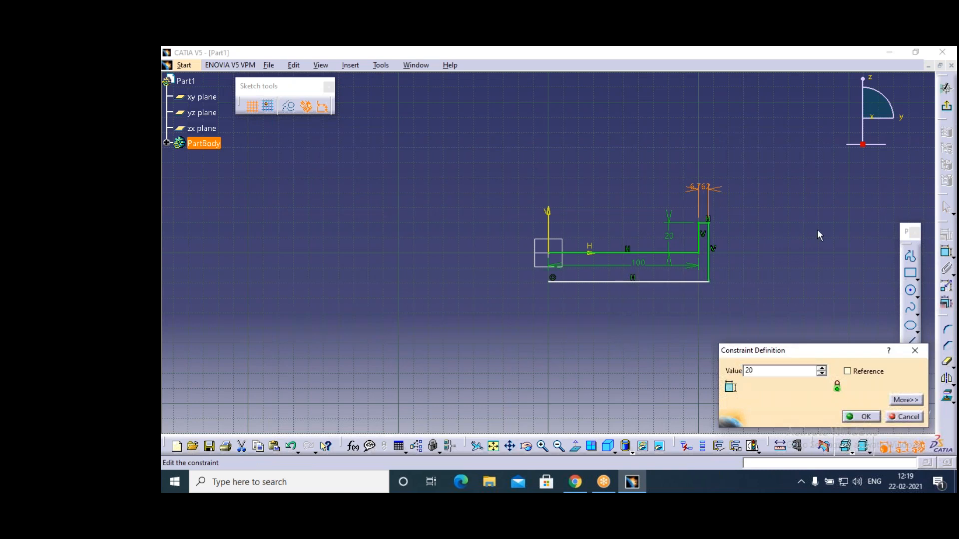
{"action": "key", "text": "Return"}
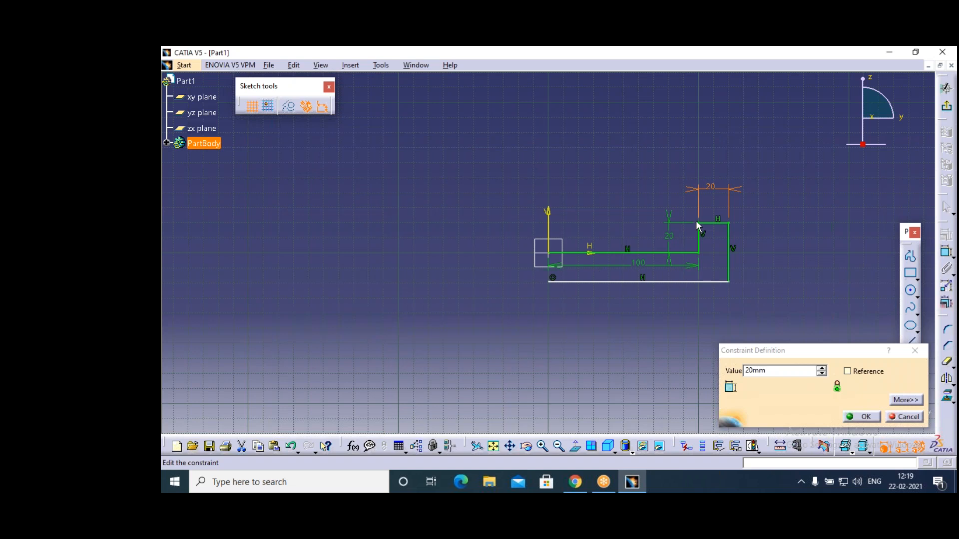
{"action": "left_click", "coordinate": [865, 418]}
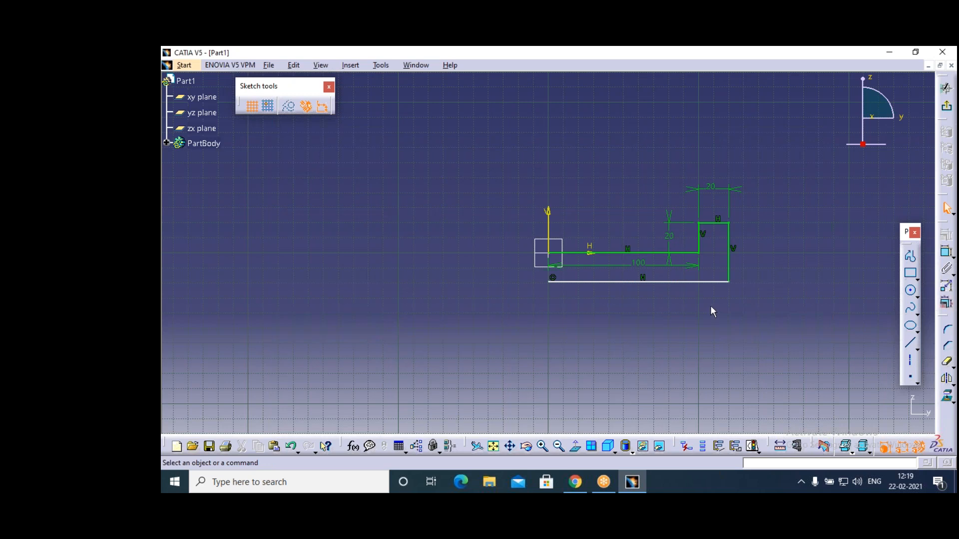
Mirror all five lines of the stepped profile about the sketch's vertical axis.
{"action": "left_click", "coordinate": [725, 282]}
{"action": "left_click", "coordinate": [721, 226], "text": "ctrl"}
{"action": "left_click", "coordinate": [700, 237], "text": "ctrl"}
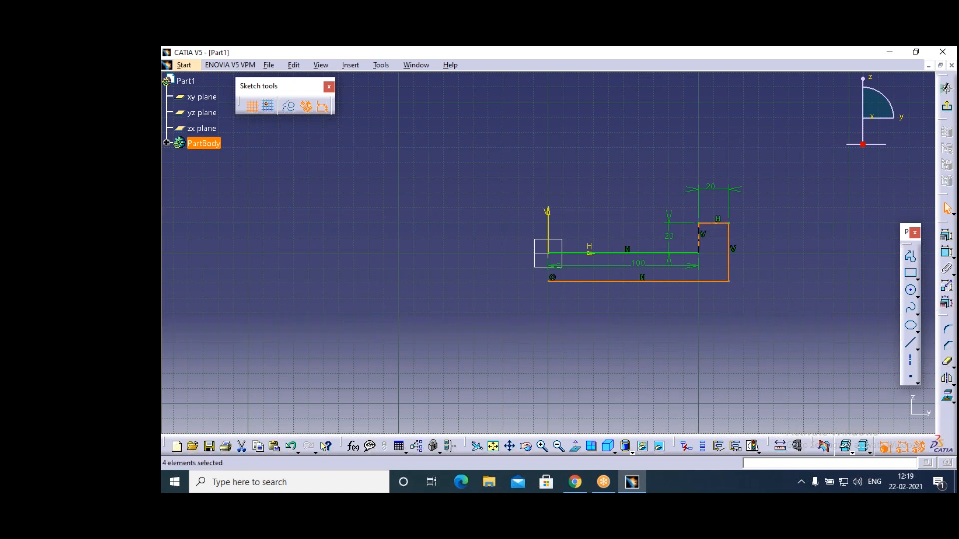
{"action": "left_click", "coordinate": [684, 253], "text": "ctrl"}
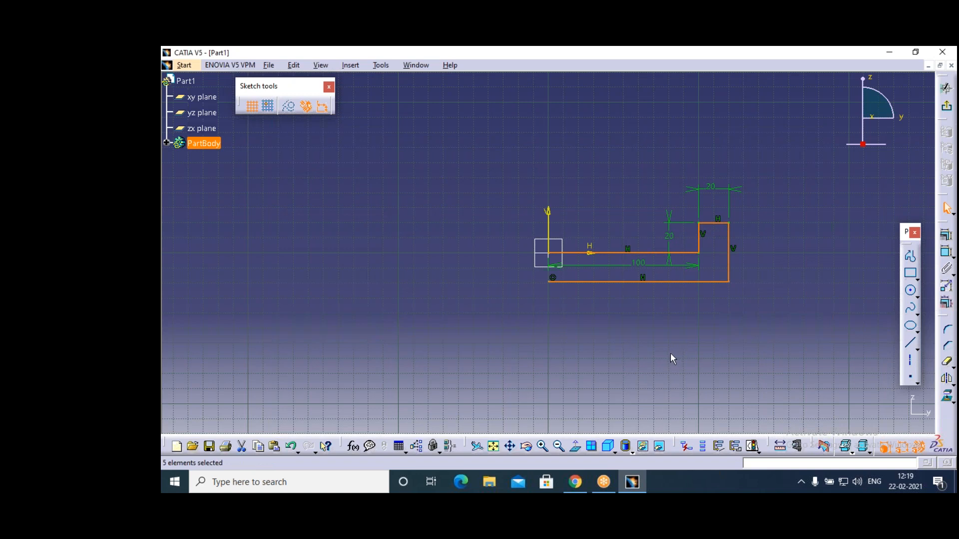
{"action": "left_click", "coordinate": [550, 227]}
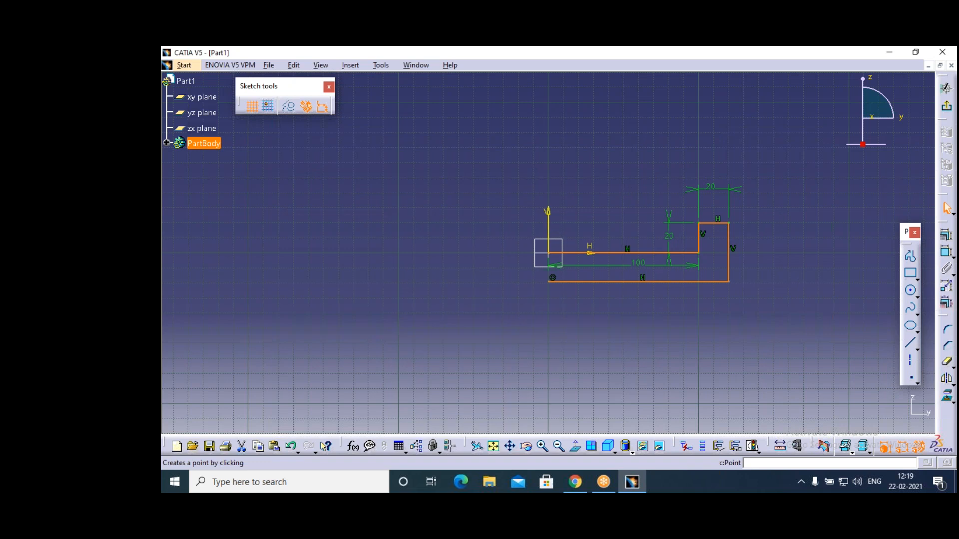
{"action": "left_click", "coordinate": [948, 382]}
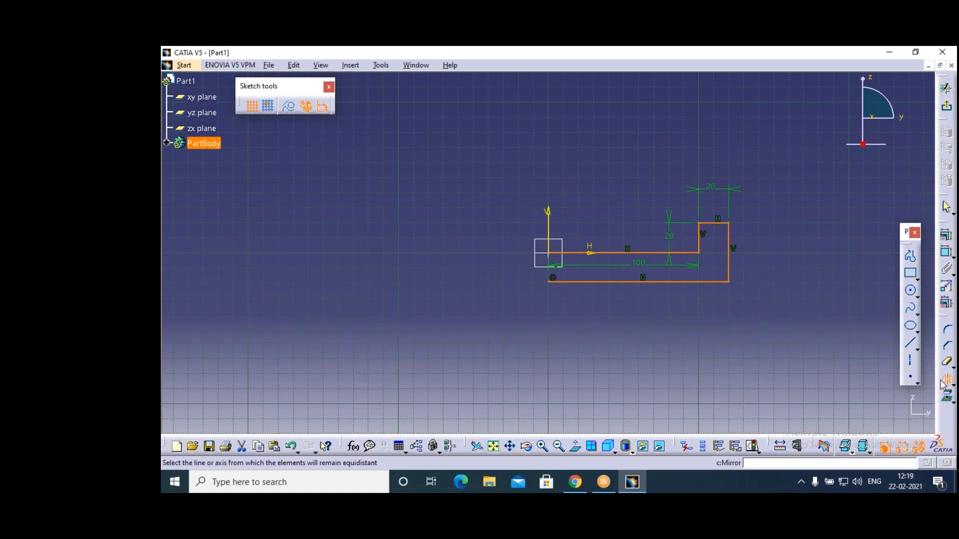
{"action": "left_click", "coordinate": [553, 221]}
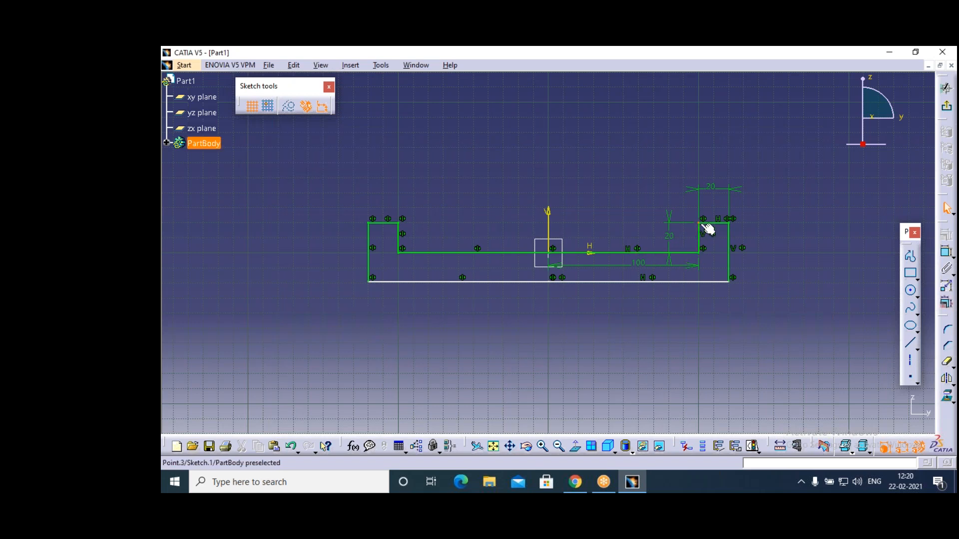
Exit the sketch and pad the mirrored profile with a length of 200 mm and mirrored extent.
{"action": "left_click", "coordinate": [947, 111]}
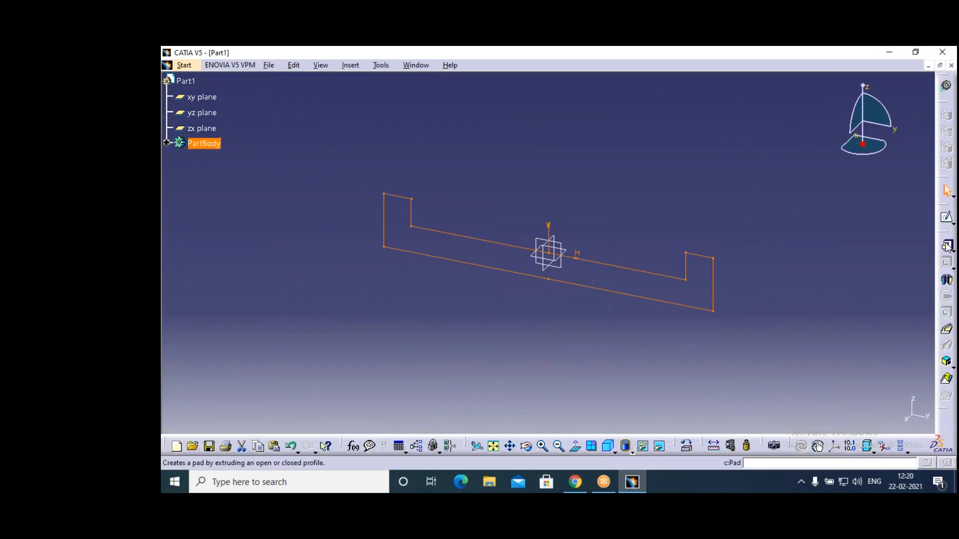
{"action": "left_click", "coordinate": [946, 245]}
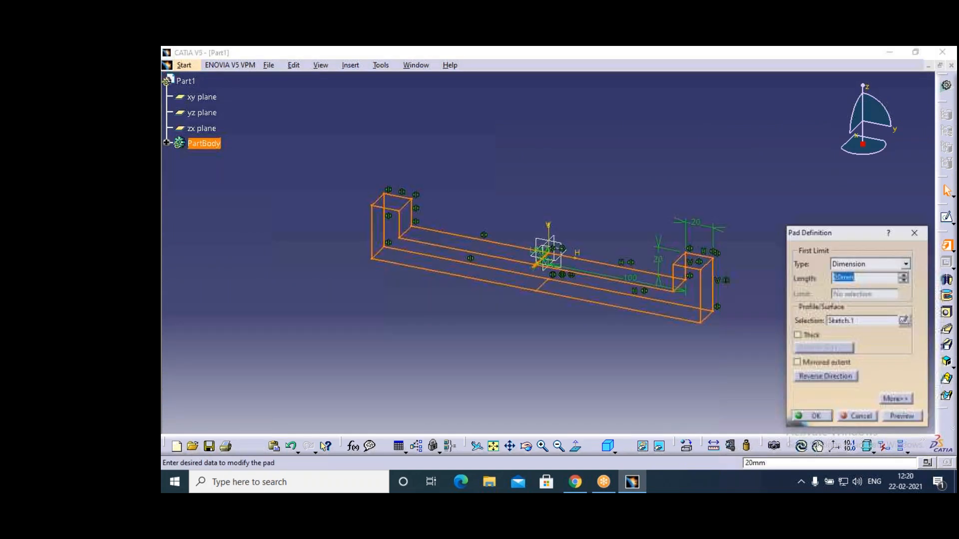
{"action": "type", "text": "200"}
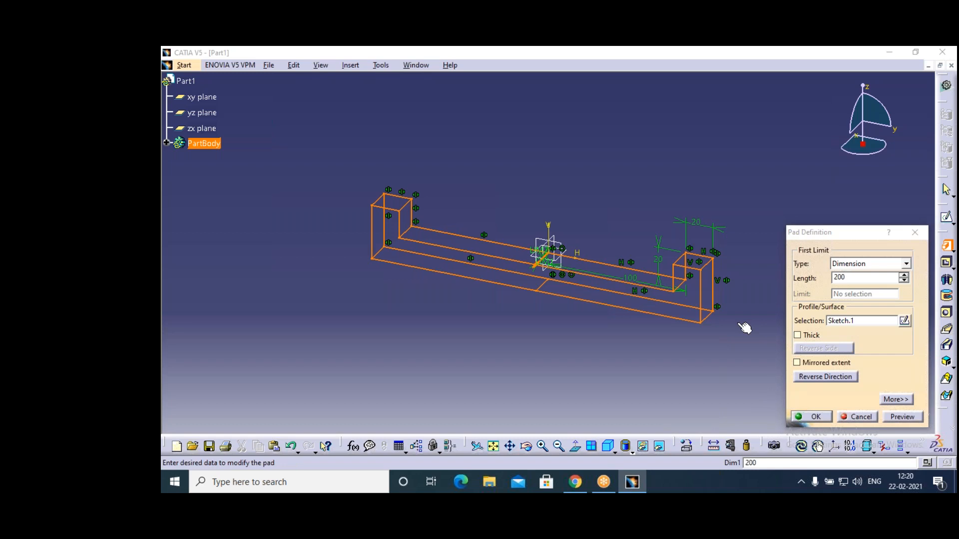
{"action": "left_click", "coordinate": [797, 363]}
{"action": "left_click", "coordinate": [797, 363]}
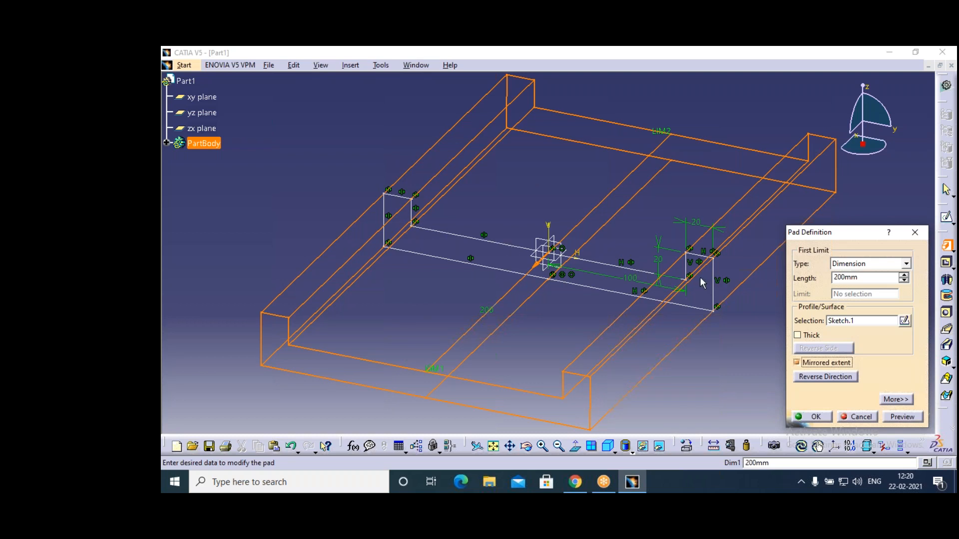
{"action": "left_click", "coordinate": [810, 418]}
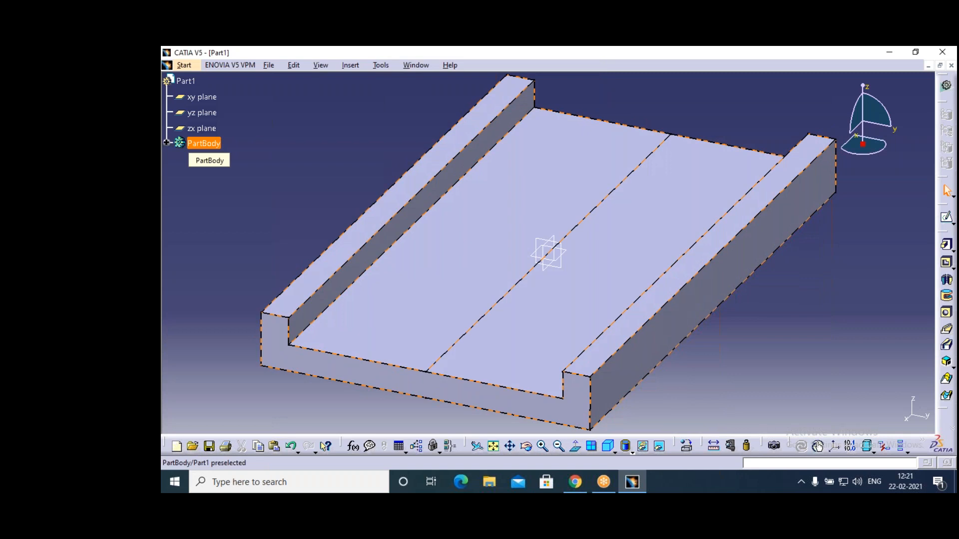
Change the fill colour of the PartBody to tan in its graphic properties.
{"action": "right_click", "coordinate": [209, 143]}
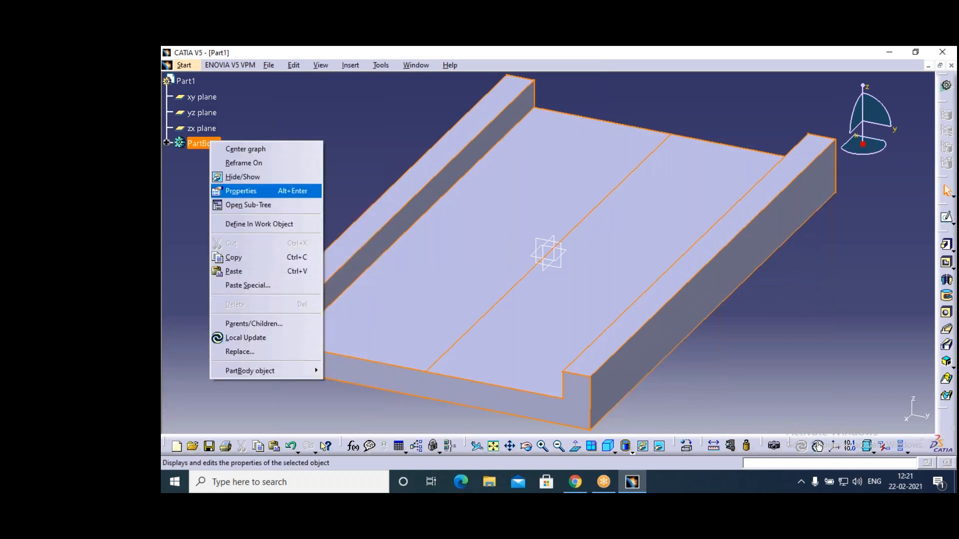
{"action": "left_click", "coordinate": [240, 191]}
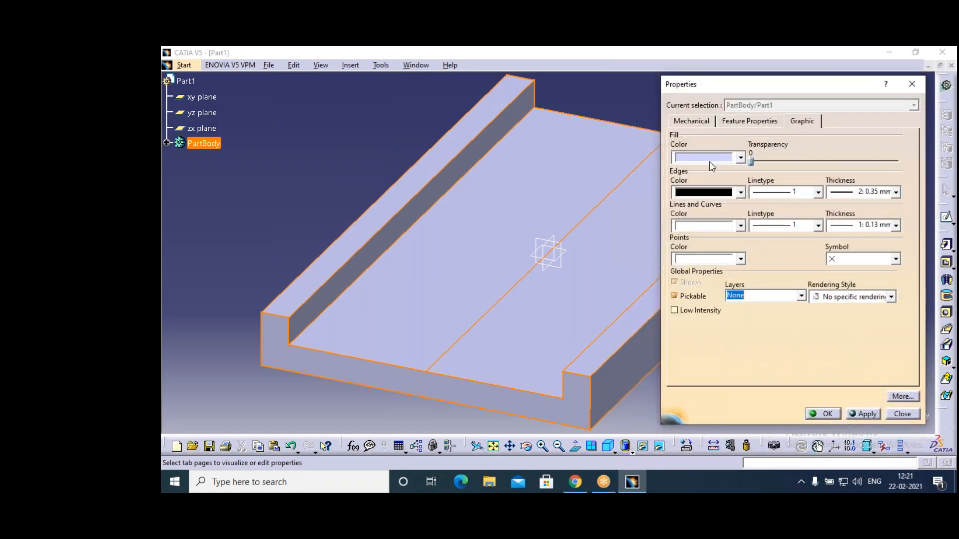
{"action": "left_click", "coordinate": [740, 158]}
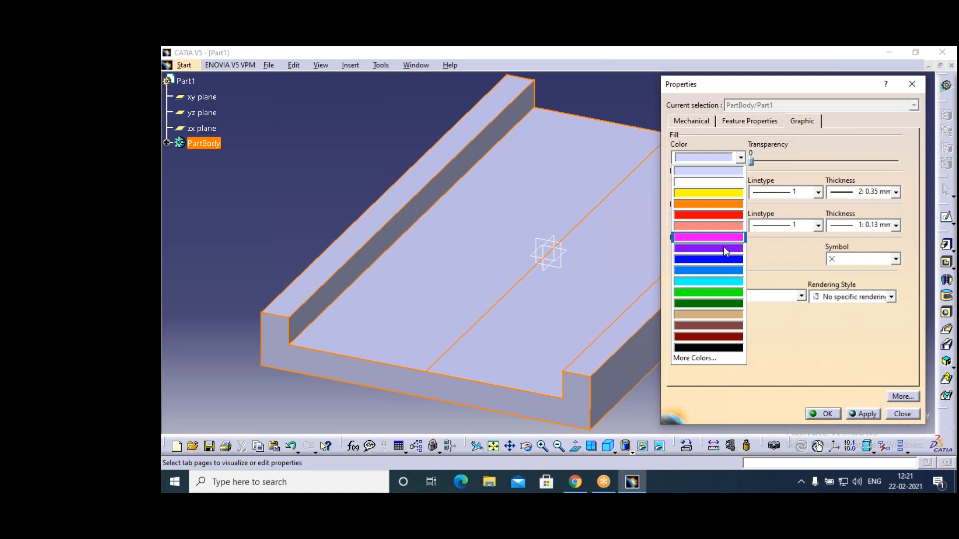
{"action": "left_click", "coordinate": [708, 314]}
{"action": "left_click", "coordinate": [822, 413]}
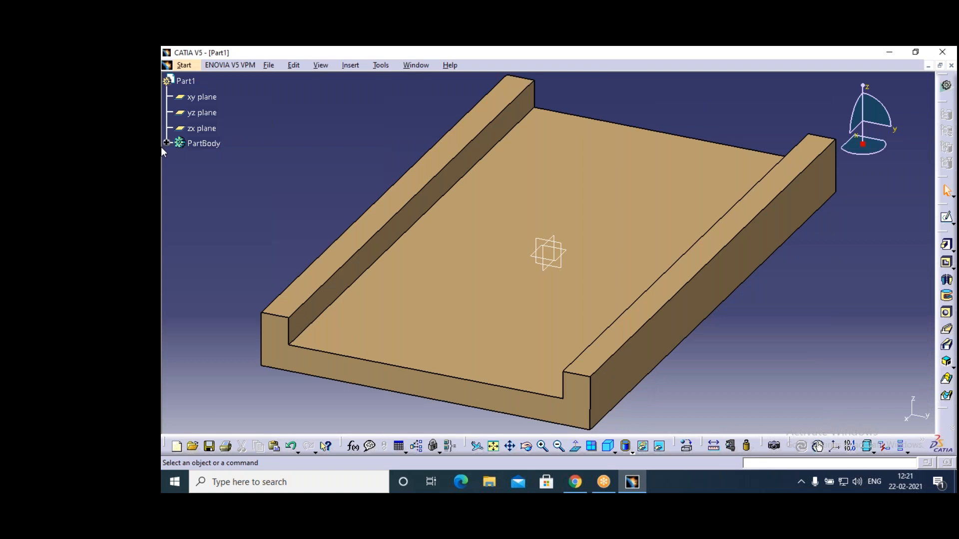
Hide the xy, yz and zx reference planes.
{"action": "left_click", "coordinate": [202, 97]}
{"action": "right_click", "coordinate": [197, 98]}
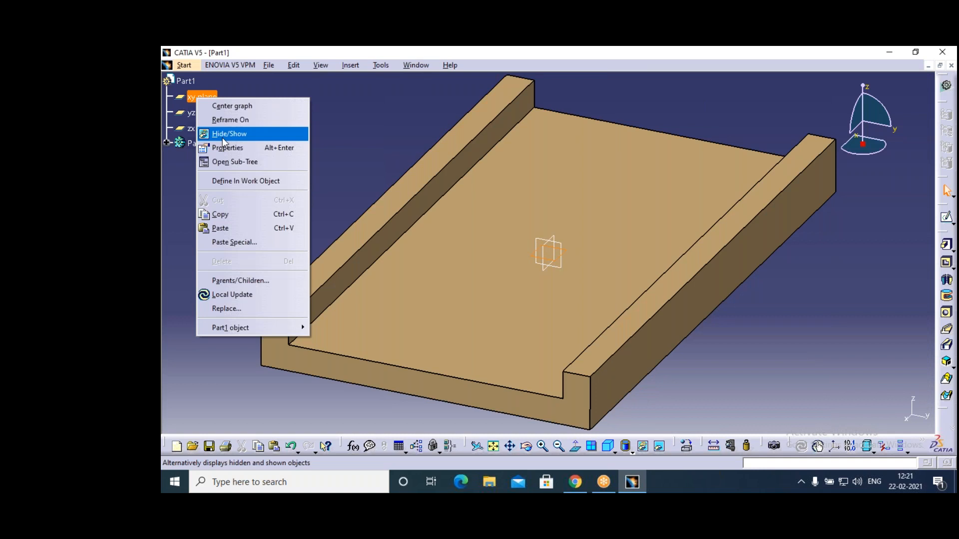
{"action": "left_click", "coordinate": [222, 134]}
{"action": "right_click", "coordinate": [202, 112]}
{"action": "left_click", "coordinate": [225, 145]}
{"action": "right_click", "coordinate": [197, 128]}
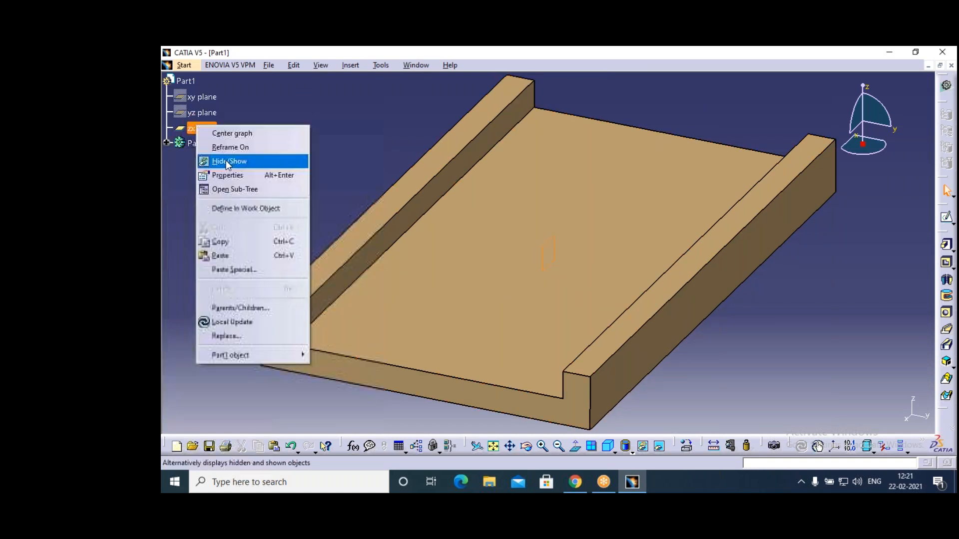
{"action": "left_click", "coordinate": [226, 160]}
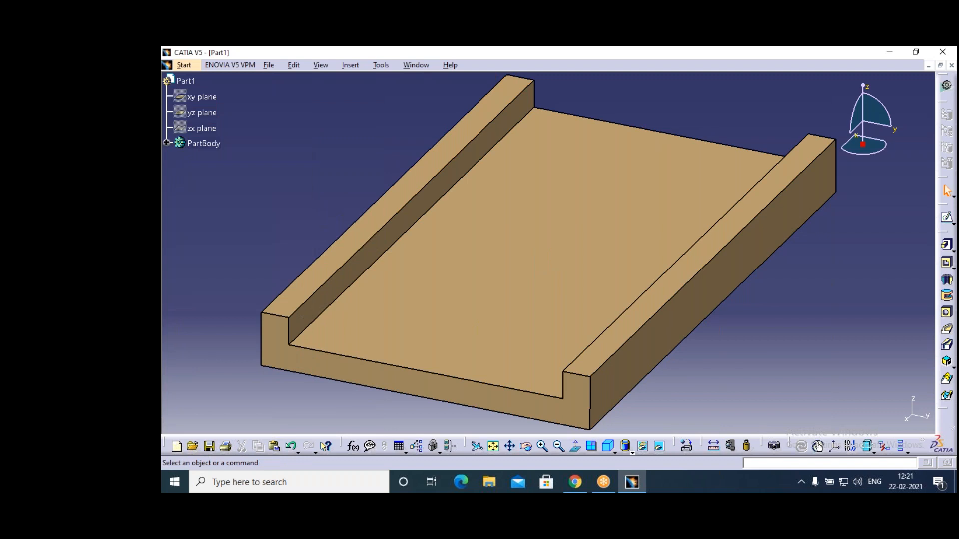
Save the part on the Desktop as r1 and close it.
{"action": "left_click", "coordinate": [270, 65]}
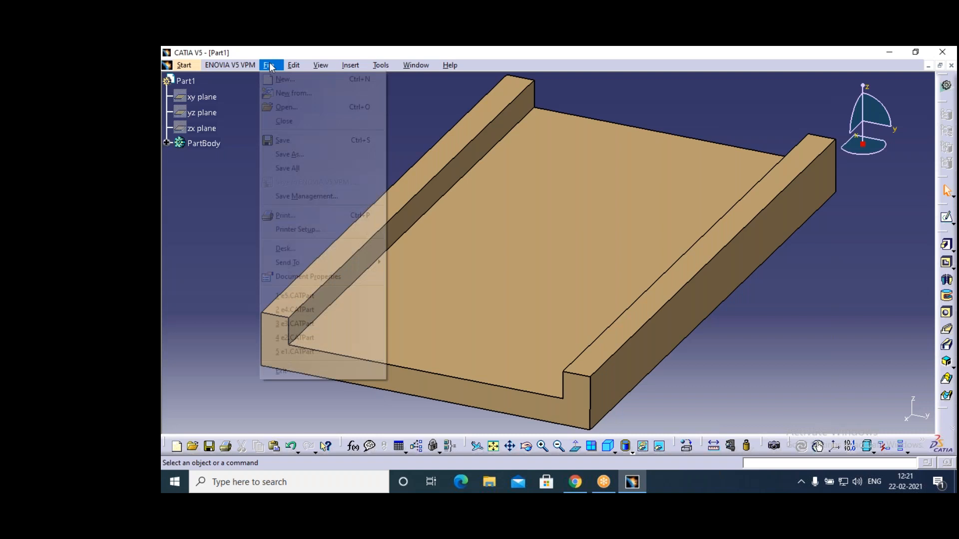
{"action": "left_click", "coordinate": [289, 154]}
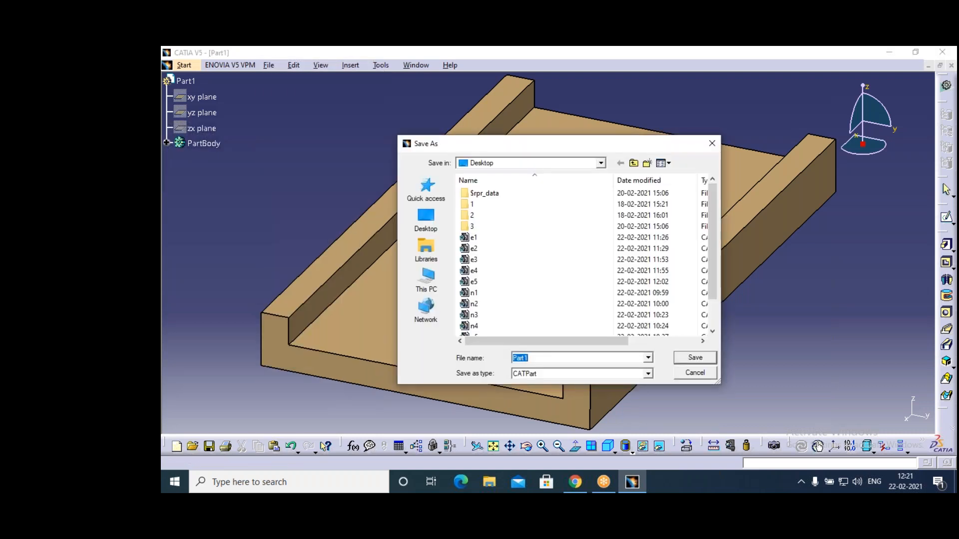
{"action": "type", "text": "r1"}
{"action": "left_click", "coordinate": [695, 358]}
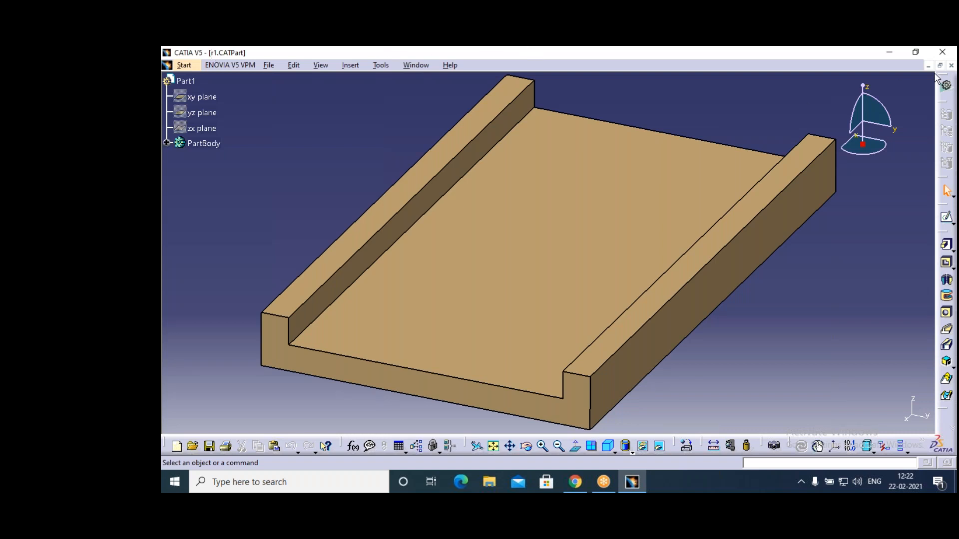
{"action": "left_click", "coordinate": [951, 67]}
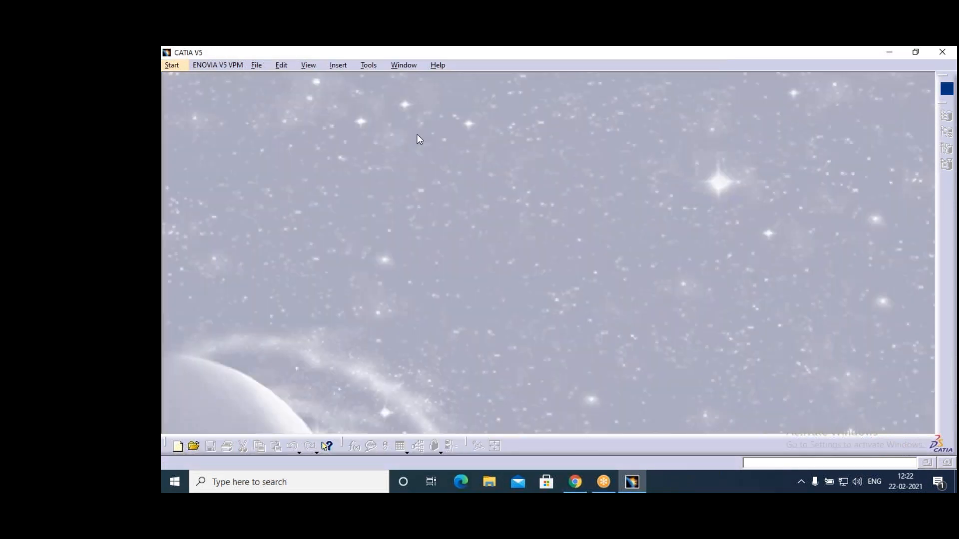
Create a new part in Part Design and start a sketch on the yz plane.
{"action": "left_click", "coordinate": [171, 65]}
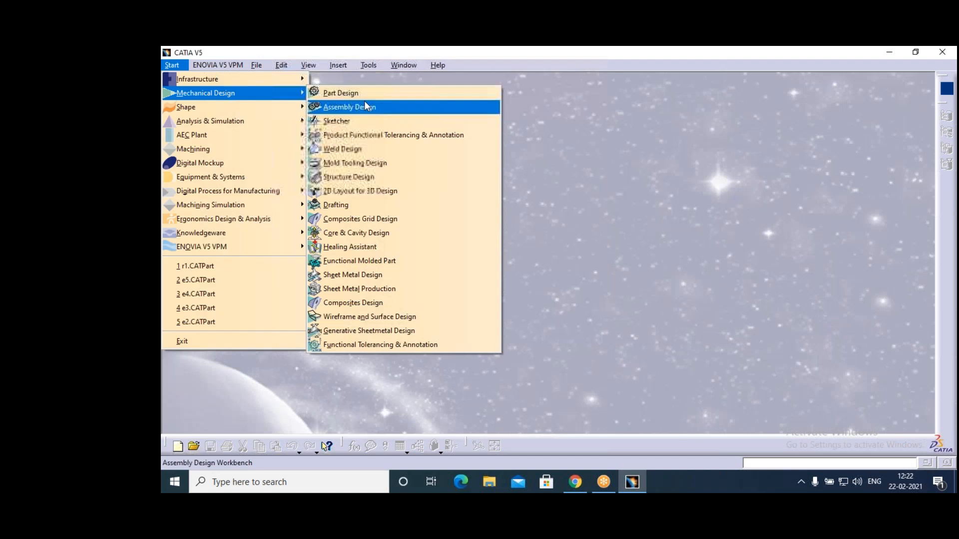
{"action": "left_click", "coordinate": [329, 92]}
{"action": "key", "text": "Return"}
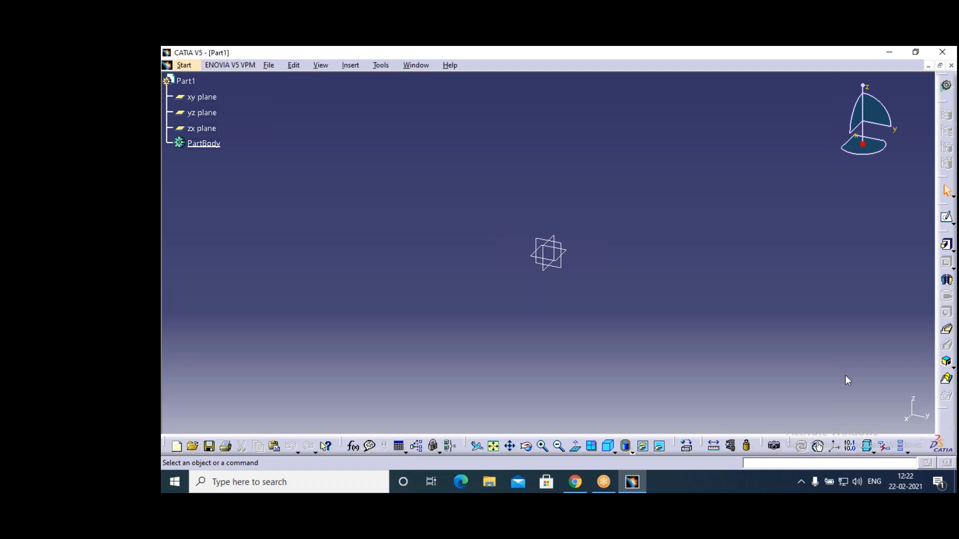
{"action": "left_click", "coordinate": [570, 270]}
{"action": "left_click", "coordinate": [947, 218]}
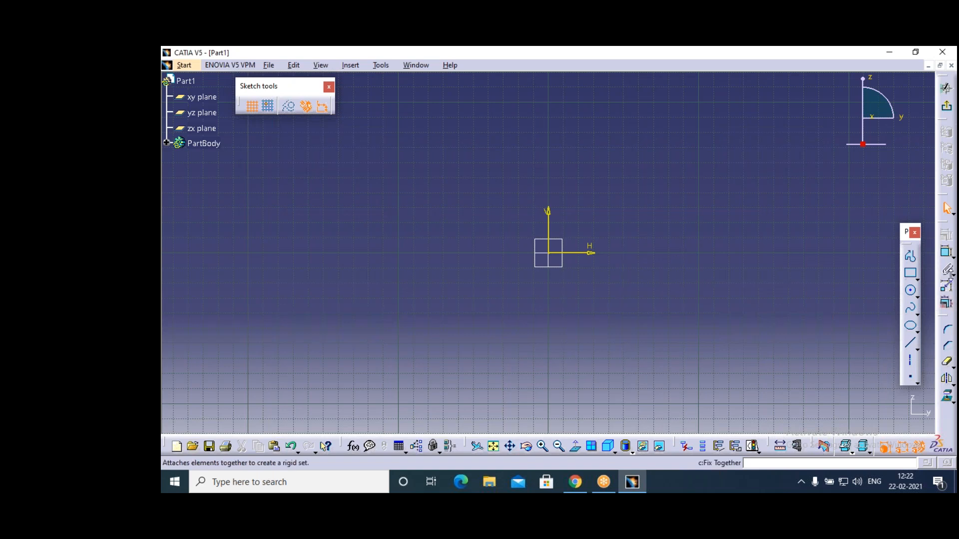
Sketch an open five-line profile from the origin: about 100 mm horizontally, about 23 mm up, a step outward, then up and back above the origin.
{"action": "left_click", "coordinate": [918, 260]}
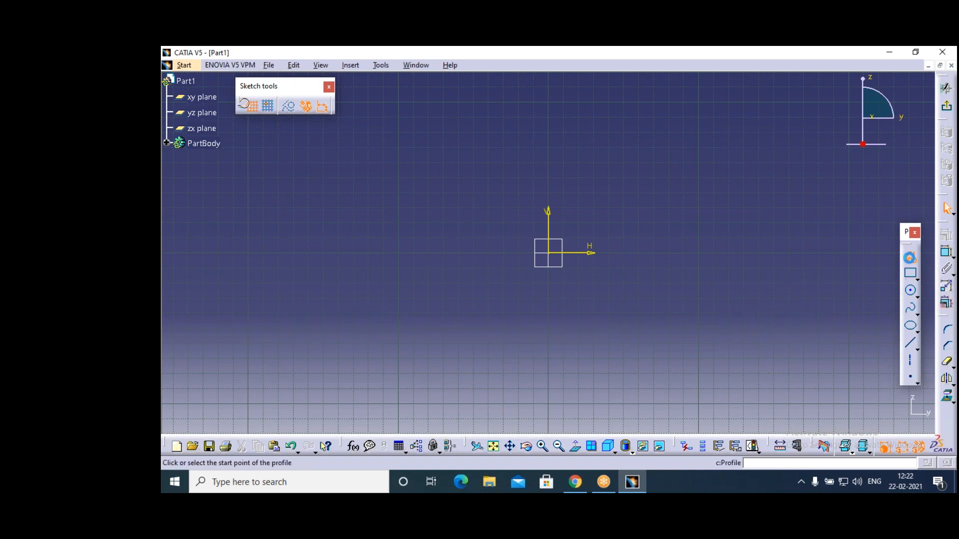
{"action": "left_click", "coordinate": [549, 253]}
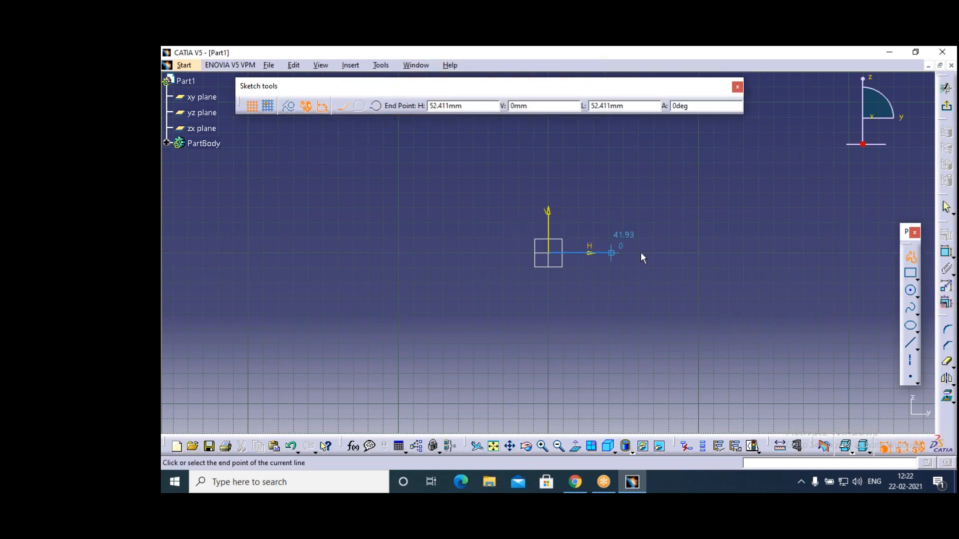
{"action": "left_click", "coordinate": [699, 254]}
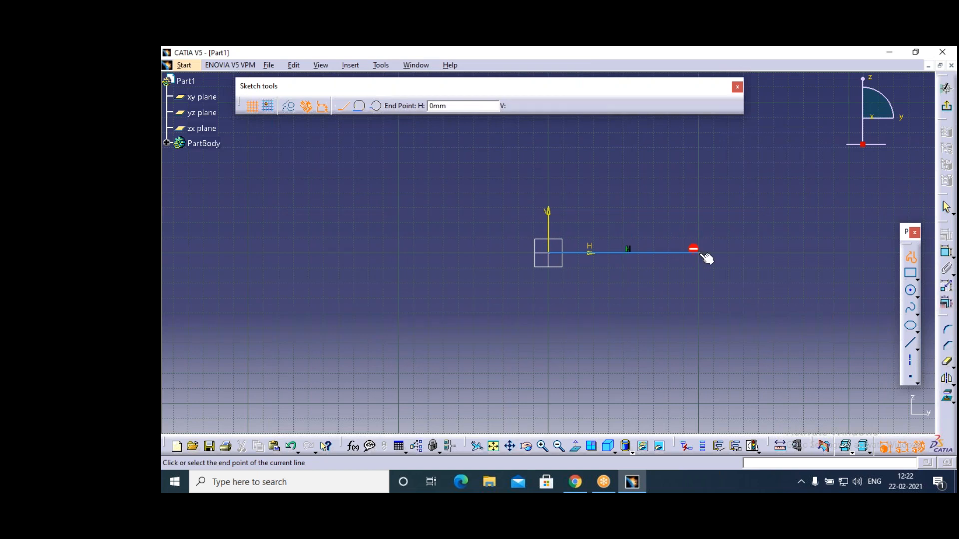
{"action": "left_click", "coordinate": [700, 218]}
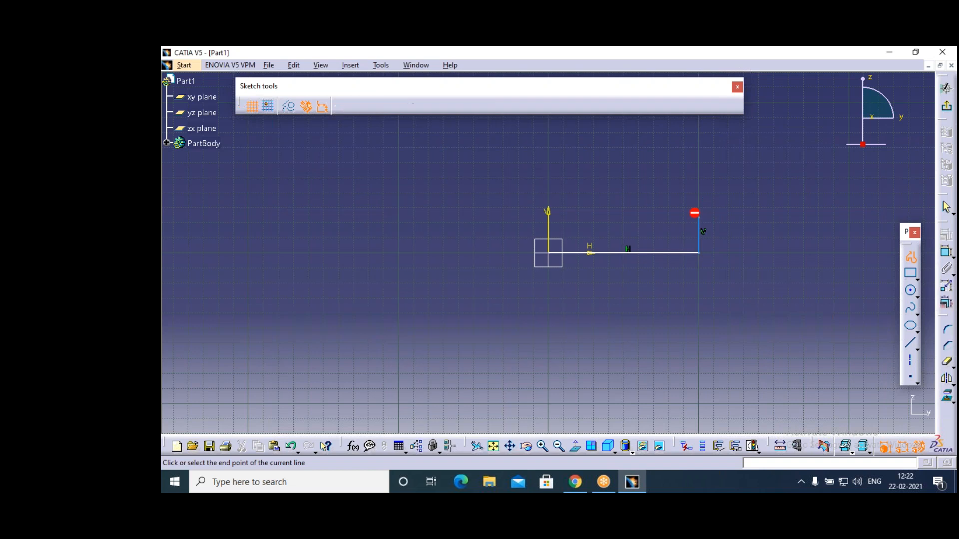
{"action": "left_click", "coordinate": [737, 218]}
{"action": "left_click", "coordinate": [738, 186]}
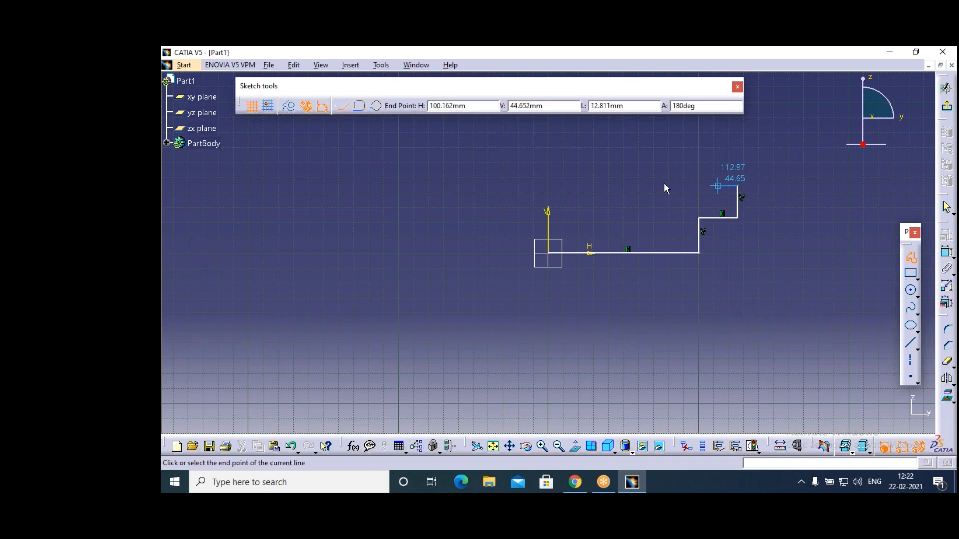
{"action": "left_click", "coordinate": [549, 186]}
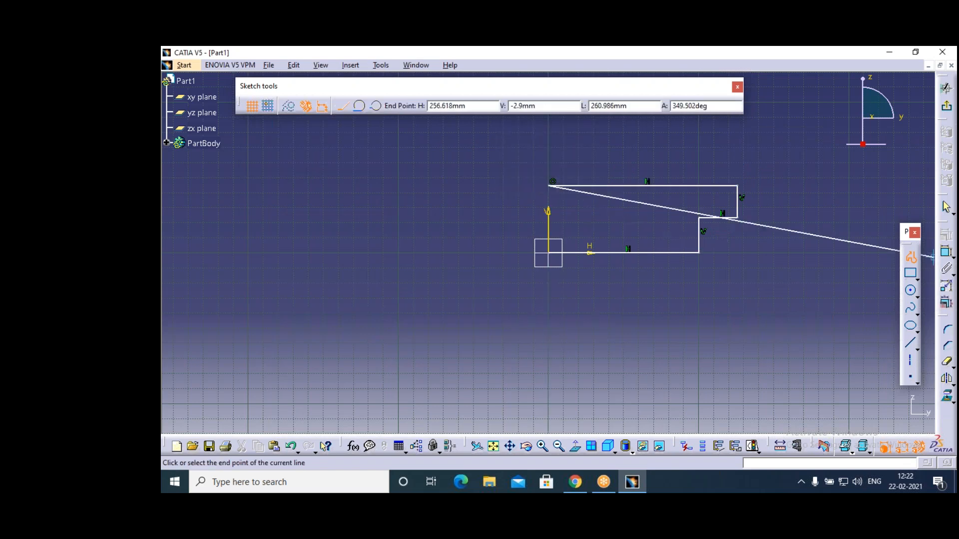
Dimension the horizontal line starting at the origin and set its length to 100 mm.
{"action": "left_click", "coordinate": [947, 252]}
{"action": "left_click", "coordinate": [616, 259]}
{"action": "left_click", "coordinate": [609, 276]}
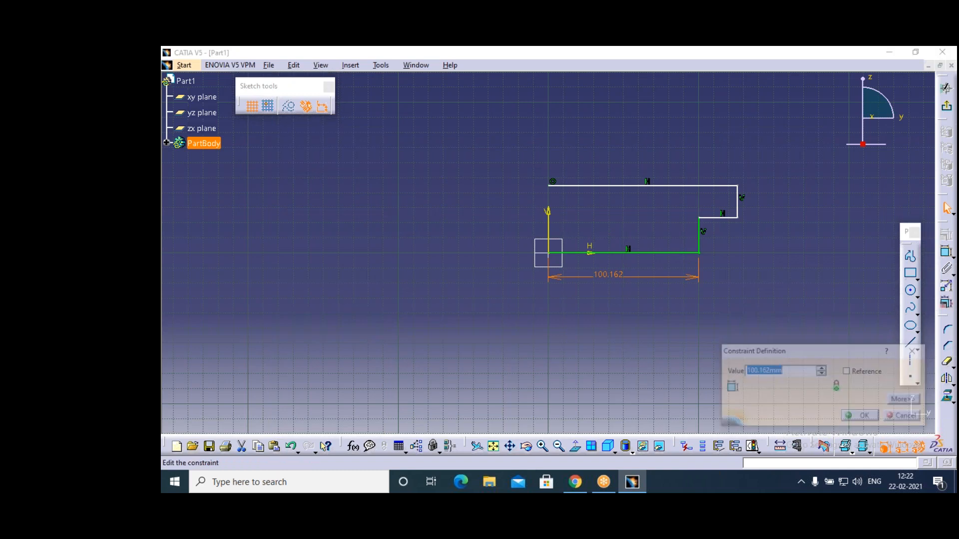
{"action": "type", "text": "10"}
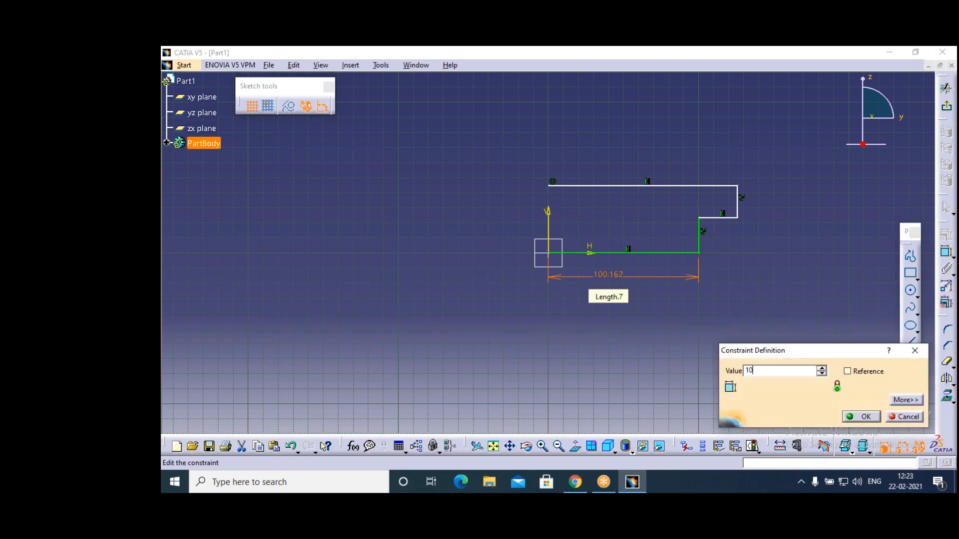
{"action": "type", "text": "0"}
{"action": "key", "text": "Return"}
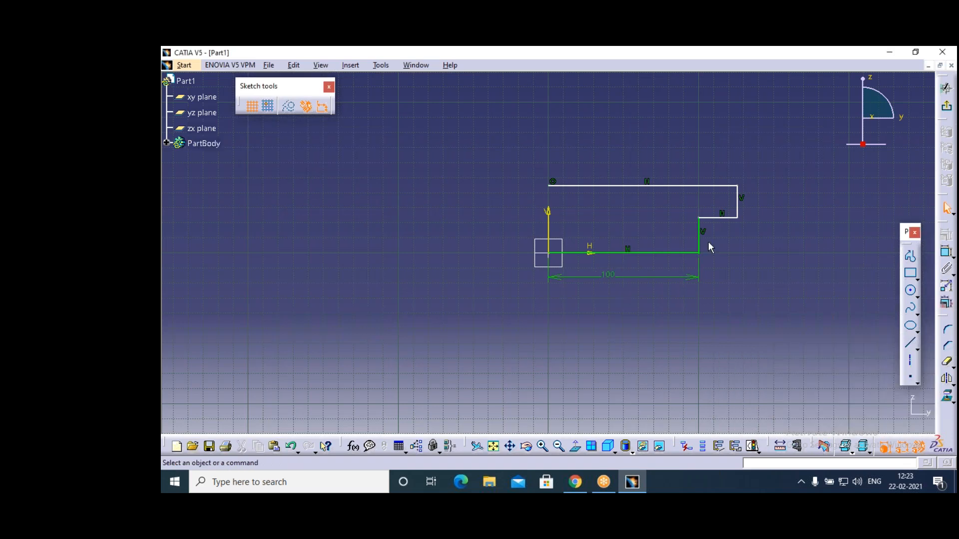
Dimension the short vertical line at the end of the 100 mm line and set it to 20 mm.
{"action": "left_click", "coordinate": [946, 253]}
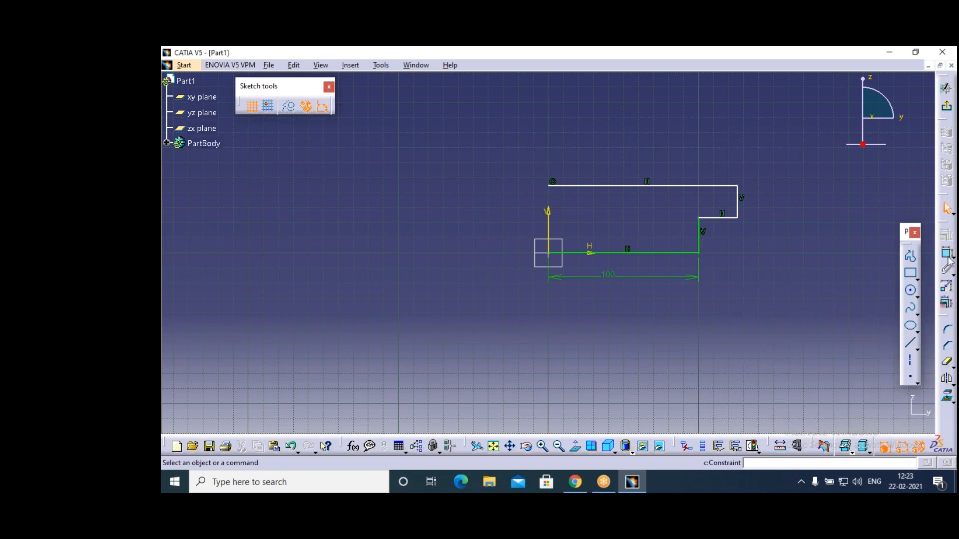
{"action": "left_click", "coordinate": [699, 237]}
{"action": "left_click", "coordinate": [676, 235]}
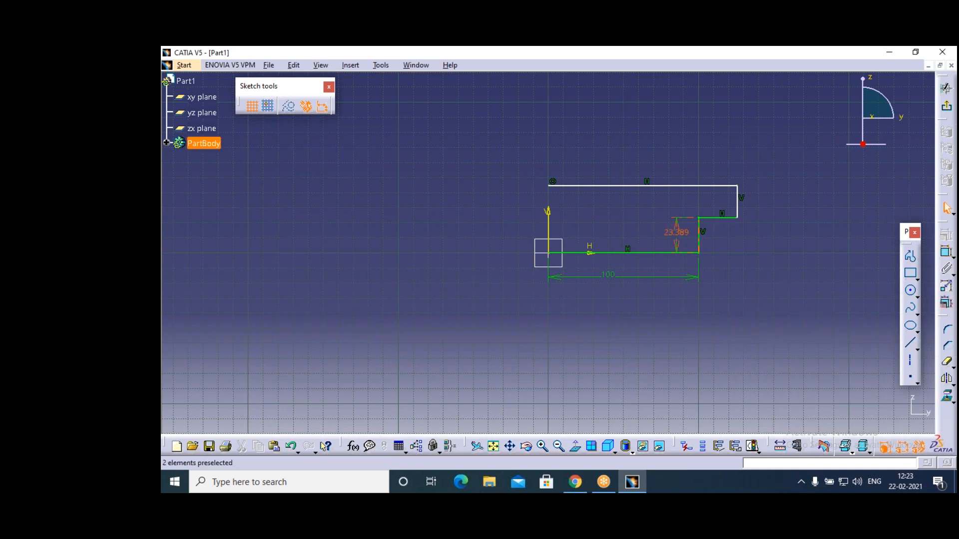
{"action": "double_click", "coordinate": [675, 236]}
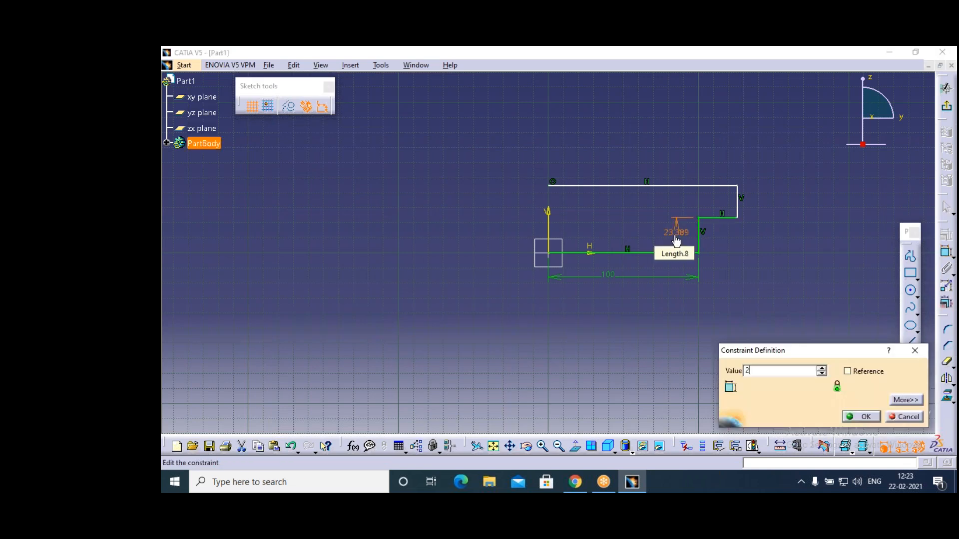
{"action": "key", "text": "Return"}
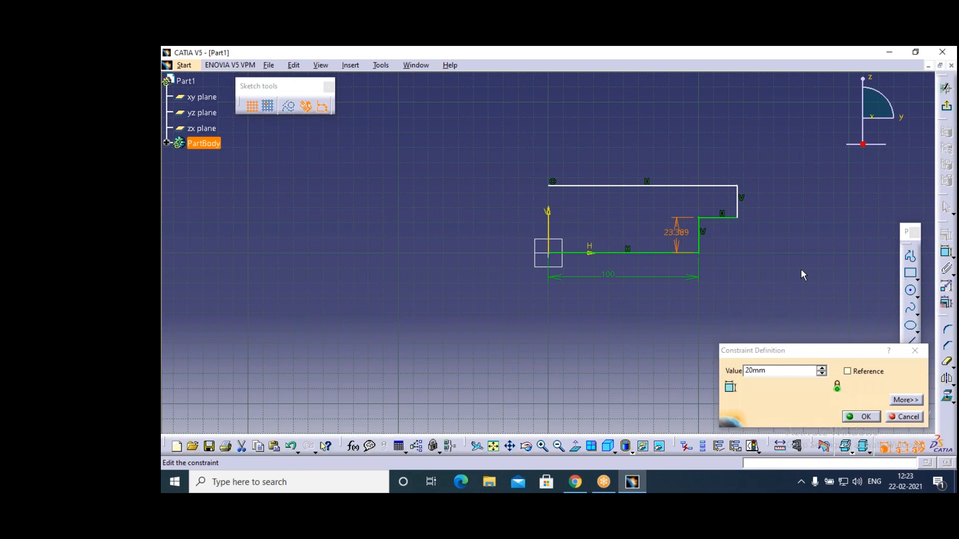
{"action": "left_click", "coordinate": [861, 417]}
Dimension the short horizontal line of the step above the 20 mm vertical line.
{"action": "left_click", "coordinate": [946, 252]}
{"action": "left_click", "coordinate": [719, 223]}
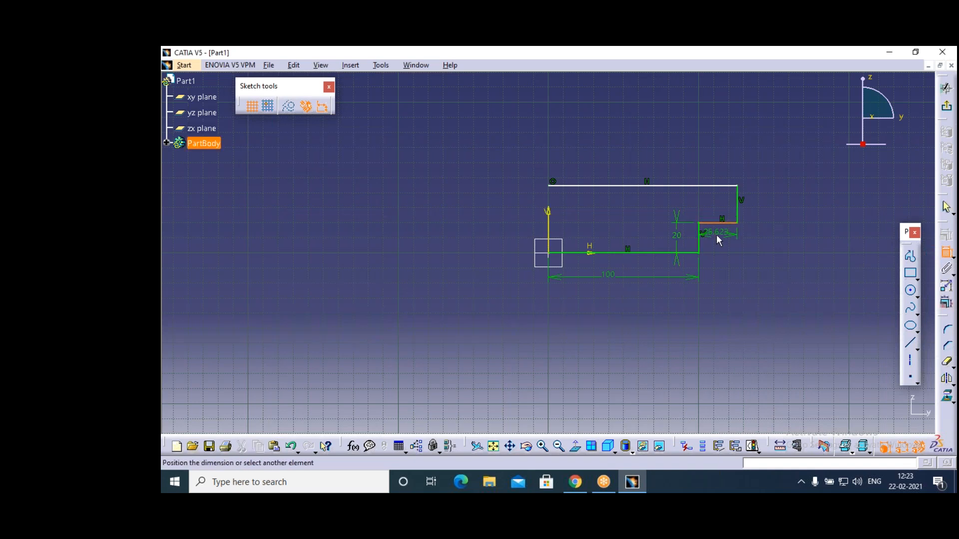
Dimension the short horizontal step line of the profile and set its length to 20 mm.
{"action": "left_click", "coordinate": [716, 235]}
{"action": "left_click", "coordinate": [717, 234]}
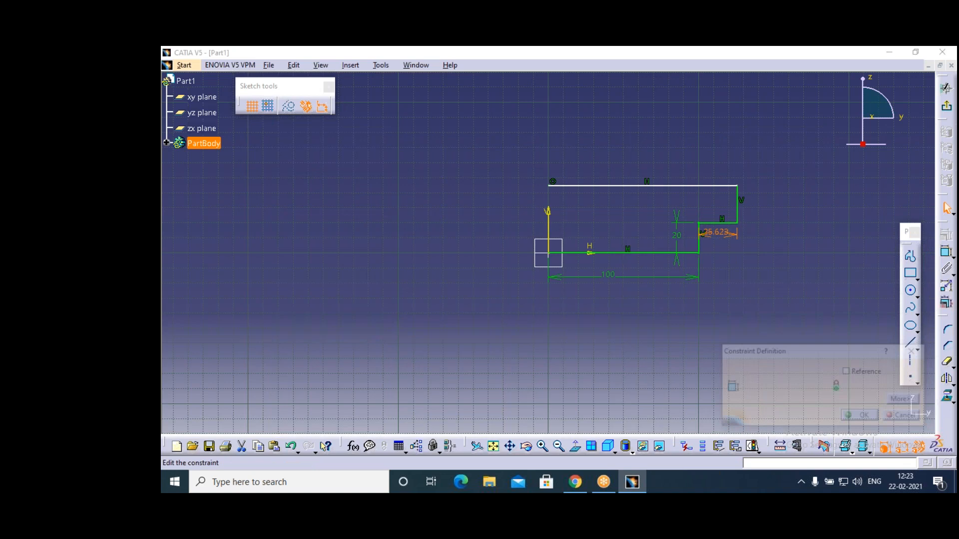
{"action": "key", "text": "Return"}
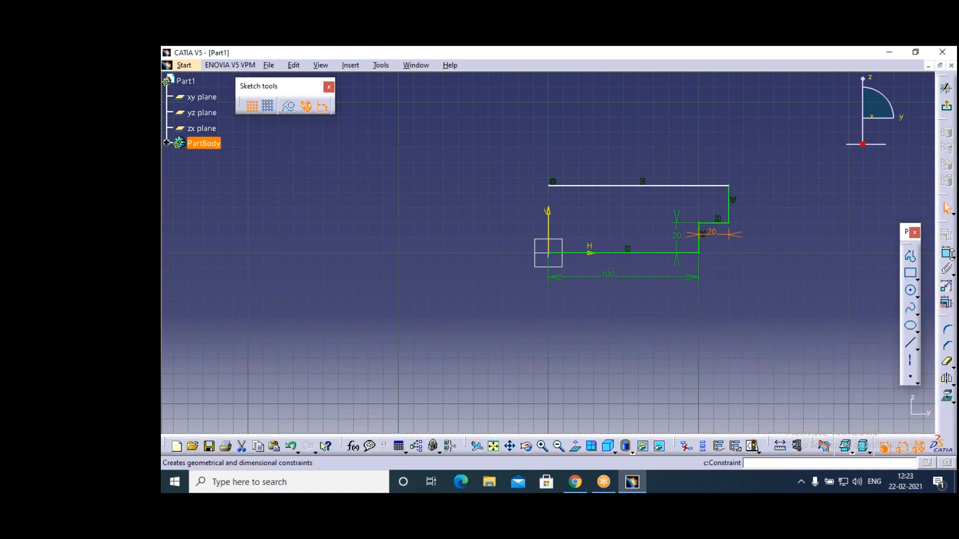
Dimension the outer vertical line between the step and the upper line, and set it to 30 mm.
{"action": "left_click", "coordinate": [947, 253]}
{"action": "left_click", "coordinate": [728, 207]}
{"action": "left_click", "coordinate": [762, 207]}
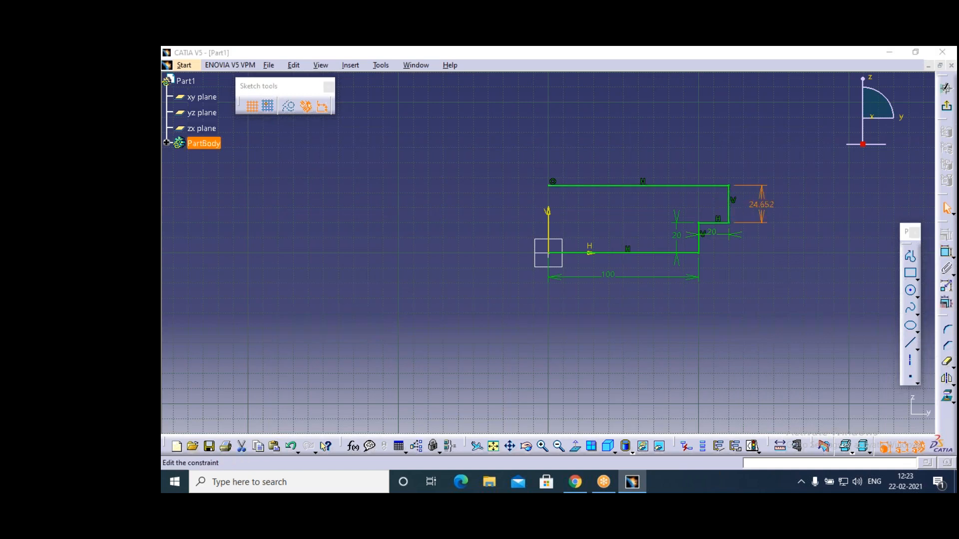
{"action": "type", "text": "30"}
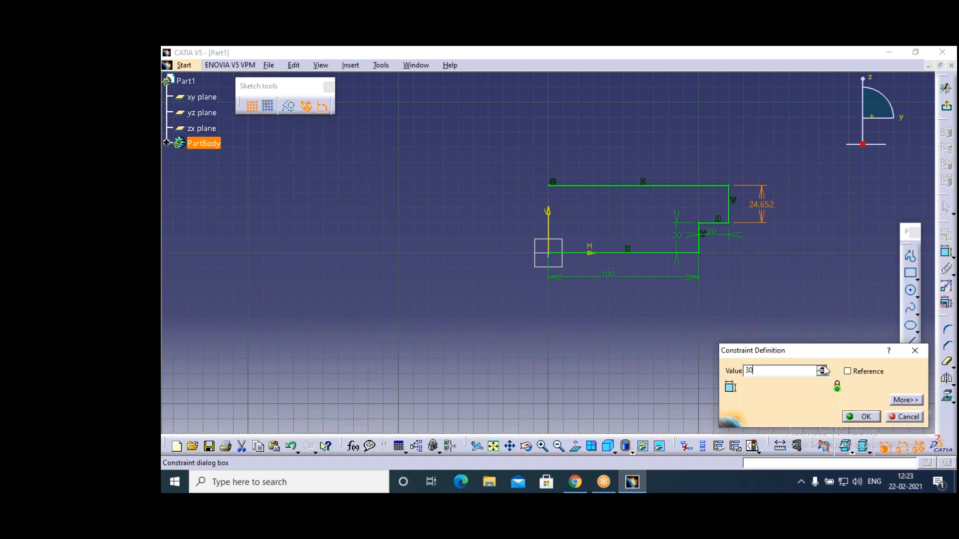
{"action": "left_click", "coordinate": [863, 417]}
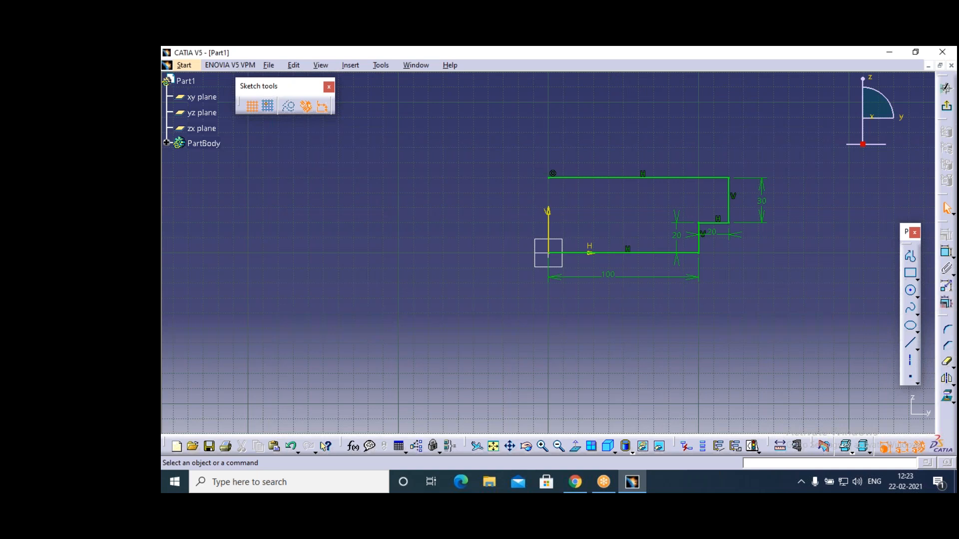
Mirror all five lines of the half profile about the vertical axis to close the symmetric outline.
{"action": "left_click", "coordinate": [660, 252]}
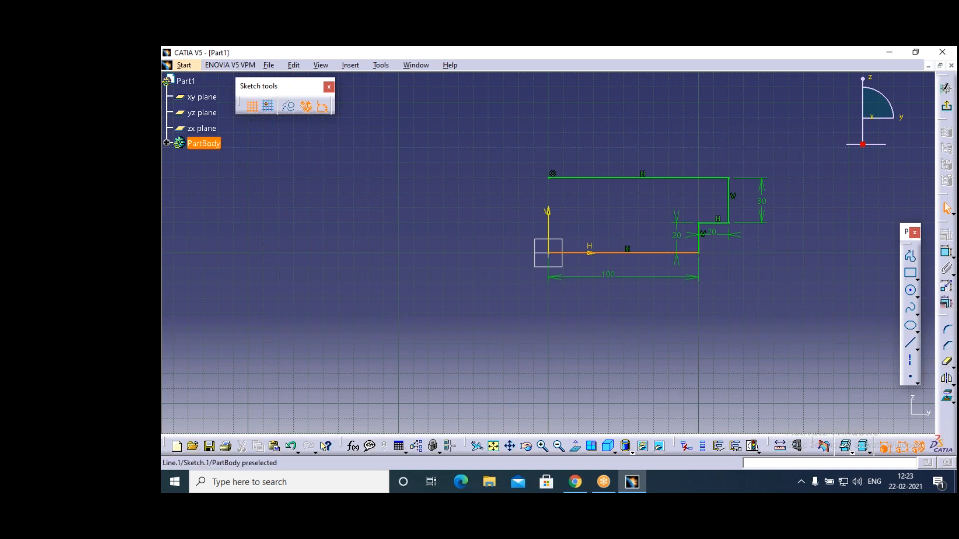
{"action": "left_click", "coordinate": [713, 223], "text": "ctrl"}
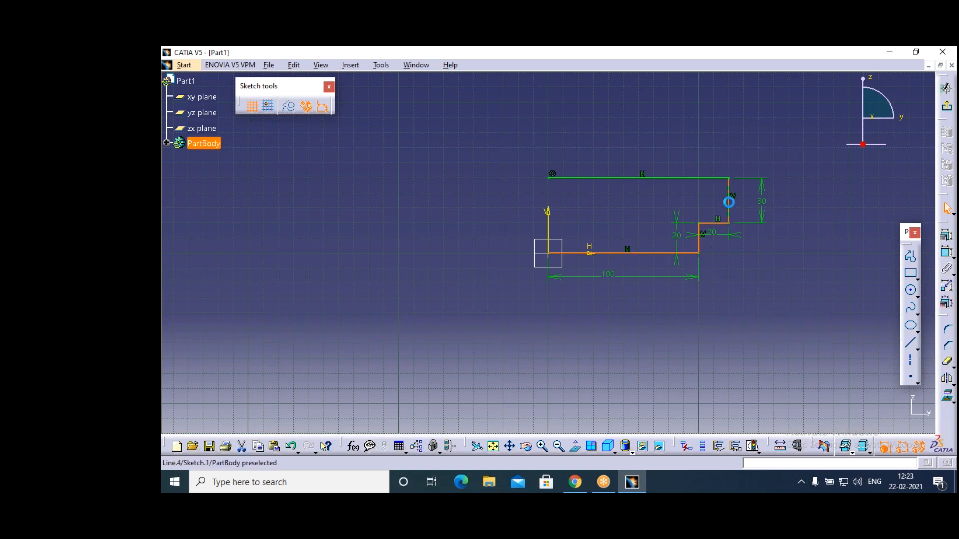
{"action": "left_click", "coordinate": [728, 201], "text": "ctrl"}
{"action": "left_click", "coordinate": [685, 177], "text": "ctrl"}
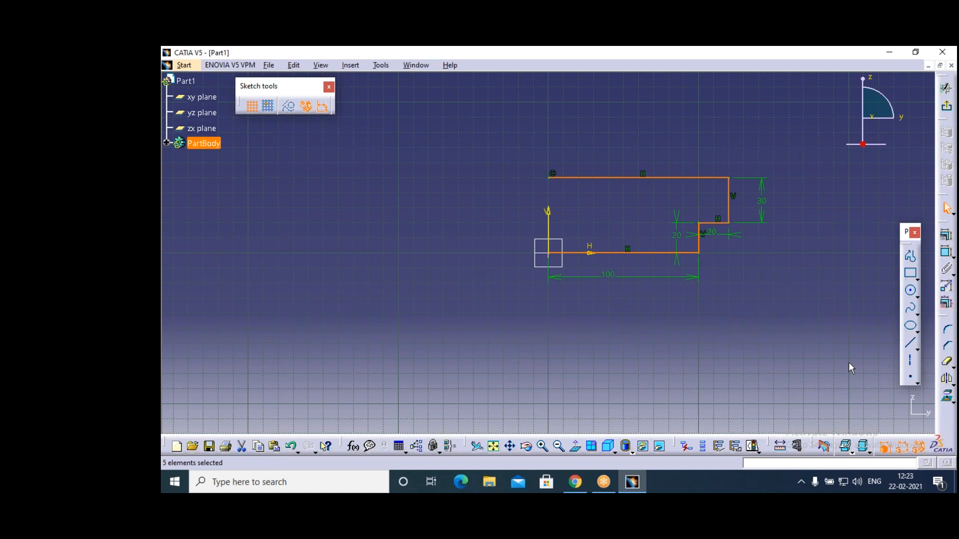
{"action": "left_click", "coordinate": [947, 378]}
{"action": "left_click", "coordinate": [548, 228]}
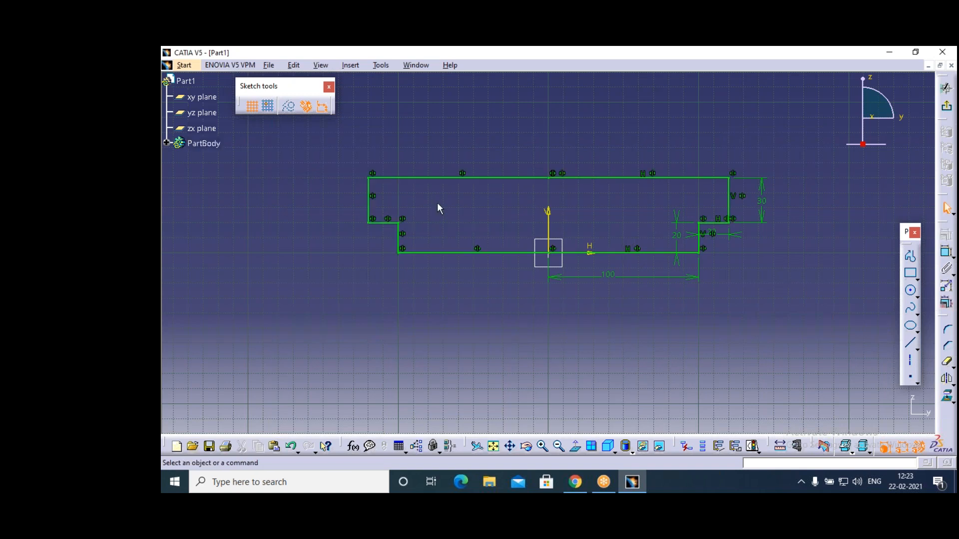
Exit the sketch and extrude the stepped profile as a 20 mm pad.
{"action": "left_click", "coordinate": [947, 111]}
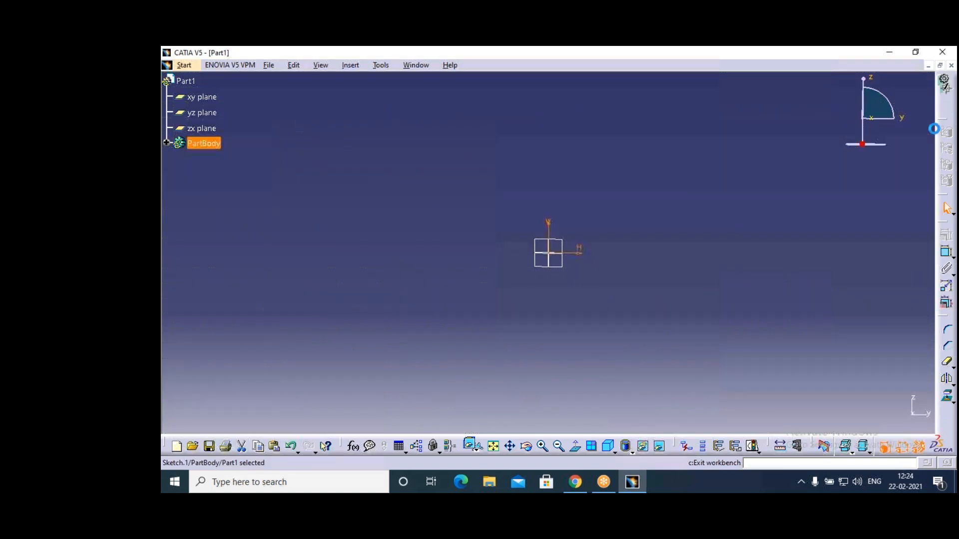
{"action": "left_click", "coordinate": [947, 246]}
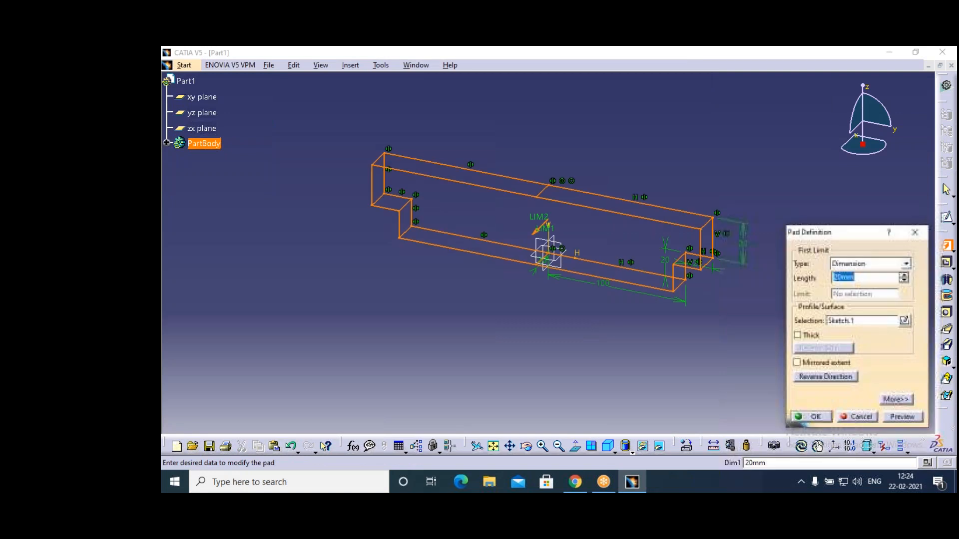
{"action": "left_click", "coordinate": [821, 419]}
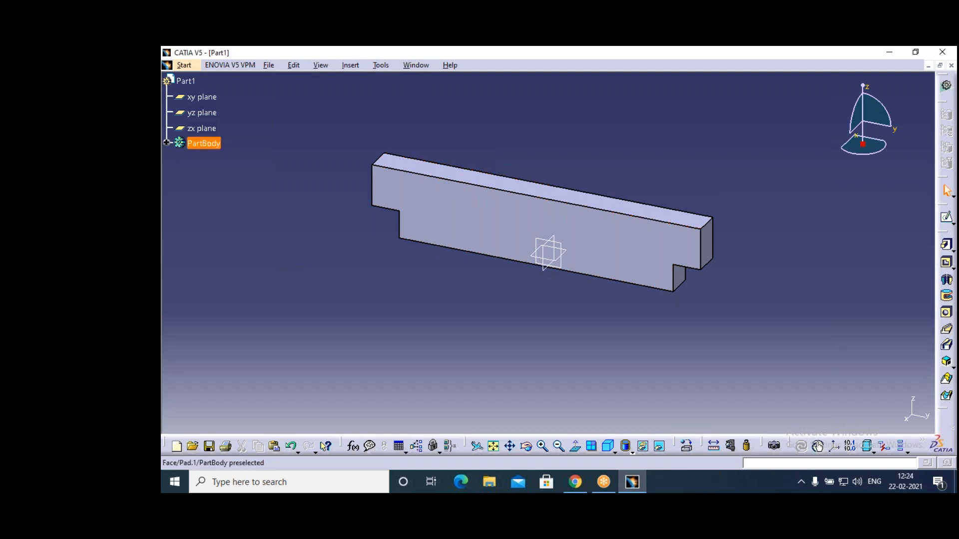
Start a sketch on the pad's front face and draw a centered rectangle above the body, on the vertical axis, matching the body's full width.
{"action": "left_click", "coordinate": [455, 199]}
{"action": "left_click", "coordinate": [947, 218]}
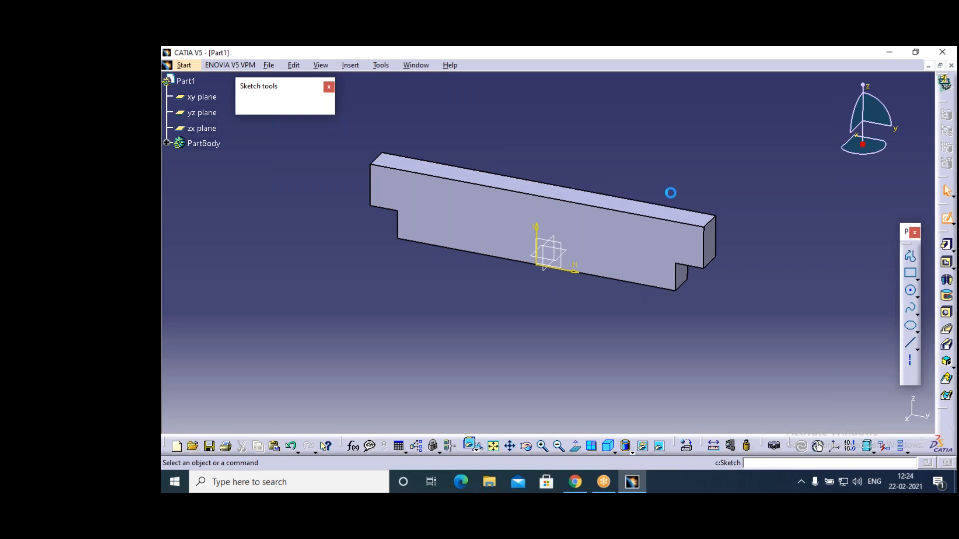
{"action": "left_click", "coordinate": [917, 279]}
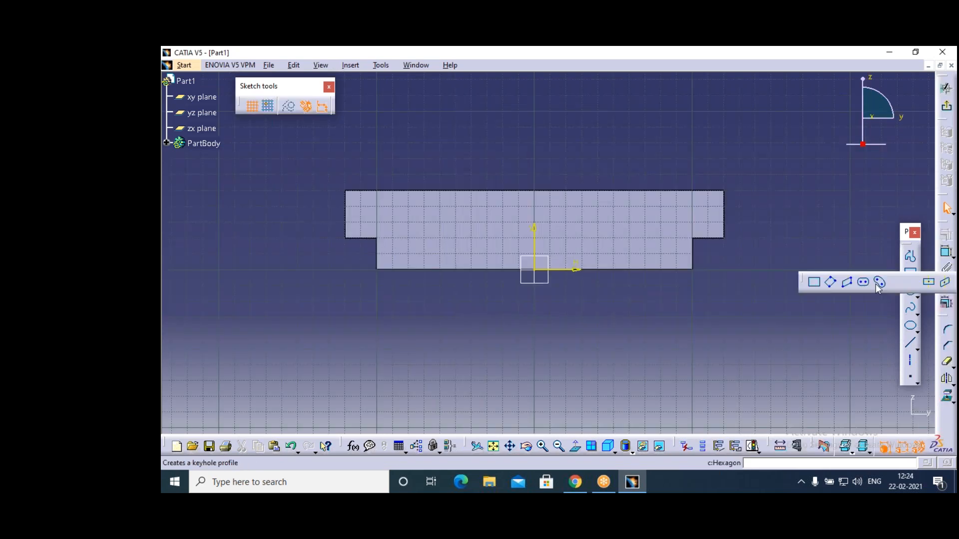
{"action": "left_click", "coordinate": [928, 283]}
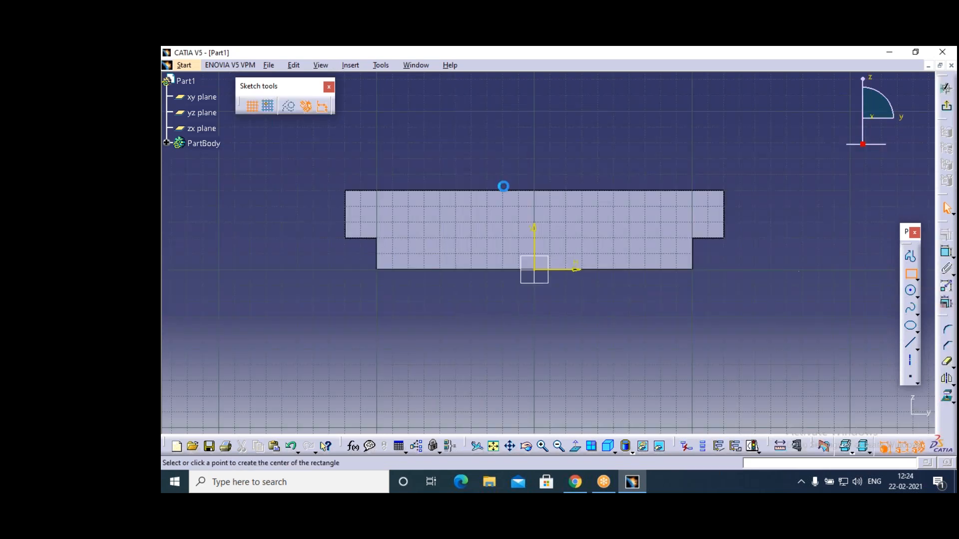
{"action": "left_click", "coordinate": [534, 151]}
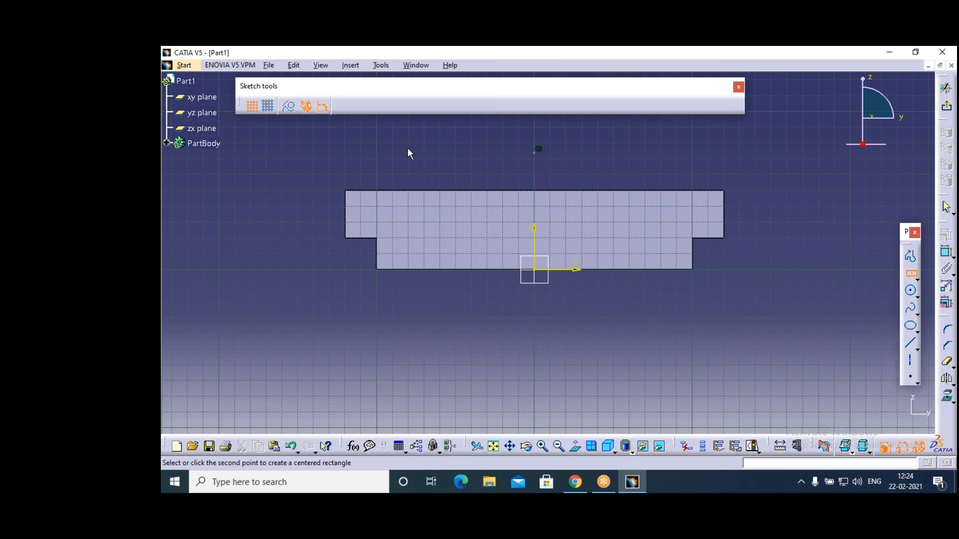
{"action": "left_click", "coordinate": [346, 166]}
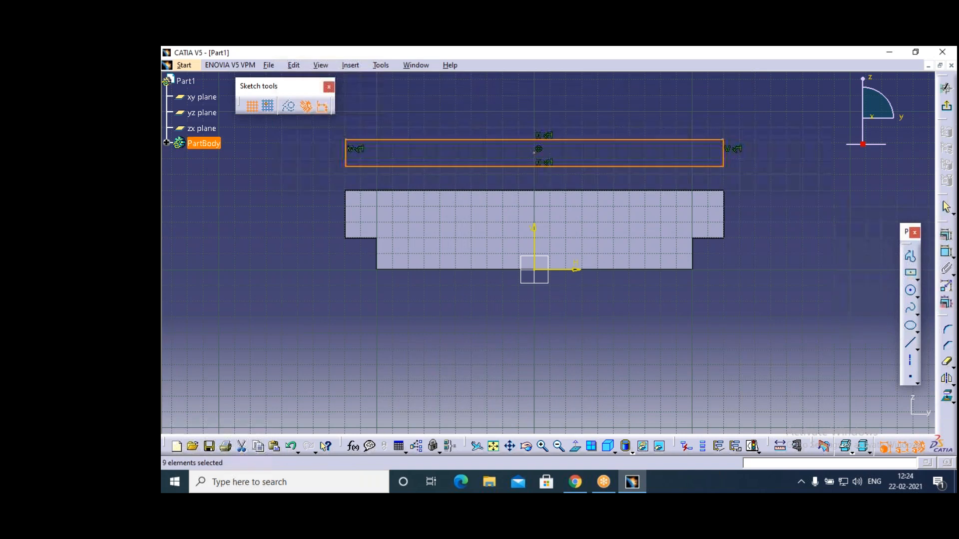
{"action": "key", "text": "Escape"}
Draw a narrow centered rectangle on the vertical axis, centered about 57 mm above the origin, overlapping both the long rectangle and the body.
{"action": "left_click", "coordinate": [906, 272]}
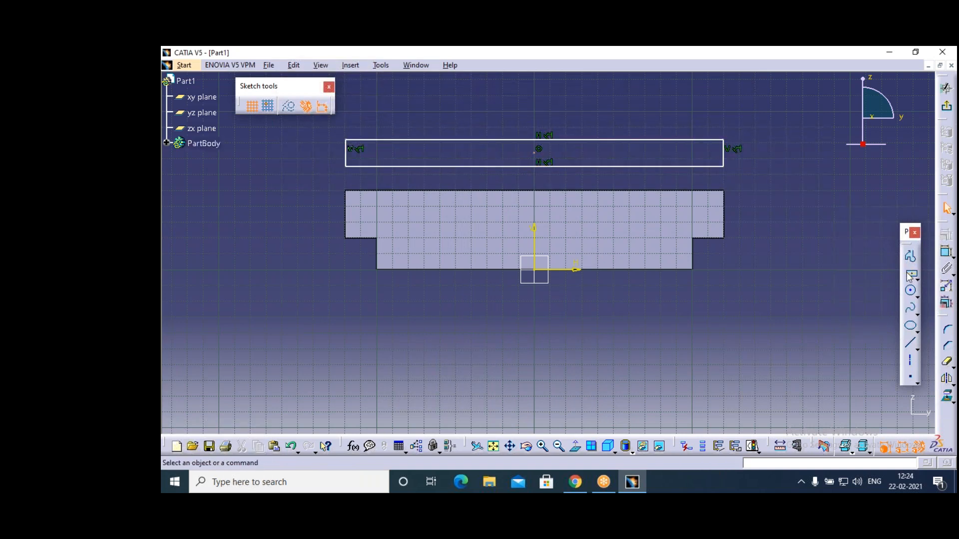
{"action": "left_click", "coordinate": [534, 180]}
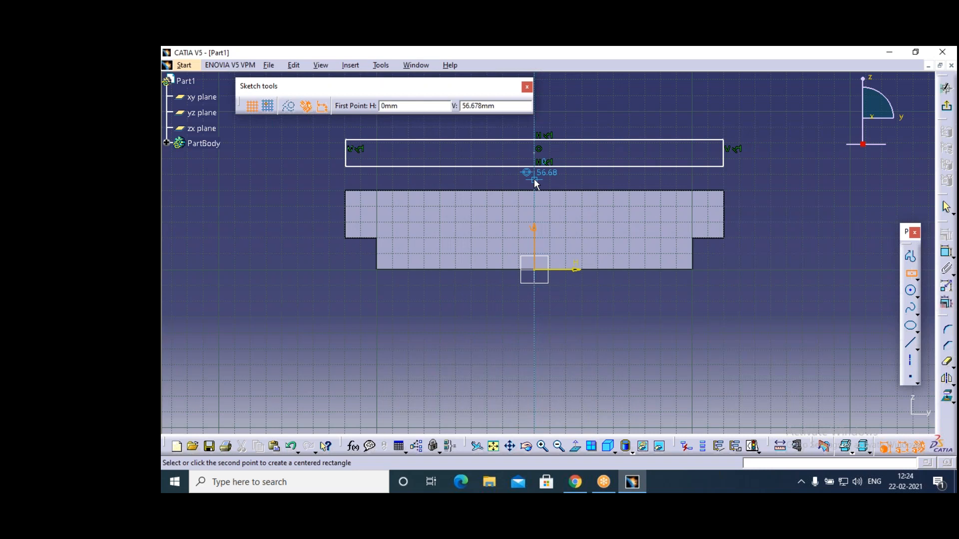
{"action": "left_click", "coordinate": [545, 208]}
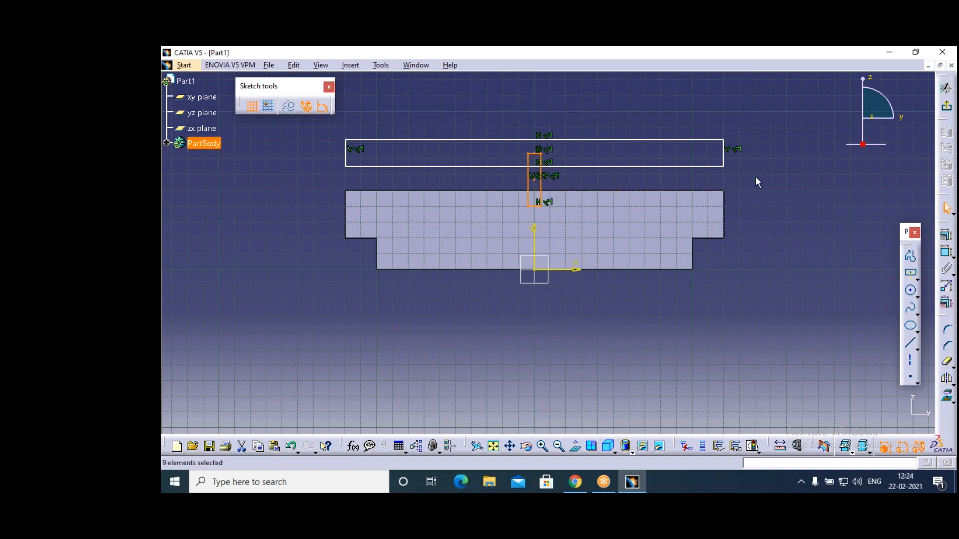
Quick-trim the overlapping segments where the narrow rectangle enters the long one, leaving a single T-shaped outline.
{"action": "left_click", "coordinate": [947, 361]}
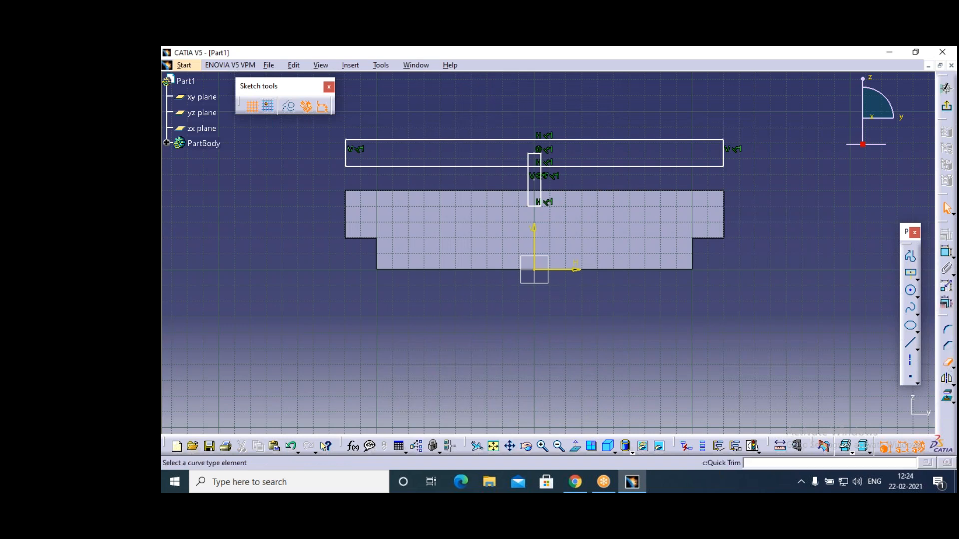
{"action": "left_click", "coordinate": [542, 157]}
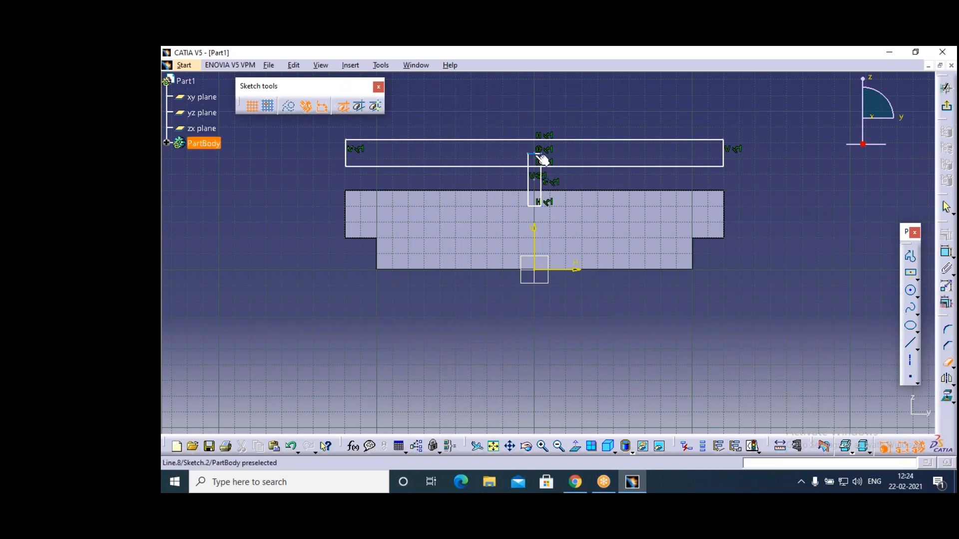
{"action": "left_click", "coordinate": [535, 153]}
{"action": "left_click", "coordinate": [531, 160]}
{"action": "left_click", "coordinate": [537, 167]}
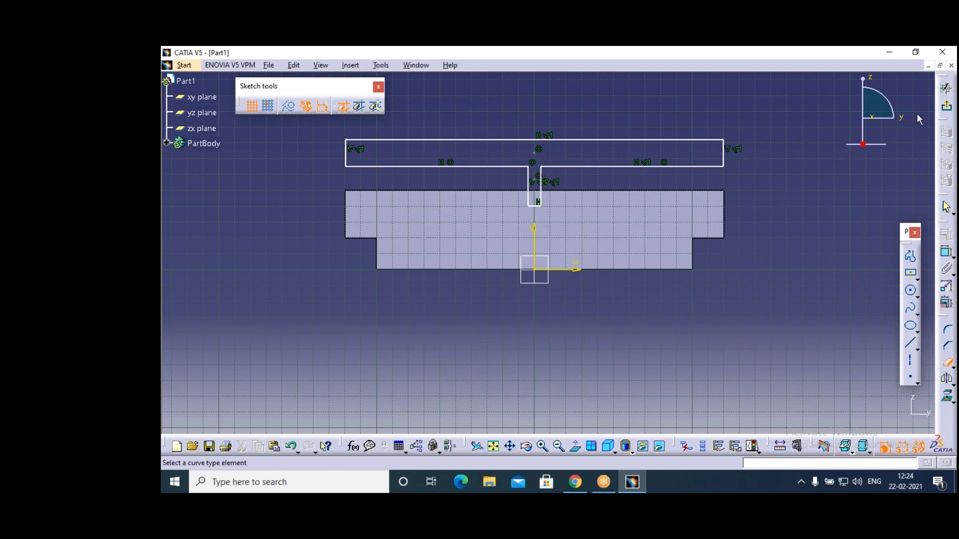
Exit the sketch and extrude the T-shaped profile as a 20 mm pad in the reversed direction, along the body's thickness.
{"action": "left_click", "coordinate": [946, 106]}
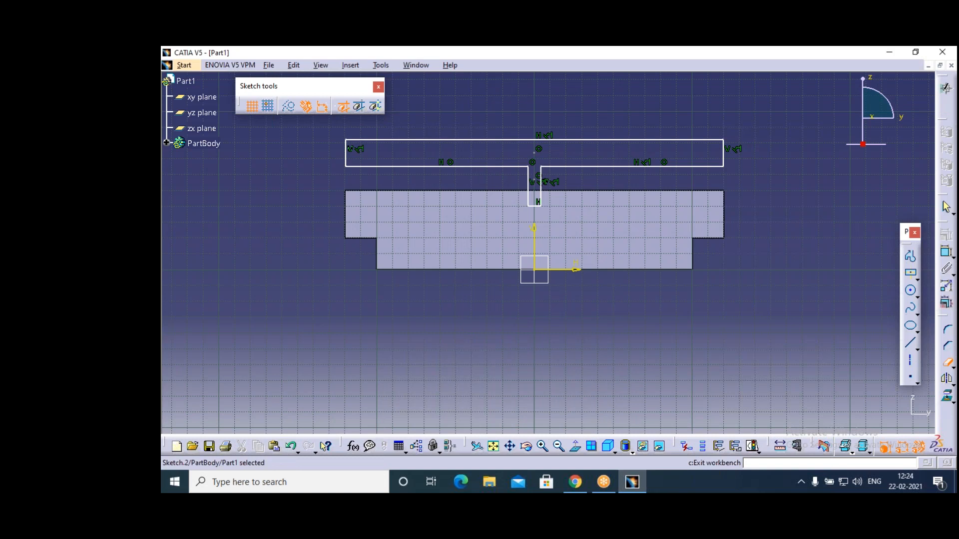
{"action": "left_click", "coordinate": [947, 245]}
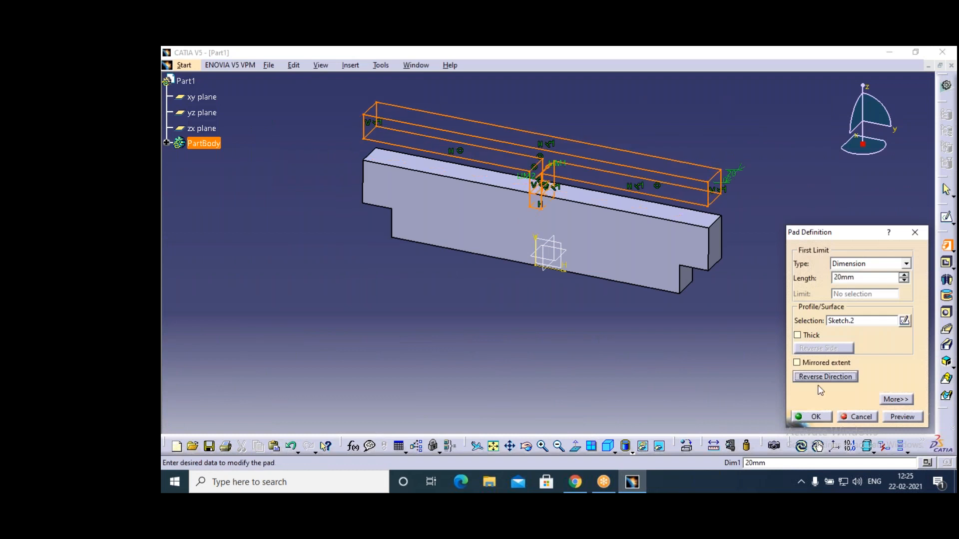
{"action": "left_click", "coordinate": [812, 416]}
{"action": "left_click", "coordinate": [372, 353]}
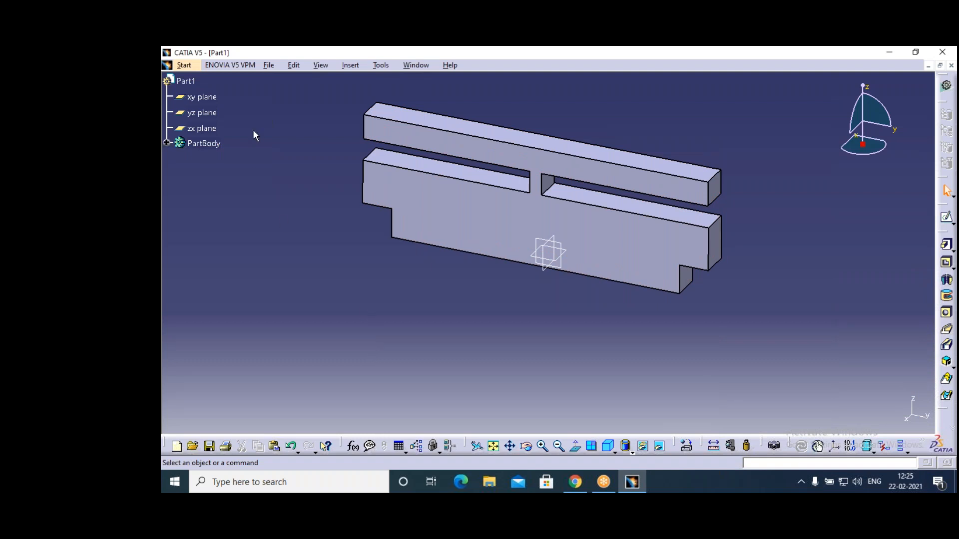
Hide the xy, yz and zx reference planes.
{"action": "right_click", "coordinate": [203, 97]}
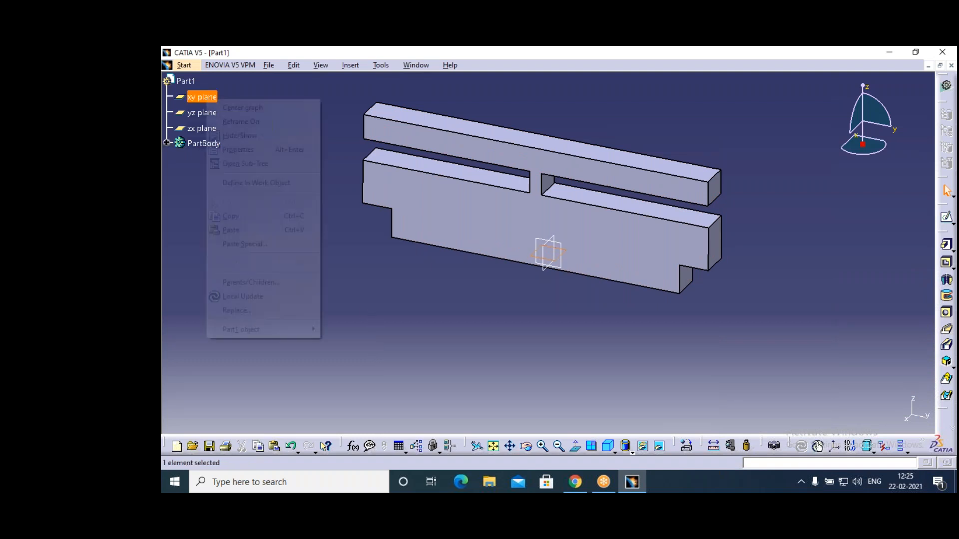
{"action": "left_click", "coordinate": [235, 133]}
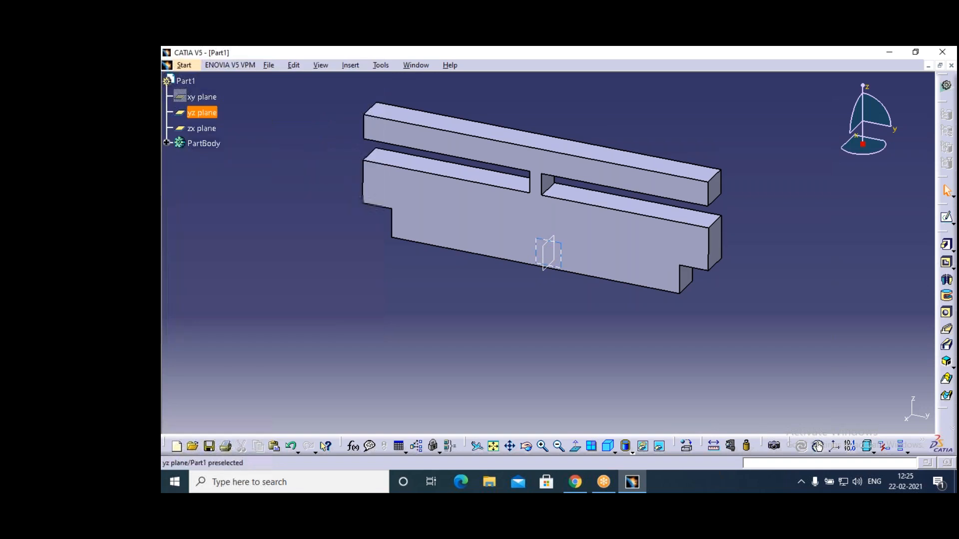
{"action": "right_click", "coordinate": [202, 113]}
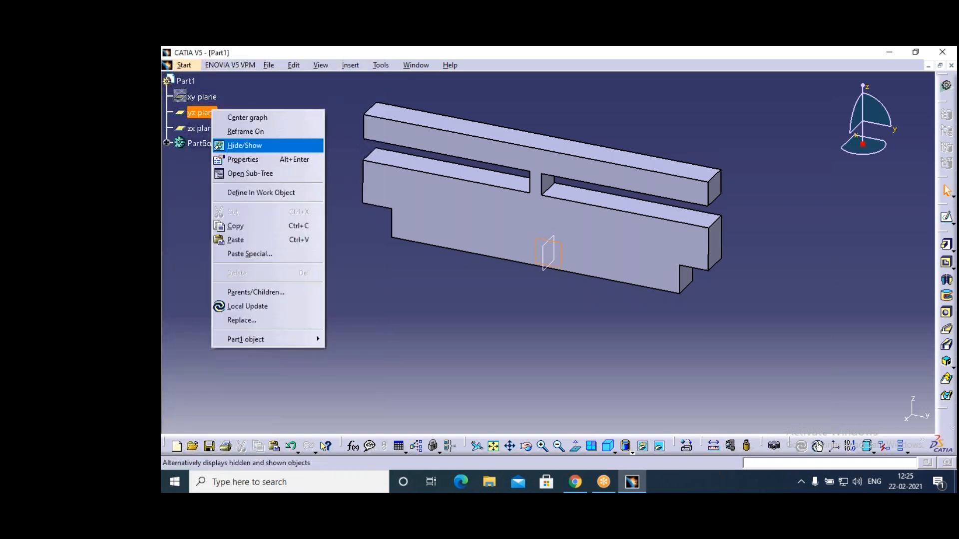
{"action": "left_click", "coordinate": [242, 146]}
{"action": "right_click", "coordinate": [202, 129]}
{"action": "left_click", "coordinate": [242, 163]}
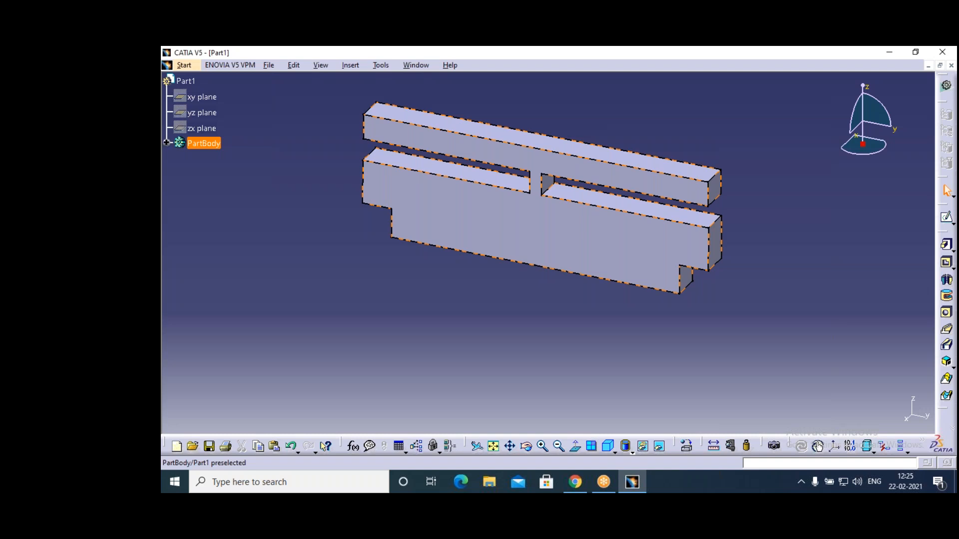
Change the PartBody's fill color to red in its properties.
{"action": "right_click", "coordinate": [208, 143]}
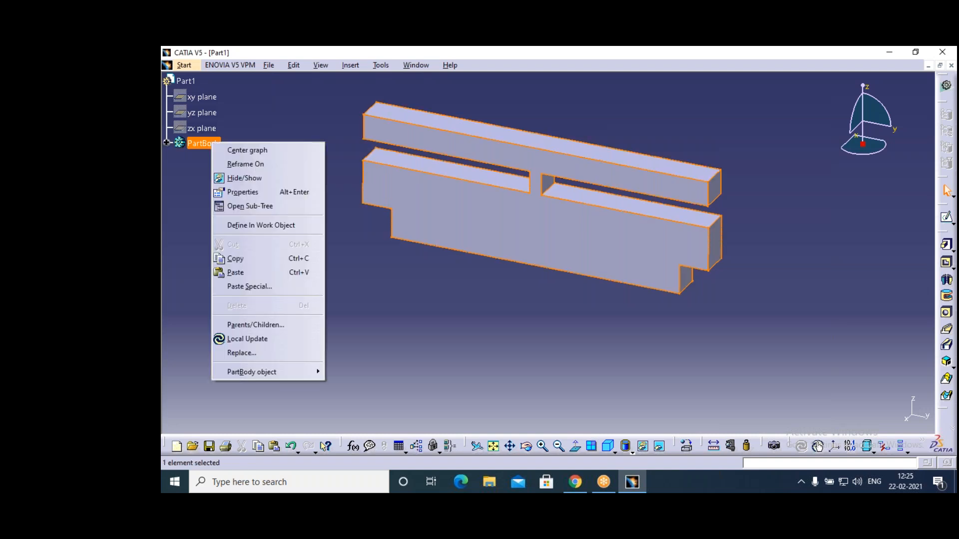
{"action": "left_click", "coordinate": [238, 190]}
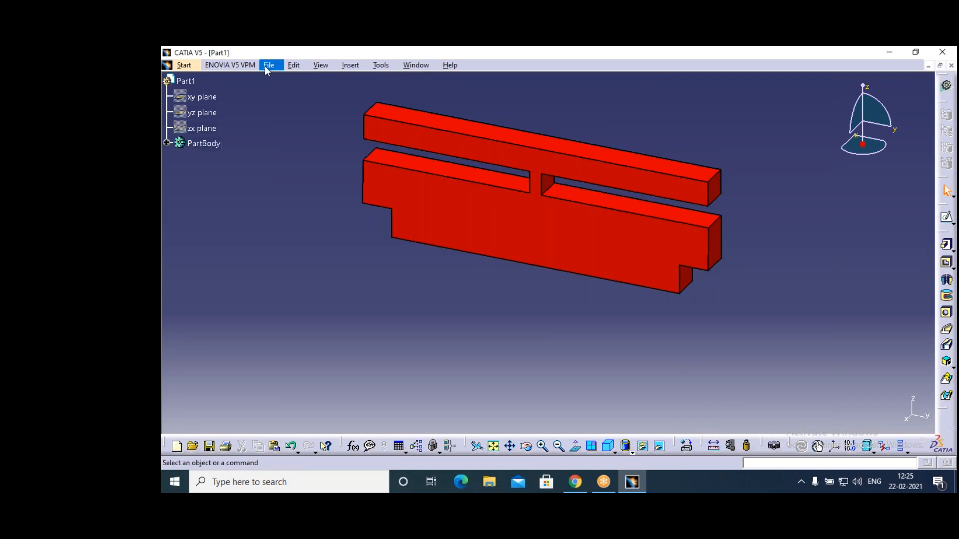
Save the part on the Desktop as a CATPart file named r2.
{"action": "left_click", "coordinate": [265, 66]}
{"action": "left_click", "coordinate": [303, 154]}
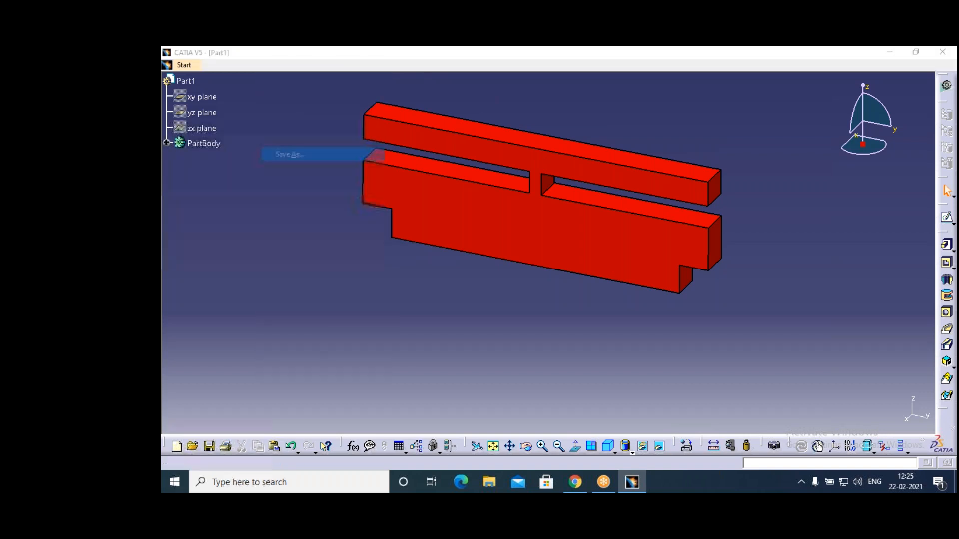
{"action": "type", "text": "r2"}
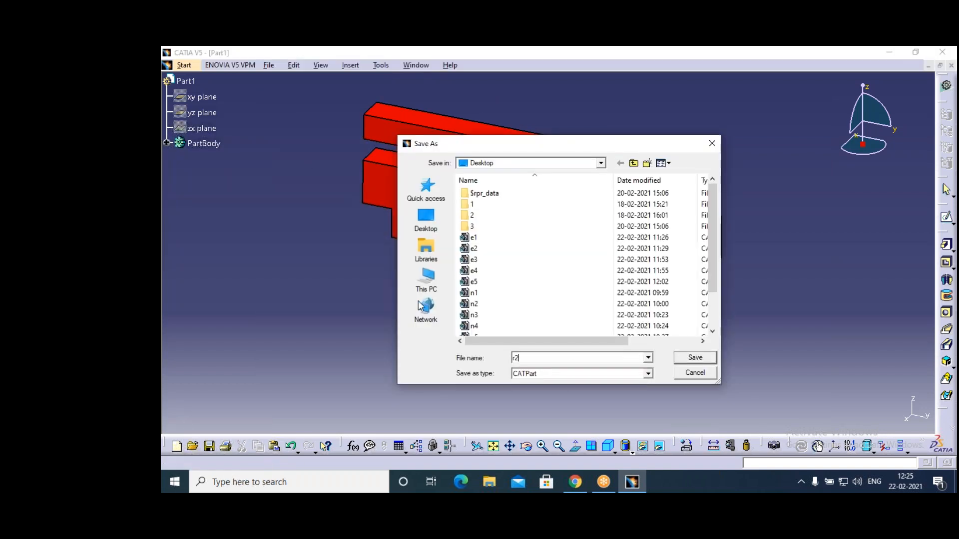
{"action": "left_click", "coordinate": [694, 358]}
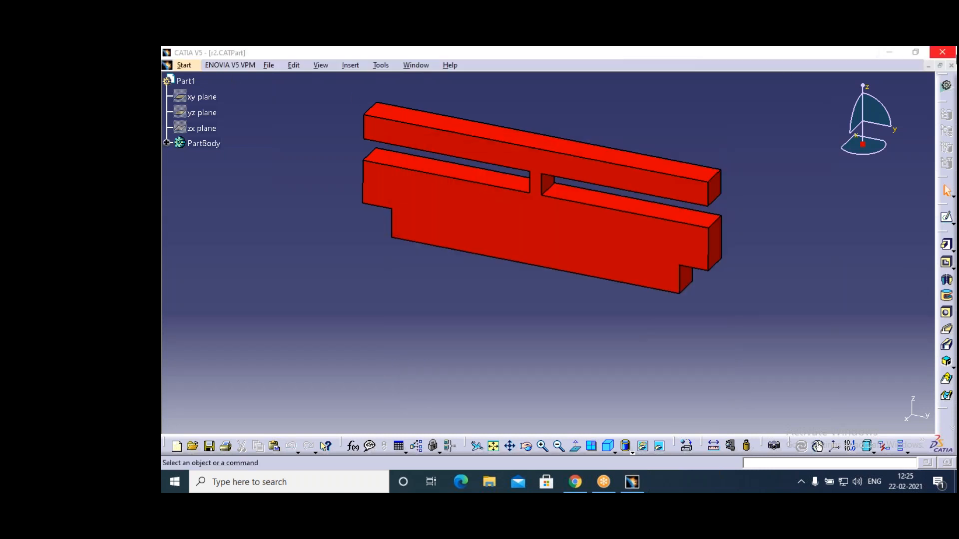
Close the r2 part and start a new product in the DMU Kinematics workbench.
{"action": "left_click", "coordinate": [951, 65]}
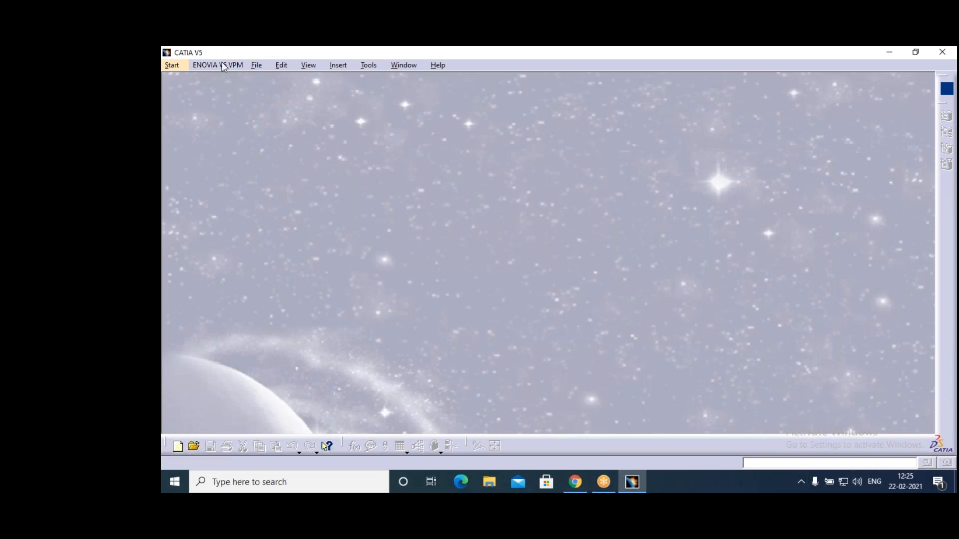
{"action": "left_click", "coordinate": [170, 66]}
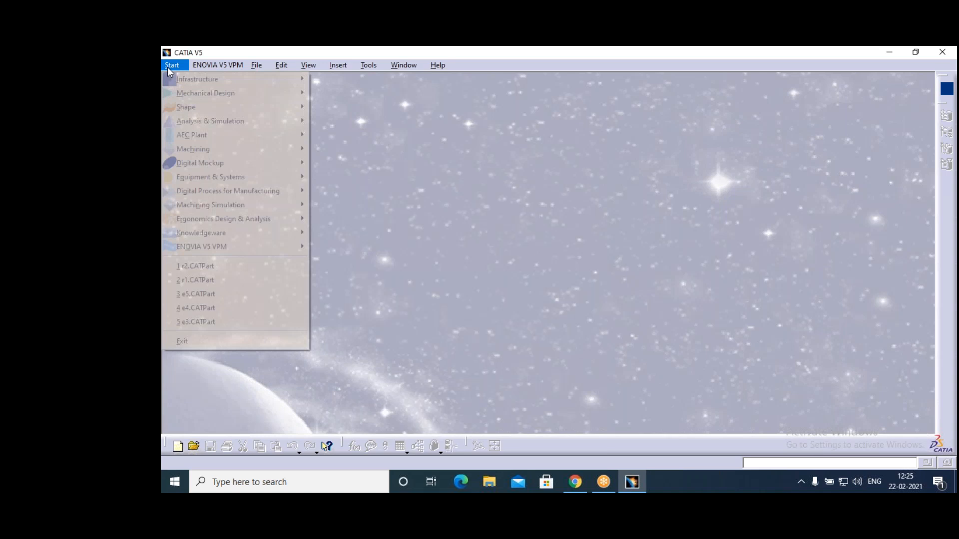
{"action": "mouse_move", "coordinate": [198, 93]}
{"action": "mouse_move", "coordinate": [210, 162]}
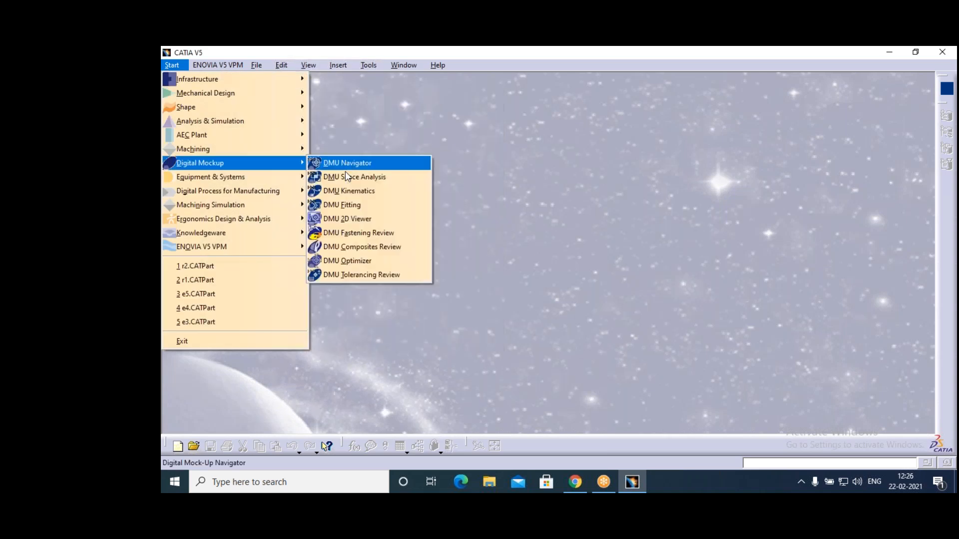
{"action": "left_click", "coordinate": [350, 190]}
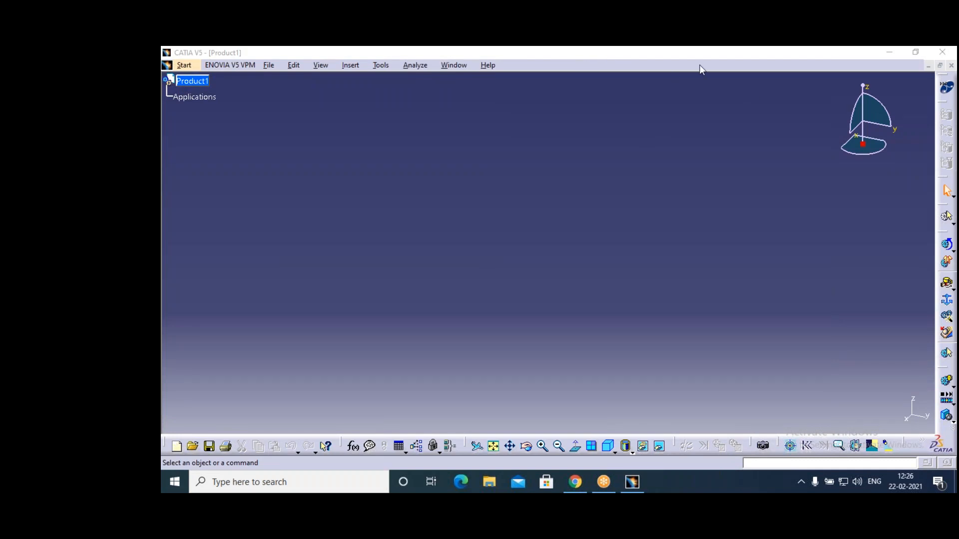
Insert r1.CATPart from the Desktop into Product1 as an existing component.
{"action": "left_click", "coordinate": [205, 83]}
{"action": "left_click", "coordinate": [348, 66]}
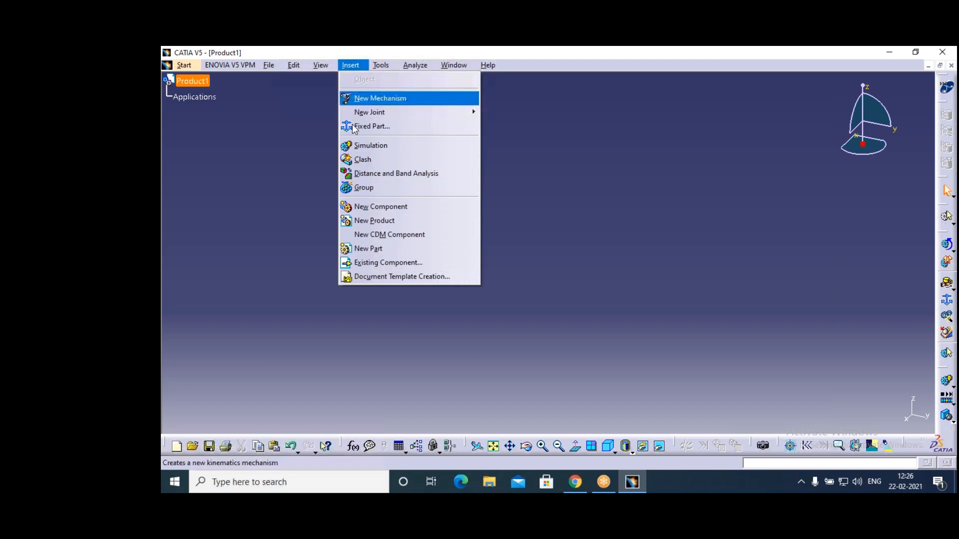
{"action": "left_click", "coordinate": [379, 262]}
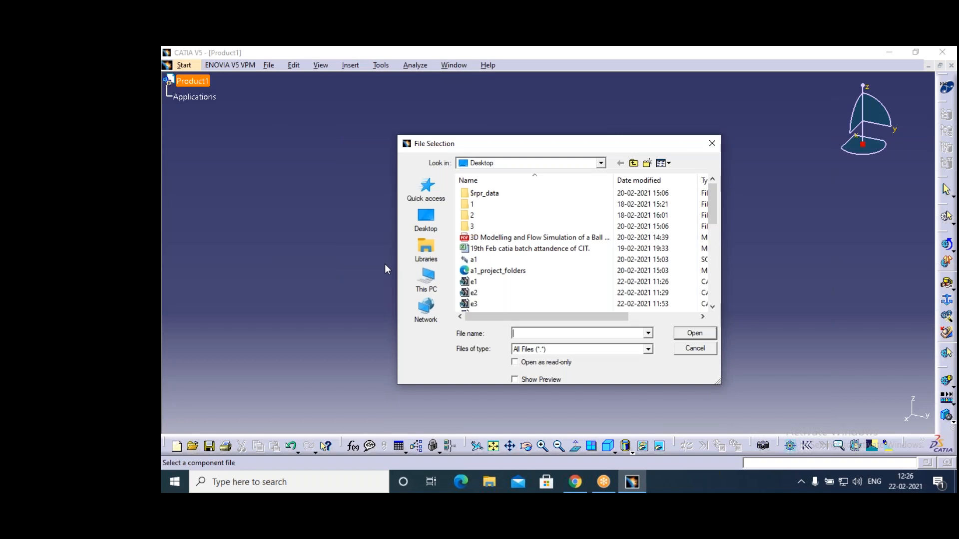
{"action": "type", "text": "r"}
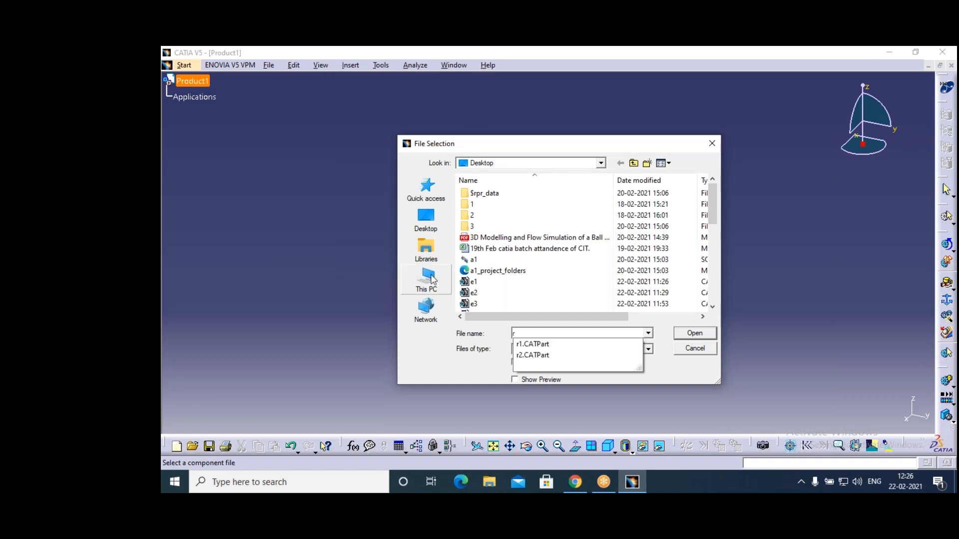
{"action": "left_click", "coordinate": [544, 344]}
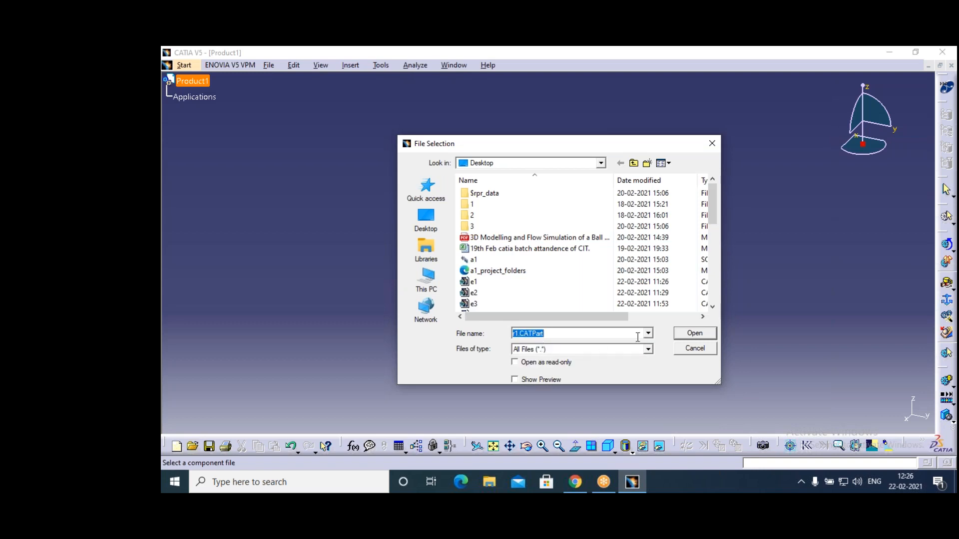
{"action": "left_click", "coordinate": [695, 333]}
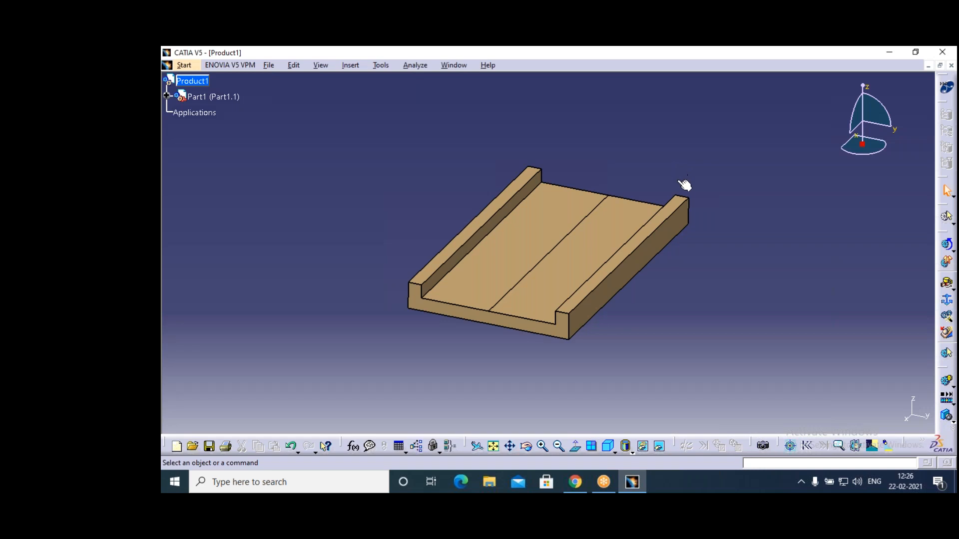
Insert r2.CATPart into Product1 as an existing component and resolve the part number conflict with automatic renaming.
{"action": "left_click", "coordinate": [200, 82]}
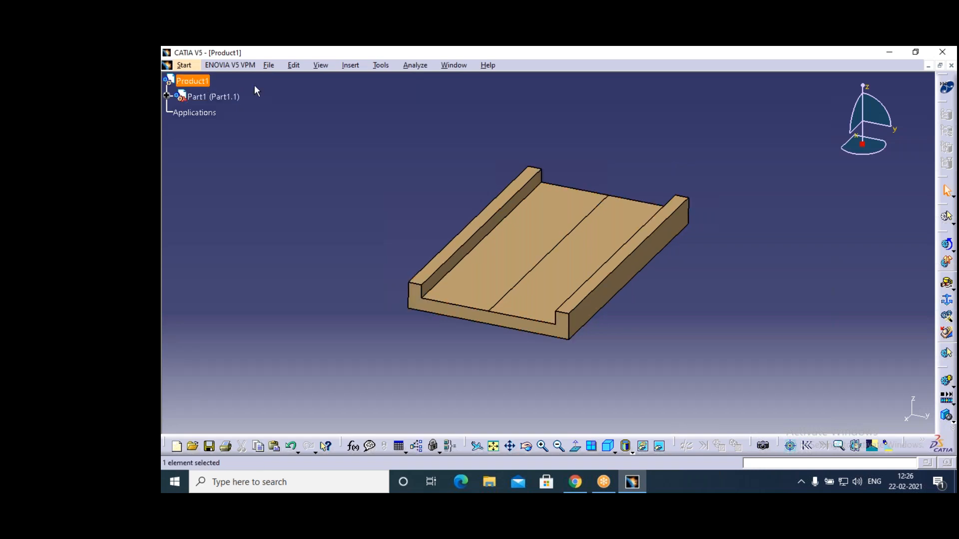
{"action": "left_click", "coordinate": [348, 64]}
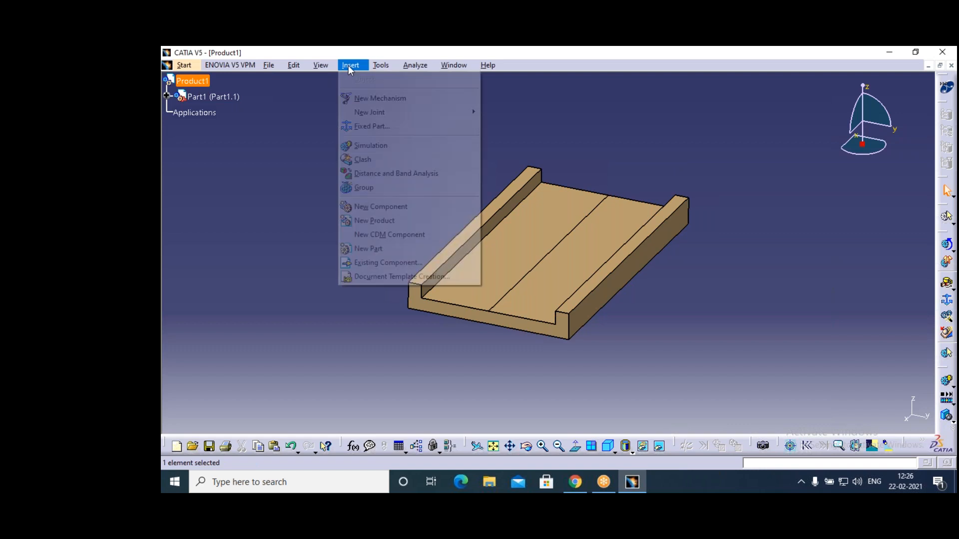
{"action": "left_click", "coordinate": [384, 263]}
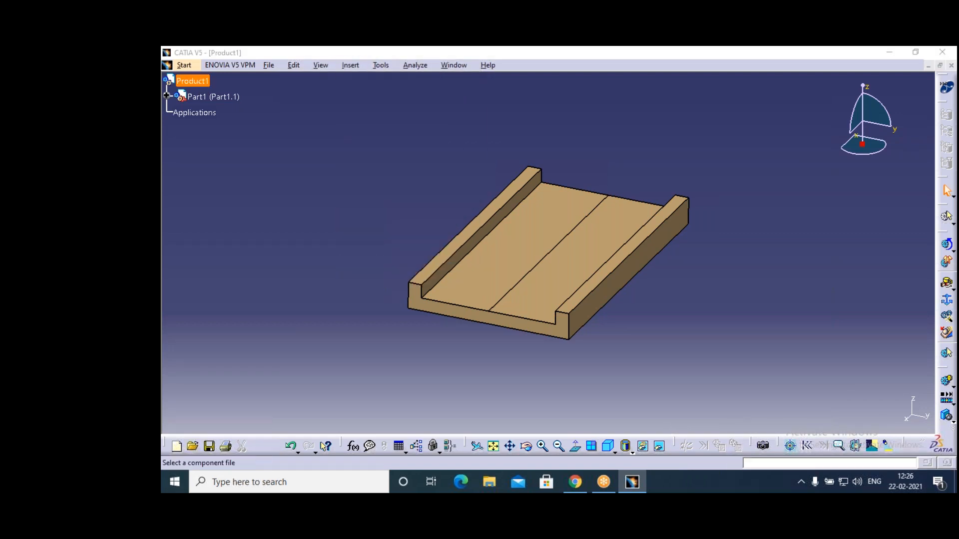
{"action": "type", "text": "r"}
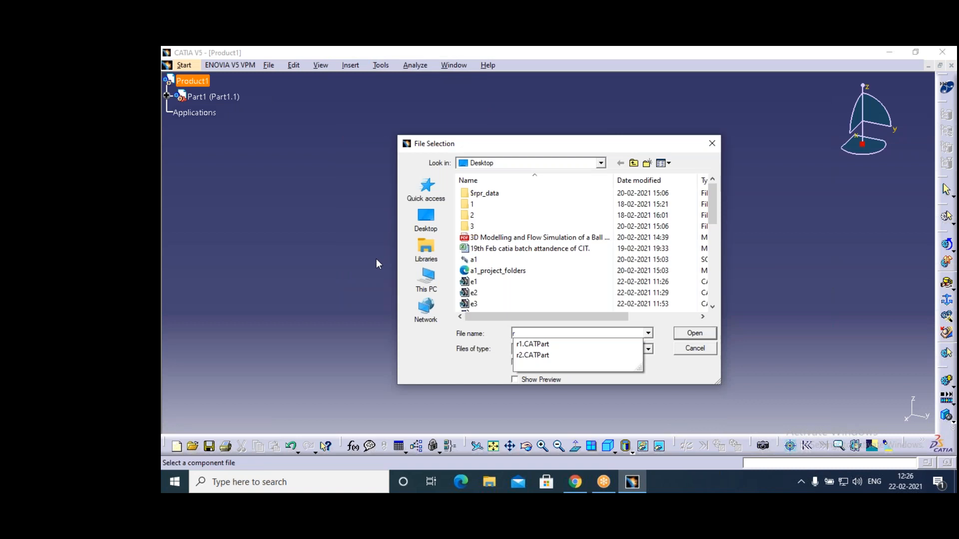
{"action": "left_click", "coordinate": [535, 356]}
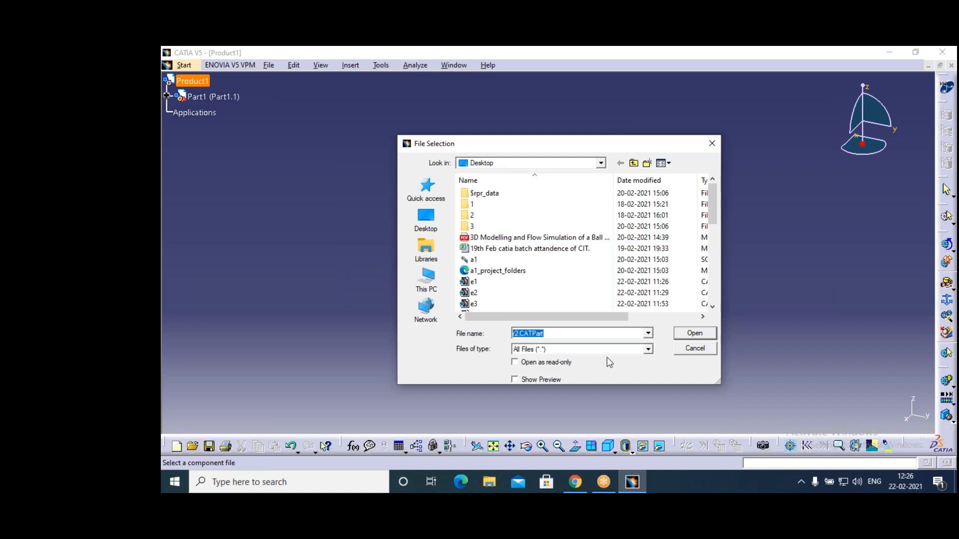
{"action": "left_click", "coordinate": [694, 335]}
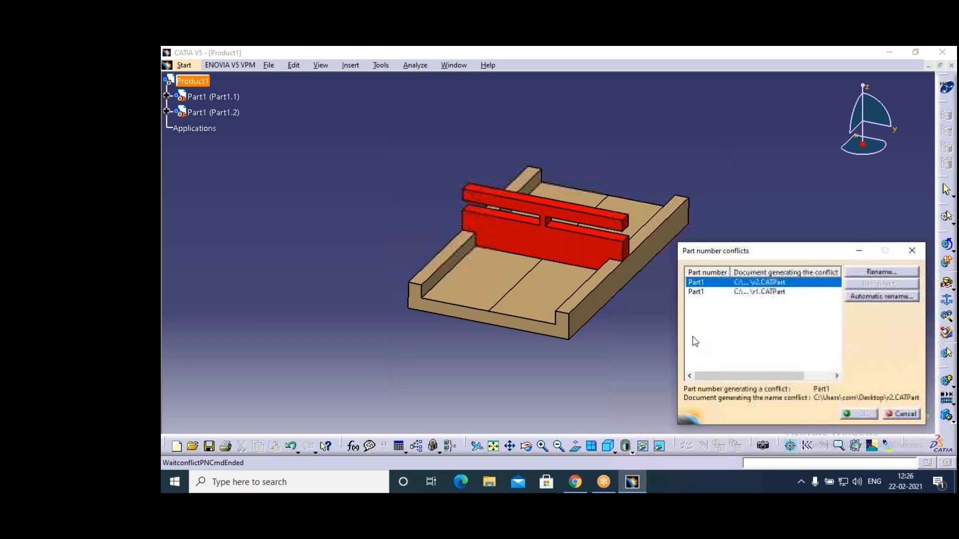
{"action": "left_click", "coordinate": [881, 297]}
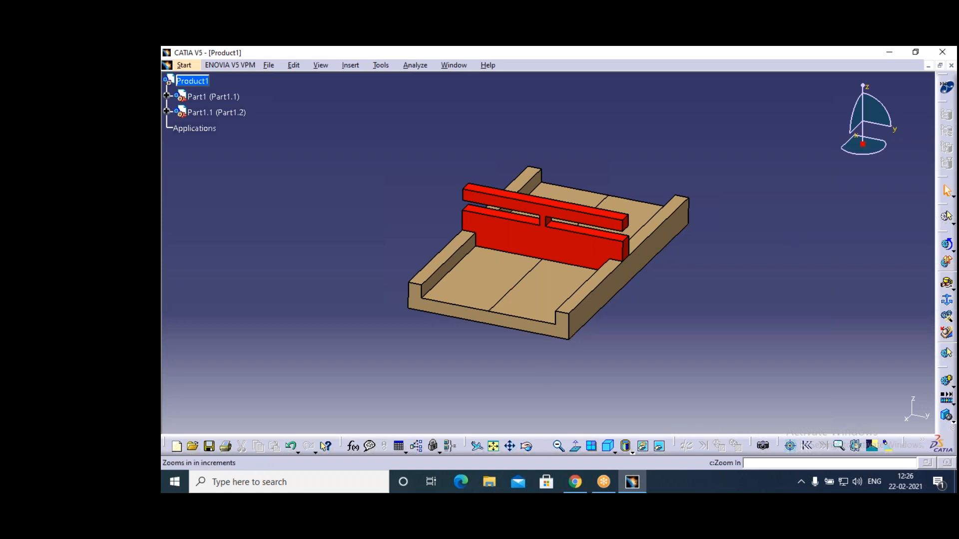
Set the compass to snap automatically to the selected object and move the red part along the y axis, clear of the base.
{"action": "left_click", "coordinate": [544, 448]}
{"action": "left_click", "coordinate": [544, 448]}
{"action": "left_click", "coordinate": [544, 448]}
{"action": "middle_click_drag", "start_coordinate": [601, 397], "coordinate": [477, 367]}
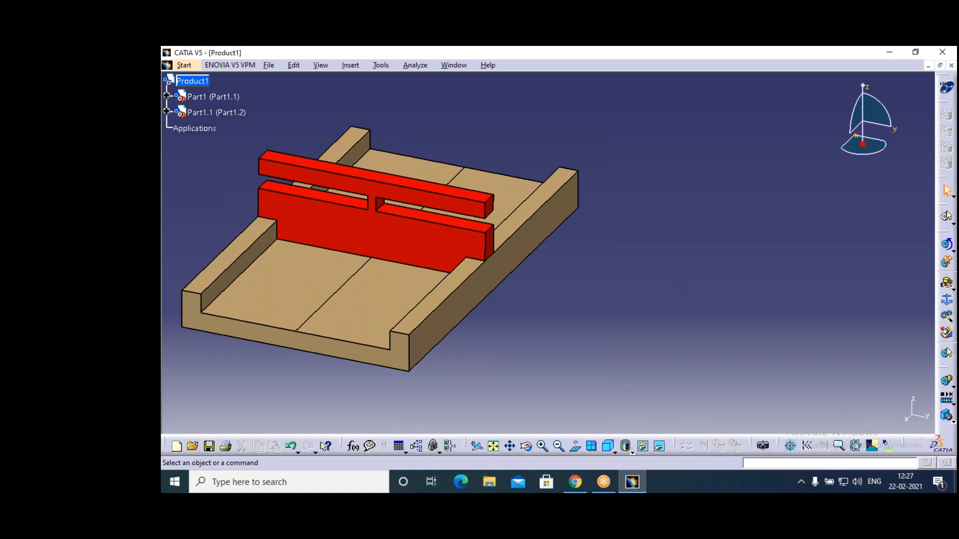
{"action": "right_click", "coordinate": [863, 144]}
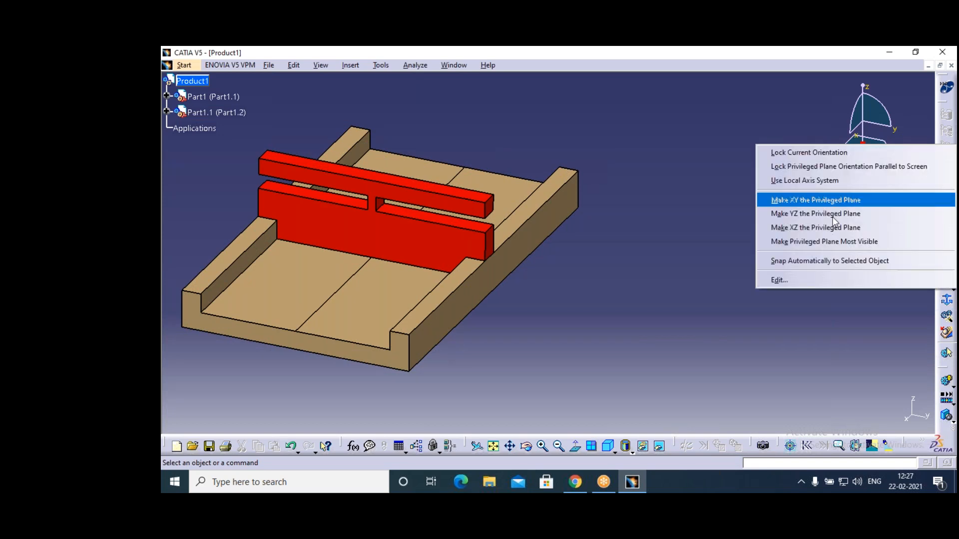
{"action": "left_click", "coordinate": [867, 262]}
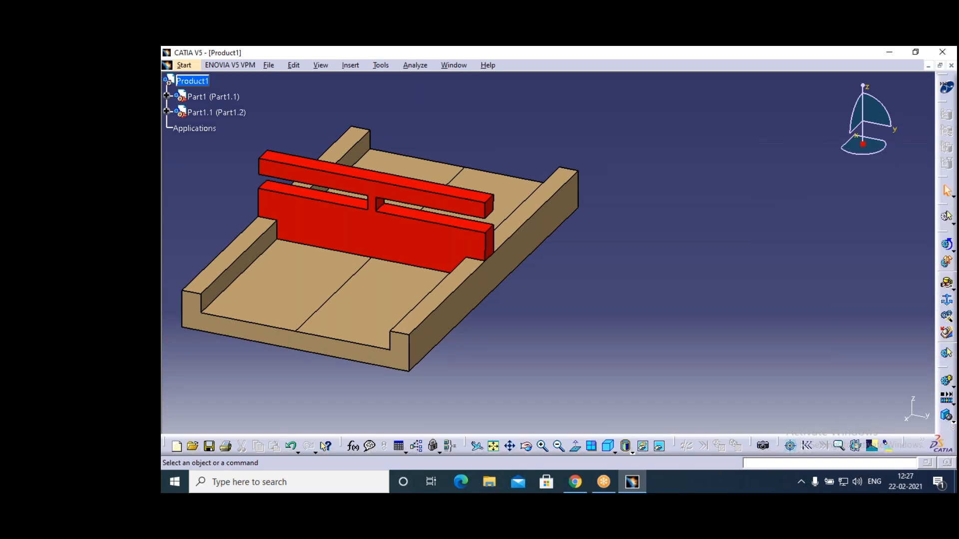
{"action": "left_click", "coordinate": [398, 236]}
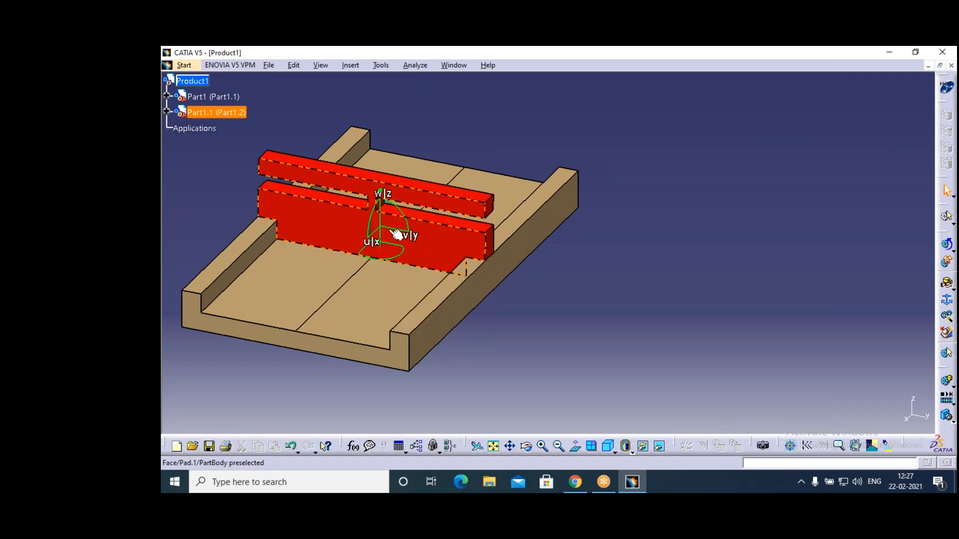
{"action": "left_click_drag", "start_coordinate": [392, 230], "coordinate": [745, 311]}
Deselect the red part and detach the compass from it, returning the compass to its default place.
{"action": "left_click", "coordinate": [877, 191]}
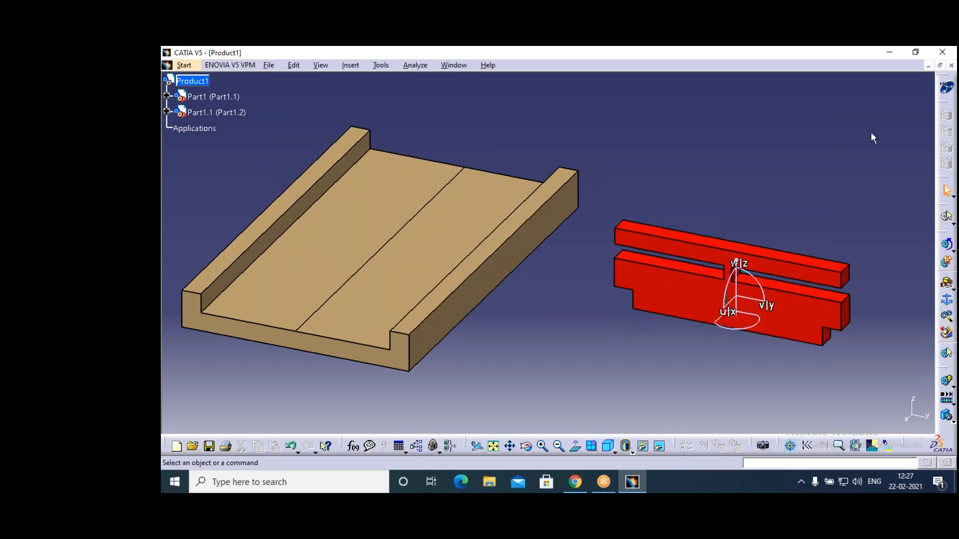
{"action": "left_click_drag", "start_coordinate": [740, 325], "coordinate": [902, 408]}
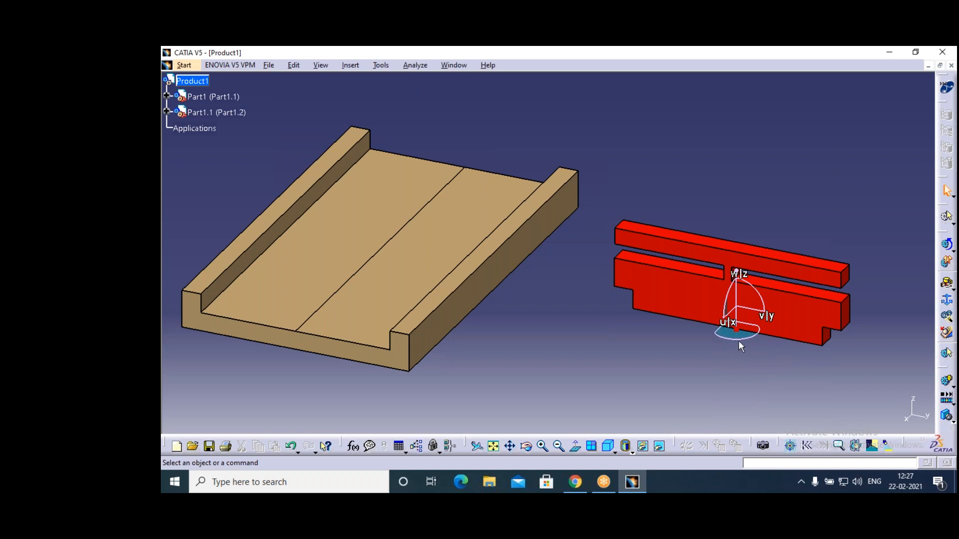
{"action": "left_click_drag", "start_coordinate": [735, 328], "coordinate": [915, 414]}
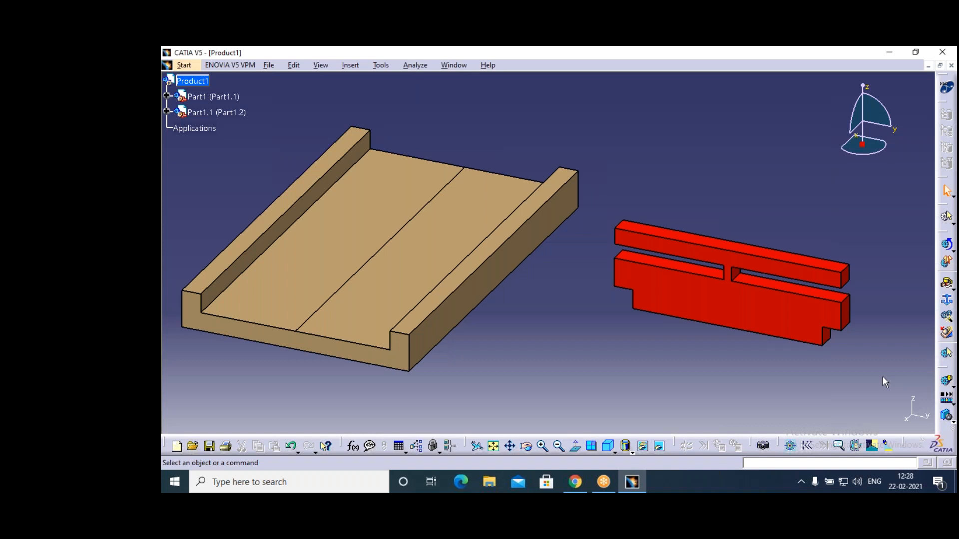
Create a new mechanism with the default name and make the tan channel-shaped base its fixed part.
{"action": "left_click", "coordinate": [947, 301]}
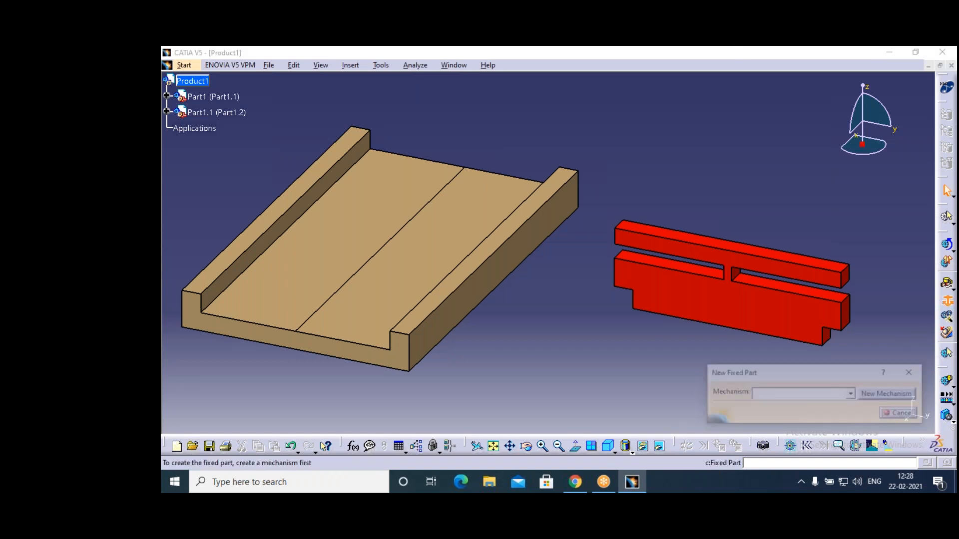
{"action": "left_click", "coordinate": [894, 398]}
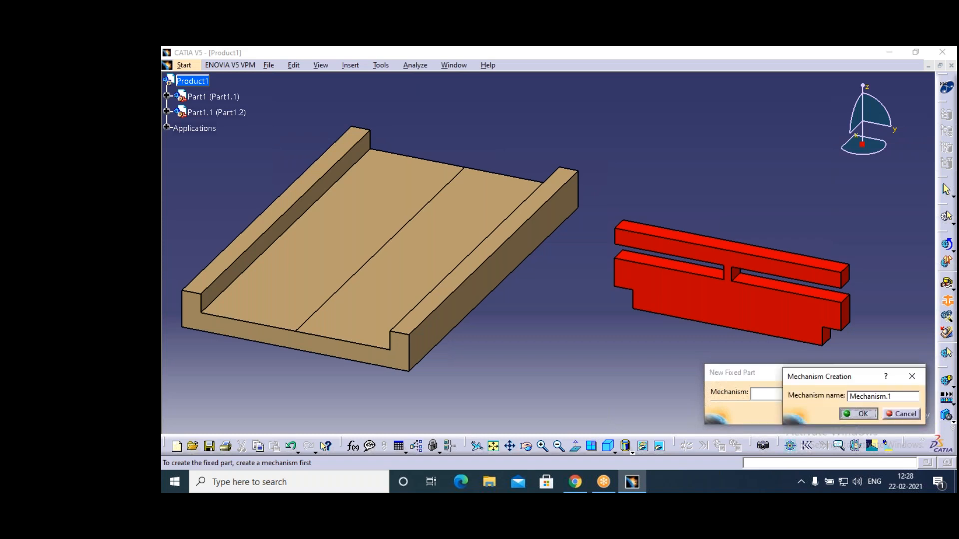
{"action": "left_click", "coordinate": [859, 414]}
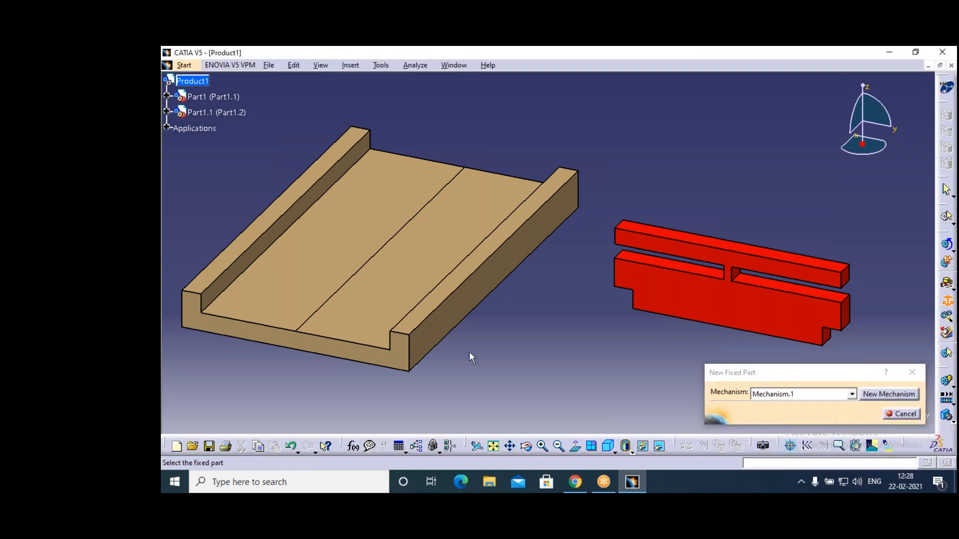
{"action": "left_click", "coordinate": [373, 288]}
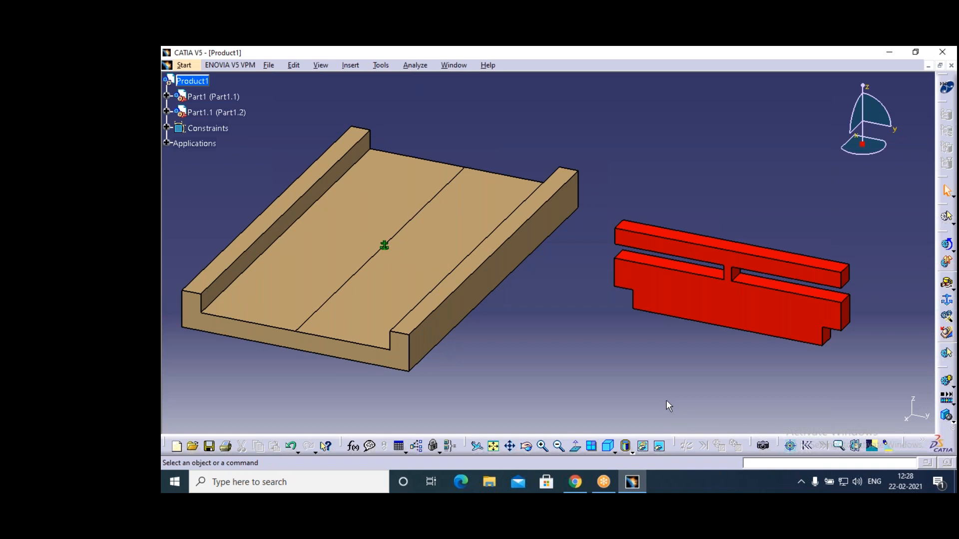
Start a prismatic joint, using the base rail's inner lower edge as line 1 and the red part's bottom edge along its thickness as line 2.
{"action": "left_click", "coordinate": [352, 65]}
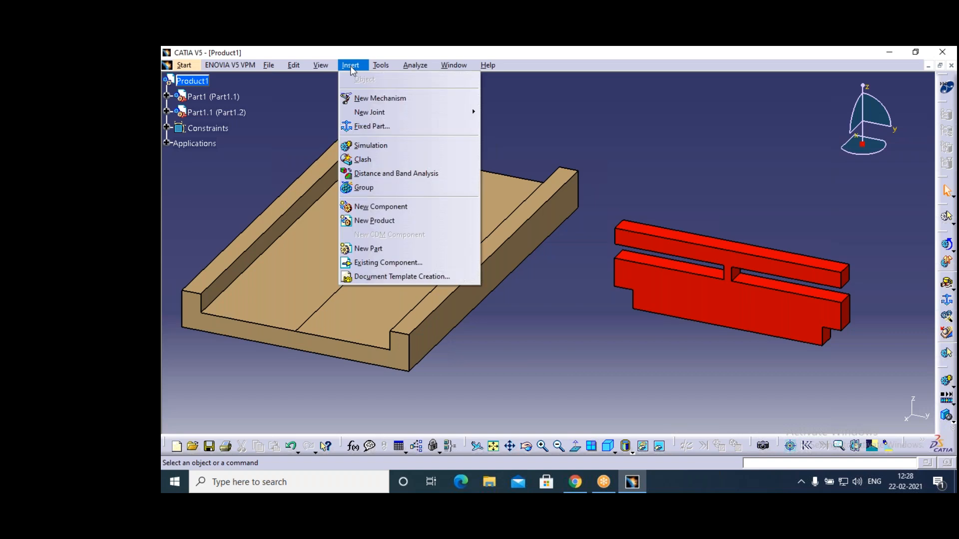
{"action": "mouse_move", "coordinate": [377, 113]}
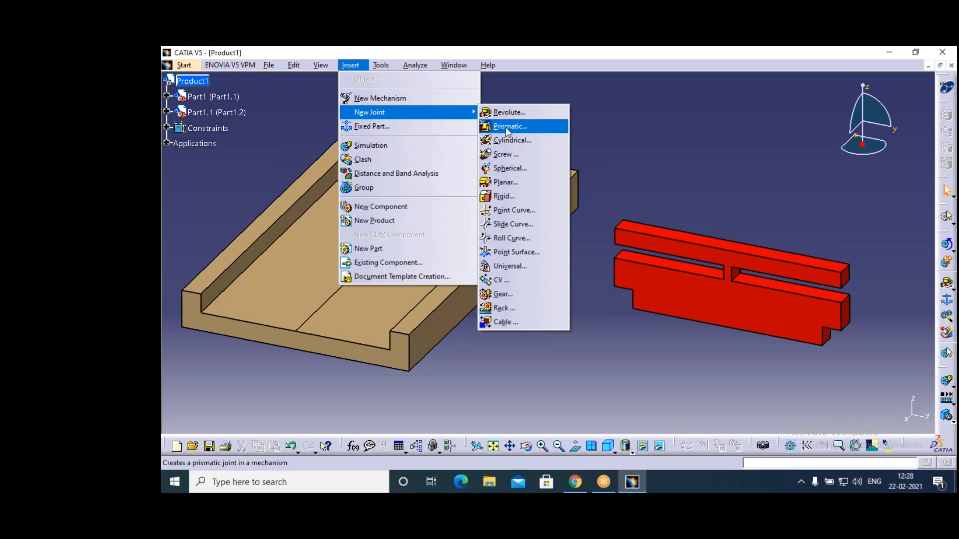
{"action": "left_click", "coordinate": [505, 127]}
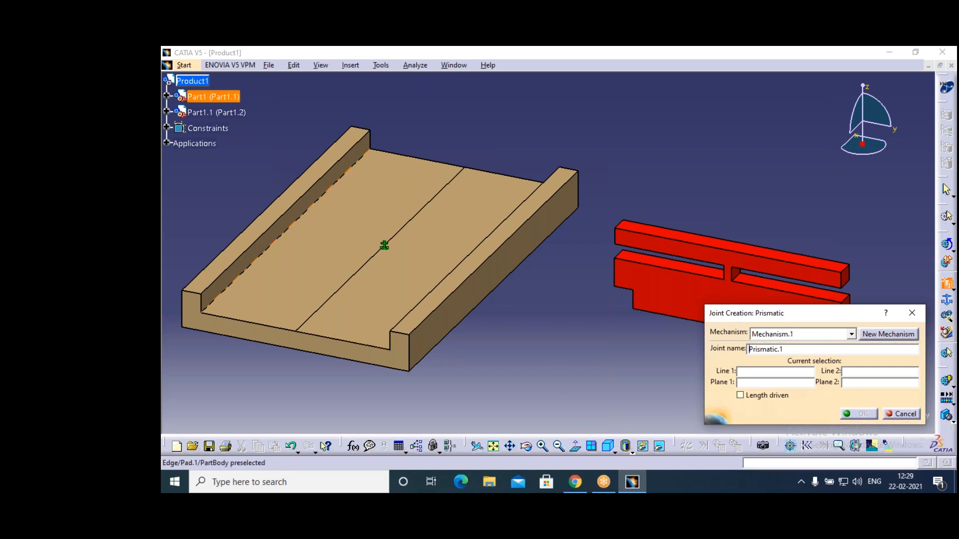
{"action": "left_click", "coordinate": [300, 217]}
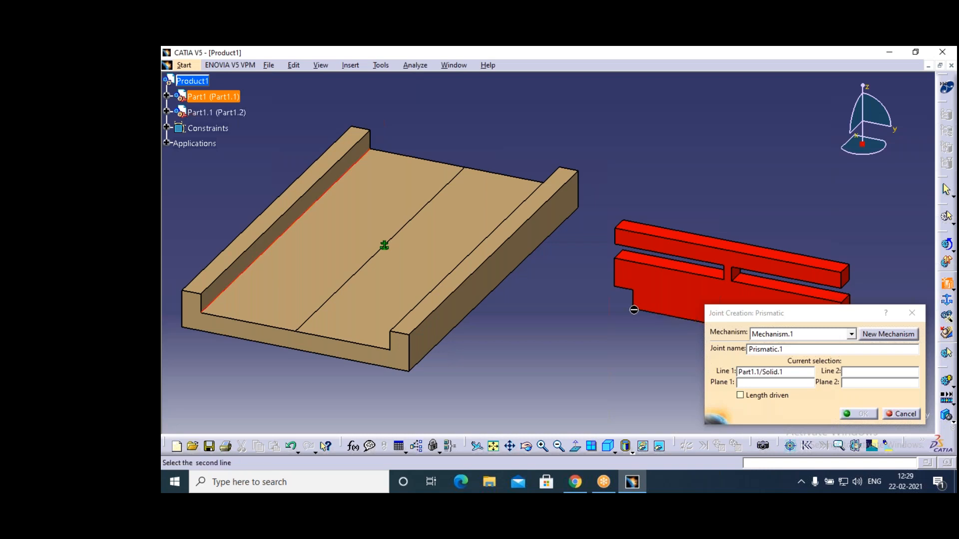
{"action": "left_click", "coordinate": [526, 447]}
{"action": "left_click_drag", "start_coordinate": [535, 360], "coordinate": [684, 294]}
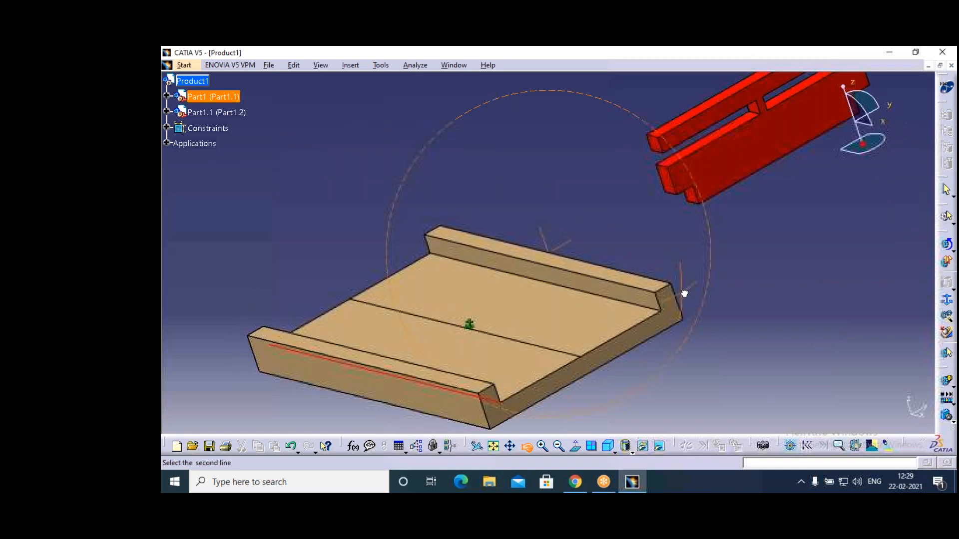
{"action": "left_click_drag", "start_coordinate": [684, 294], "coordinate": [690, 292]}
{"action": "left_click", "coordinate": [693, 201]}
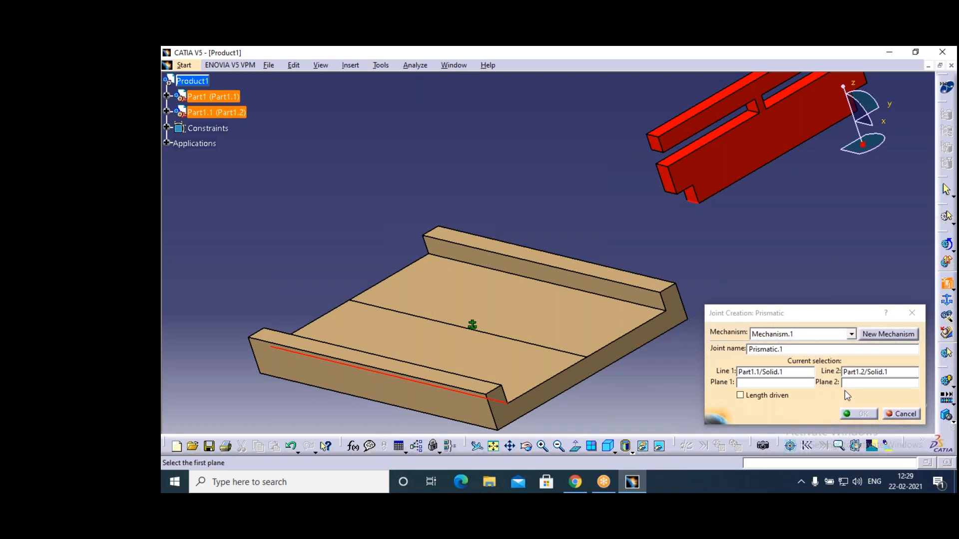
Use the inner side face of the base rail as plane 1 and the red part's notch side face as plane 2 of the prismatic joint.
{"action": "left_click", "coordinate": [530, 448]}
{"action": "mouse_move", "coordinate": [697, 322]}
{"action": "left_mouse_down"}
{"action": "mouse_move", "coordinate": [554, 374]}
{"action": "mouse_move", "coordinate": [552, 388]}
{"action": "left_mouse_up"}
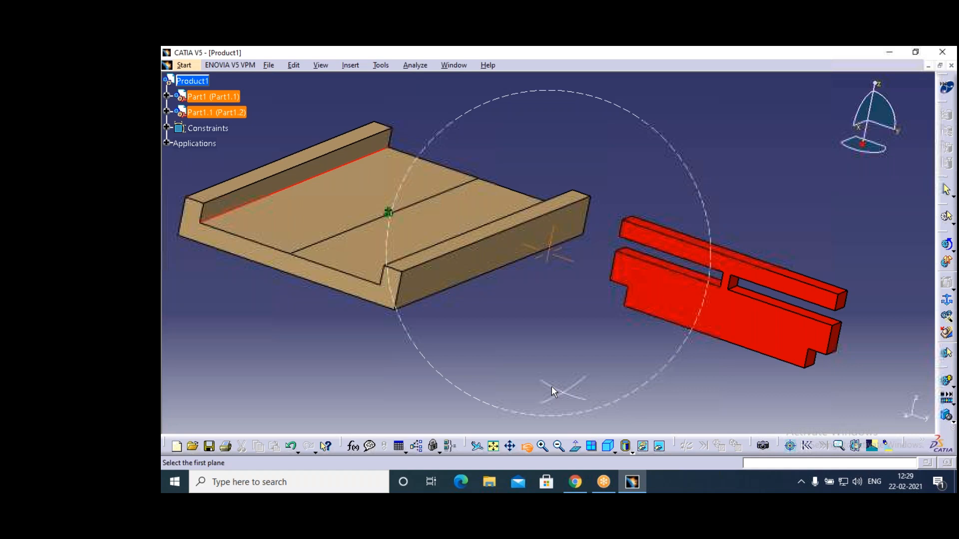
{"action": "left_click", "coordinate": [302, 199]}
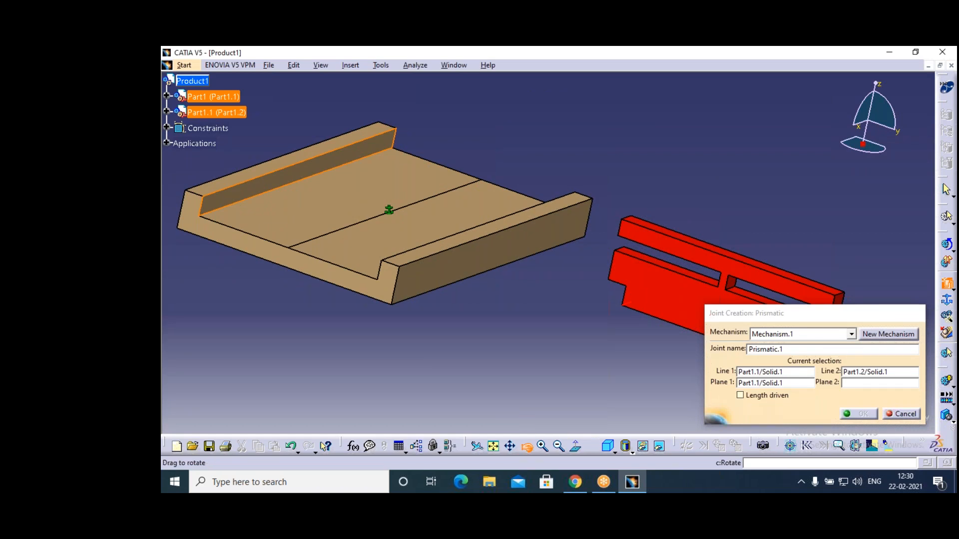
{"action": "left_click", "coordinate": [527, 447]}
{"action": "left_click_drag", "start_coordinate": [517, 331], "coordinate": [692, 317]}
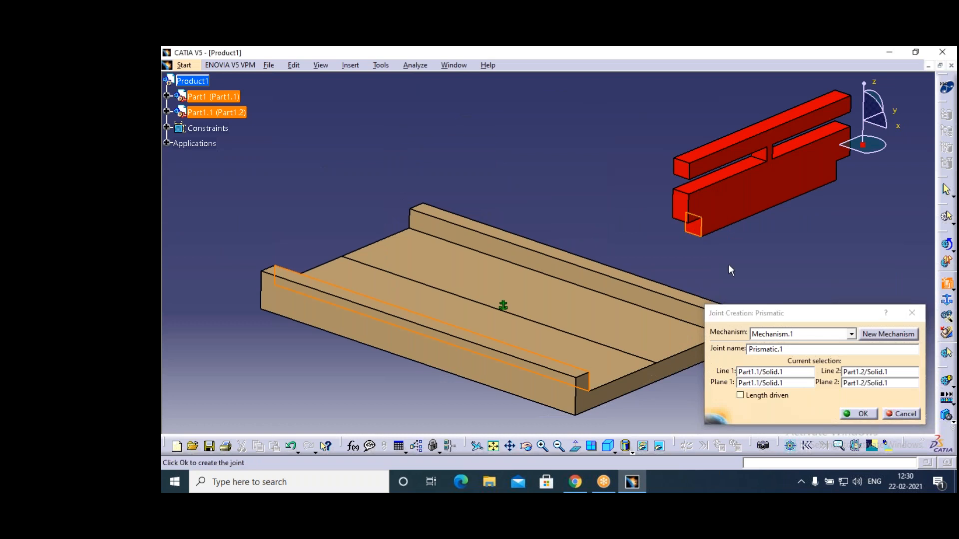
Make the prismatic joint length driven and create it.
{"action": "left_click", "coordinate": [740, 396]}
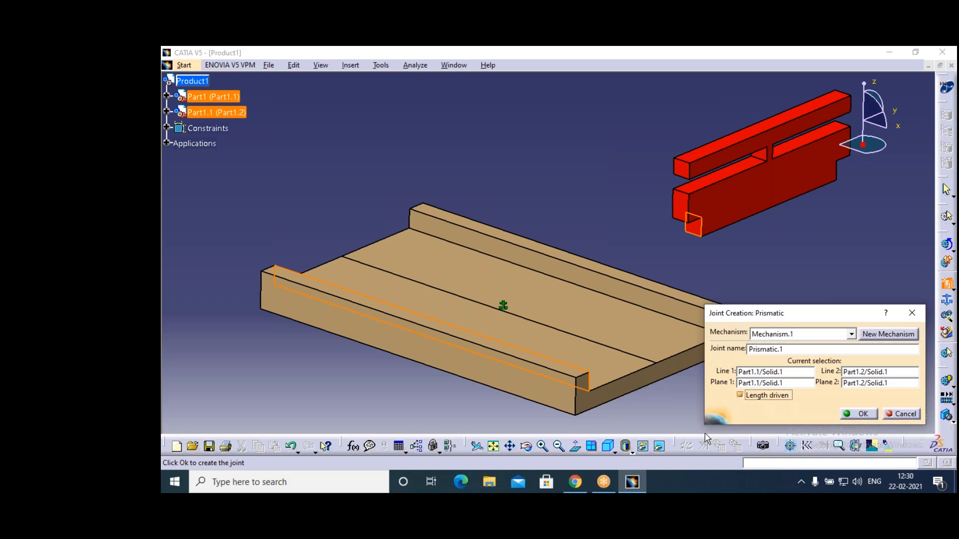
{"action": "left_click", "coordinate": [863, 415]}
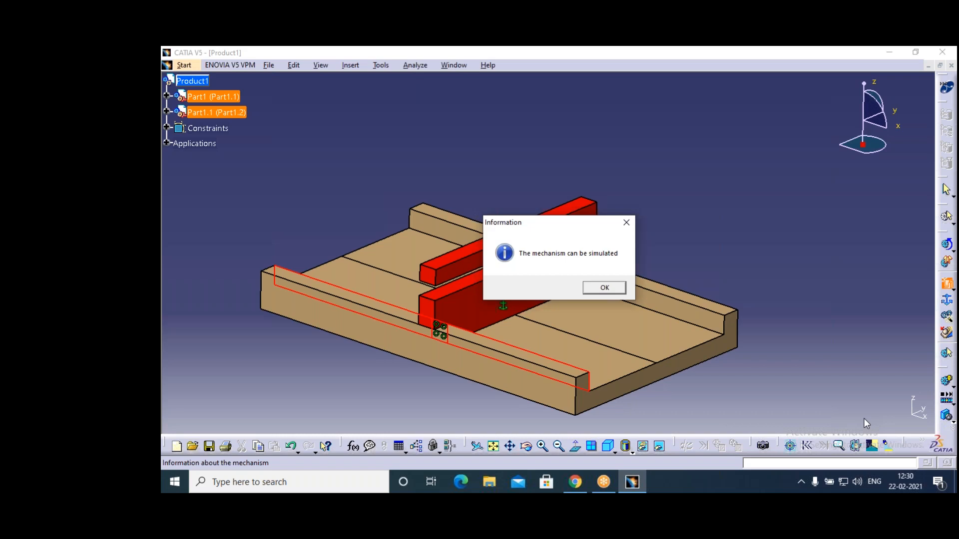
{"action": "left_click", "coordinate": [614, 289]}
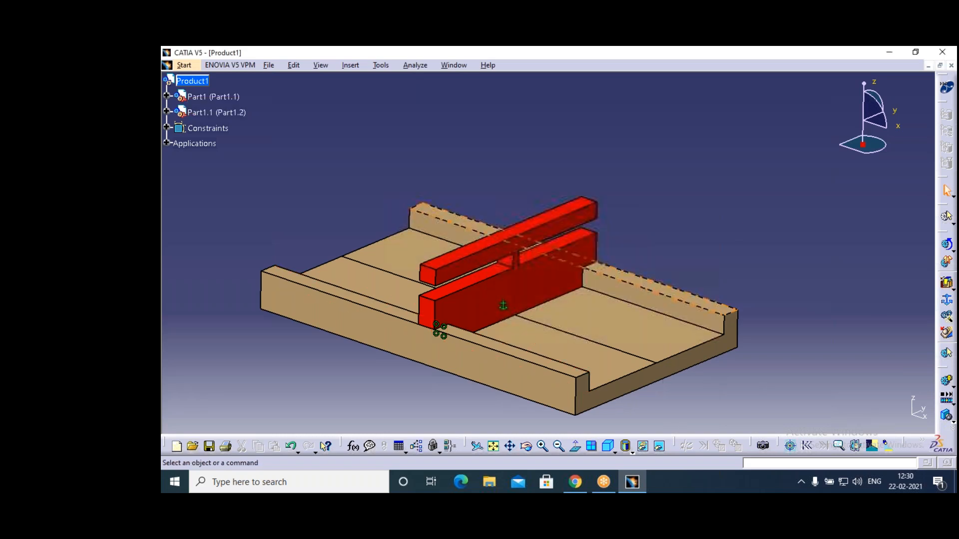
Start a simulation of Mechanism.1 with commands in Immediate mode and move Command.1 to its lower limit of -100.
{"action": "left_click", "coordinate": [526, 446]}
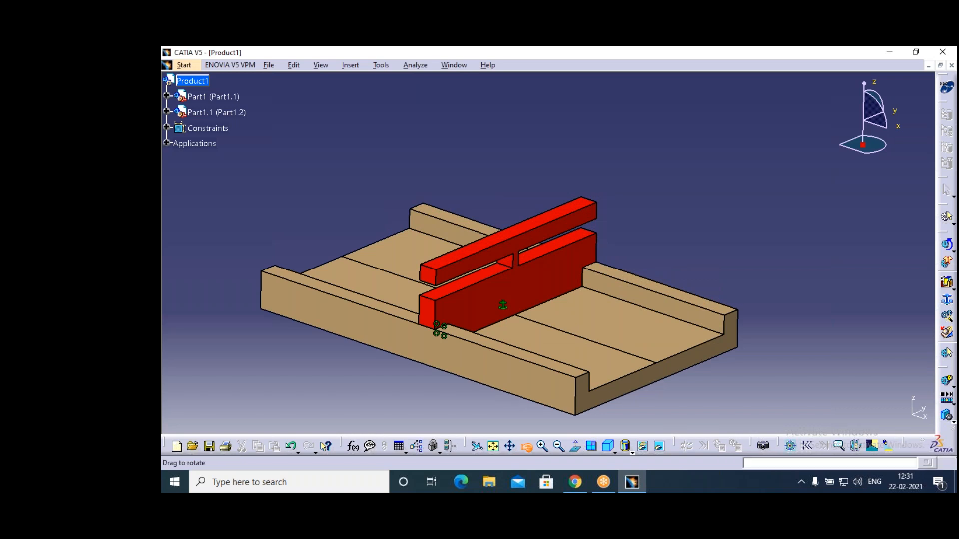
{"action": "left_click_drag", "start_coordinate": [634, 390], "coordinate": [537, 408]}
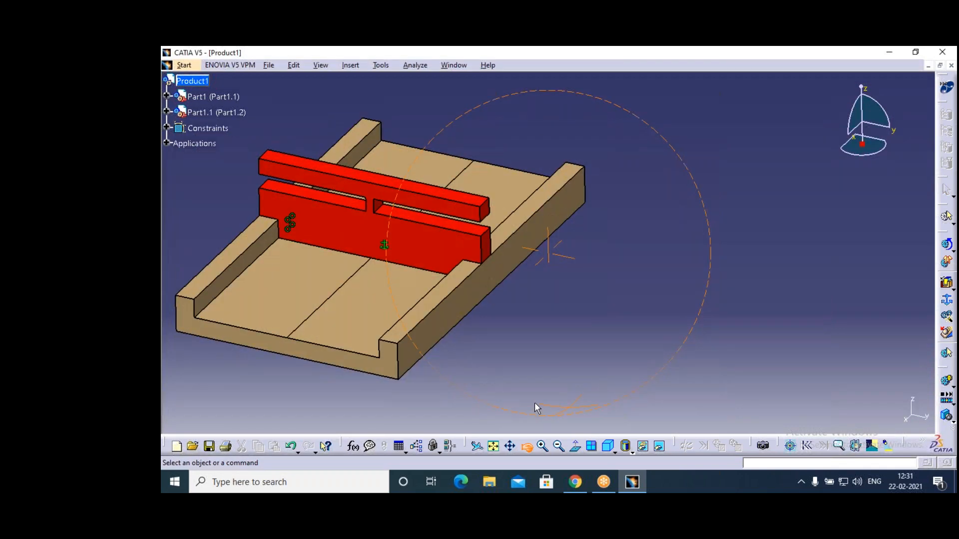
{"action": "left_click", "coordinate": [542, 446]}
{"action": "left_click", "coordinate": [510, 446]}
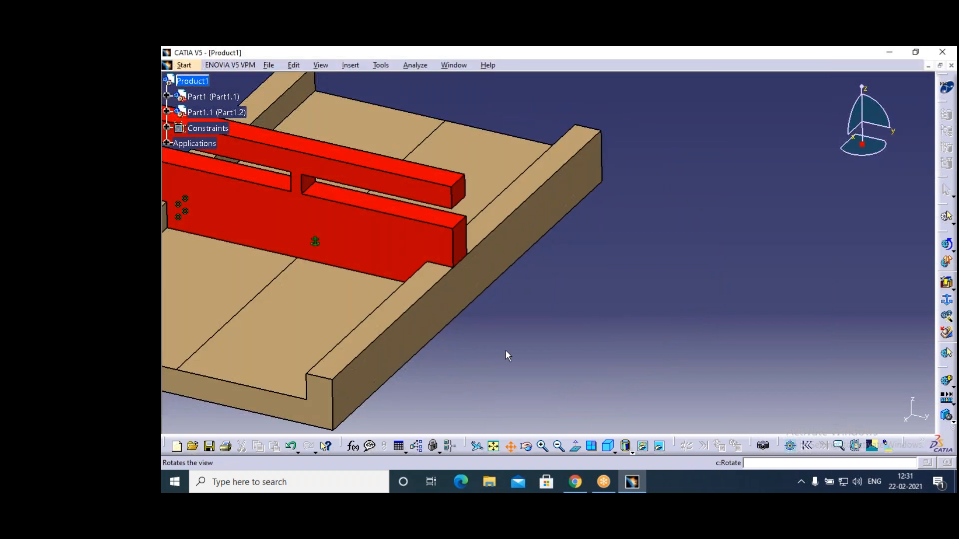
{"action": "left_click_drag", "start_coordinate": [506, 352], "coordinate": [680, 355]}
{"action": "left_click_drag", "start_coordinate": [401, 259], "coordinate": [489, 260]}
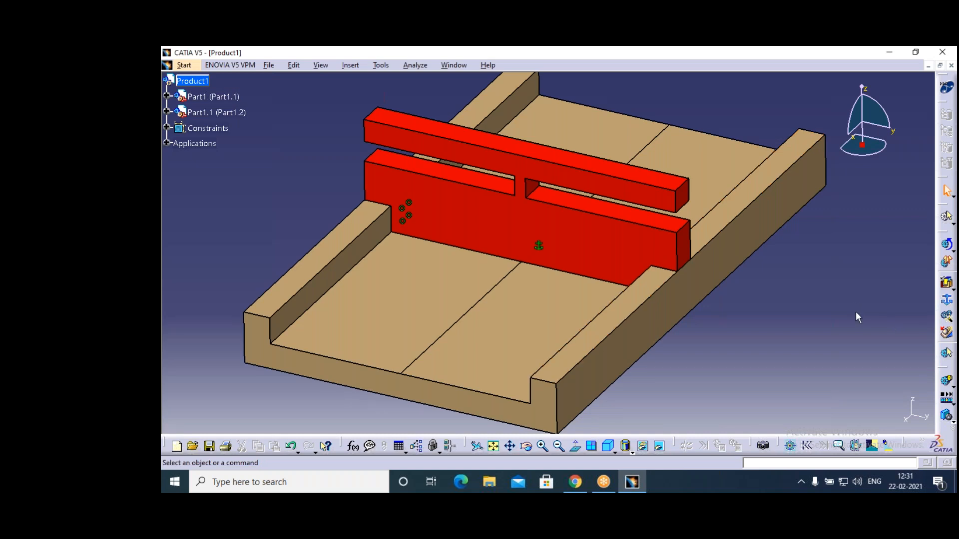
{"action": "left_click", "coordinate": [946, 246]}
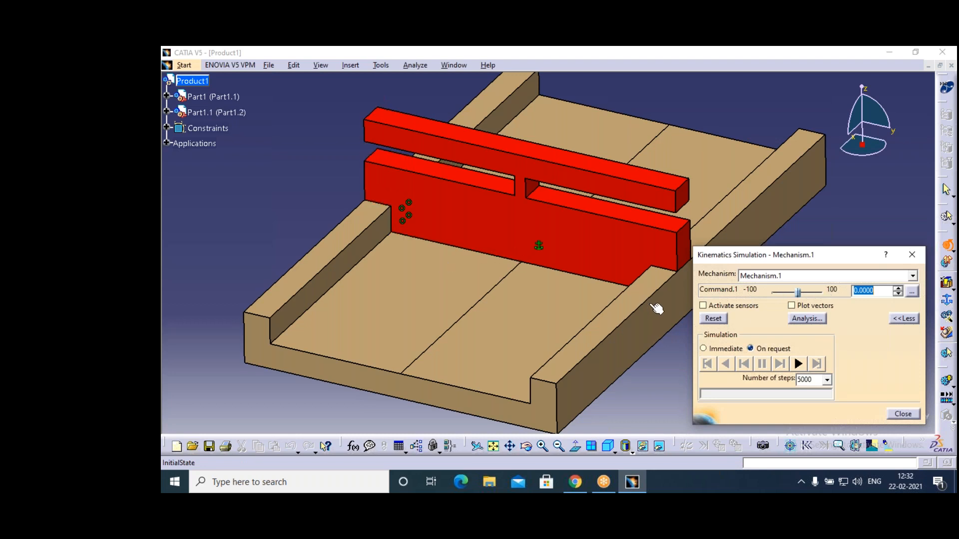
{"action": "left_click", "coordinate": [704, 348]}
{"action": "left_click_drag", "start_coordinate": [799, 295], "coordinate": [769, 301]}
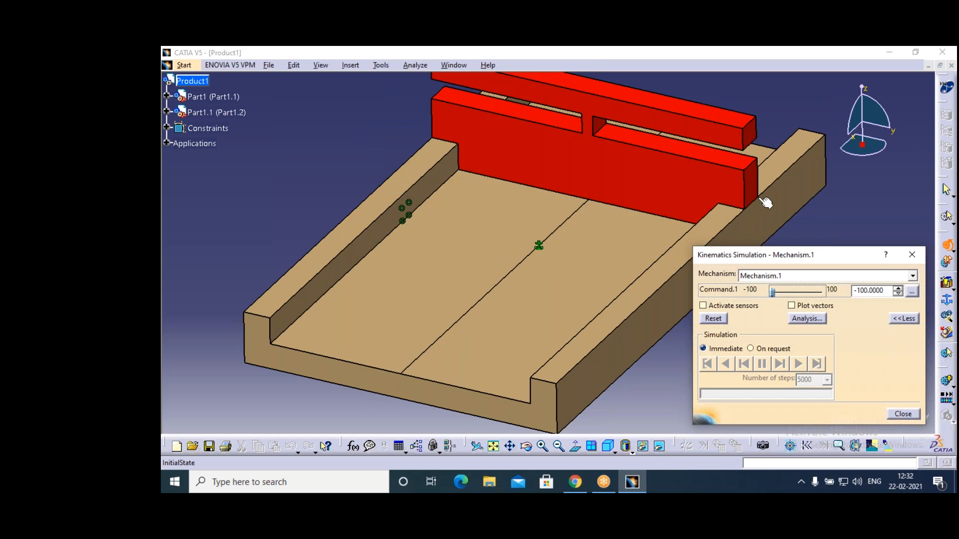
{"action": "mouse_move", "coordinate": [772, 294]}
{"action": "left_mouse_down"}
{"action": "mouse_move", "coordinate": [818, 297]}
{"action": "mouse_move", "coordinate": [761, 306]}
{"action": "mouse_move", "coordinate": [773, 293]}
{"action": "mouse_move", "coordinate": [827, 298]}
{"action": "mouse_move", "coordinate": [756, 301]}
{"action": "mouse_move", "coordinate": [830, 297]}
{"action": "mouse_move", "coordinate": [771, 293]}
{"action": "left_mouse_up"}
Set the Command.1 range to a lowest value of -1000 and a highest value of 1000.
{"action": "left_click", "coordinate": [913, 292]}
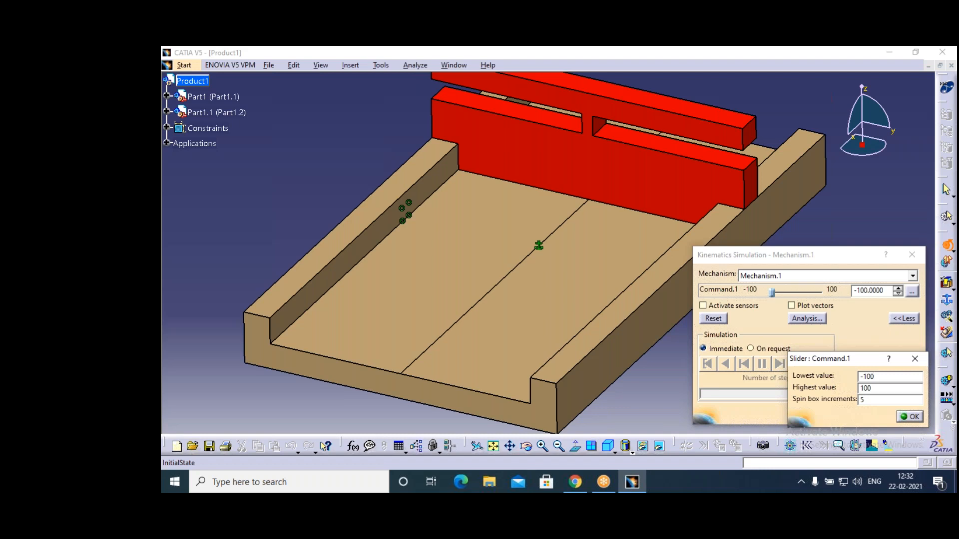
{"action": "type", "text": "0"}
{"action": "left_click", "coordinate": [871, 389]}
{"action": "type", "text": "0"}
{"action": "left_click", "coordinate": [909, 416]}
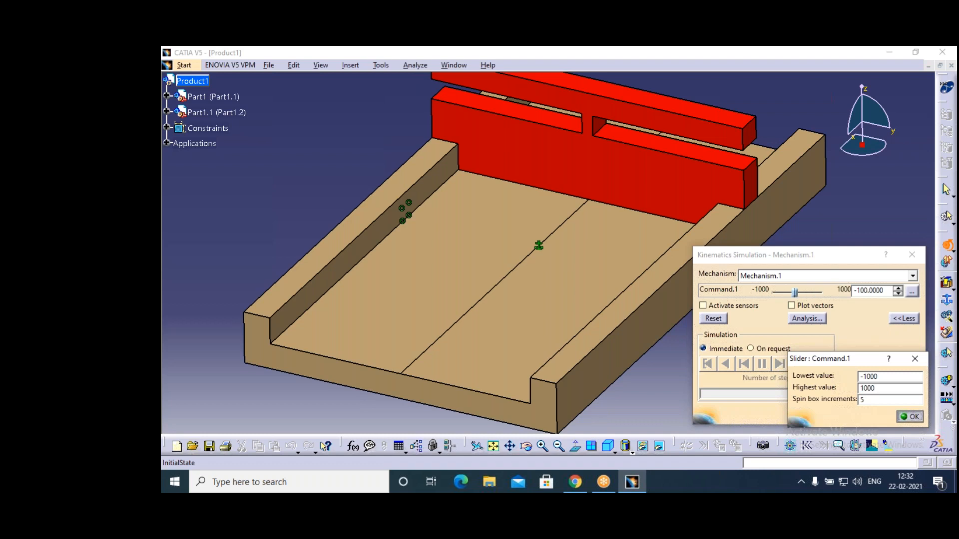
Slide the red part to both ends of the base to find the Command.1 travel limits.
{"action": "left_click_drag", "start_coordinate": [667, 181], "coordinate": [501, 380]}
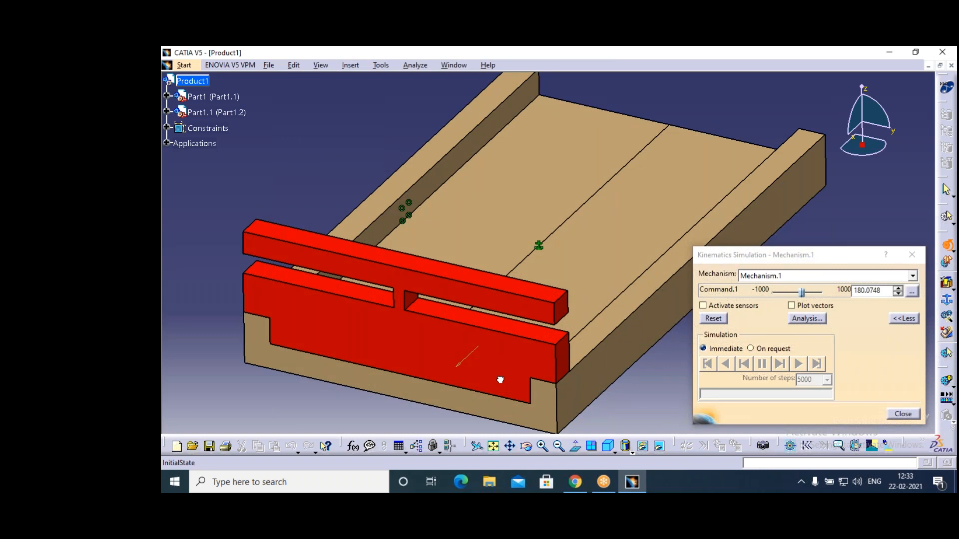
{"action": "mouse_move", "coordinate": [500, 380]}
{"action": "left_mouse_down"}
{"action": "mouse_move", "coordinate": [450, 413]}
{"action": "mouse_move", "coordinate": [498, 392]}
{"action": "mouse_move", "coordinate": [454, 407]}
{"action": "mouse_move", "coordinate": [501, 382]}
{"action": "left_mouse_up"}
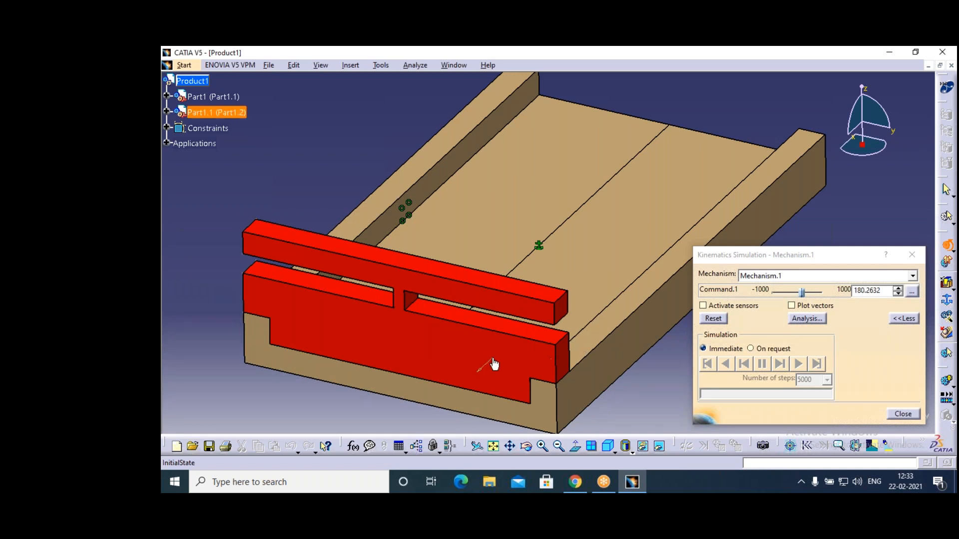
{"action": "left_click_drag", "start_coordinate": [503, 357], "coordinate": [797, 152]}
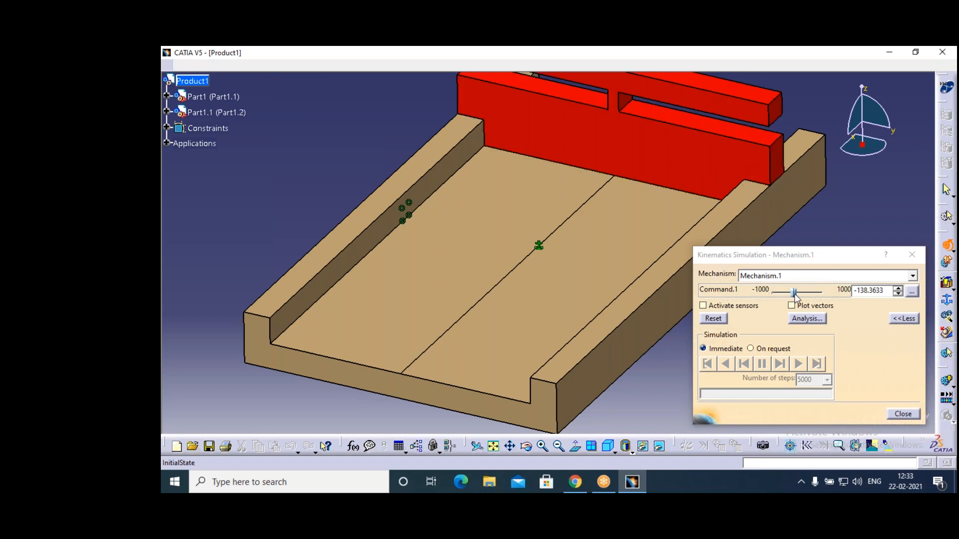
{"action": "left_click_drag", "start_coordinate": [722, 148], "coordinate": [763, 111]}
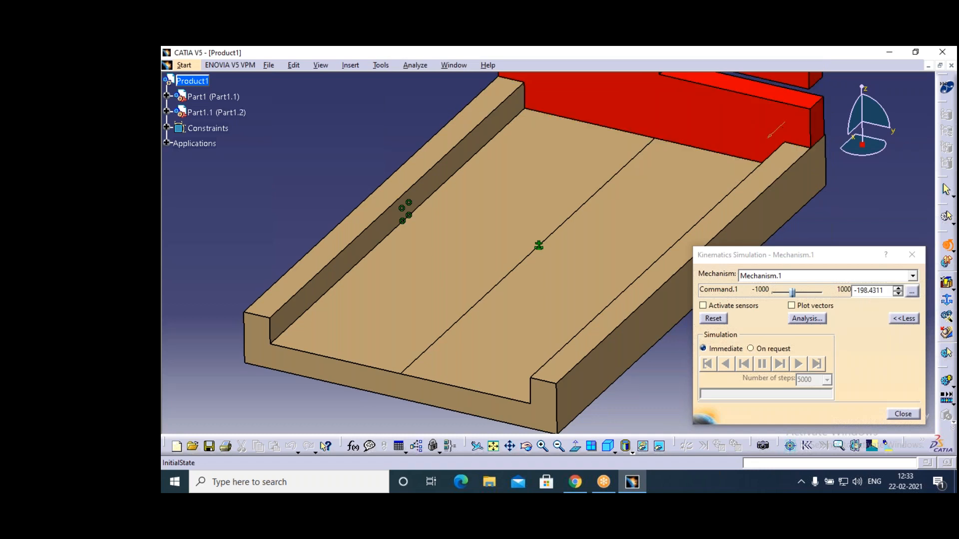
{"action": "left_click_drag", "start_coordinate": [784, 121], "coordinate": [785, 123]}
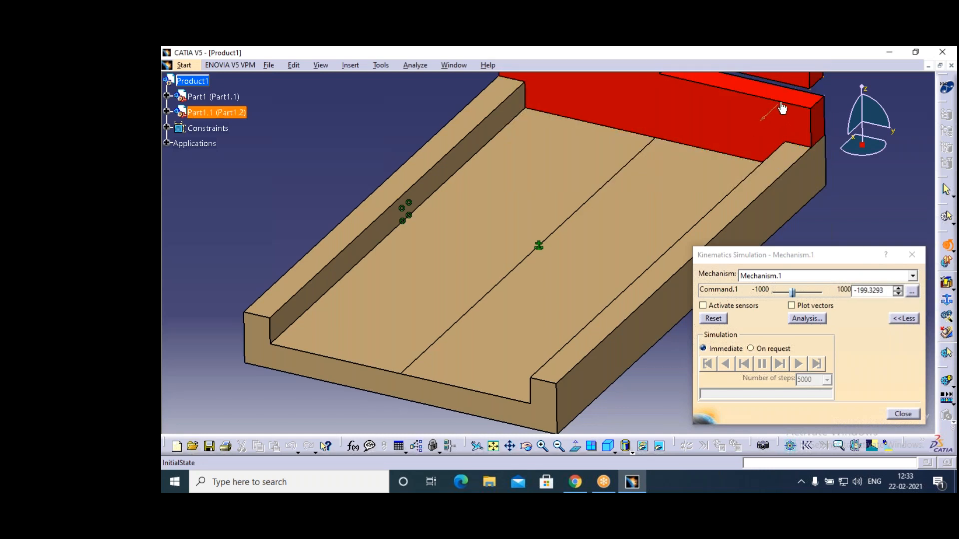
{"action": "left_click_drag", "start_coordinate": [744, 113], "coordinate": [631, 251]}
{"action": "left_click_drag", "start_coordinate": [744, 133], "coordinate": [775, 107]}
Set the Command.1 range to a lowest value of -200 and a highest value of 180.
{"action": "left_click", "coordinate": [914, 291]}
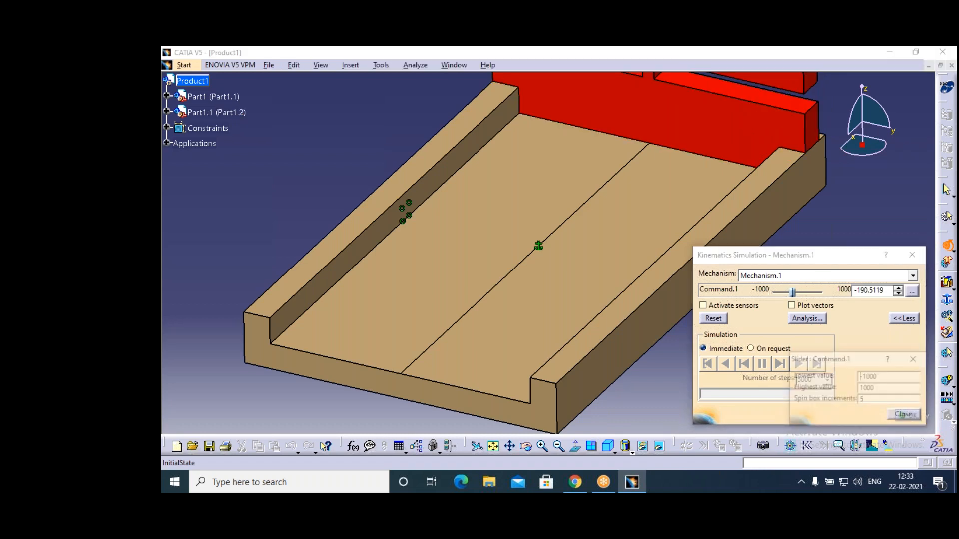
{"action": "left_click", "coordinate": [883, 379]}
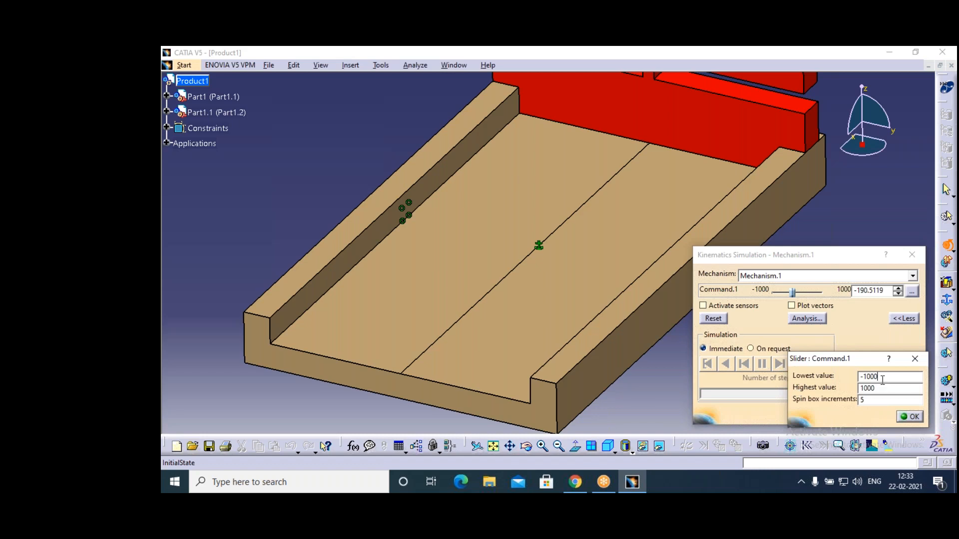
{"action": "left_click_drag", "start_coordinate": [880, 379], "coordinate": [845, 382]}
{"action": "key", "text": "BackSpace"}
{"action": "left_click", "coordinate": [876, 390]}
{"action": "double_click", "coordinate": [867, 389]}
{"action": "left_click", "coordinate": [913, 418]}
Move the red part to the far end of the base, switch to On request and play the motion forward towards 180.
{"action": "left_click_drag", "start_coordinate": [748, 143], "coordinate": [799, 92]}
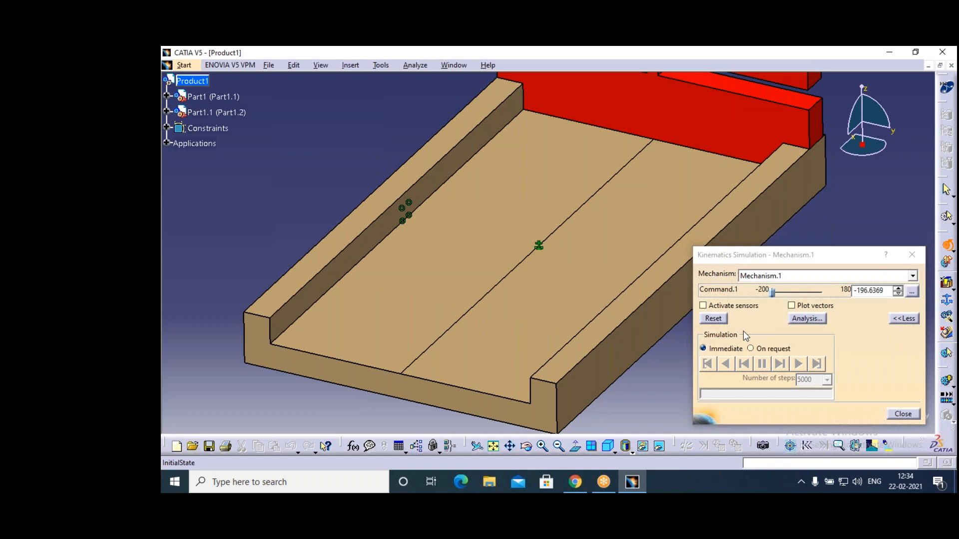
{"action": "left_click", "coordinate": [750, 349]}
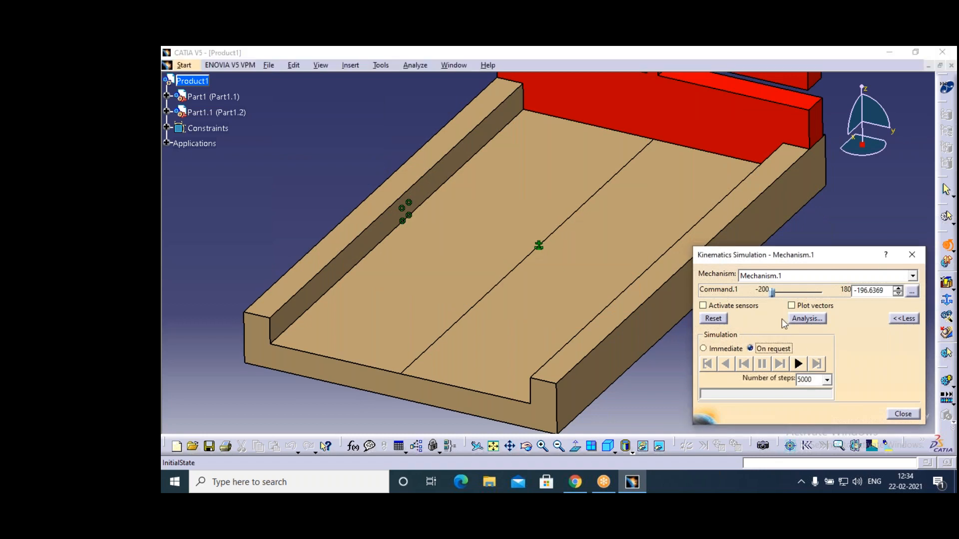
{"action": "left_click", "coordinate": [798, 365]}
{"action": "left_click", "coordinate": [893, 368]}
{"action": "left_click_drag", "start_coordinate": [772, 293], "coordinate": [826, 292]}
{"action": "left_click", "coordinate": [798, 365]}
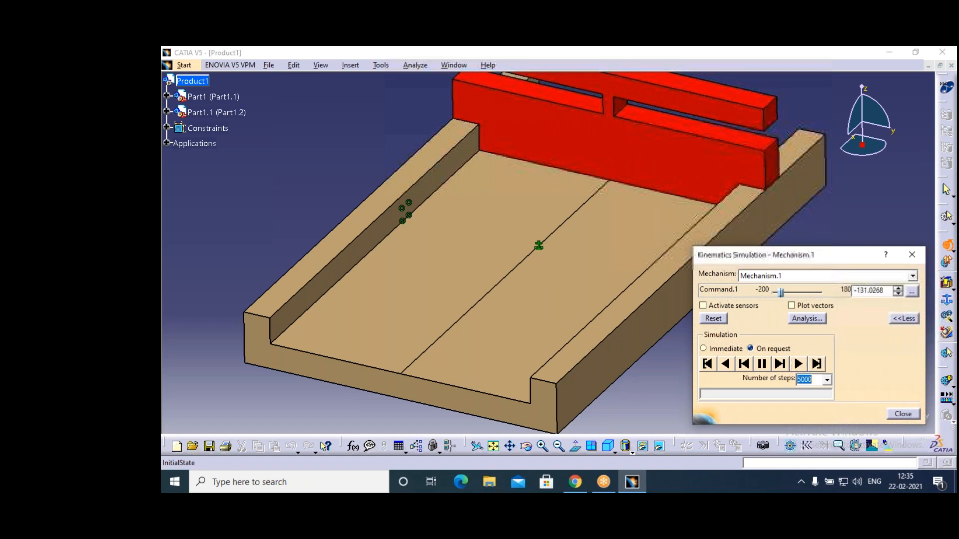
Set the number of simulation steps to 1000 and close the simulation.
{"action": "type", "text": "100"}
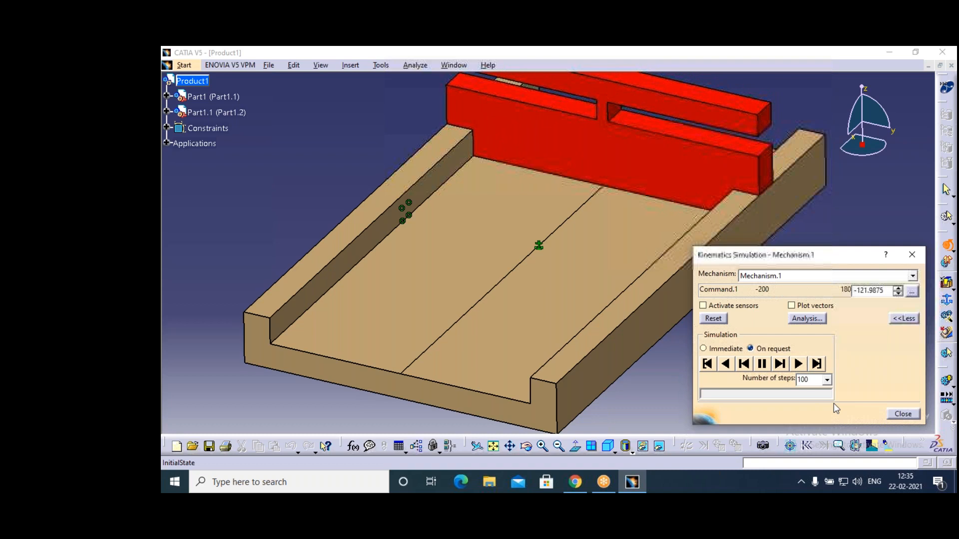
{"action": "type", "text": "0"}
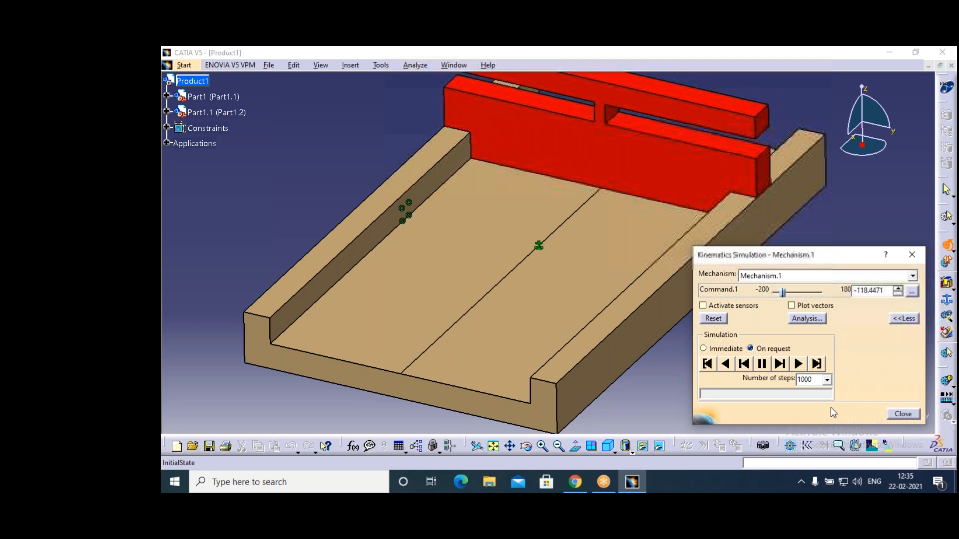
{"action": "left_click", "coordinate": [903, 414]}
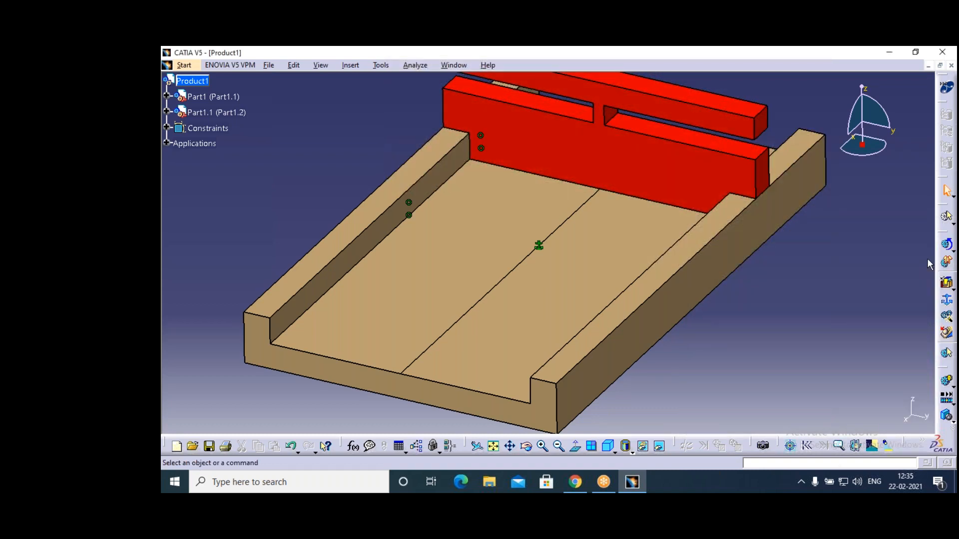
Reopen the Mechanism.1 simulation and play it forward to a Command.1 value of 180.
{"action": "left_click", "coordinate": [946, 245]}
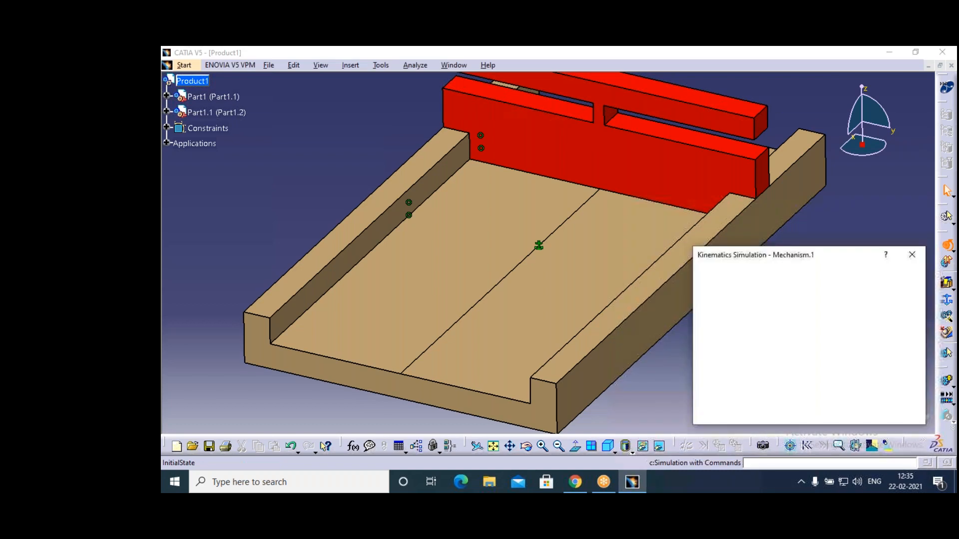
{"action": "left_click_drag", "start_coordinate": [784, 293], "coordinate": [770, 292]}
{"action": "left_click", "coordinate": [798, 364]}
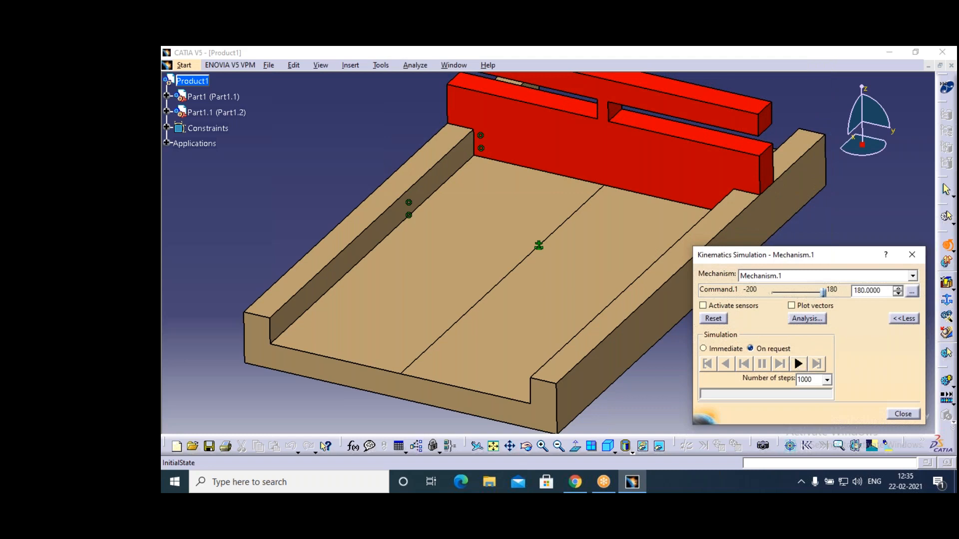
{"action": "left_click", "coordinate": [798, 364]}
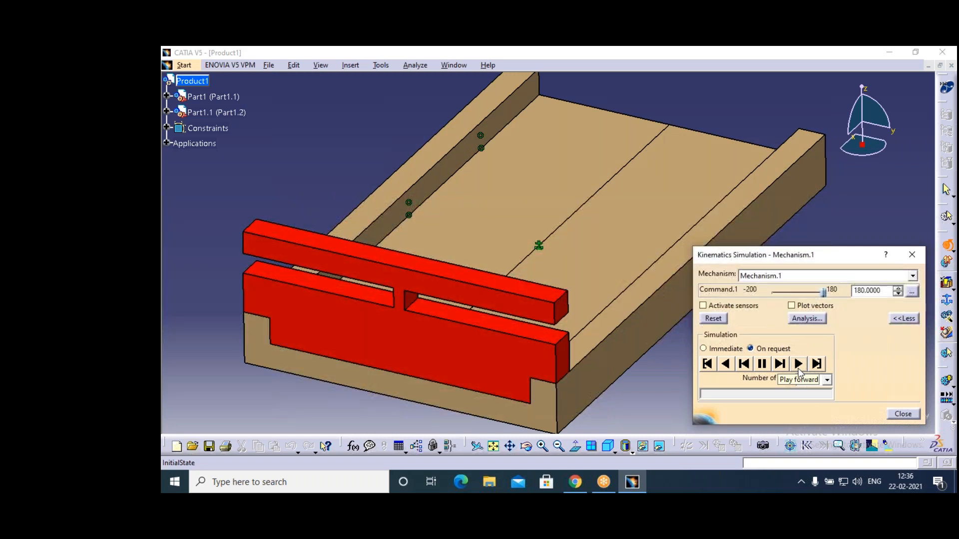
Set the number of steps to 200 and play the motion backward.
{"action": "double_click", "coordinate": [817, 380]}
{"action": "type", "text": "200"}
{"action": "left_click", "coordinate": [725, 364]}
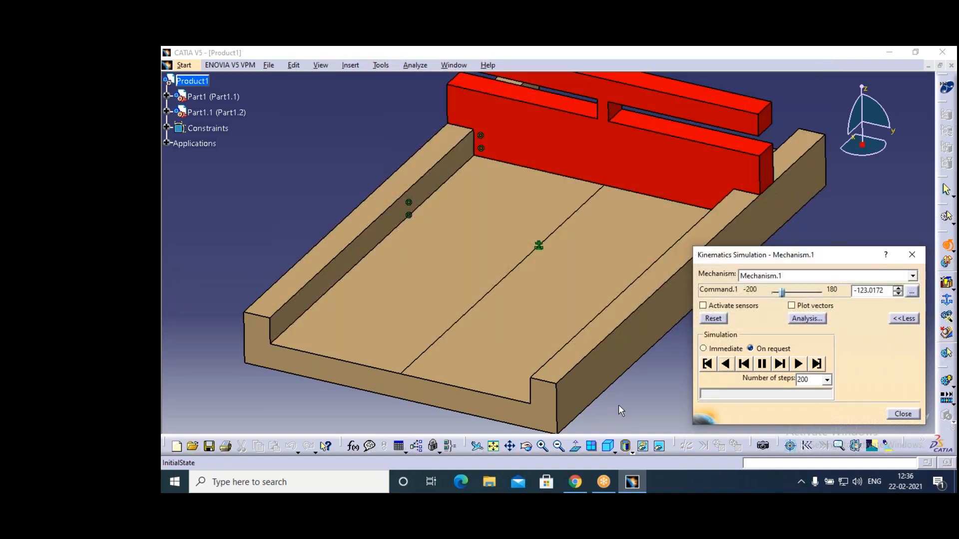
Move Command.1 towards its -200 limit and replay the red part's sliding motion backward and forward.
{"action": "left_click", "coordinate": [782, 293]}
{"action": "left_click_drag", "start_coordinate": [783, 295], "coordinate": [772, 294]}
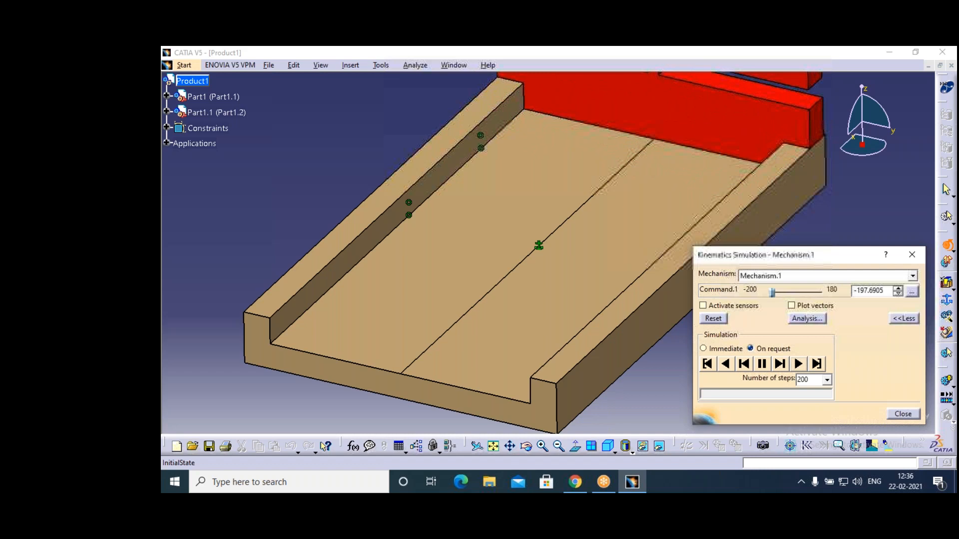
{"action": "left_click", "coordinate": [731, 365]}
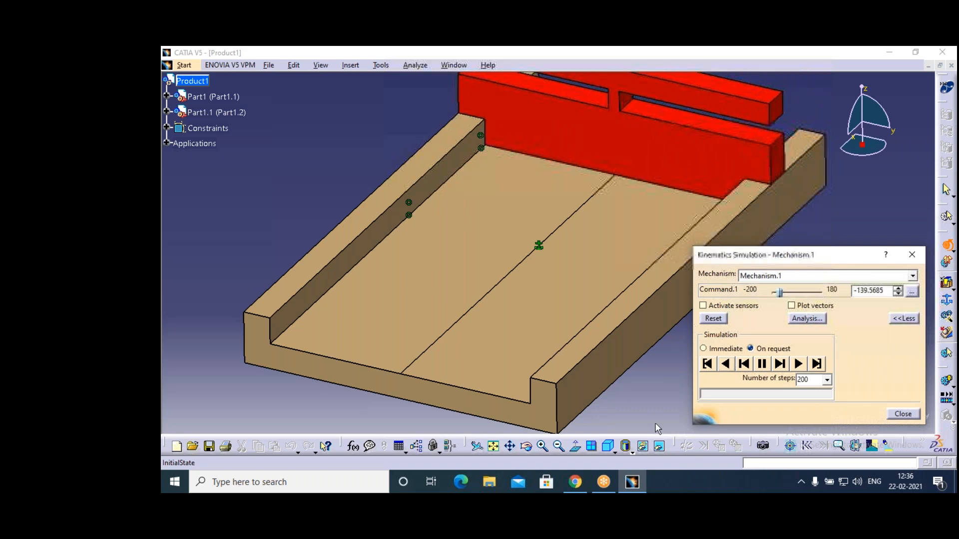
{"action": "left_click", "coordinate": [799, 365]}
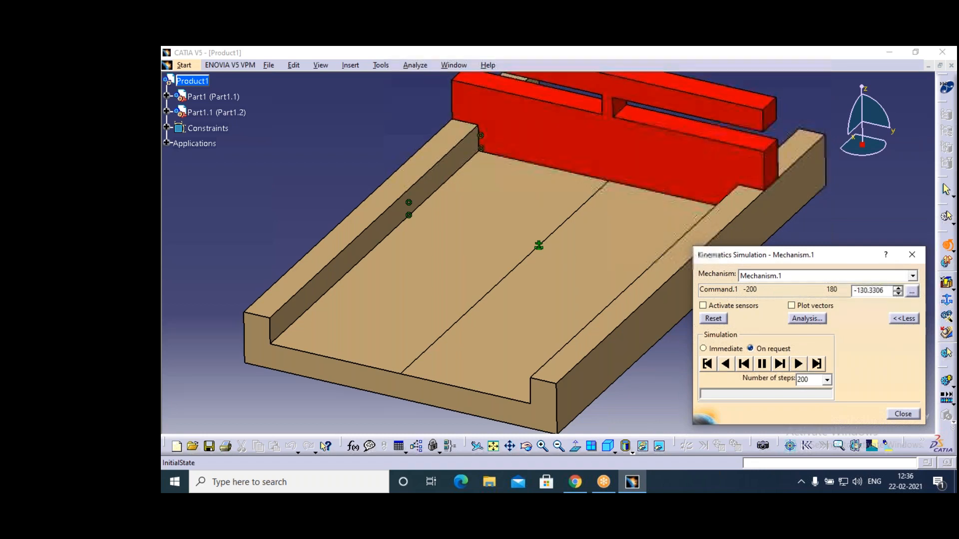
{"action": "left_click", "coordinate": [728, 365]}
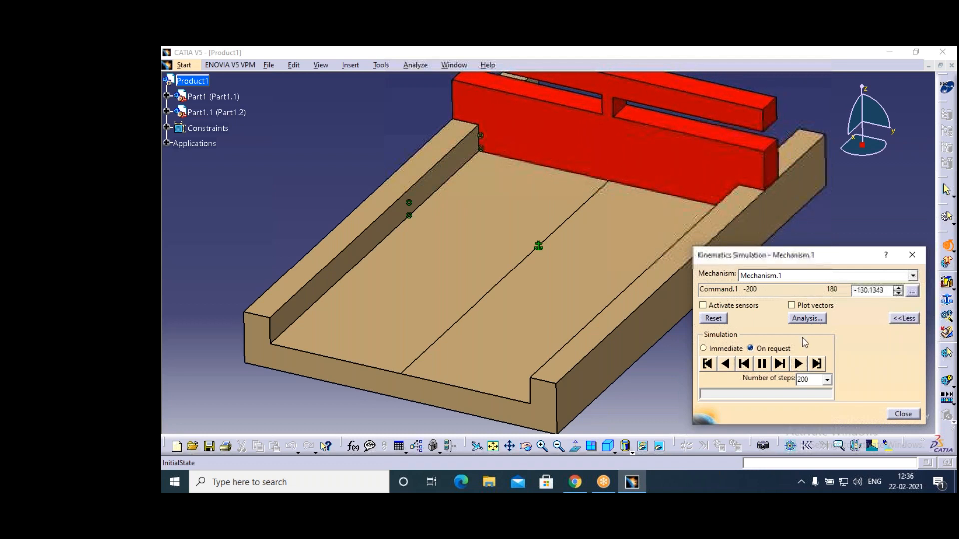
Set the number of simulation steps to 100 and move Command.1 towards its 180 limit.
{"action": "double_click", "coordinate": [806, 380]}
{"action": "type", "text": "100"}
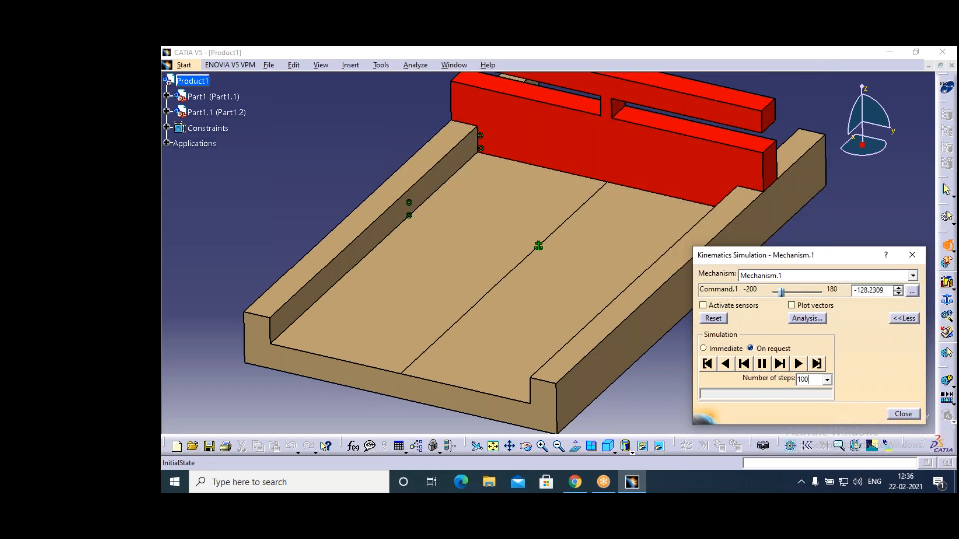
{"action": "left_click", "coordinate": [783, 293]}
{"action": "left_click_drag", "start_coordinate": [785, 292], "coordinate": [815, 296]}
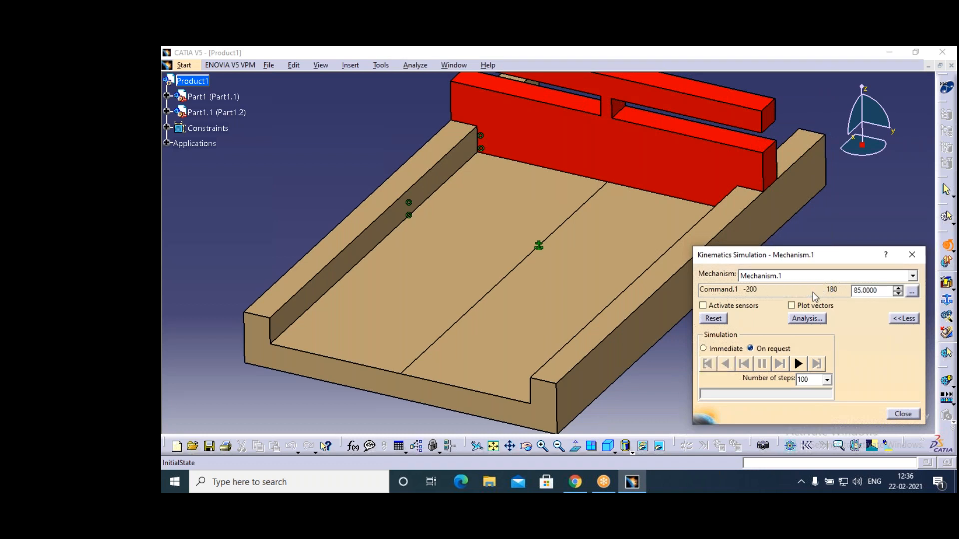
{"action": "left_click_drag", "start_coordinate": [814, 294], "coordinate": [829, 294]}
Move Command.1 to 180 in Immediate mode, switch back to On request and try to play the simulation.
{"action": "left_click", "coordinate": [704, 349]}
{"action": "left_click_drag", "start_coordinate": [823, 294], "coordinate": [844, 300]}
{"action": "left_click", "coordinate": [755, 349]}
{"action": "left_click", "coordinate": [802, 364]}
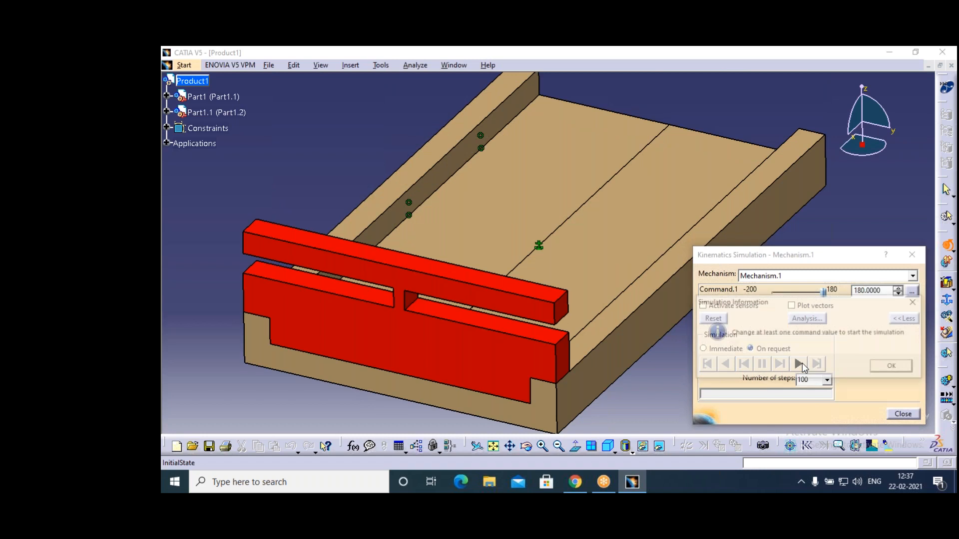
{"action": "left_click", "coordinate": [891, 365]}
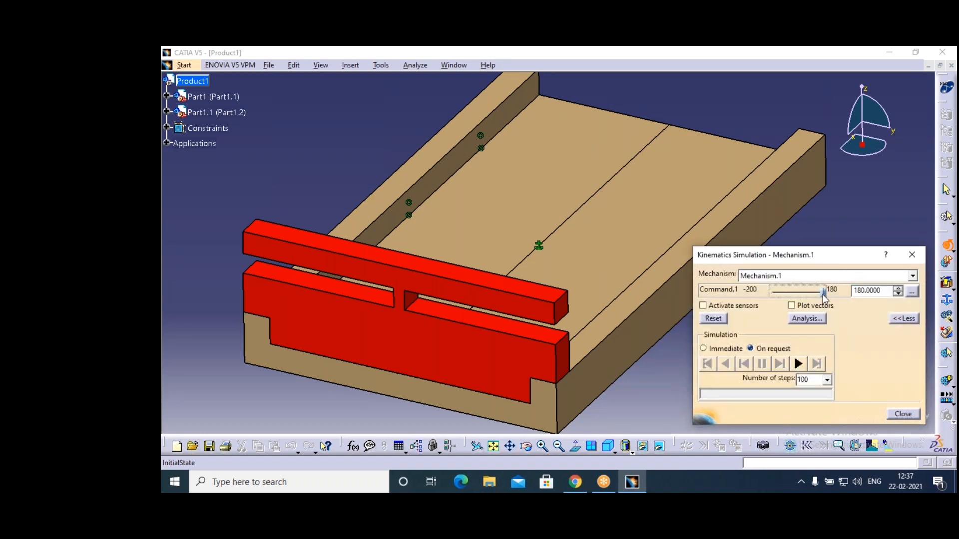
Replay the red part's sliding motion repeatedly between the -200 and 180 limits of Command.1.
{"action": "left_click", "coordinate": [798, 364]}
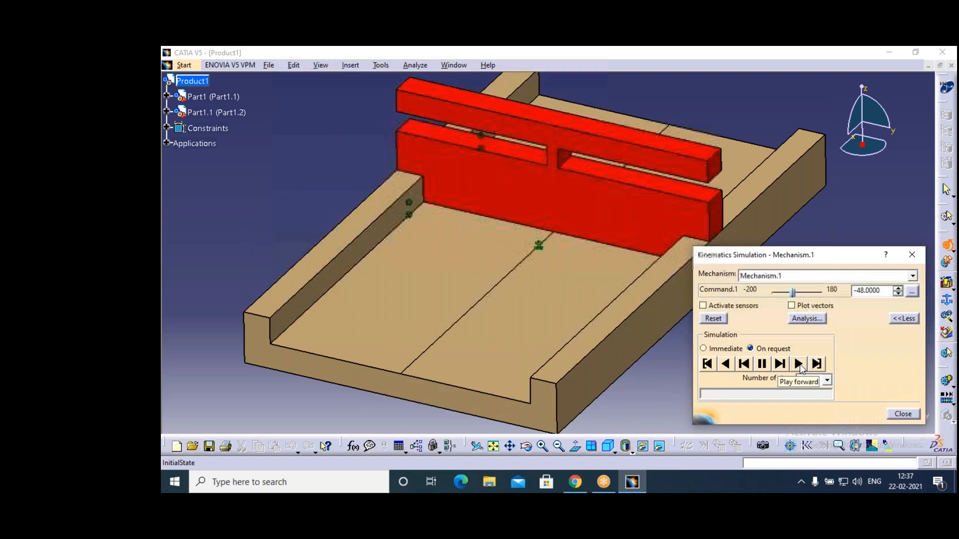
{"action": "left_click", "coordinate": [725, 364]}
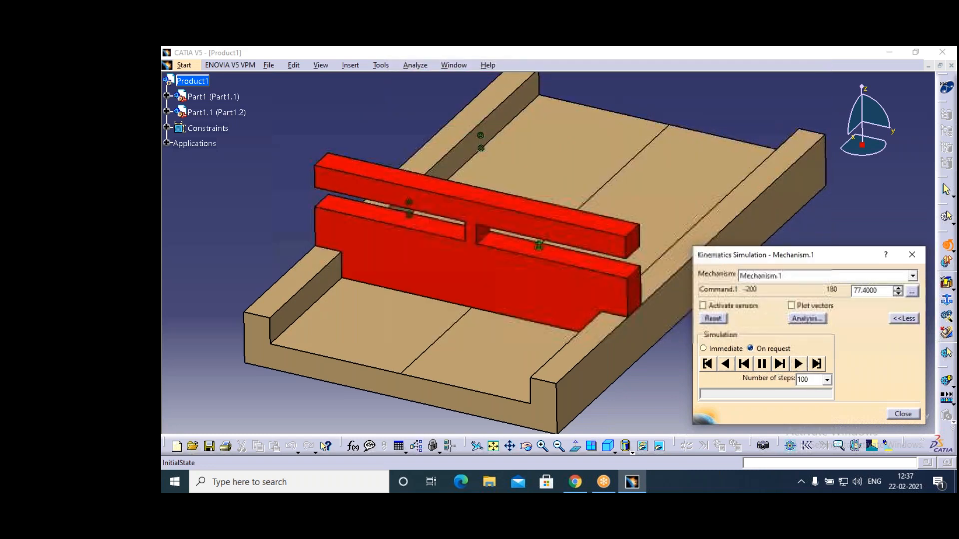
{"action": "left_click", "coordinate": [729, 369]}
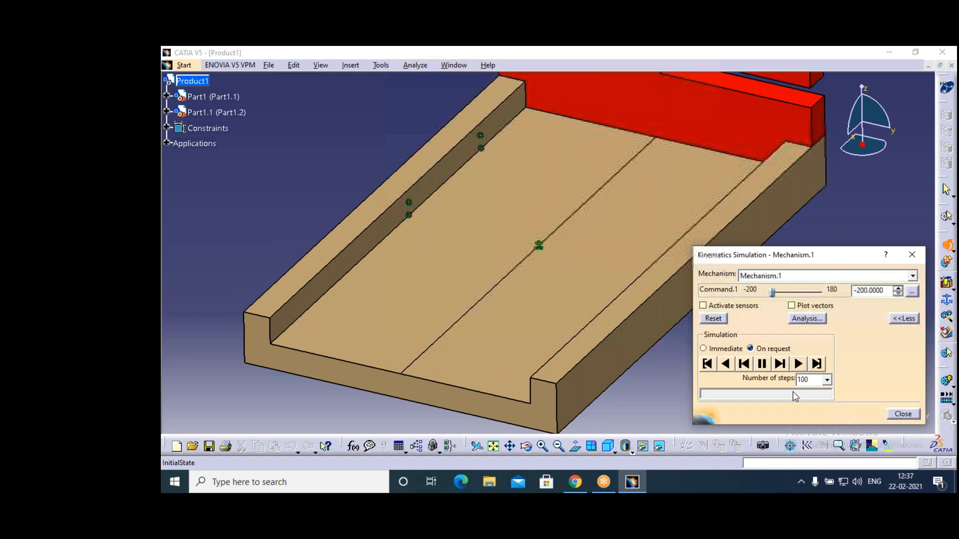
{"action": "left_click", "coordinate": [728, 369]}
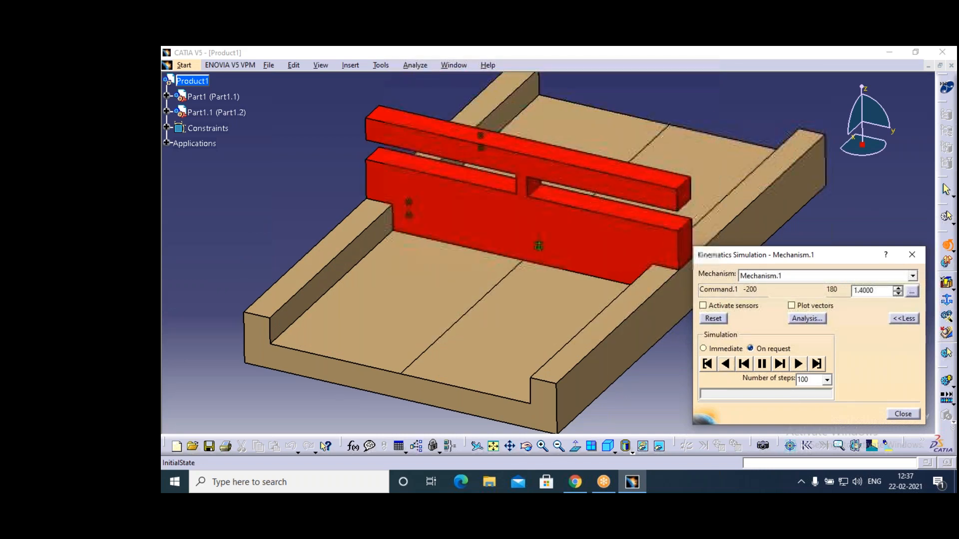
{"action": "left_click", "coordinate": [601, 67]}
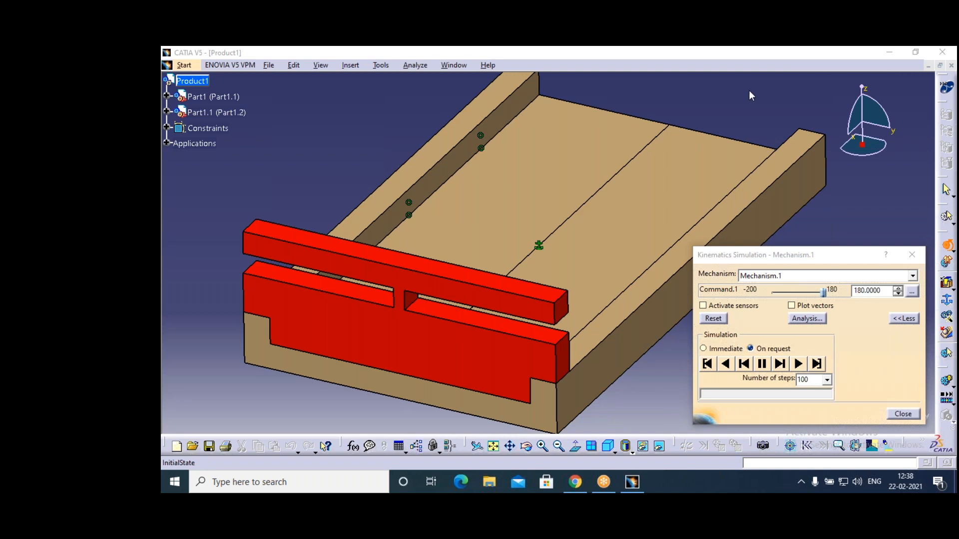
Close the Mechanism.1 simulation and close Product1 without saving the changes.
{"action": "left_click", "coordinate": [911, 257]}
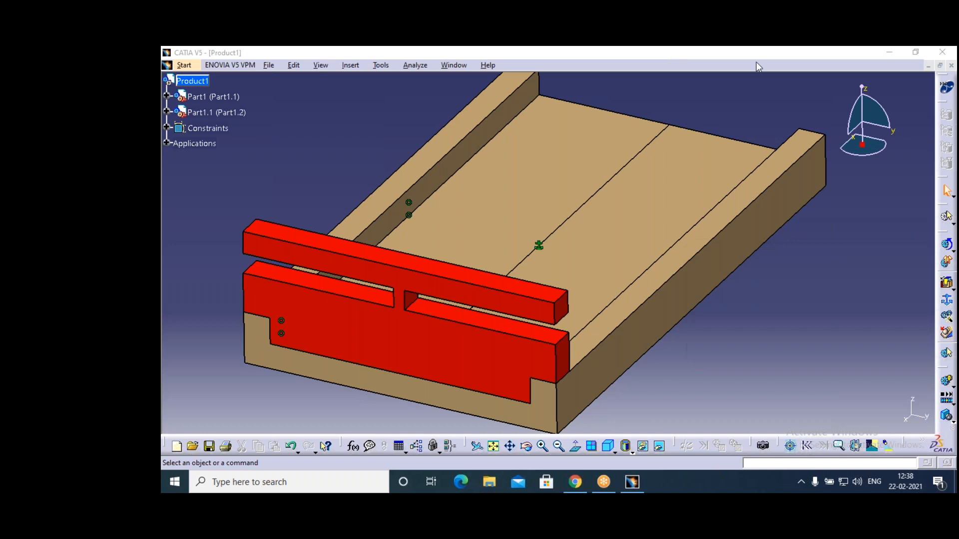
{"action": "left_click", "coordinate": [952, 65]}
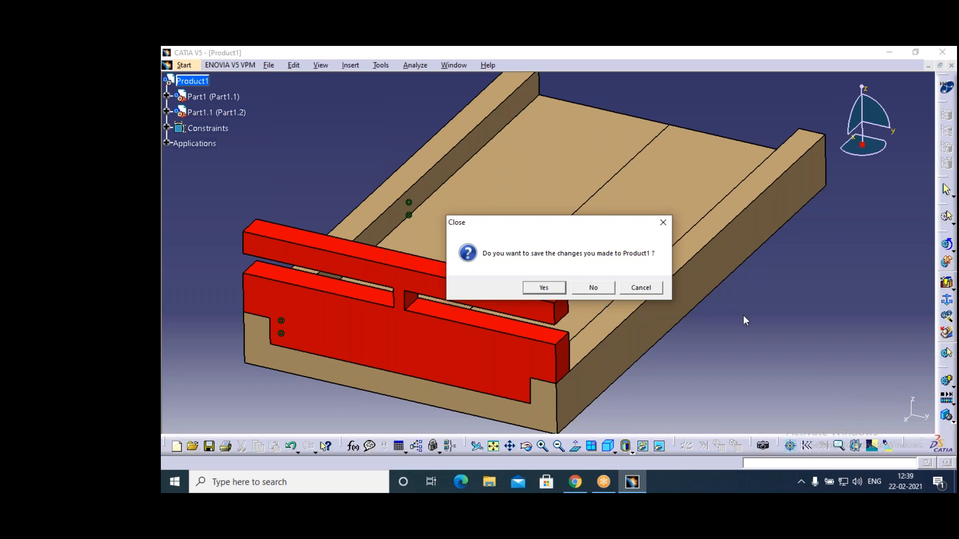
{"action": "left_click", "coordinate": [595, 289]}
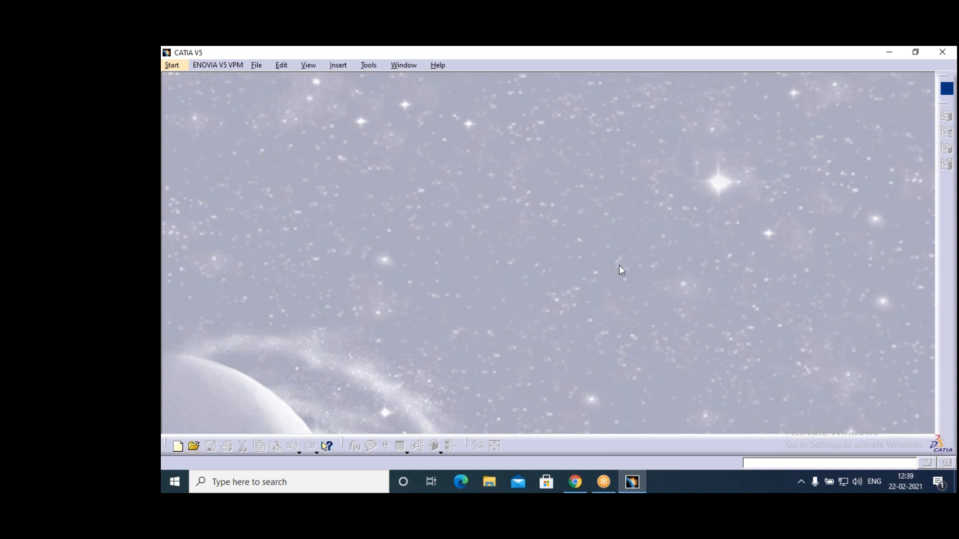
Create a new part in the Part Design workbench.
{"action": "left_click", "coordinate": [173, 70]}
{"action": "mouse_move", "coordinate": [197, 93]}
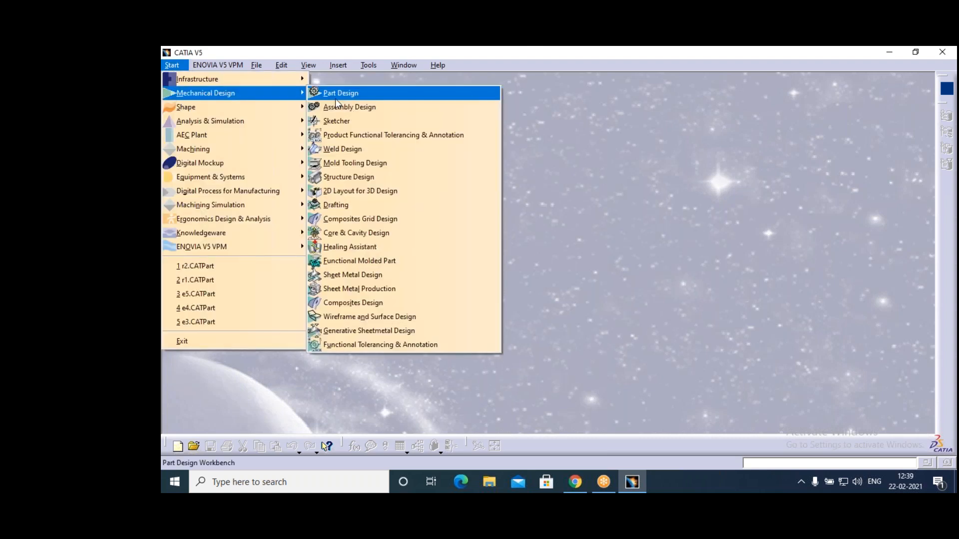
{"action": "left_click", "coordinate": [337, 92]}
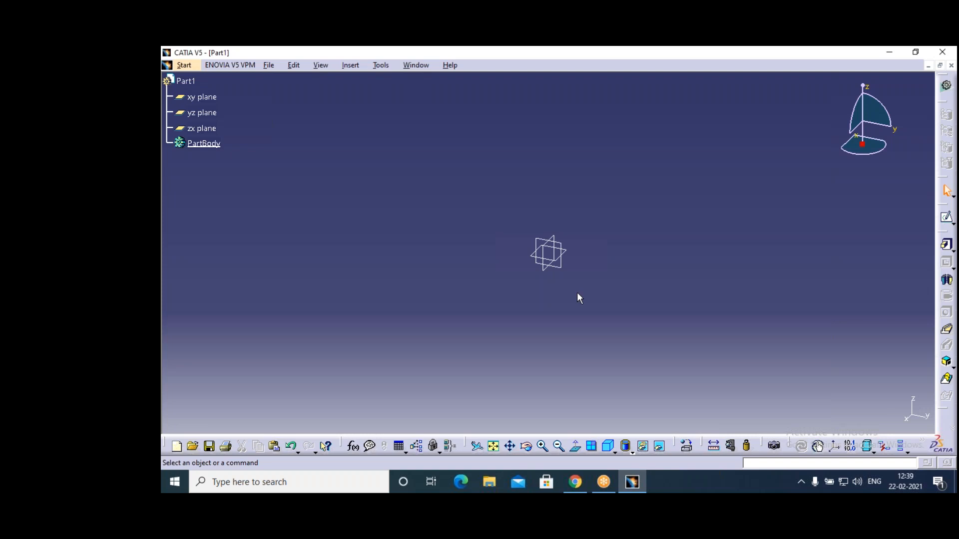
Sketch a circle of about 72 mm radius on the xy plane, centred on the origin.
{"action": "left_click", "coordinate": [571, 256]}
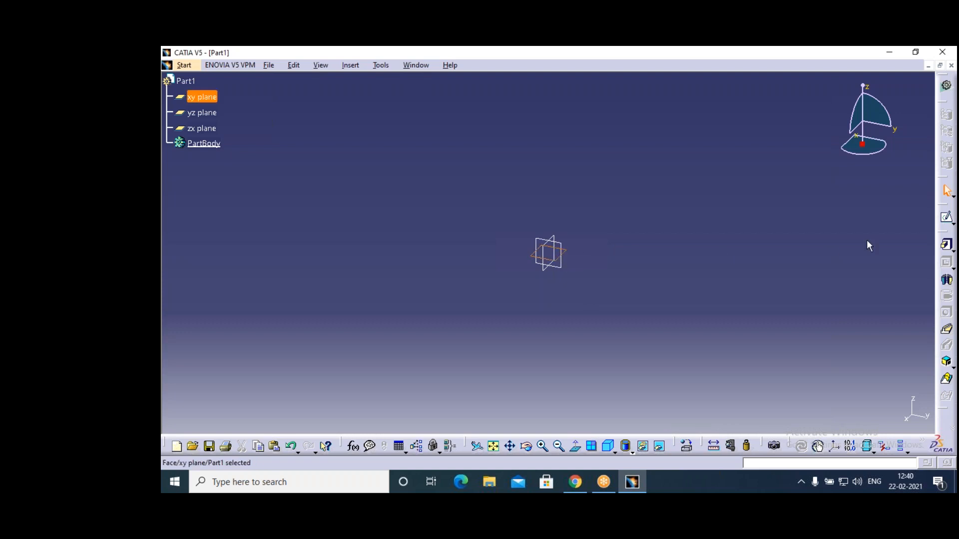
{"action": "left_click", "coordinate": [946, 218]}
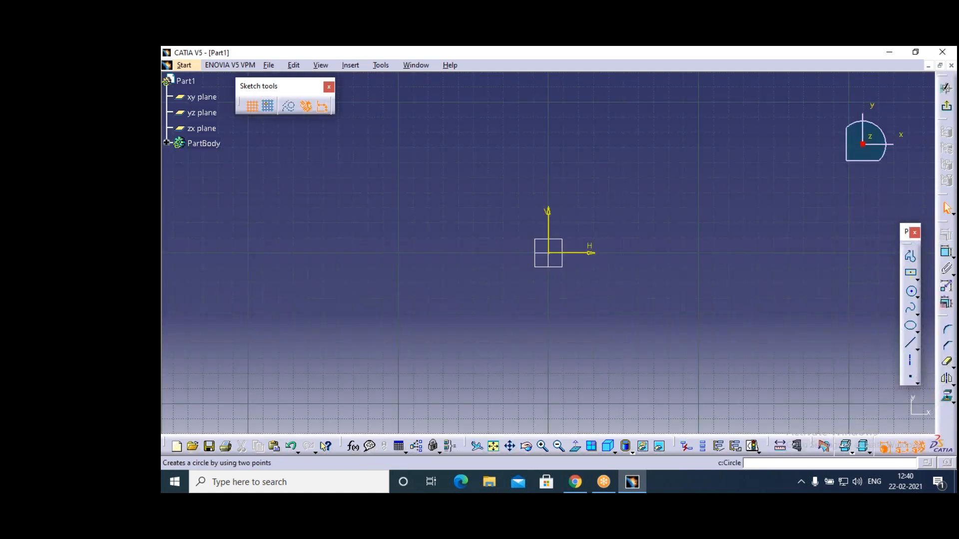
{"action": "left_click", "coordinate": [912, 291]}
{"action": "left_click", "coordinate": [549, 253]}
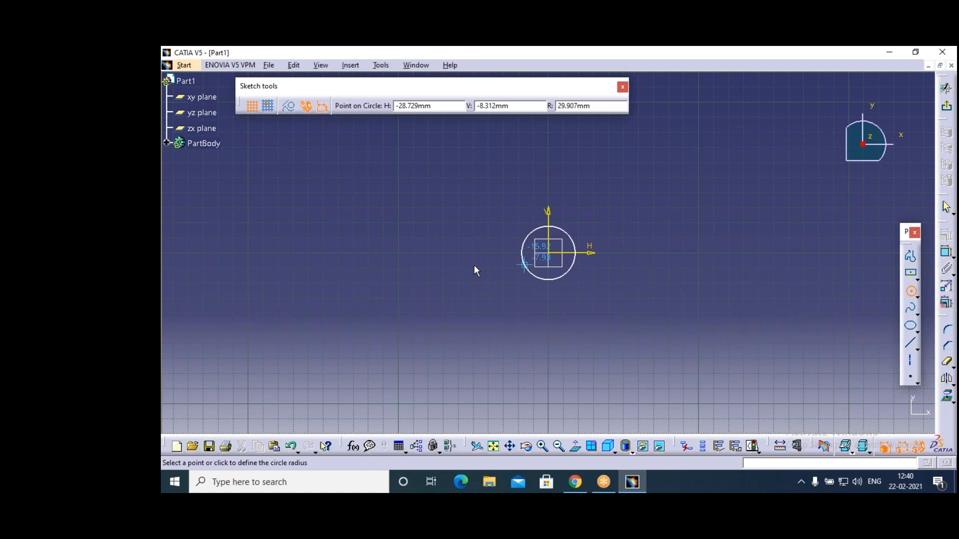
{"action": "left_click", "coordinate": [440, 267]}
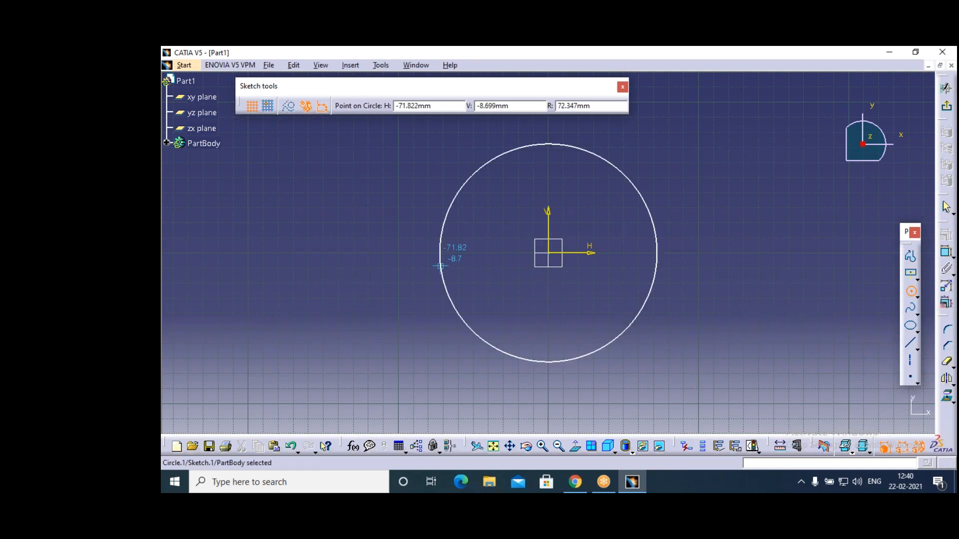
Dimension the circle's diameter, set it to 200 mm and exit the sketch.
{"action": "left_click", "coordinate": [947, 255]}
{"action": "left_click", "coordinate": [709, 302]}
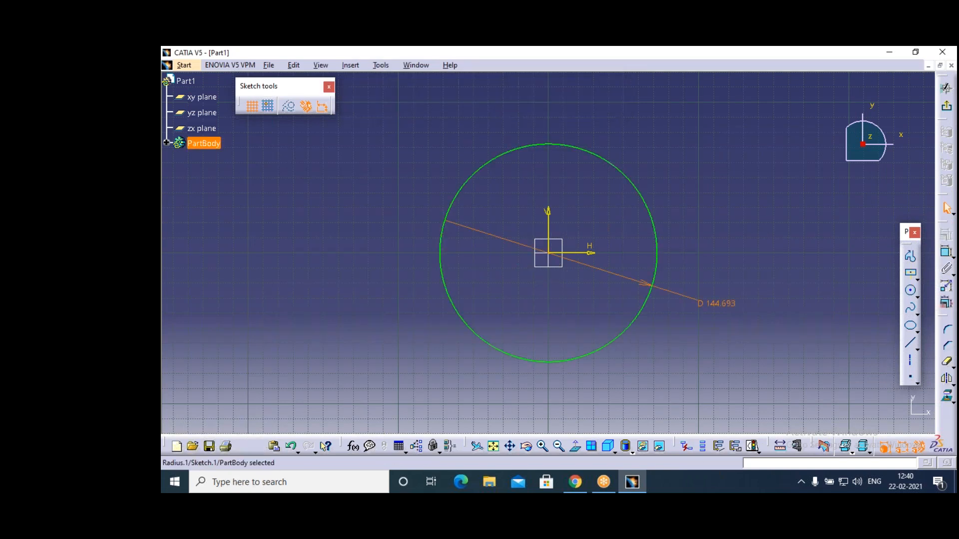
{"action": "double_click", "coordinate": [716, 303]}
{"action": "type", "text": "200"}
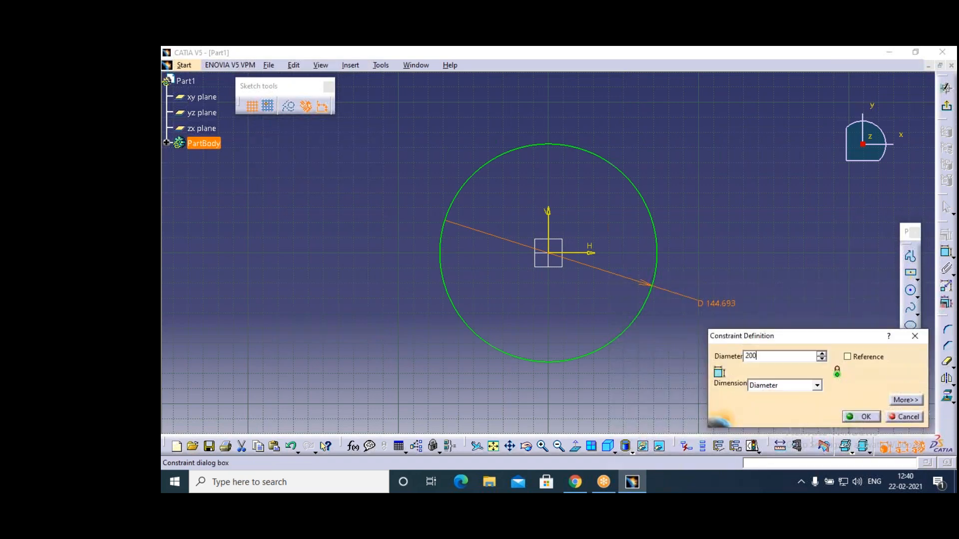
{"action": "left_click", "coordinate": [822, 213]}
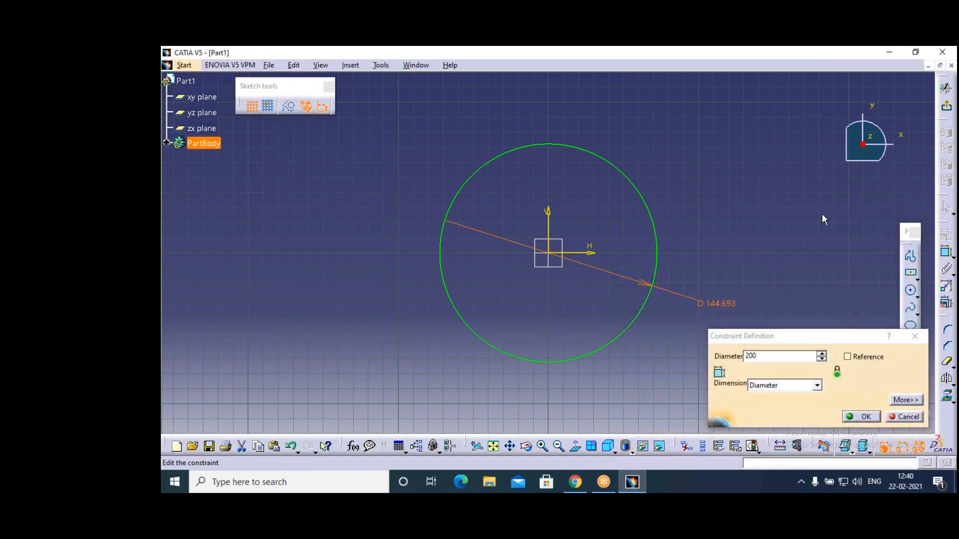
{"action": "key", "text": "Return"}
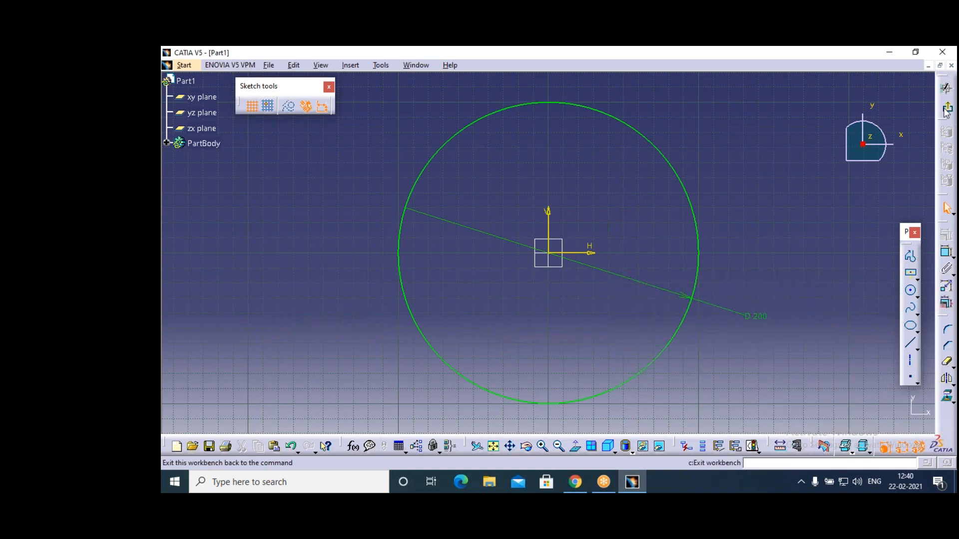
{"action": "left_click", "coordinate": [946, 109]}
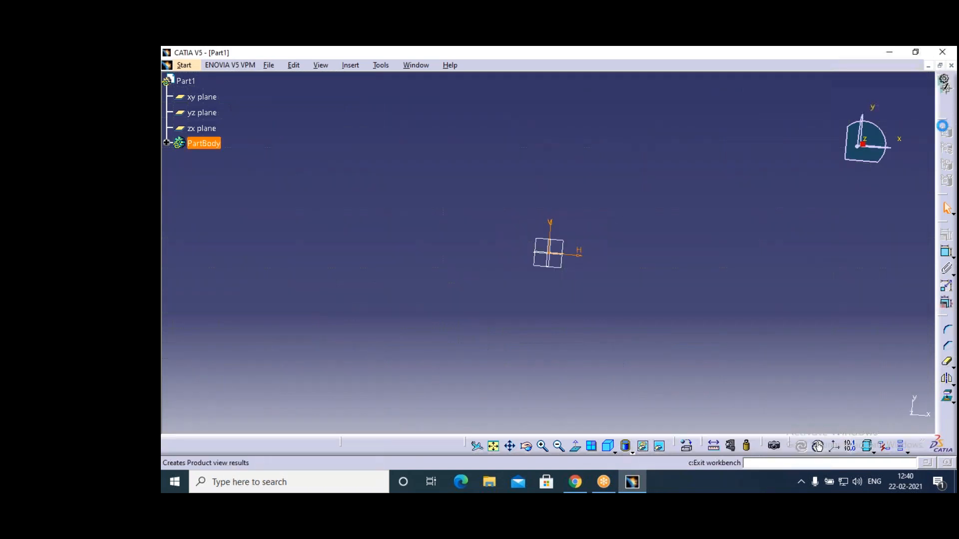
Pad the circle sketch to a length of 500 mm to form a solid cylinder.
{"action": "left_click", "coordinate": [946, 246]}
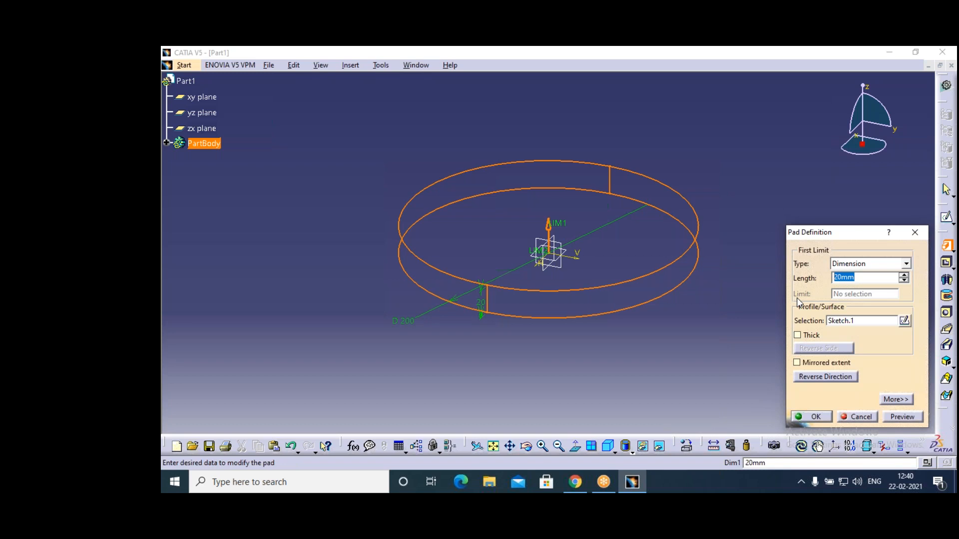
{"action": "type", "text": "500"}
{"action": "left_click", "coordinate": [728, 394]}
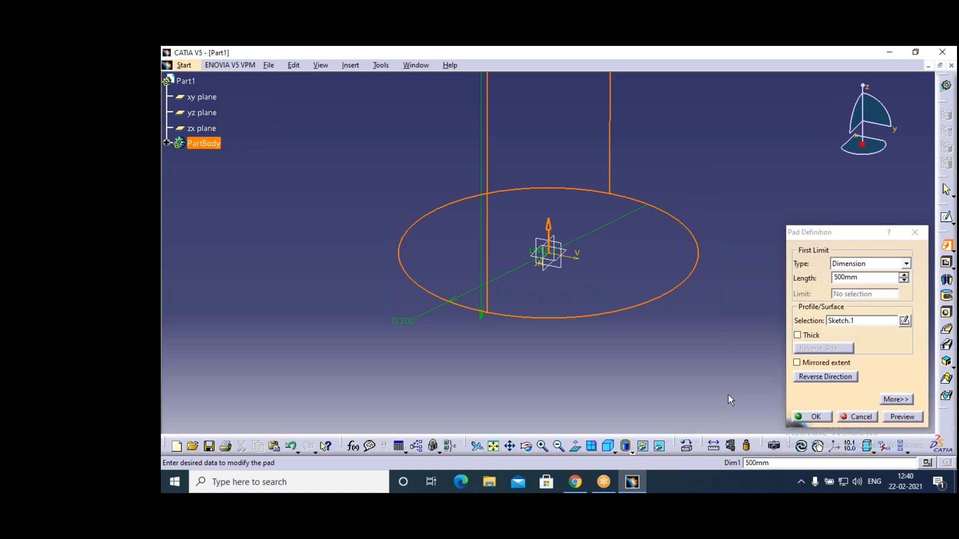
{"action": "left_click", "coordinate": [559, 446]}
{"action": "left_click", "coordinate": [560, 446]}
{"action": "left_click", "coordinate": [559, 446]}
{"action": "left_click", "coordinate": [560, 446]}
{"action": "left_click", "coordinate": [560, 446]}
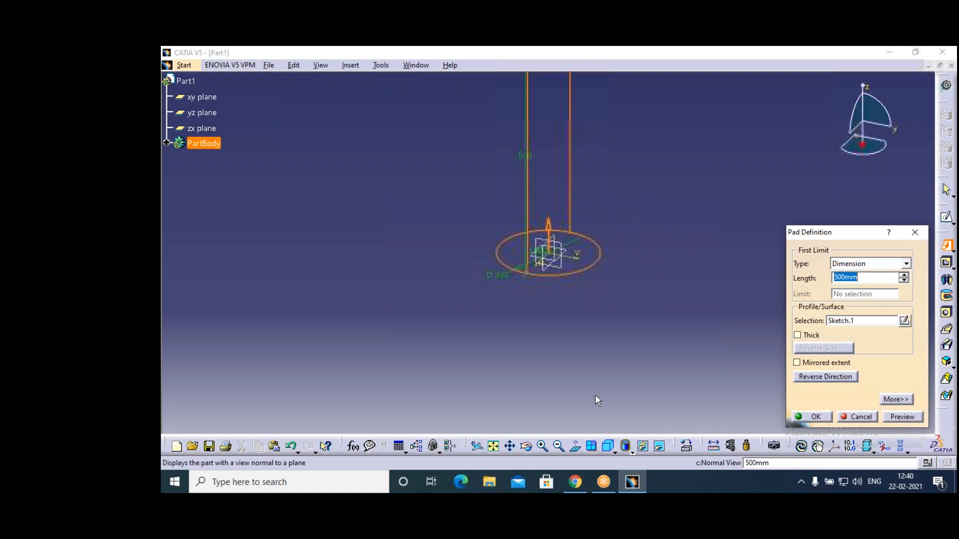
{"action": "left_click", "coordinate": [510, 447]}
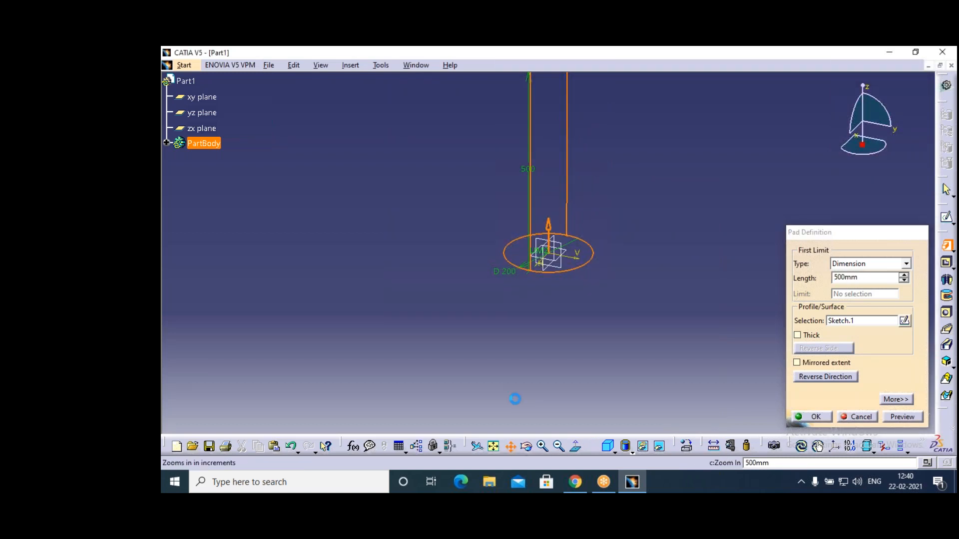
{"action": "left_click_drag", "start_coordinate": [536, 319], "coordinate": [539, 378]}
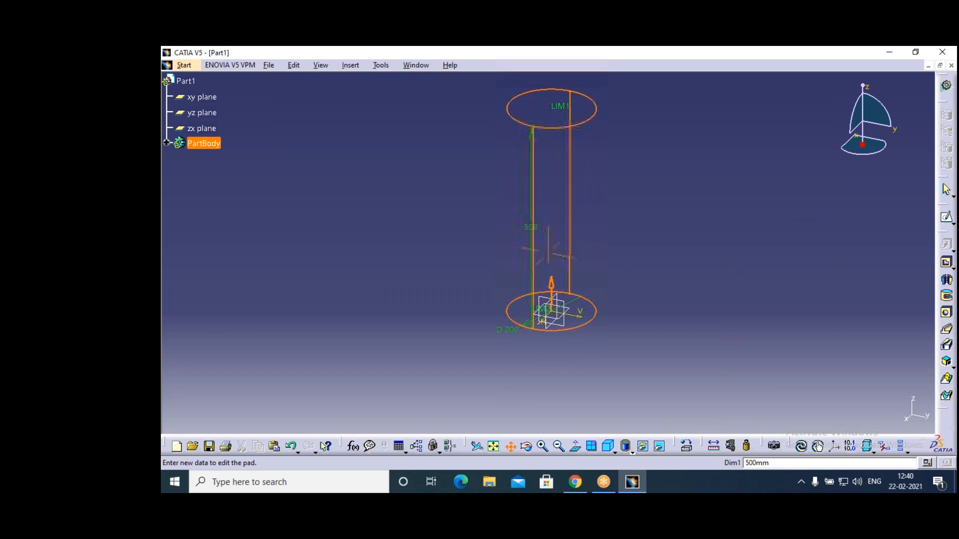
{"action": "left_click", "coordinate": [815, 418]}
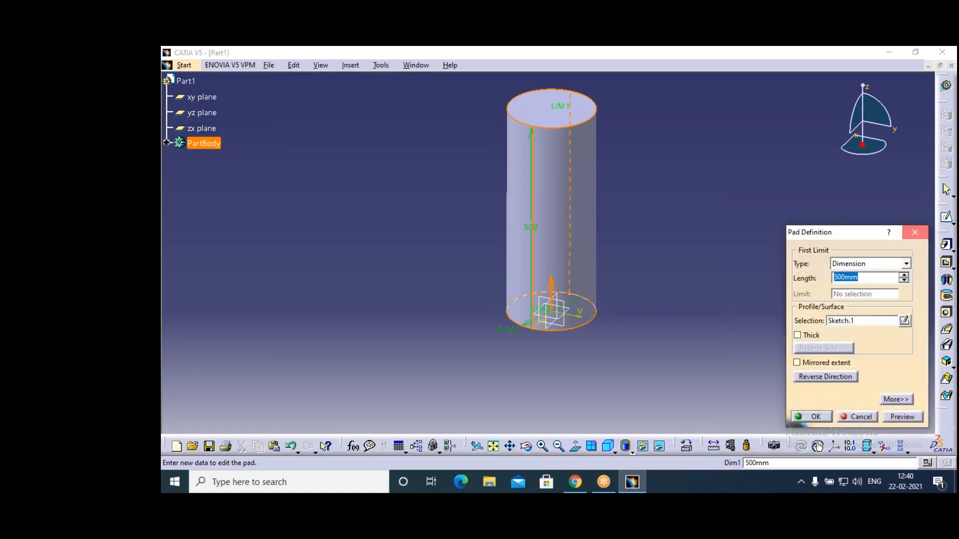
{"action": "left_click", "coordinate": [915, 232]}
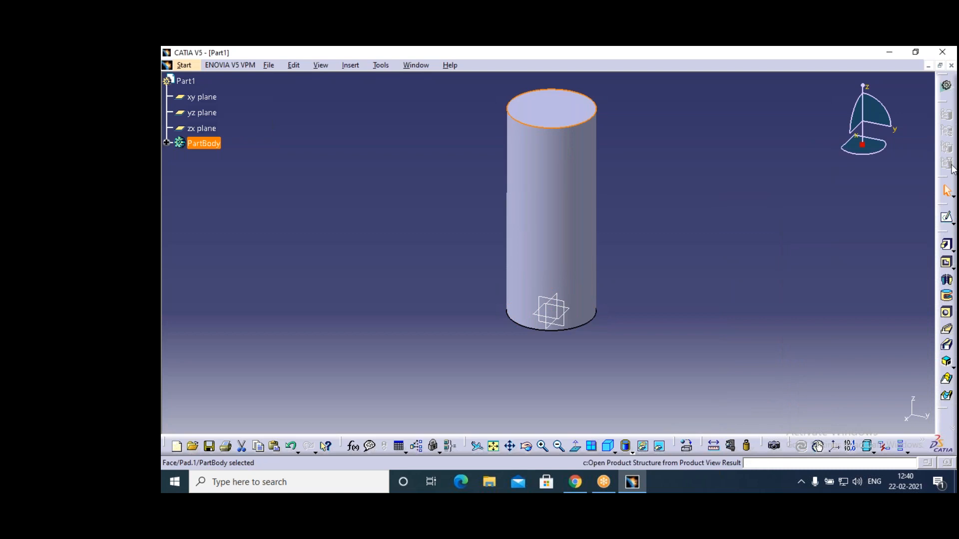
Sketch a centred rectangle about 127 mm high on the cylinder's top face, centred on the origin.
{"action": "left_click", "coordinate": [947, 220]}
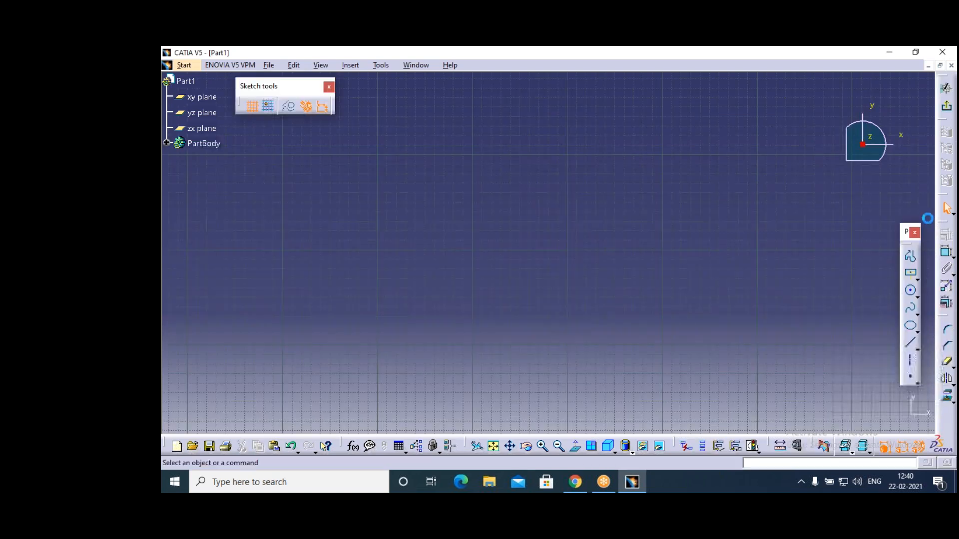
{"action": "left_click", "coordinate": [493, 447]}
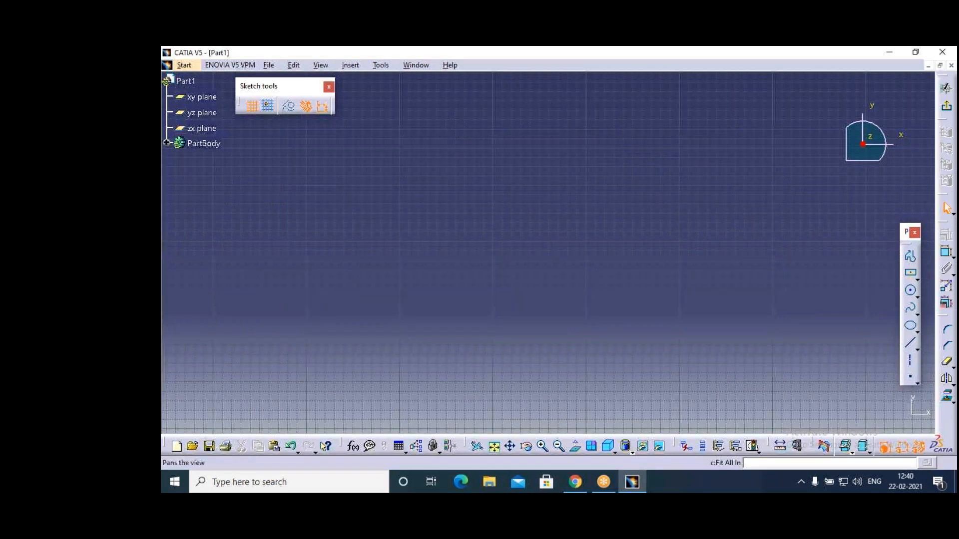
{"action": "left_click", "coordinate": [543, 446]}
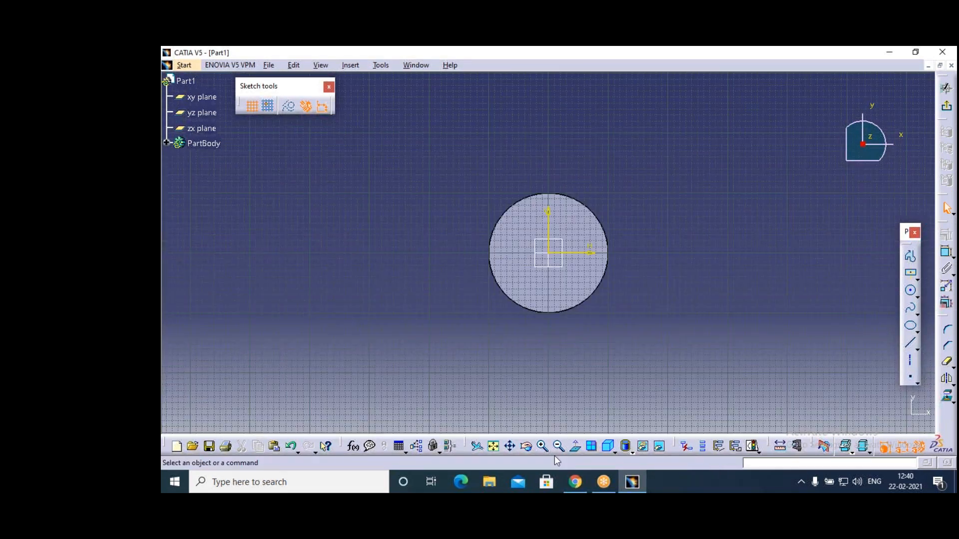
{"action": "left_click", "coordinate": [543, 446]}
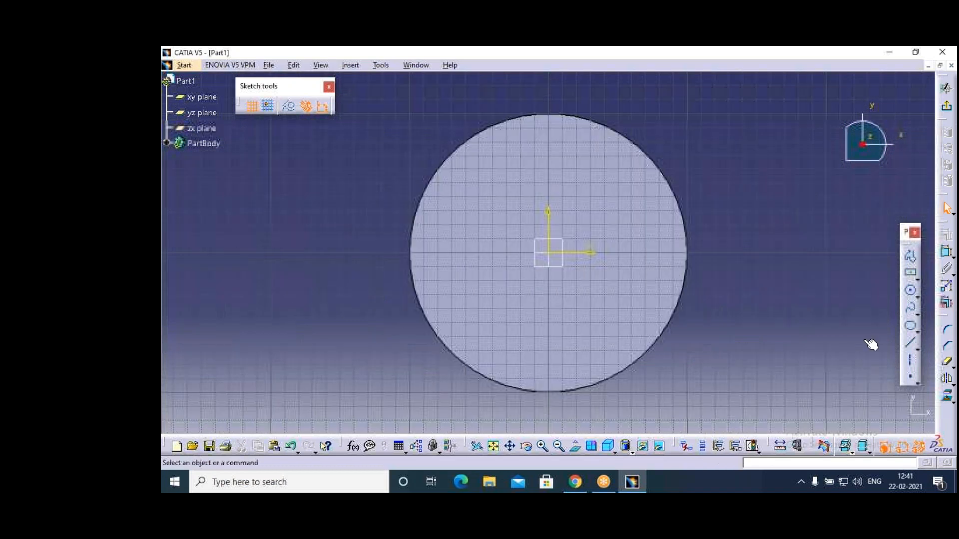
{"action": "left_click", "coordinate": [911, 277]}
{"action": "left_click", "coordinate": [548, 252]}
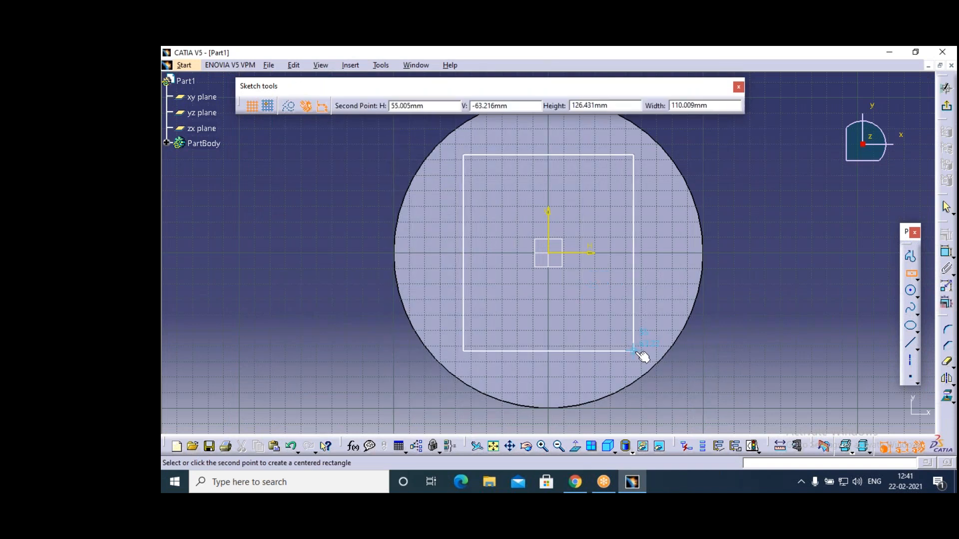
{"action": "left_click", "coordinate": [637, 352]}
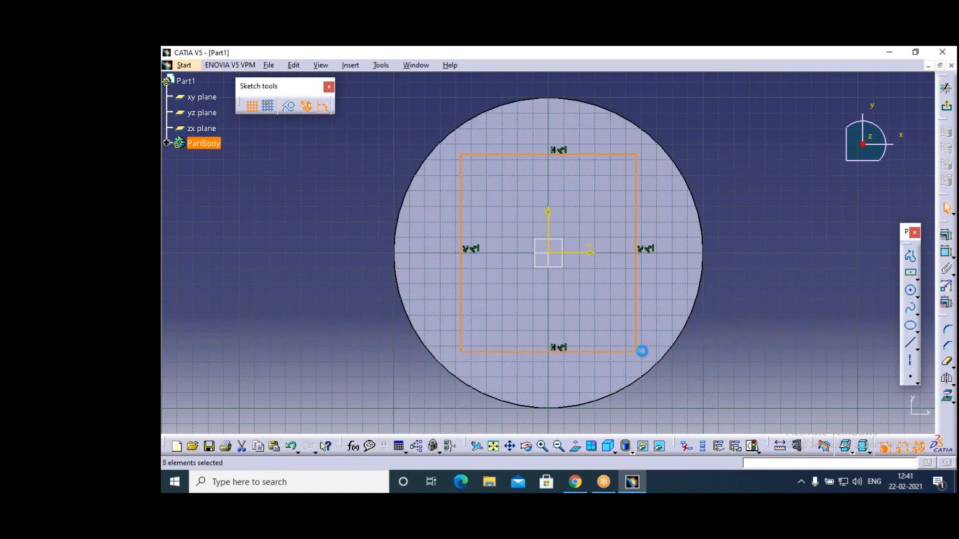
Dimension the rectangle's vertical side and set its height to 130 mm.
{"action": "left_click", "coordinate": [945, 255]}
{"action": "left_click", "coordinate": [637, 250]}
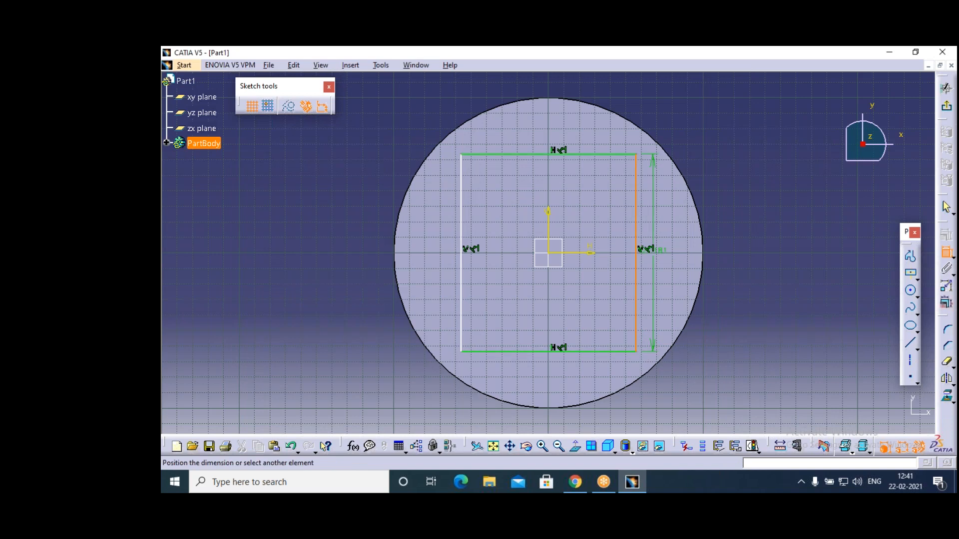
{"action": "left_click", "coordinate": [774, 247]}
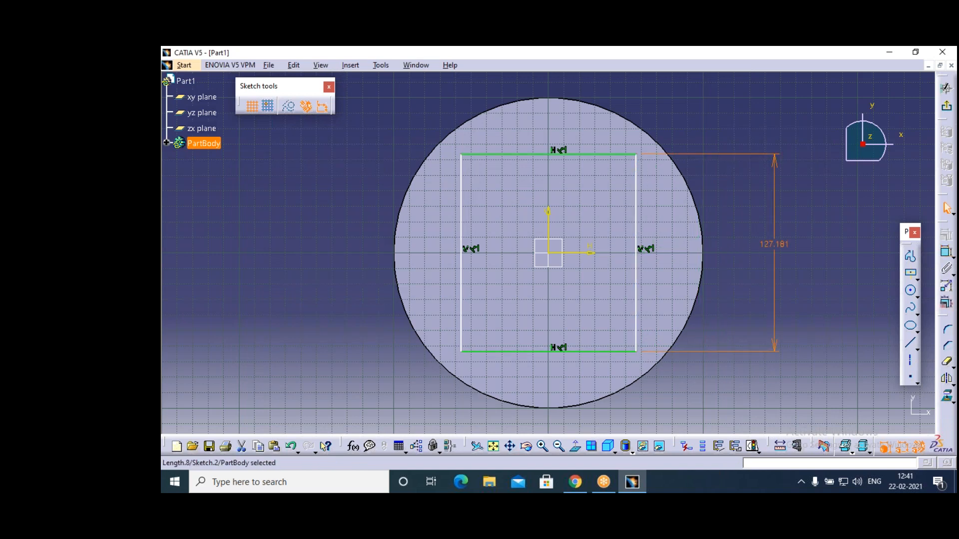
{"action": "double_click", "coordinate": [776, 245]}
{"action": "type", "text": "130"}
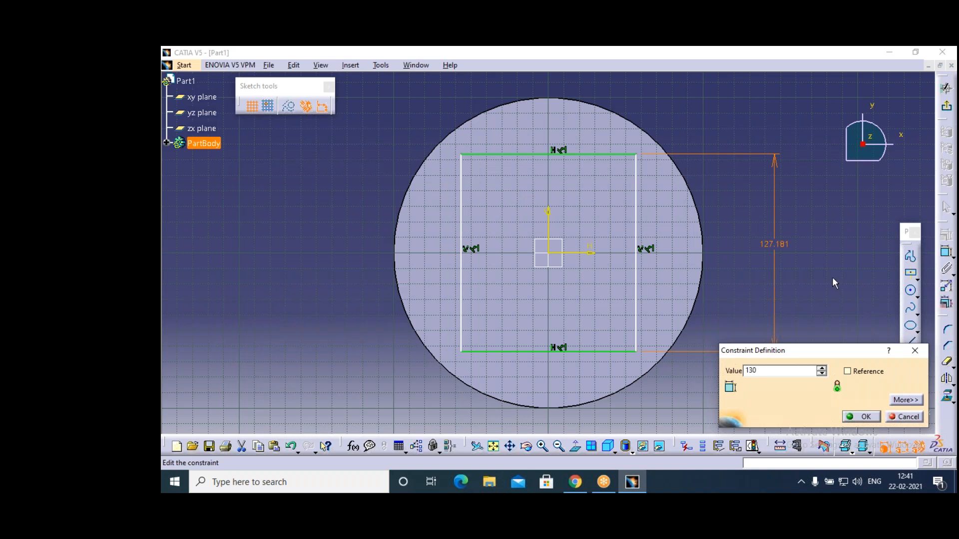
{"action": "key", "text": "Return"}
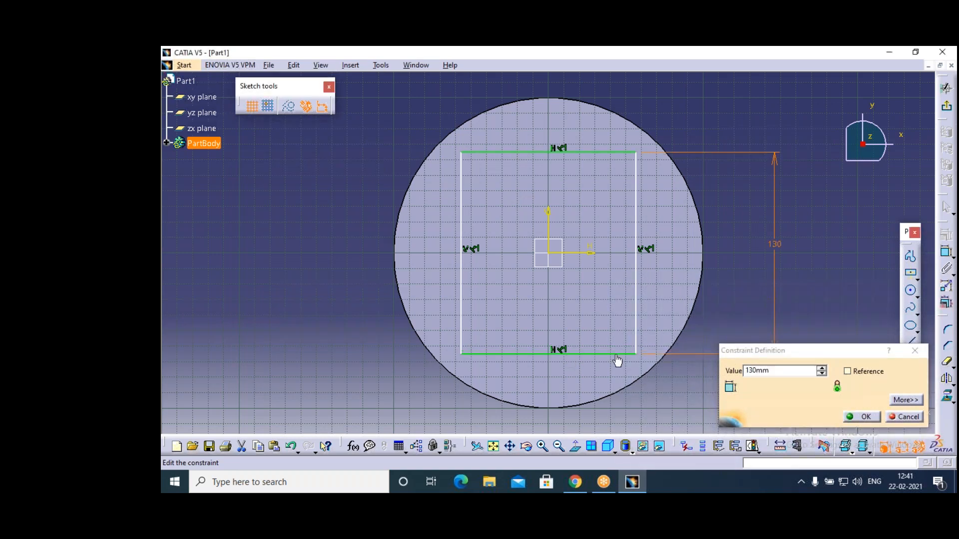
{"action": "left_click", "coordinate": [864, 419]}
{"action": "left_click", "coordinate": [864, 418]}
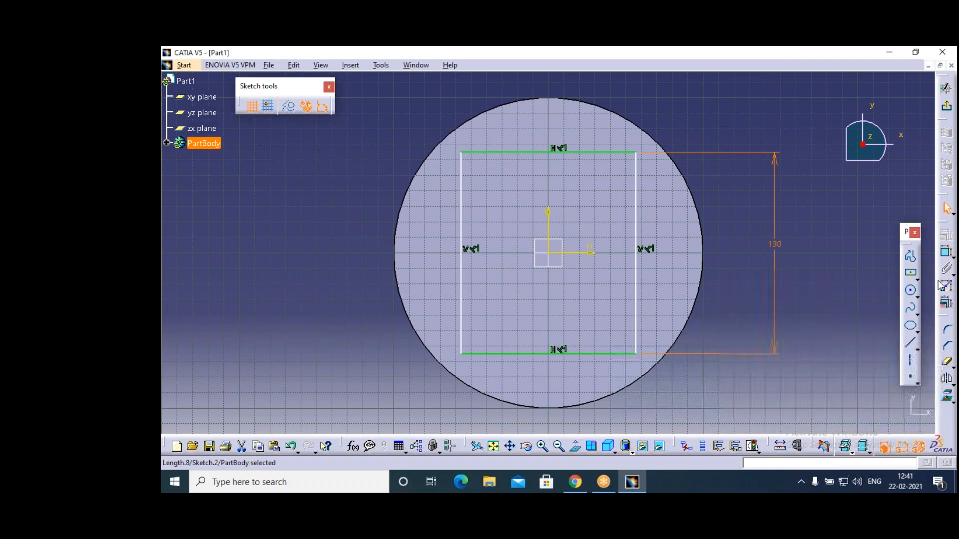
Dimension the rectangle's horizontal side, set its width to 130 mm and exit the sketch.
{"action": "left_click", "coordinate": [944, 285]}
{"action": "left_click", "coordinate": [539, 354]}
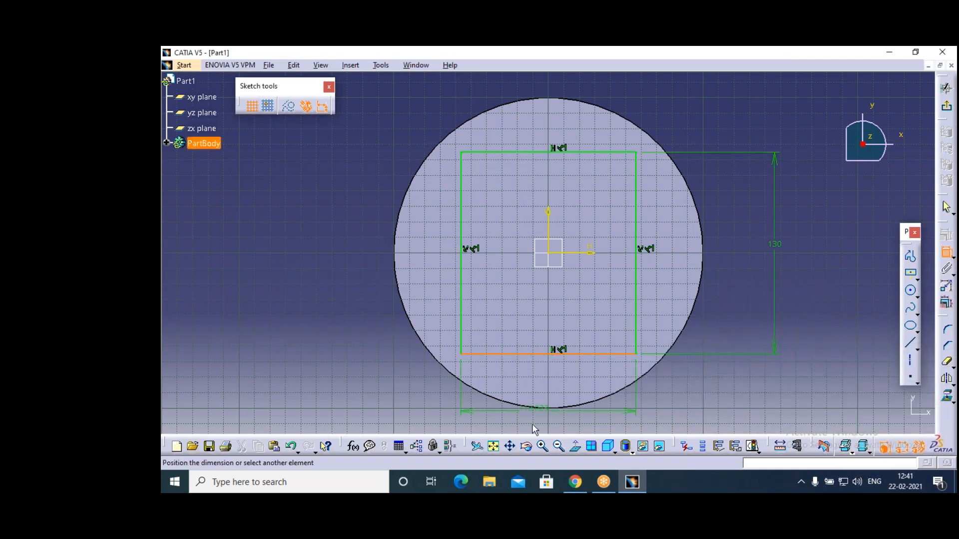
{"action": "left_click", "coordinate": [535, 430]}
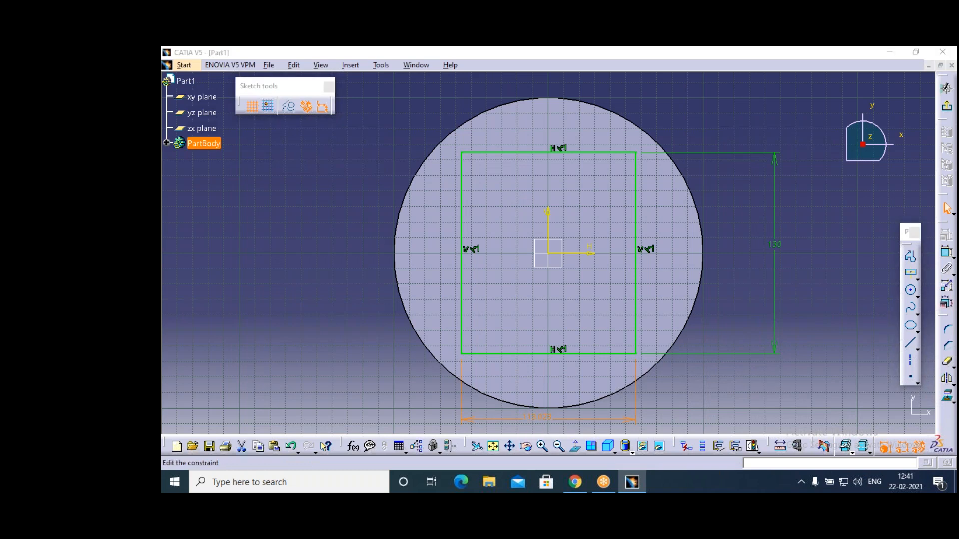
{"action": "type", "text": "1"}
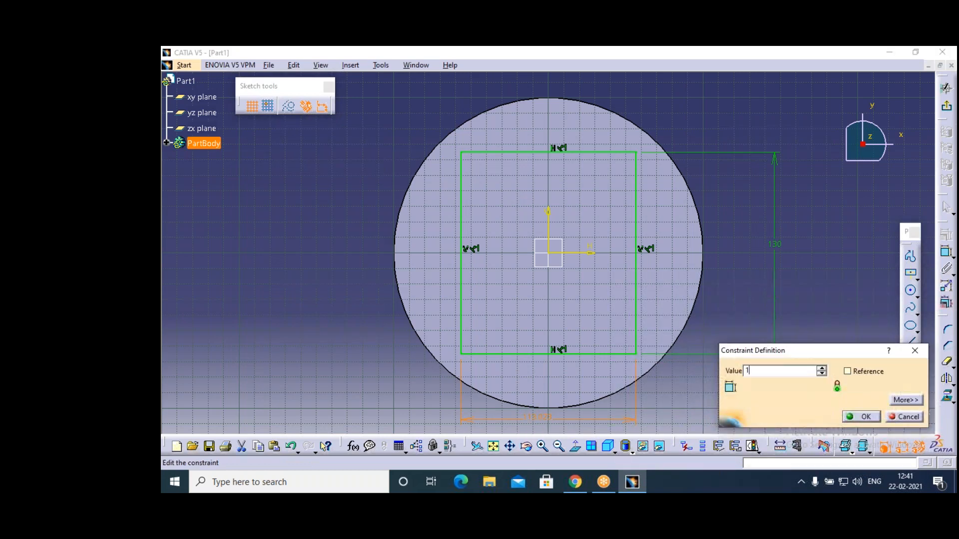
{"action": "type", "text": "30"}
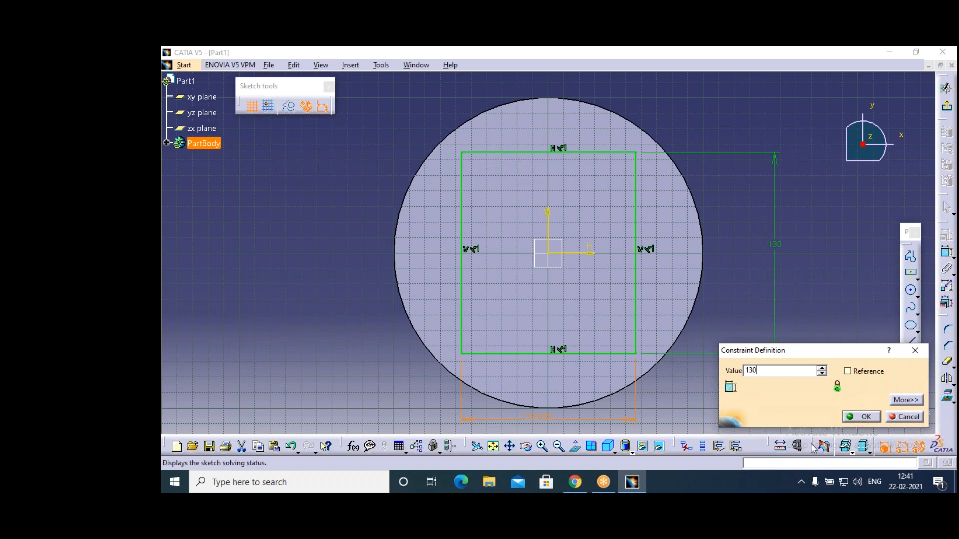
{"action": "left_click", "coordinate": [862, 418]}
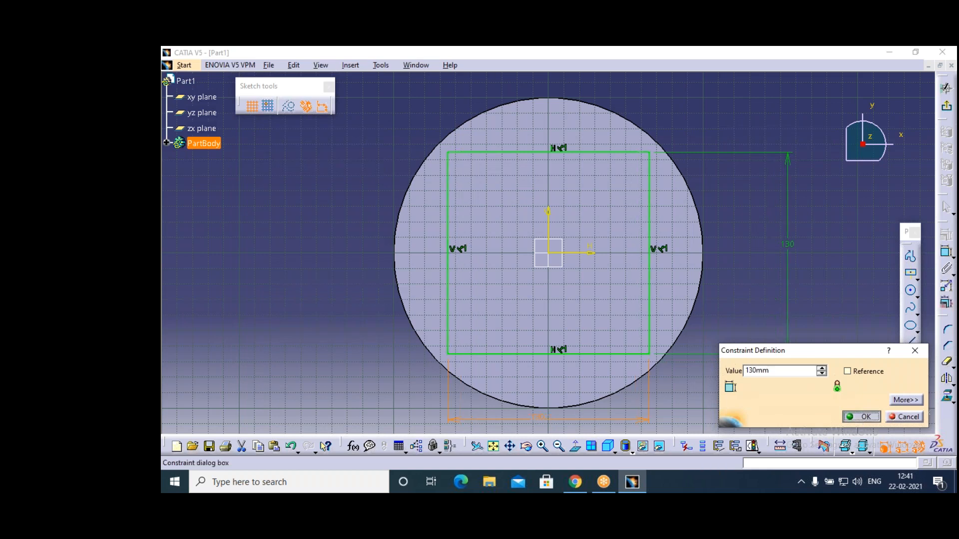
{"action": "left_click", "coordinate": [948, 108]}
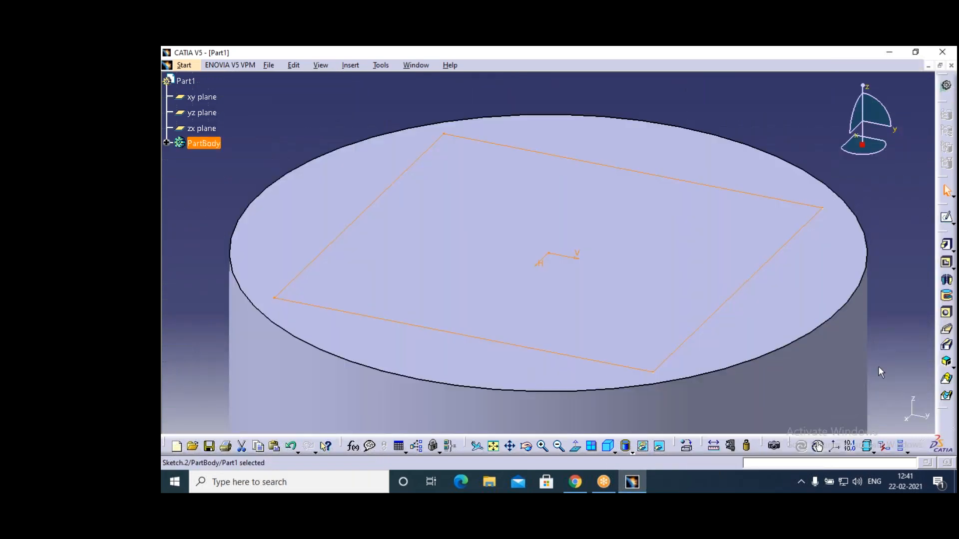
Cut a pocket 490 mm deep into the cylinder from the square sketch.
{"action": "left_click", "coordinate": [947, 265]}
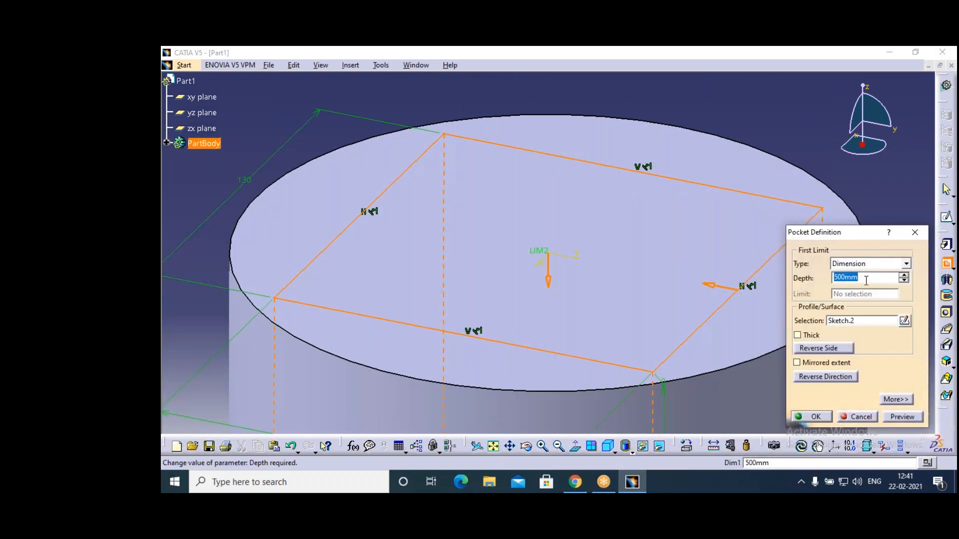
{"action": "type", "text": "490"}
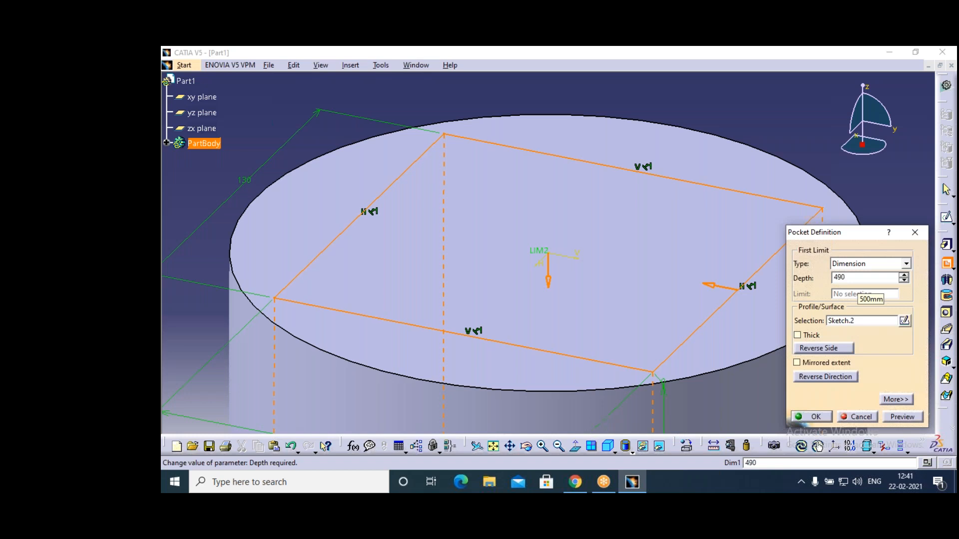
{"action": "left_click", "coordinate": [897, 420]}
{"action": "left_click", "coordinate": [812, 418]}
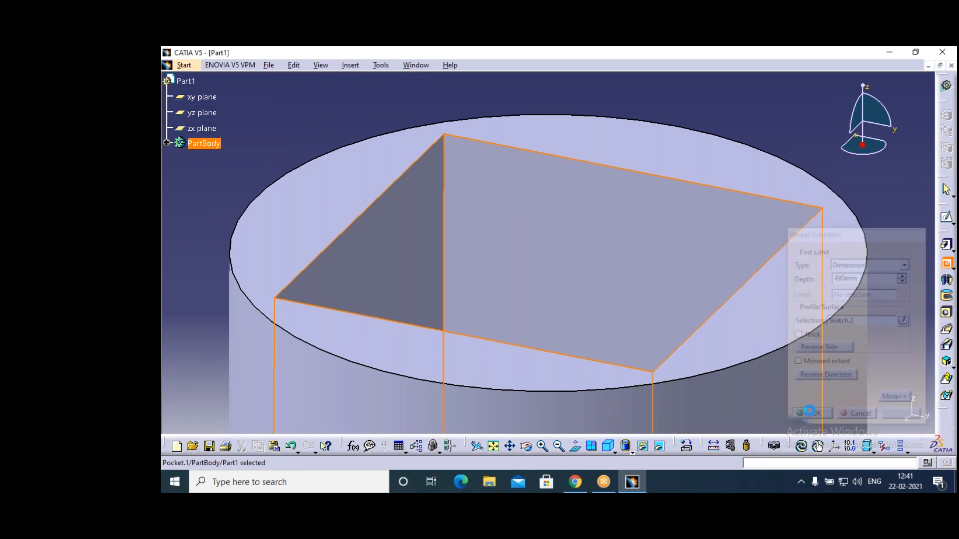
Change the fill colour of the whole PartBody to yellow in its graphic properties.
{"action": "left_click", "coordinate": [560, 446]}
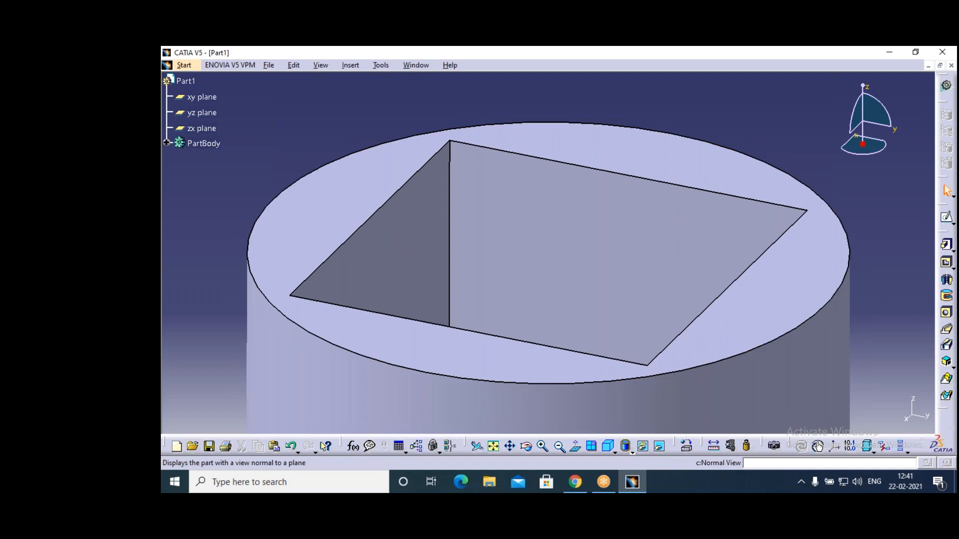
{"action": "left_click", "coordinate": [560, 446]}
{"action": "left_click", "coordinate": [560, 446]}
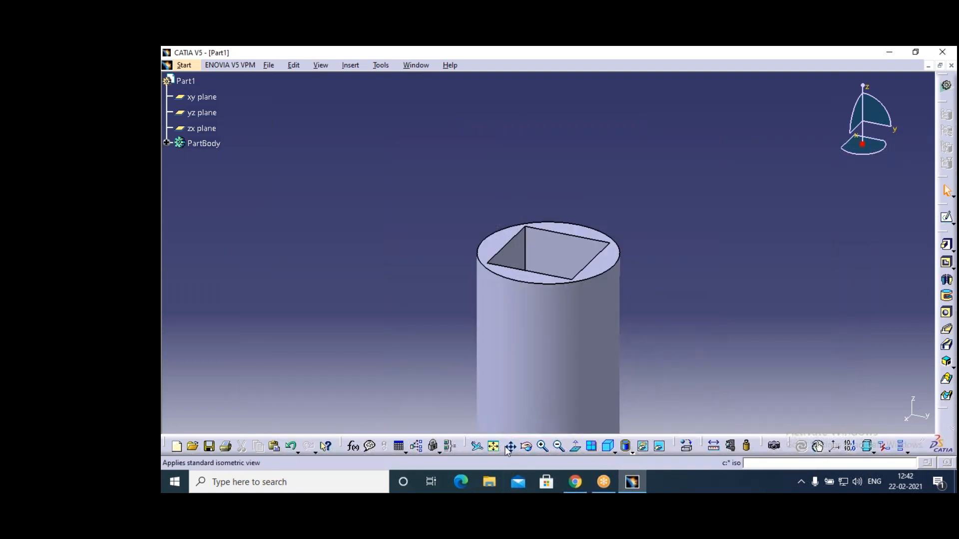
{"action": "middle_click_drag", "start_coordinate": [648, 393], "coordinate": [675, 251]}
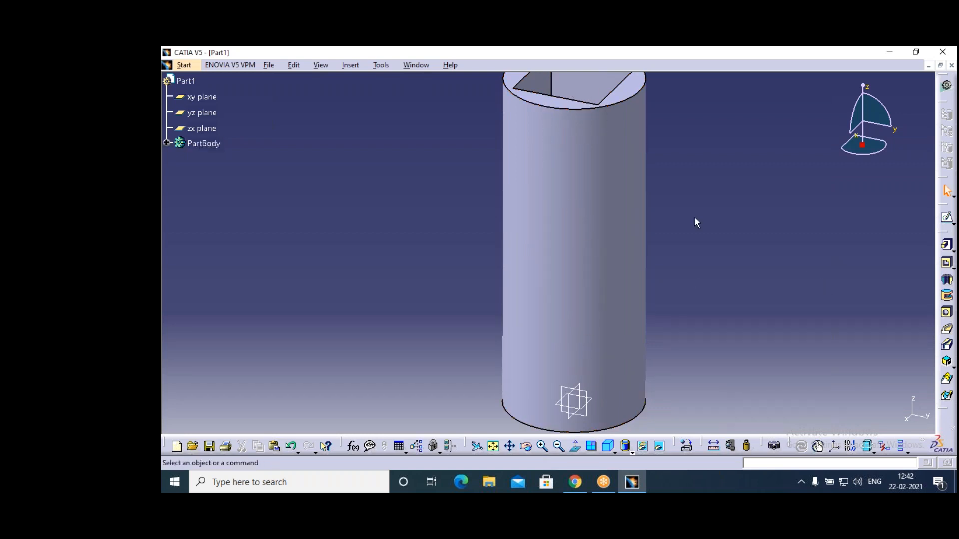
{"action": "left_click", "coordinate": [642, 204]}
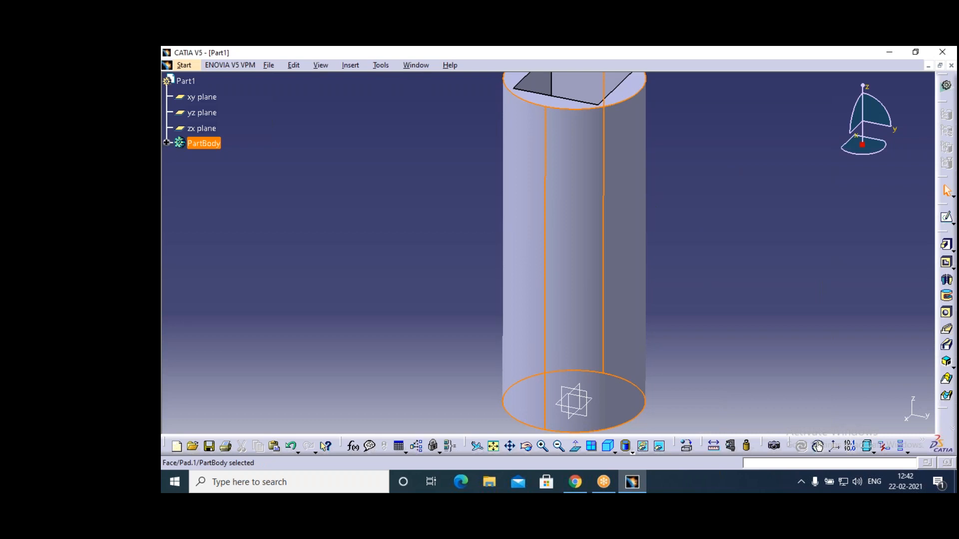
{"action": "left_click", "coordinate": [203, 143]}
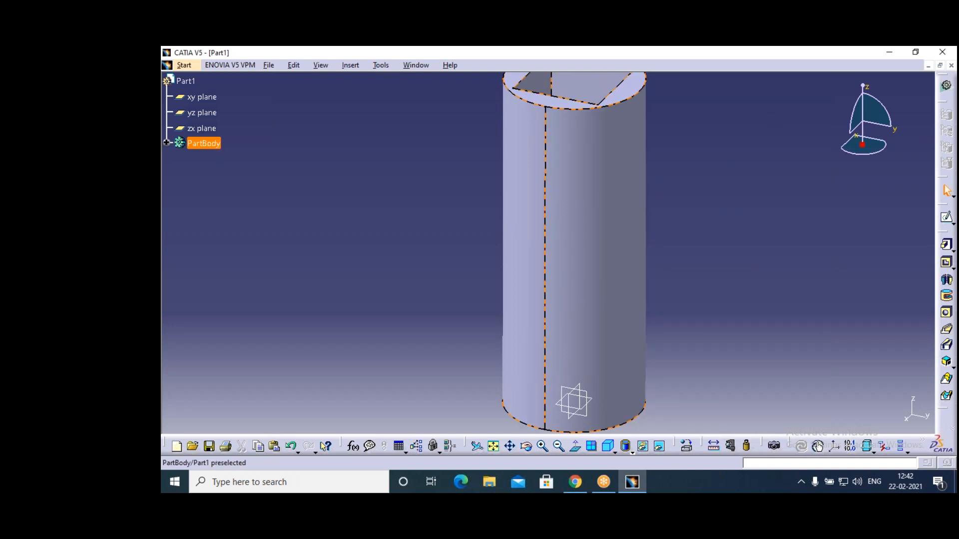
{"action": "right_click", "coordinate": [204, 144]}
{"action": "left_click", "coordinate": [238, 193]}
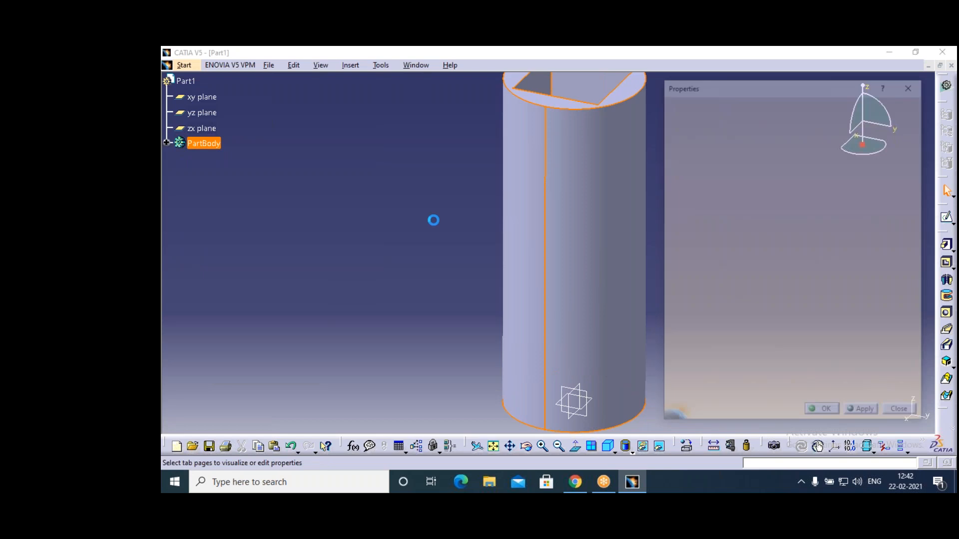
{"action": "left_click", "coordinate": [709, 158]}
{"action": "left_click", "coordinate": [697, 195]}
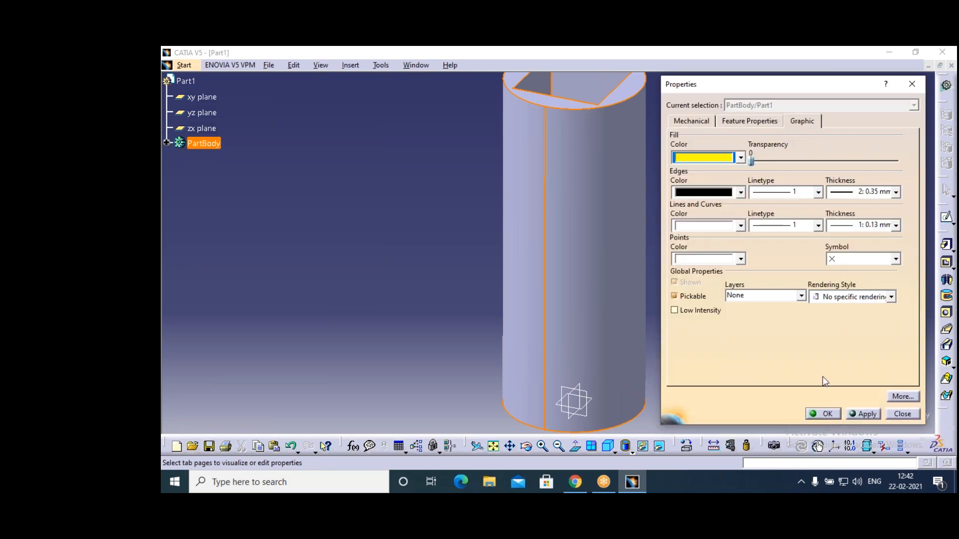
{"action": "left_click", "coordinate": [823, 414]}
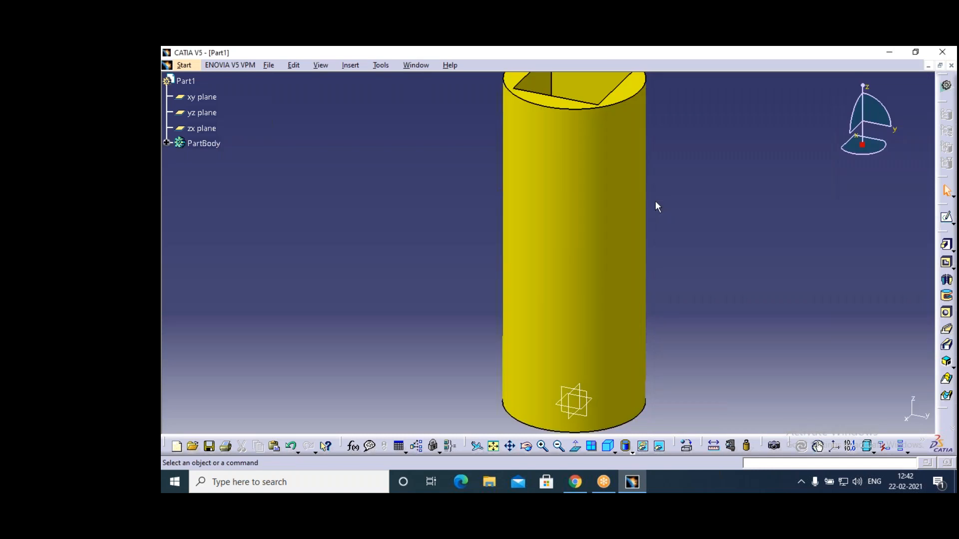
Set the transparency of the cylinder's outer curved face to 255.
{"action": "right_click", "coordinate": [611, 185]}
{"action": "left_click", "coordinate": [645, 233]}
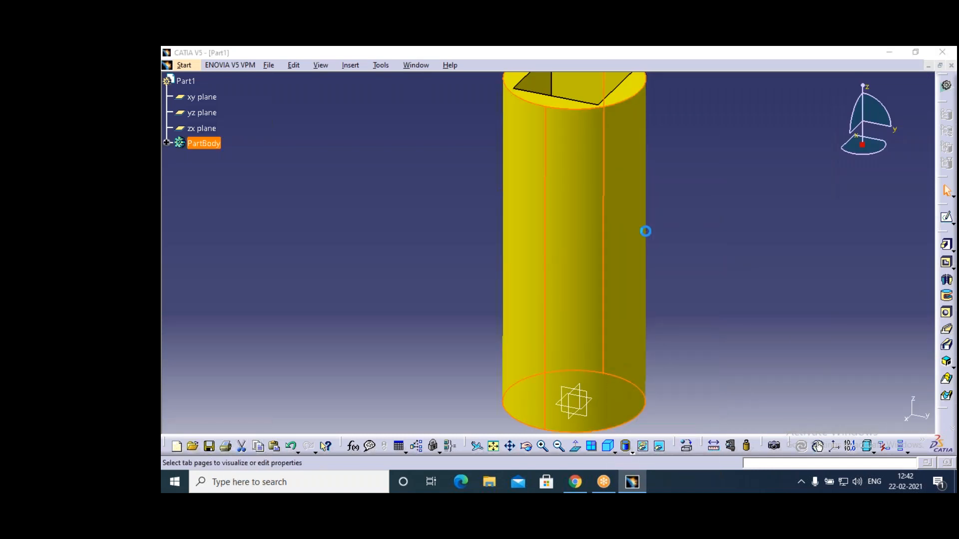
{"action": "left_click_drag", "start_coordinate": [753, 161], "coordinate": [899, 161]}
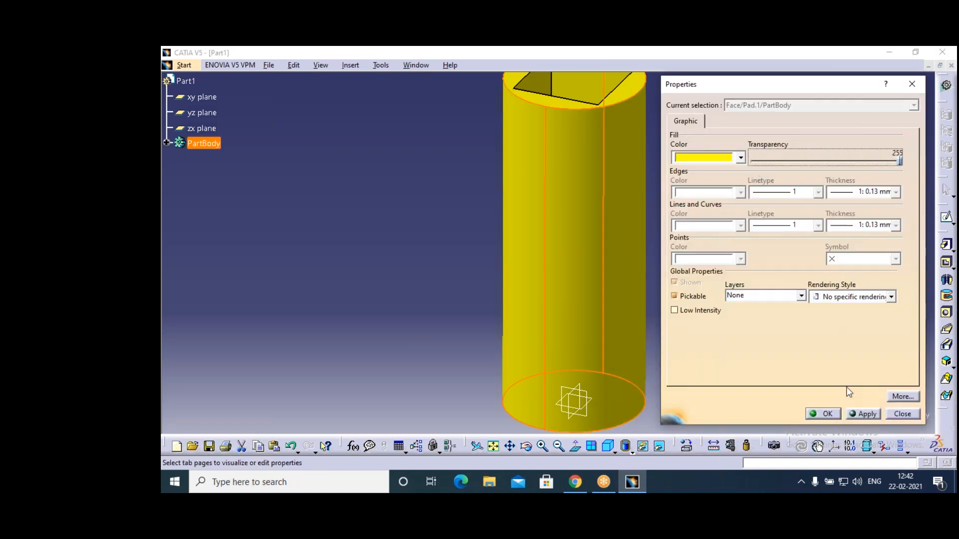
{"action": "left_click", "coordinate": [835, 414]}
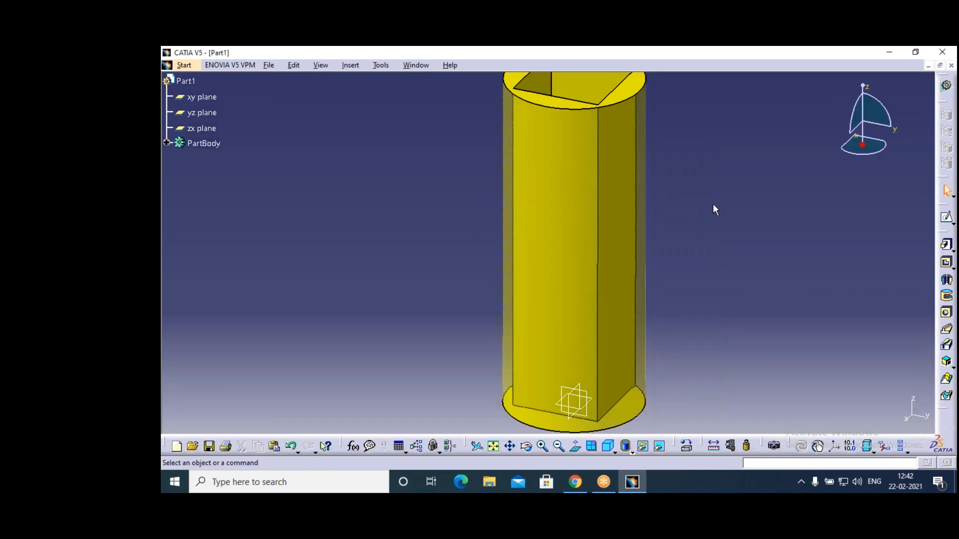
Set the transparency of the square pocket's rear inner wall to 255 in its graphic properties.
{"action": "left_click", "coordinate": [558, 444]}
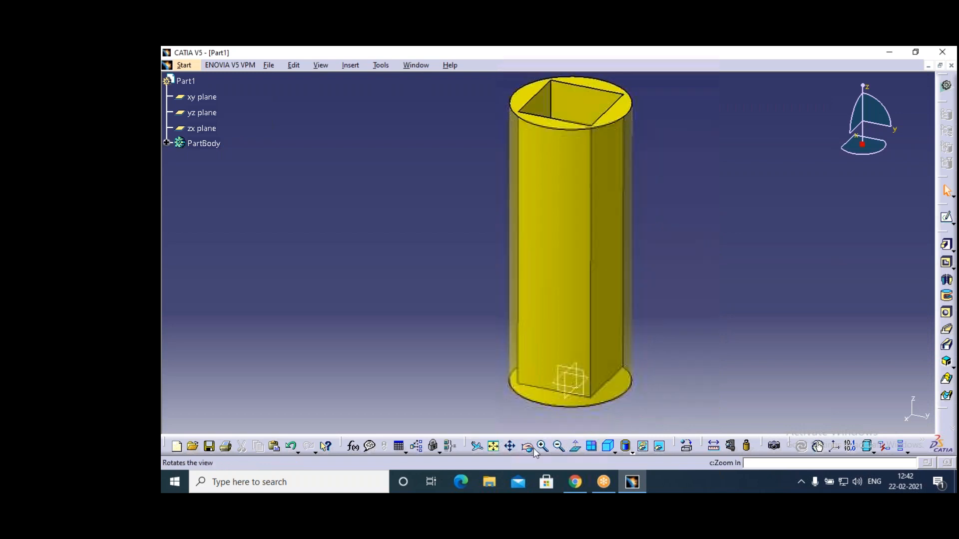
{"action": "left_click", "coordinate": [526, 446]}
{"action": "left_click_drag", "start_coordinate": [505, 235], "coordinate": [455, 194]}
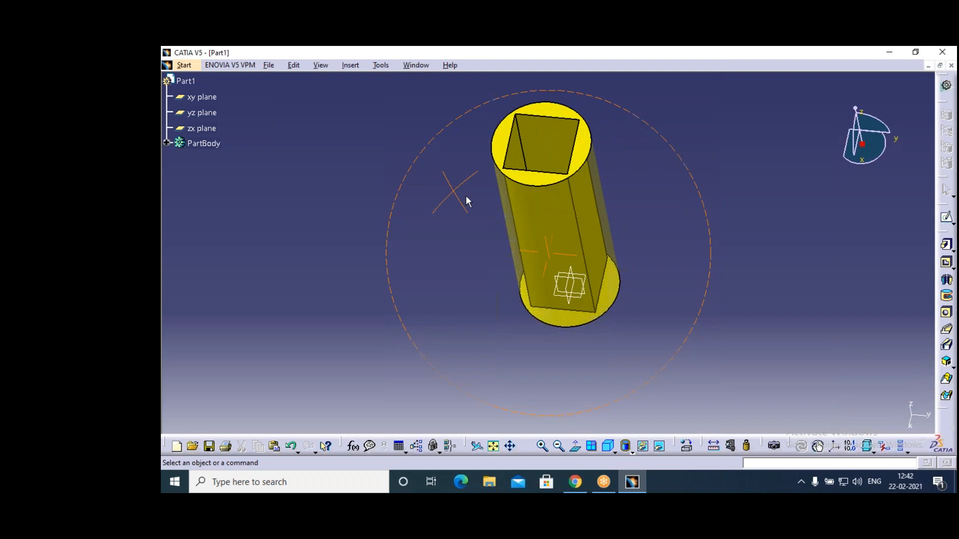
{"action": "right_click", "coordinate": [545, 138]}
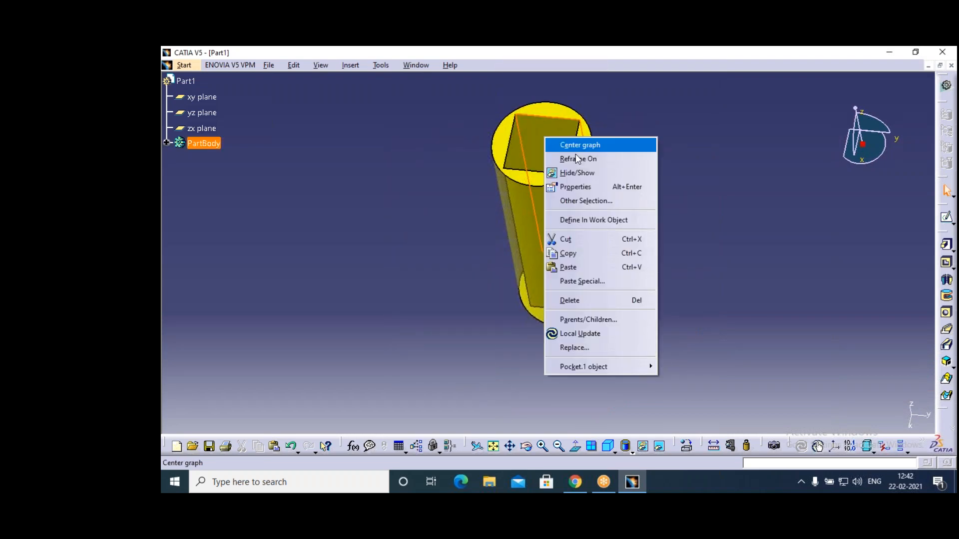
{"action": "left_click", "coordinate": [577, 187]}
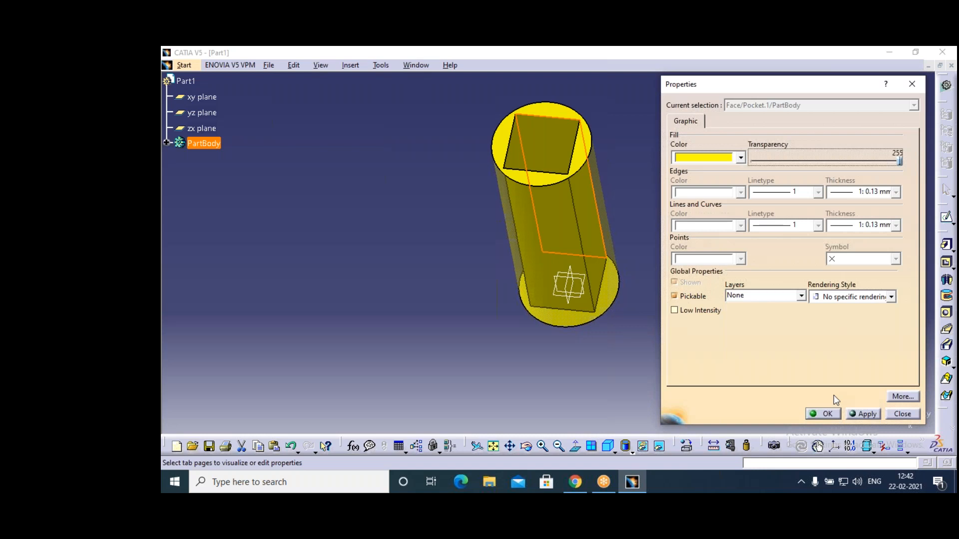
{"action": "left_click", "coordinate": [823, 414]}
Set the transparency of the adjacent pocket wall to 255 in its graphic properties.
{"action": "left_click", "coordinate": [523, 160]}
{"action": "right_click", "coordinate": [524, 160]}
{"action": "left_click", "coordinate": [550, 203]}
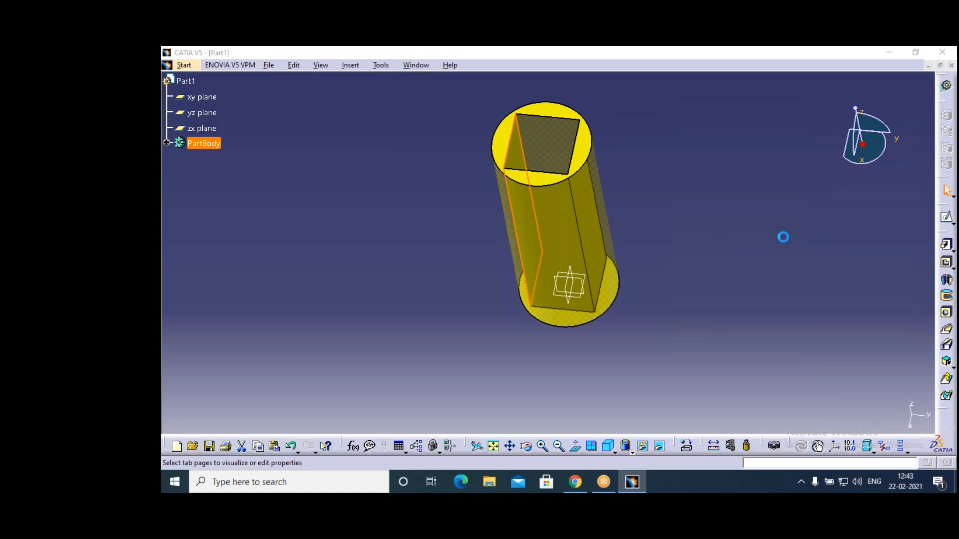
{"action": "left_click", "coordinate": [823, 414]}
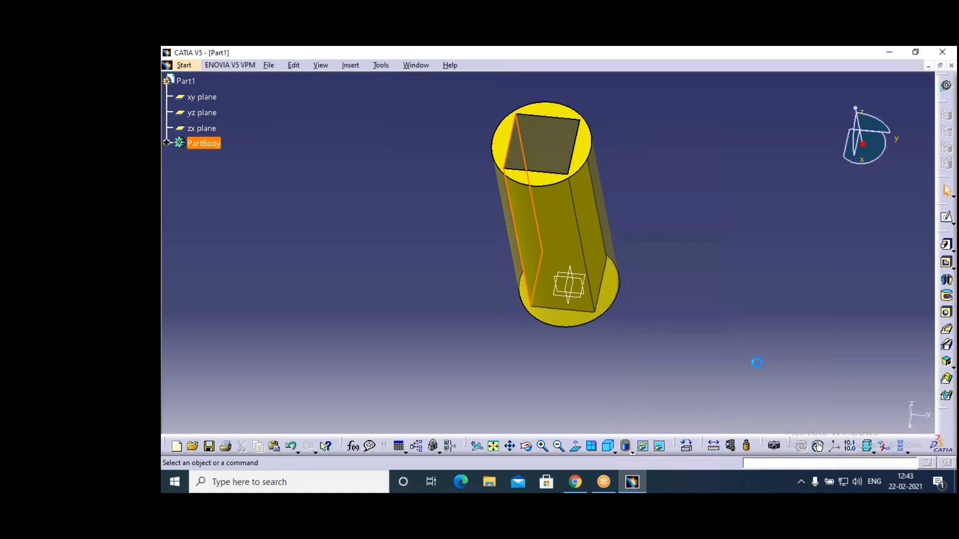
Set the transparency of the two remaining inner walls of the square pocket to 255.
{"action": "left_click", "coordinate": [526, 446]}
{"action": "left_click_drag", "start_coordinate": [497, 322], "coordinate": [619, 218]}
{"action": "right_click", "coordinate": [618, 217]}
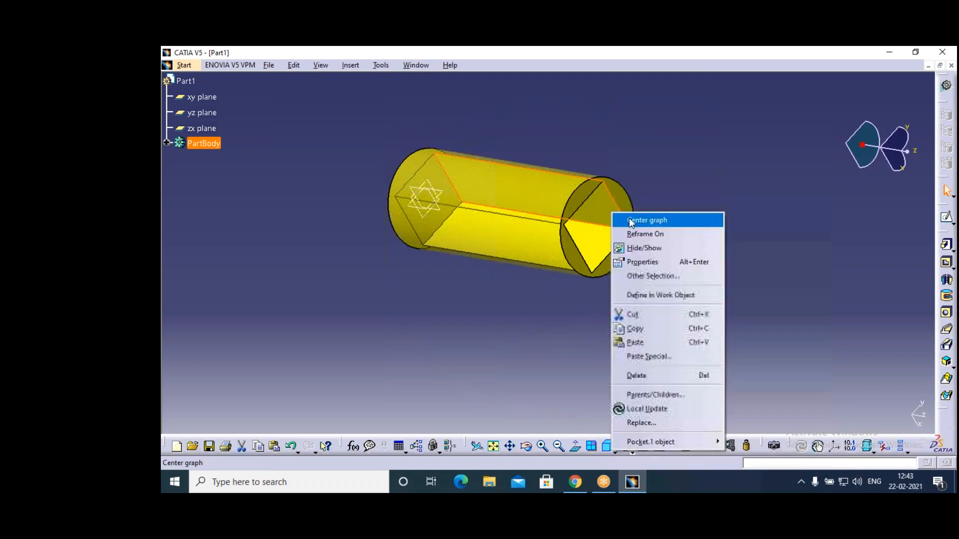
{"action": "left_click", "coordinate": [649, 260]}
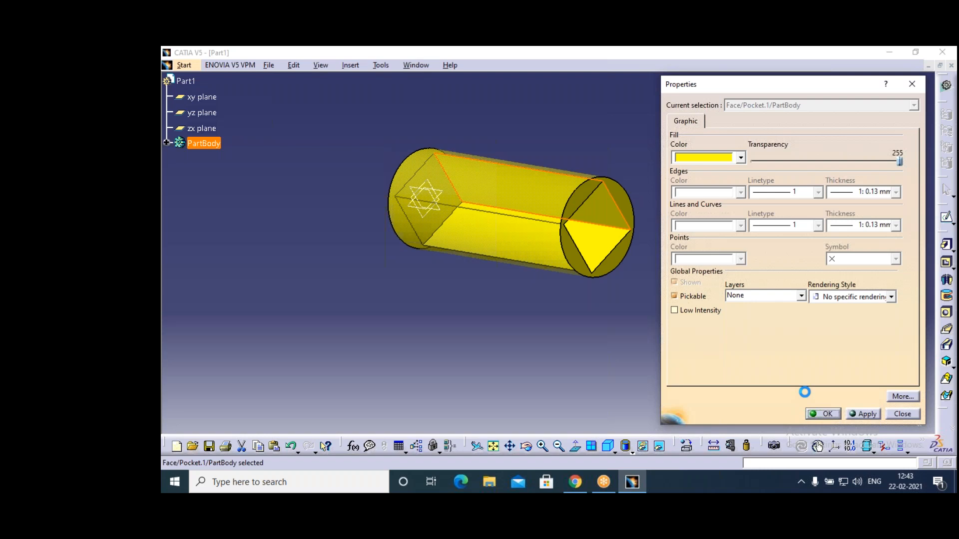
{"action": "right_click", "coordinate": [608, 230]}
{"action": "left_click", "coordinate": [644, 281]}
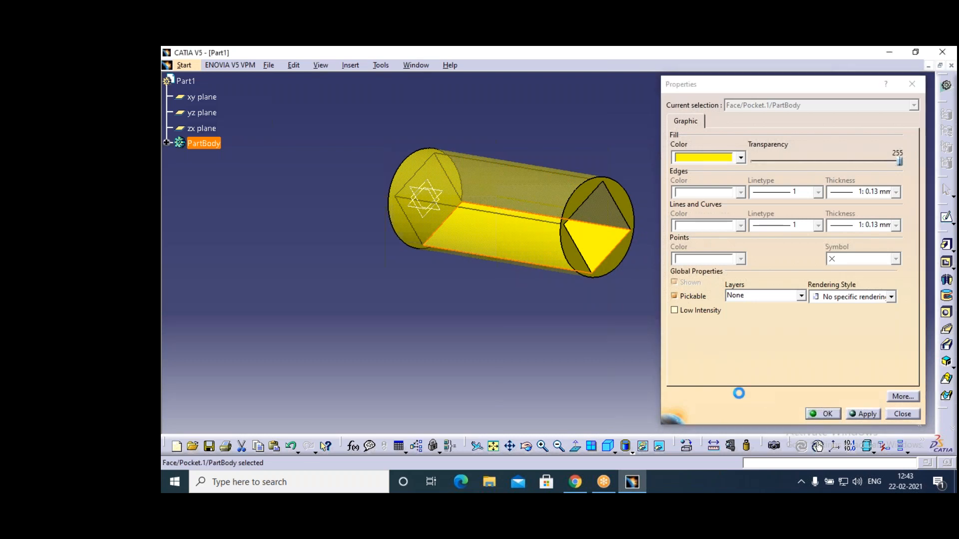
Hide the xy, yz and zx reference planes of the part.
{"action": "middle_click_drag", "start_coordinate": [556, 381], "coordinate": [418, 101]}
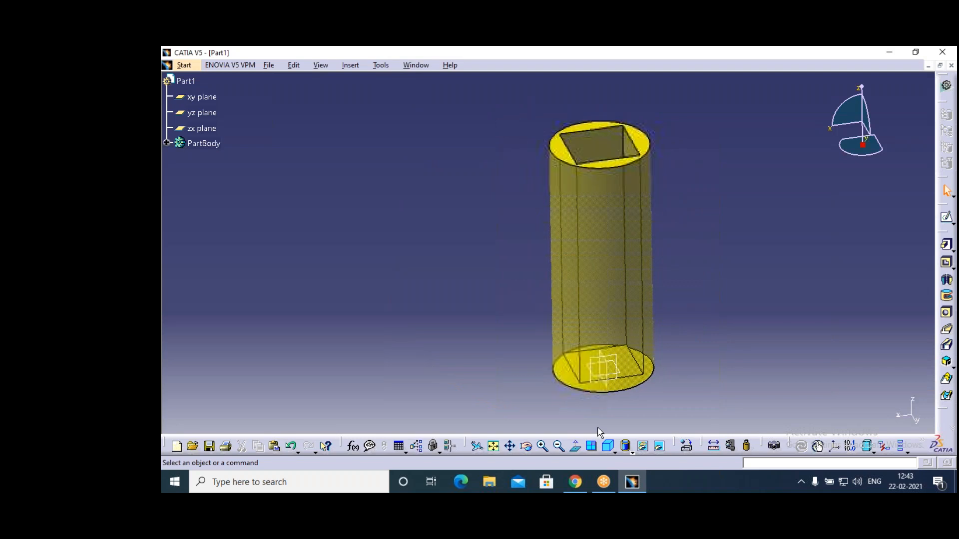
{"action": "left_click", "coordinate": [525, 449]}
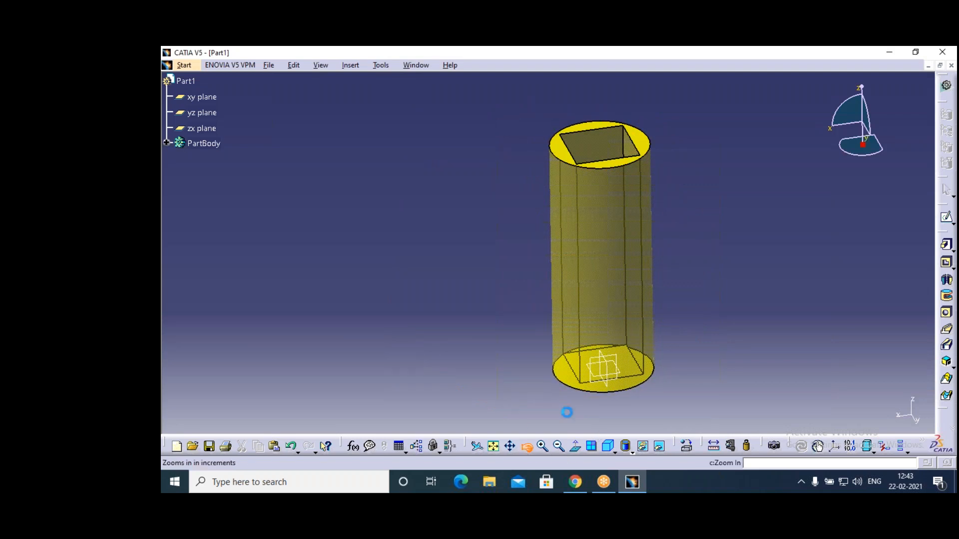
{"action": "left_click_drag", "start_coordinate": [547, 252], "coordinate": [571, 401]}
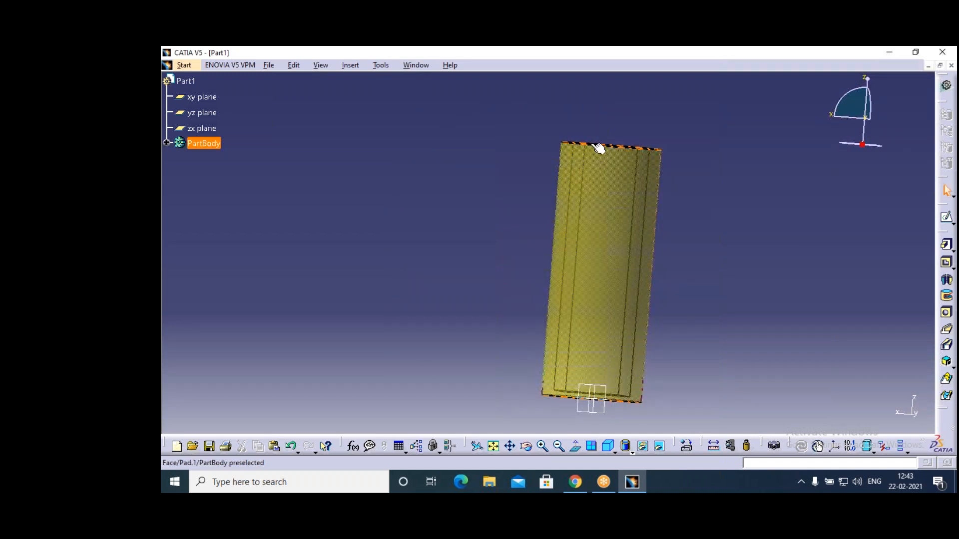
{"action": "left_click", "coordinate": [526, 447]}
{"action": "left_click_drag", "start_coordinate": [486, 255], "coordinate": [495, 327]}
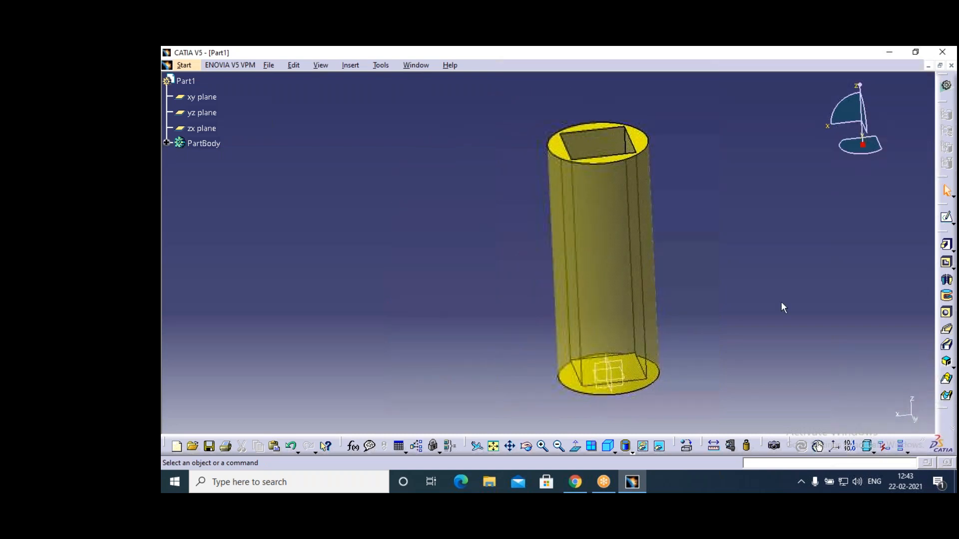
{"action": "right_click", "coordinate": [209, 100]}
{"action": "left_click", "coordinate": [239, 136]}
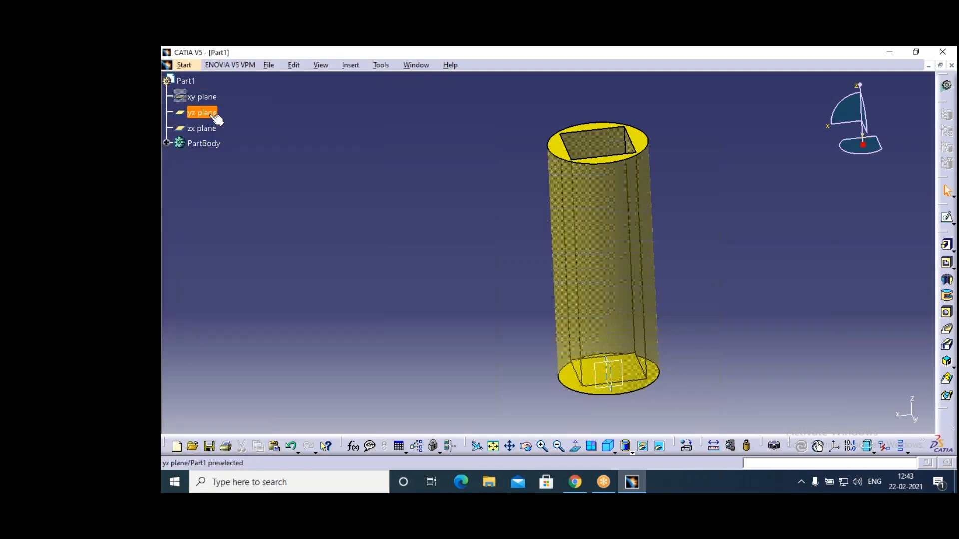
{"action": "right_click", "coordinate": [217, 118]}
{"action": "left_click", "coordinate": [243, 151]}
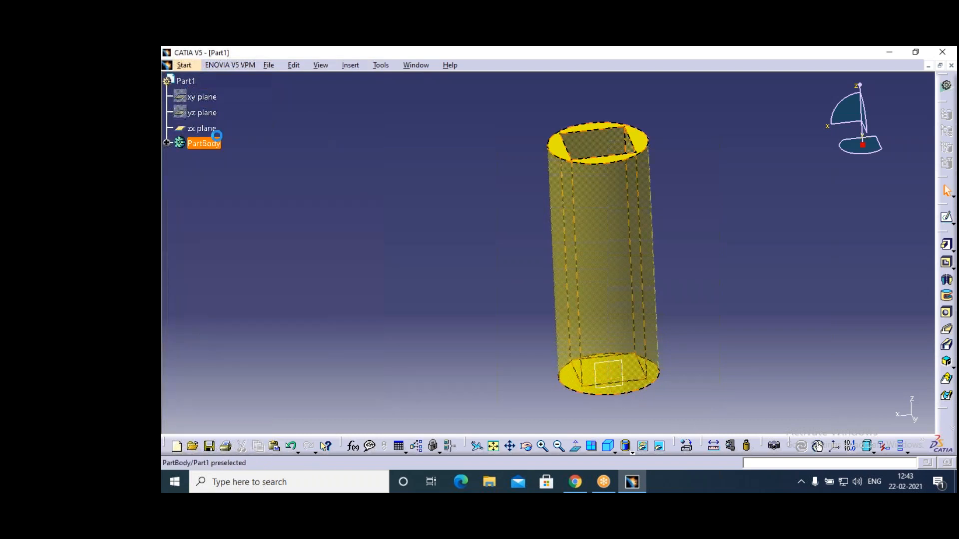
{"action": "right_click", "coordinate": [214, 130]}
{"action": "left_click", "coordinate": [245, 169]}
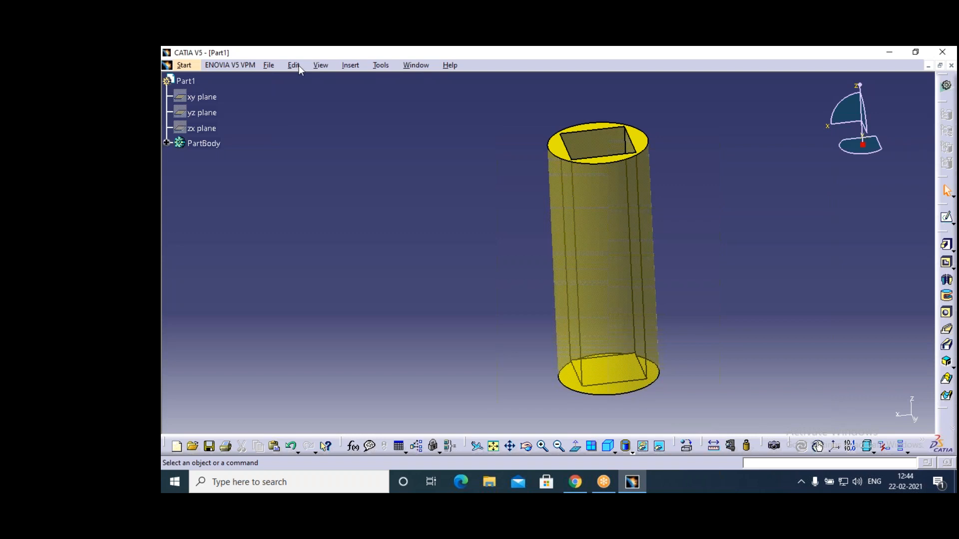
Save the part on the Desktop as r3 in CATPart format.
{"action": "left_click", "coordinate": [269, 65]}
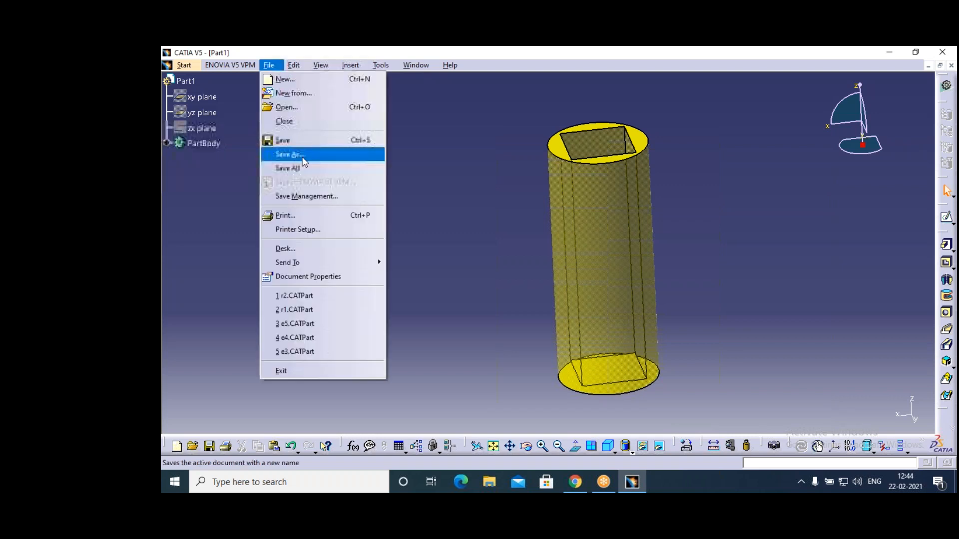
{"action": "left_click", "coordinate": [303, 158]}
{"action": "type", "text": "r3"}
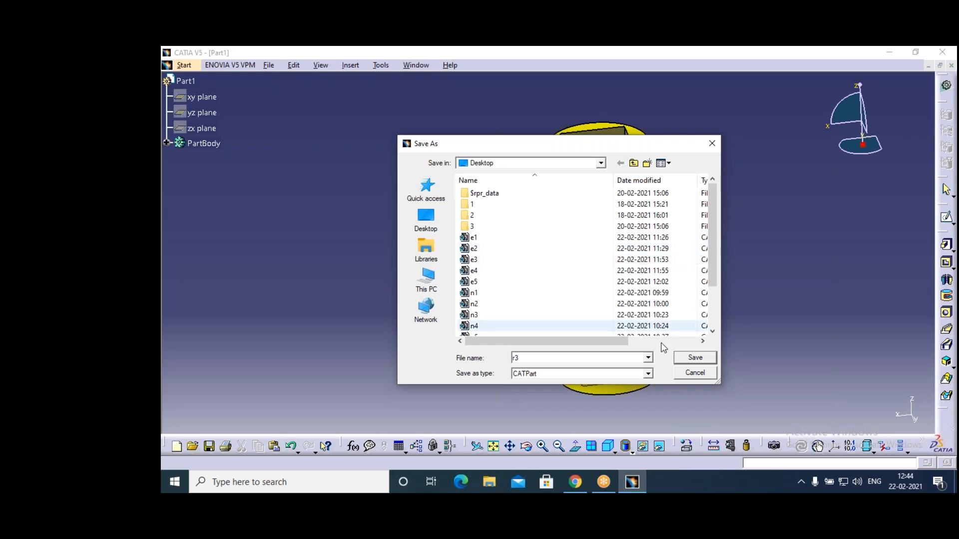
{"action": "left_click", "coordinate": [695, 358]}
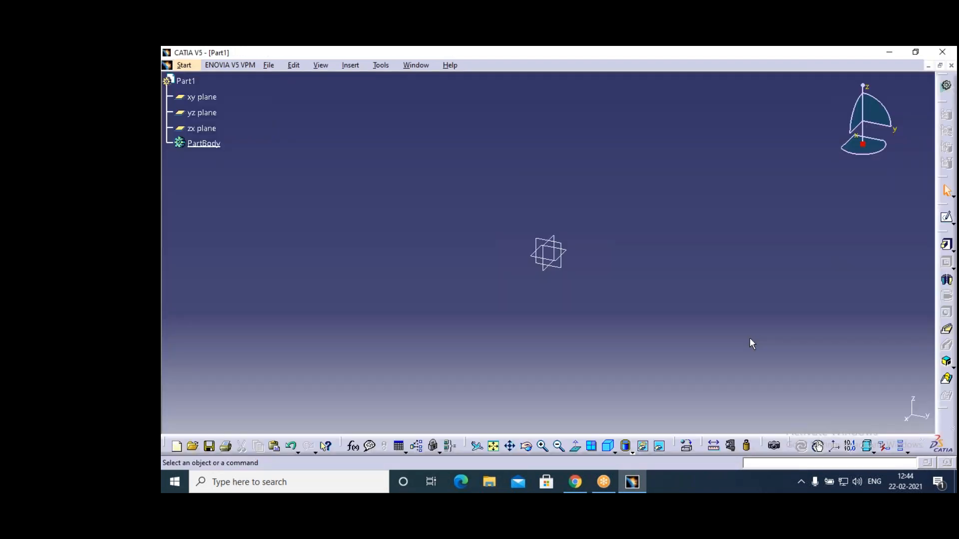
Sketch a centred rectangle about 68 by 71 mm at the origin on the new part's xy plane.
{"action": "left_click", "coordinate": [201, 97]}
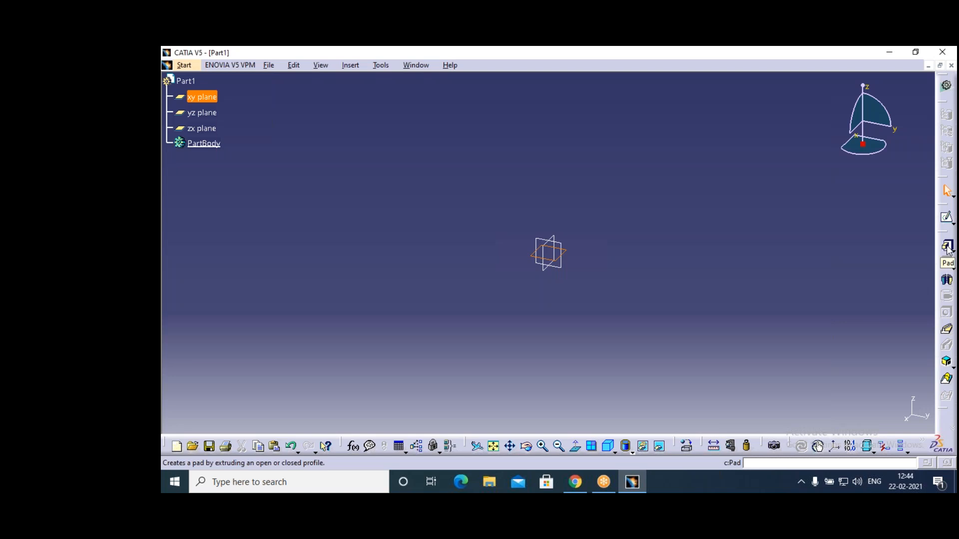
{"action": "left_click", "coordinate": [947, 218]}
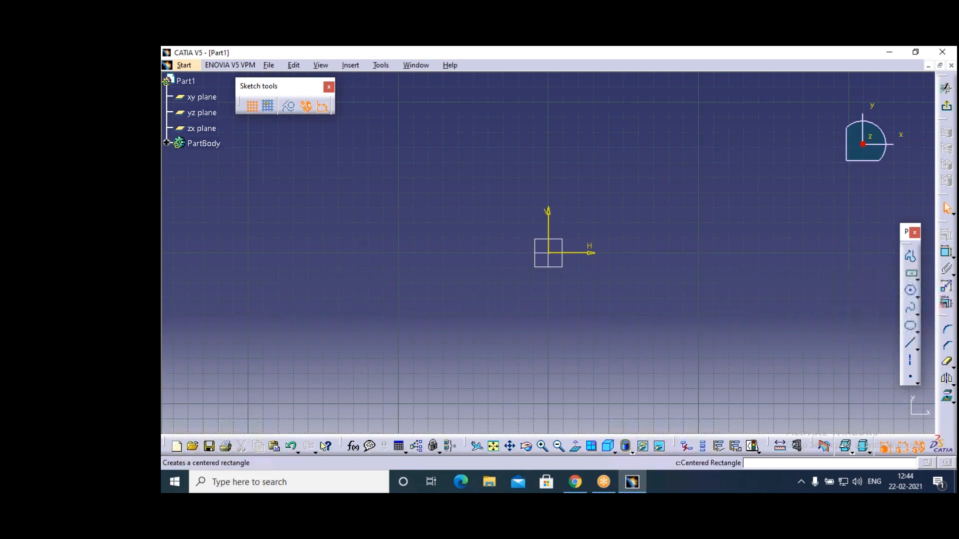
{"action": "left_click", "coordinate": [911, 273]}
{"action": "left_click", "coordinate": [548, 253]}
{"action": "left_click", "coordinate": [600, 306]}
Dimension the rectangle's vertical side and set its height to 130 mm.
{"action": "left_click", "coordinate": [947, 252]}
{"action": "left_click", "coordinate": [610, 266]}
{"action": "left_click", "coordinate": [654, 263]}
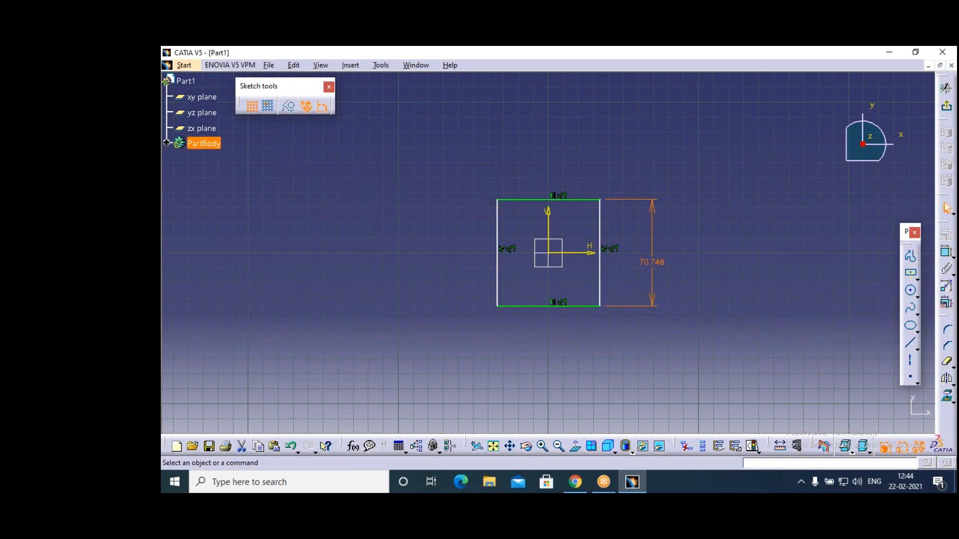
{"action": "double_click", "coordinate": [651, 262]}
{"action": "type", "text": "130"}
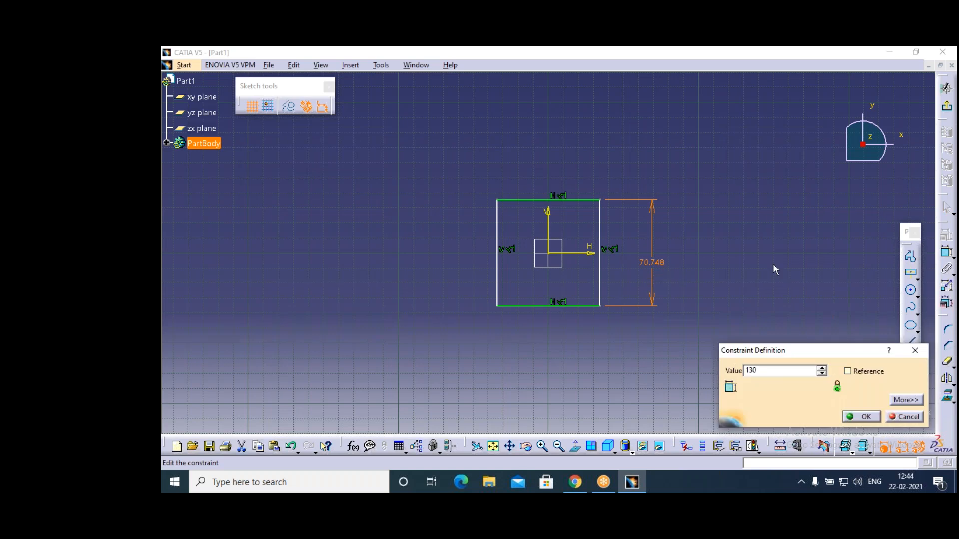
{"action": "key", "text": "Return"}
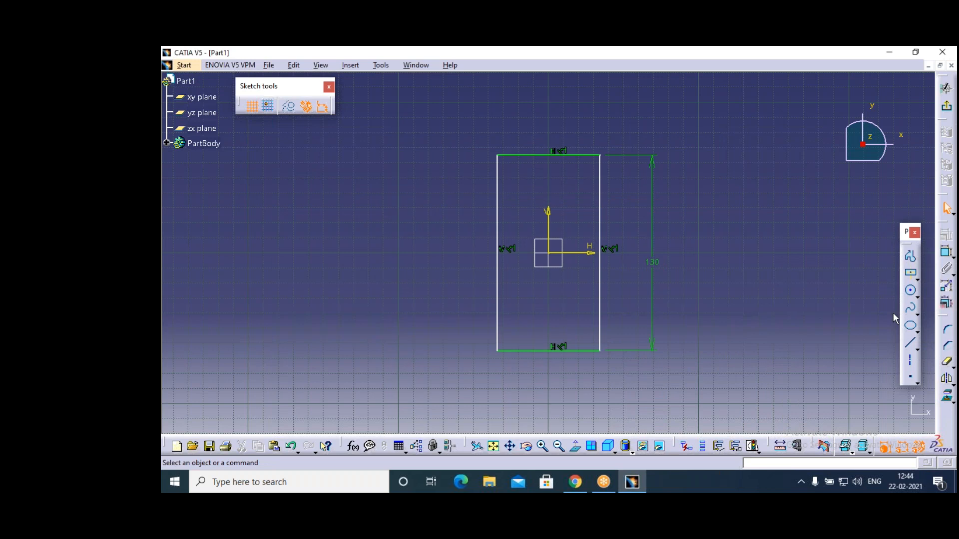
Dimension the rectangle's bottom side, set its width to 130 mm and exit the sketch.
{"action": "left_click", "coordinate": [944, 255]}
{"action": "left_click", "coordinate": [586, 351]}
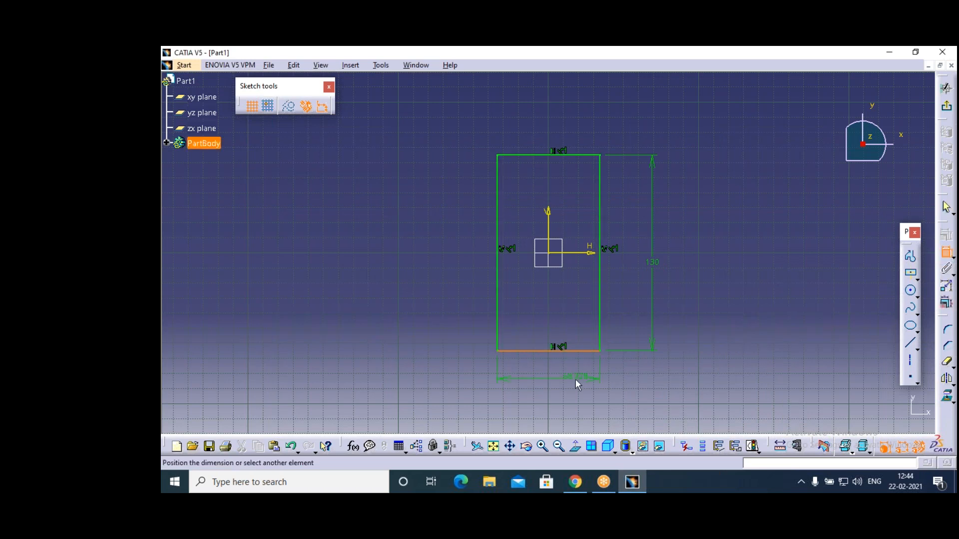
{"action": "left_click", "coordinate": [579, 380]}
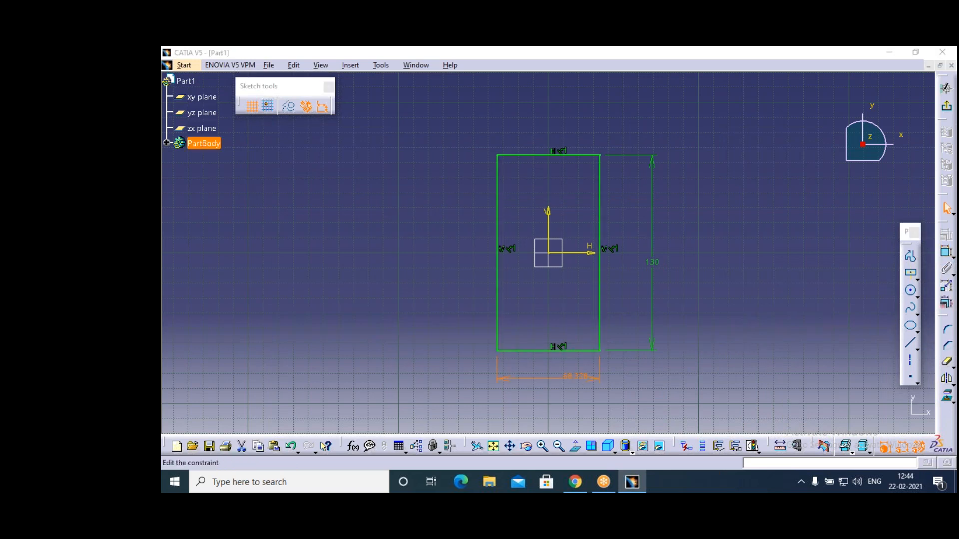
{"action": "type", "text": "130"}
{"action": "left_click", "coordinate": [751, 278]}
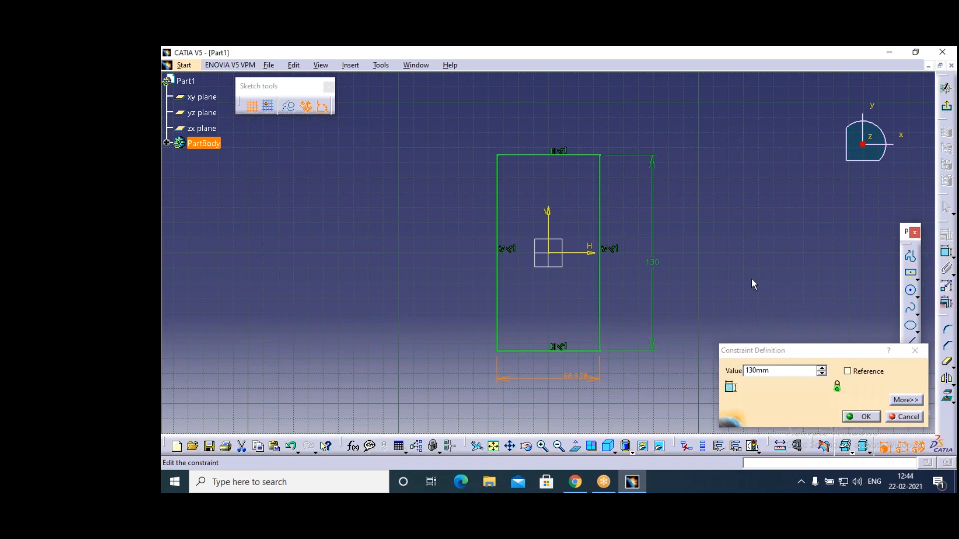
{"action": "left_click", "coordinate": [863, 417]}
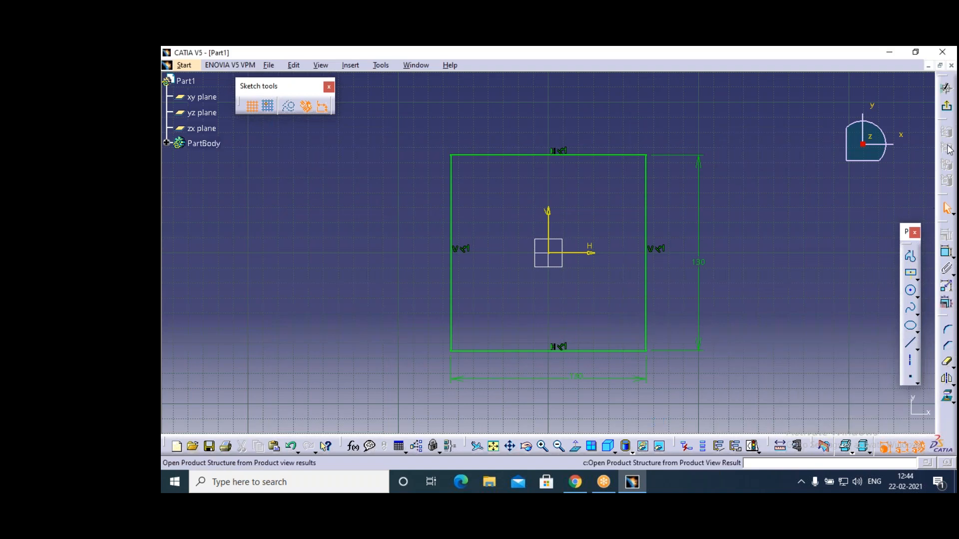
{"action": "left_click", "coordinate": [946, 89]}
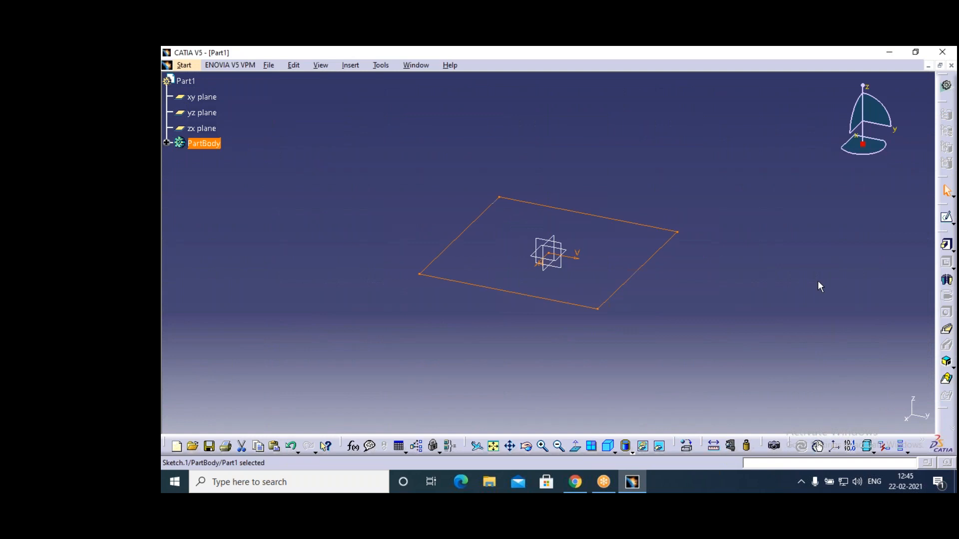
Pad the square sketch to a length of 490 mm.
{"action": "left_click", "coordinate": [945, 245]}
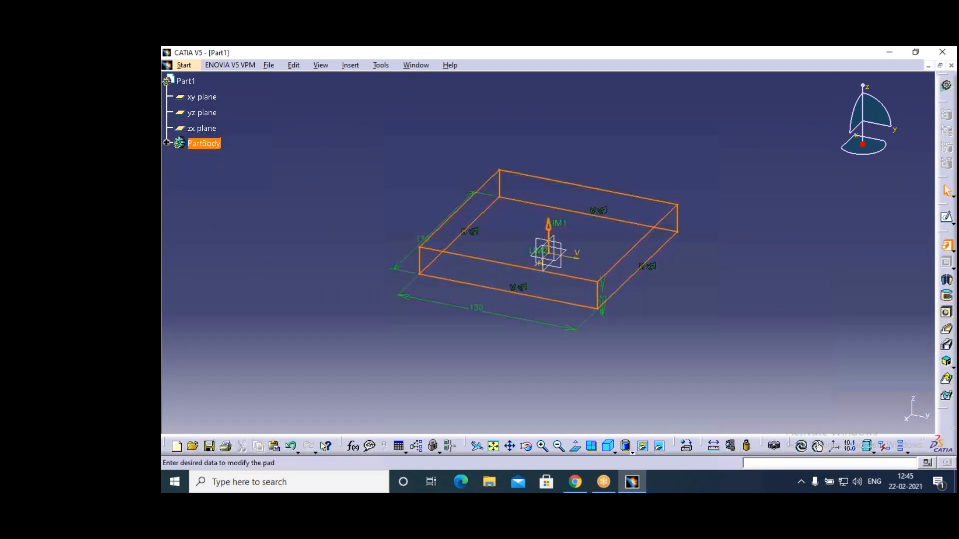
{"action": "type", "text": "490"}
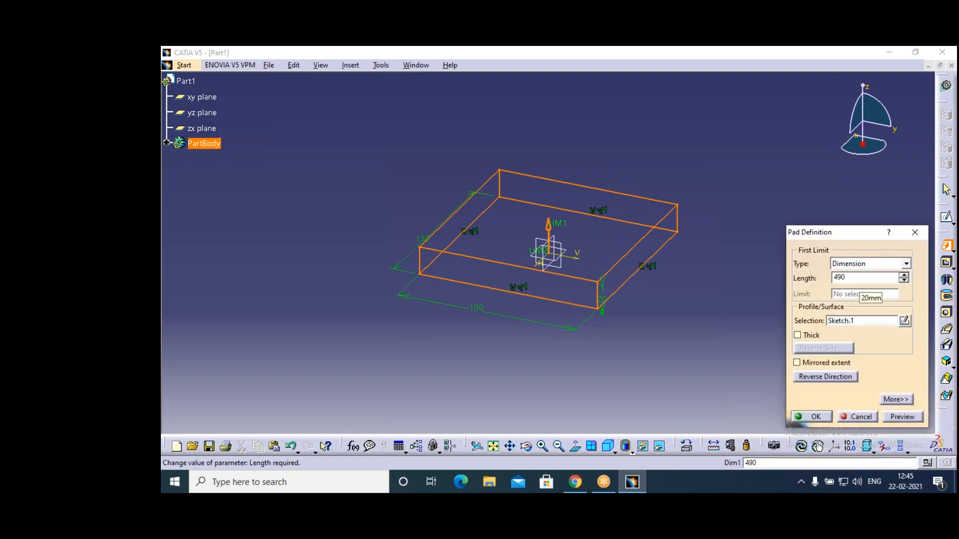
{"action": "key", "text": "Return"}
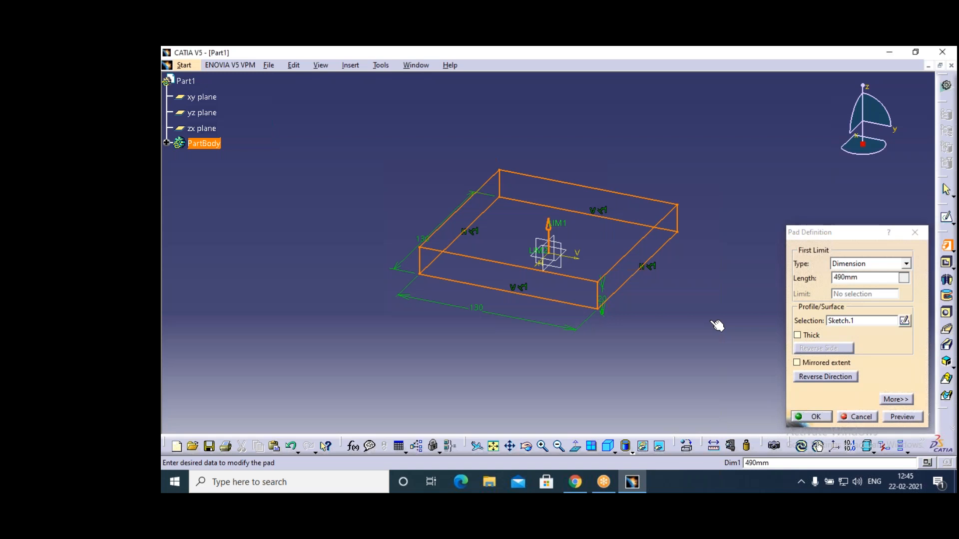
{"action": "left_click", "coordinate": [812, 417]}
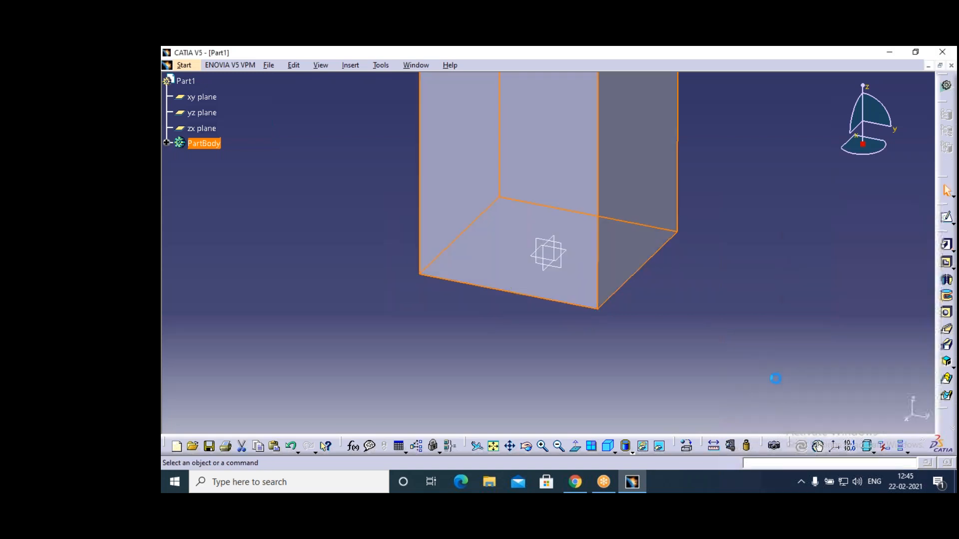
{"action": "left_click", "coordinate": [776, 378]}
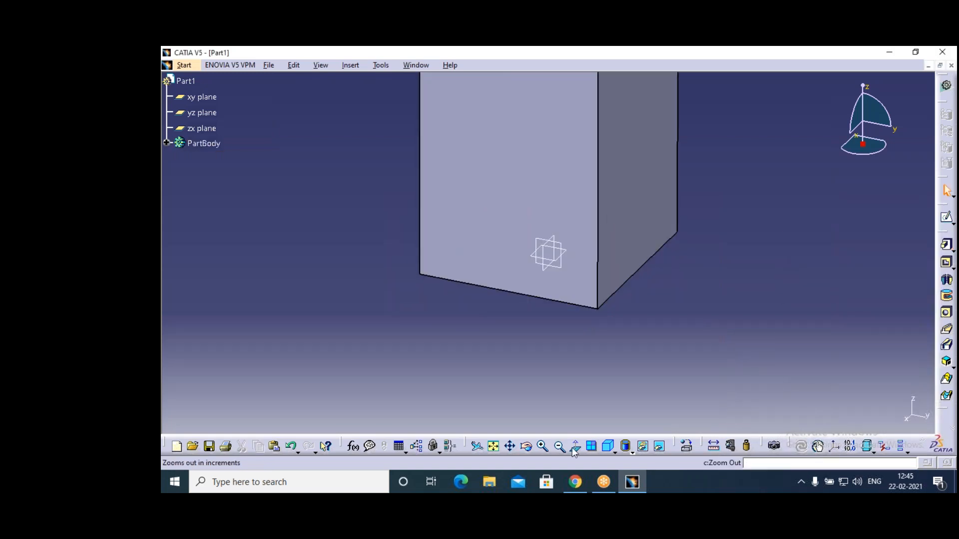
{"action": "left_click", "coordinate": [559, 446]}
{"action": "left_click", "coordinate": [560, 447]}
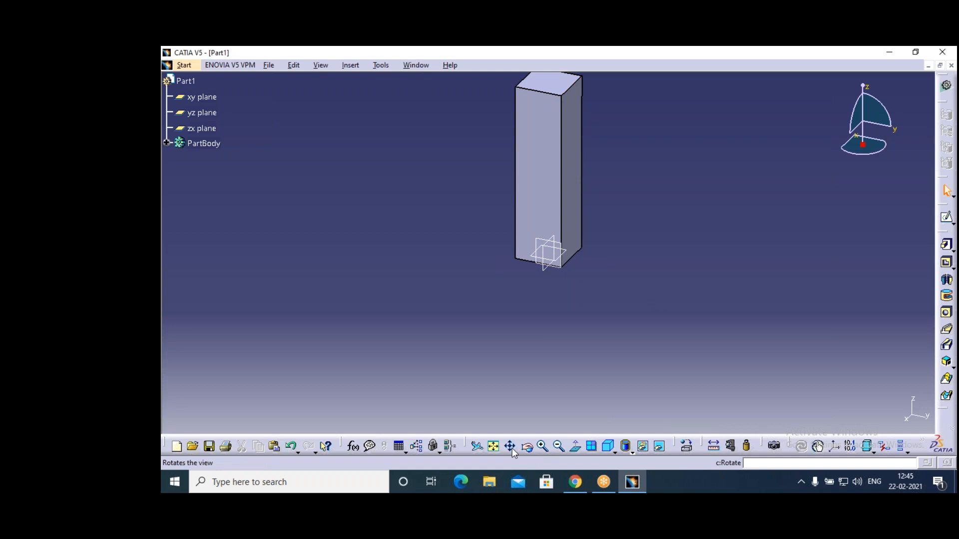
Sketch a small circle centred on the origin on the square block's top face and exit the sketch.
{"action": "left_click", "coordinate": [493, 446]}
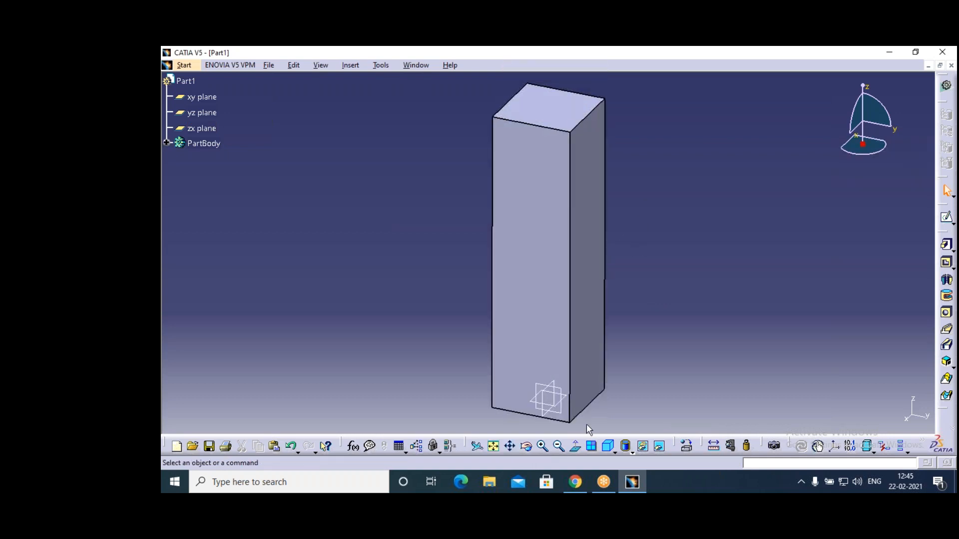
{"action": "left_click", "coordinate": [557, 112]}
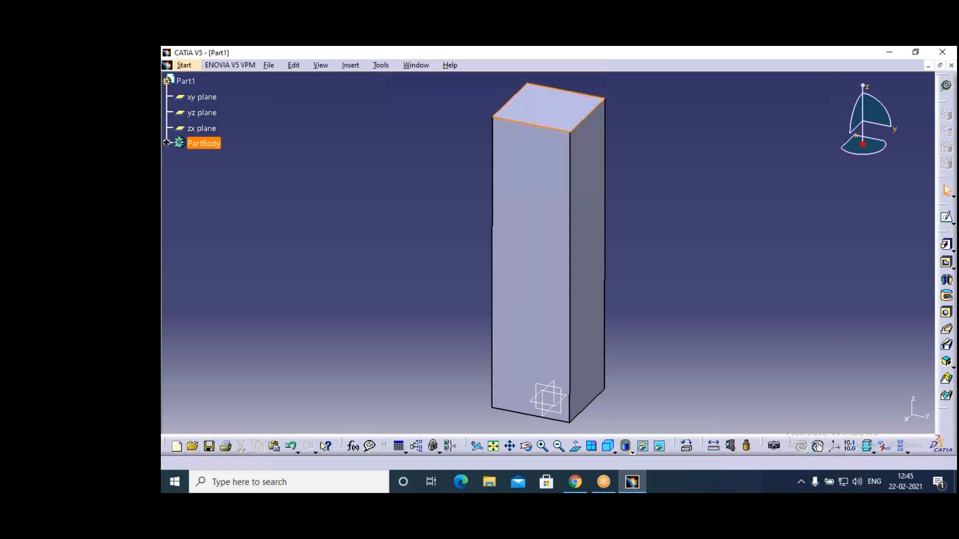
{"action": "left_click", "coordinate": [946, 220]}
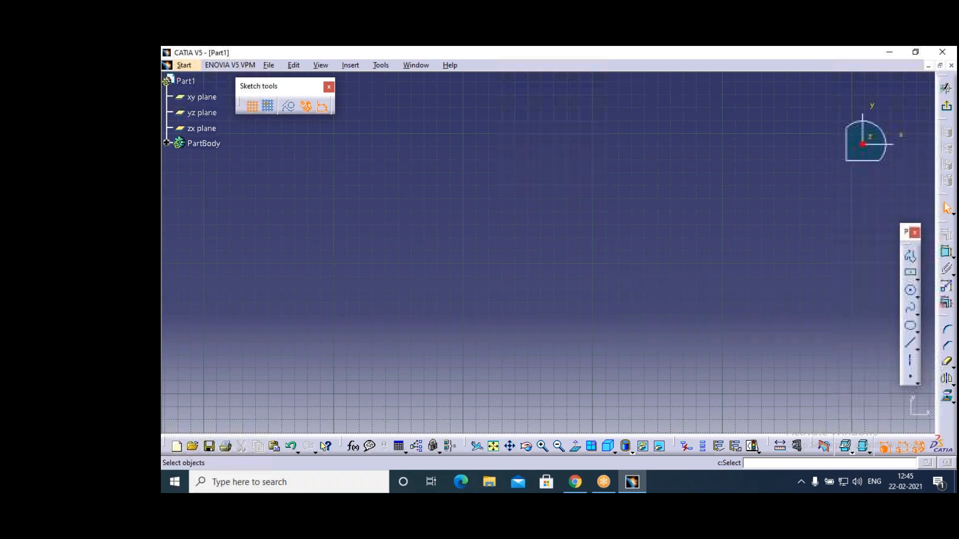
{"action": "left_click", "coordinate": [493, 446]}
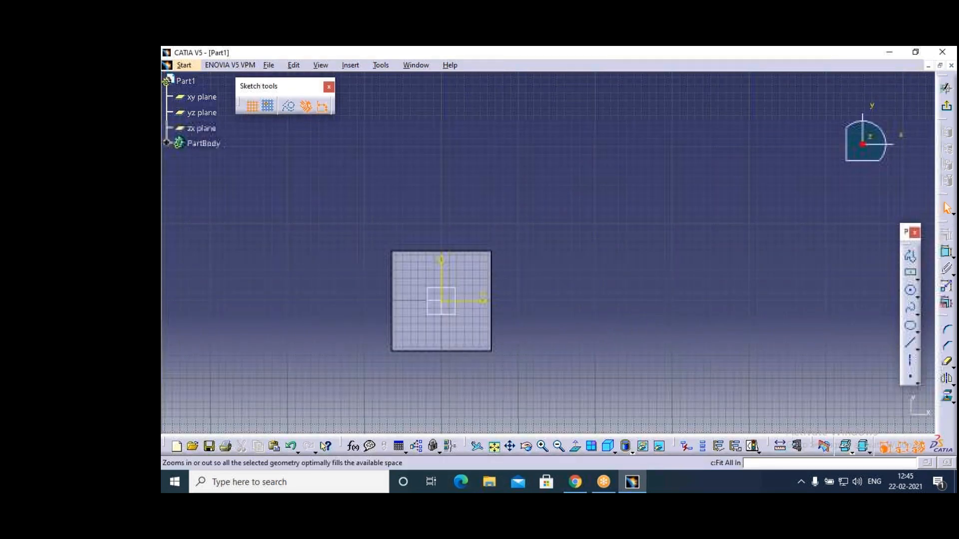
{"action": "left_click", "coordinate": [544, 446]}
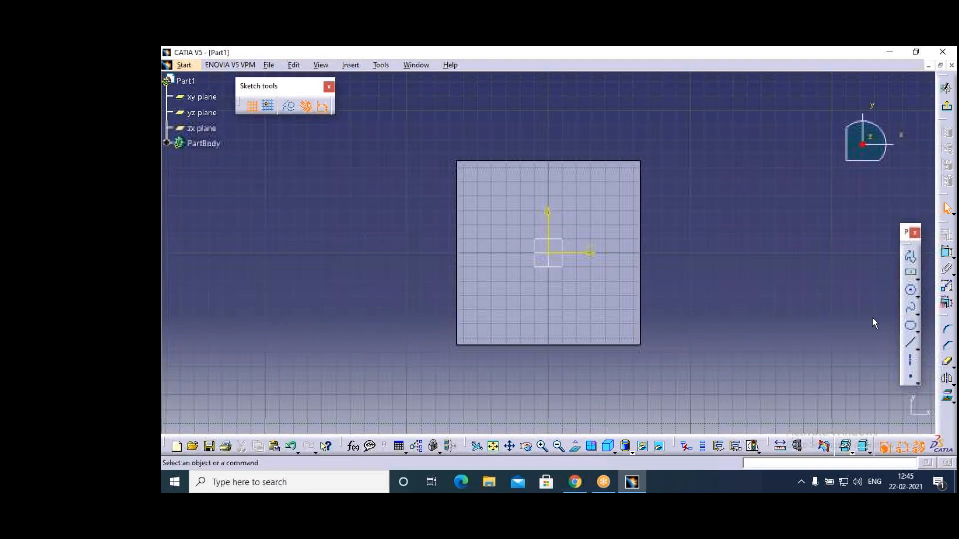
{"action": "left_click", "coordinate": [910, 290]}
{"action": "left_click", "coordinate": [548, 252]}
{"action": "left_click", "coordinate": [564, 278]}
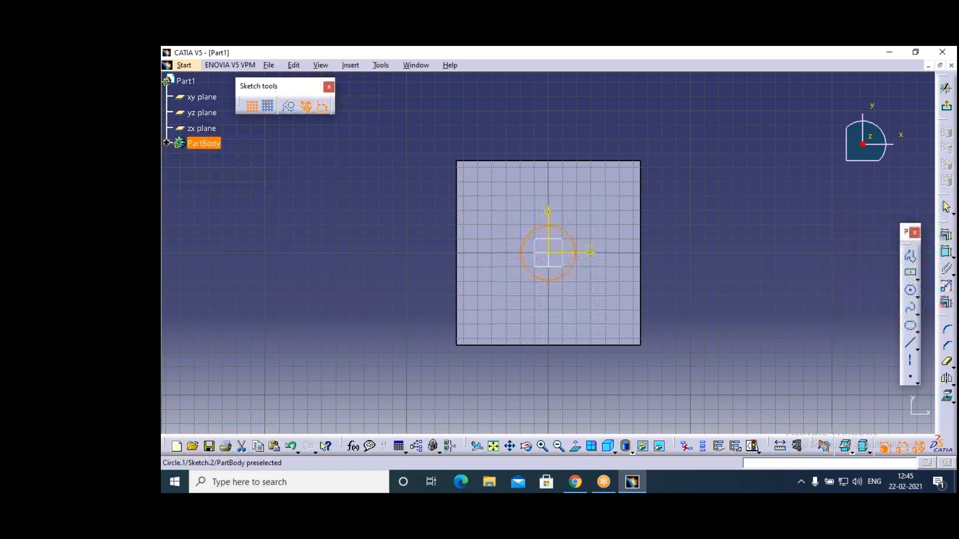
{"action": "left_click", "coordinate": [945, 87]}
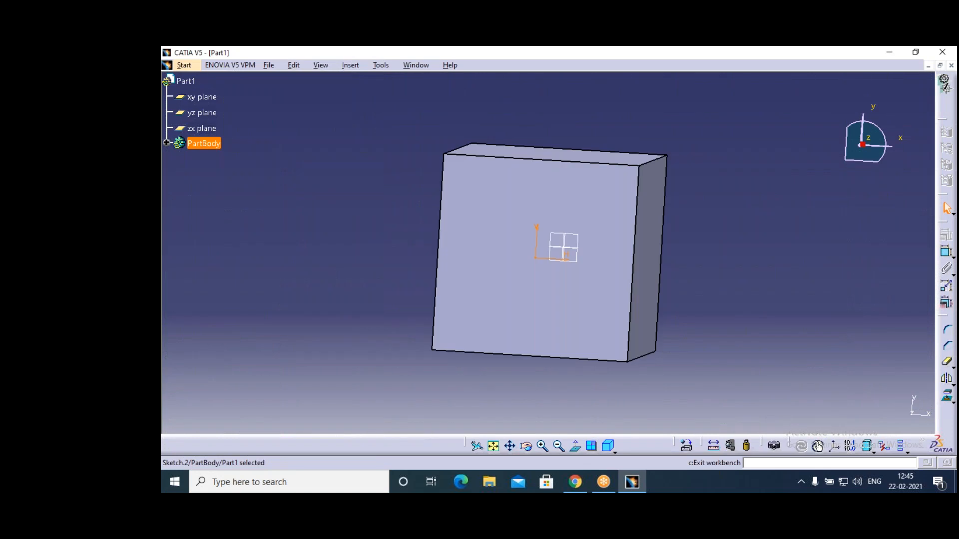
Pad the circle on the block's top face to a length of 100 mm.
{"action": "left_click", "coordinate": [946, 245]}
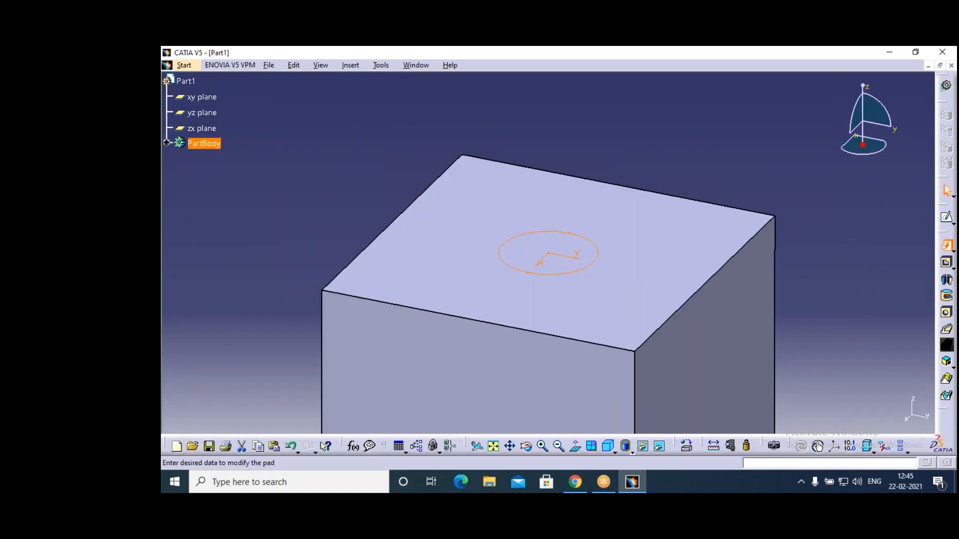
{"action": "left_click_drag", "start_coordinate": [859, 279], "coordinate": [834, 280]}
{"action": "type", "text": "1"}
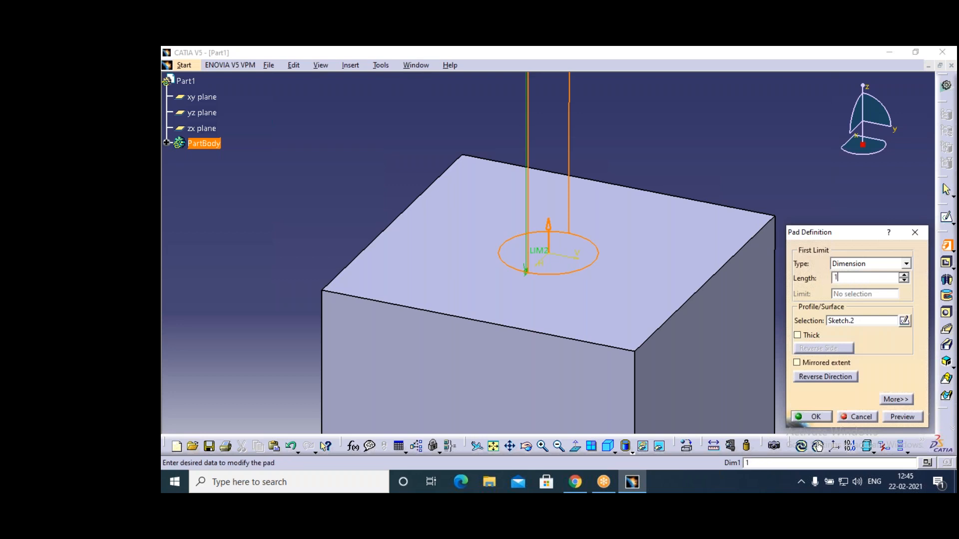
{"action": "type", "text": "00"}
{"action": "left_click", "coordinate": [815, 418]}
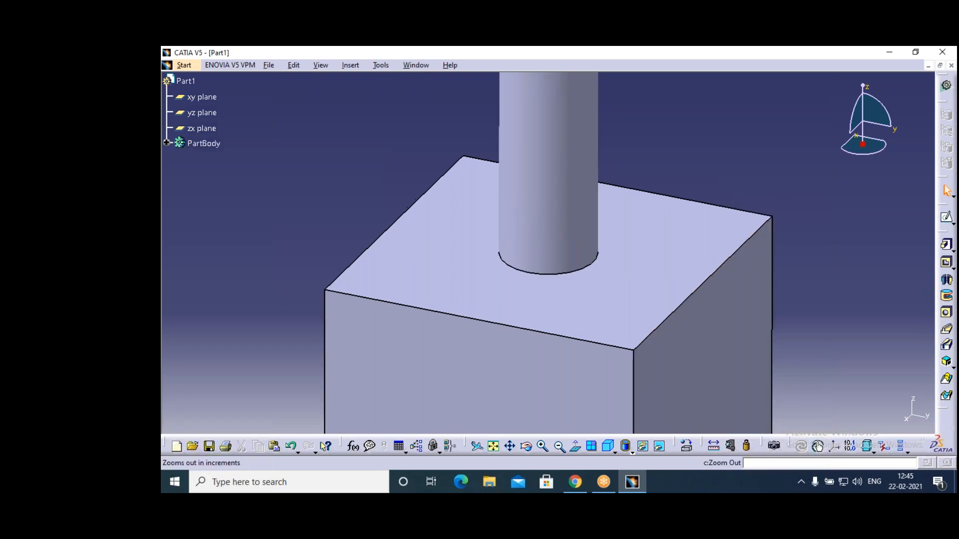
Sketch a circle of about 18.5 mm radius on the yz plane, centred on the cylinder's top edge, and exit the sketch.
{"action": "left_click", "coordinate": [558, 446]}
{"action": "left_click", "coordinate": [558, 446]}
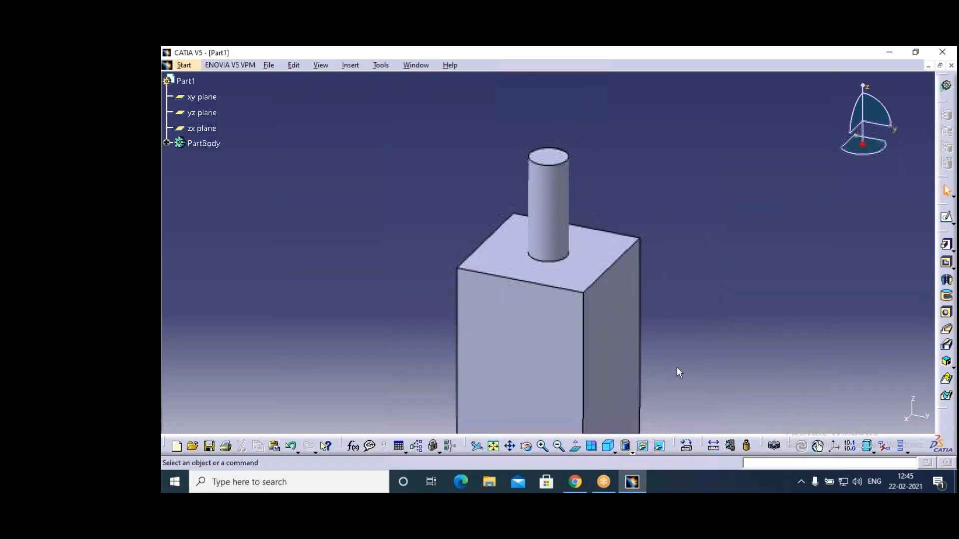
{"action": "left_click", "coordinate": [558, 446]}
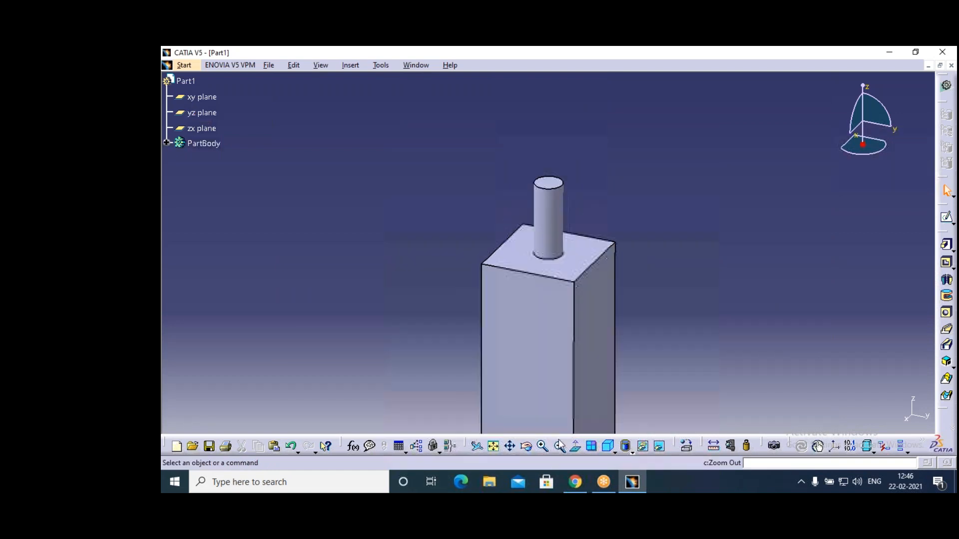
{"action": "left_click", "coordinate": [202, 113]}
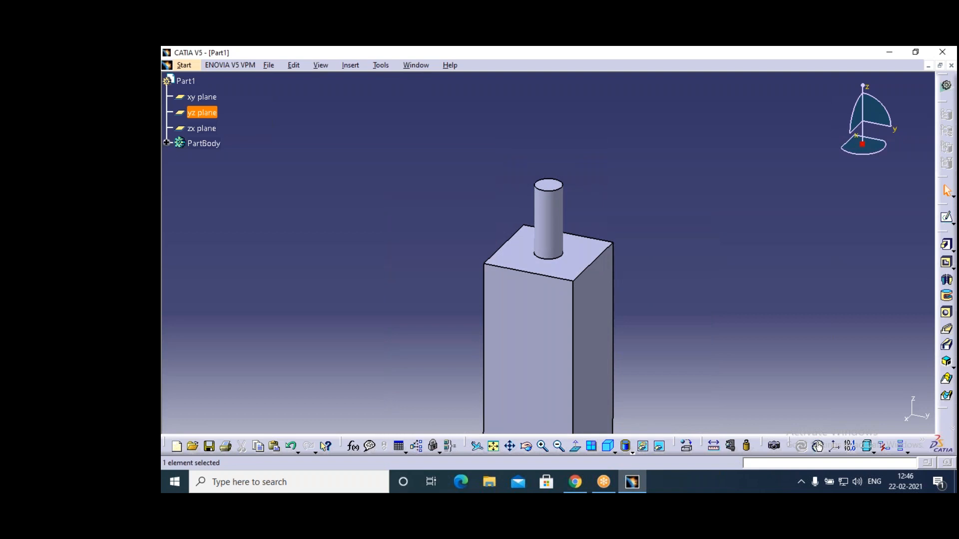
{"action": "left_click", "coordinate": [945, 217]}
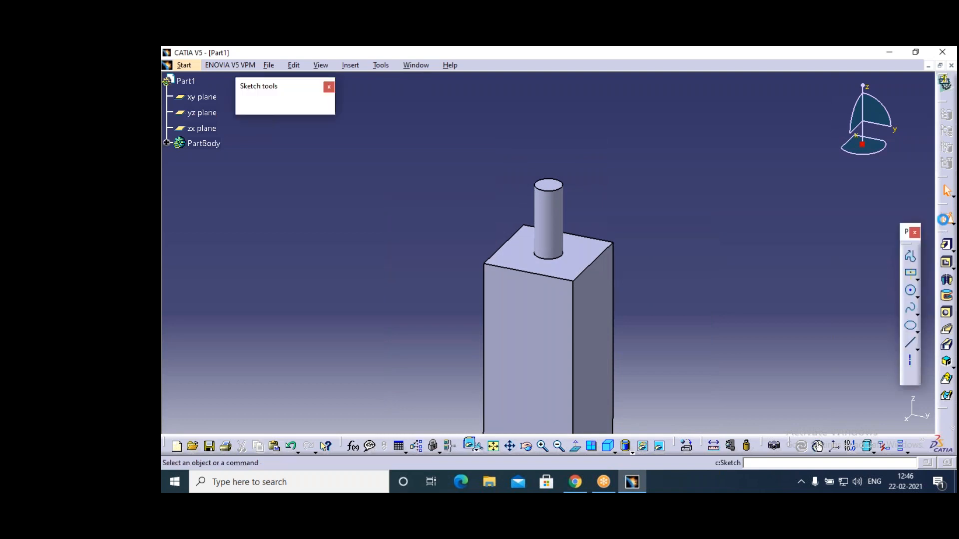
{"action": "left_click", "coordinate": [911, 290]}
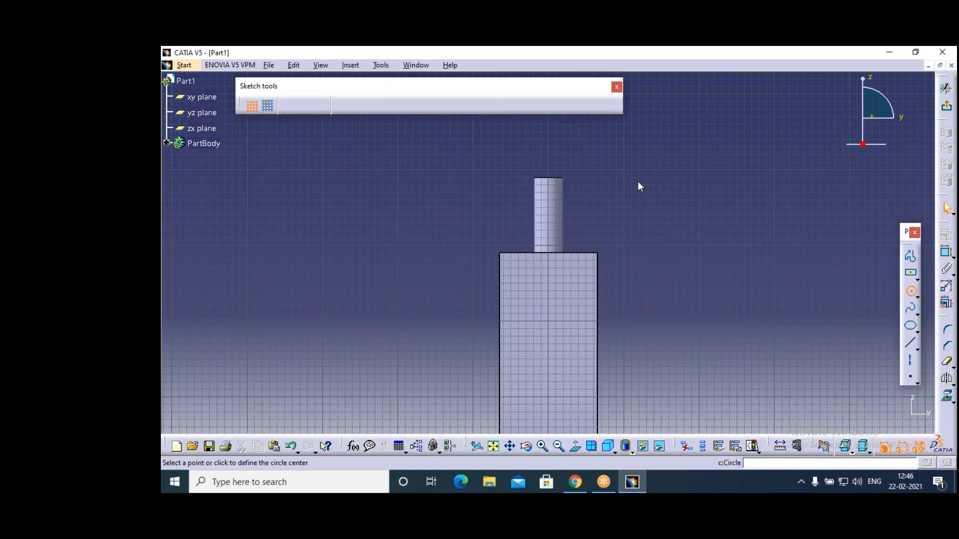
{"action": "left_click", "coordinate": [548, 177]}
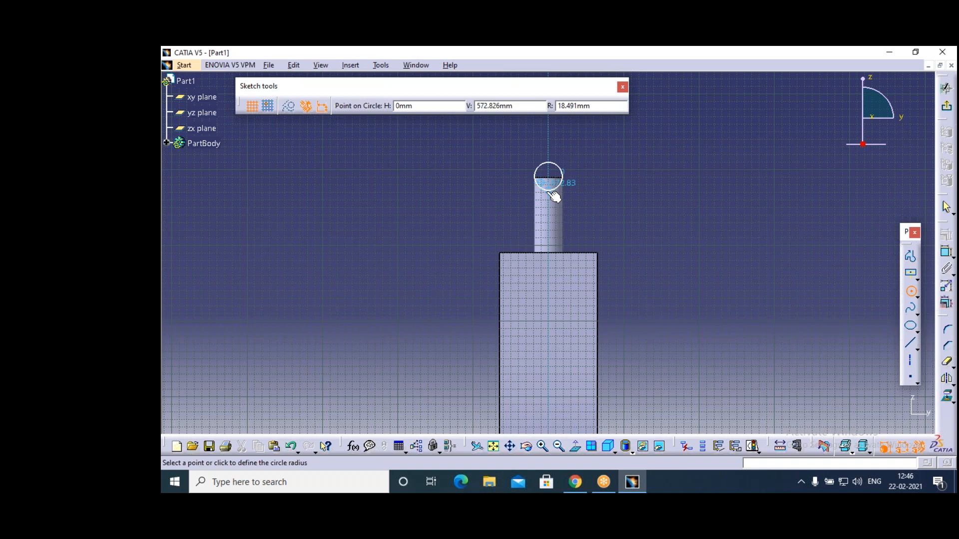
{"action": "left_click", "coordinate": [550, 191]}
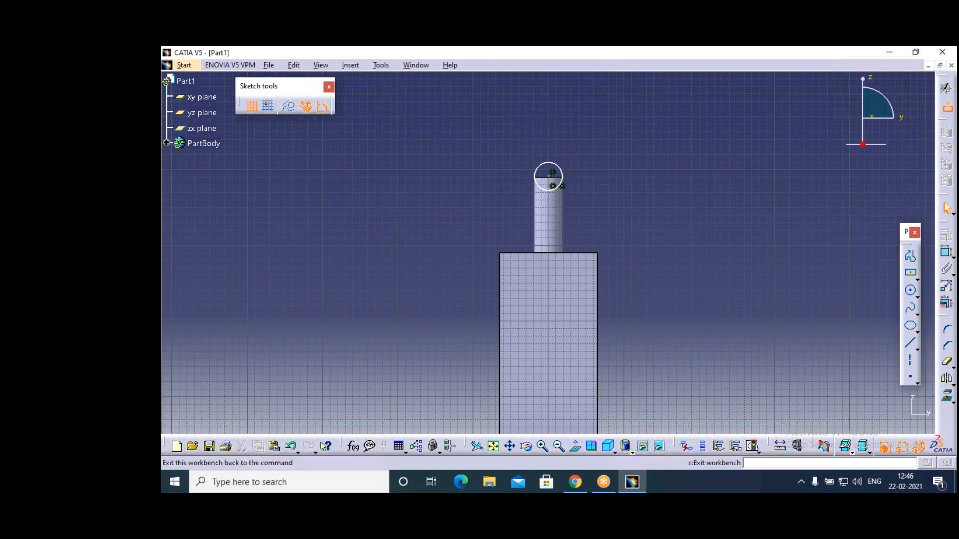
{"action": "left_click", "coordinate": [947, 88]}
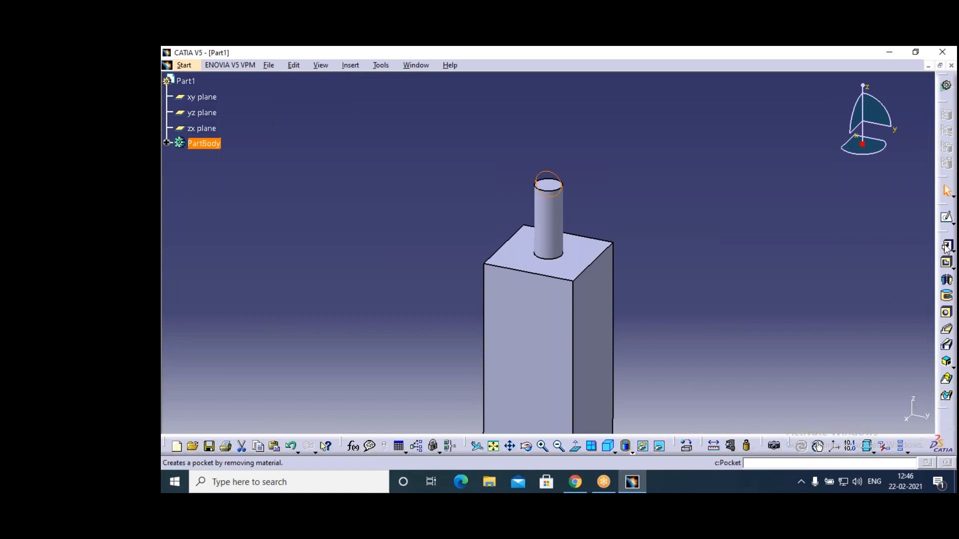
Pad the circle at the cylinder's top 100 mm with mirrored extent to form the crossbar.
{"action": "left_click", "coordinate": [947, 246]}
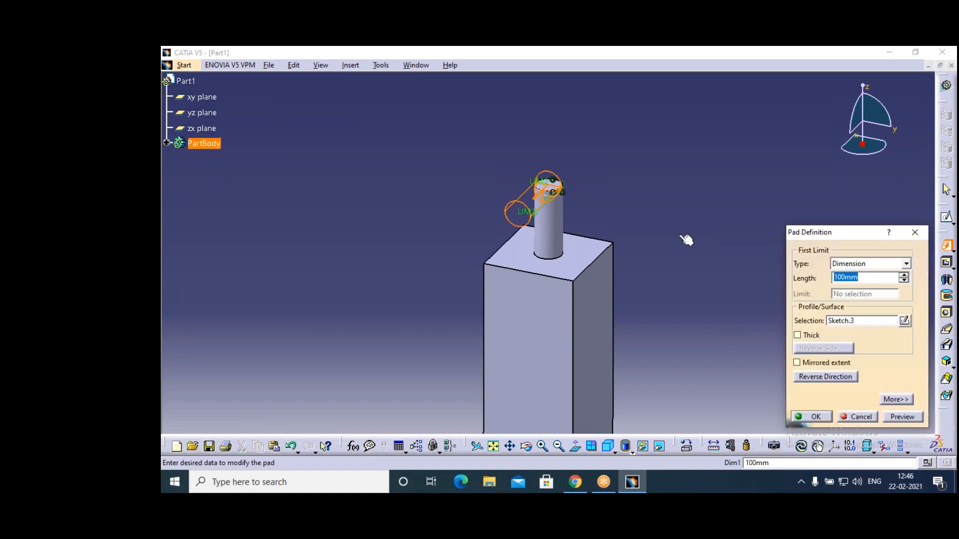
{"action": "left_click", "coordinate": [798, 363]}
{"action": "left_click", "coordinate": [816, 417]}
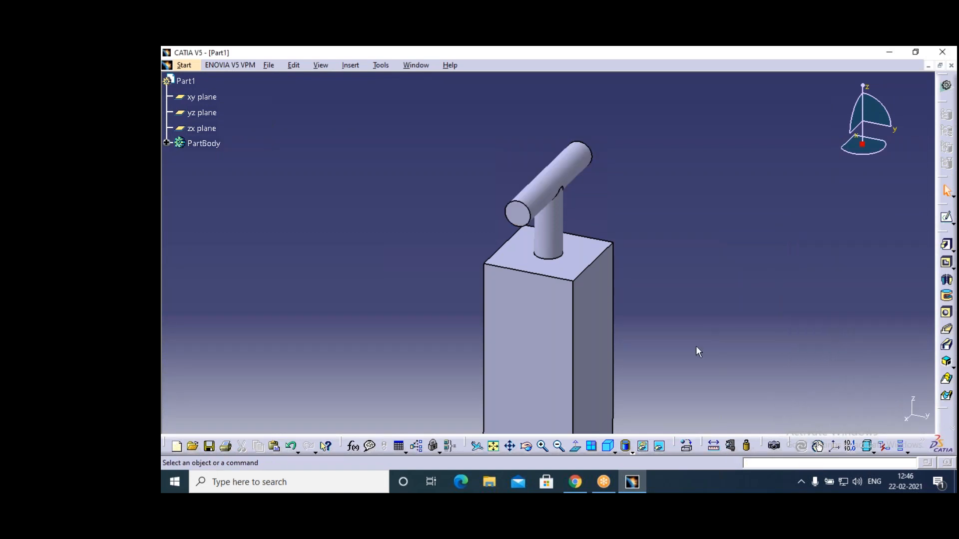
Set the PartBody's fill colour to red in its graphic properties.
{"action": "left_click", "coordinate": [558, 447]}
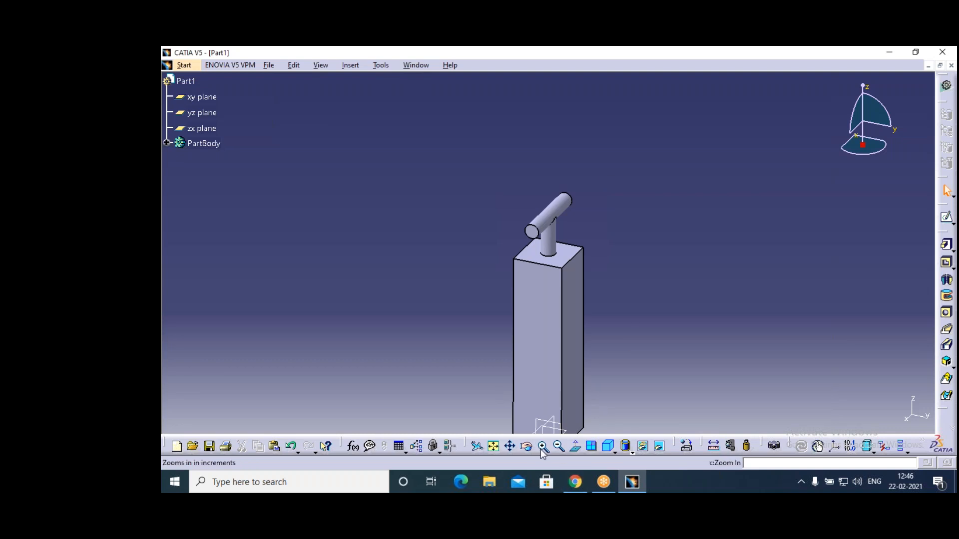
{"action": "left_click", "coordinate": [509, 447]}
{"action": "left_click_drag", "start_coordinate": [480, 341], "coordinate": [480, 312]}
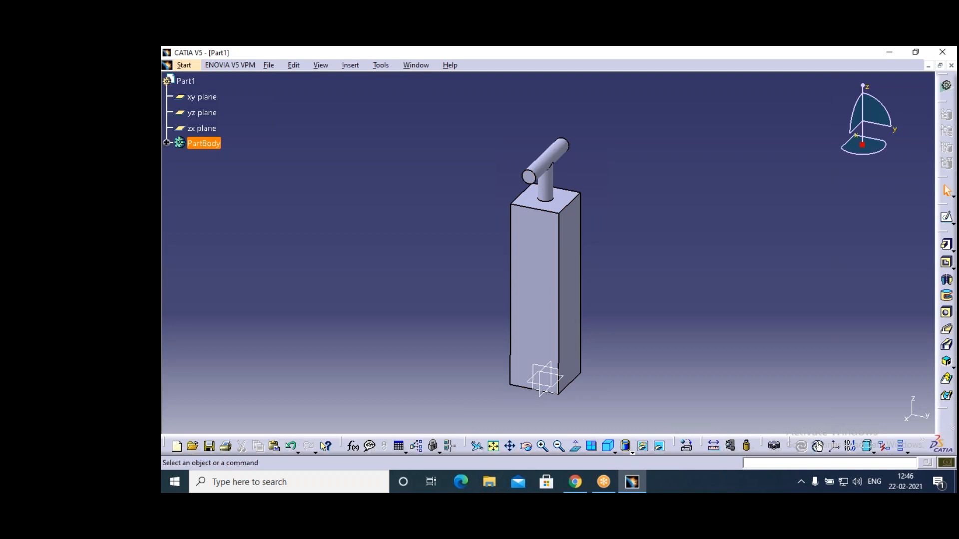
{"action": "right_click", "coordinate": [204, 143]}
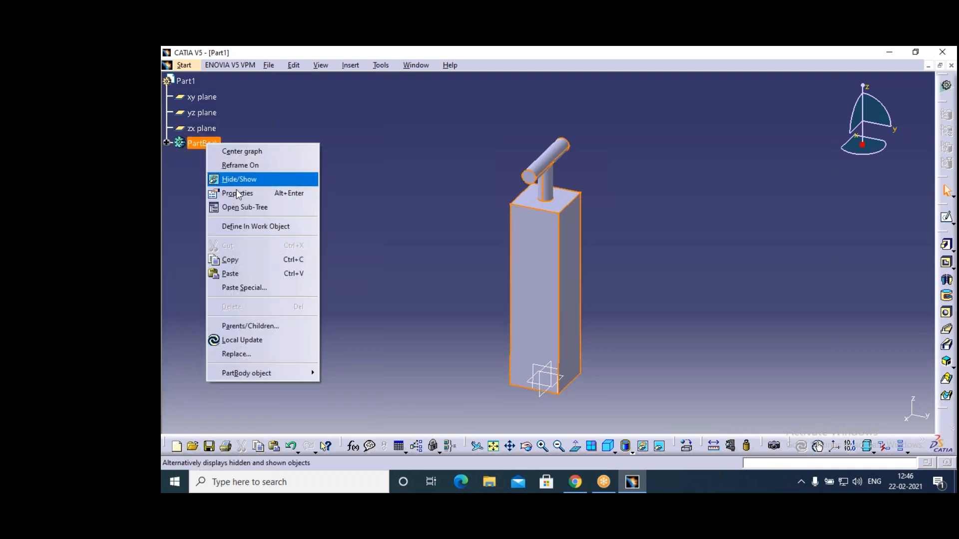
{"action": "left_click", "coordinate": [237, 192]}
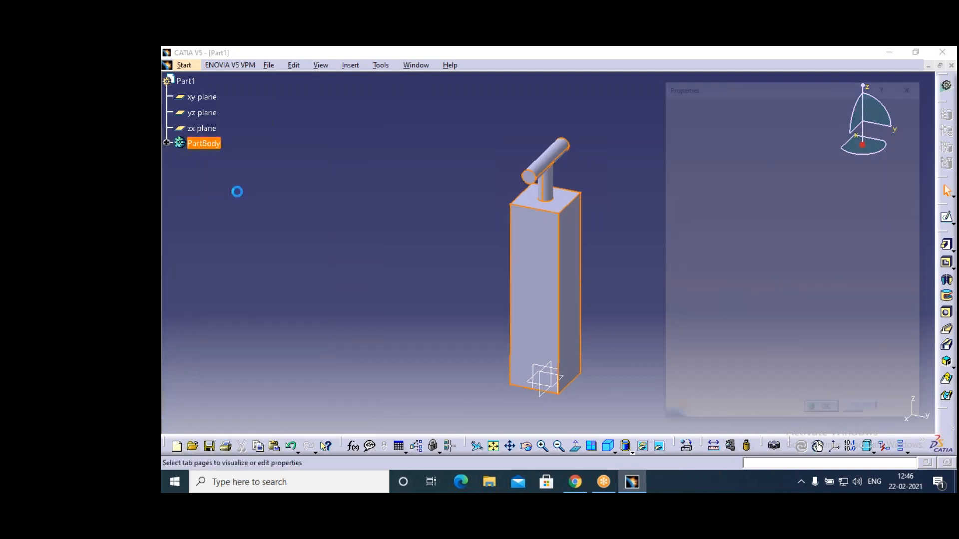
{"action": "left_click", "coordinate": [741, 158]}
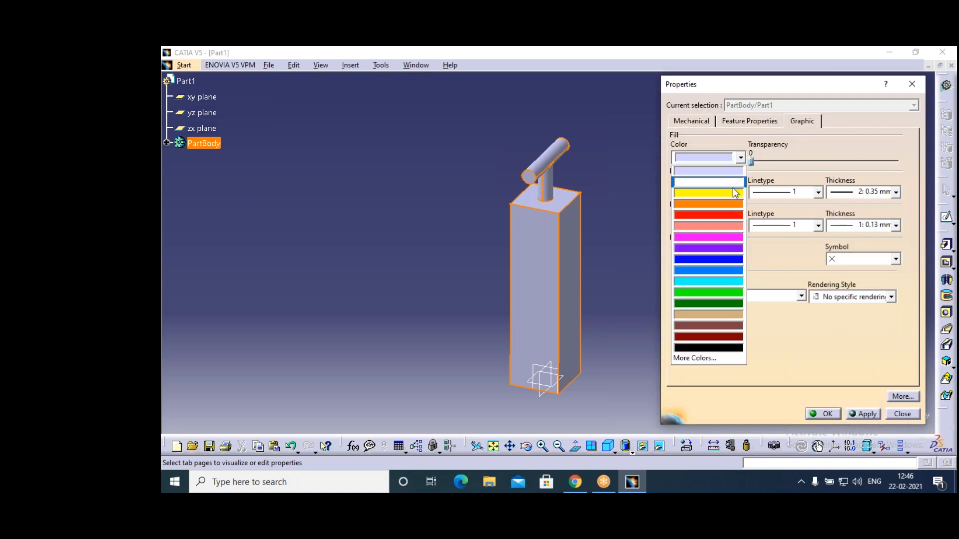
{"action": "left_click", "coordinate": [713, 217]}
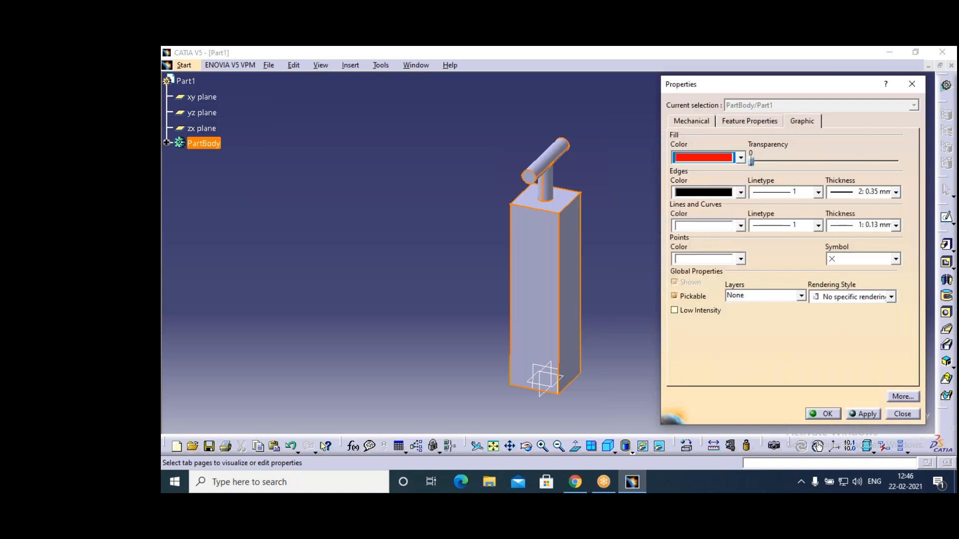
{"action": "left_click", "coordinate": [825, 414]}
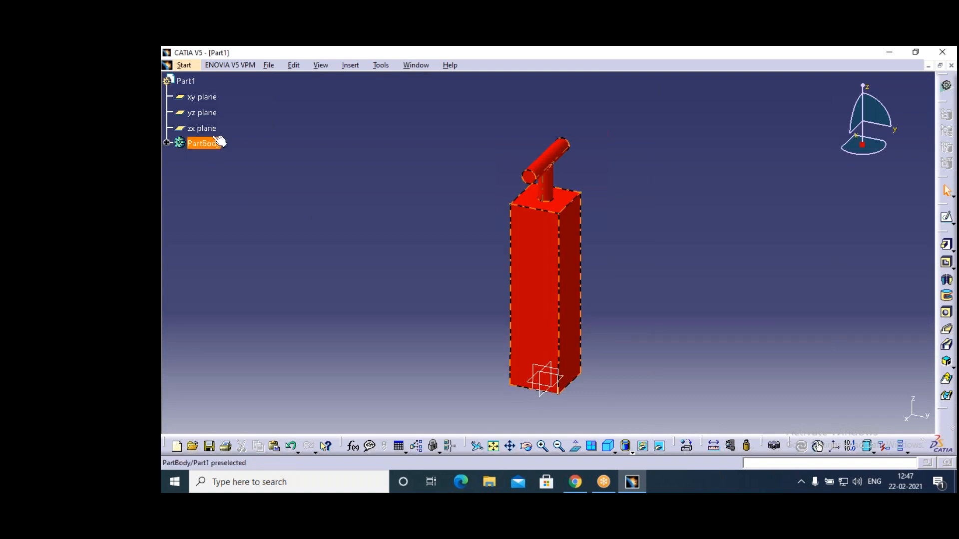
Hide the xy, yz and zx reference planes.
{"action": "right_click", "coordinate": [207, 98]}
{"action": "left_click", "coordinate": [234, 142]}
{"action": "left_click", "coordinate": [203, 112]}
{"action": "right_click", "coordinate": [204, 114]}
{"action": "left_click", "coordinate": [226, 156]}
{"action": "right_click", "coordinate": [204, 129]}
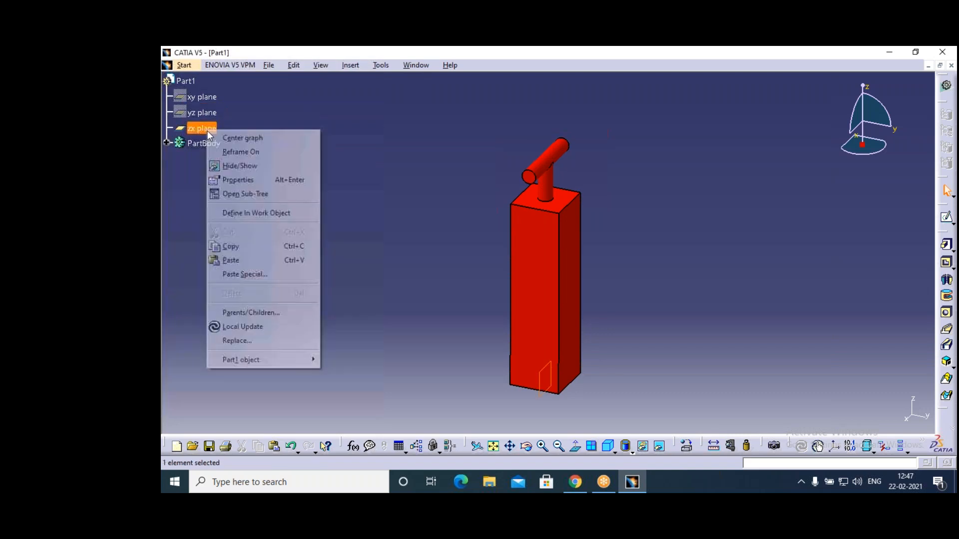
{"action": "left_click", "coordinate": [259, 170]}
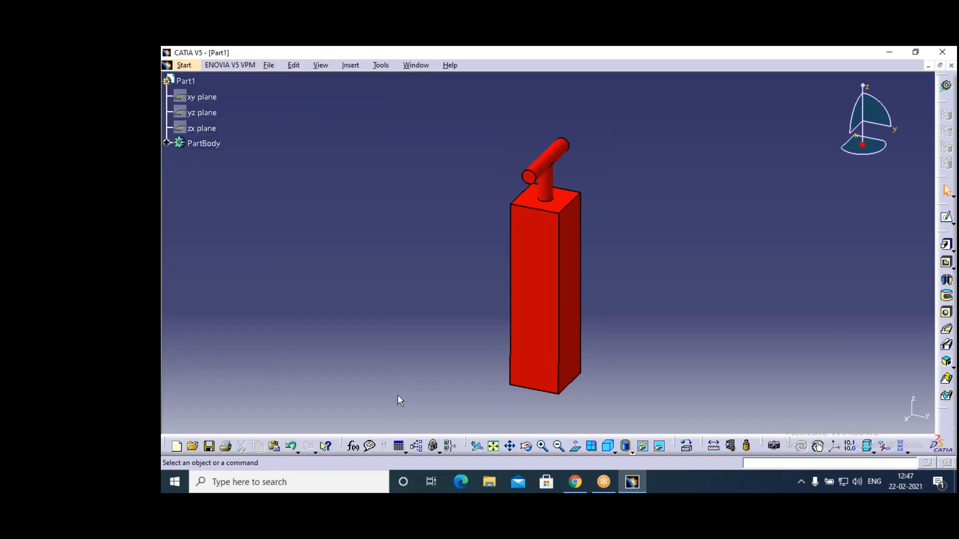
Save the part to the Desktop as r4.
{"action": "left_click", "coordinate": [265, 67]}
{"action": "left_click", "coordinate": [291, 154]}
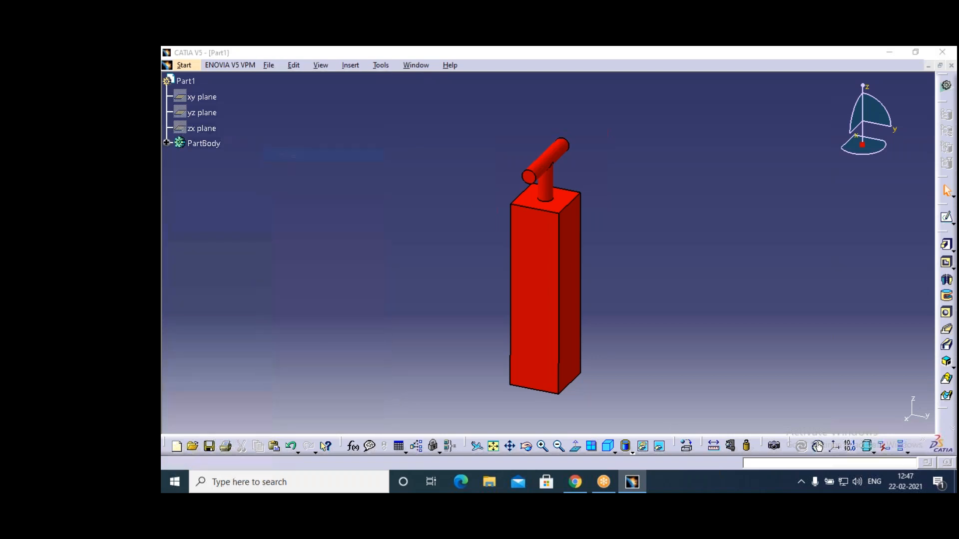
{"action": "type", "text": "r"}
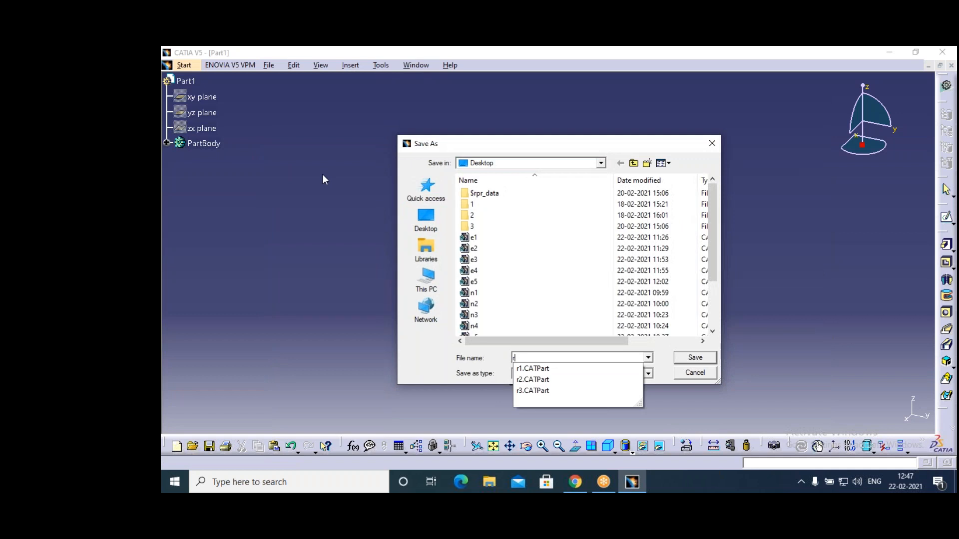
{"action": "type", "text": "4"}
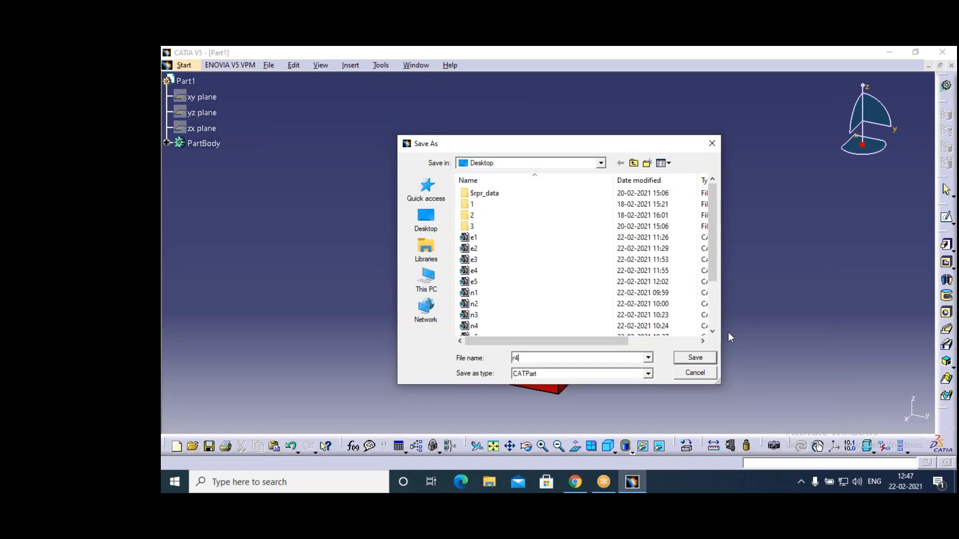
{"action": "left_click", "coordinate": [700, 357]}
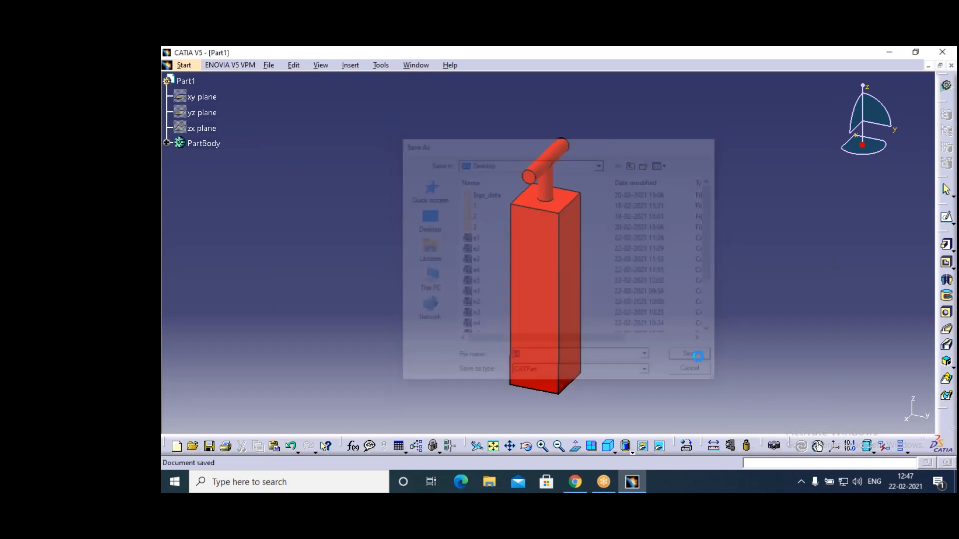
Close the part and start a new product in DMU Kinematics.
{"action": "left_click", "coordinate": [951, 65]}
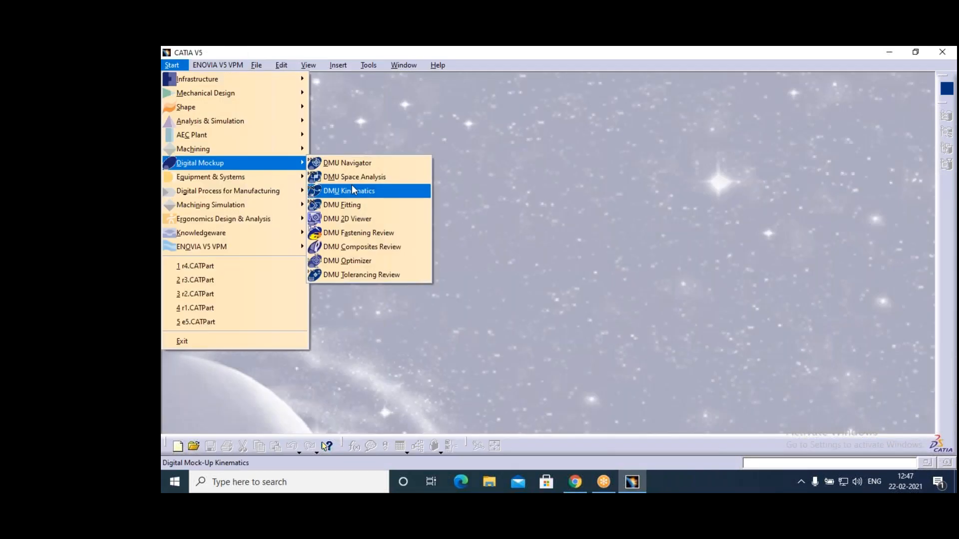
{"action": "left_click", "coordinate": [352, 185]}
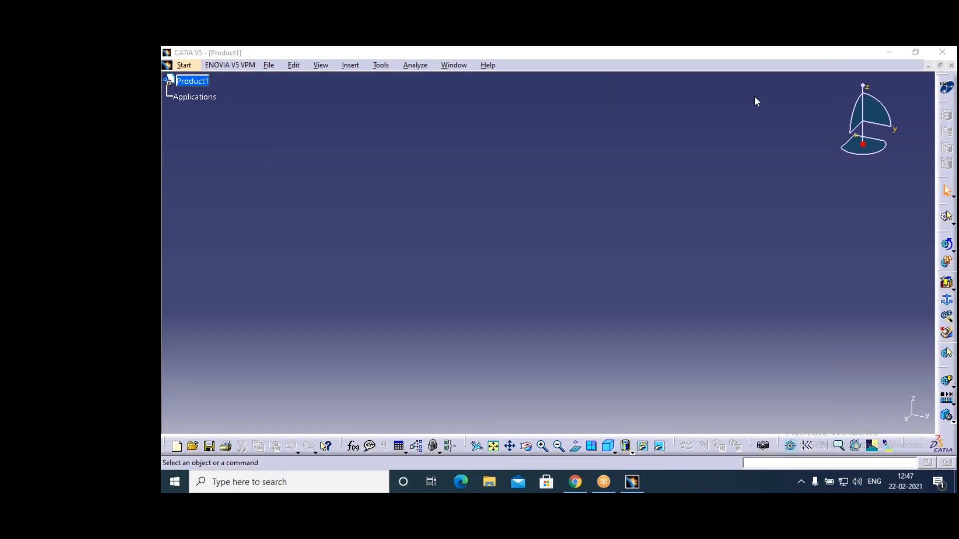
Insert the existing component r3.CATPart from the Desktop into Product1.
{"action": "left_click", "coordinate": [168, 82]}
{"action": "left_click", "coordinate": [351, 65]}
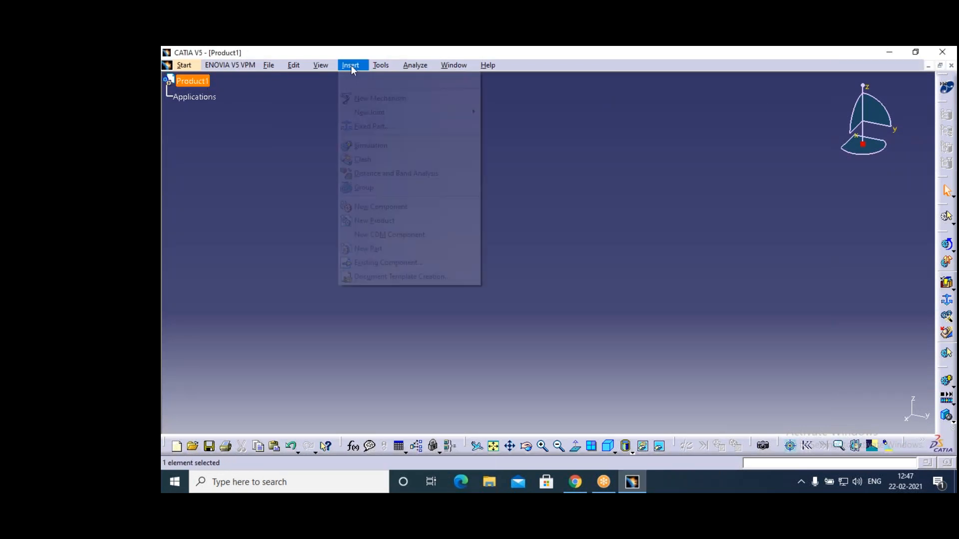
{"action": "left_click", "coordinate": [384, 263]}
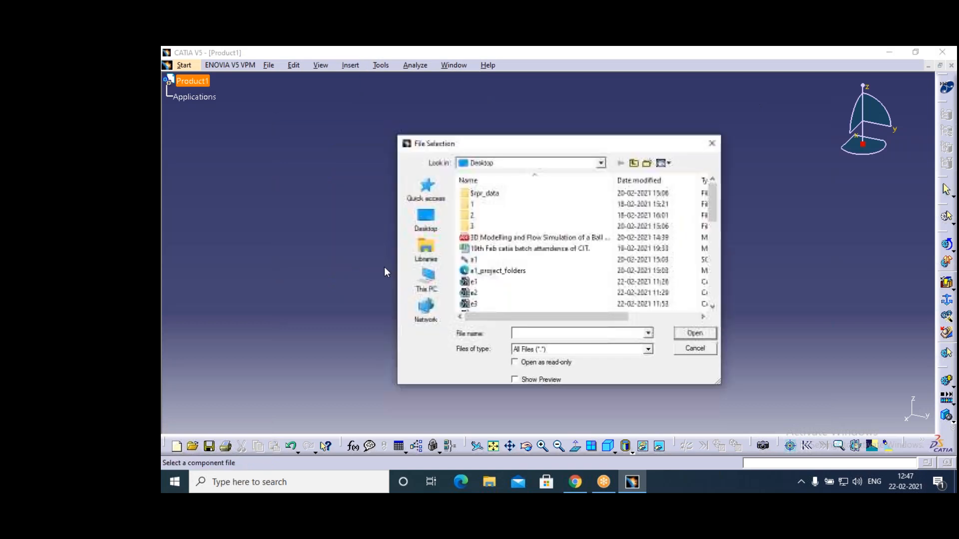
{"action": "type", "text": "r"}
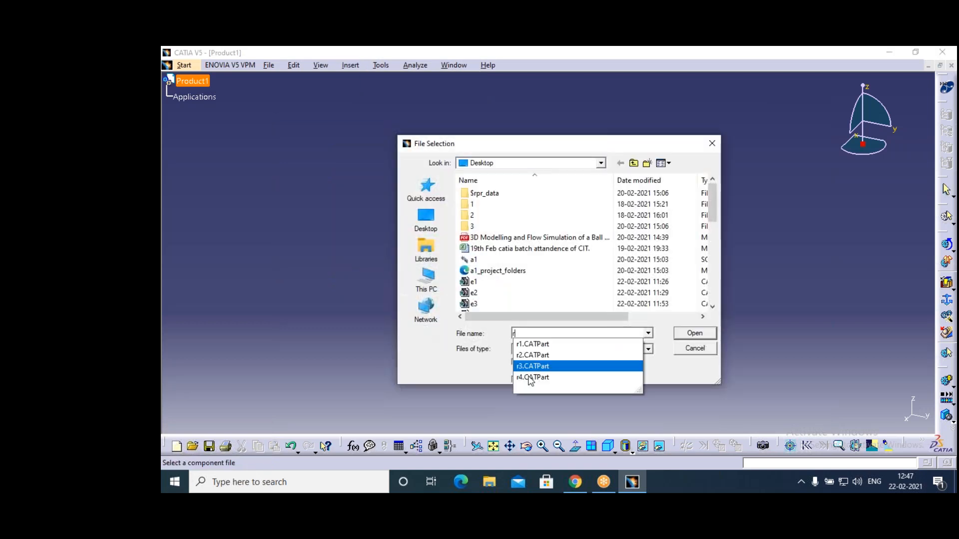
{"action": "left_click", "coordinate": [541, 368]}
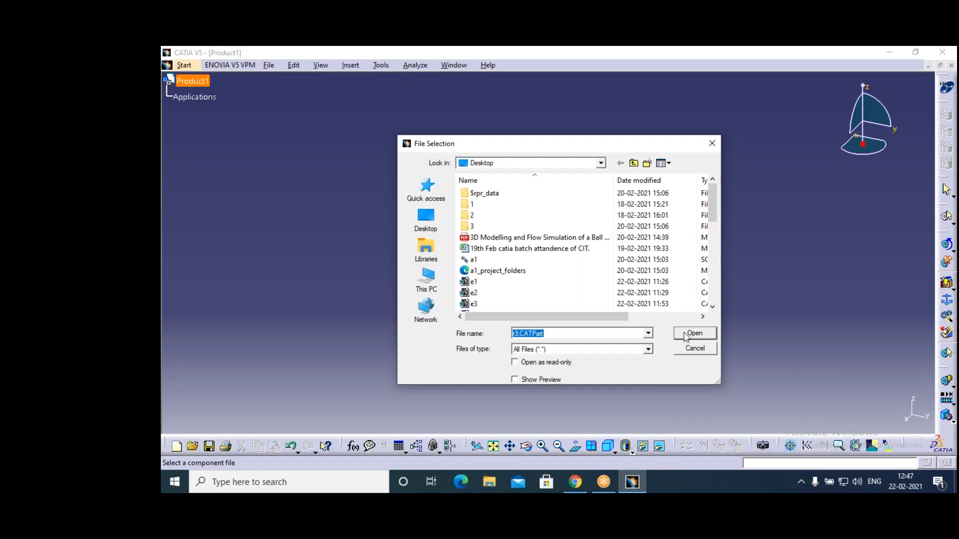
{"action": "key", "text": "Return"}
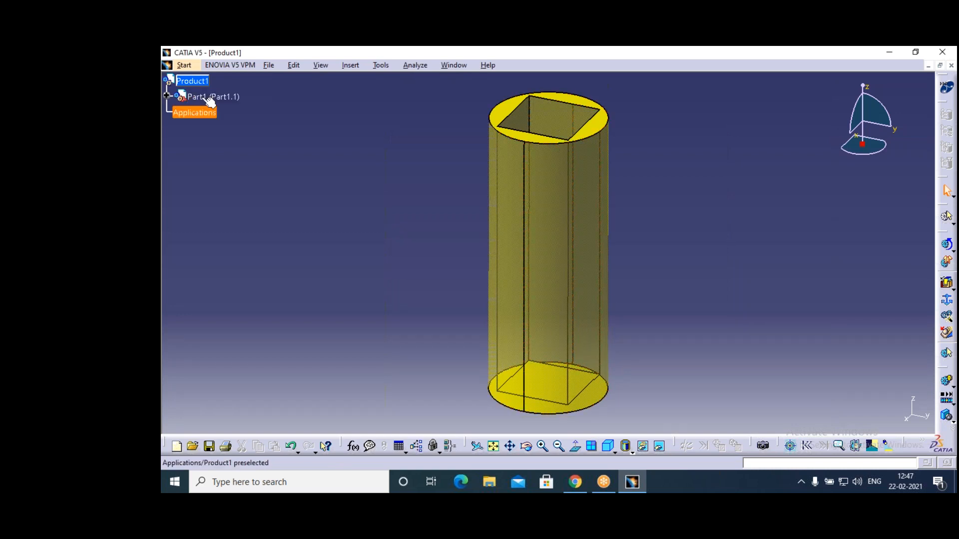
Insert the existing component r4.CATPart into Product1 and resolve the part number conflict with automatic renaming.
{"action": "left_click", "coordinate": [319, 68]}
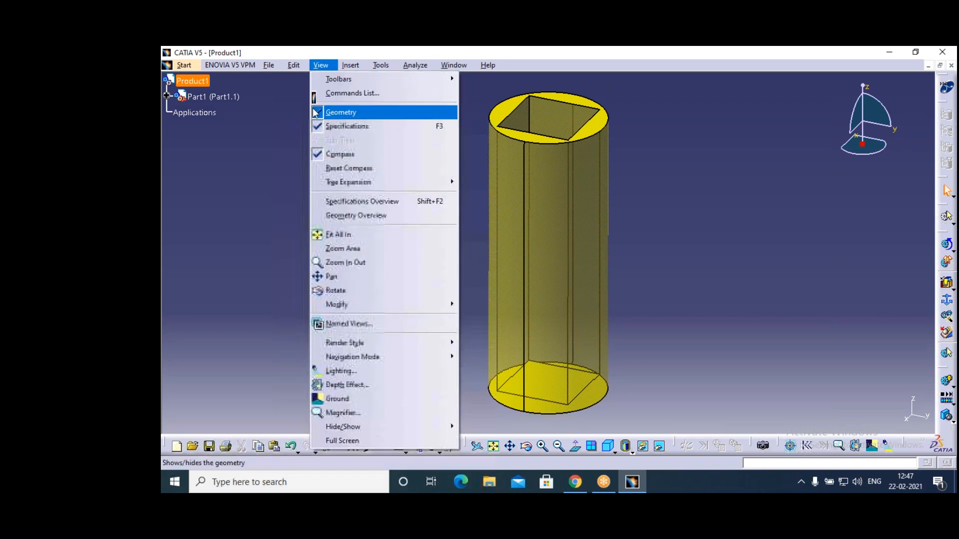
{"action": "left_click", "coordinate": [393, 262]}
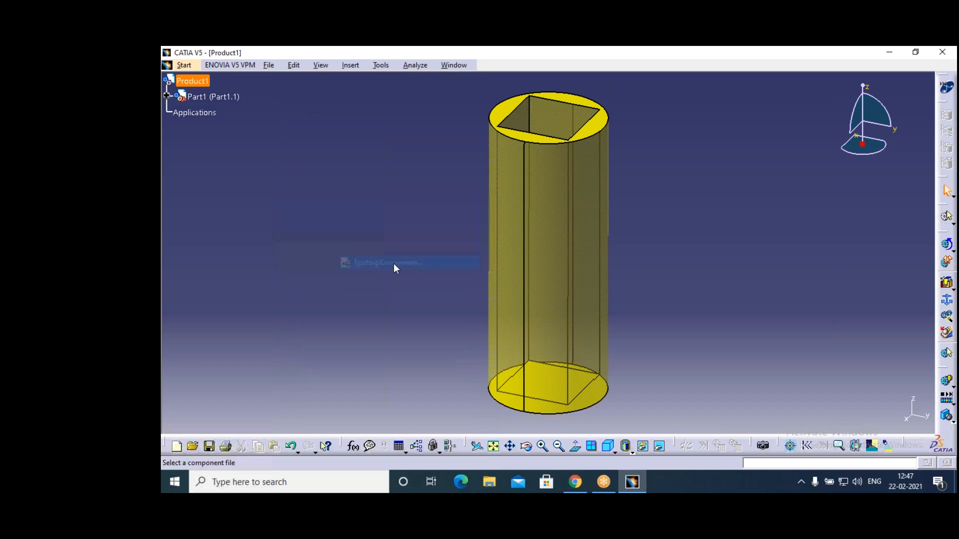
{"action": "type", "text": "r"}
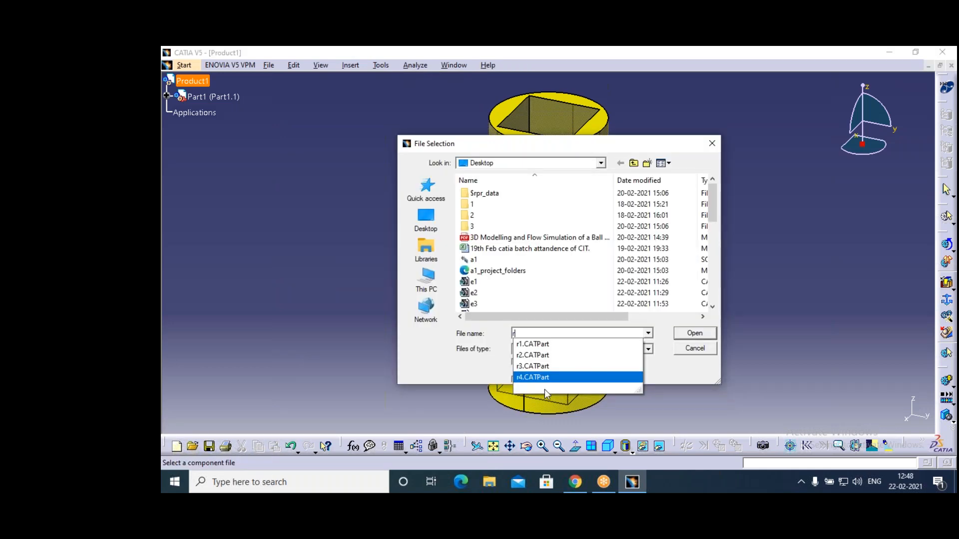
{"action": "left_click", "coordinate": [545, 378]}
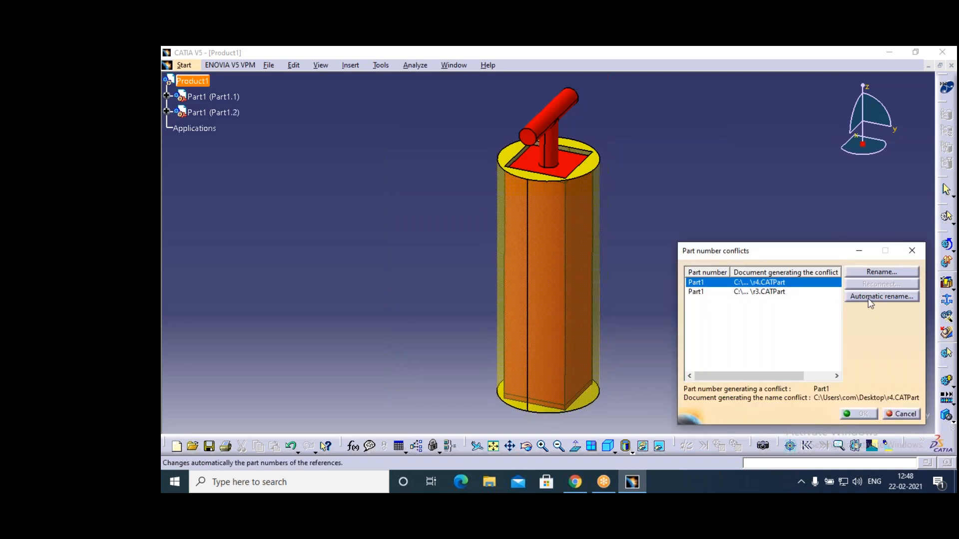
{"action": "left_click", "coordinate": [869, 298]}
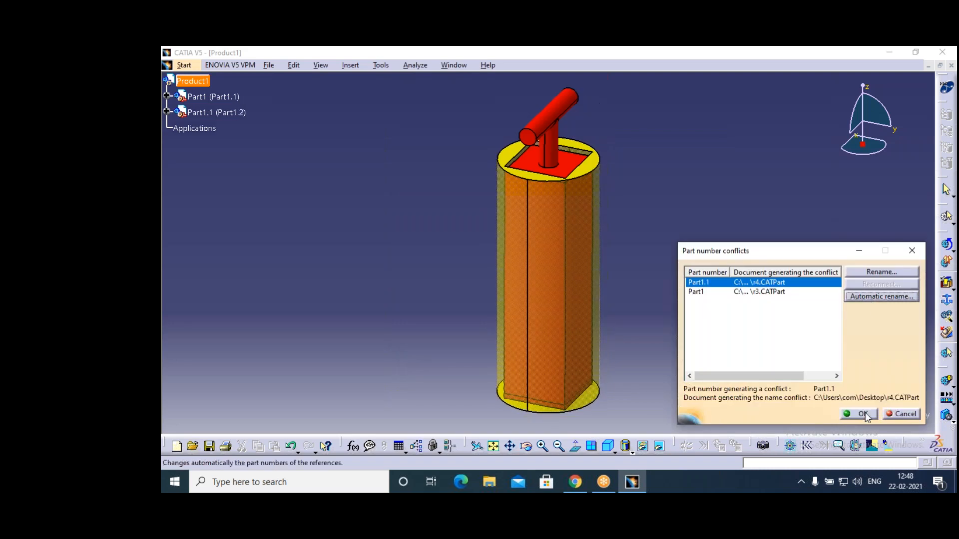
{"action": "left_click", "coordinate": [862, 415]}
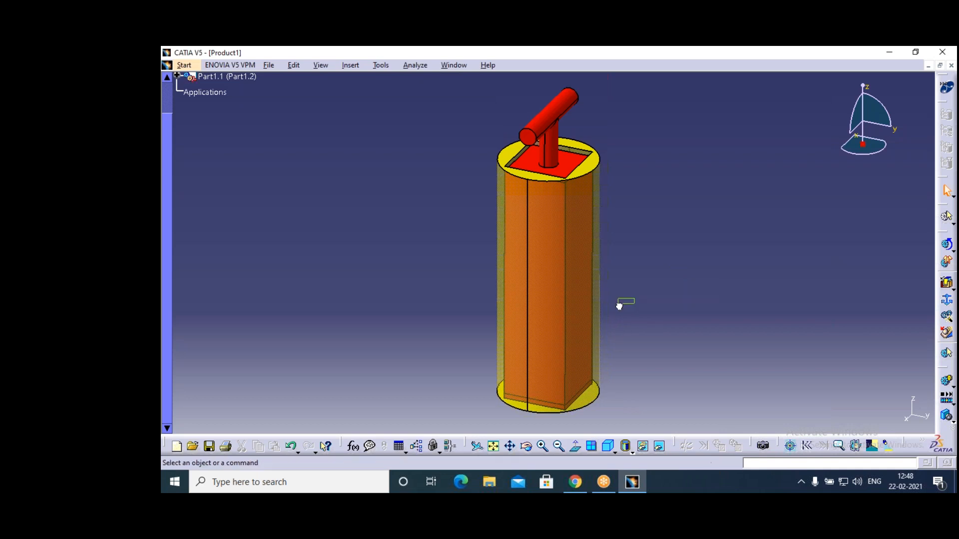
Set the compass to snap automatically to the selected object and use it to move the red block out beside the yellow cylinder.
{"action": "left_click", "coordinate": [511, 448]}
{"action": "left_click_drag", "start_coordinate": [635, 317], "coordinate": [498, 310]}
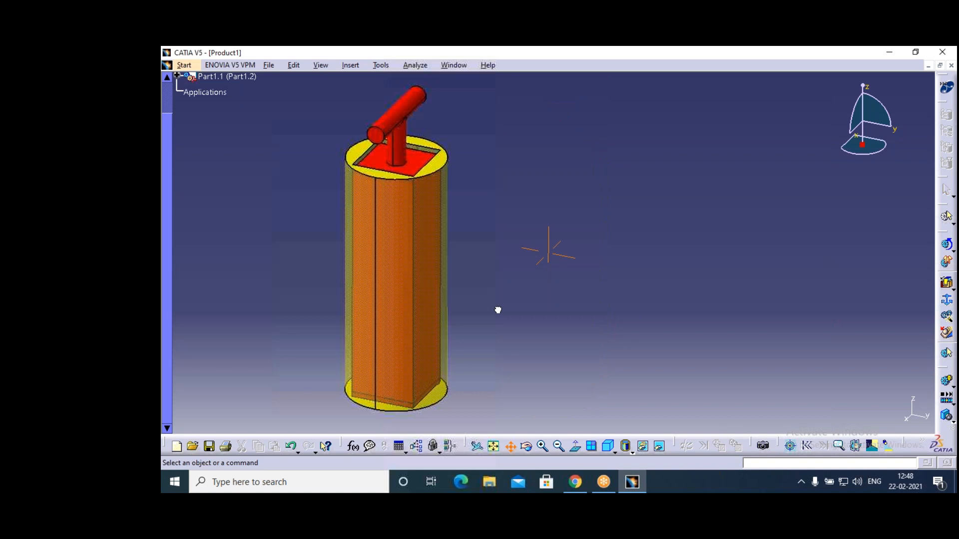
{"action": "right_click", "coordinate": [863, 153]}
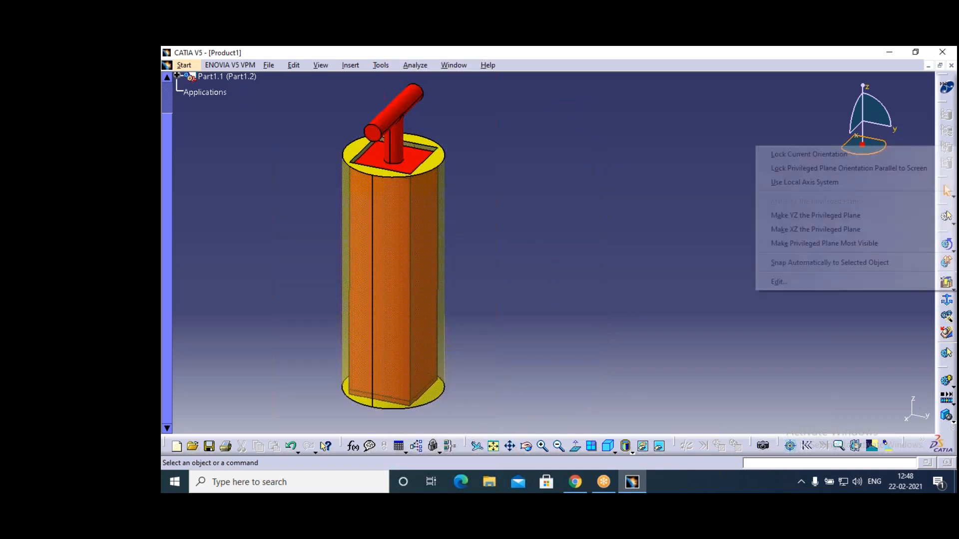
{"action": "left_click", "coordinate": [850, 272]}
{"action": "left_click", "coordinate": [425, 161]}
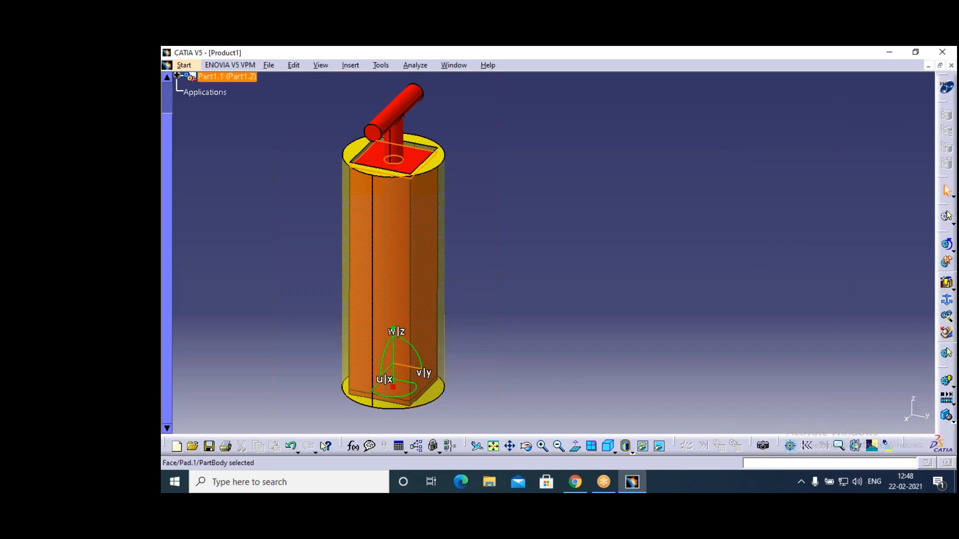
{"action": "left_click_drag", "start_coordinate": [404, 369], "coordinate": [609, 259]}
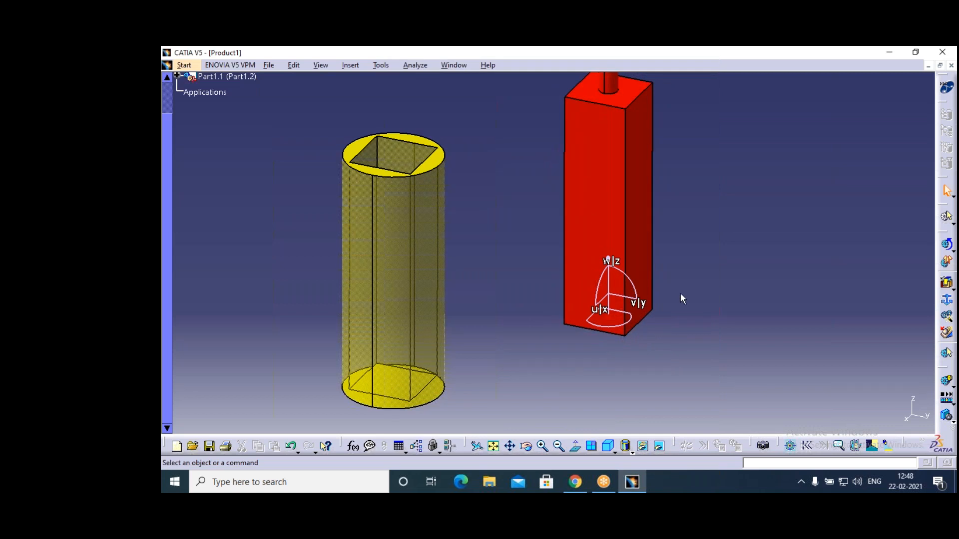
{"action": "left_click_drag", "start_coordinate": [608, 315], "coordinate": [860, 285]}
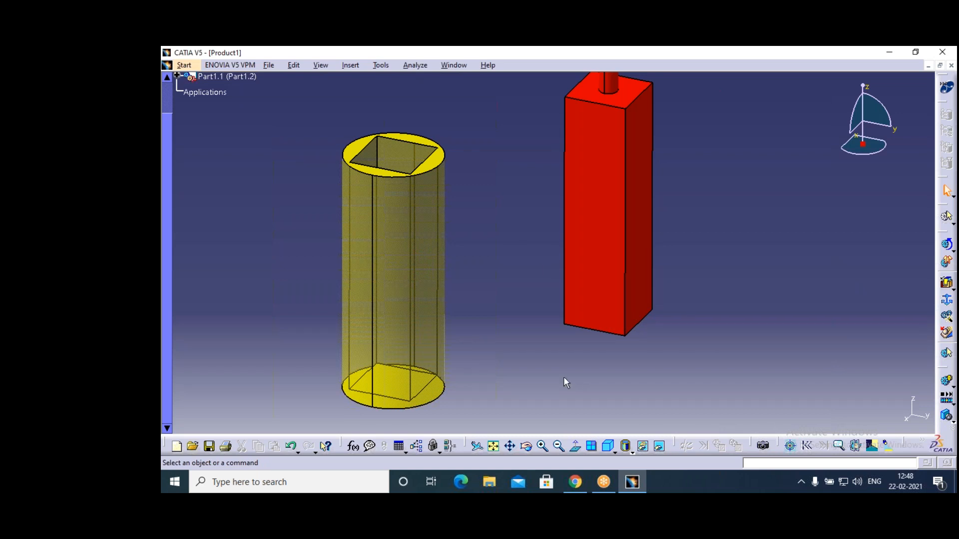
Create the mechanism Mechanism.1 and define the yellow cylinder as its fixed part.
{"action": "left_click", "coordinate": [948, 301]}
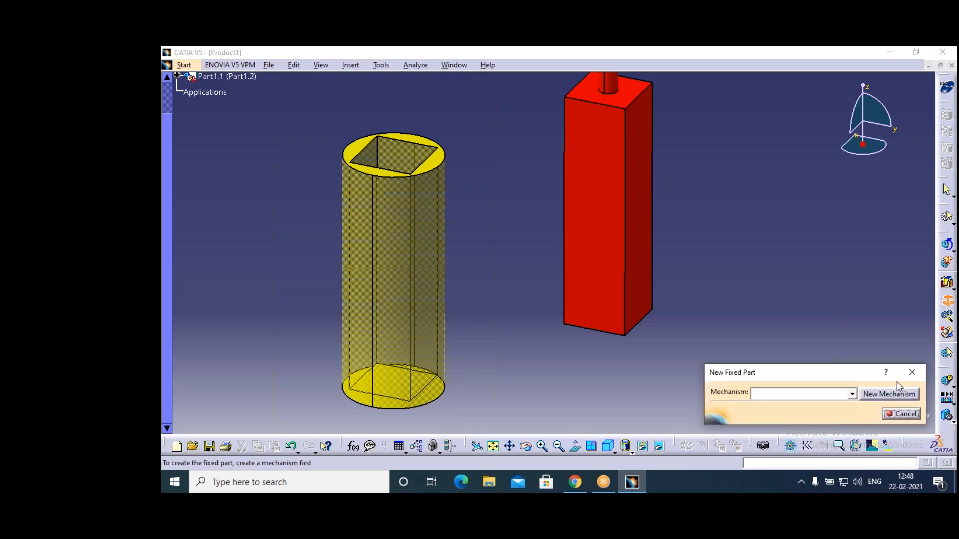
{"action": "left_click", "coordinate": [889, 395]}
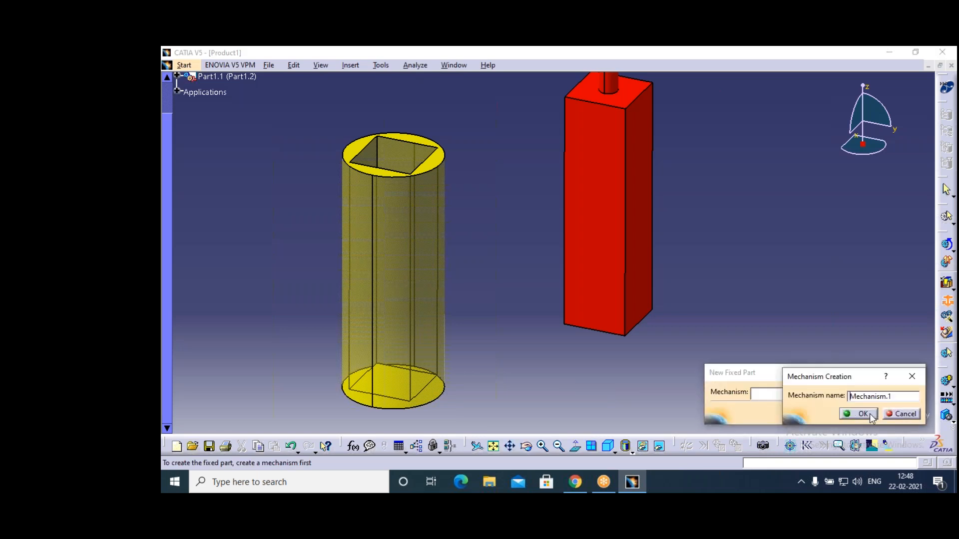
{"action": "left_click", "coordinate": [864, 413]}
{"action": "left_click", "coordinate": [388, 263]}
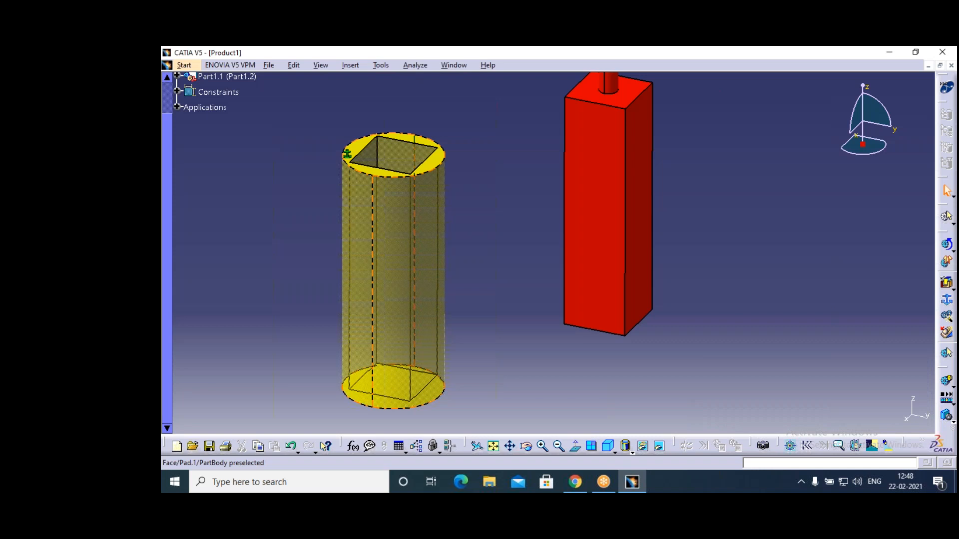
Start a prismatic joint using a vertical edge of the red block and the matching edge of the cylinder's square pocket as its lines.
{"action": "left_click", "coordinate": [351, 66]}
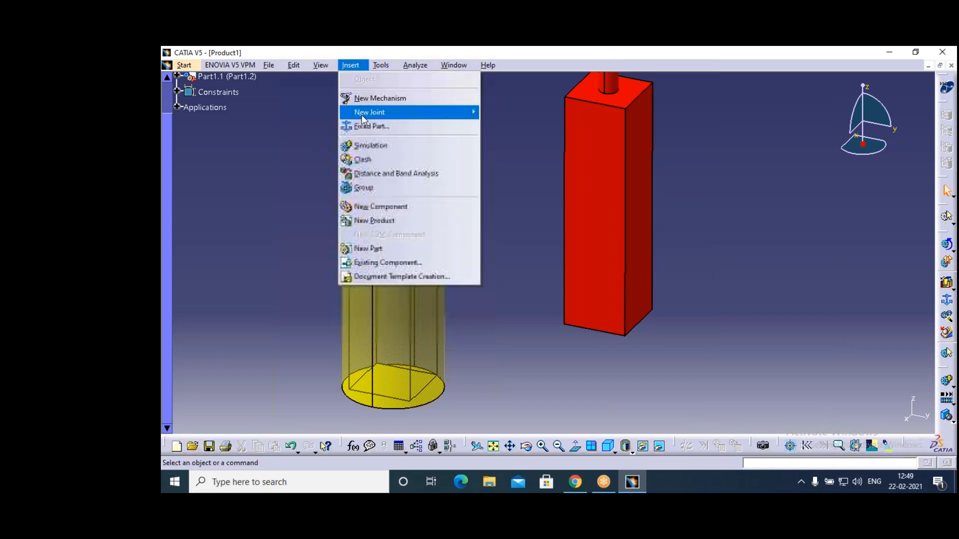
{"action": "mouse_move", "coordinate": [450, 115]}
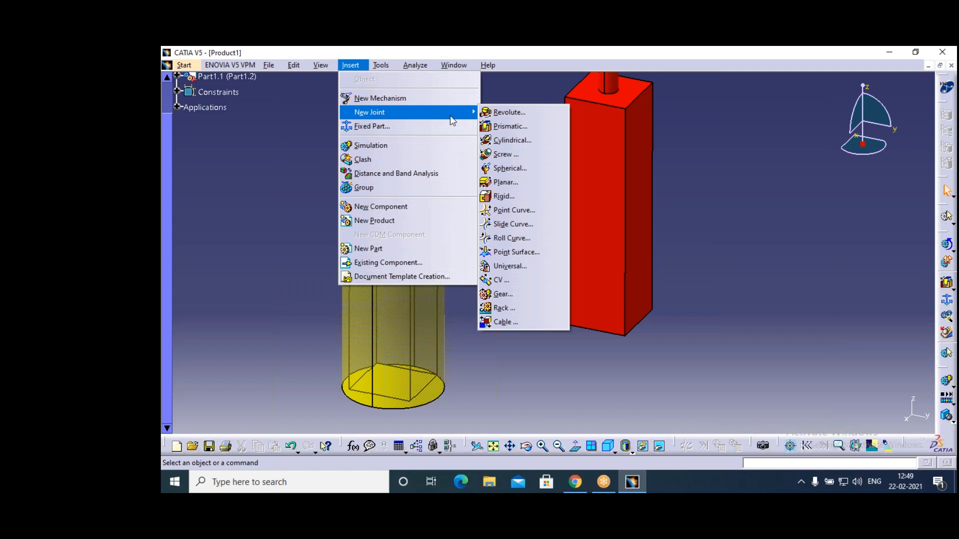
{"action": "left_click", "coordinate": [507, 126]}
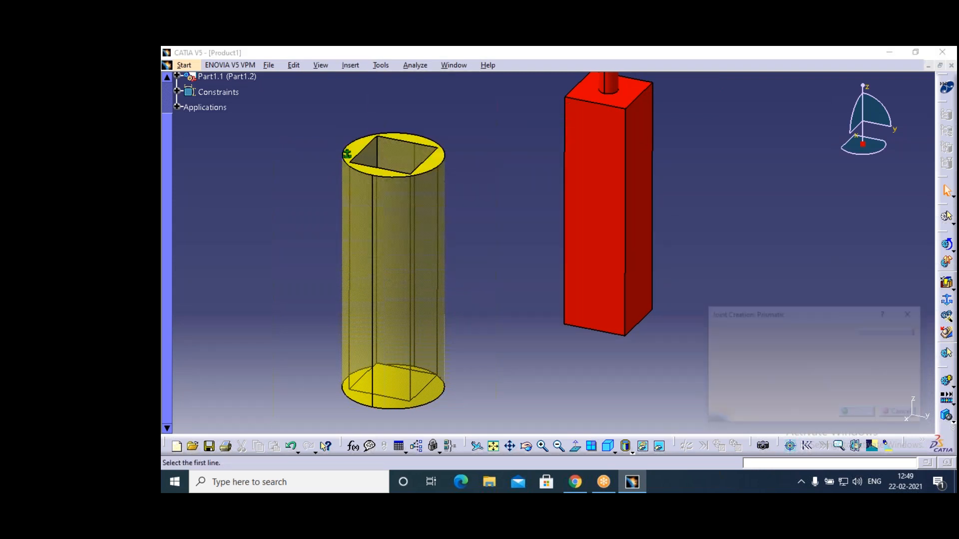
{"action": "left_click", "coordinate": [566, 186]}
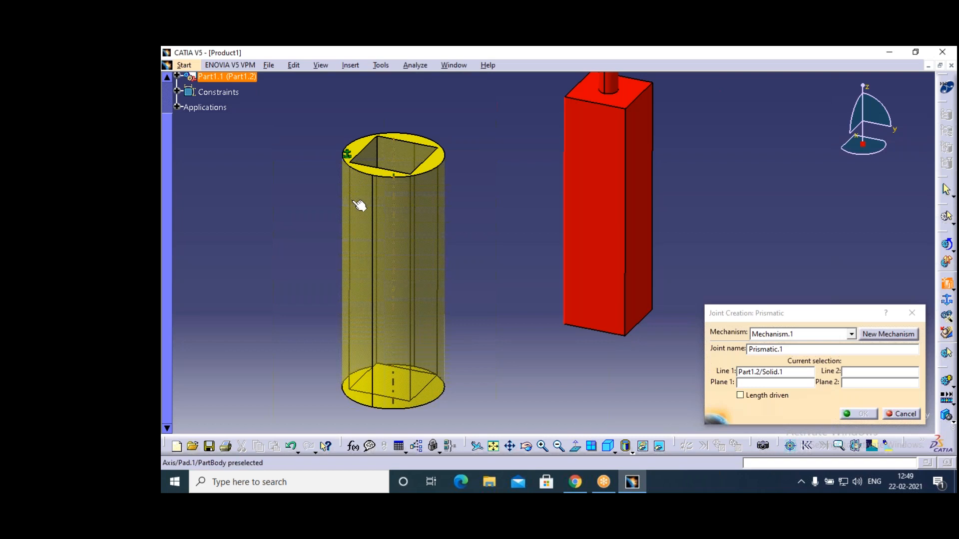
{"action": "left_click", "coordinate": [528, 448]}
{"action": "left_click_drag", "start_coordinate": [475, 204], "coordinate": [497, 402]}
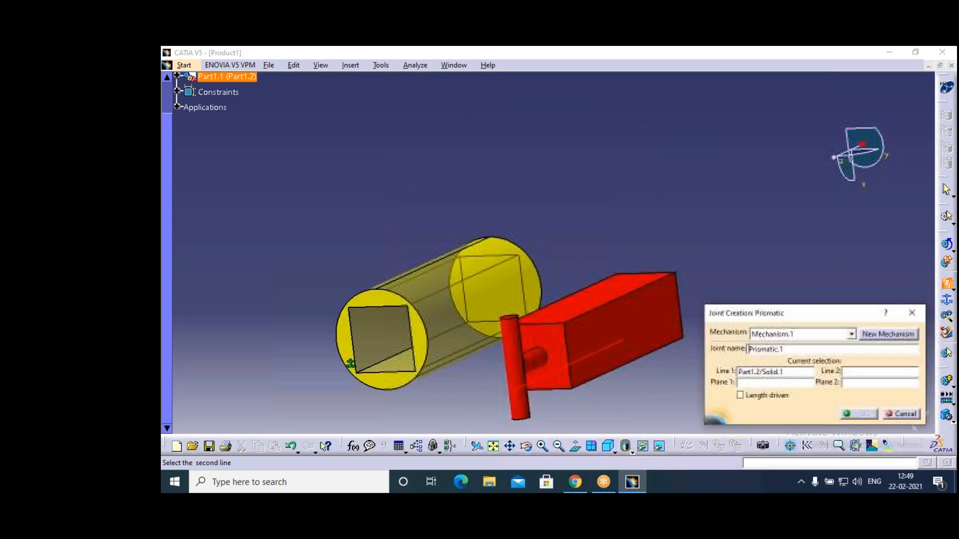
{"action": "left_click", "coordinate": [383, 367]}
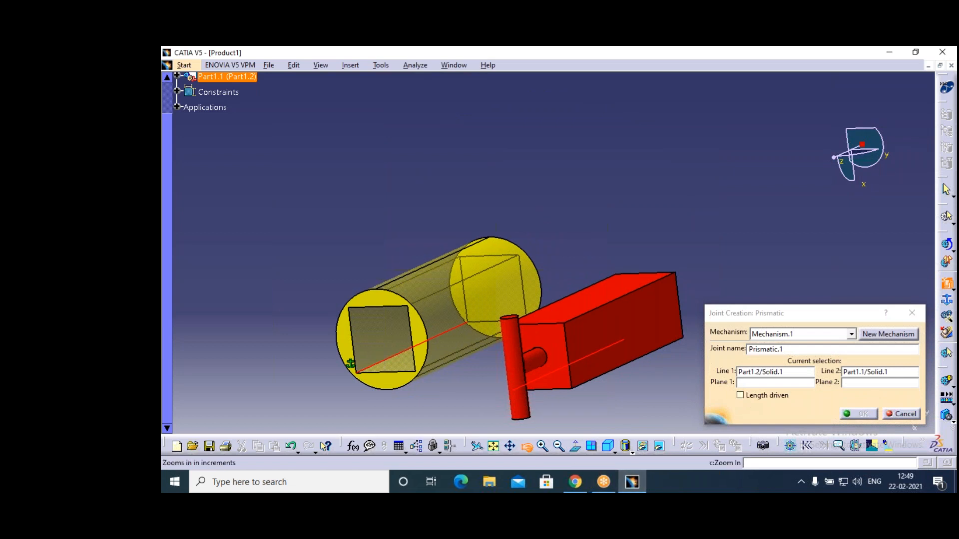
Complete the prismatic joint with the matching side faces of the red block and square pocket as planes, and make it length driven.
{"action": "mouse_move", "coordinate": [488, 412]}
{"action": "middle_mouse_down"}
{"action": "mouse_move", "coordinate": [507, 362]}
{"action": "mouse_move", "coordinate": [569, 301]}
{"action": "mouse_move", "coordinate": [588, 228]}
{"action": "middle_mouse_up"}
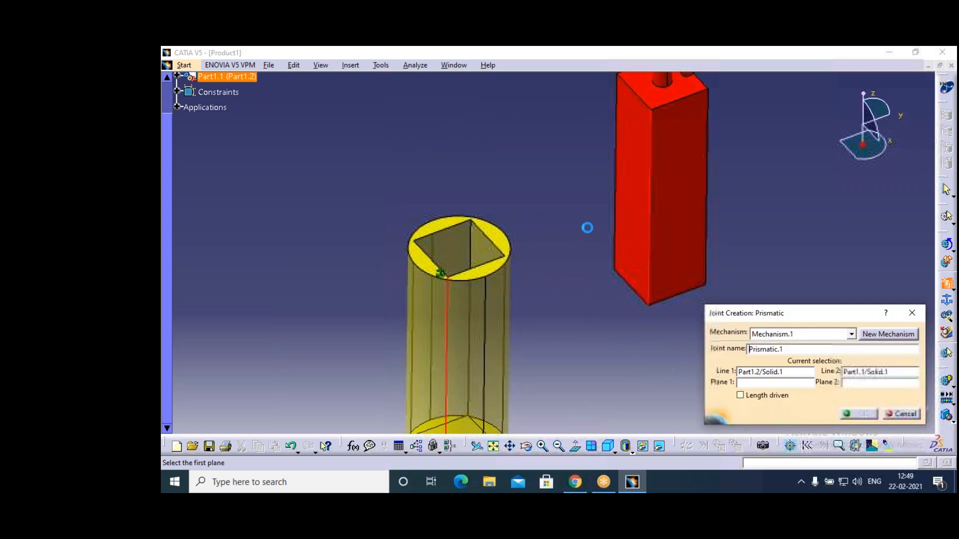
{"action": "left_click", "coordinate": [636, 201]}
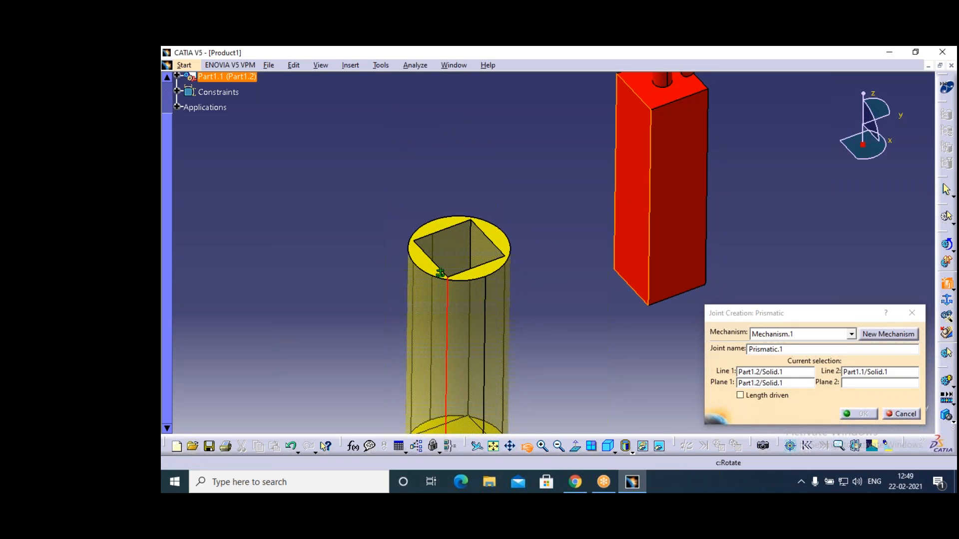
{"action": "middle_click_drag", "start_coordinate": [441, 273], "coordinate": [375, 397]}
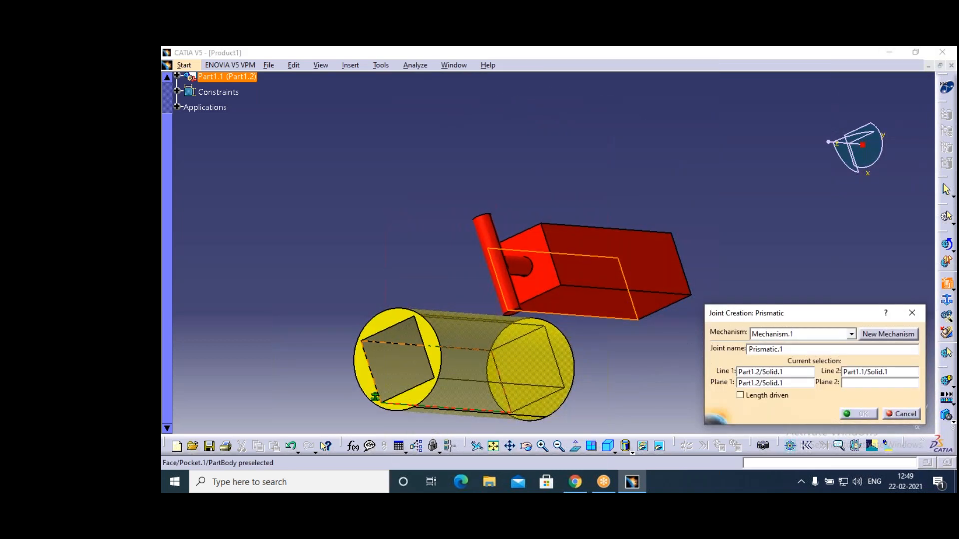
{"action": "left_click", "coordinate": [375, 397]}
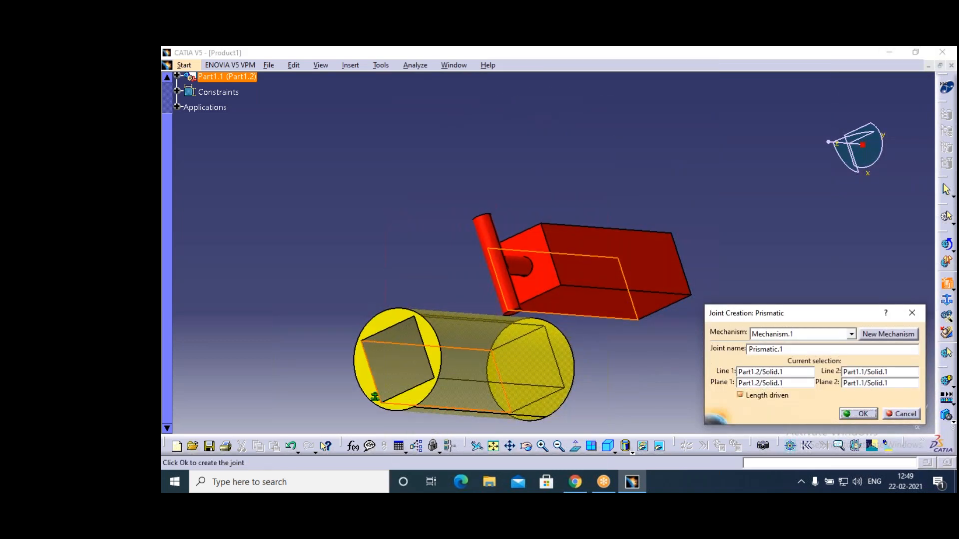
{"action": "key", "text": "Return"}
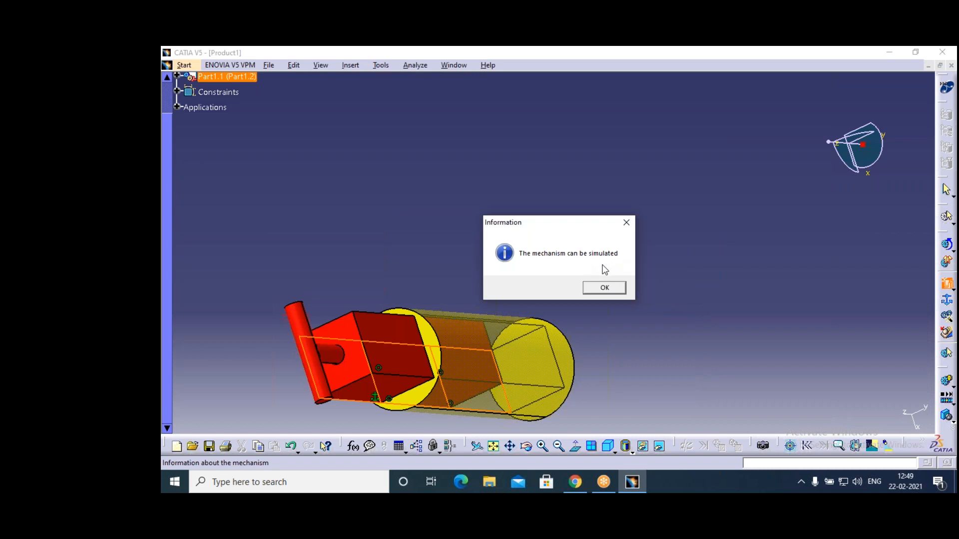
{"action": "left_click", "coordinate": [605, 291]}
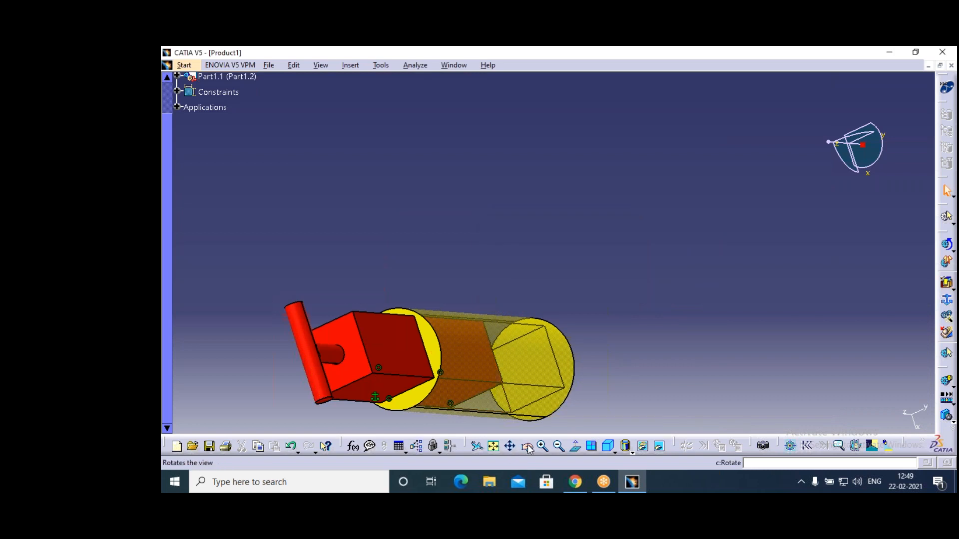
{"action": "middle_click_drag", "start_coordinate": [478, 248], "coordinate": [565, 165]}
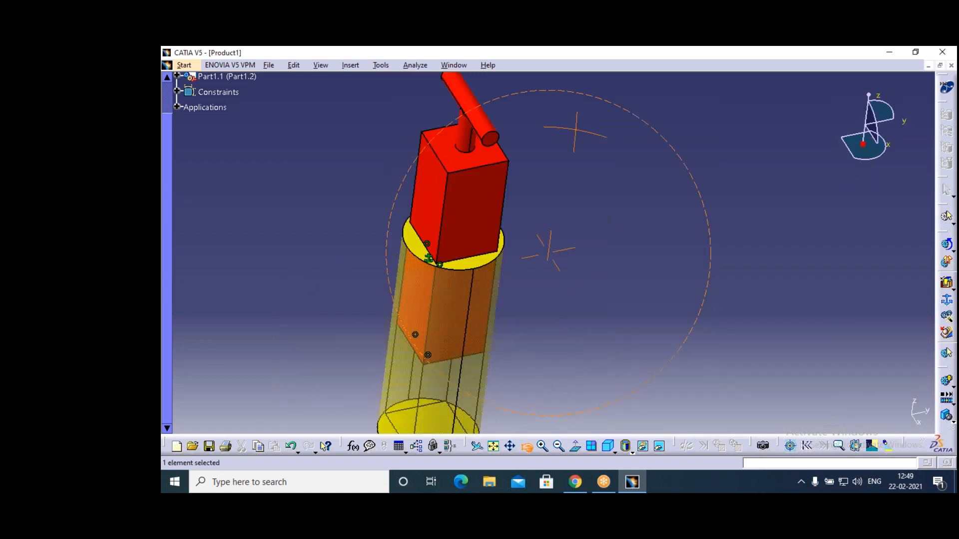
{"action": "middle_click_drag", "start_coordinate": [575, 131], "coordinate": [574, 133]}
{"action": "left_click", "coordinate": [442, 412]}
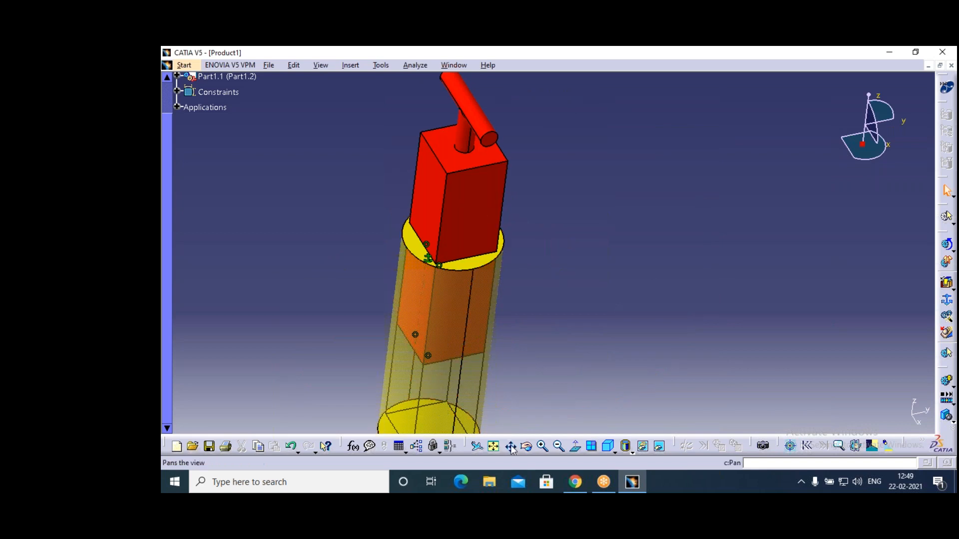
{"action": "middle_click_drag", "start_coordinate": [544, 368], "coordinate": [632, 343]}
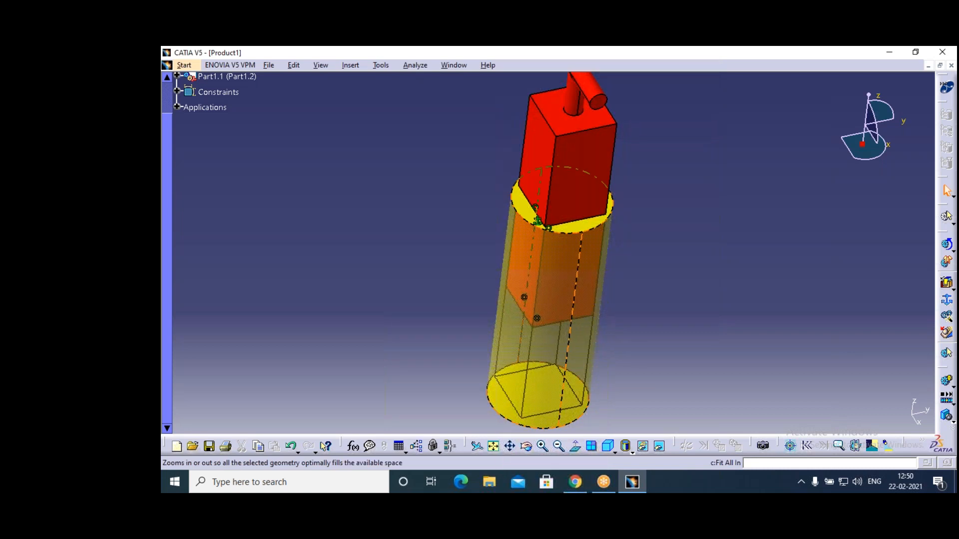
{"action": "left_click", "coordinate": [527, 446]}
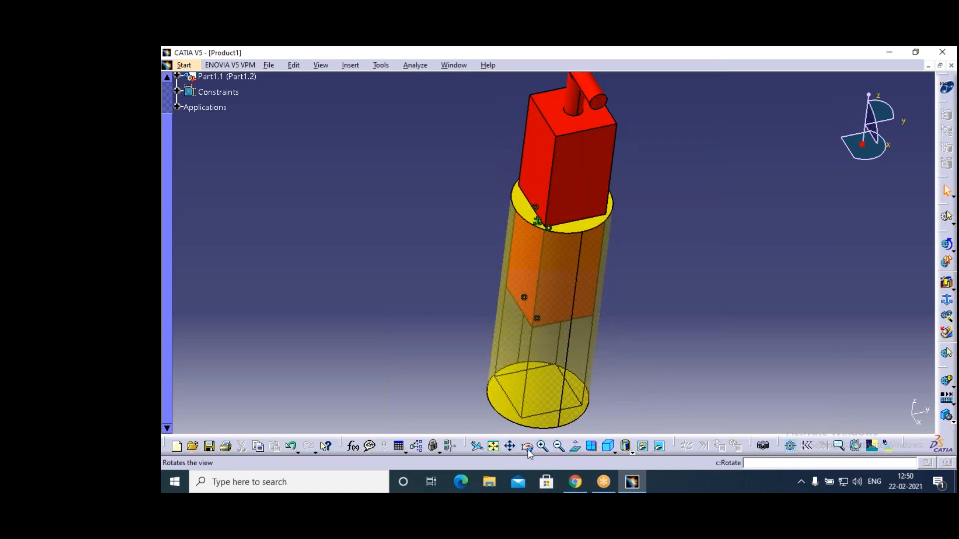
Start a command simulation of Mechanism.1 in immediate mode and drive Command.1 to 100 to lower the red block into the pocket.
{"action": "left_click_drag", "start_coordinate": [612, 410], "coordinate": [567, 355]}
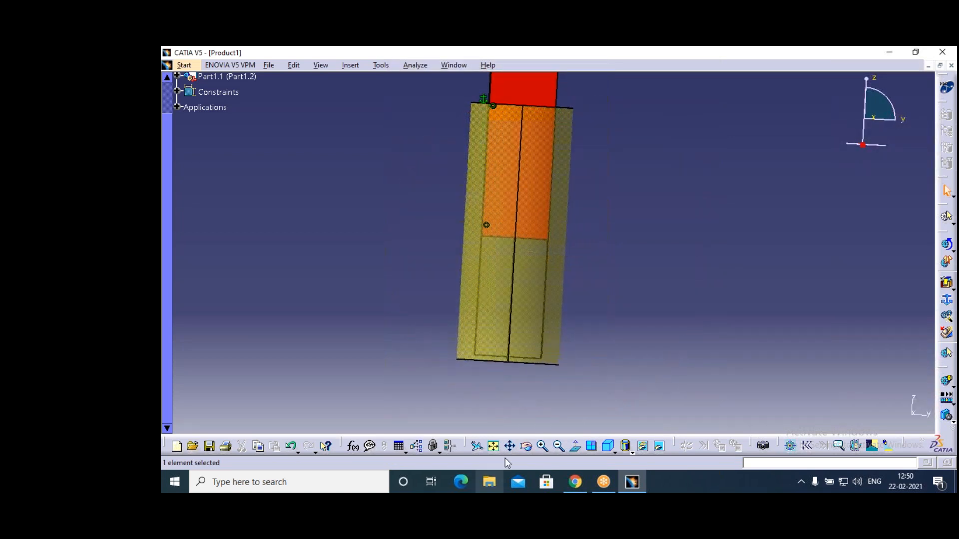
{"action": "left_click", "coordinate": [509, 446]}
{"action": "left_click_drag", "start_coordinate": [602, 272], "coordinate": [578, 318]}
{"action": "left_click", "coordinate": [948, 249]}
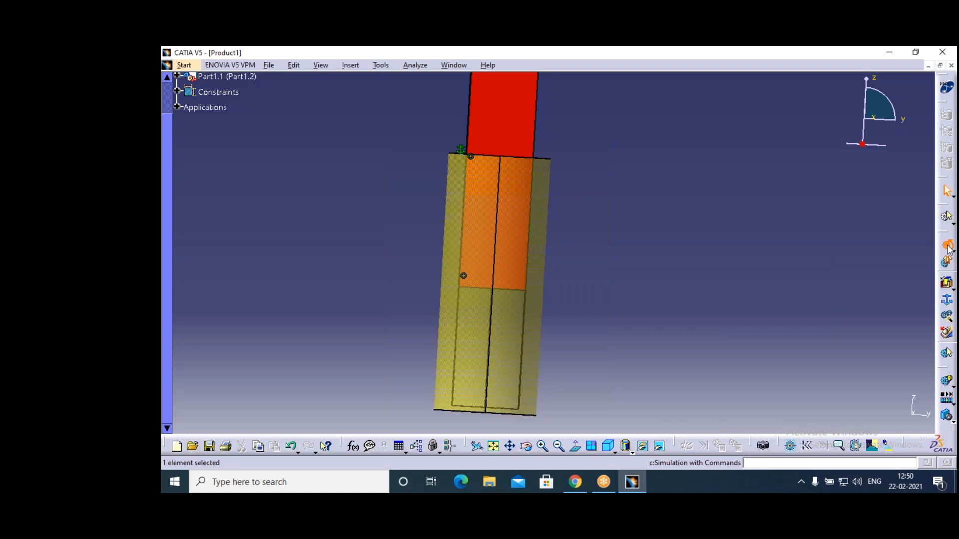
{"action": "left_click", "coordinate": [948, 249]}
{"action": "left_click", "coordinate": [704, 349]}
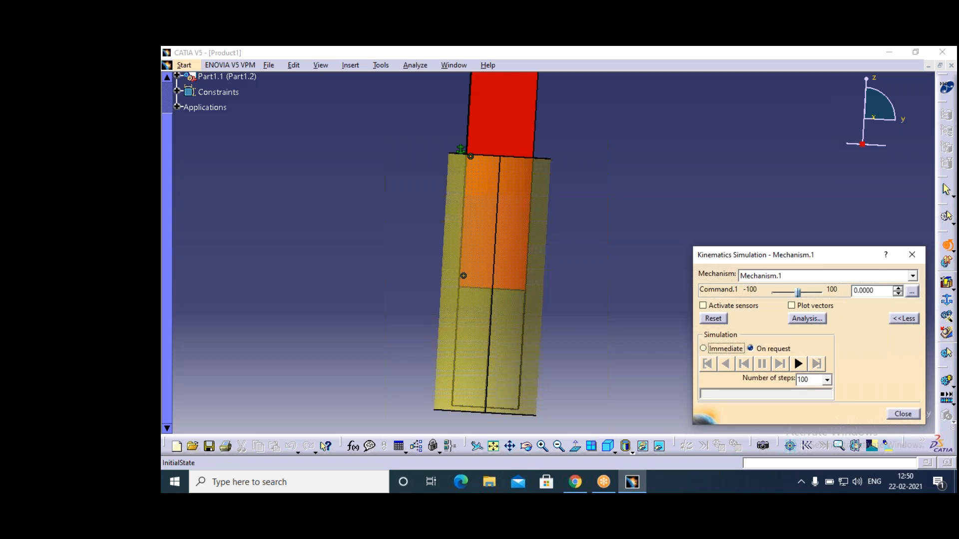
{"action": "left_click_drag", "start_coordinate": [798, 296], "coordinate": [880, 297]}
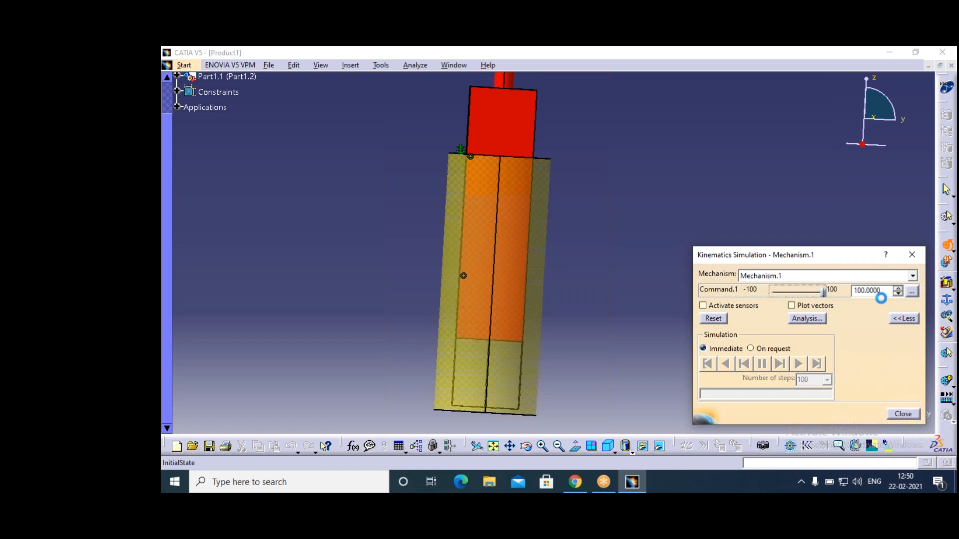
Widen the Command.1 slider range to a lowest value of -1000 and a highest value of 1000.
{"action": "left_click", "coordinate": [912, 292]}
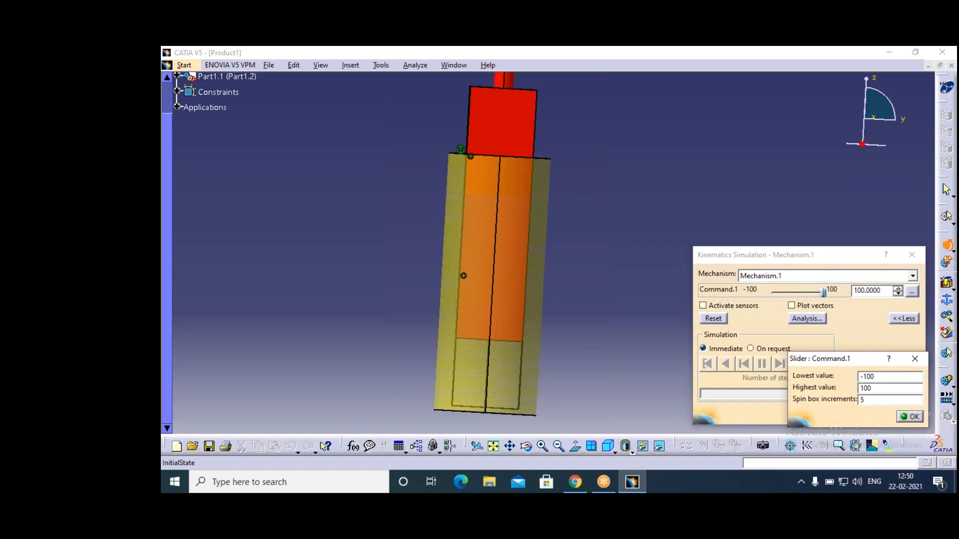
{"action": "left_click", "coordinate": [871, 389]}
{"action": "type", "text": "0"}
{"action": "left_click", "coordinate": [874, 375]}
{"action": "type", "text": "0"}
{"action": "left_click", "coordinate": [913, 417]}
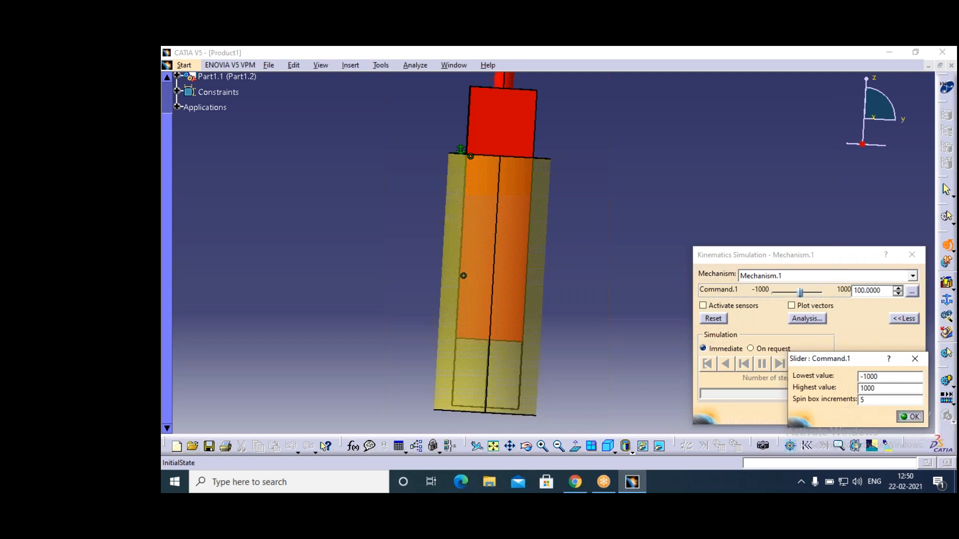
Drive Command.1 to -400, slide the red block down to the pocket's bottom, and pull it back up to the cylinder's rim.
{"action": "mouse_move", "coordinate": [801, 293]}
{"action": "left_mouse_down"}
{"action": "mouse_move", "coordinate": [812, 295]}
{"action": "mouse_move", "coordinate": [786, 296]}
{"action": "left_mouse_up"}
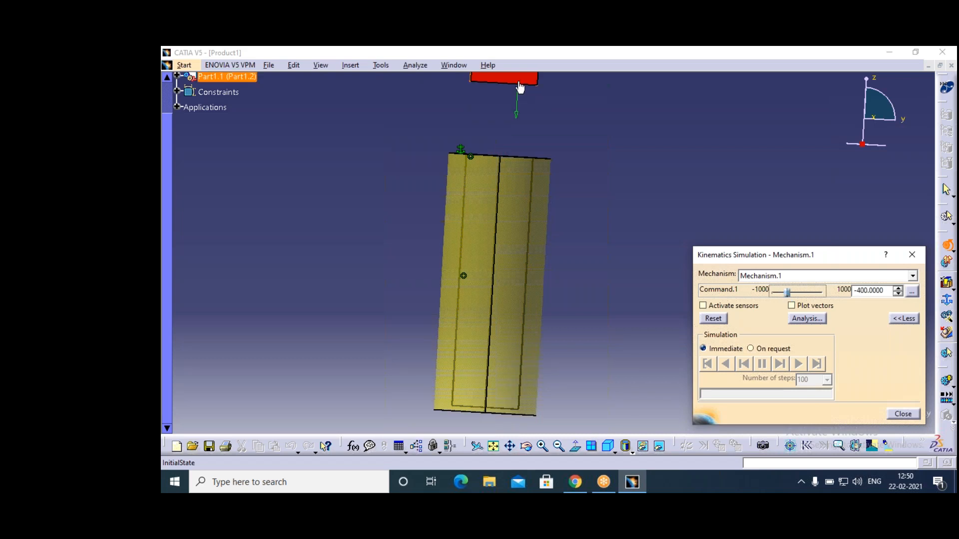
{"action": "left_click_drag", "start_coordinate": [519, 87], "coordinate": [480, 407]}
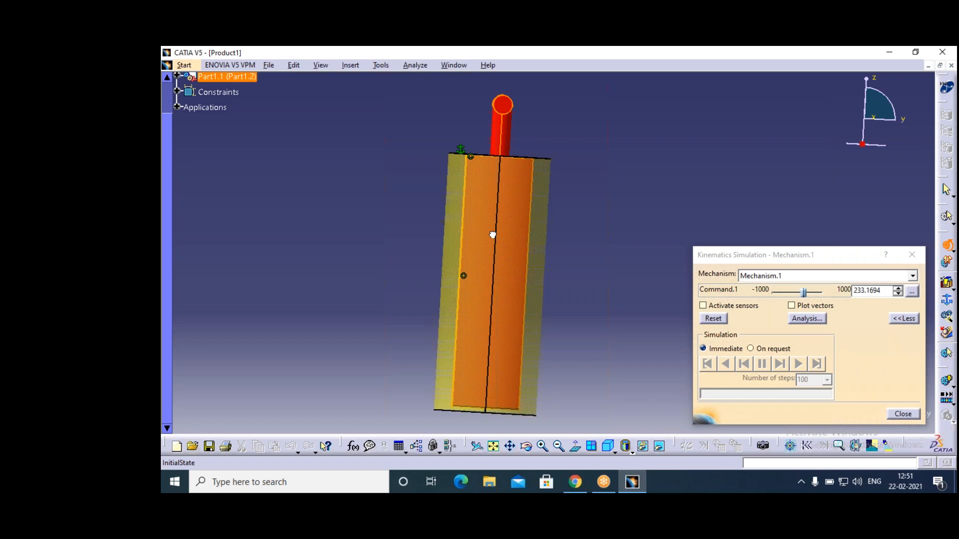
{"action": "left_click_drag", "start_coordinate": [498, 116], "coordinate": [507, 50]}
{"action": "left_click_drag", "start_coordinate": [497, 133], "coordinate": [510, 65]}
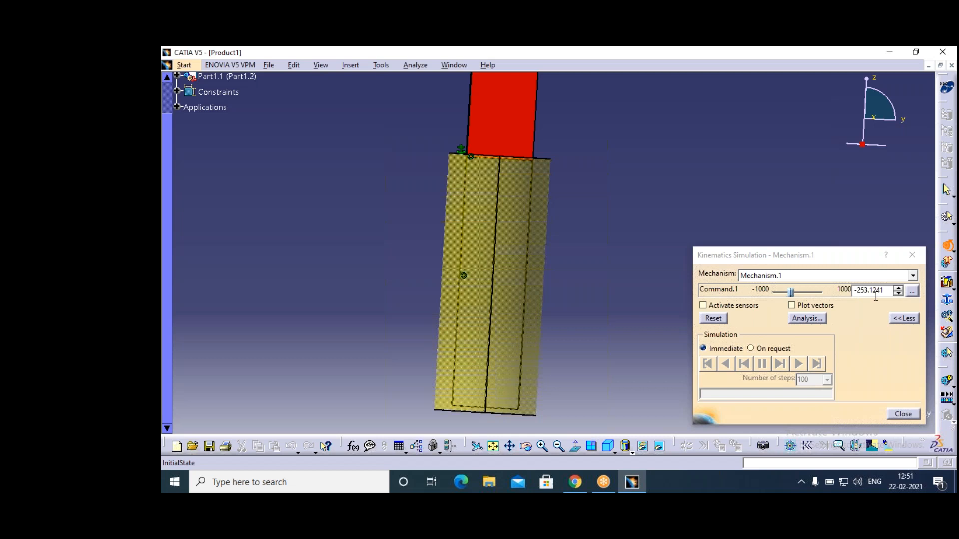
Limit the Command.1 slider range to a lowest value of -253.124 and a highest value of 233.
{"action": "left_click", "coordinate": [912, 292]}
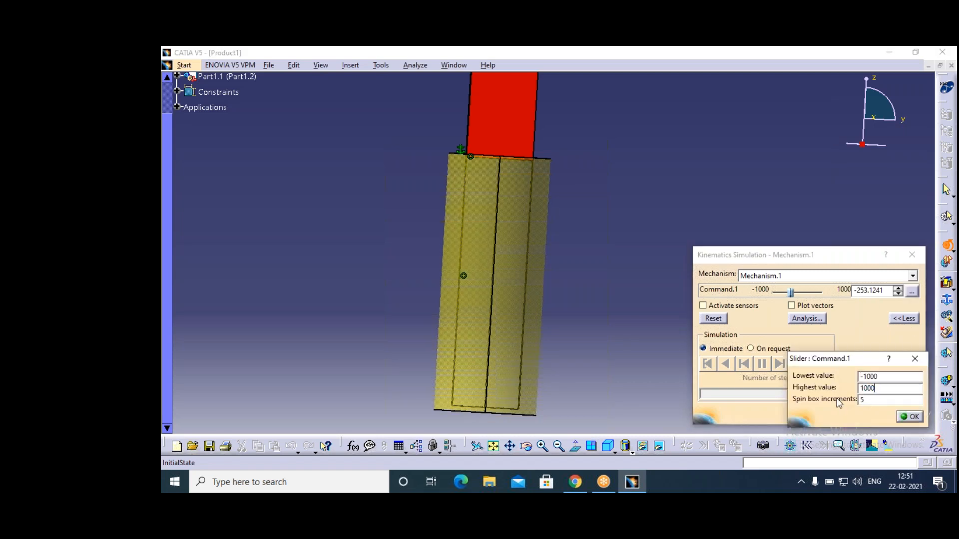
{"action": "left_click_drag", "start_coordinate": [876, 390], "coordinate": [839, 398]}
{"action": "type", "text": "233"}
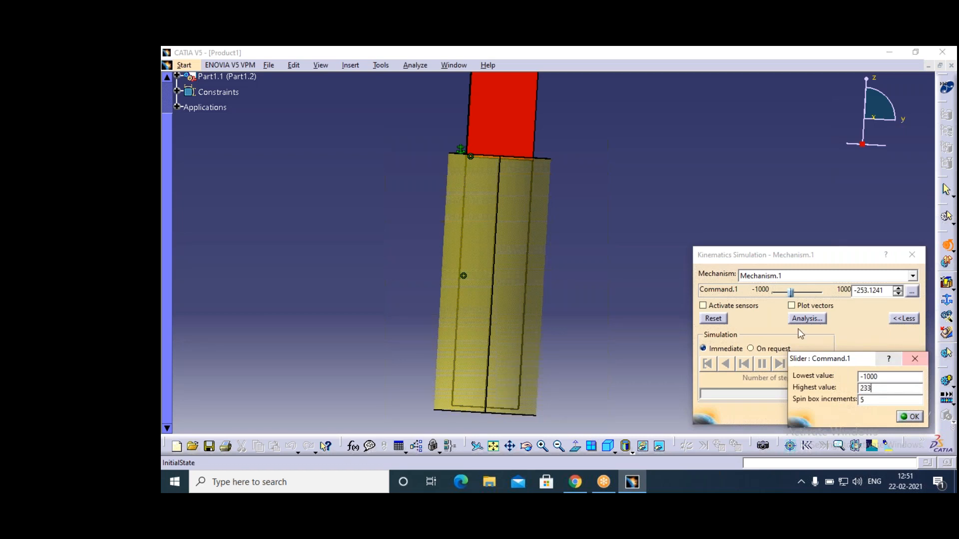
{"action": "left_click_drag", "start_coordinate": [876, 378], "coordinate": [850, 388]}
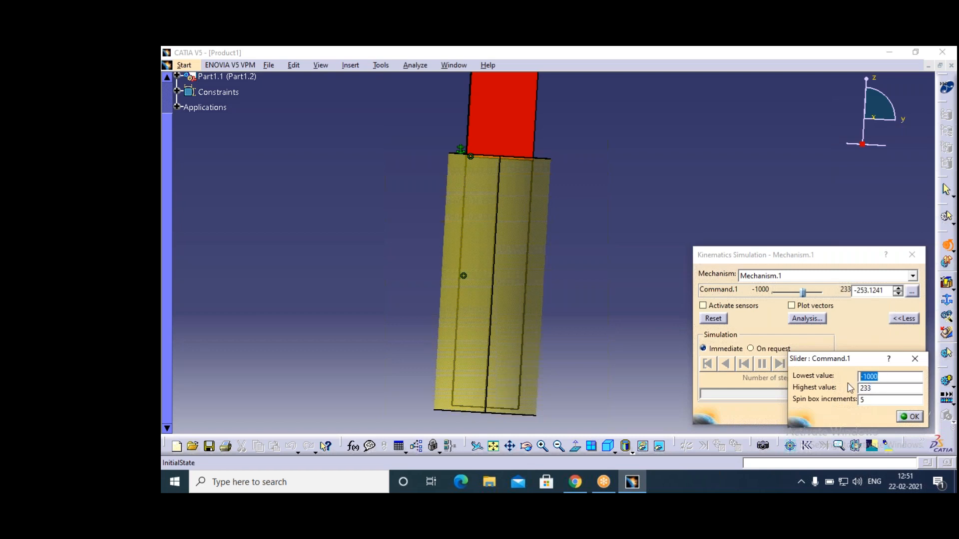
{"action": "type", "text": "-259"}
{"action": "key", "text": "BackSpace"}
{"action": "type", "text": "0"}
{"action": "left_click", "coordinate": [912, 417]}
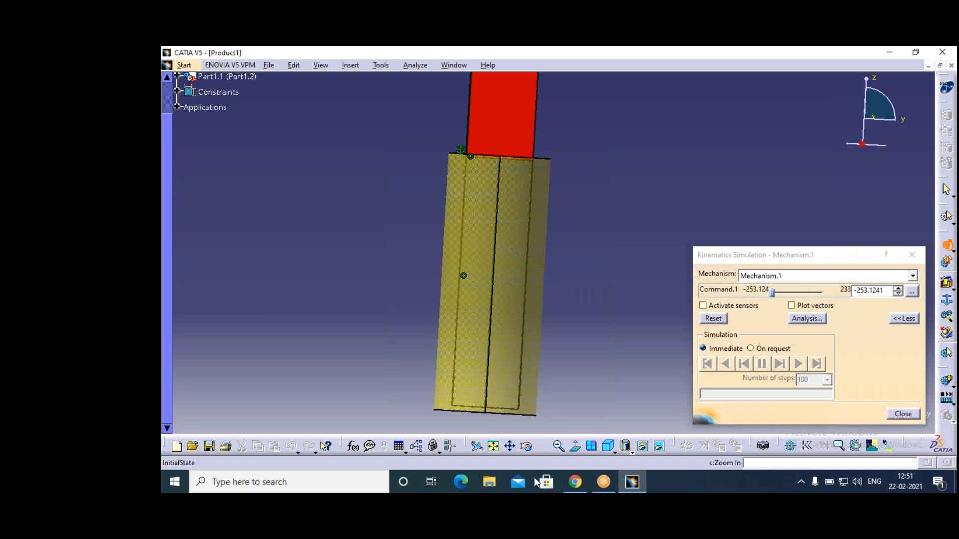
Switch the simulation to on request, set Command.1 to its 233 maximum and run the block's stroke into the cylinder.
{"action": "left_click", "coordinate": [526, 446]}
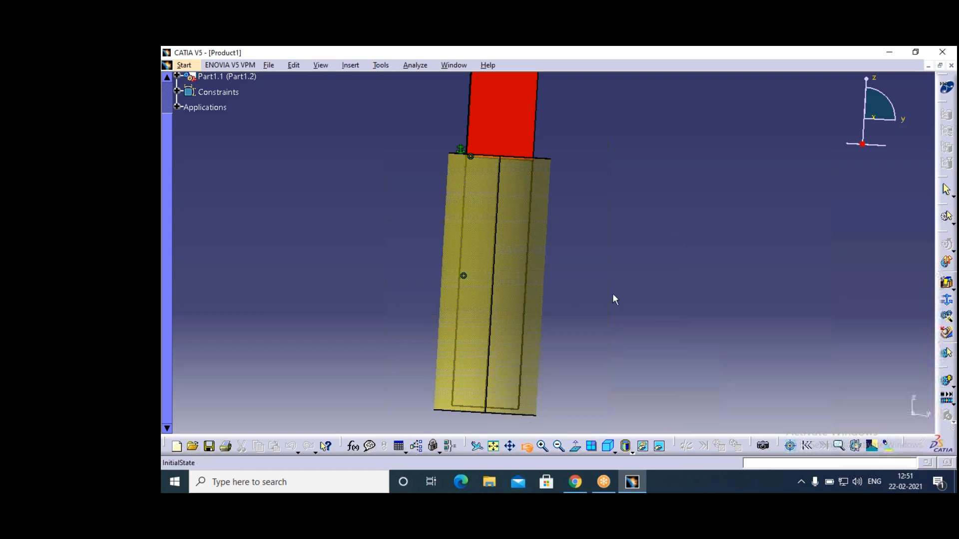
{"action": "left_click_drag", "start_coordinate": [614, 298], "coordinate": [546, 344]}
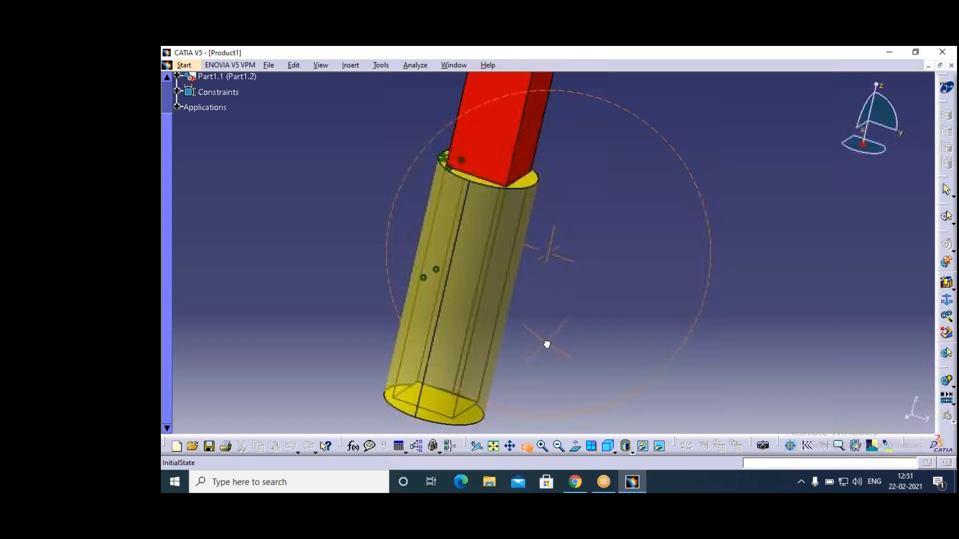
{"action": "left_click", "coordinate": [527, 447]}
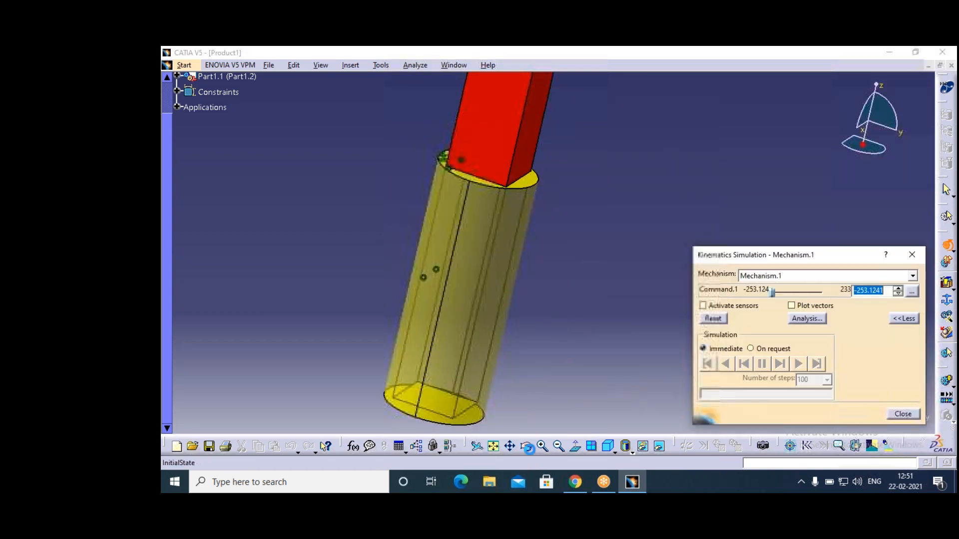
{"action": "left_click", "coordinate": [558, 446]}
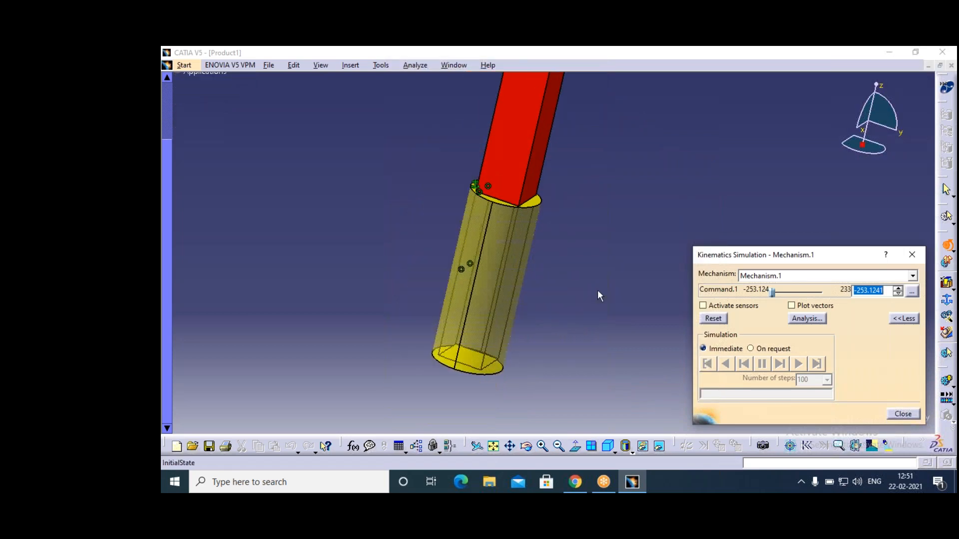
{"action": "left_click", "coordinate": [513, 446]}
{"action": "left_click_drag", "start_coordinate": [575, 333], "coordinate": [514, 392]}
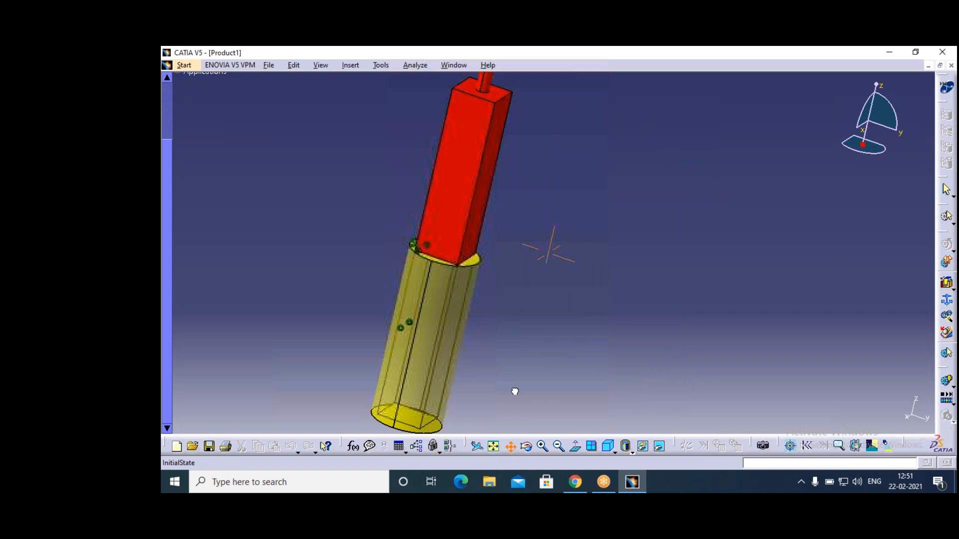
{"action": "left_click", "coordinate": [558, 446]}
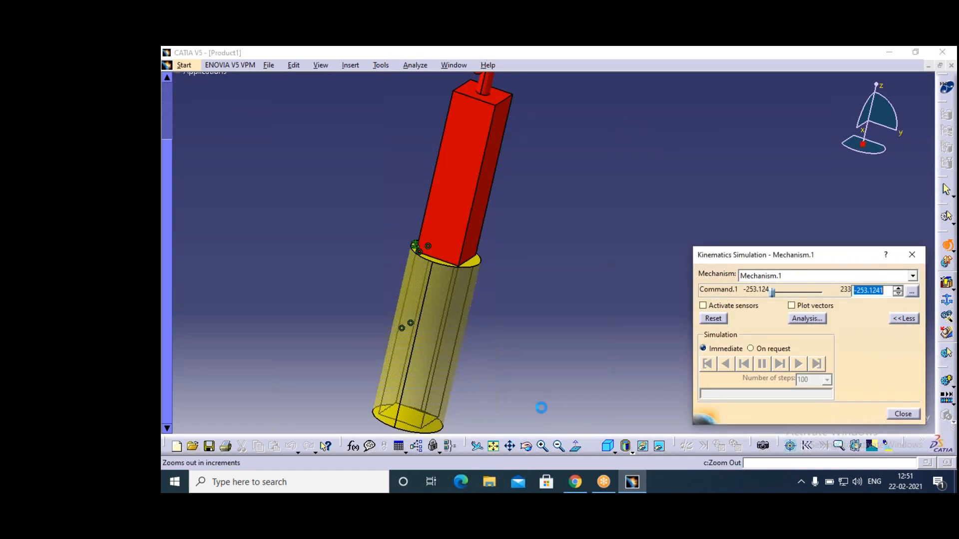
{"action": "left_click", "coordinate": [750, 349]}
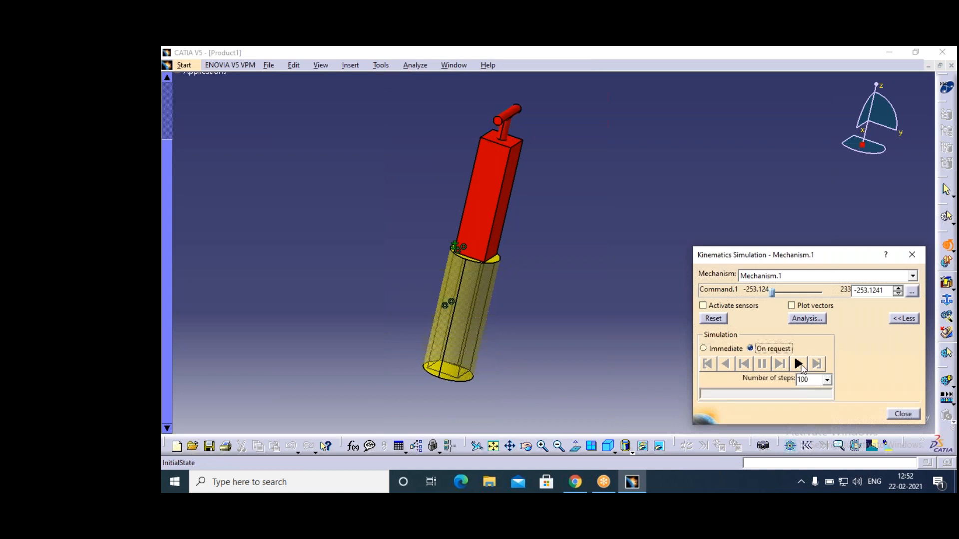
{"action": "left_click", "coordinate": [798, 364]}
{"action": "left_click", "coordinate": [878, 367]}
{"action": "left_click_drag", "start_coordinate": [772, 292], "coordinate": [824, 292]}
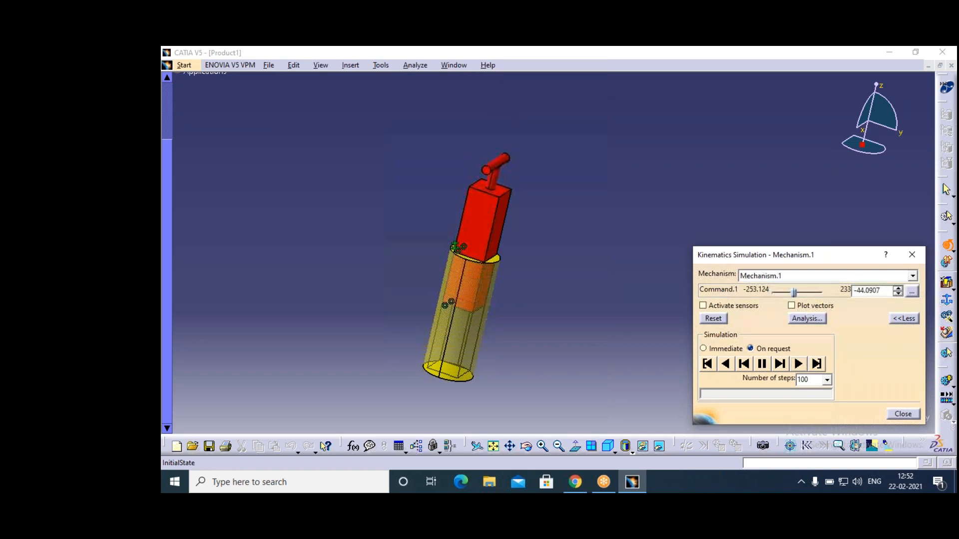
Play the 100-step simulation backward and forward repeatedly to watch the block slide in and out of the cylinder.
{"action": "left_click", "coordinate": [725, 364]}
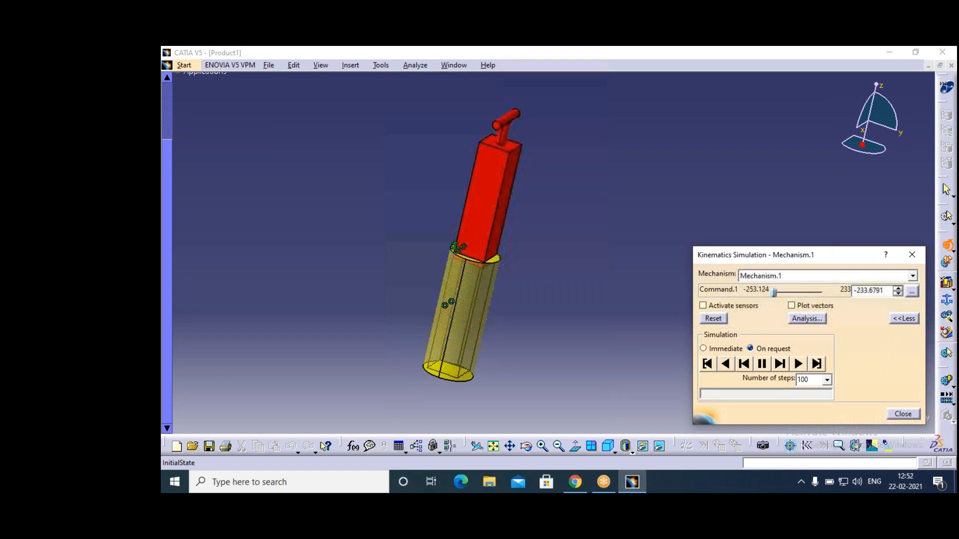
{"action": "left_click", "coordinate": [798, 364]}
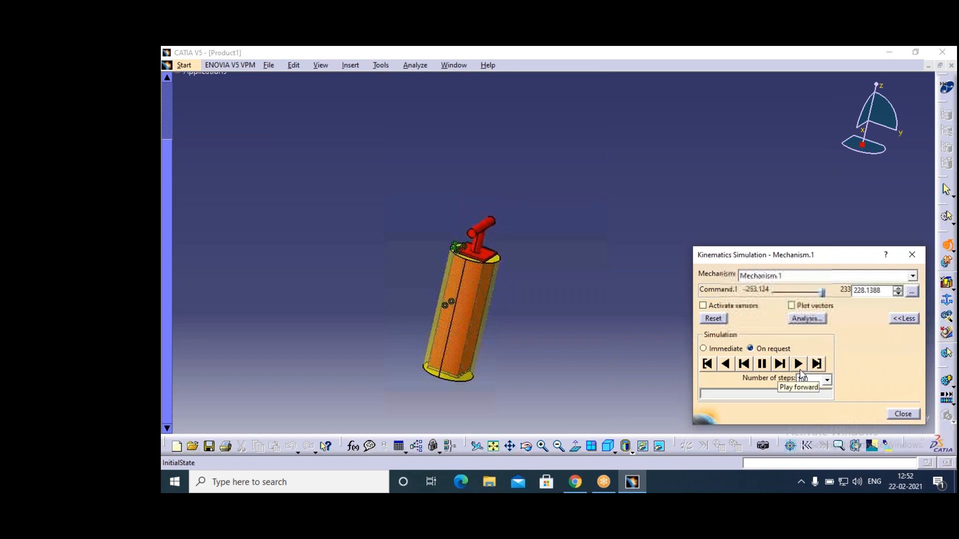
{"action": "left_click", "coordinate": [726, 364]}
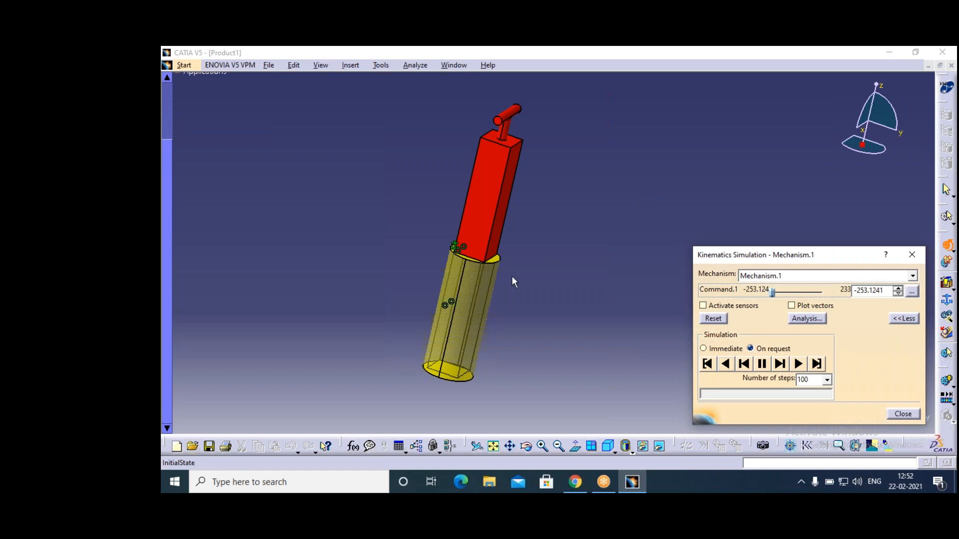
{"action": "left_click", "coordinate": [798, 364]}
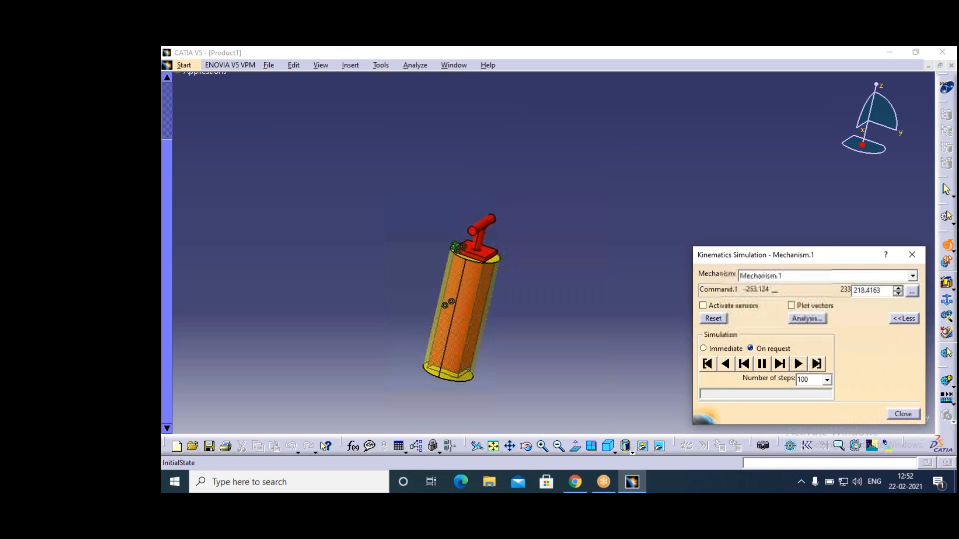
{"action": "left_click", "coordinate": [731, 368]}
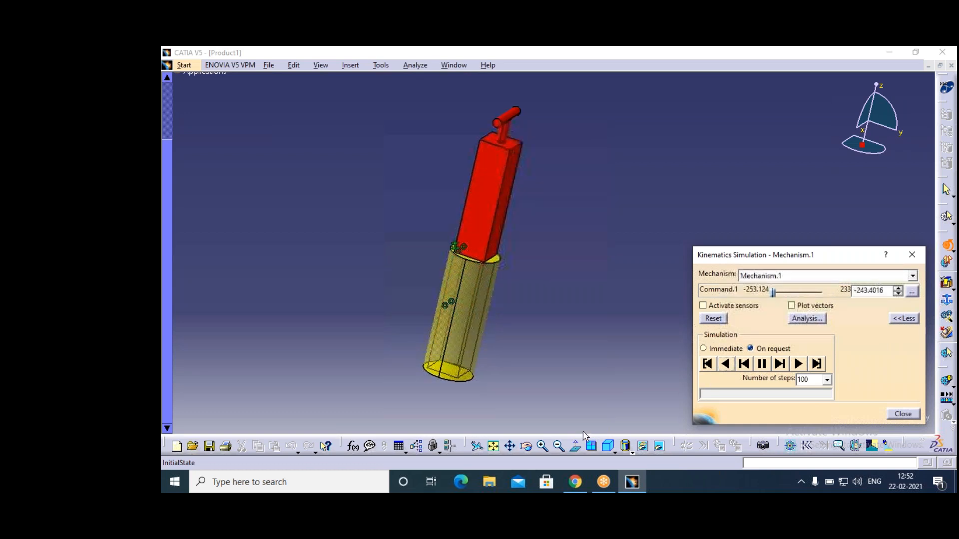
{"action": "left_click", "coordinate": [542, 446]}
{"action": "left_click", "coordinate": [803, 365]}
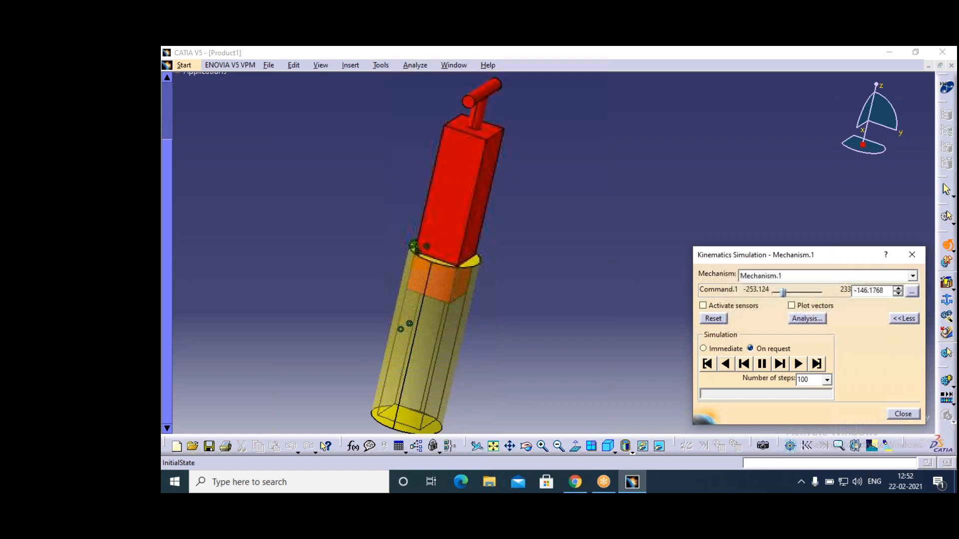
{"action": "left_click", "coordinate": [725, 364]}
Set the number of simulation steps to 500 and play the block's stroke forward and backward.
{"action": "double_click", "coordinate": [805, 379]}
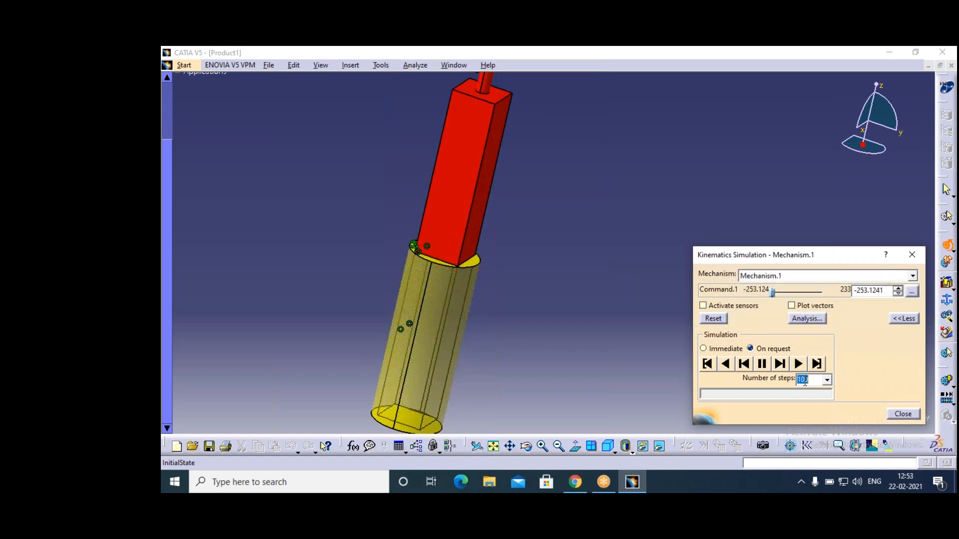
{"action": "type", "text": "500"}
{"action": "left_click", "coordinate": [797, 364]}
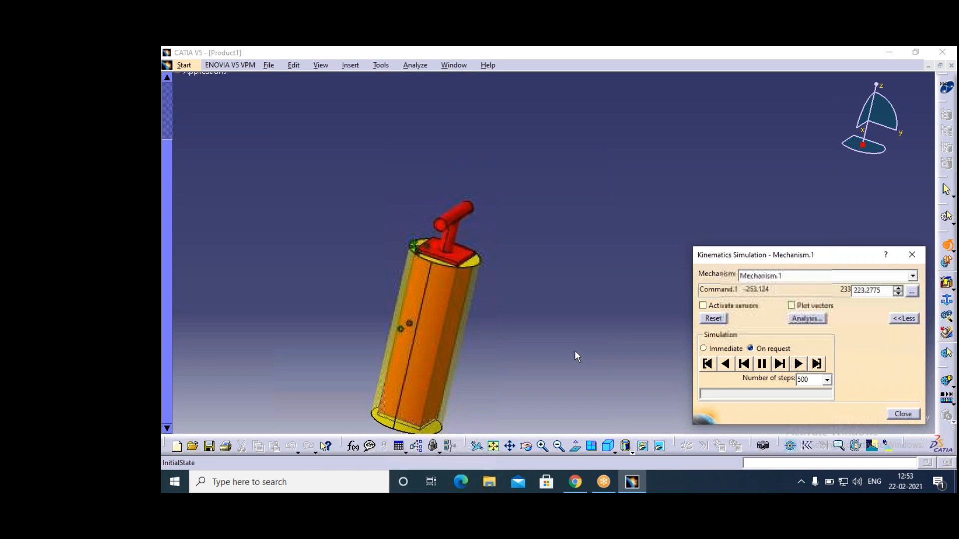
{"action": "left_click", "coordinate": [727, 365]}
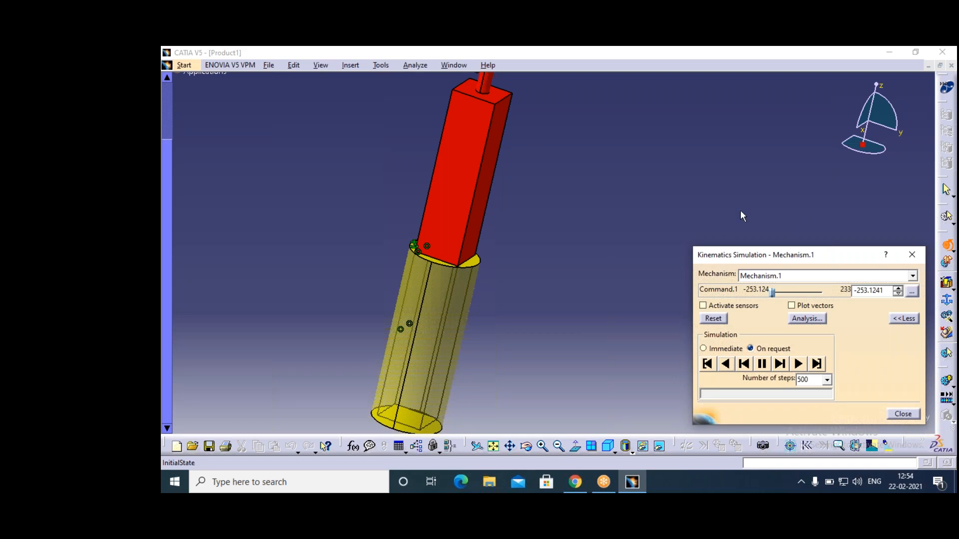
Play the simulation forward until Command.1 reaches 233 and close the kinematics simulation.
{"action": "left_click", "coordinate": [727, 364]}
{"action": "left_click", "coordinate": [798, 364]}
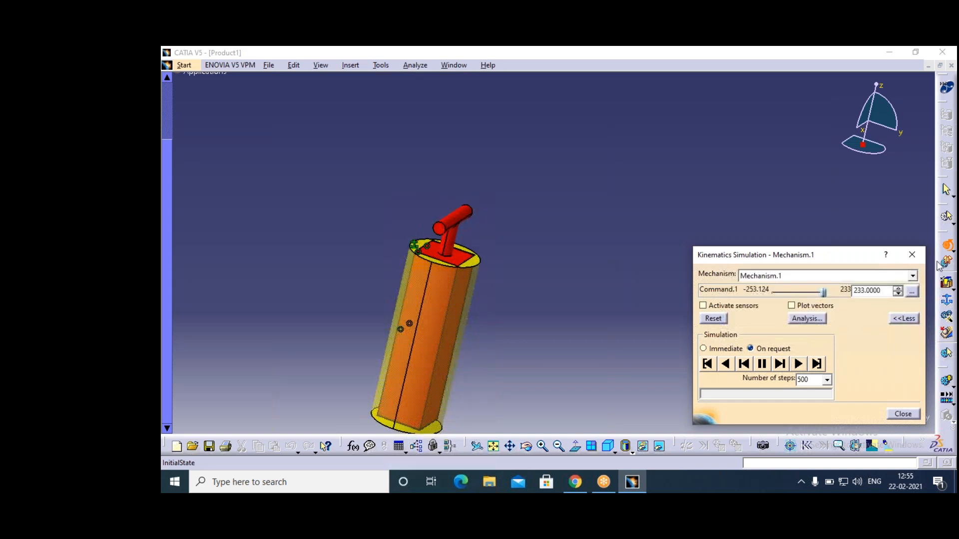
{"action": "left_click", "coordinate": [901, 418]}
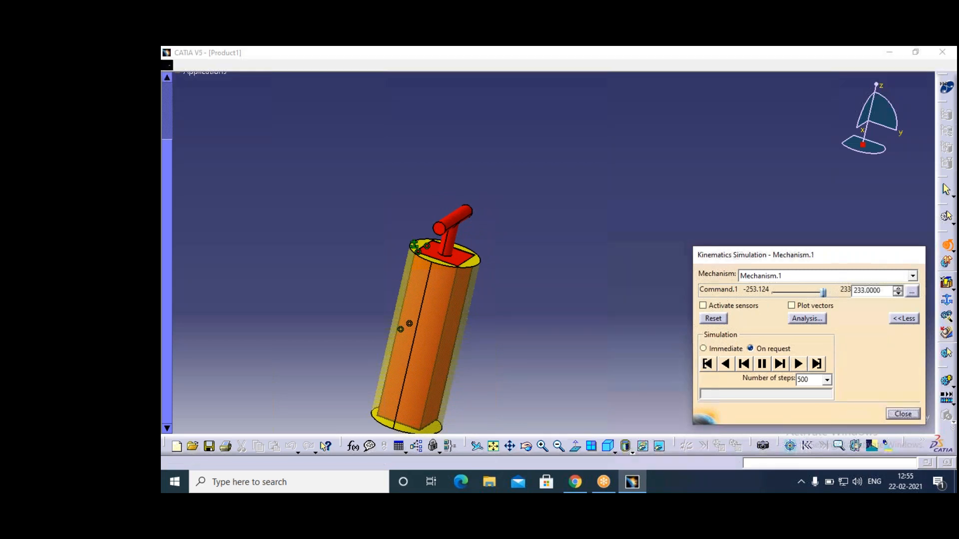